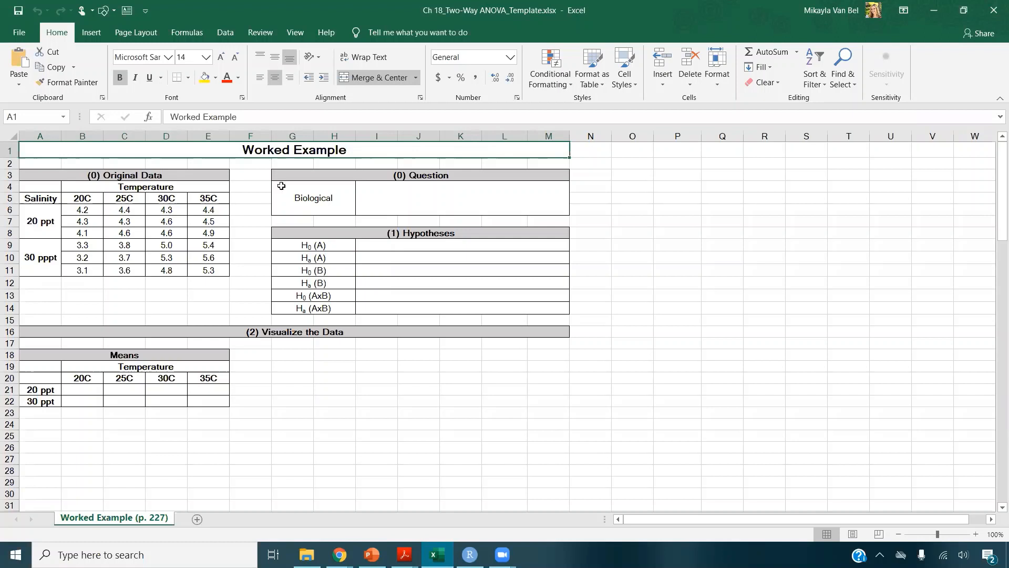
- Enter the biological question as "How do temperature and/or salinity affect respiration rates of water snails?"
{"action": "left_click", "coordinate": [410, 202]}
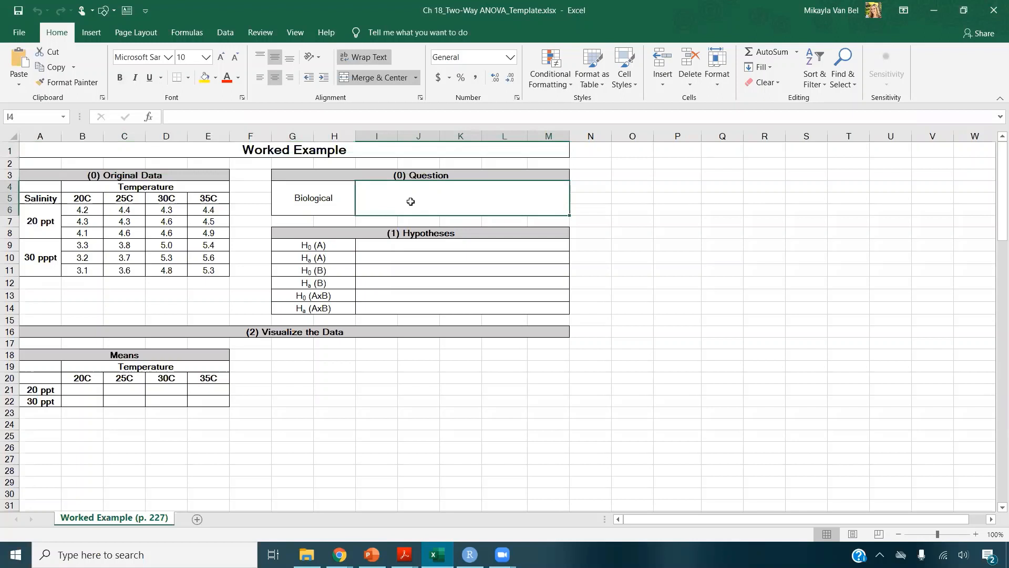
{"action": "type", "text": "How do"}
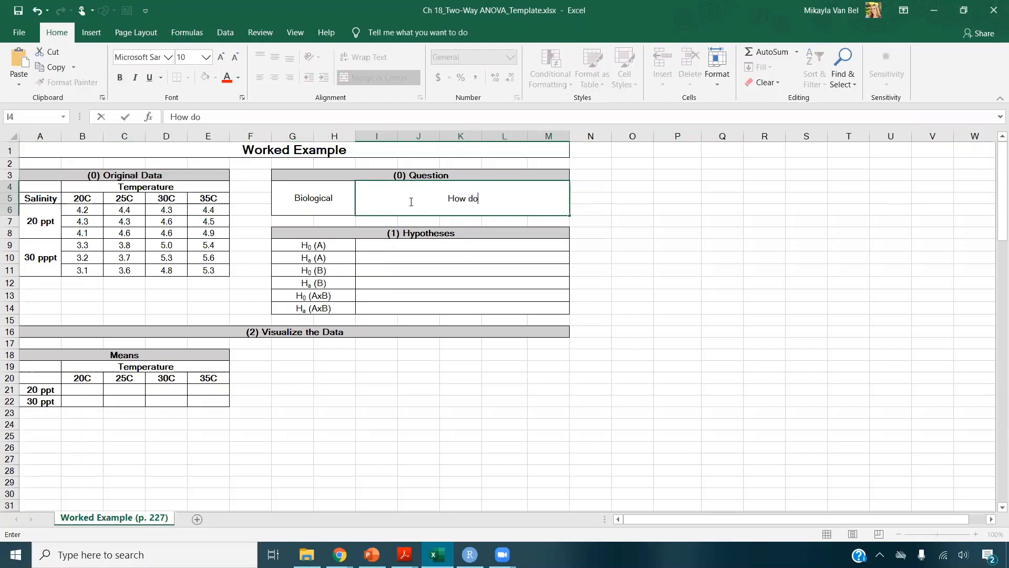
{"action": "type", "text": " temperature and/or sa"}
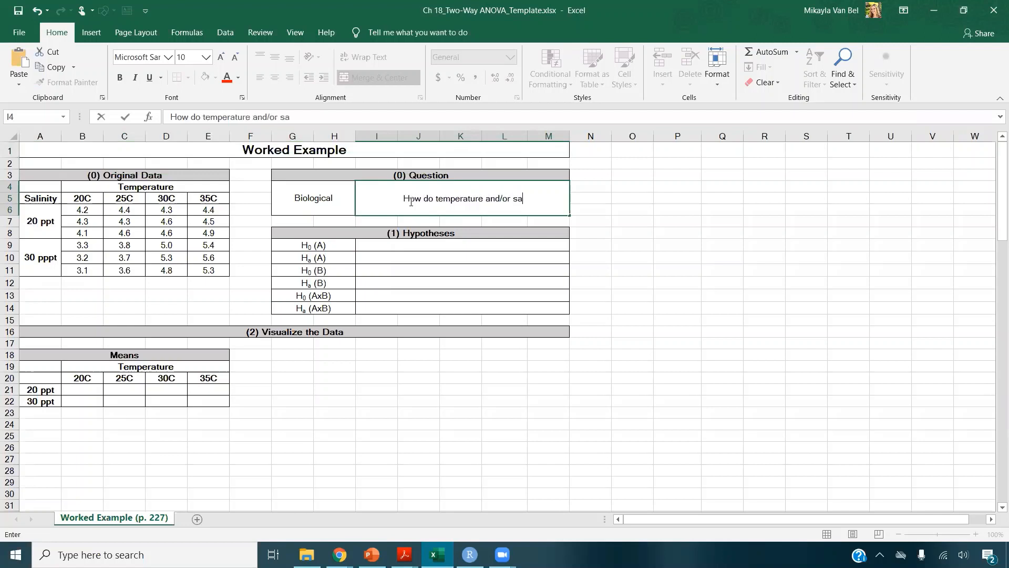
{"action": "type", "text": "linity "}
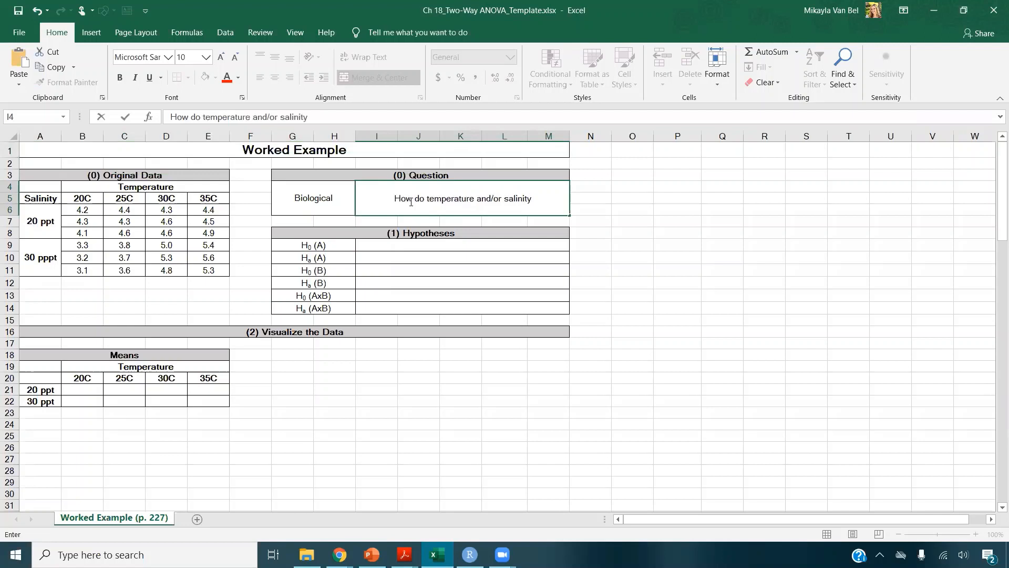
{"action": "type", "text": "affect respiration"}
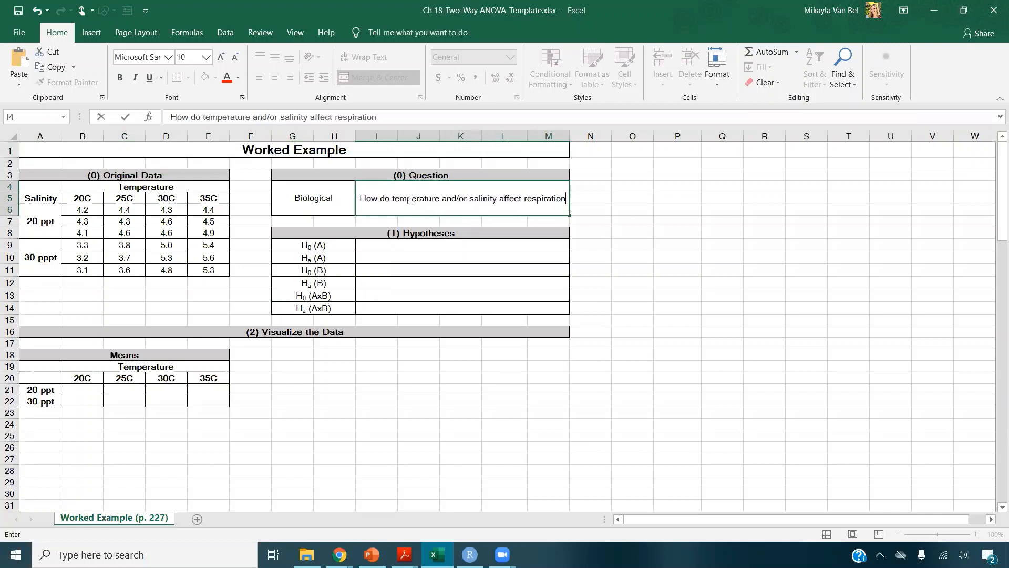
{"action": "type", "text": " rates o"}
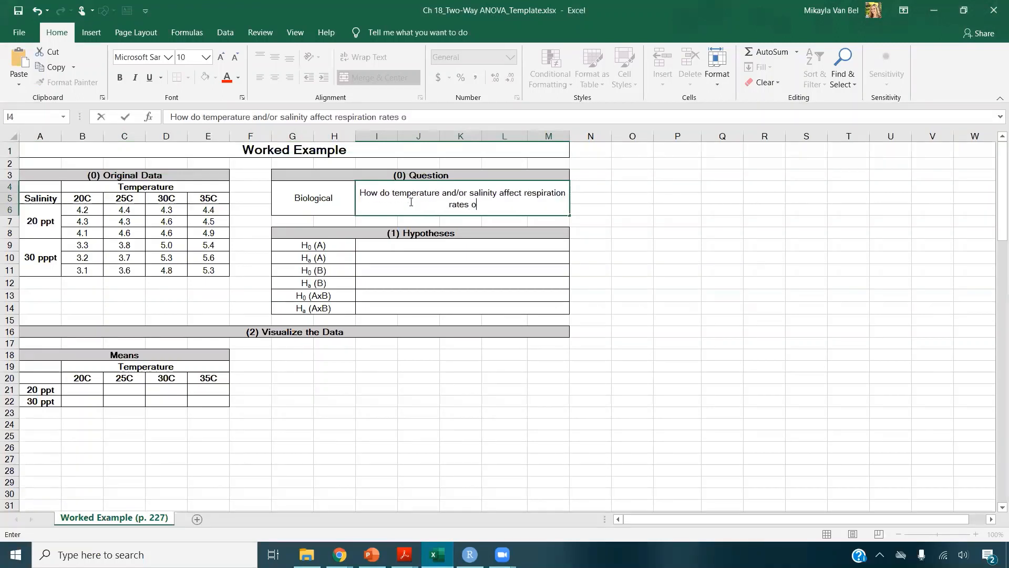
{"action": "type", "text": "f water snails?"}
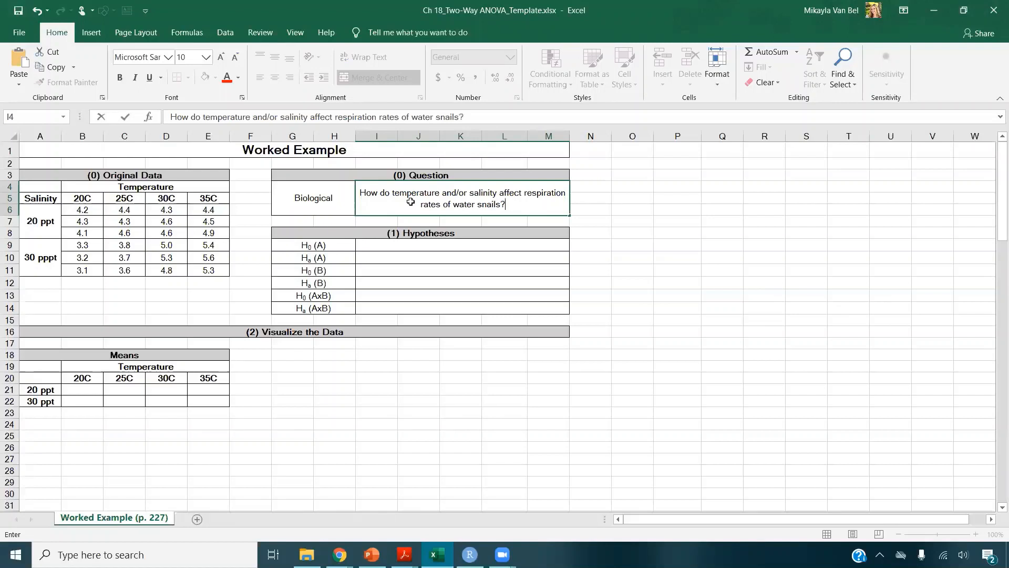
{"action": "key", "text": "Return"}
{"action": "key", "text": "Return"}
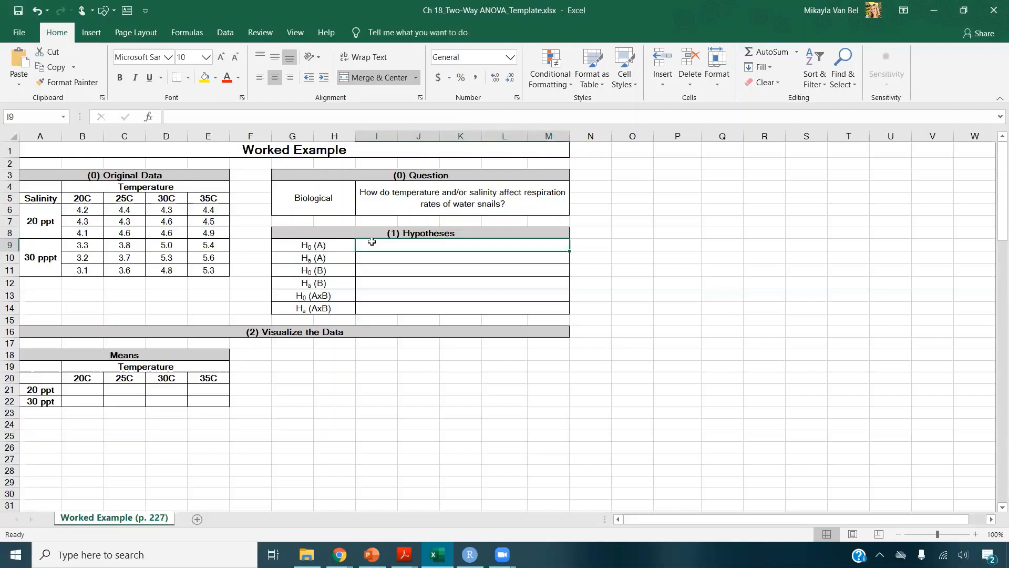
- Enter the null hypothesis for A as "factor A (temperature) has no effect on rates"
{"action": "type", "text": "factor A "}
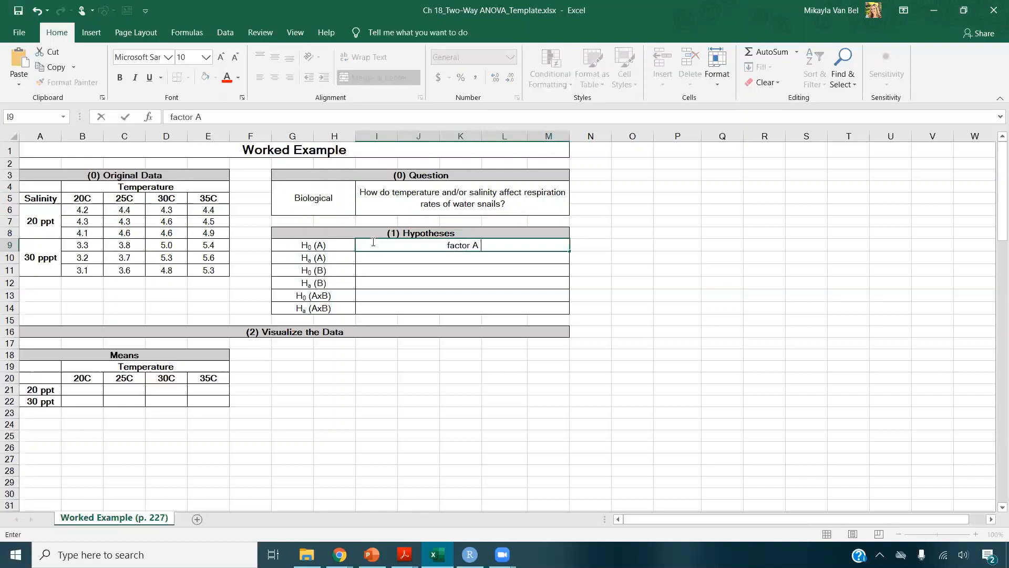
{"action": "type", "text": "(temperature"}
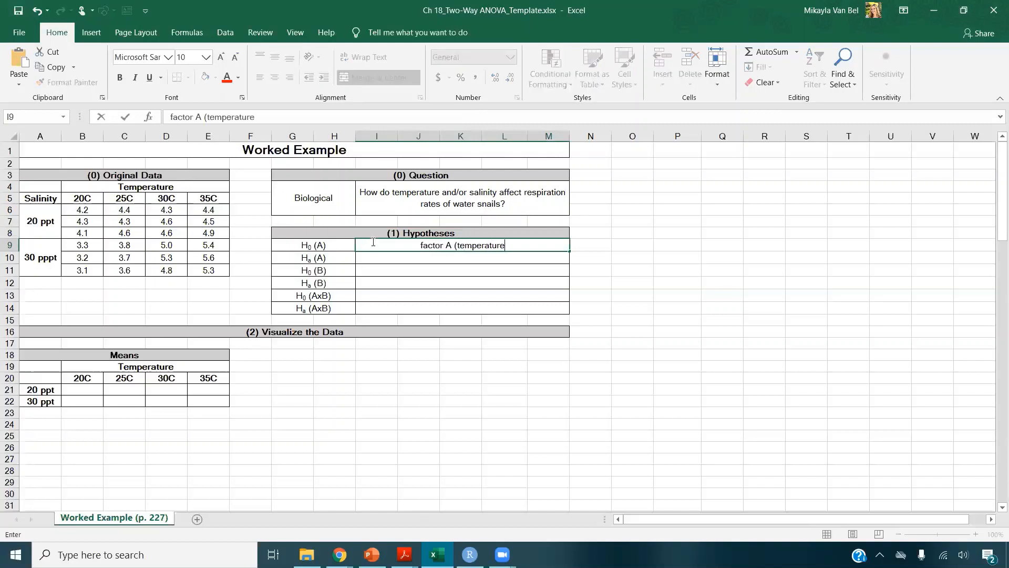
{"action": "type", "text": ") has no effec"}
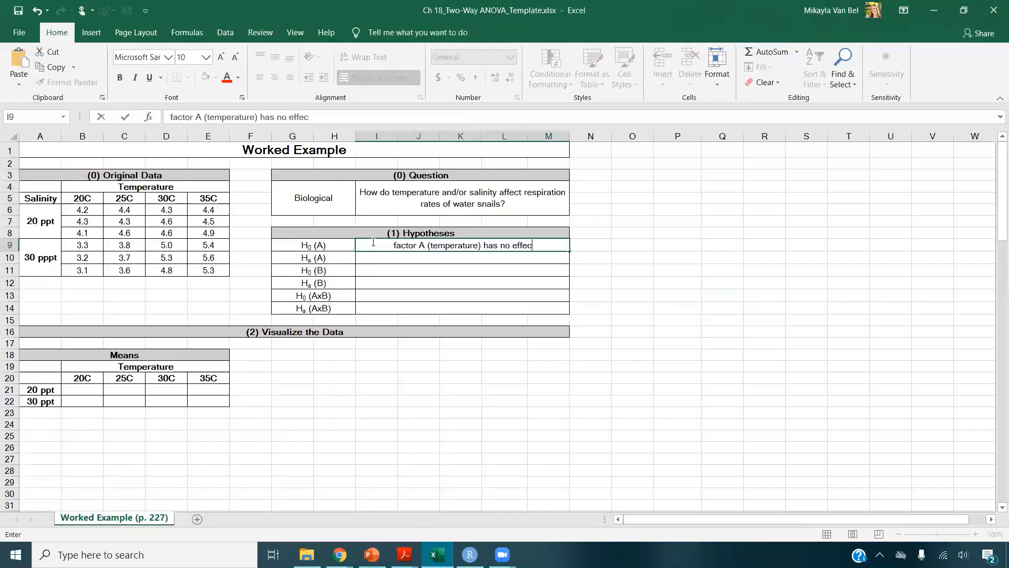
{"action": "type", "text": "t on rates"}
{"action": "key", "text": "Return"}
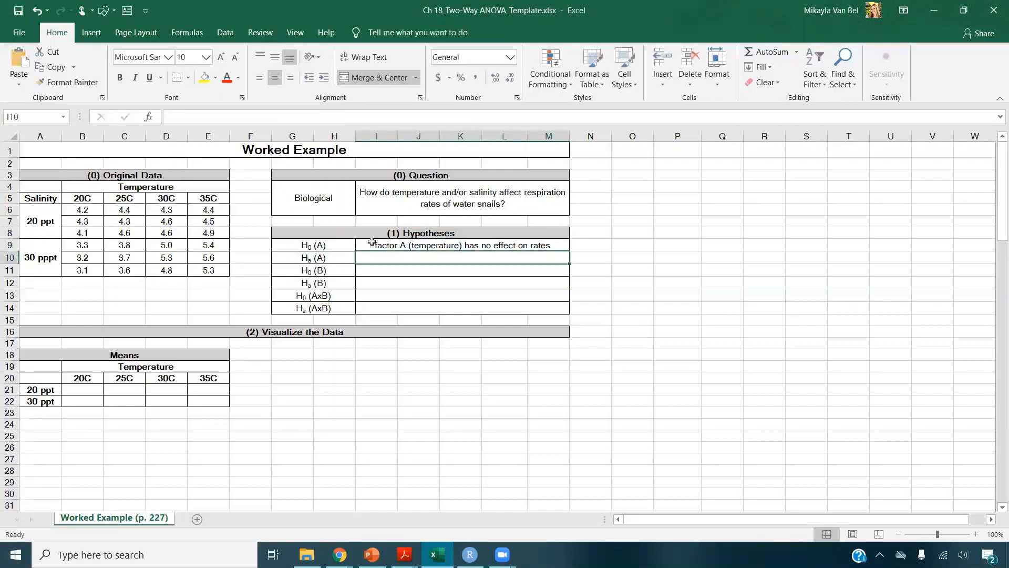
- Enter the alternative hypothesis for A as "factor A (temperature) has an effect on rates"
{"action": "type", "text": "factor A "}
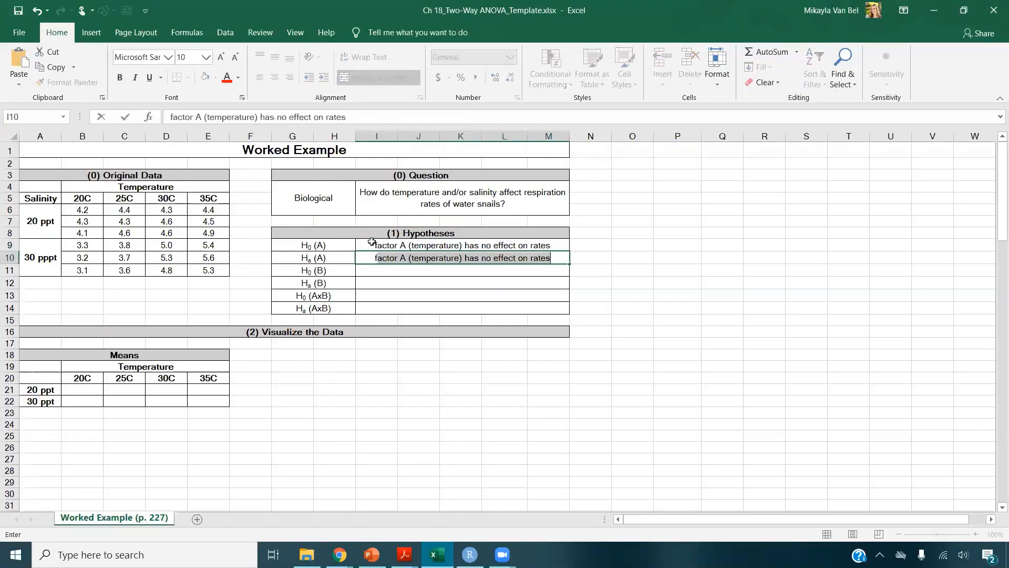
{"action": "type", "text": "(temperature) has "}
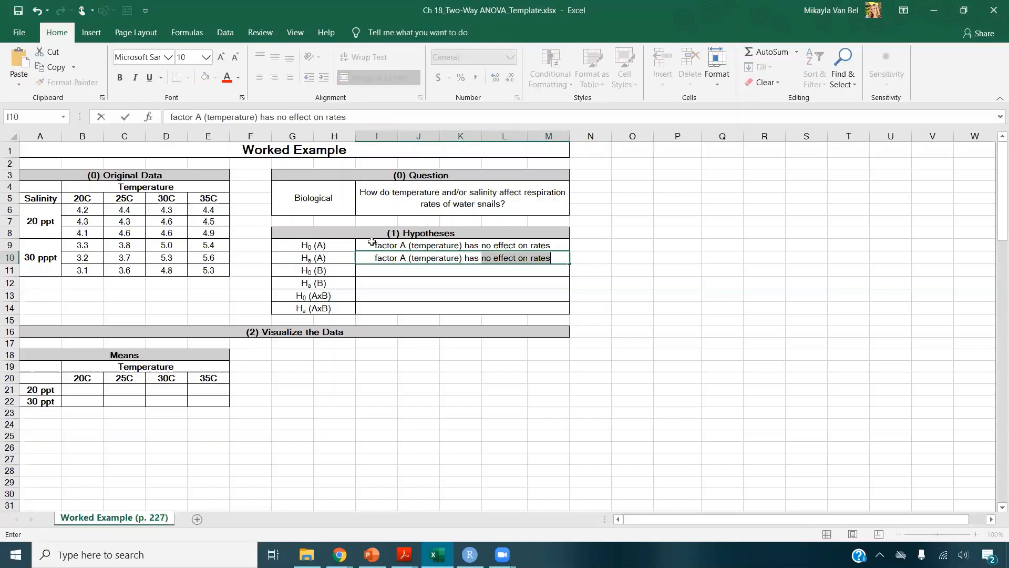
{"action": "type", "text": "an effect on rates"}
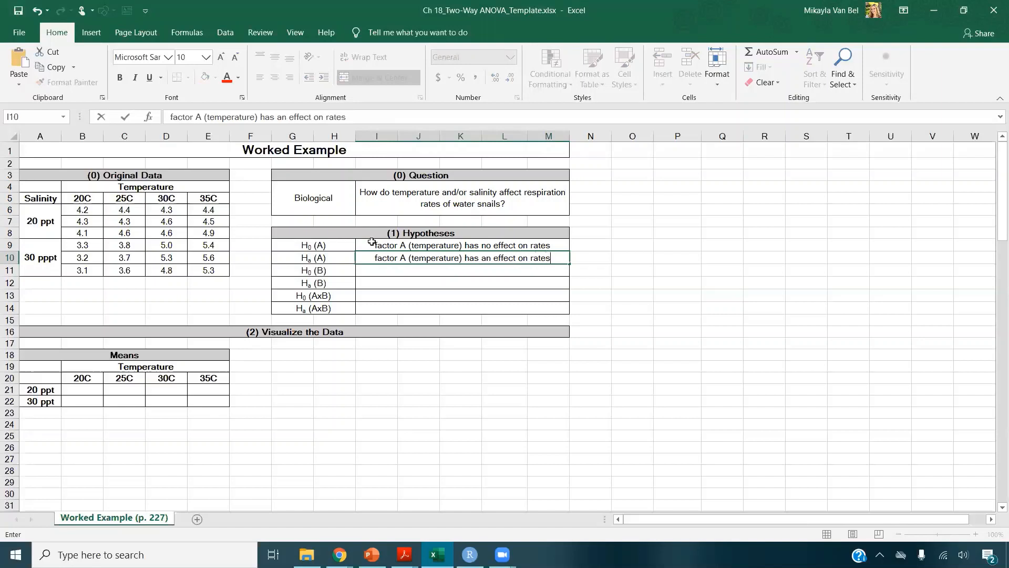
{"action": "key", "text": "Return"}
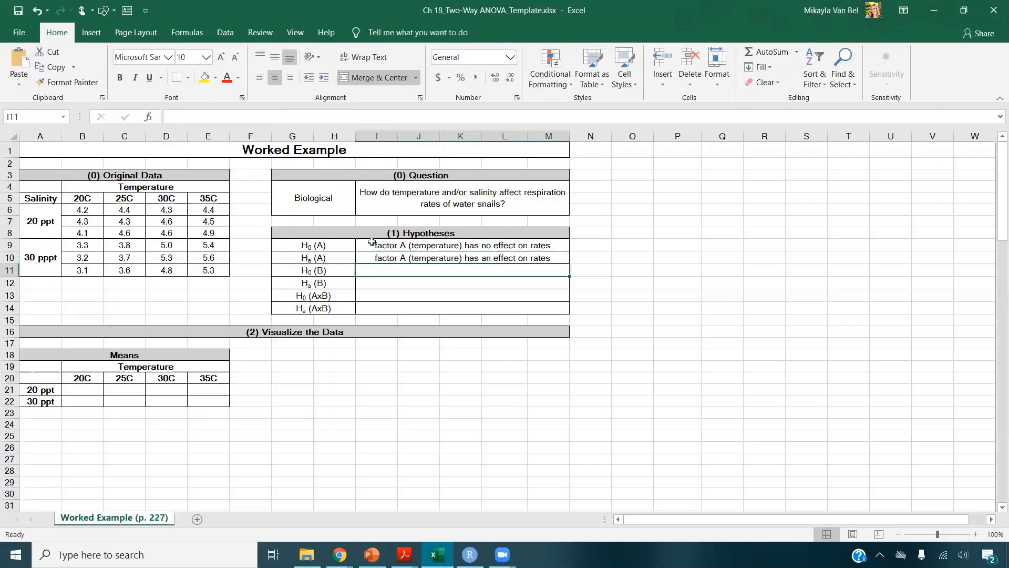
- Enter the null hypothesis for B as "factor B (salinity) has no effect on rates"
{"action": "type", "text": "factor B ("}
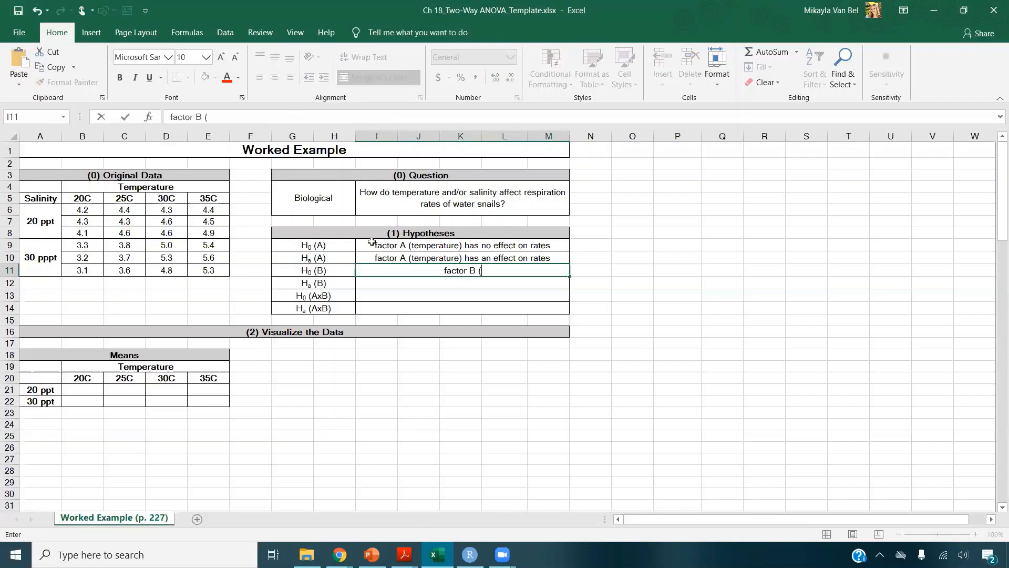
{"action": "type", "text": "salinity"}
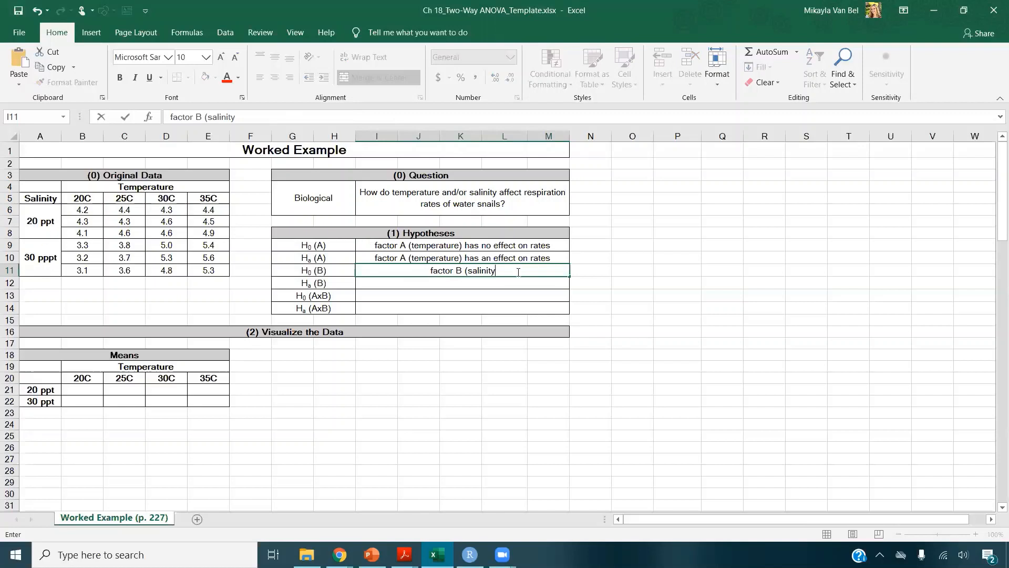
{"action": "type", "text": ") has no"}
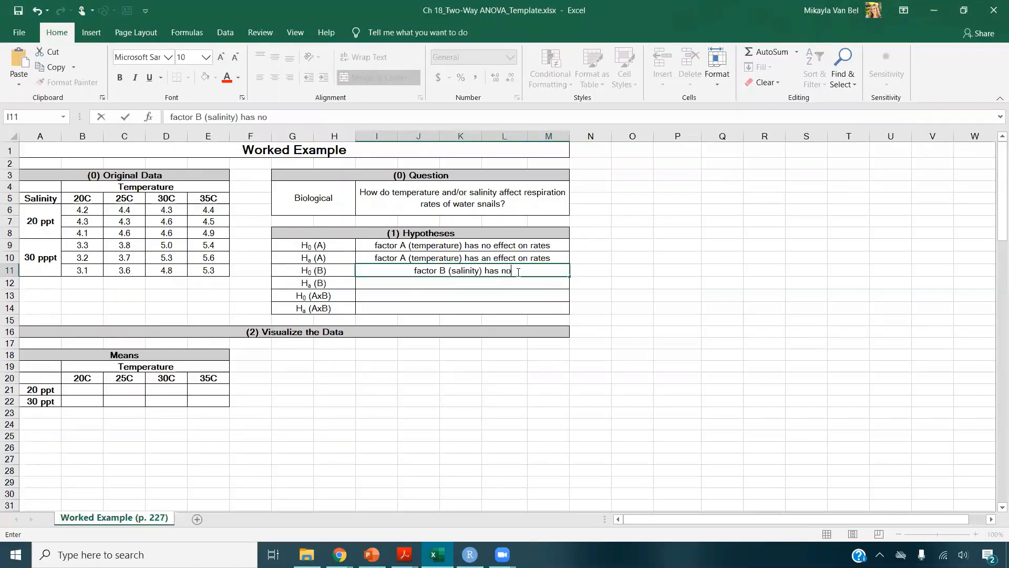
{"action": "type", "text": " effect on rates"}
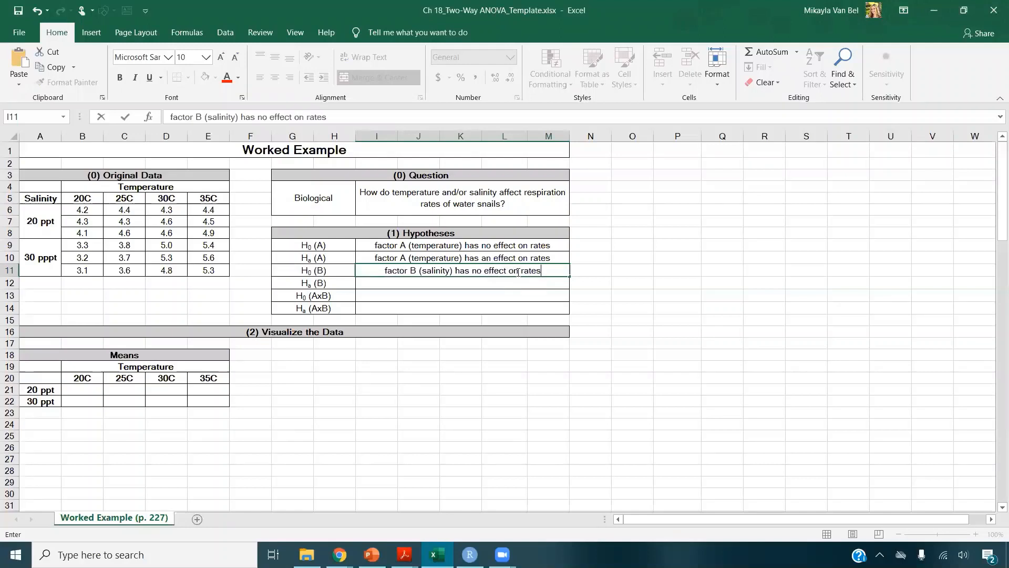
{"action": "key", "text": "Return"}
- Enter the alternative hypothesis for B as "factor B (salinity) has an effect on rates"
{"action": "type", "text": "factor B("}
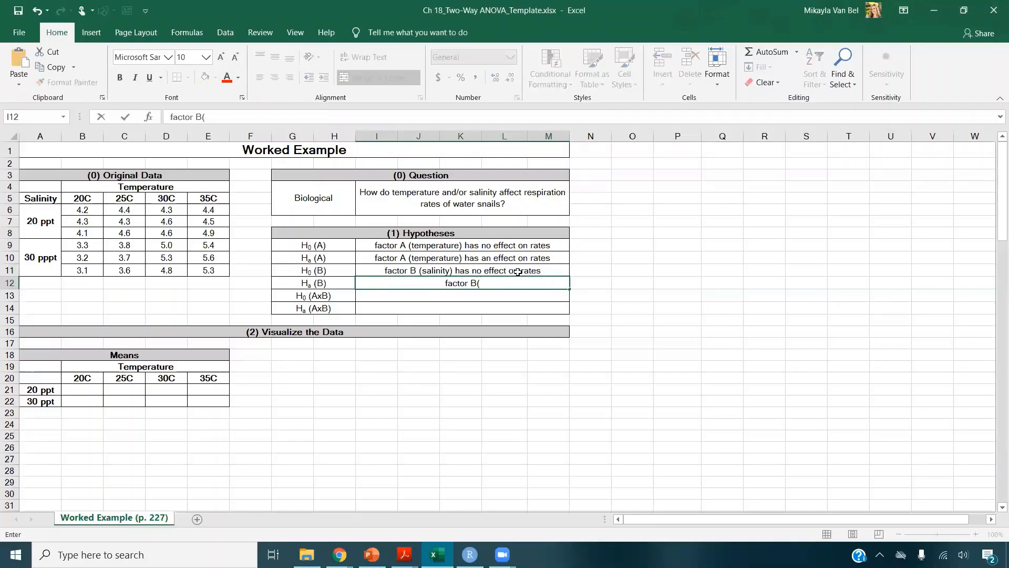
{"action": "key", "text": "BackSpace"}
{"action": "type", "text": "(salinity"}
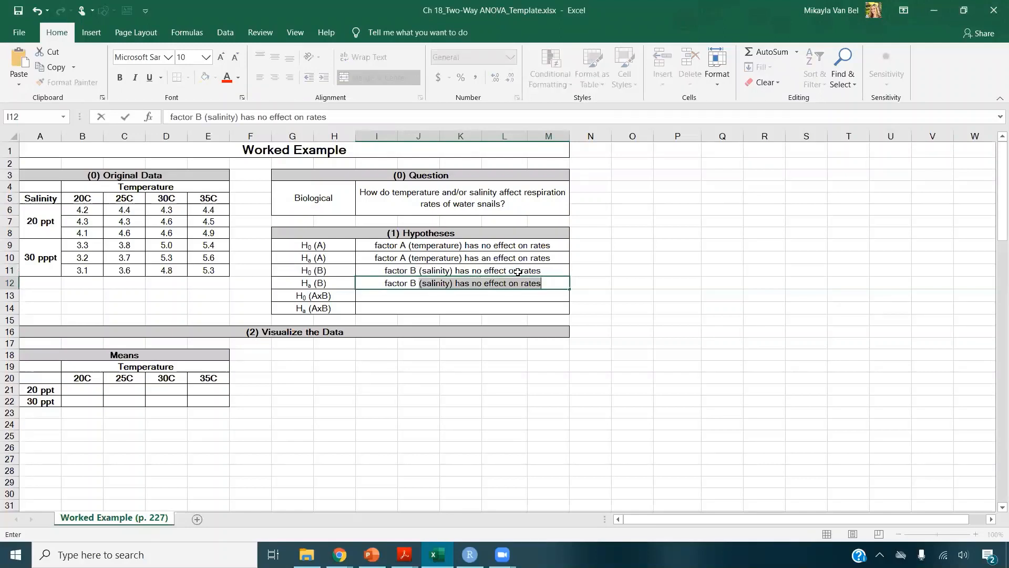
{"action": "key", "text": "BackSpace"}
{"action": "type", "text": ") has n"}
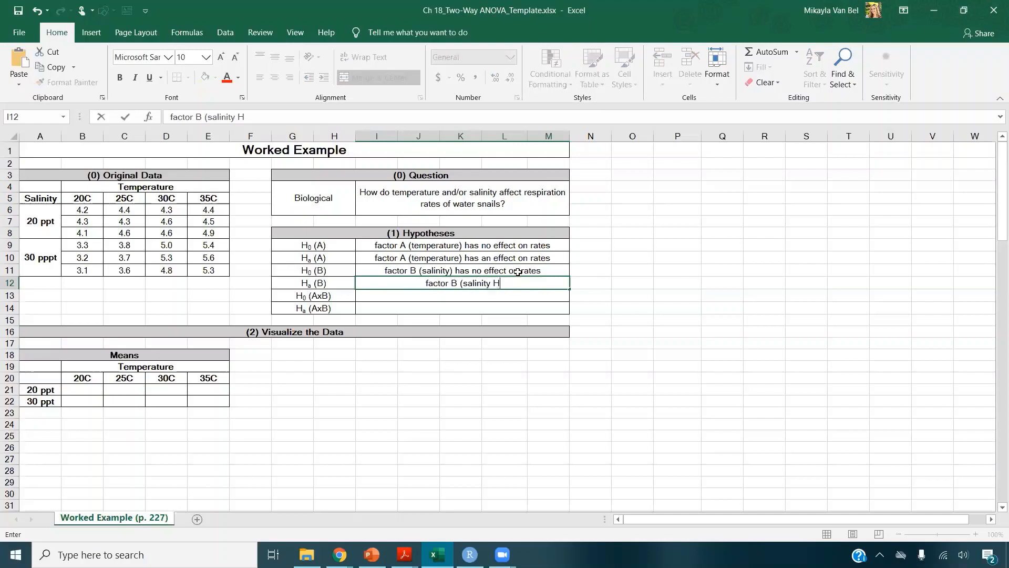
{"action": "key", "text": "BackSpace"}
{"action": "key", "text": "BackSpace"}
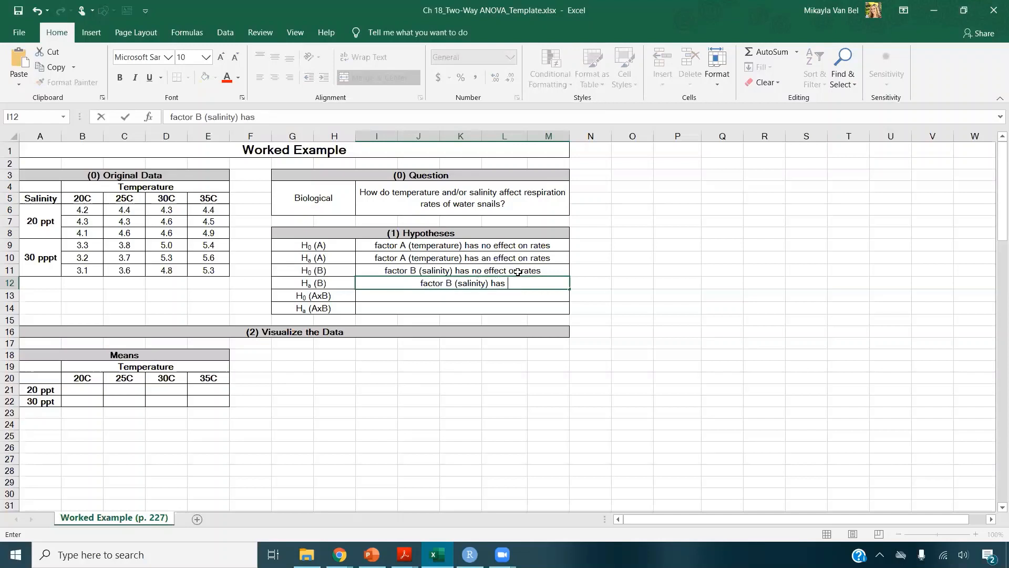
{"action": "type", "text": "an effect on rates"}
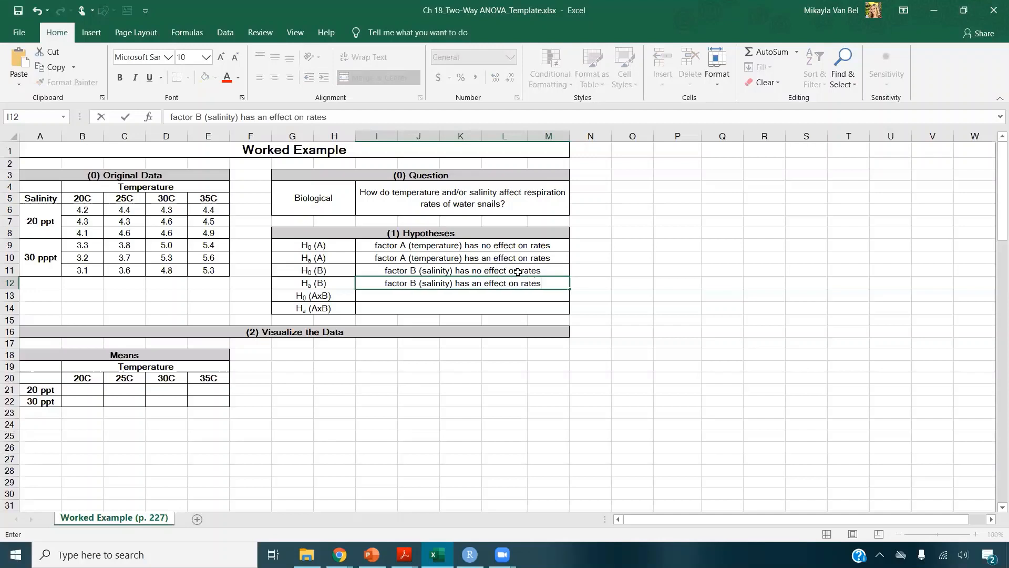
{"action": "key", "text": "Return"}
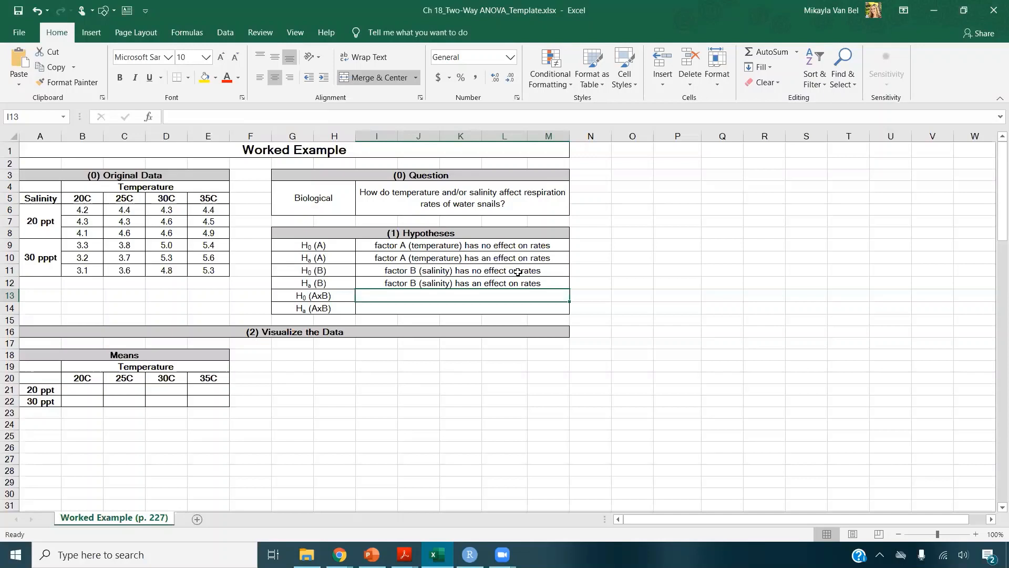
- Enter the null hypothesis for the AxB interaction as "temperature and salinity do not interact"
{"action": "type", "text": "te"}
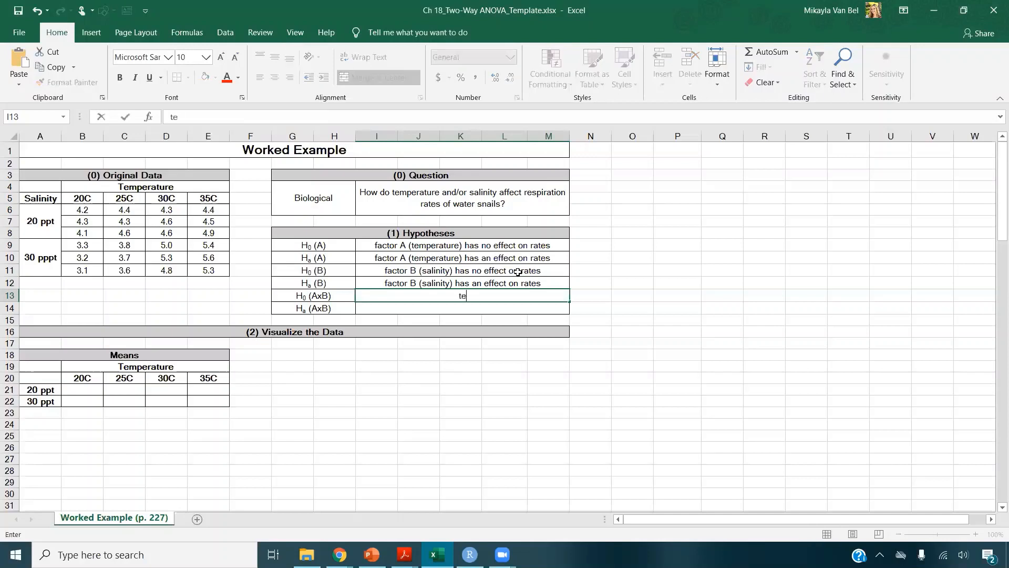
{"action": "type", "text": "mperature and s"}
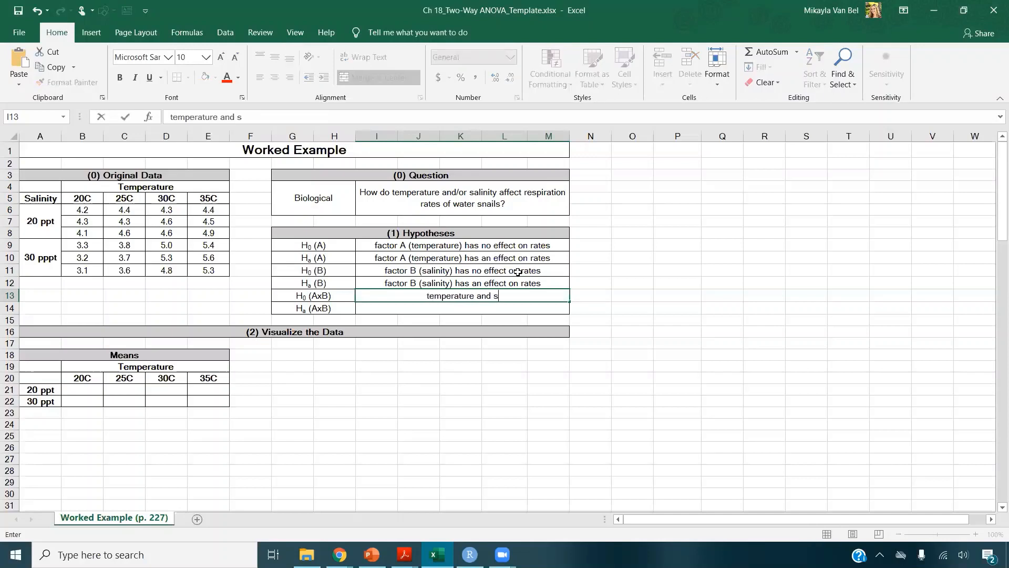
{"action": "type", "text": "alinity do not interact"}
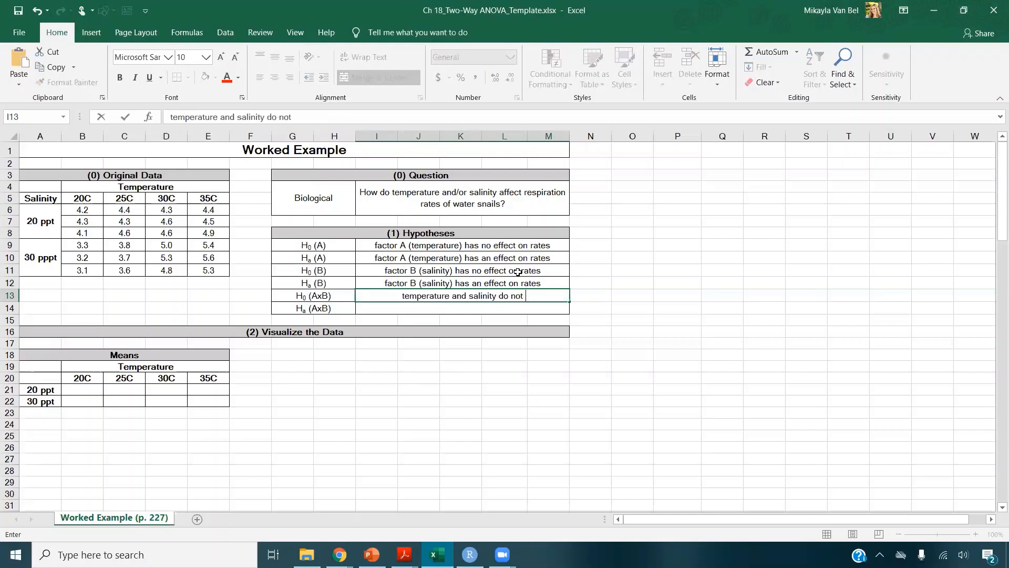
{"action": "key", "text": "ctrl+Return"}
{"action": "key", "text": "Return"}
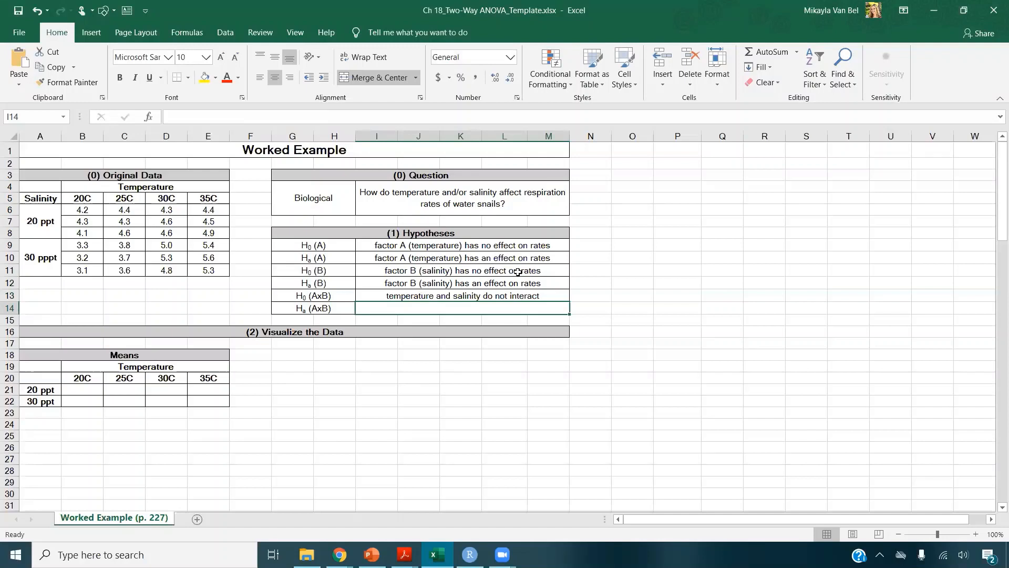
- Enter the alternative hypothesis for the AxB interaction as "temperature and salinity interact"
{"action": "type", "text": "temperature"}
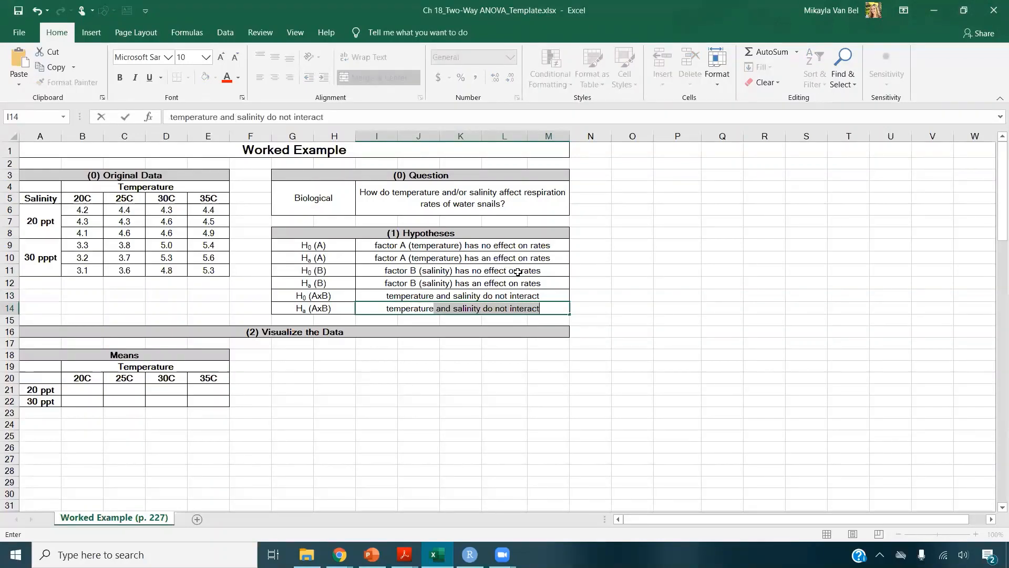
{"action": "type", "text": " and salinity interact"}
{"action": "key", "text": "Return"}
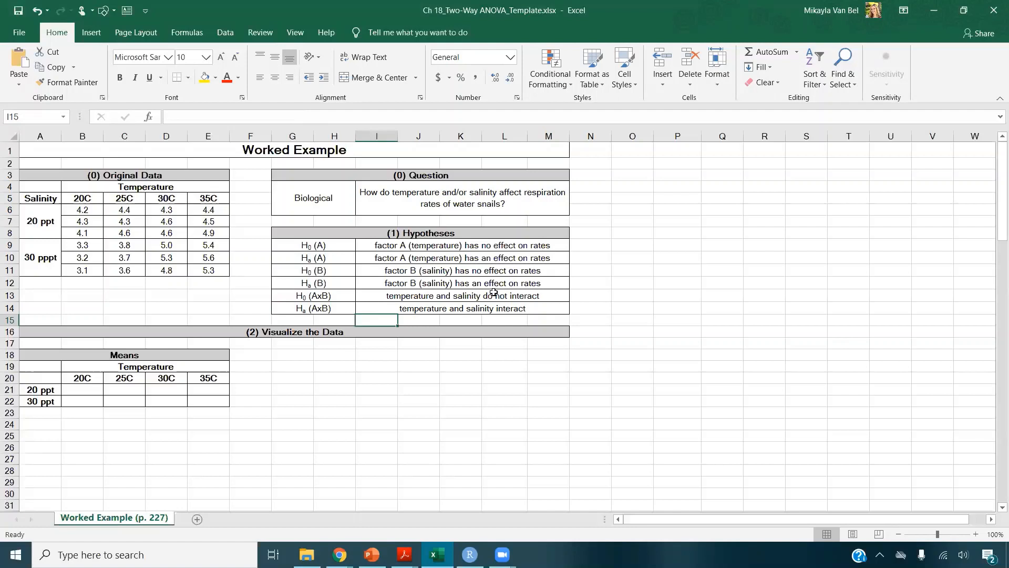
- Correct the misspelled salinity label in the Original Data table to "30 ppt"
{"action": "double_click", "coordinate": [49, 261]}
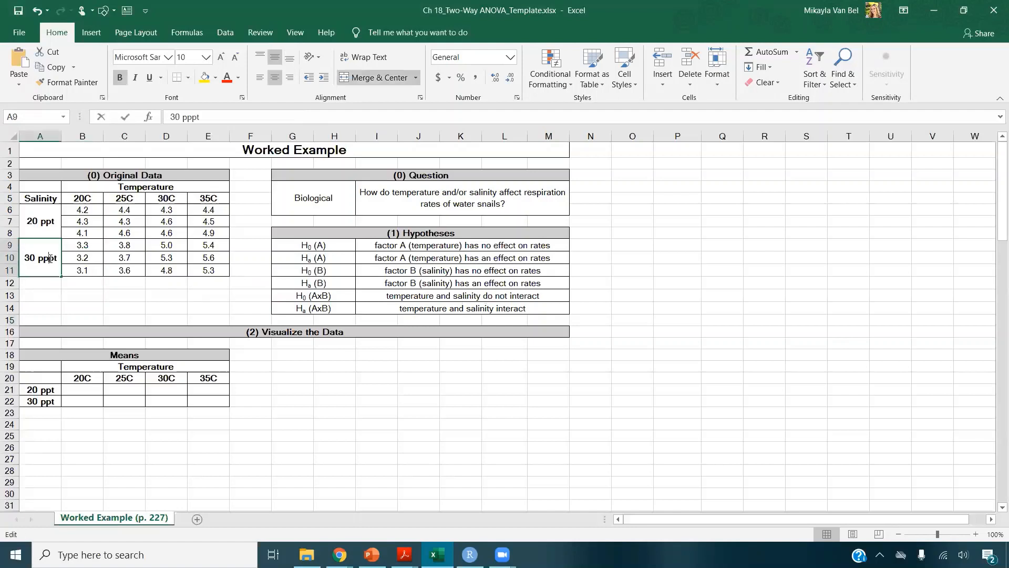
{"action": "key", "text": "BackSpace"}
{"action": "key", "text": "Return"}
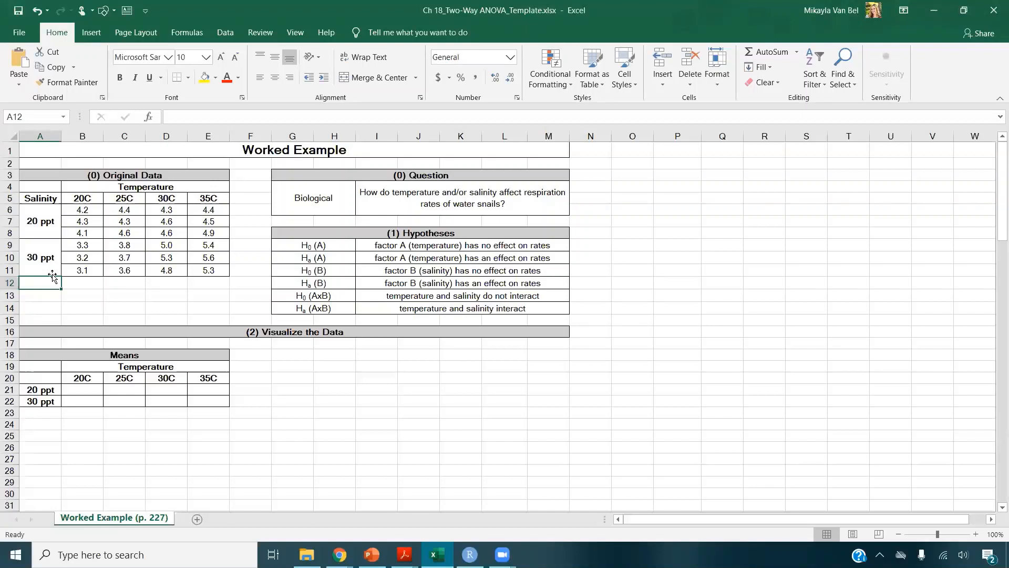
{"action": "left_click", "coordinate": [55, 191]}
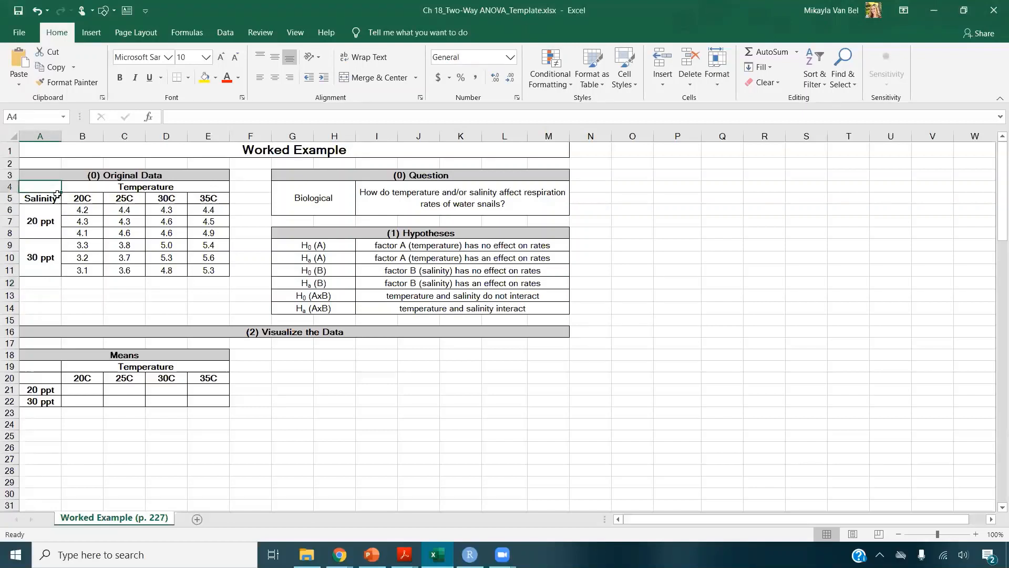
- Copy the Original Data values with their temperature and salinity labels (A4:E11) into a new blank workbook starting at F1
{"action": "left_click_drag", "start_coordinate": [57, 194], "coordinate": [210, 269]}
{"action": "key", "text": "ctrl+c"}
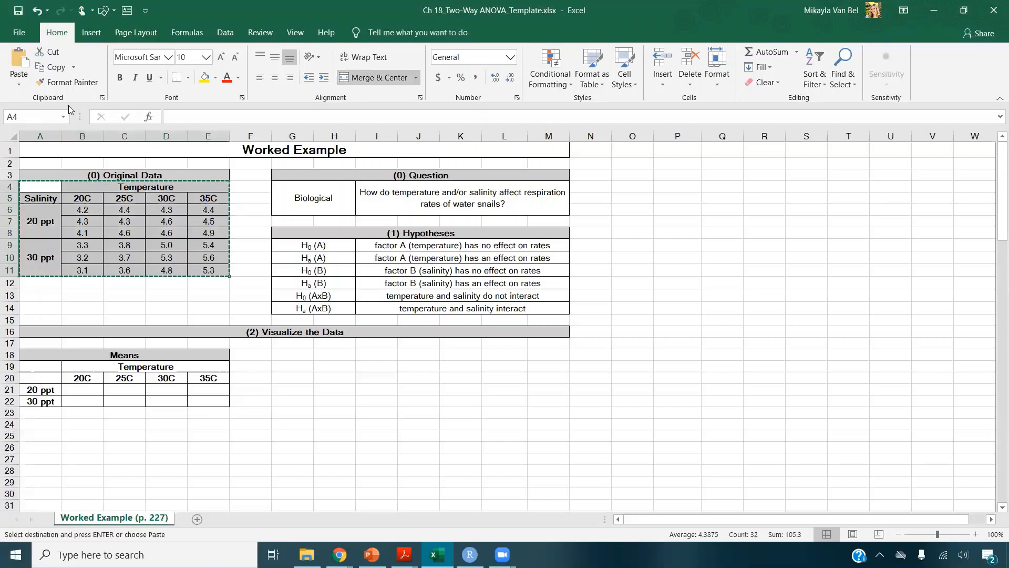
{"action": "left_click", "coordinate": [23, 38]}
{"action": "left_click", "coordinate": [62, 85]}
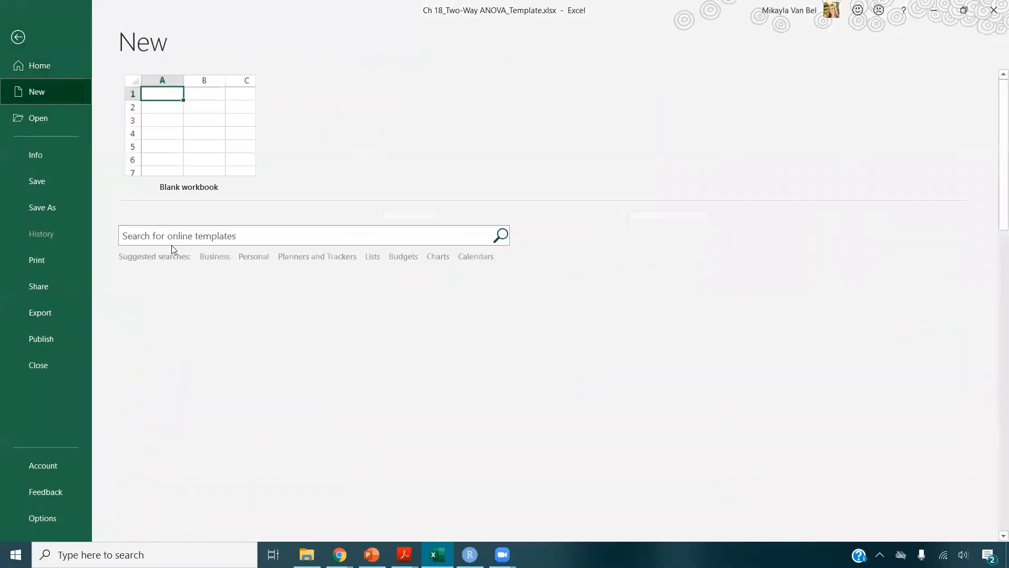
{"action": "left_click", "coordinate": [181, 117]}
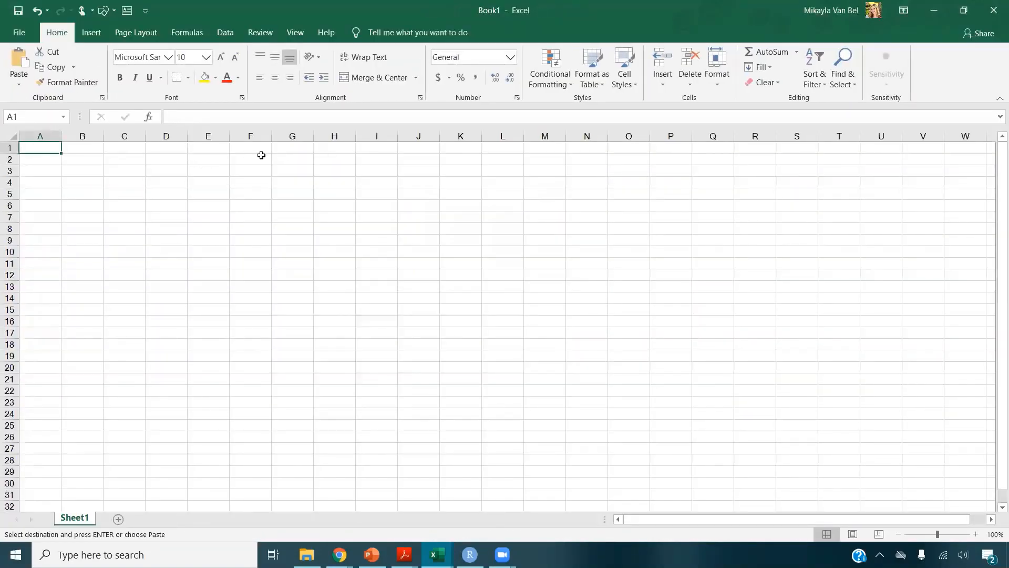
{"action": "left_click", "coordinate": [247, 146]}
{"action": "key", "text": "ctrl+v"}
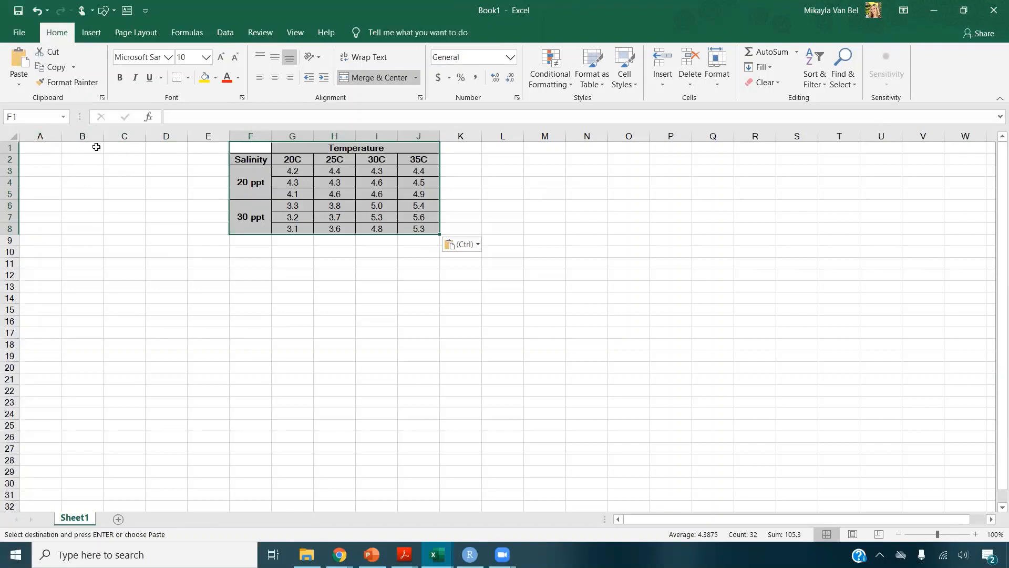
- Enter the column headings Salinity, Temperature and Rates in cells A1 to C1
{"action": "left_click", "coordinate": [58, 146]}
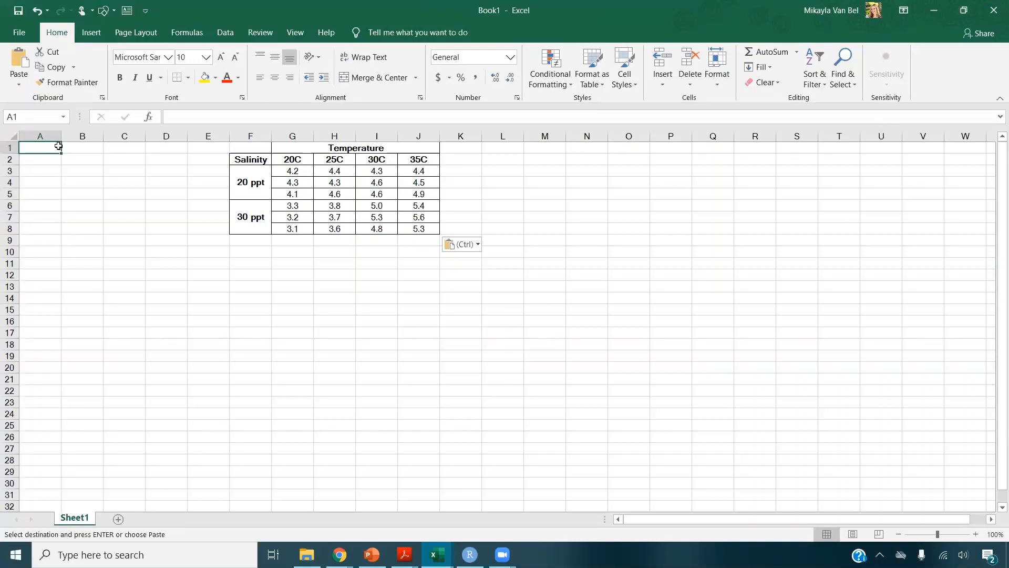
{"action": "type", "text": "Sa"}
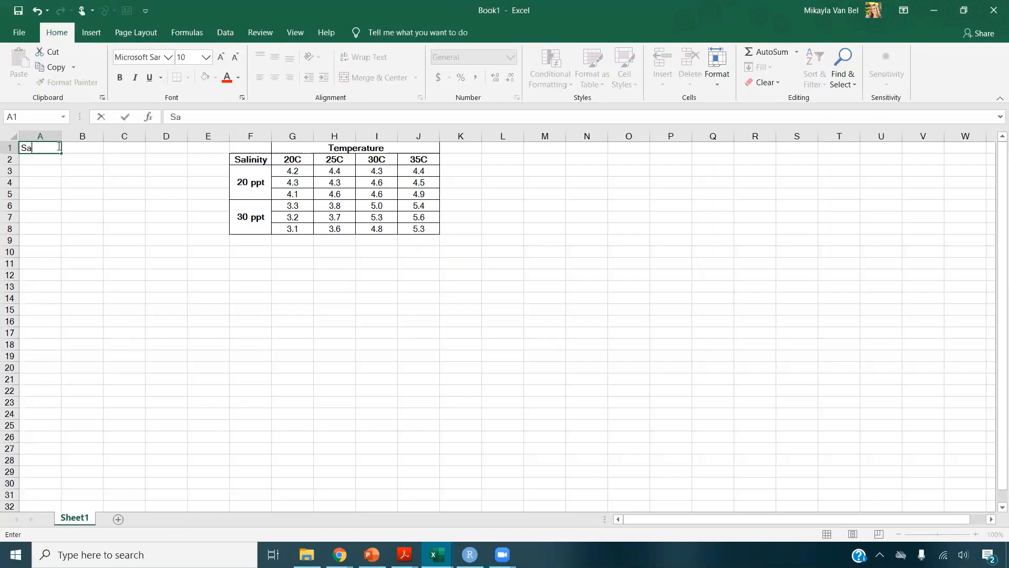
{"action": "type", "text": "linity"}
{"action": "key", "text": "Tab"}
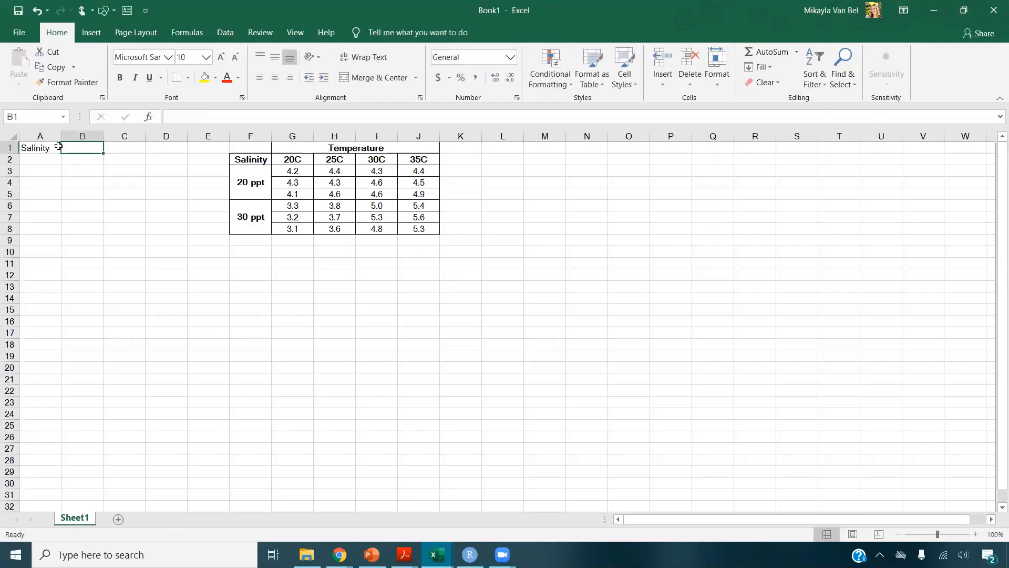
{"action": "type", "text": "Tem"}
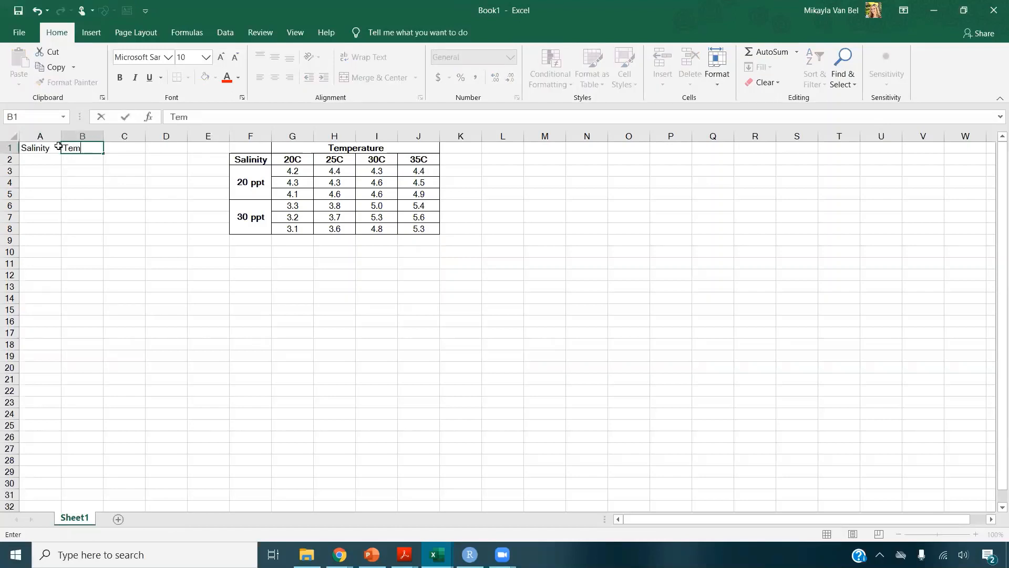
{"action": "type", "text": "perature"}
{"action": "key", "text": "Tab"}
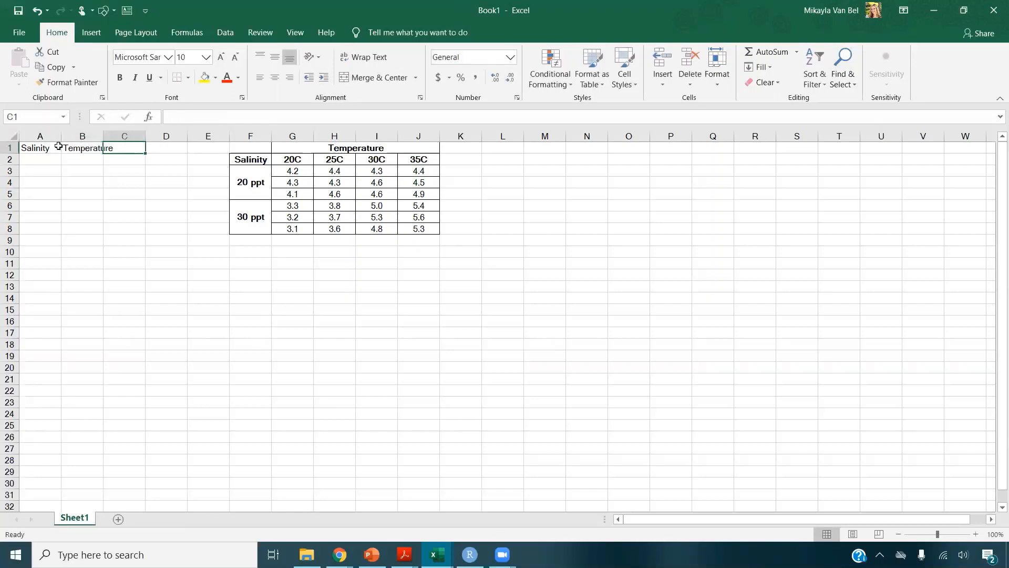
{"action": "type", "text": "Retes"}
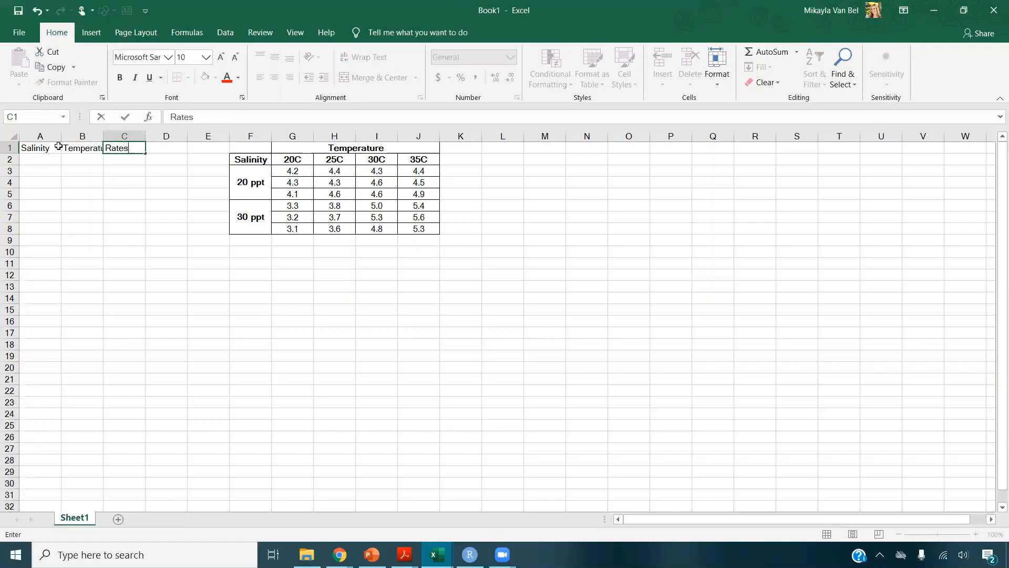
{"action": "key", "text": "Return"}
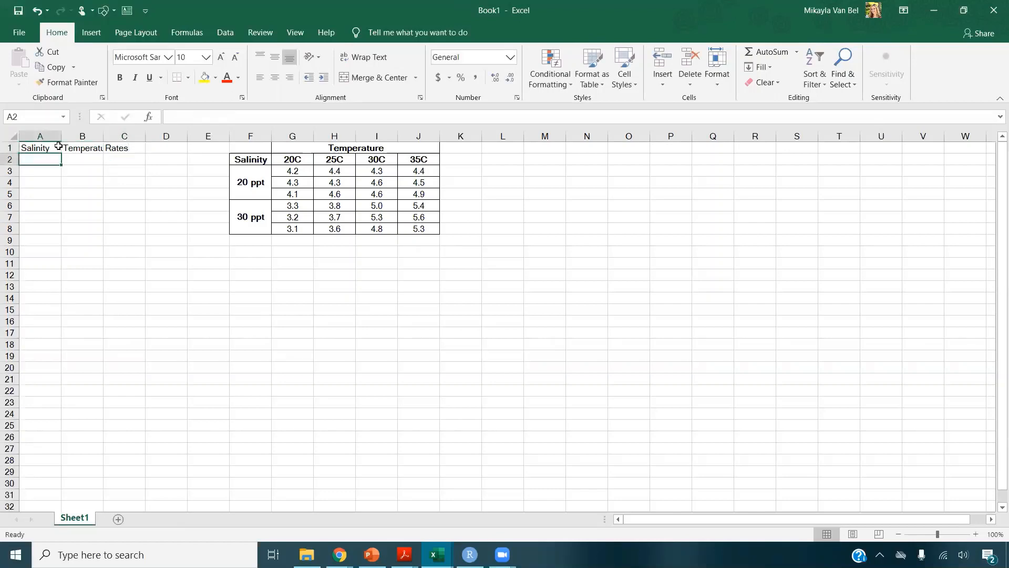
- Copy the six 20C values from G3:G8 into the Rates column starting at C2
{"action": "left_click", "coordinate": [301, 170]}
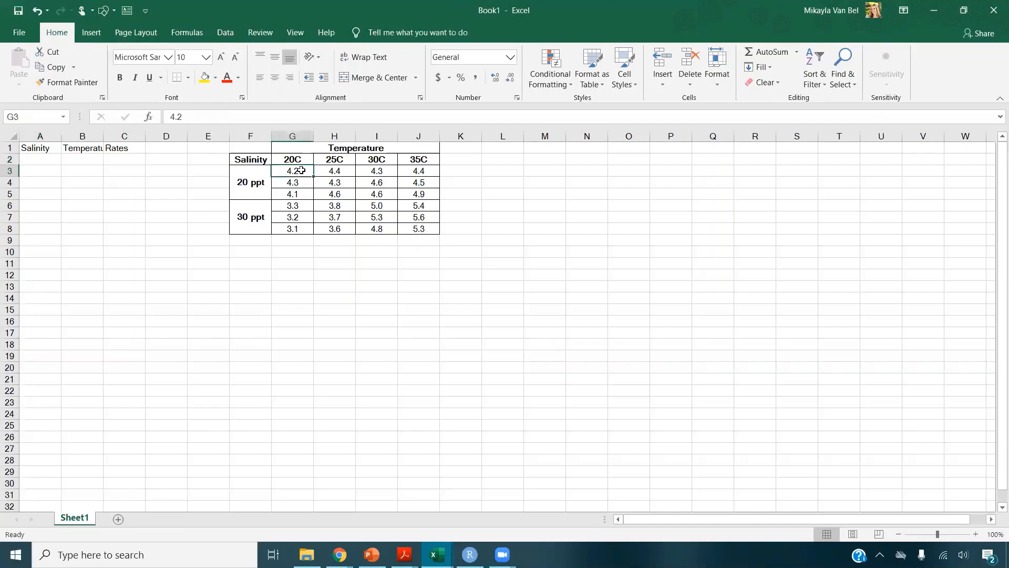
{"action": "left_click_drag", "start_coordinate": [301, 171], "coordinate": [303, 213]}
{"action": "left_click_drag", "start_coordinate": [302, 224], "coordinate": [302, 226]}
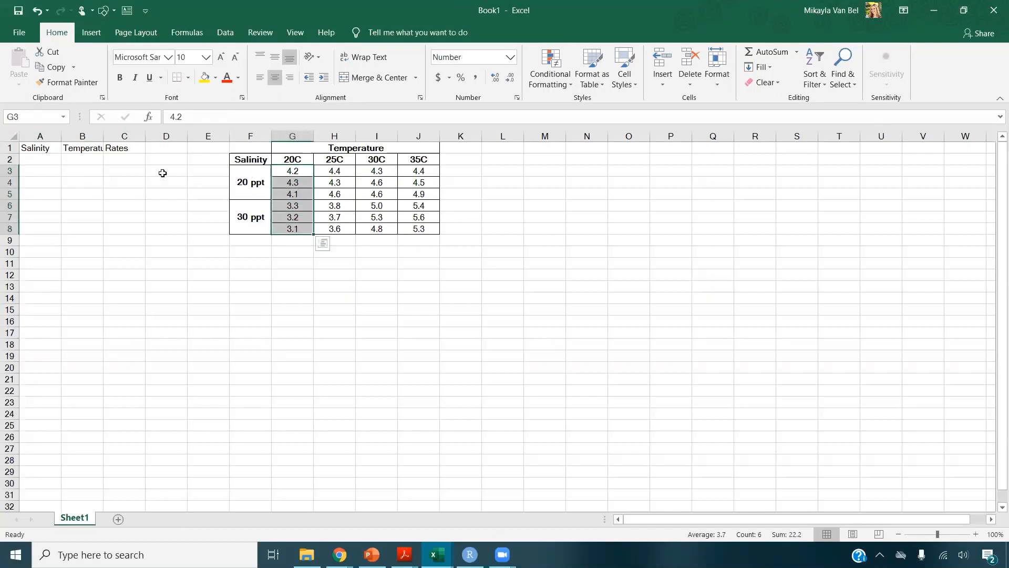
{"action": "key", "text": "ctrl+c"}
{"action": "key", "text": "ctrl+q"}
{"action": "left_click", "coordinate": [130, 159]}
{"action": "key", "text": "ctrl+v"}
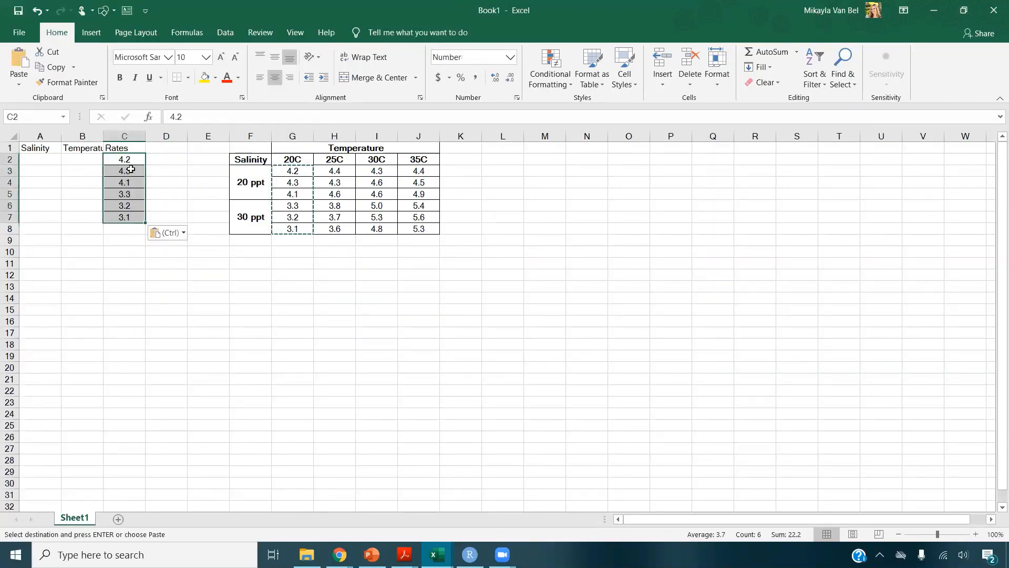
- Fill the Temperature cells B2:B7 with 20C
{"action": "left_click", "coordinate": [90, 159]}
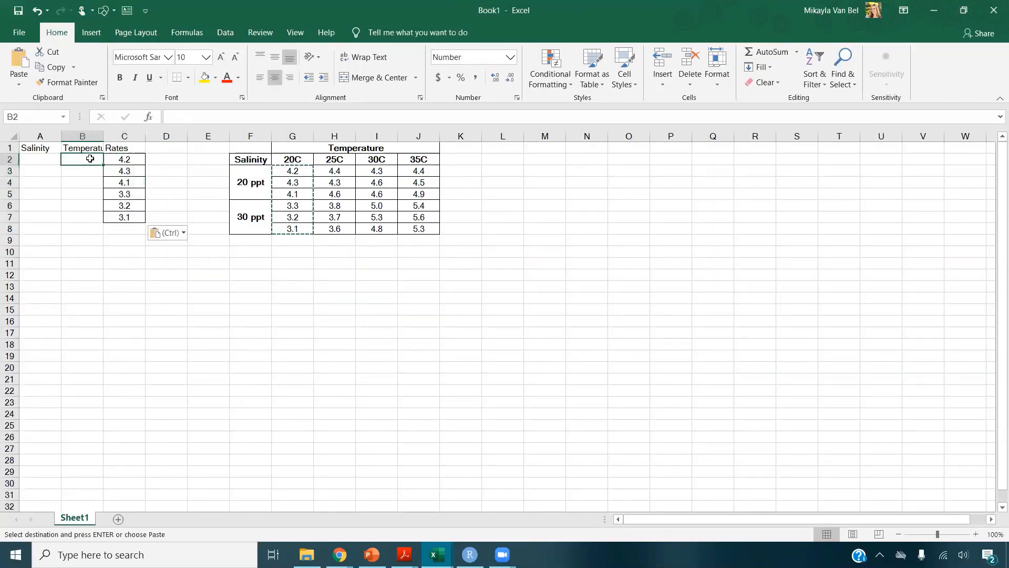
{"action": "left_click_drag", "start_coordinate": [90, 158], "coordinate": [84, 216]}
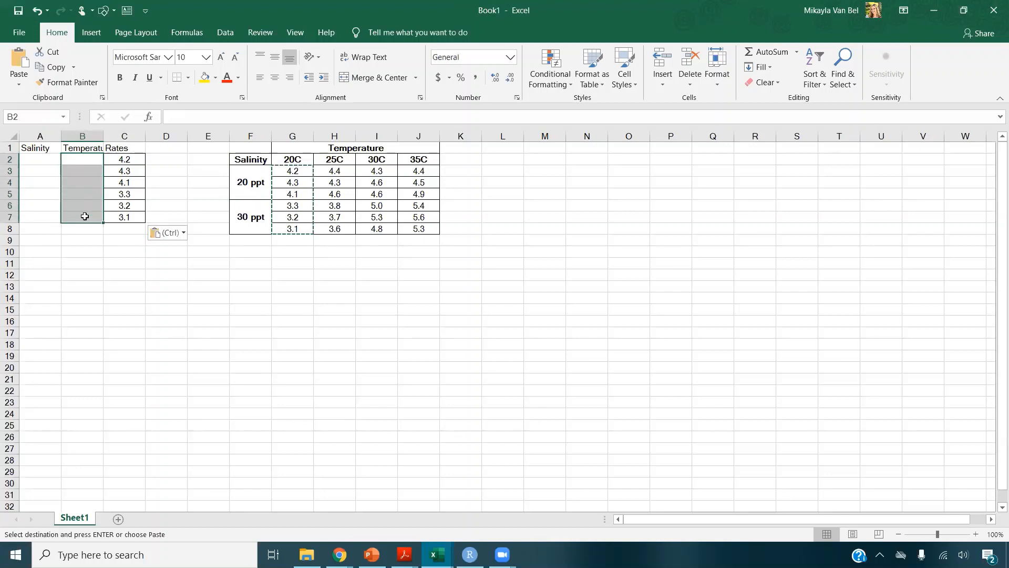
{"action": "type", "text": "20C"}
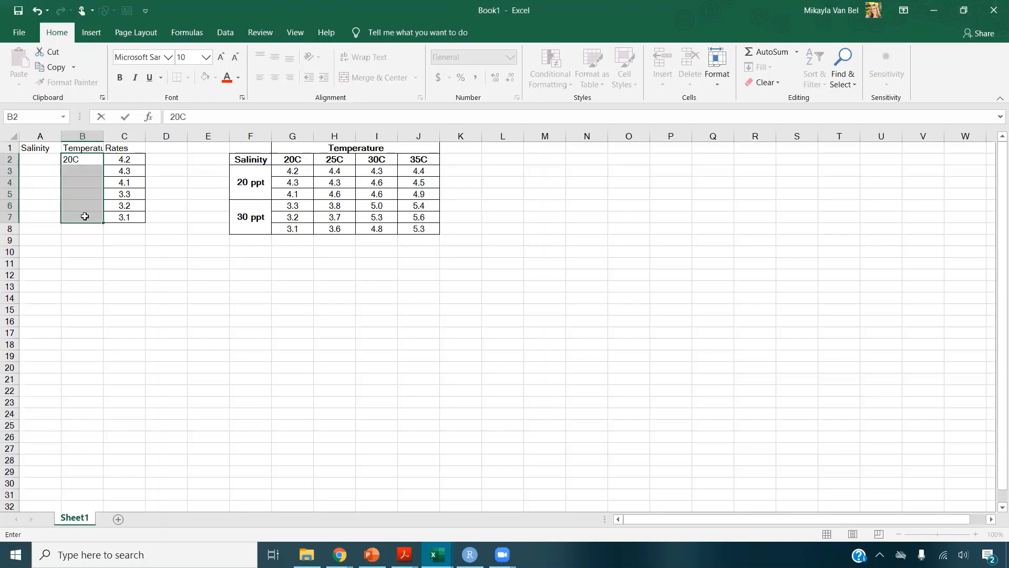
{"action": "key", "text": "ctrl+Return"}
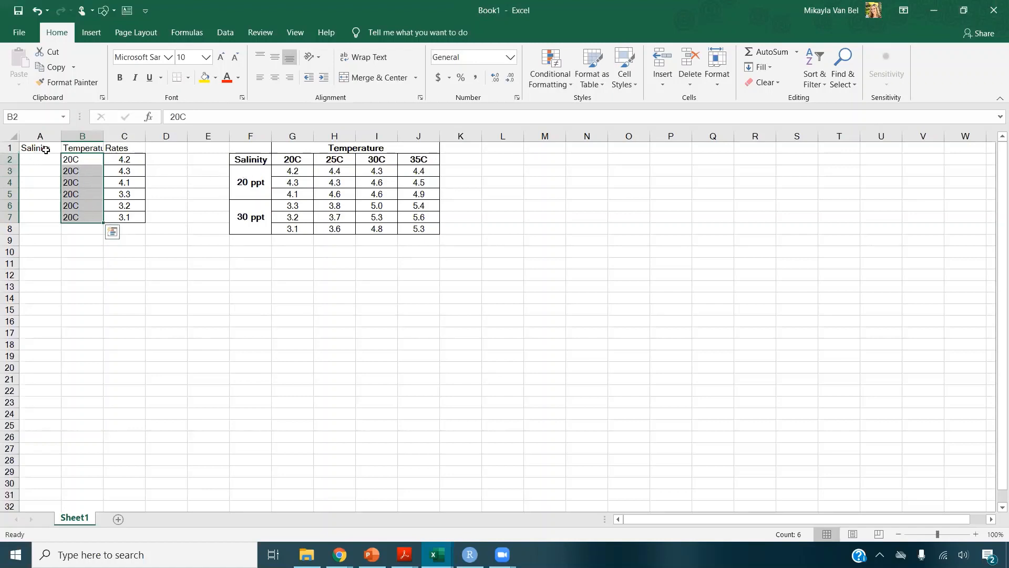
- Fill the Salinity cells A2:A4 with 20ppt and A5:A7 with 30ppt
{"action": "left_click_drag", "start_coordinate": [45, 163], "coordinate": [47, 180]}
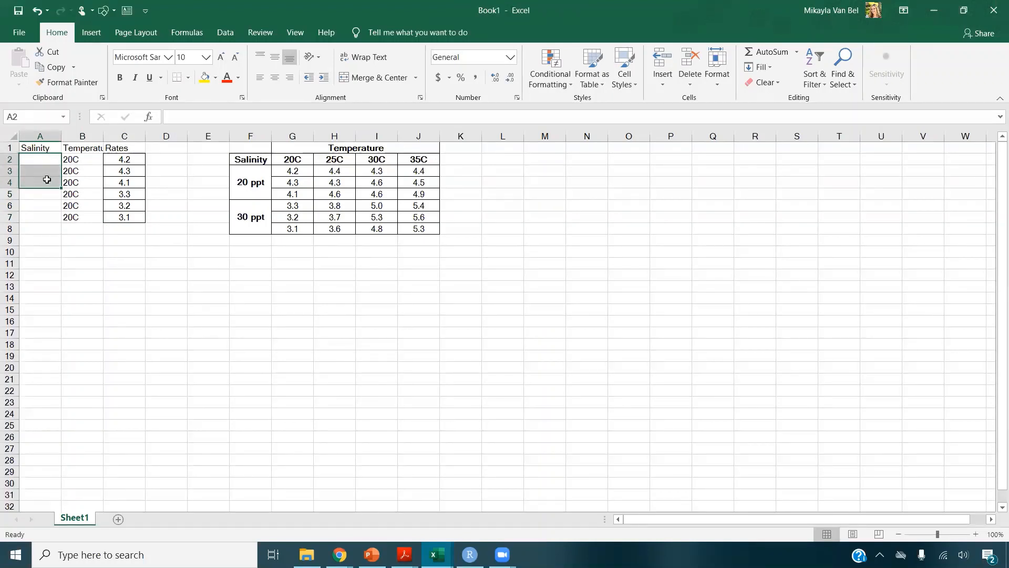
{"action": "type", "text": "2"}
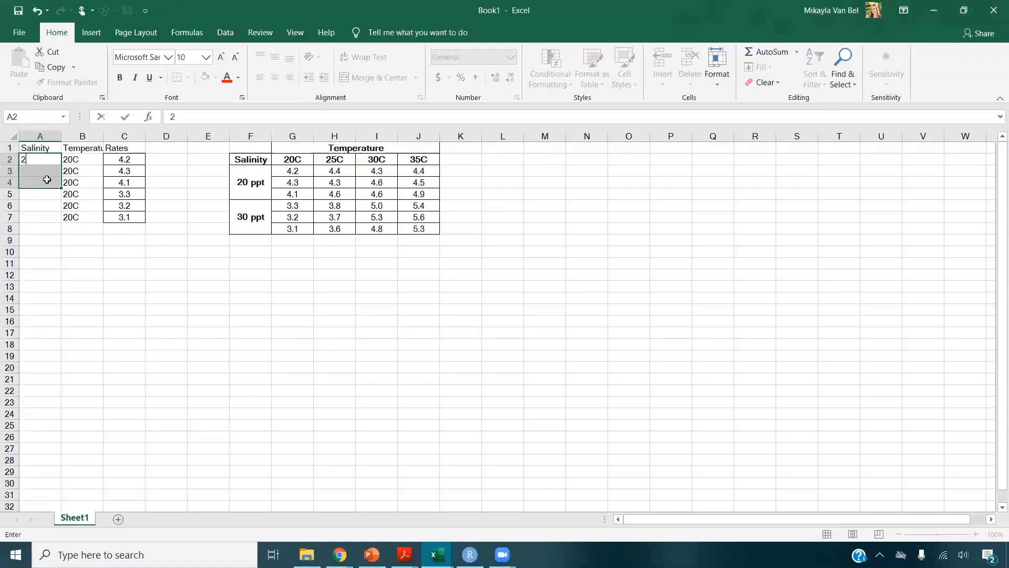
{"action": "type", "text": "0ppt"}
{"action": "key", "text": "ctrl+Return"}
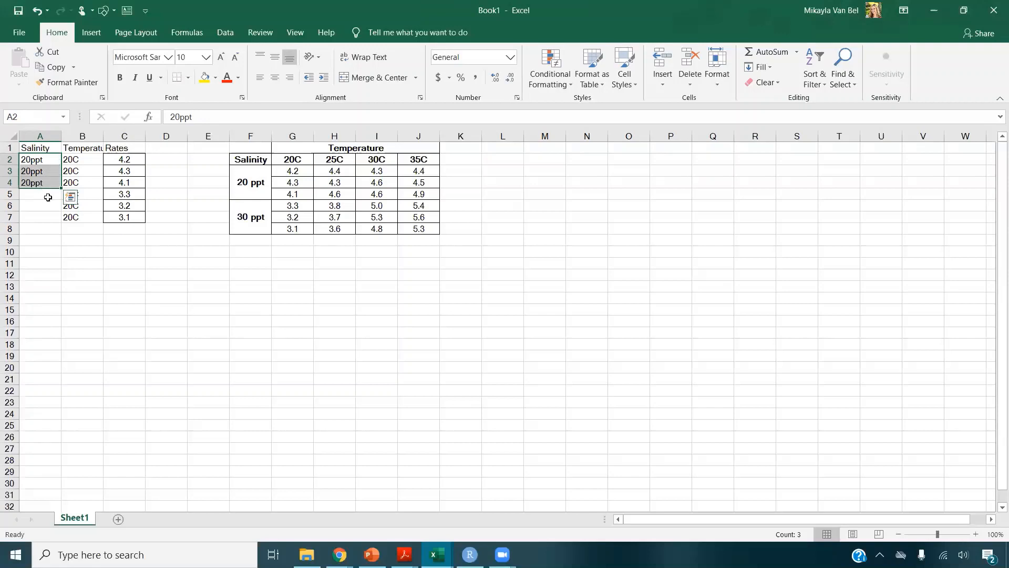
{"action": "left_click_drag", "start_coordinate": [48, 197], "coordinate": [49, 216]}
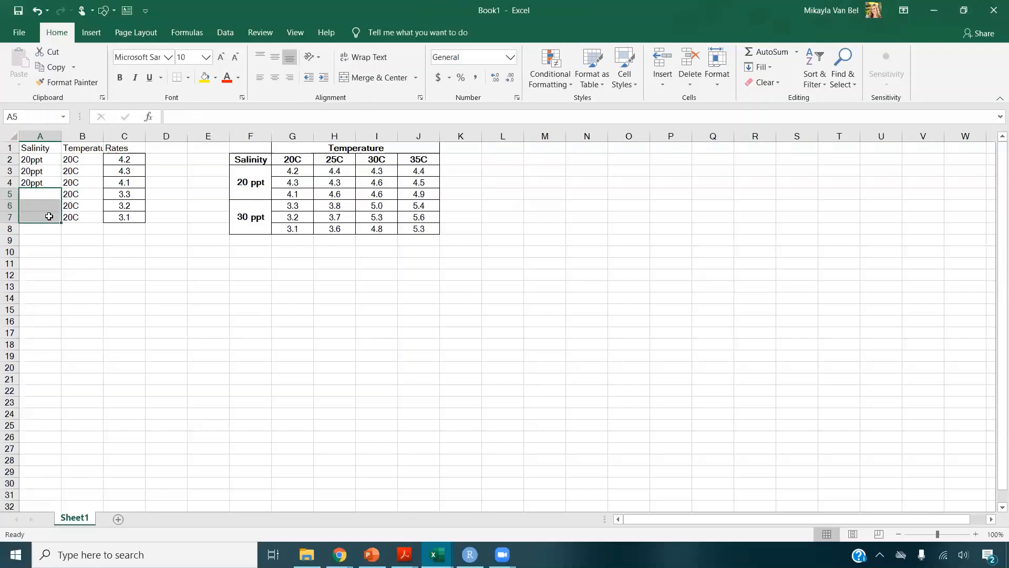
{"action": "type", "text": "30ppt"}
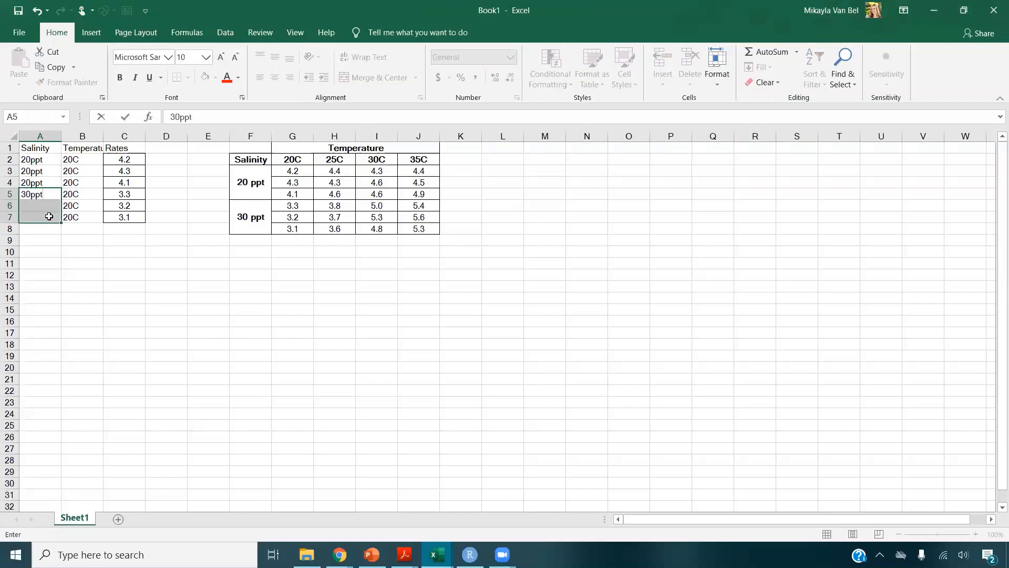
{"action": "key", "text": "ctrl+Return"}
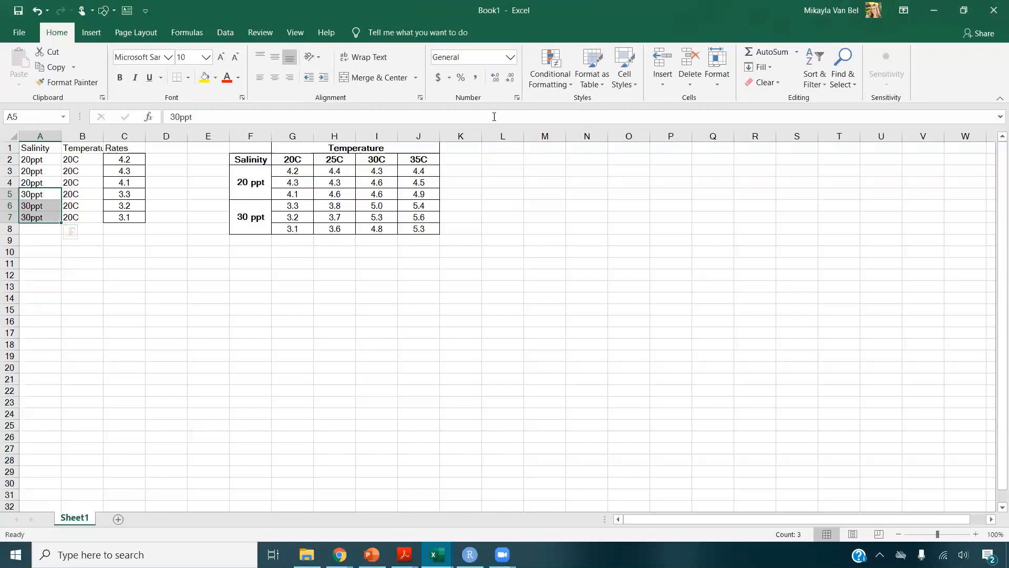
- Copy the 25C values from H3:H8 into the Rates column at C8 and fill B8:B13 with 25C
{"action": "left_click_drag", "start_coordinate": [340, 173], "coordinate": [339, 230]}
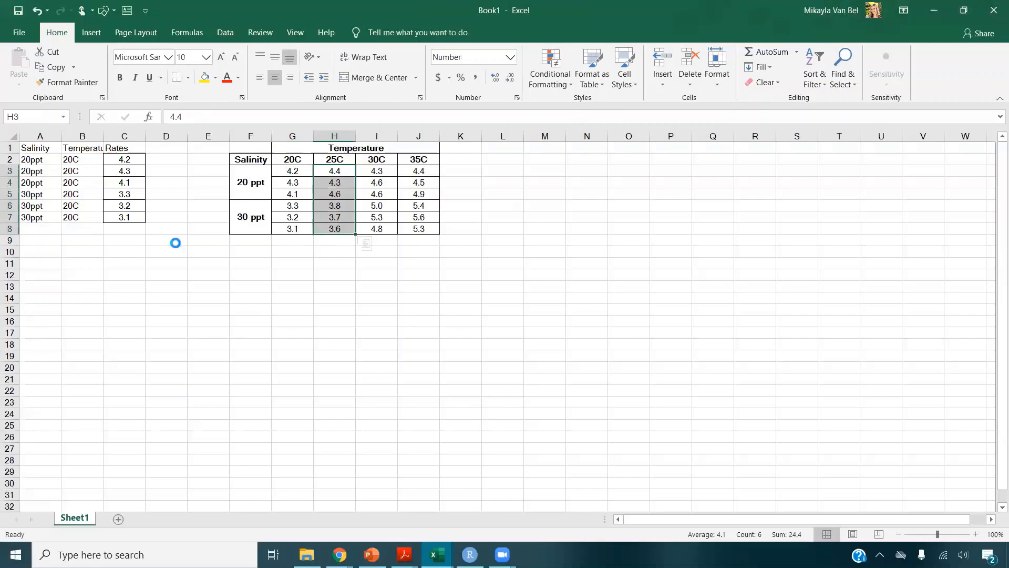
{"action": "key", "text": "ctrl+c"}
{"action": "left_click", "coordinate": [126, 230]}
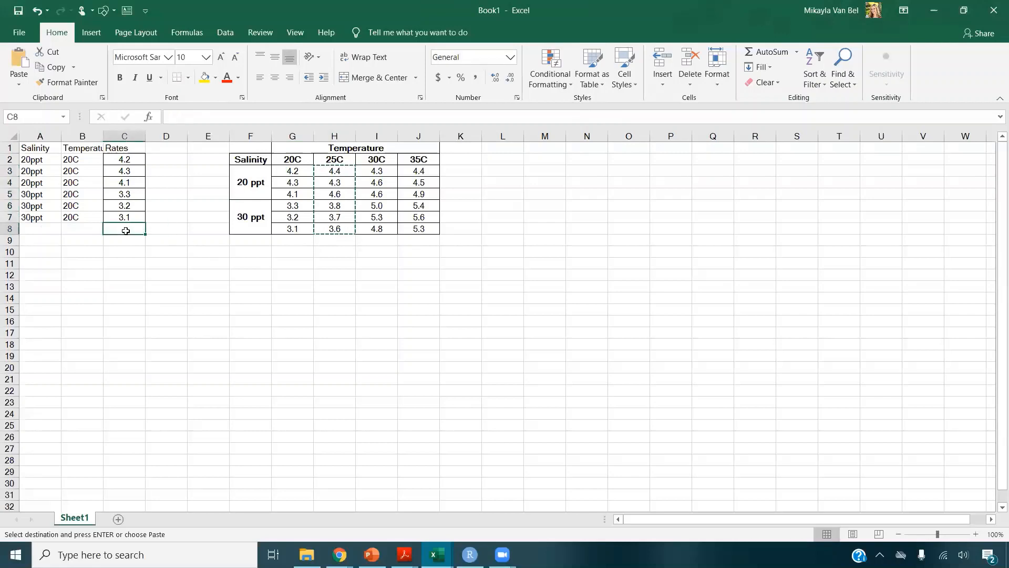
{"action": "key", "text": "ctrl+v"}
{"action": "left_click_drag", "start_coordinate": [87, 231], "coordinate": [87, 286]}
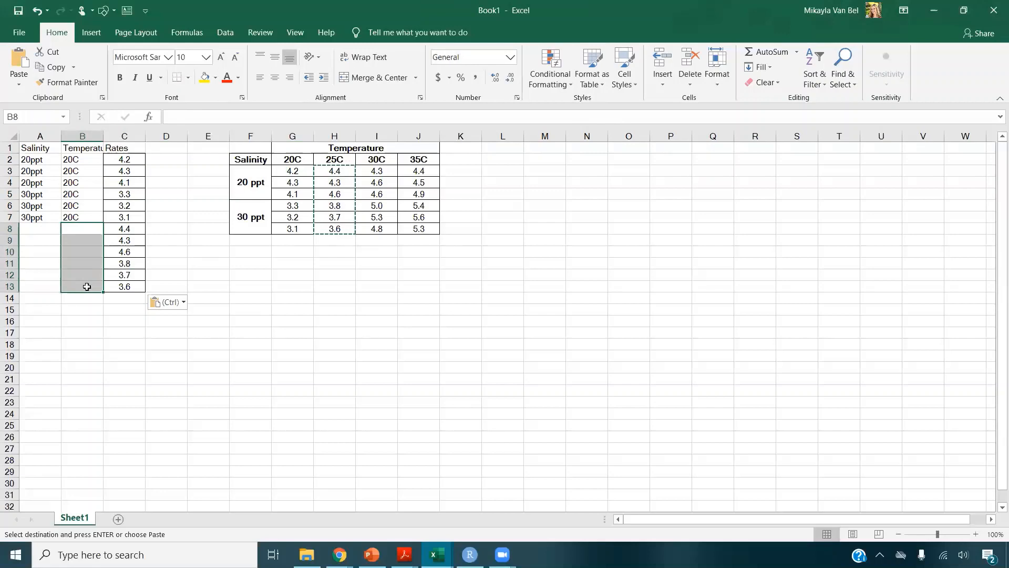
{"action": "type", "text": "2"}
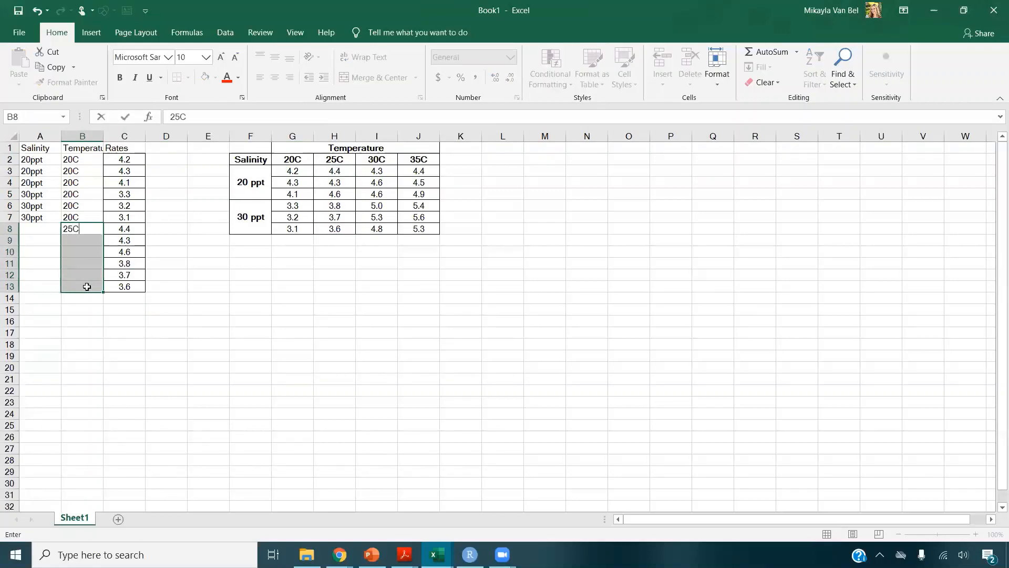
{"action": "type", "text": "5C"}
{"action": "key", "text": "ctrl+Return"}
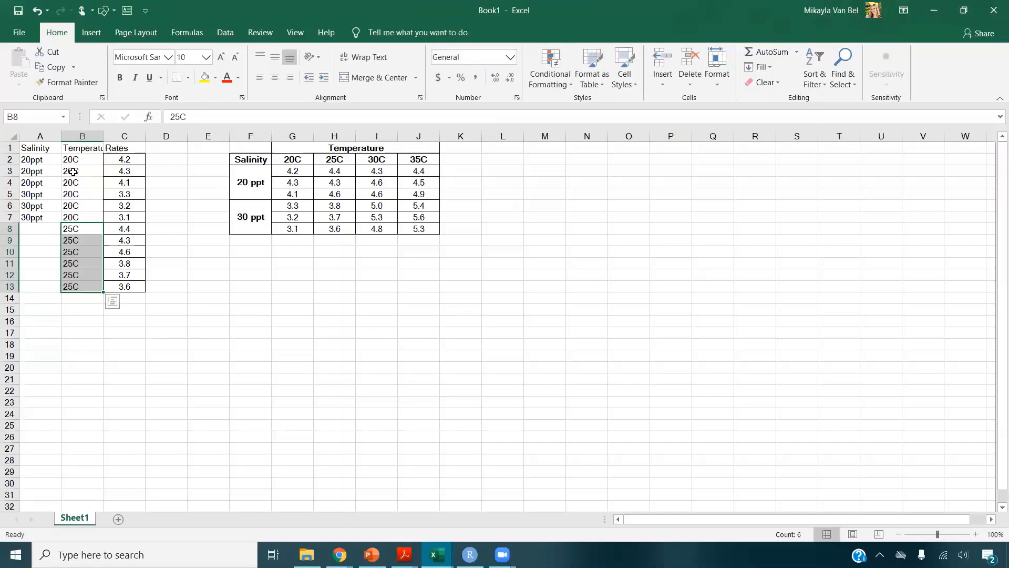
- Copy the salinity labels from A2:A7 into the Salinity column starting at A8
{"action": "left_click_drag", "start_coordinate": [36, 159], "coordinate": [32, 219]}
{"action": "key", "text": "ctrl+c"}
{"action": "left_click", "coordinate": [34, 232]}
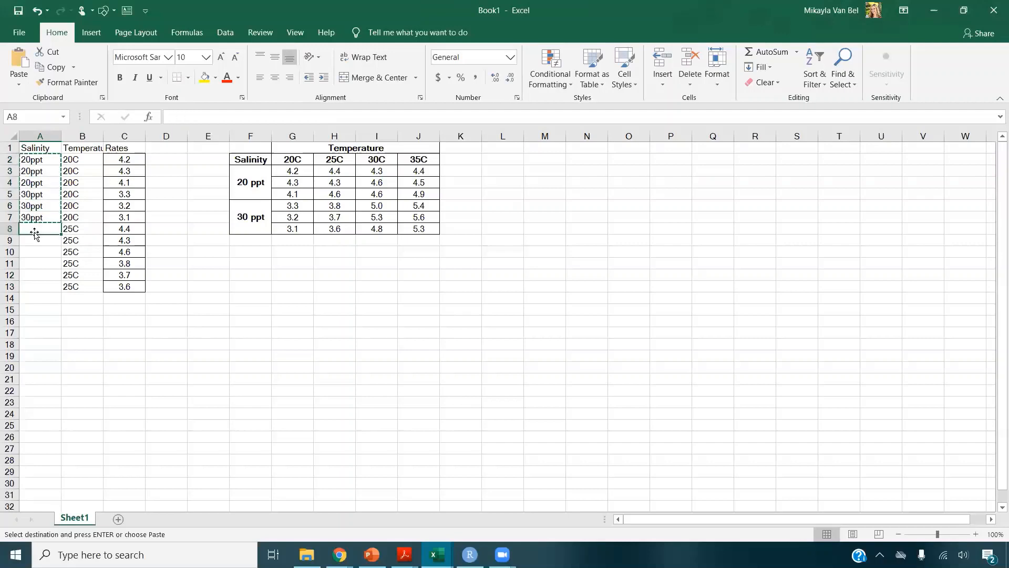
{"action": "key", "text": "ctrl+v"}
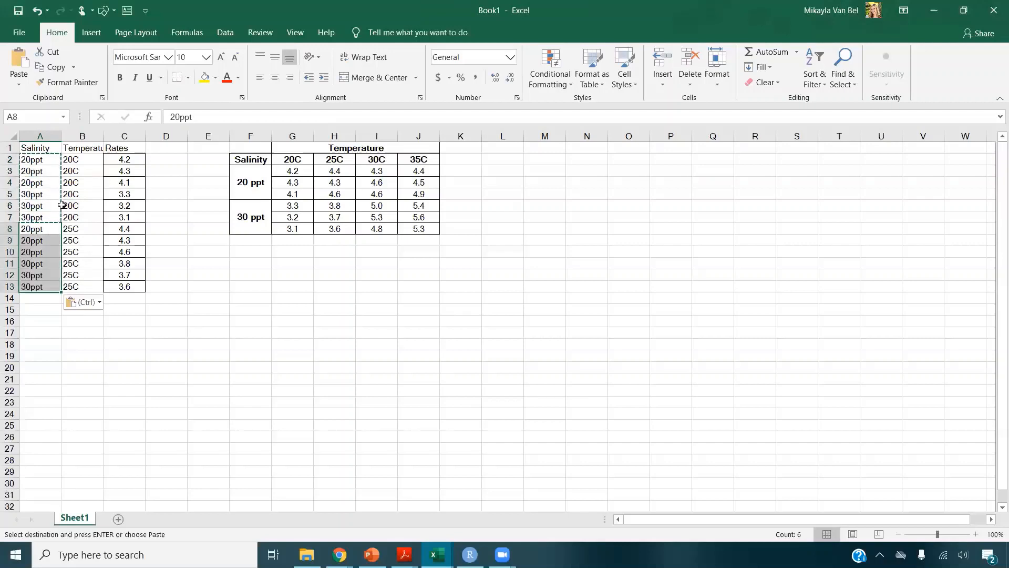
- Copy the 30C values from I3:I8 into the Rates column starting at C14
{"action": "left_click_drag", "start_coordinate": [392, 171], "coordinate": [385, 225]}
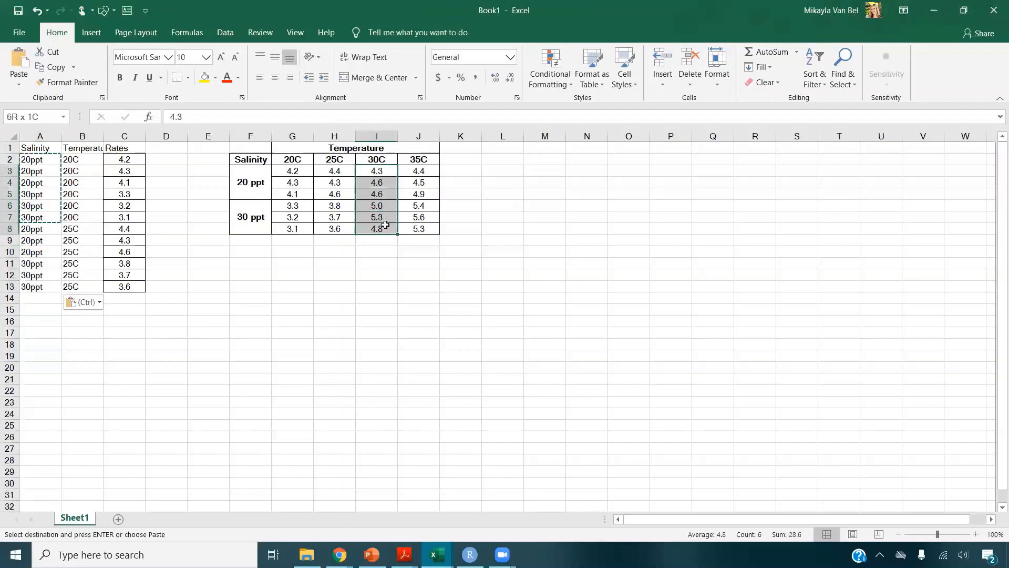
{"action": "key", "text": "ctrl+c"}
{"action": "left_click", "coordinate": [138, 298]}
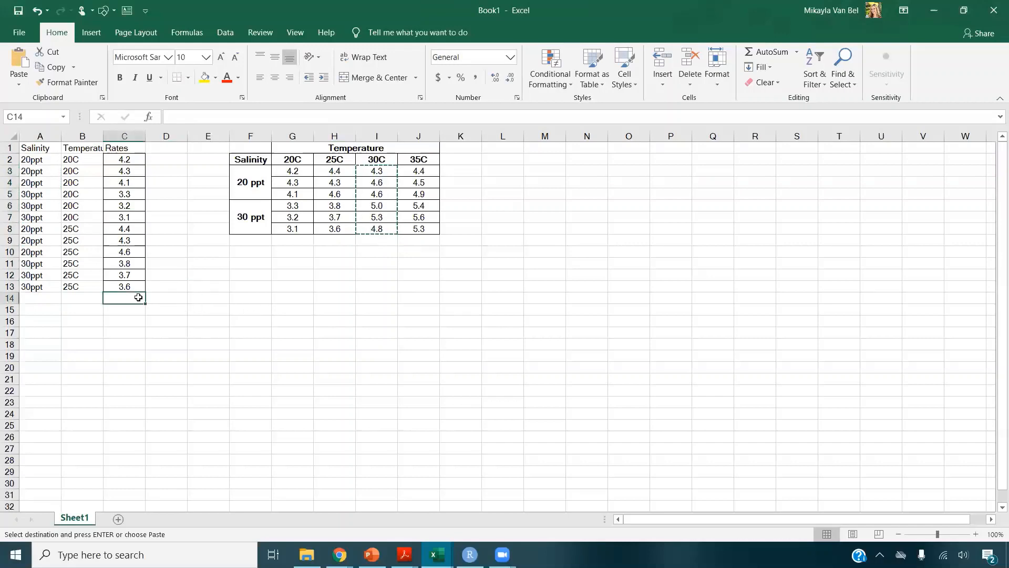
{"action": "key", "text": "ctrl+v"}
- Try to fill the Temperature cells B14:B19 with 30C and undo the entry
{"action": "left_click_drag", "start_coordinate": [74, 297], "coordinate": [83, 351]}
{"action": "type", "text": "30"}
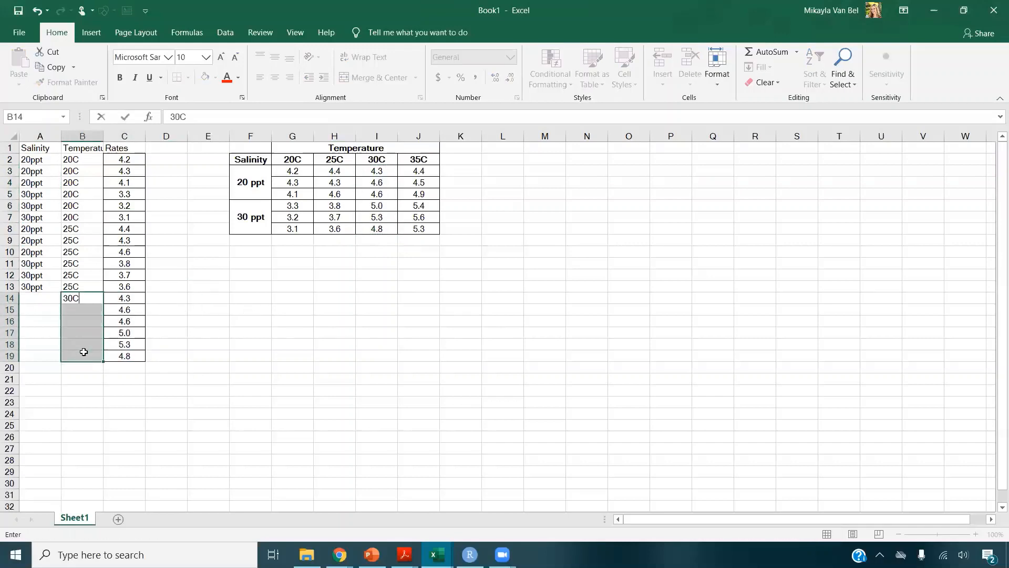
{"action": "key", "text": "ctrl+Return"}
{"action": "key", "text": "ctrl+z"}
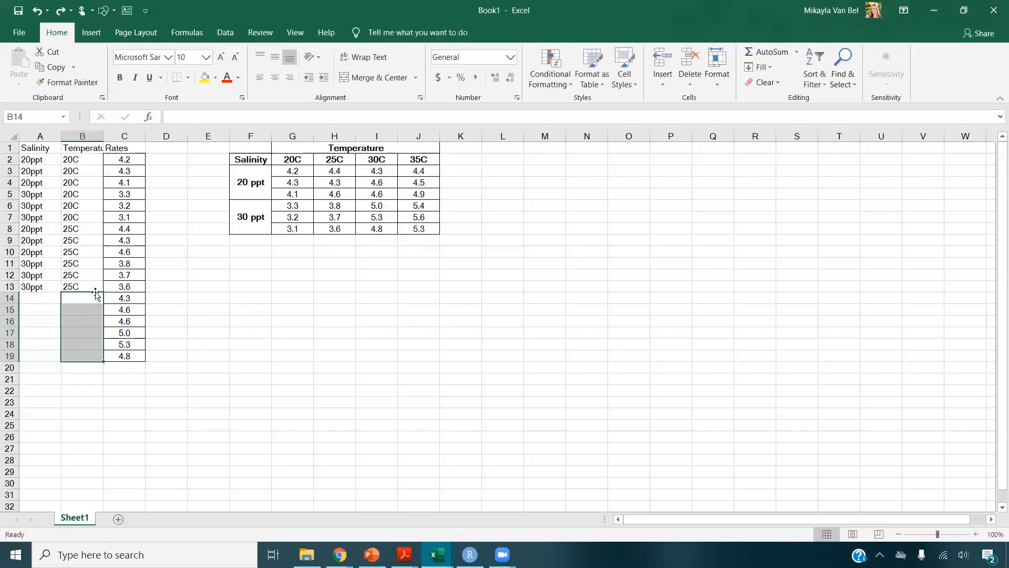
- Enter 30C in B14 and copy it down through B19 in the Temperature column
{"action": "left_click", "coordinate": [90, 298]}
{"action": "type", "text": "30"}
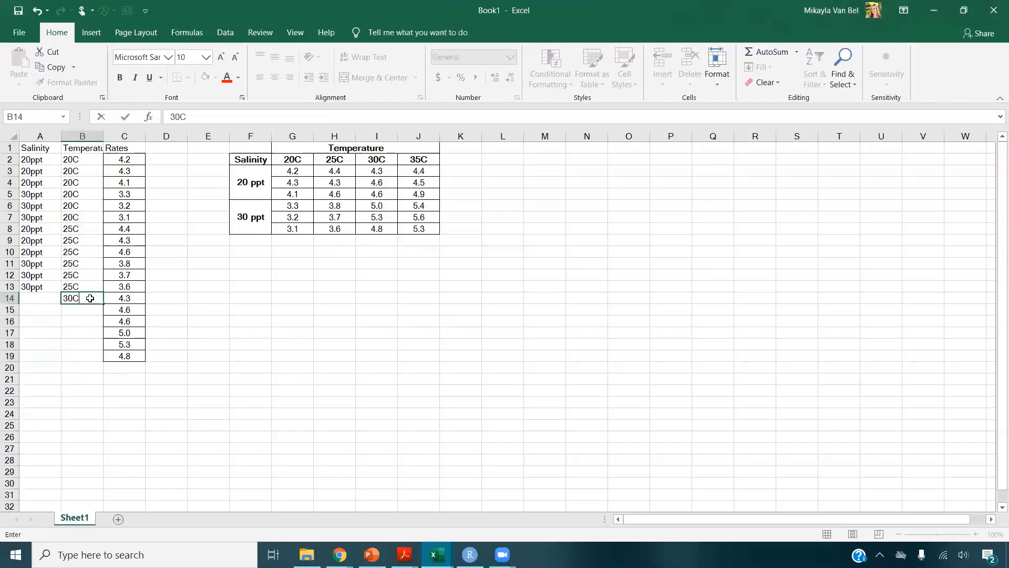
{"action": "type", "text": "C"}
{"action": "key", "text": "ctrl+Return"}
{"action": "key", "text": "ctrl+c"}
{"action": "left_click", "coordinate": [86, 351], "text": "shift"}
{"action": "key", "text": "ctrl+v"}
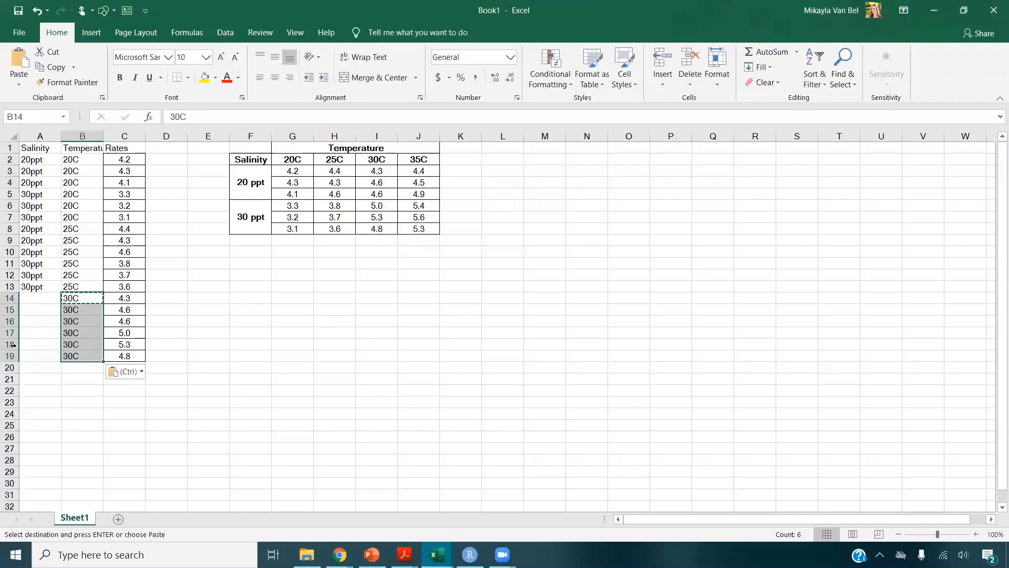
- Copy the salinity labels from A2:A7 into the Salinity column starting at A14
{"action": "left_click_drag", "start_coordinate": [46, 161], "coordinate": [43, 215]}
{"action": "key", "text": "ctrl+c"}
{"action": "left_click", "coordinate": [34, 299]}
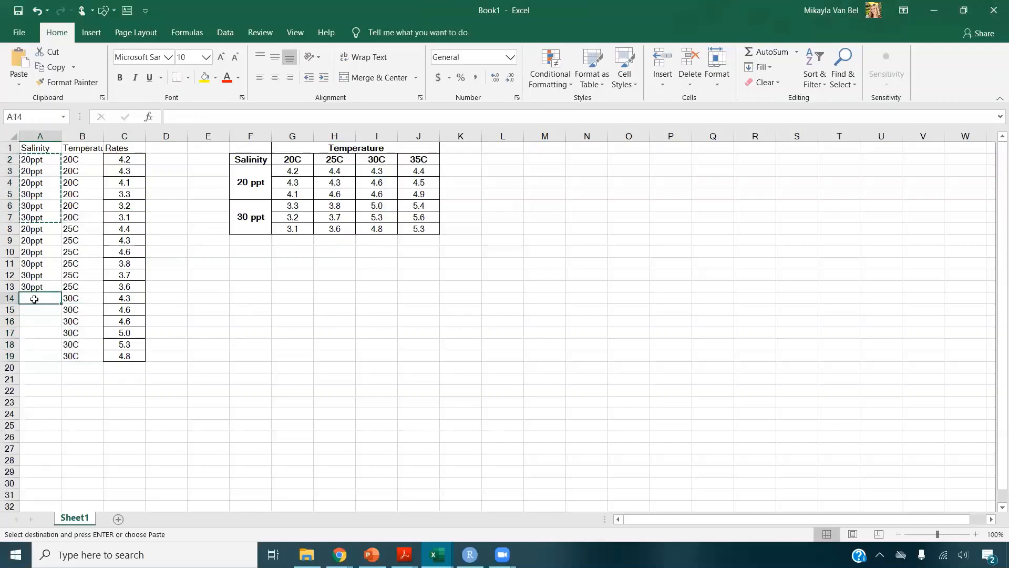
{"action": "key", "text": "ctrl+v"}
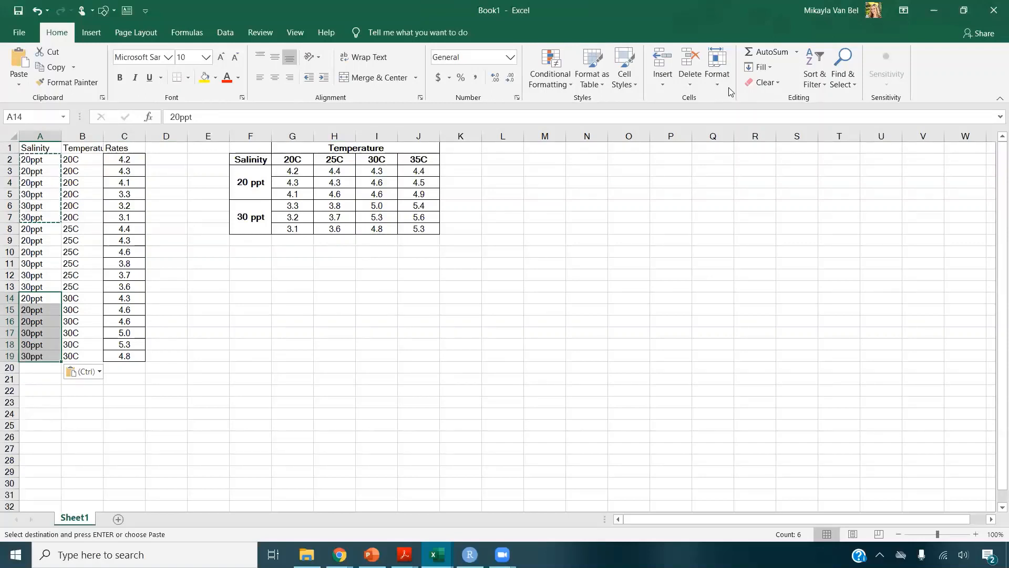
- Copy the 35C values from J3:J8 into the Rates column starting at C20
{"action": "left_click", "coordinate": [424, 171]}
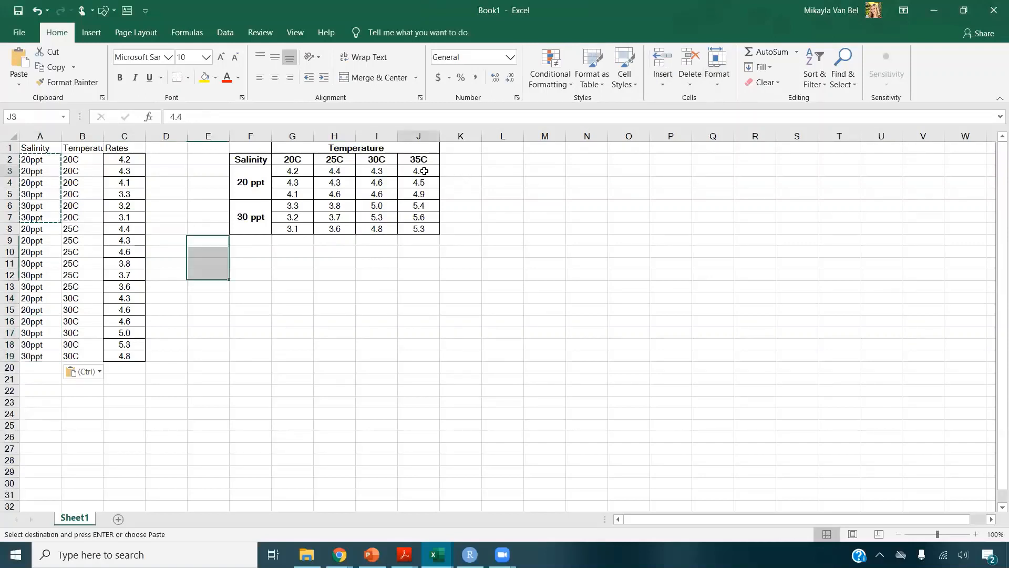
{"action": "left_click_drag", "start_coordinate": [424, 171], "coordinate": [423, 229]}
{"action": "key", "text": "ctrl+c"}
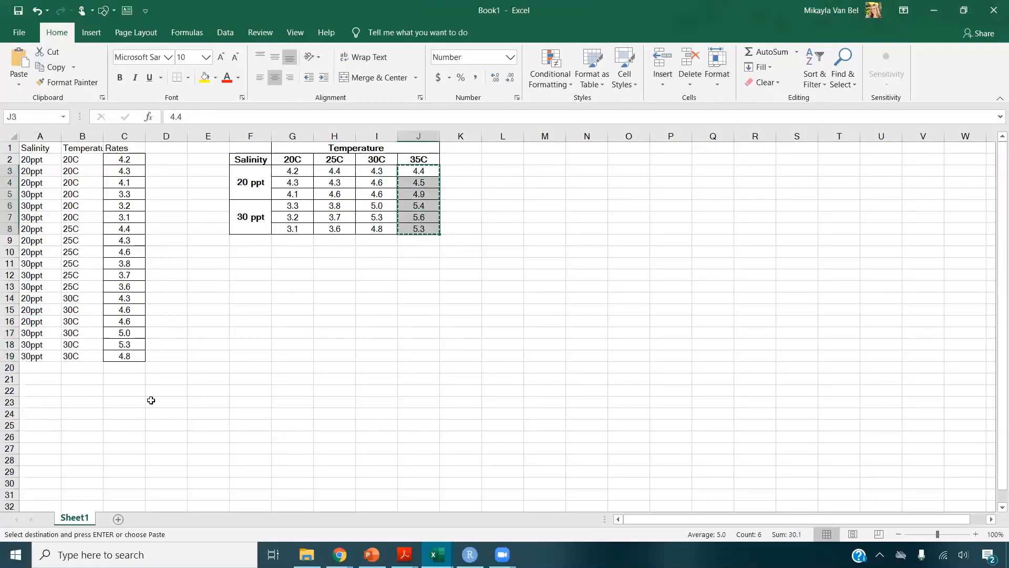
{"action": "left_click", "coordinate": [128, 367]}
{"action": "key", "text": "ctrl+v"}
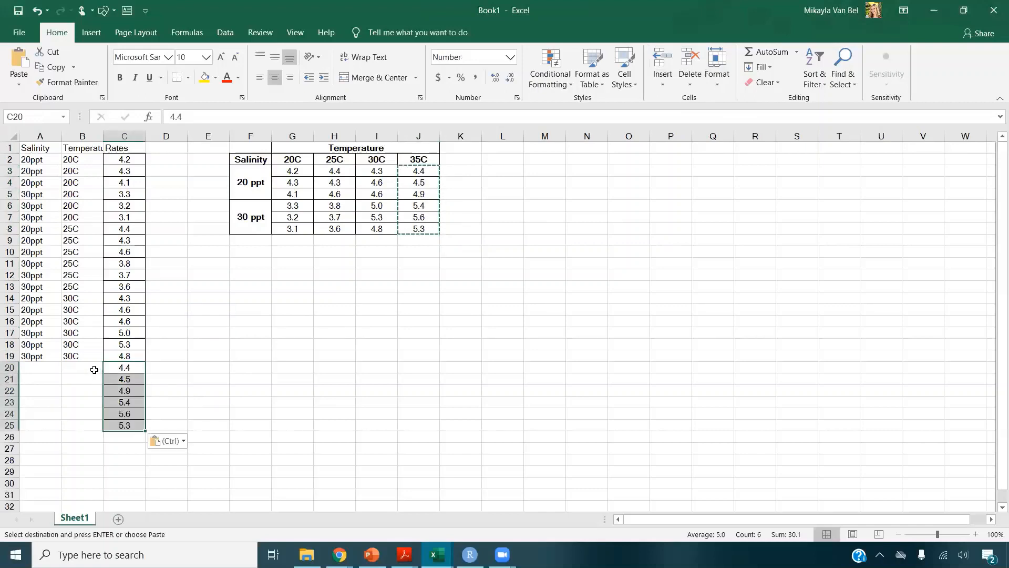
- Fill the Temperature cells B20:B25 with 35C
{"action": "left_click_drag", "start_coordinate": [94, 370], "coordinate": [84, 419]}
{"action": "type", "text": "35C"}
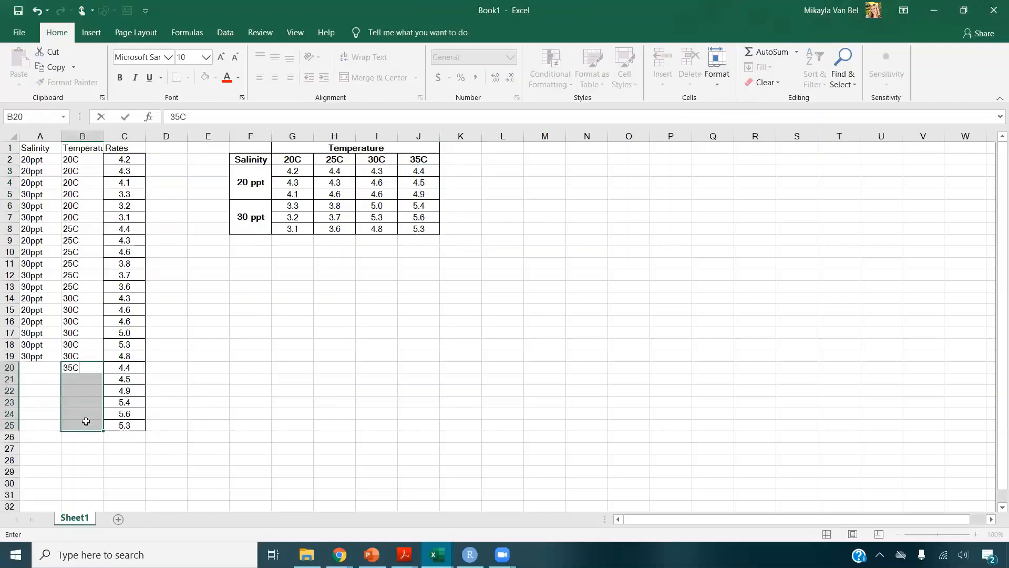
{"action": "key", "text": "ctrl+Return"}
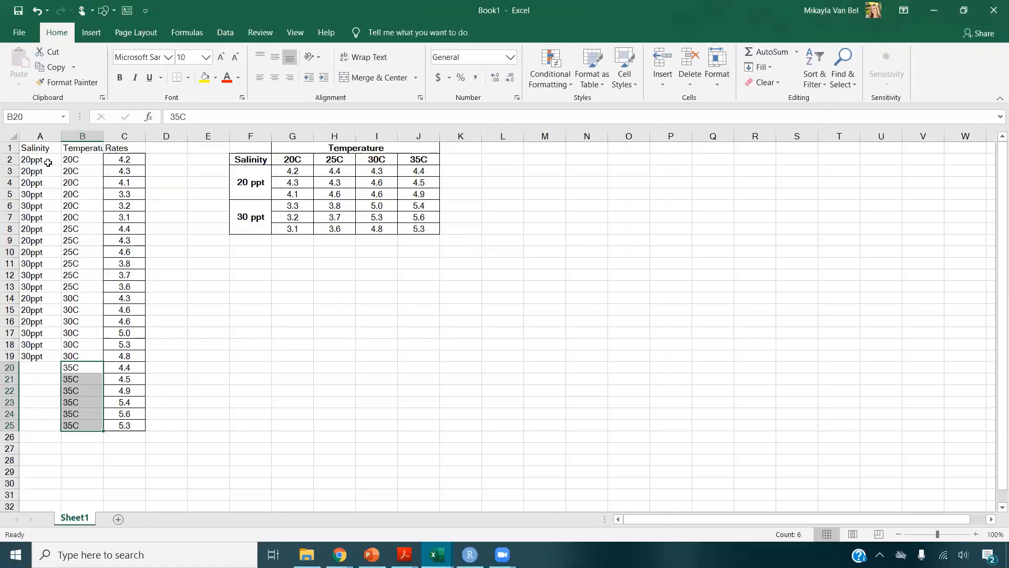
- Copy the salinity labels from A2:A7 into the Salinity column starting at A20
{"action": "left_click_drag", "start_coordinate": [48, 163], "coordinate": [41, 173]}
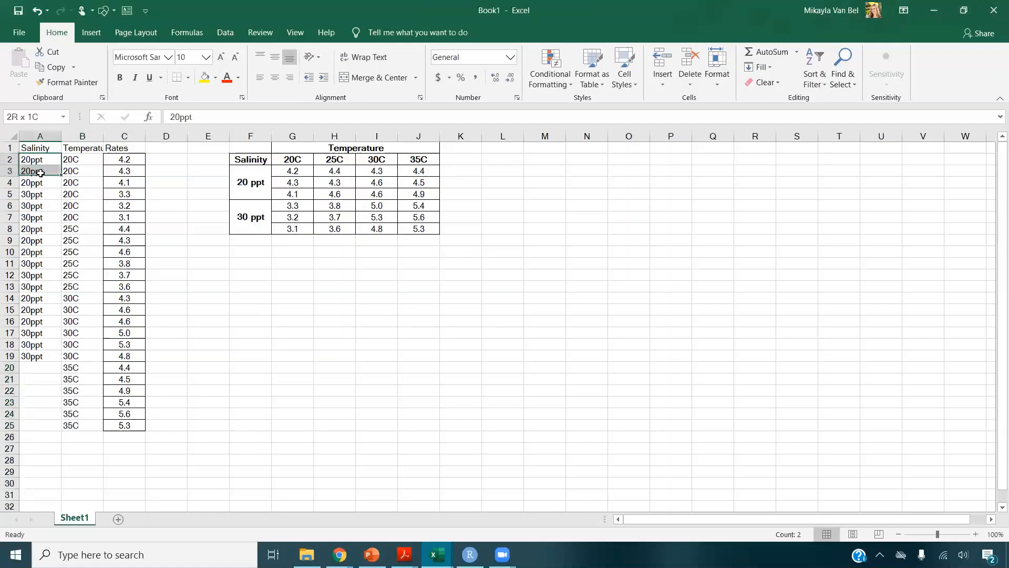
{"action": "key", "text": "ctrl+c"}
{"action": "left_click", "coordinate": [48, 368]}
{"action": "key", "text": "ctrl+v"}
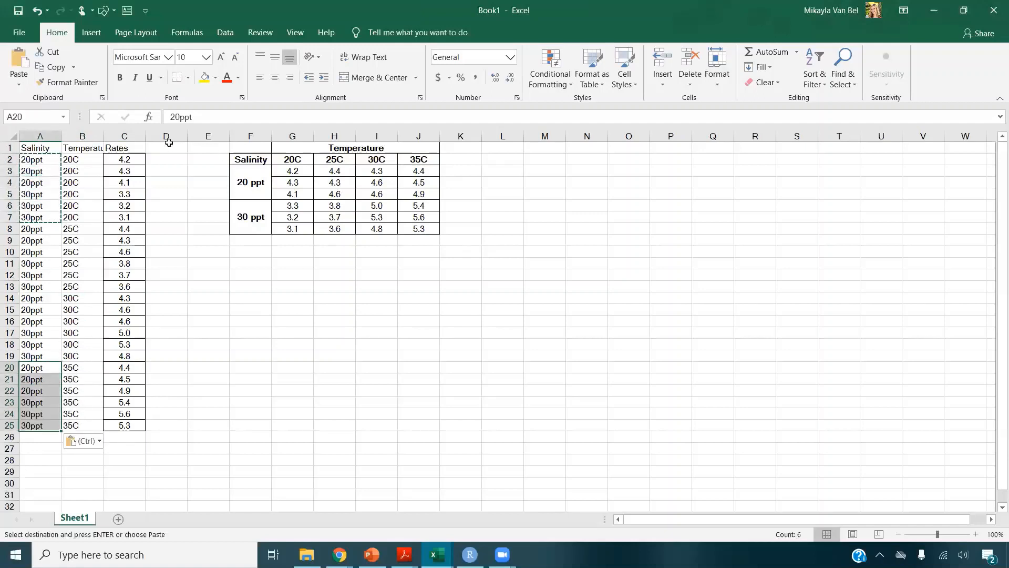
- Delete columns D through M, which hold the original salinity-by-temperature table
{"action": "left_click_drag", "start_coordinate": [166, 136], "coordinate": [545, 137]}
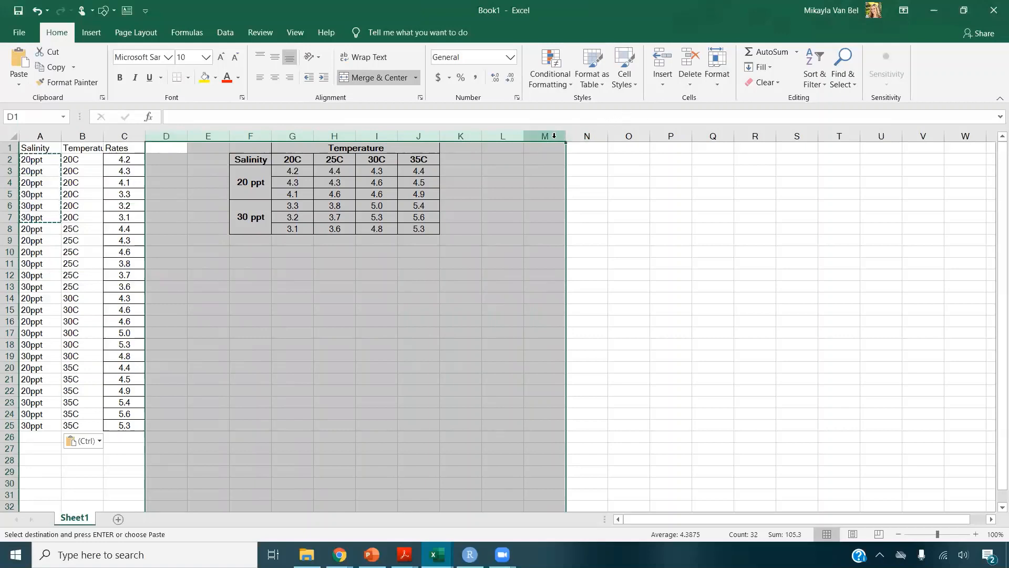
{"action": "right_click", "coordinate": [555, 137]}
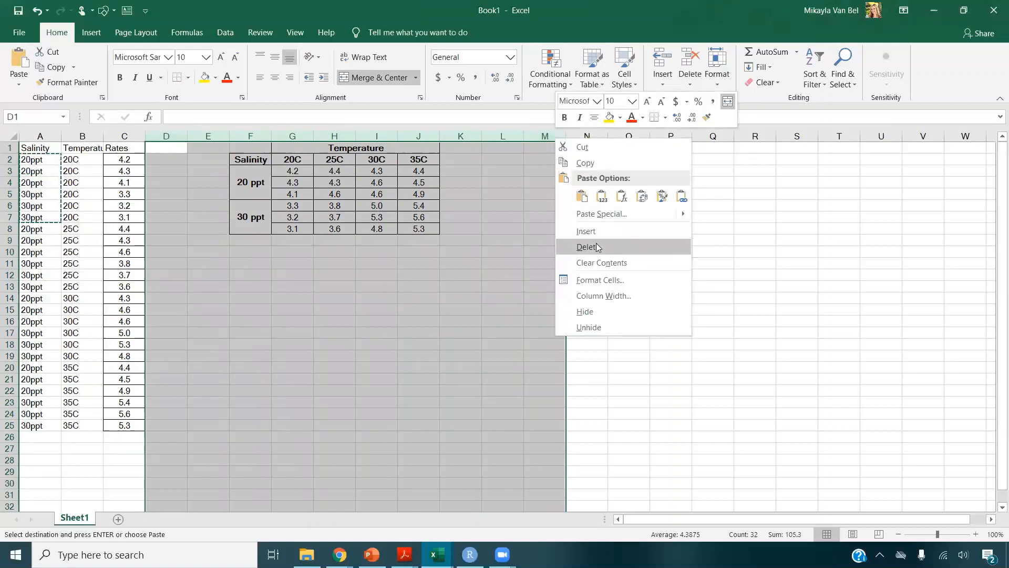
{"action": "key", "text": "Escape"}
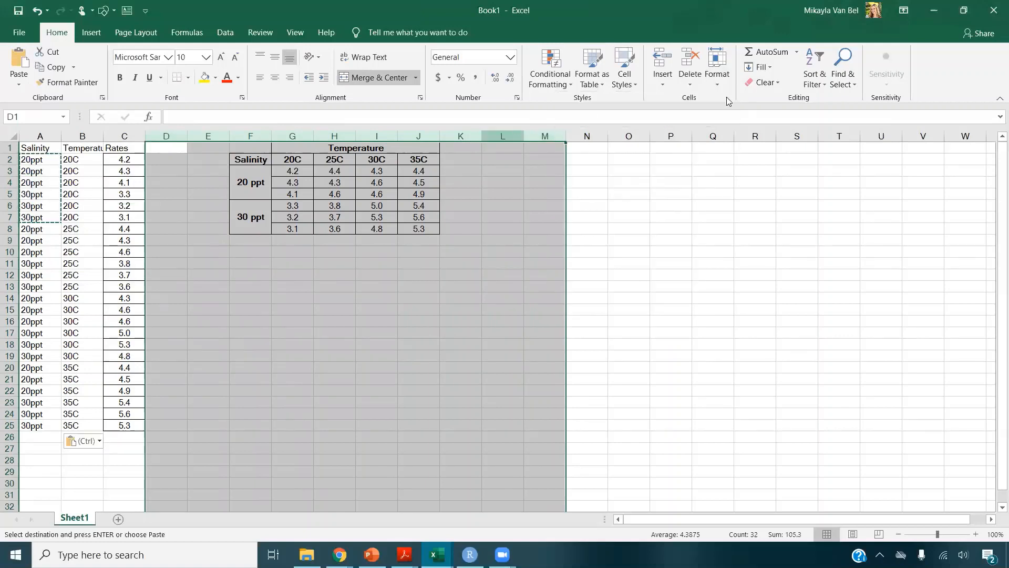
{"action": "left_click", "coordinate": [685, 63]}
{"action": "left_click", "coordinate": [33, 150]}
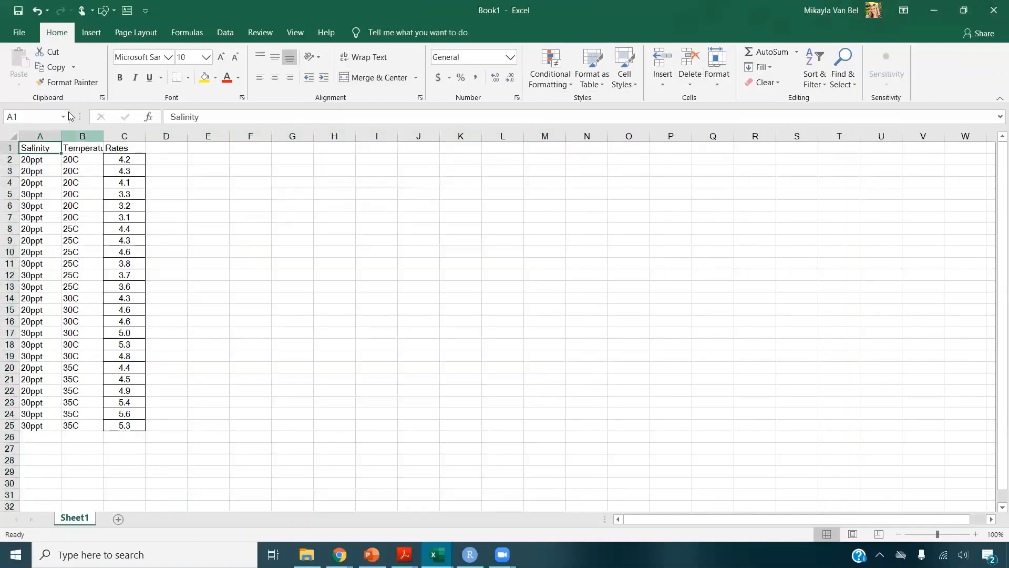
- Save the workbook to the Desktop as RespirationRates in CSV (Comma delimited) format, keeping that format
{"action": "left_click", "coordinate": [19, 17]}
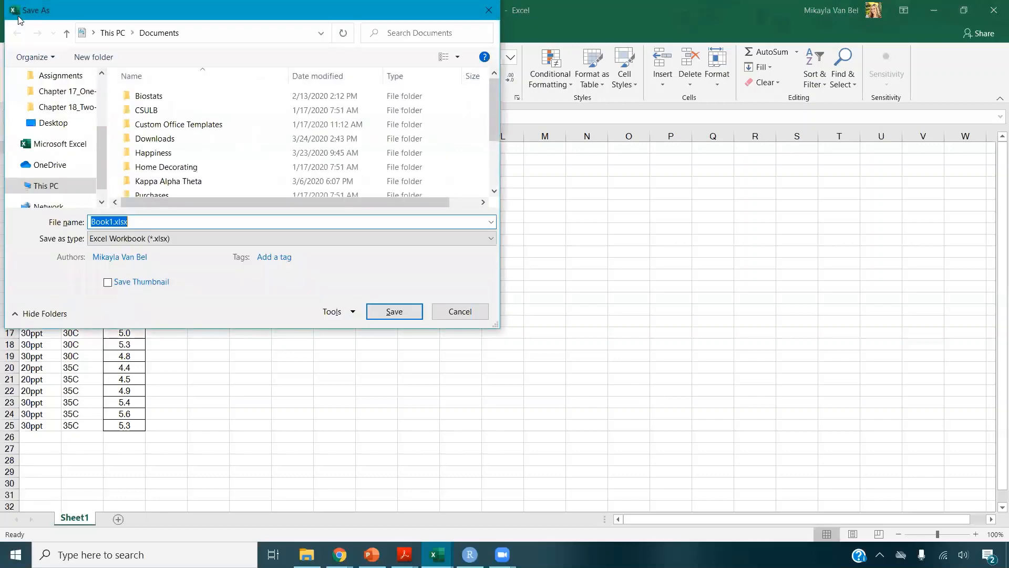
{"action": "left_click", "coordinate": [80, 181]}
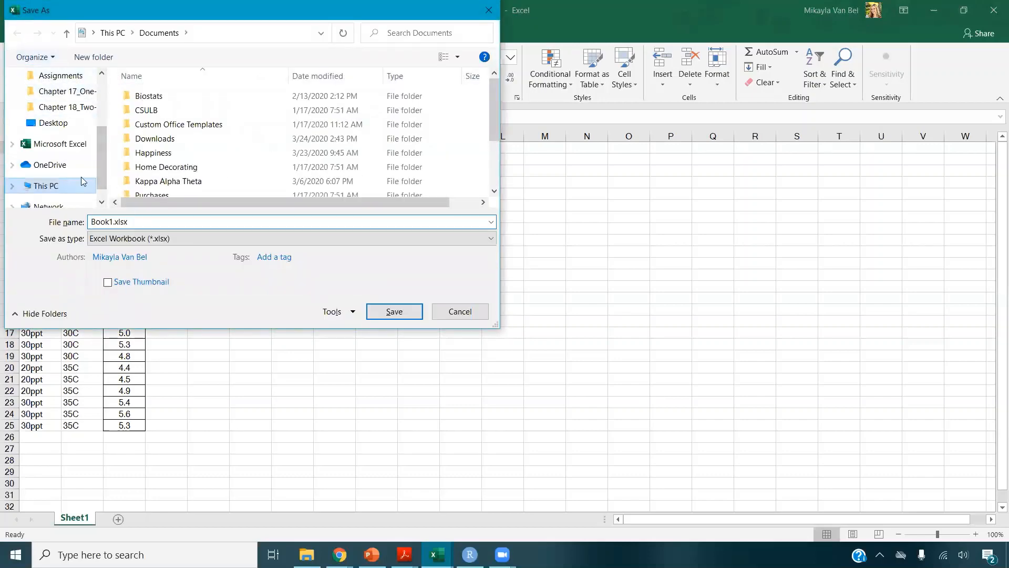
{"action": "double_click", "coordinate": [309, 100]}
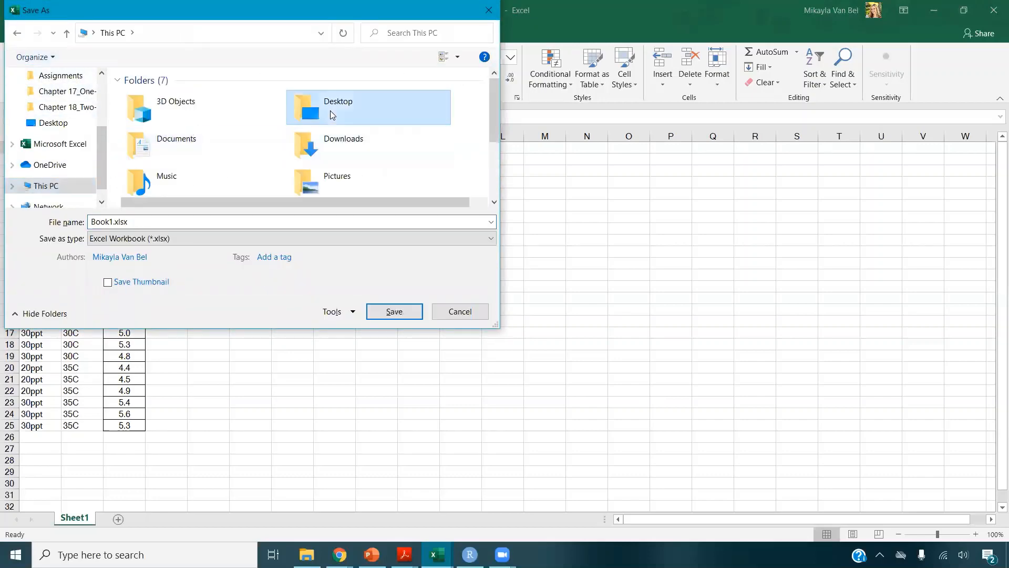
{"action": "double_click", "coordinate": [108, 221]}
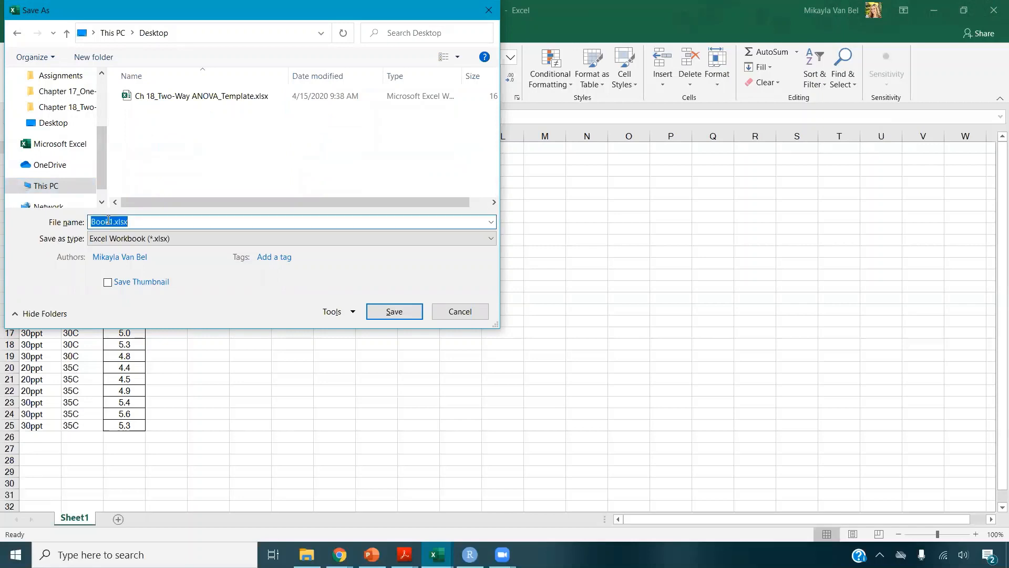
{"action": "type", "text": "RespirationRates"}
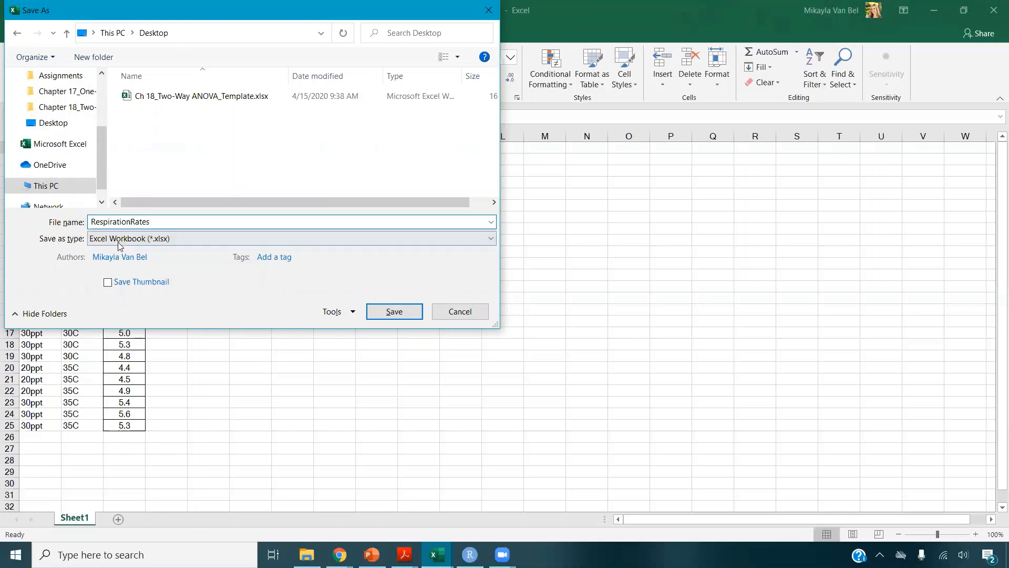
{"action": "left_click", "coordinate": [118, 242]}
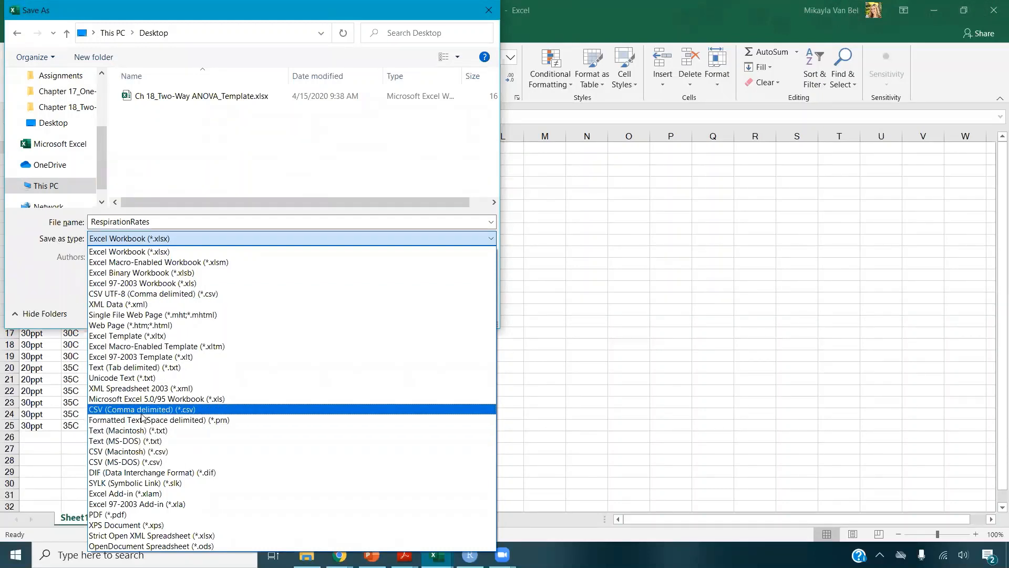
{"action": "left_click", "coordinate": [98, 410]}
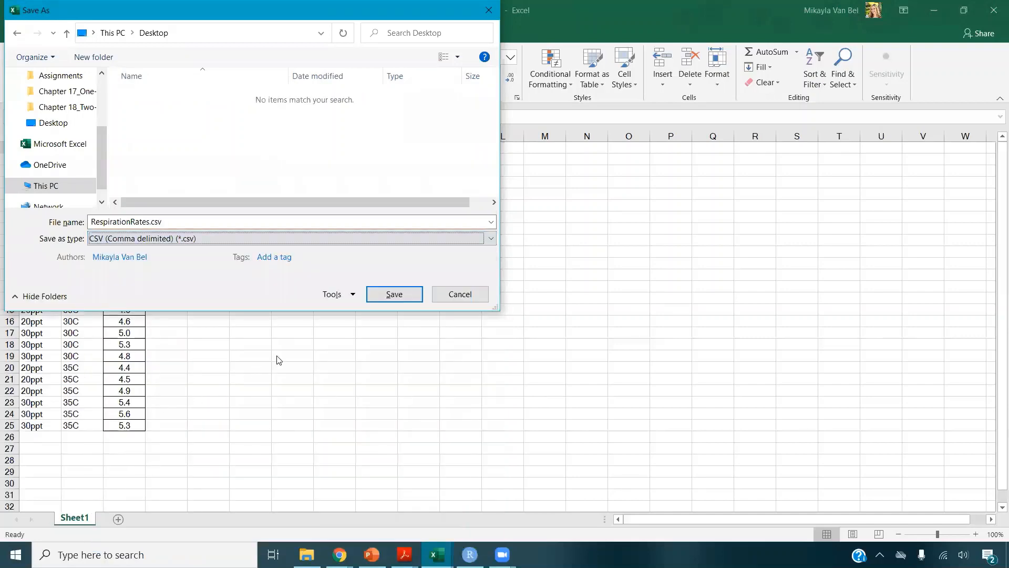
{"action": "left_click", "coordinate": [394, 293]}
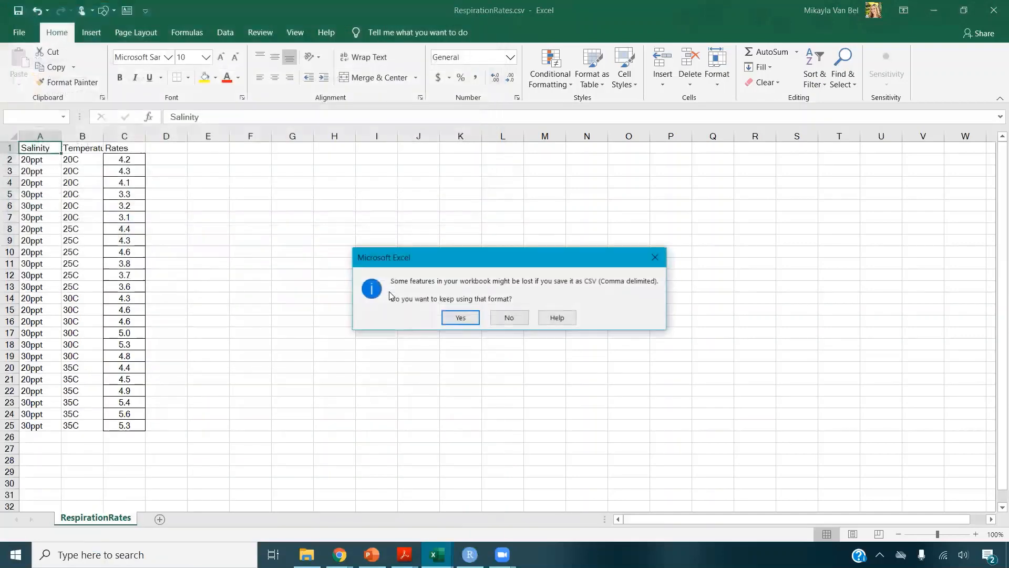
{"action": "left_click", "coordinate": [462, 317]}
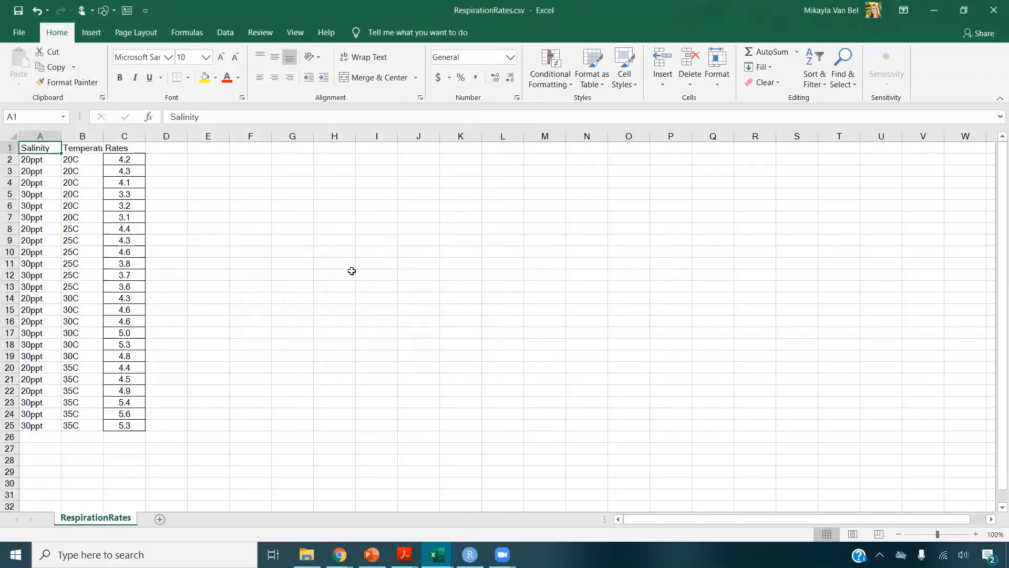
{"action": "mouse_move", "coordinate": [134, 161]}
{"action": "left_mouse_down"}
{"action": "mouse_move", "coordinate": [130, 417]}
{"action": "mouse_move", "coordinate": [175, 228]}
{"action": "mouse_move", "coordinate": [128, 168]}
{"action": "left_mouse_up"}
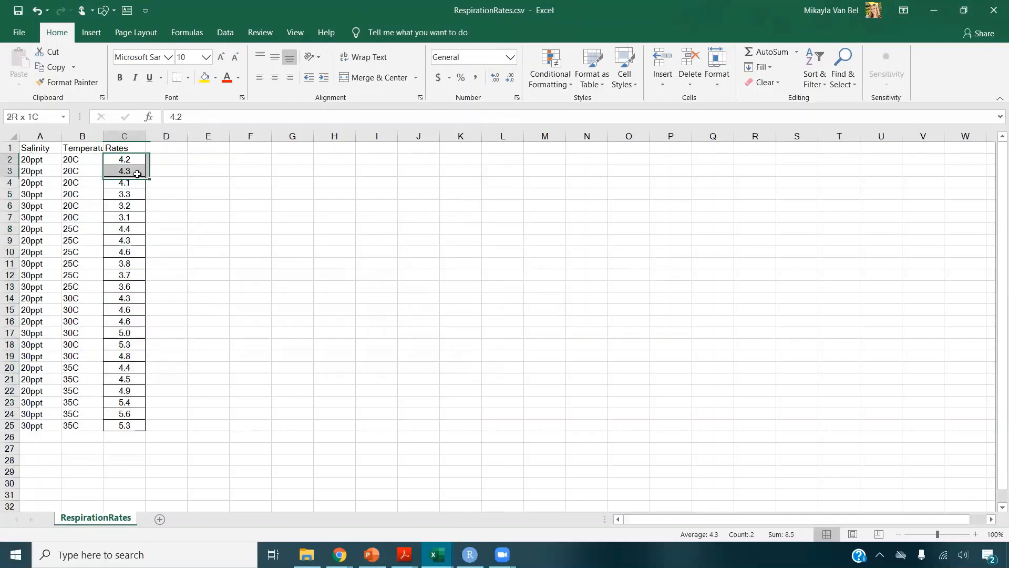
{"action": "left_click", "coordinate": [34, 148]}
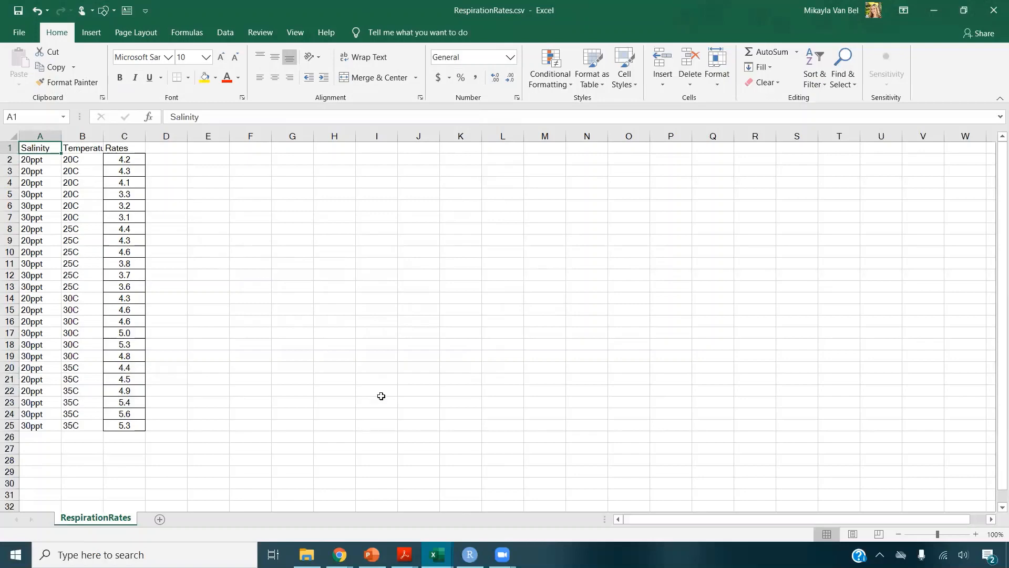
- Switch to RStudio, create a new R script and enlarge the console pane below it
{"action": "left_click", "coordinate": [469, 554]}
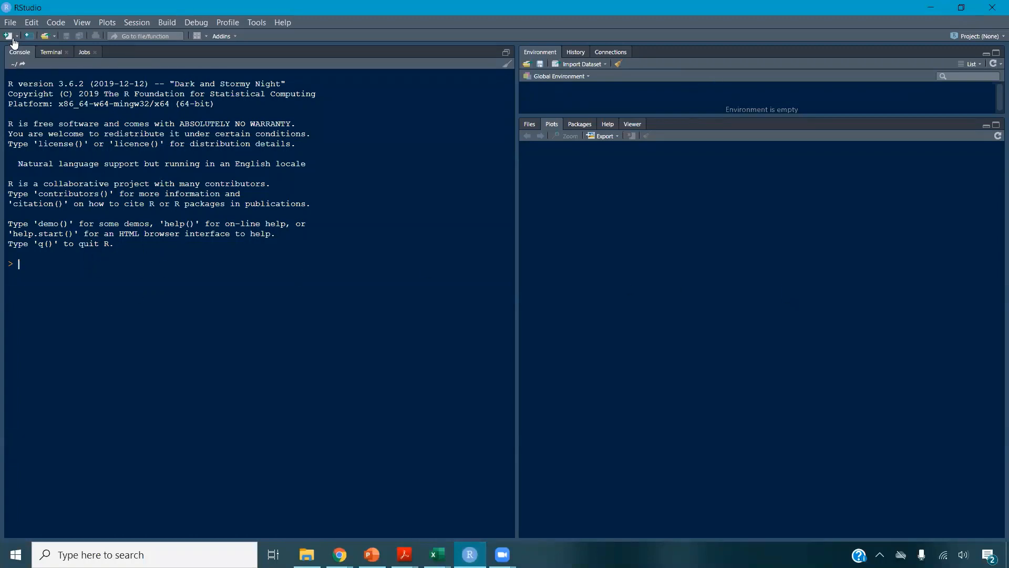
{"action": "left_click", "coordinate": [7, 22]}
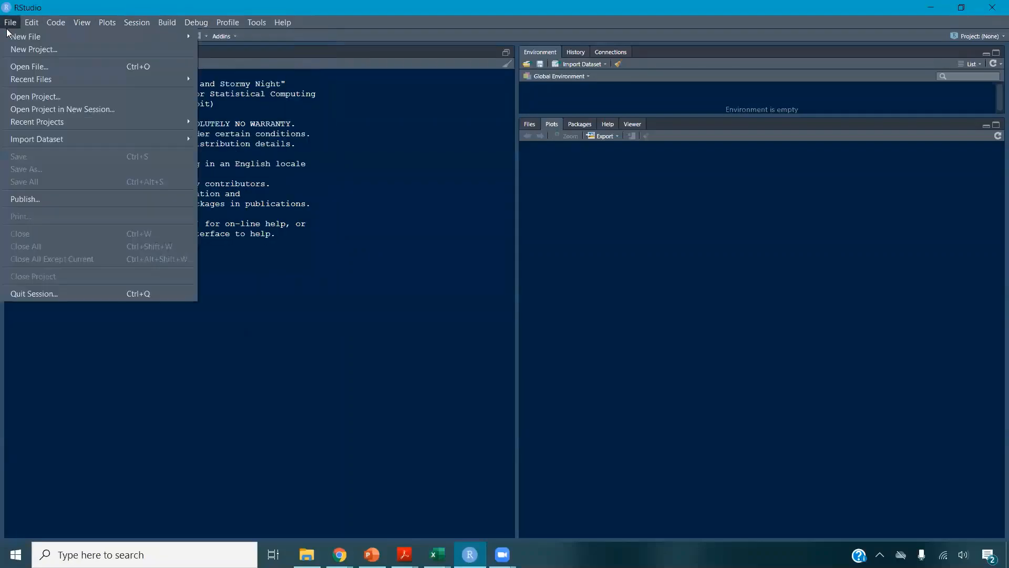
{"action": "mouse_move", "coordinate": [110, 33]}
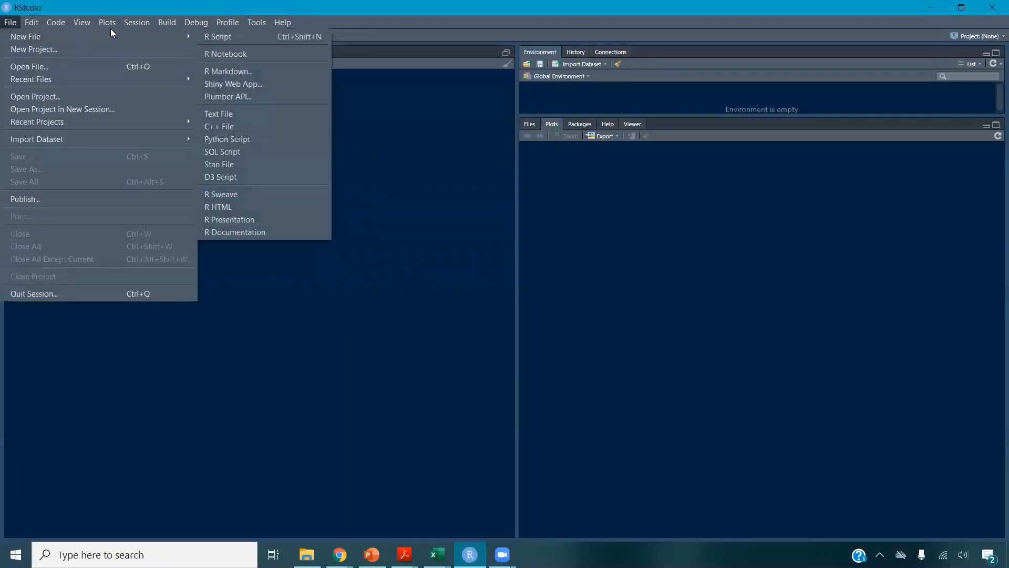
{"action": "left_click", "coordinate": [206, 36]}
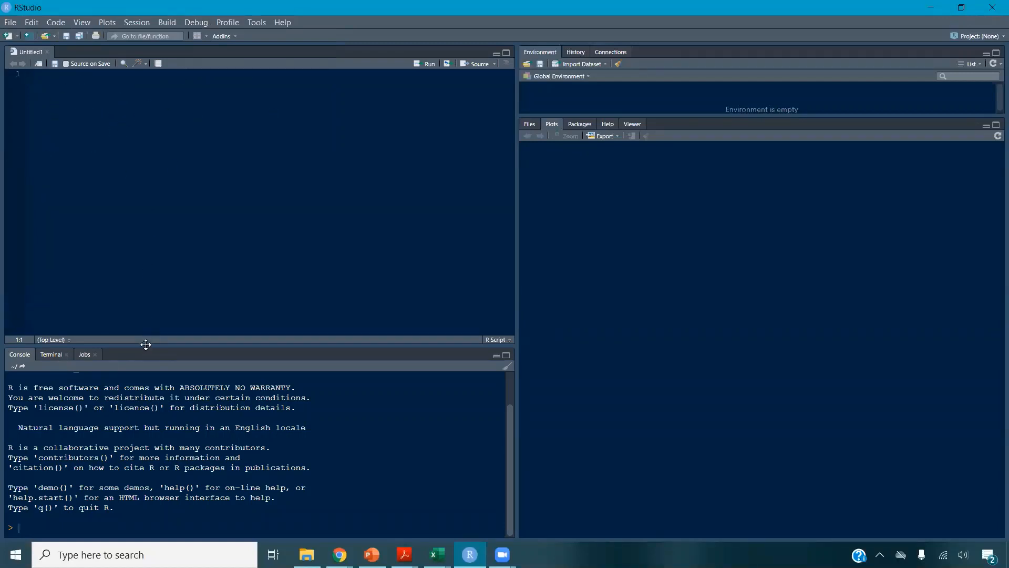
{"action": "left_click_drag", "start_coordinate": [143, 345], "coordinate": [164, 292]}
- Set the editor font size to 16 in the global appearance options
{"action": "left_click", "coordinate": [257, 22]}
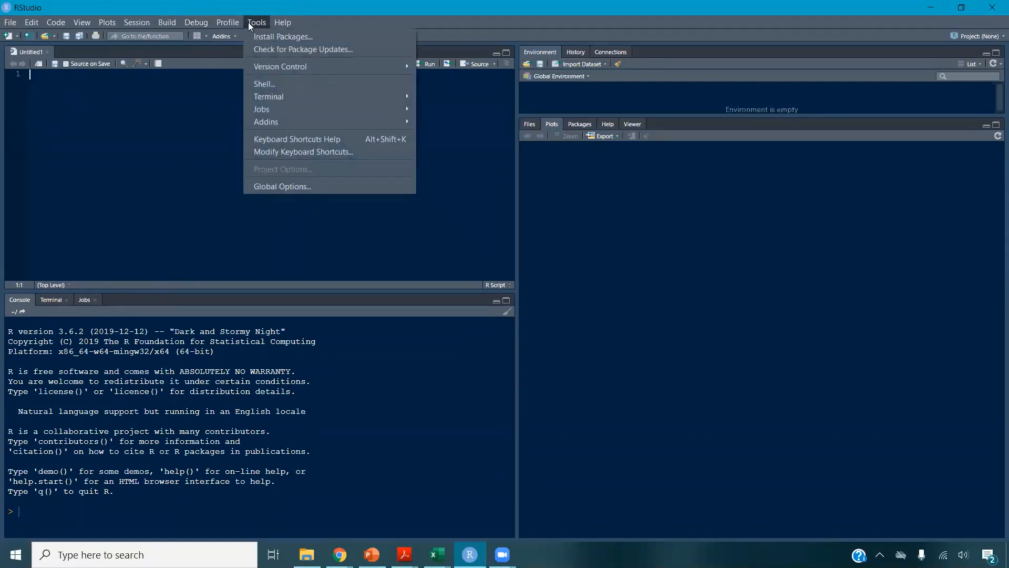
{"action": "left_click", "coordinate": [262, 186]}
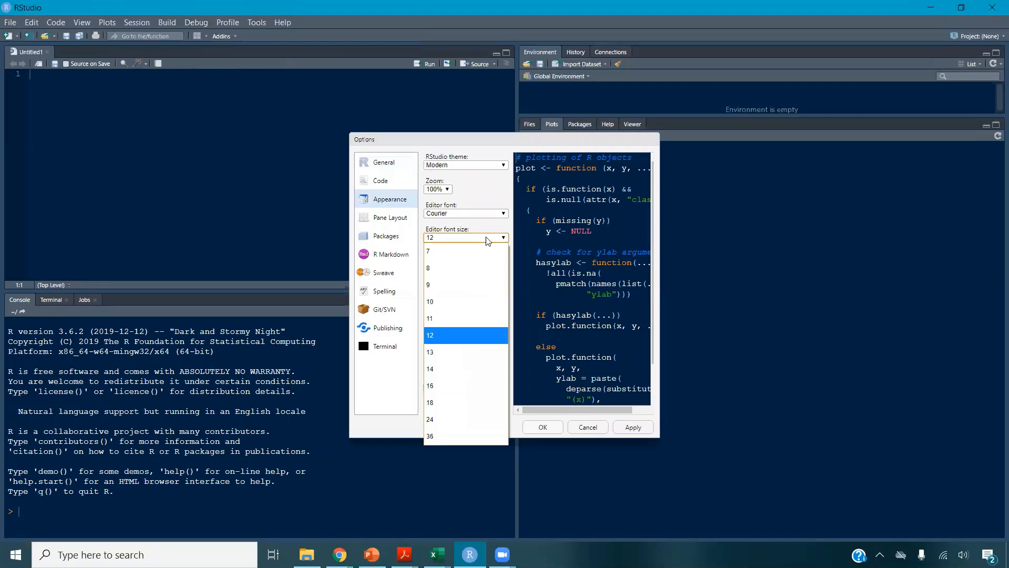
{"action": "left_click", "coordinate": [450, 385]}
{"action": "left_click", "coordinate": [624, 428]}
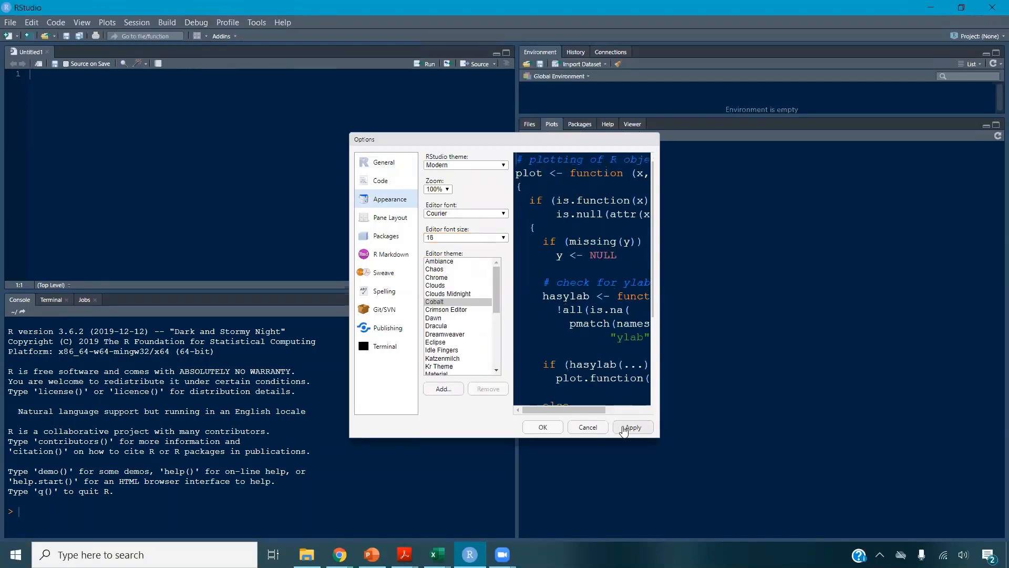
{"action": "left_click", "coordinate": [547, 428]}
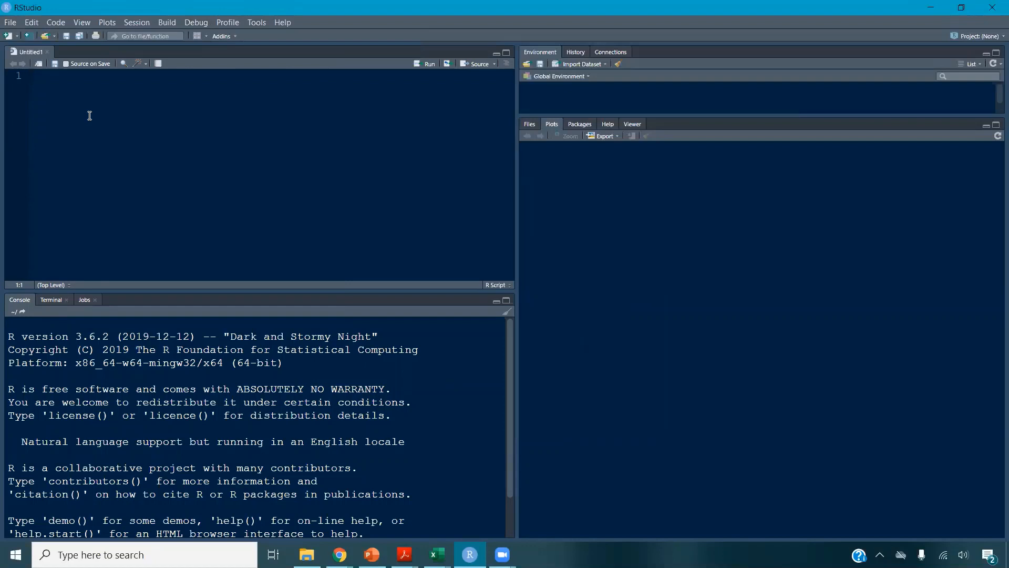
- Begin a script line assigning read.csv("Re") to Snails, and set the working directory to the Desktop
{"action": "type", "text": "Snails<-read.csv(\""}
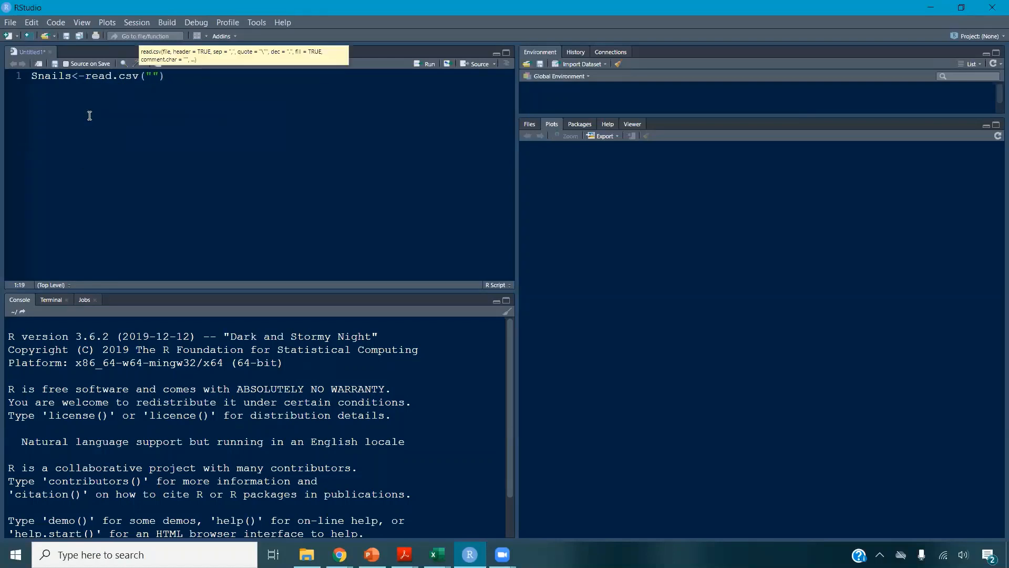
{"action": "type", "text": "Re"}
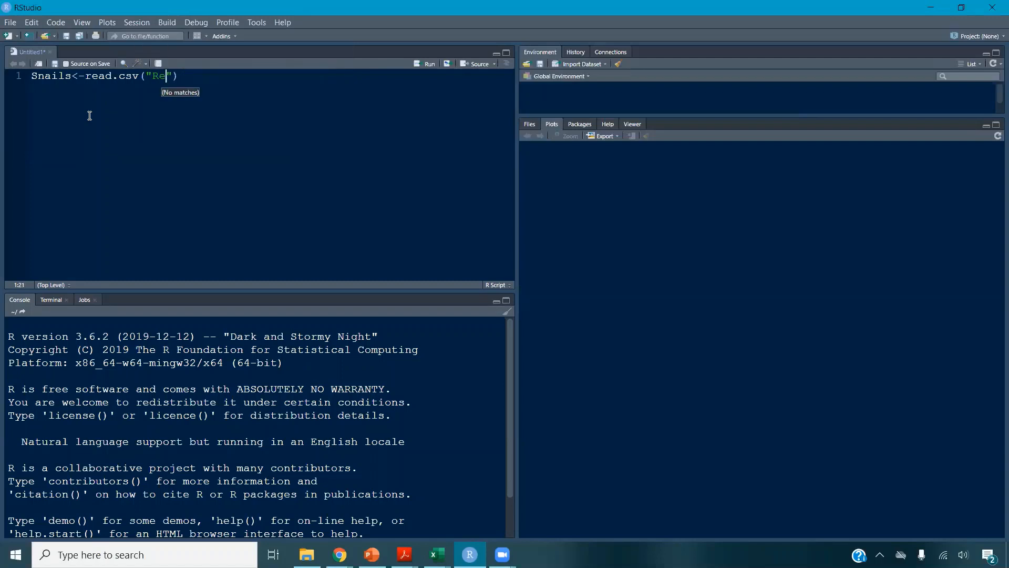
{"action": "left_click", "coordinate": [144, 25]}
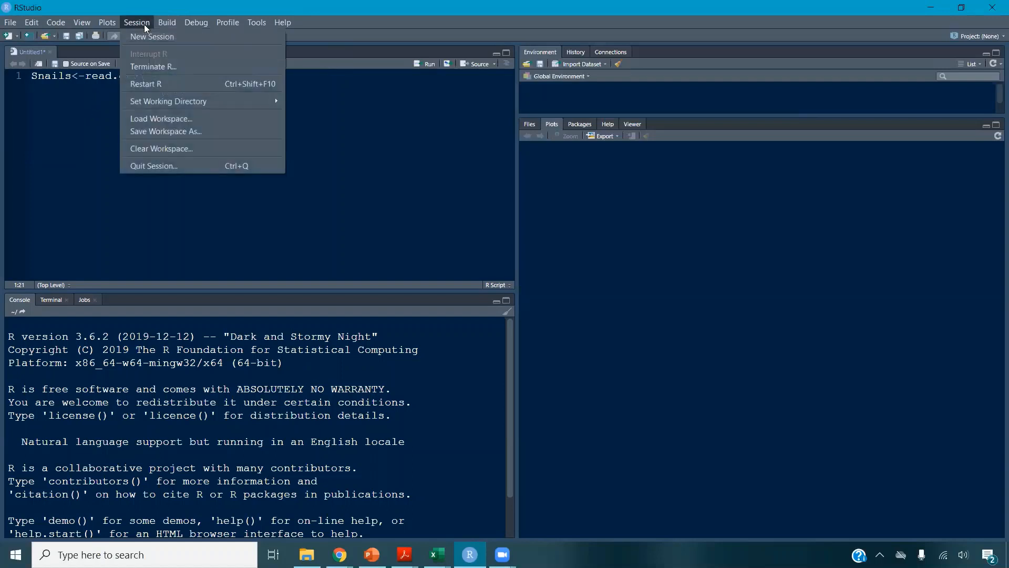
{"action": "mouse_move", "coordinate": [195, 102]}
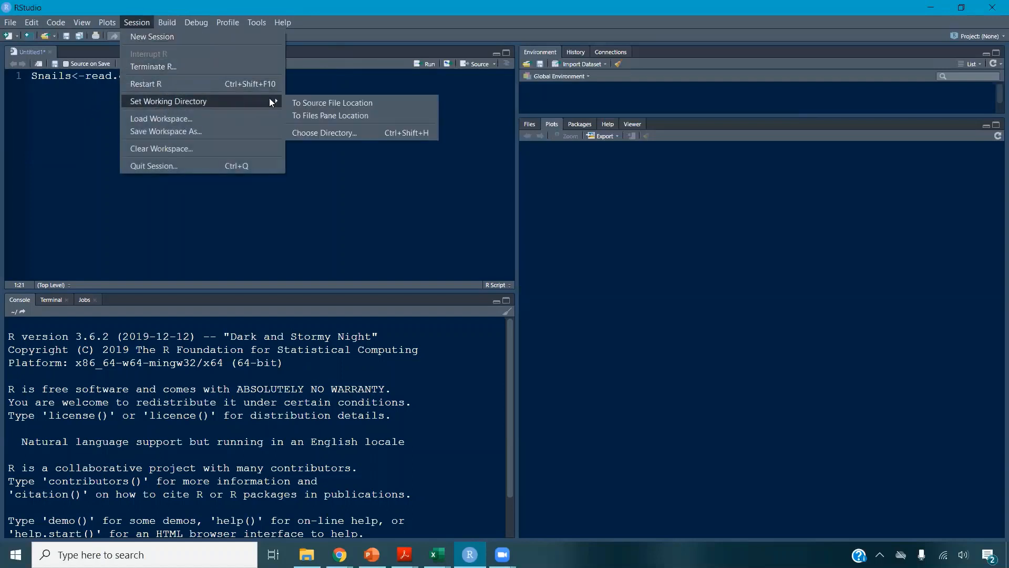
{"action": "left_click", "coordinate": [289, 133]}
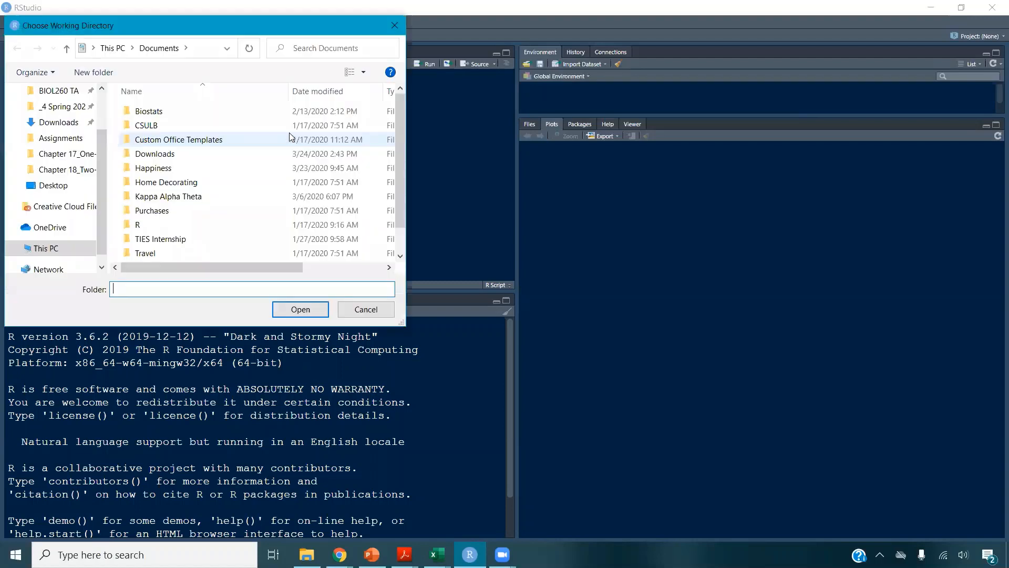
{"action": "left_click", "coordinate": [64, 250]}
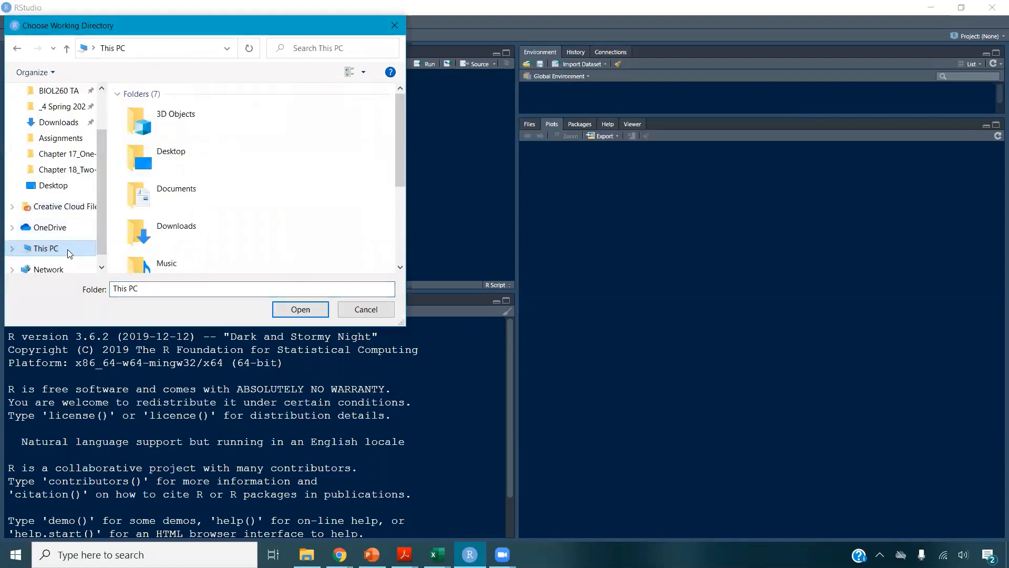
{"action": "left_click", "coordinate": [184, 158]}
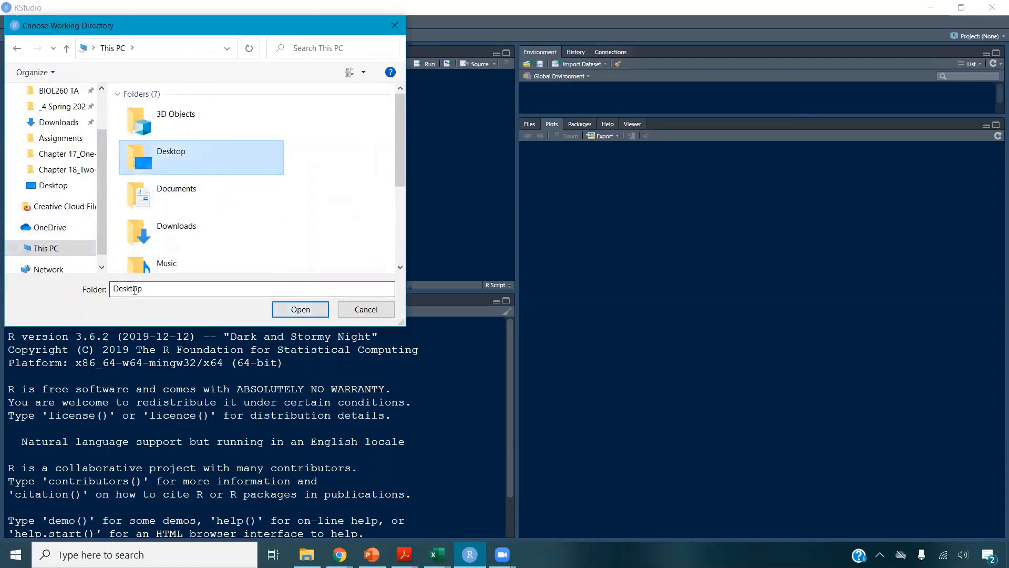
{"action": "left_click", "coordinate": [292, 309]}
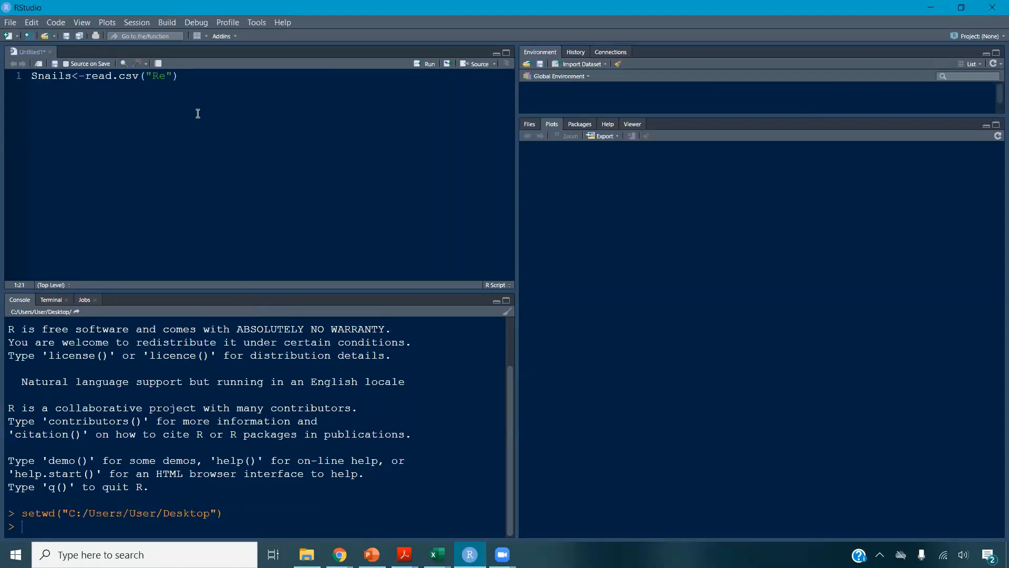
- Complete the line as Snails<-read.csv("RespirationRates.csv", header=T) and run it to import the data
{"action": "key", "text": "Tab"}
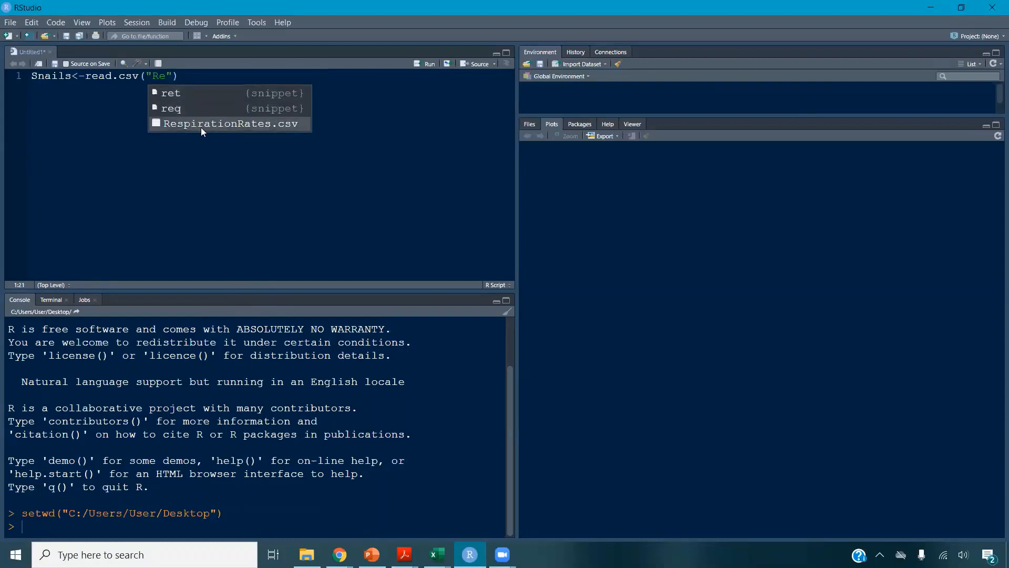
{"action": "left_click", "coordinate": [204, 125]}
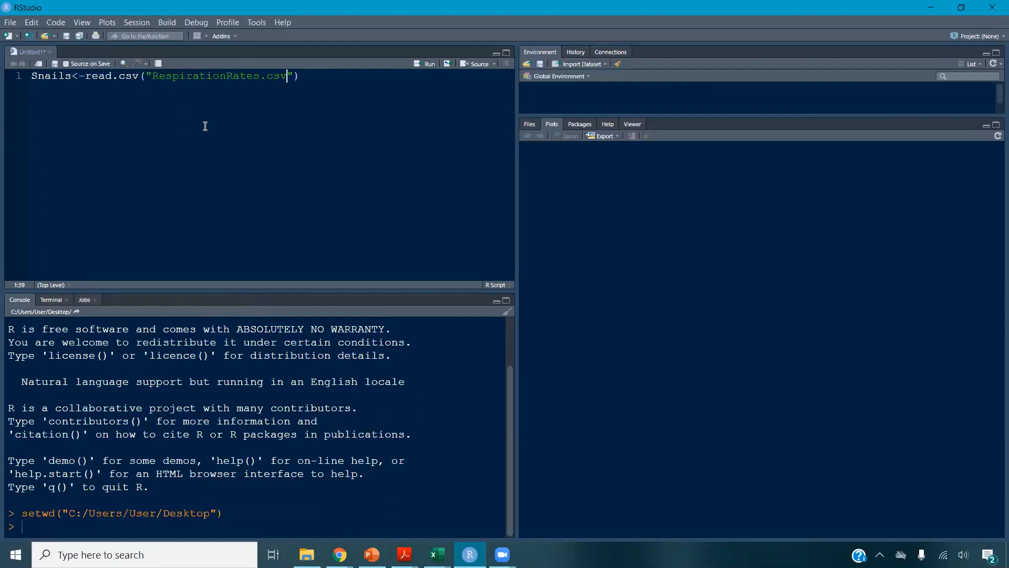
{"action": "type", "text": ", header"}
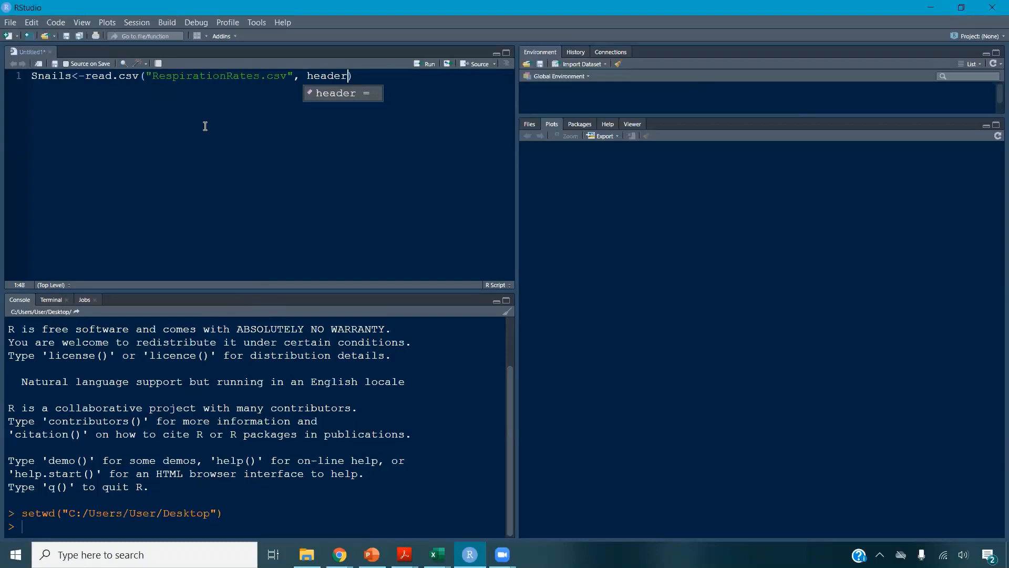
{"action": "type", "text": "=T"}
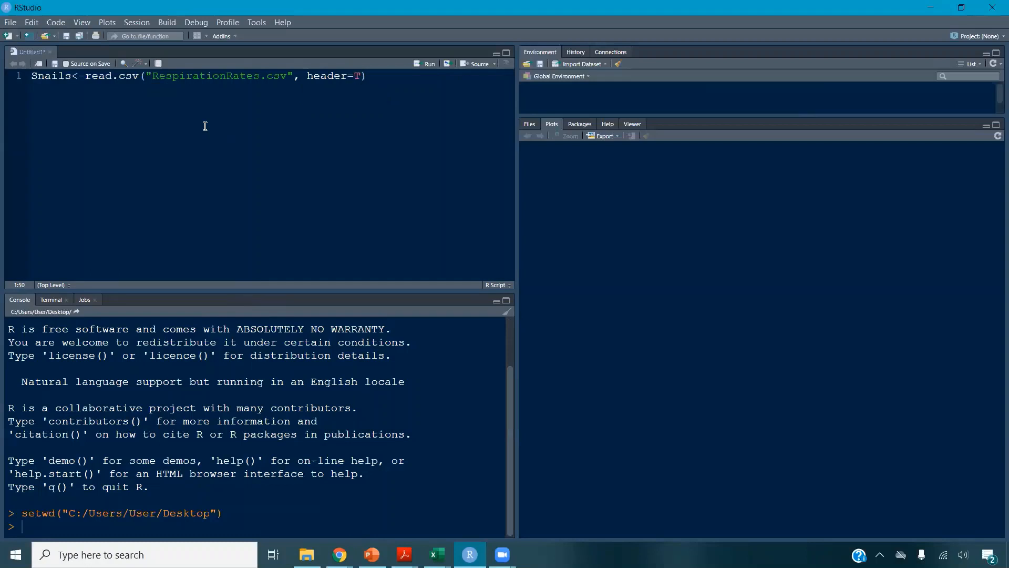
{"action": "key", "text": "ctrl+Return"}
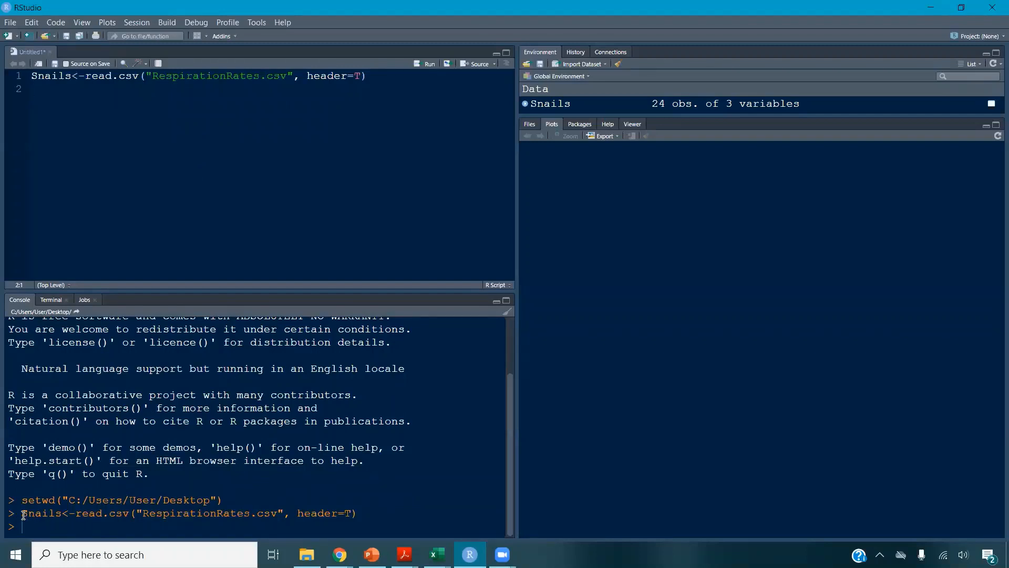
{"action": "left_click_drag", "start_coordinate": [23, 513], "coordinate": [383, 514]}
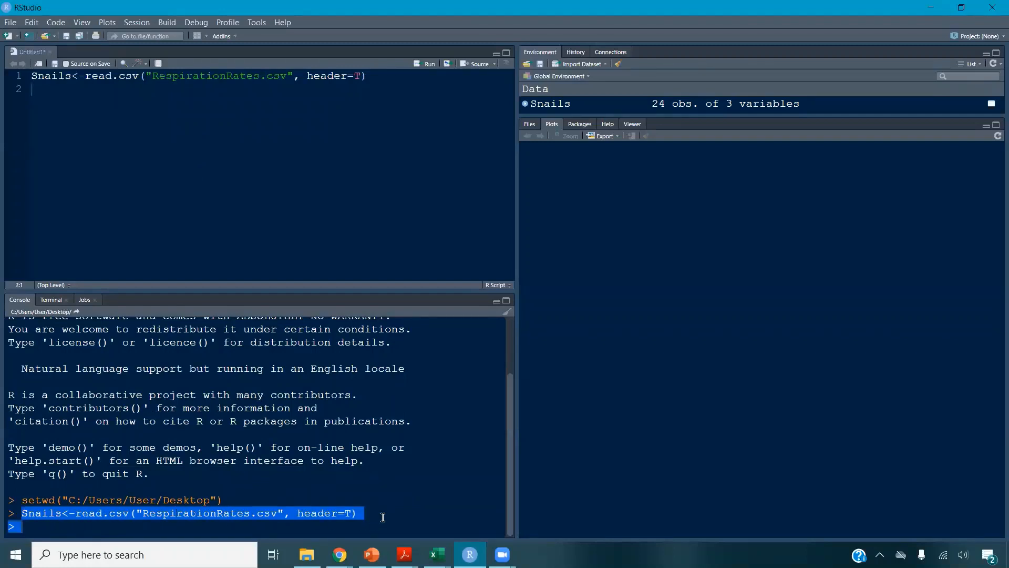
- Add head(Snails) on line 2 of the script and run it to preview the imported data
{"action": "left_click", "coordinate": [68, 96]}
{"action": "type", "text": "hea"}
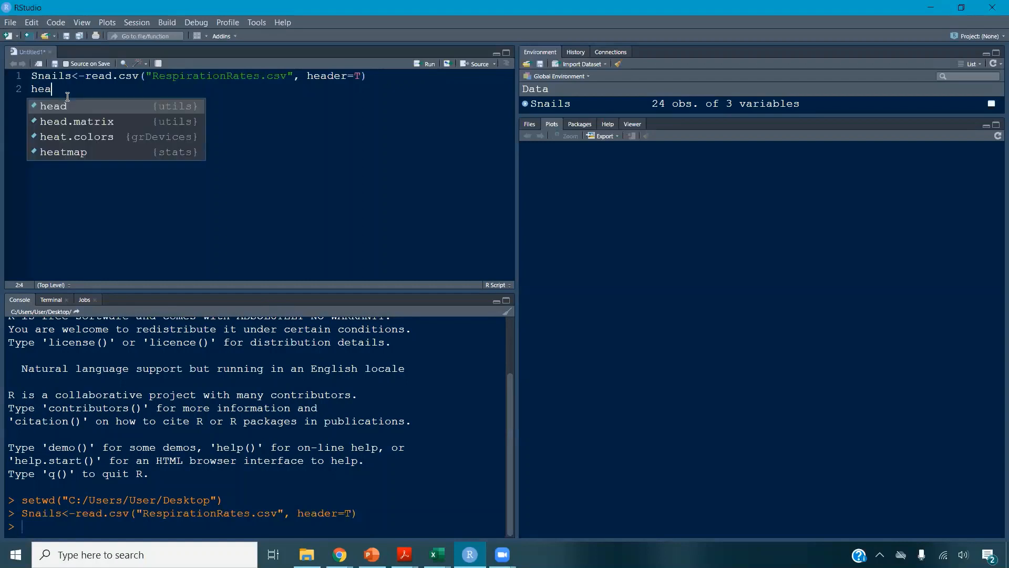
{"action": "type", "text": "d(Snail"}
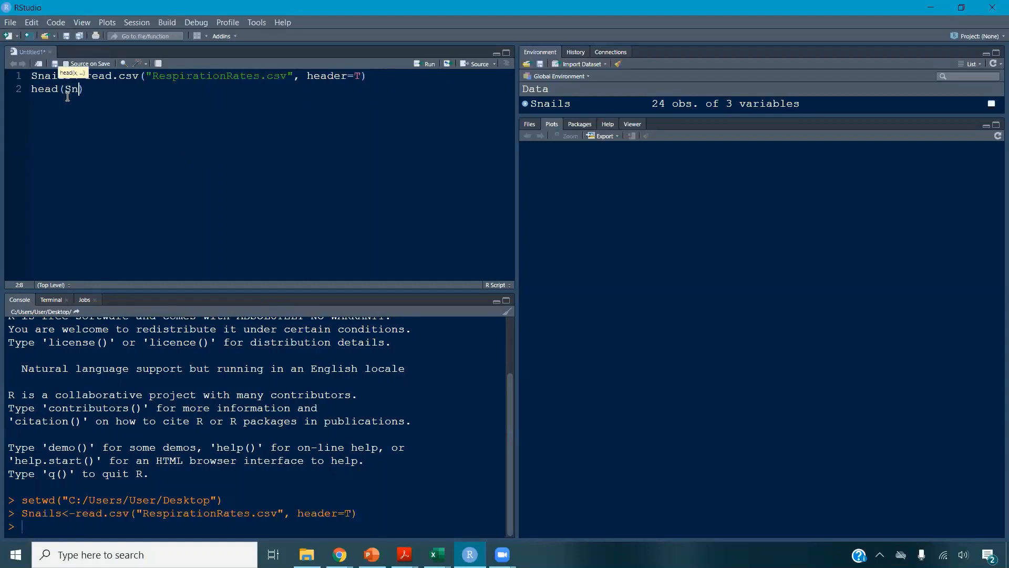
{"action": "type", "text": "s"}
{"action": "key", "text": "ctrl+Return"}
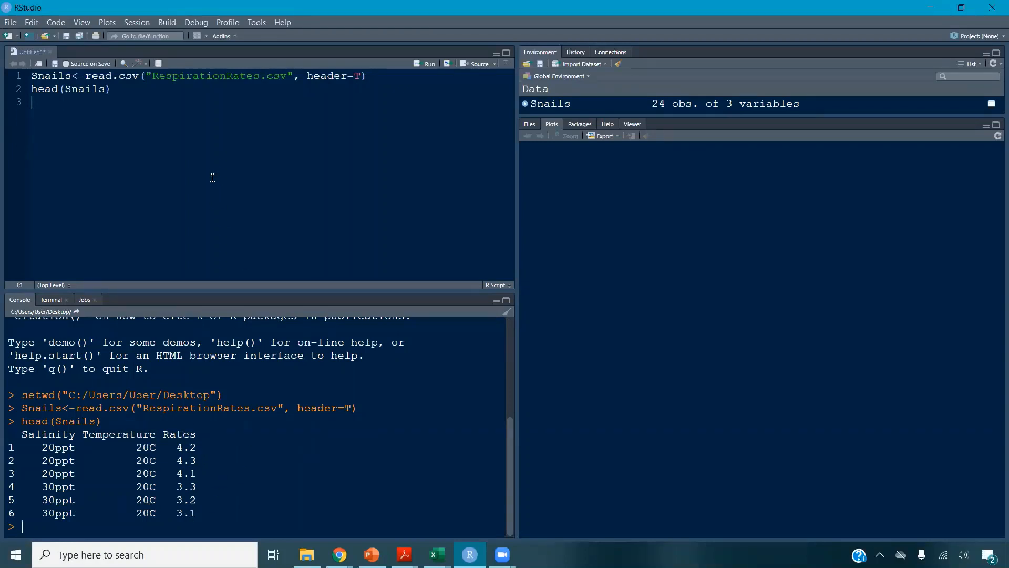
- Add plot(Rates~Temperature, data=Snails) on line 3 of the script and run it to draw the boxplots
{"action": "left_click", "coordinate": [141, 135]}
{"action": "type", "text": "plot"}
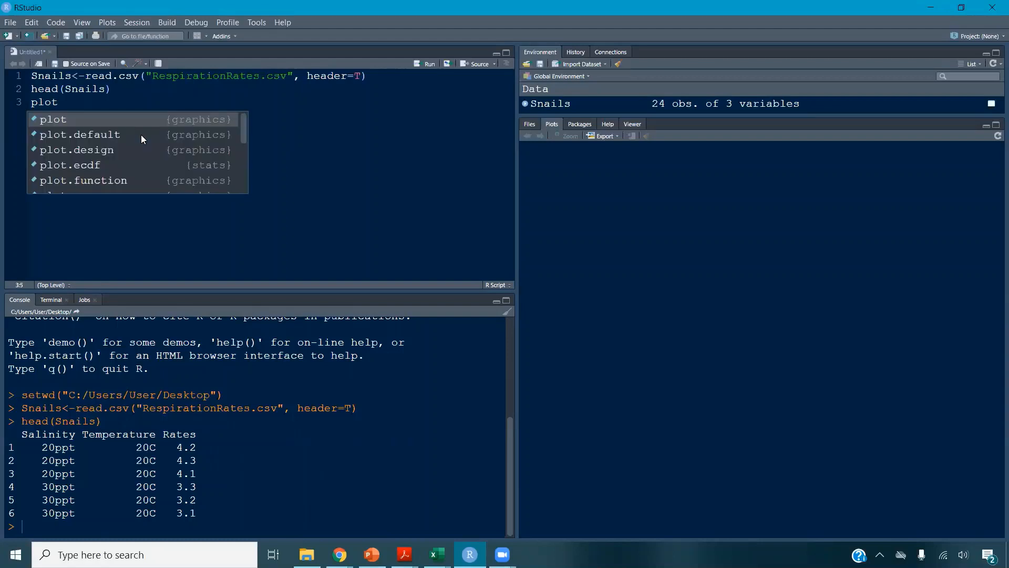
{"action": "type", "text": "(Rate"}
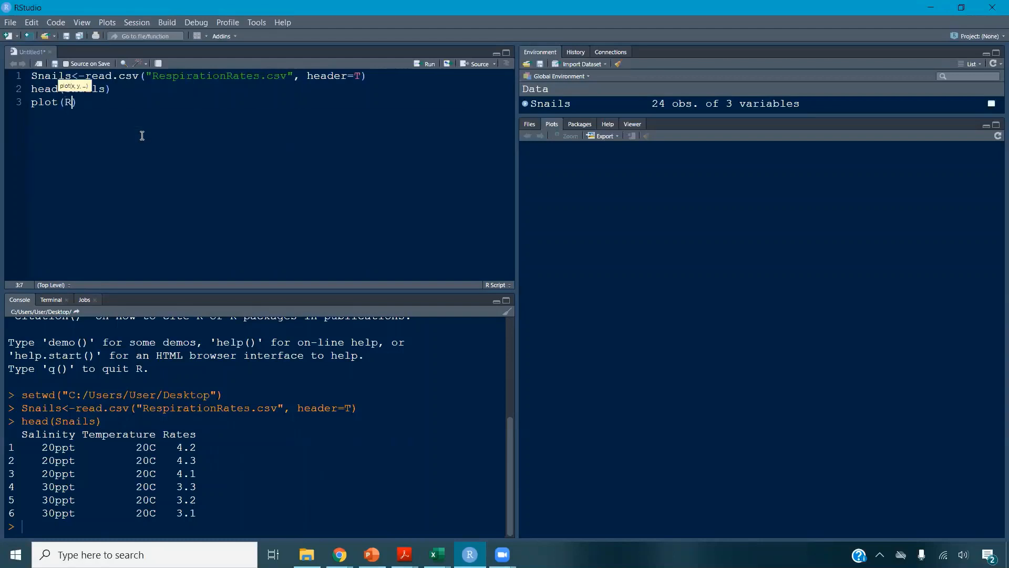
{"action": "type", "text": "~Temp"}
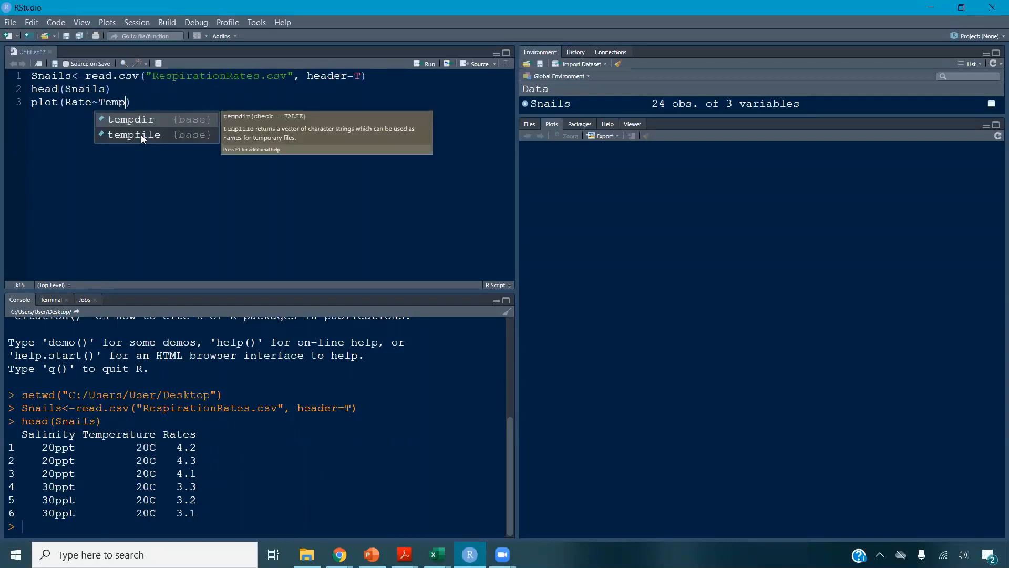
{"action": "type", "text": "erature"}
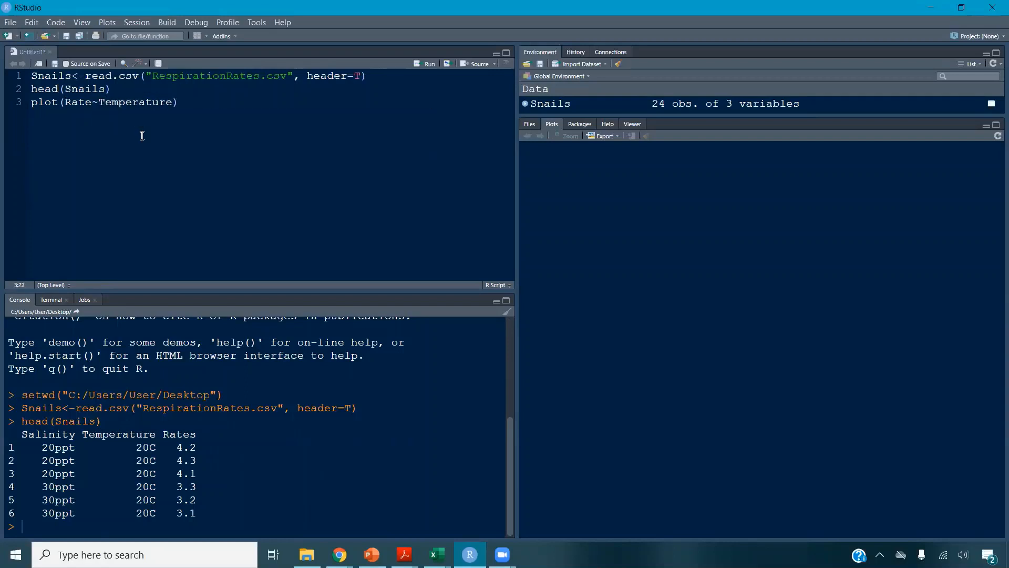
{"action": "left_click", "coordinate": [92, 103]}
{"action": "type", "text": "s"}
{"action": "left_click", "coordinate": [178, 102]}
{"action": "type", "text": ", data=S"}
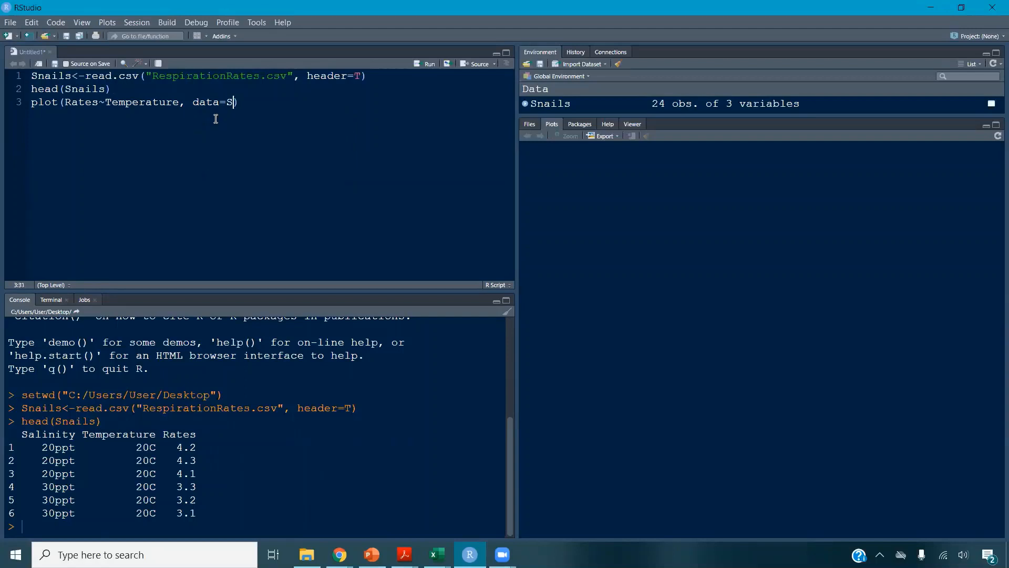
{"action": "type", "text": "nails"}
{"action": "double_click", "coordinate": [40, 102]}
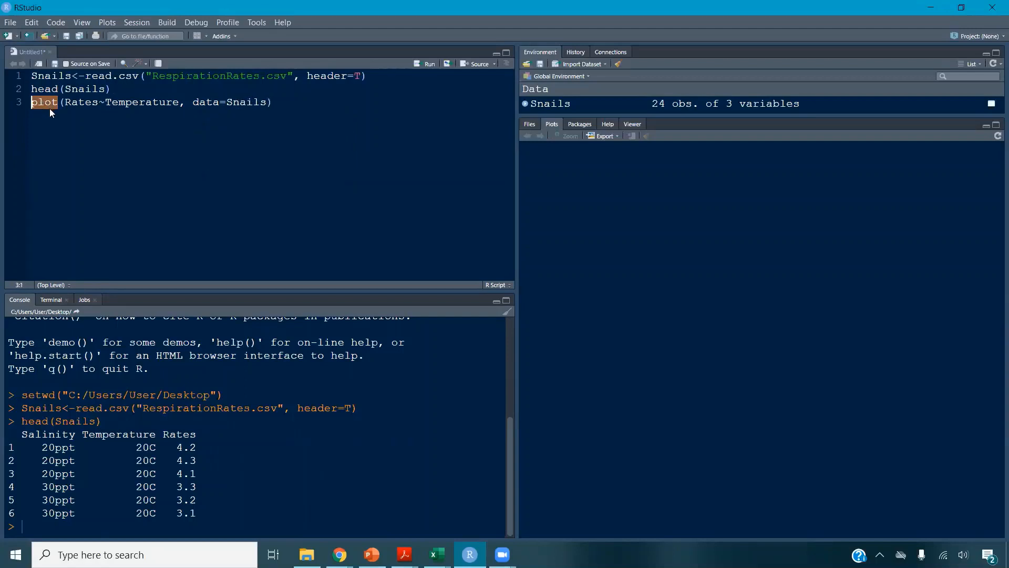
{"action": "left_click", "coordinate": [299, 105]}
{"action": "key", "text": "ctrl+Return"}
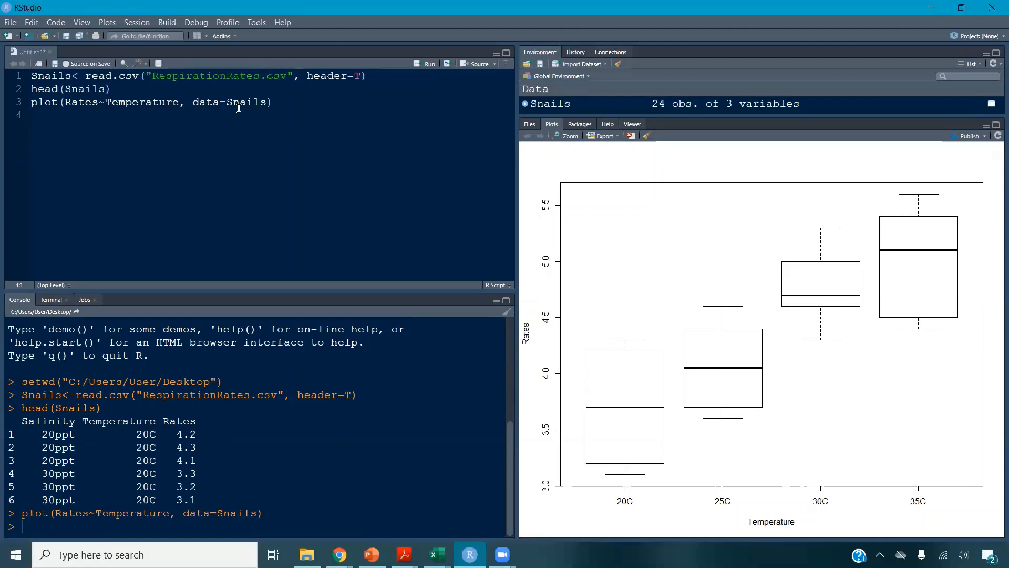
- Append the comment "#Not great: doesn't show salinity." to the plot line and start a new line below it
{"action": "left_click", "coordinate": [295, 103]}
{"action": "type", "text": "#Not great: doesn't show salinity."}
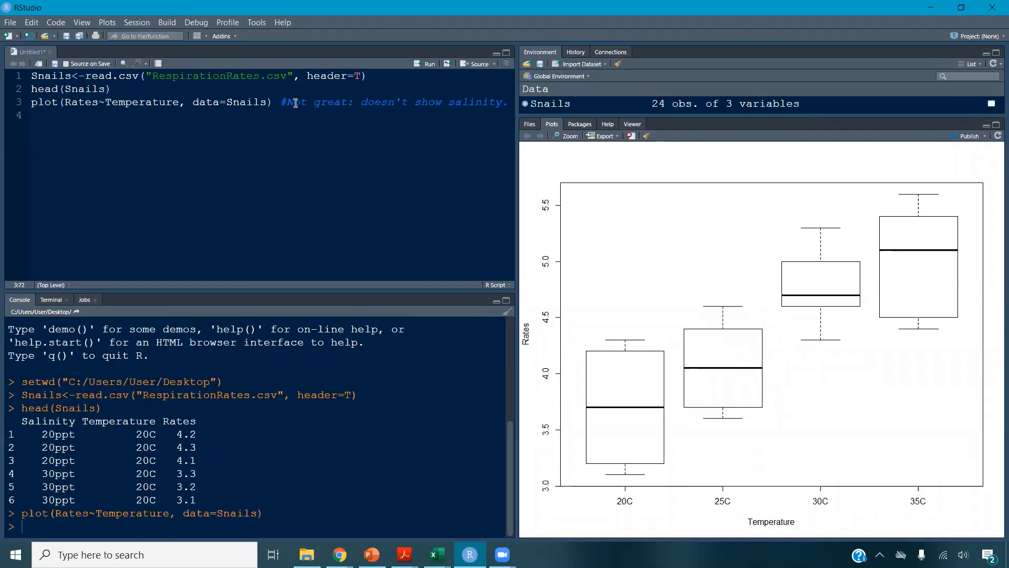
{"action": "key", "text": "Return"}
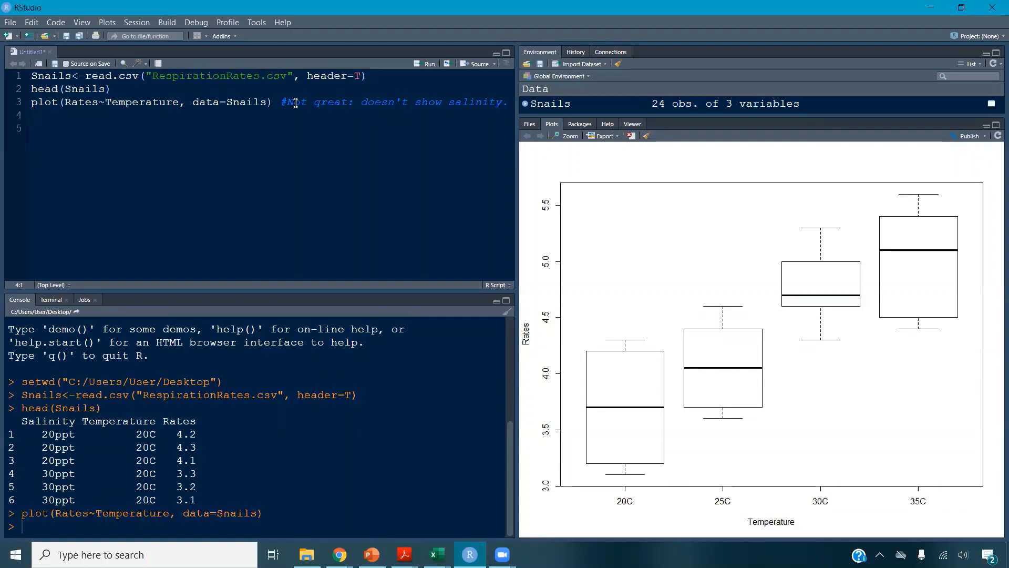
- Start a qplot line in the script, insert library(ggplot2) above it and run the library call
{"action": "type", "text": "qplot"}
{"action": "left_click", "coordinate": [32, 116]}
{"action": "key", "text": "Return"}
{"action": "type", "text": "library"}
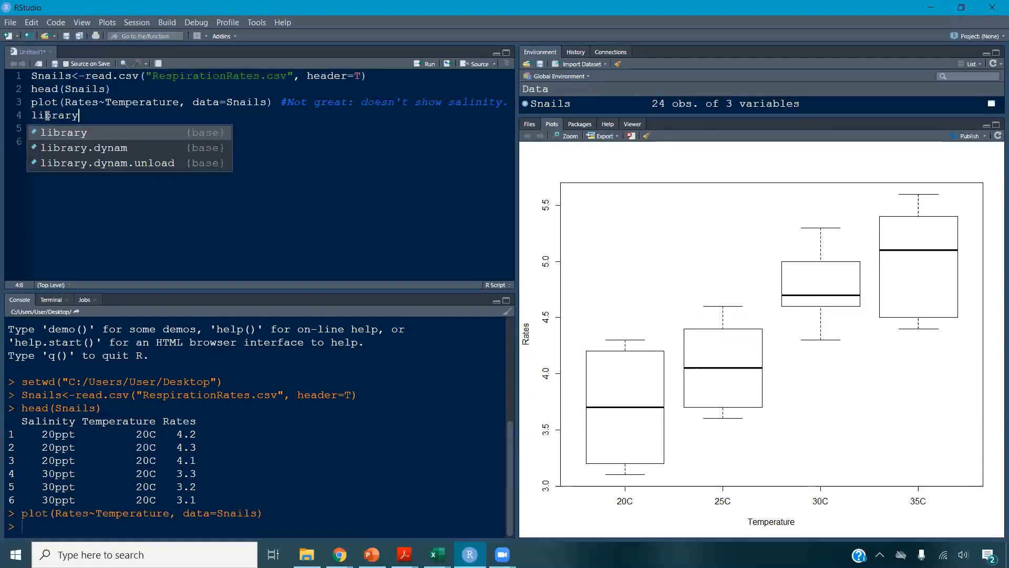
{"action": "key", "text": "Tab"}
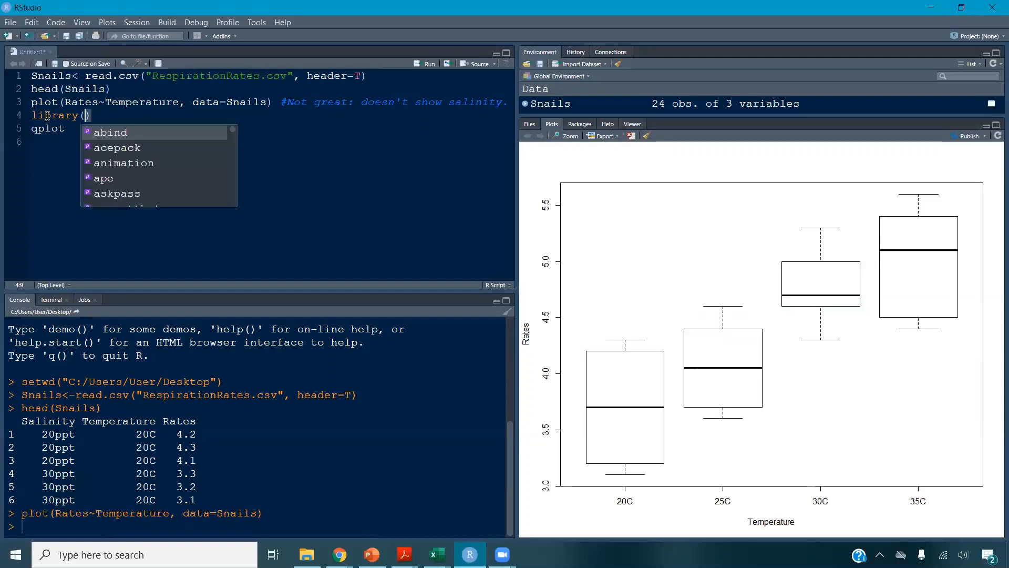
{"action": "type", "text": "ggplo"}
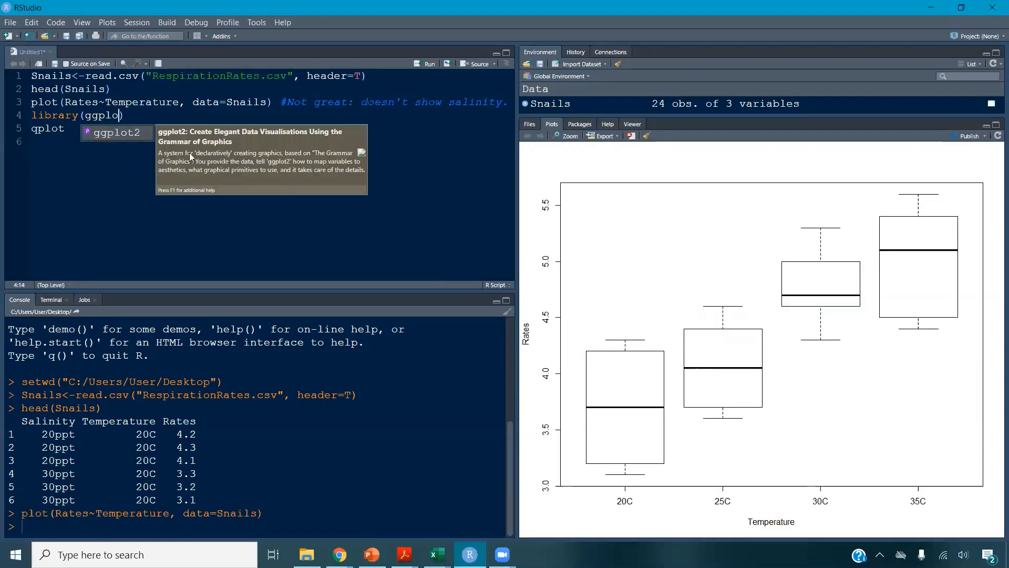
{"action": "left_click", "coordinate": [129, 134]}
{"action": "left_click", "coordinate": [147, 119]}
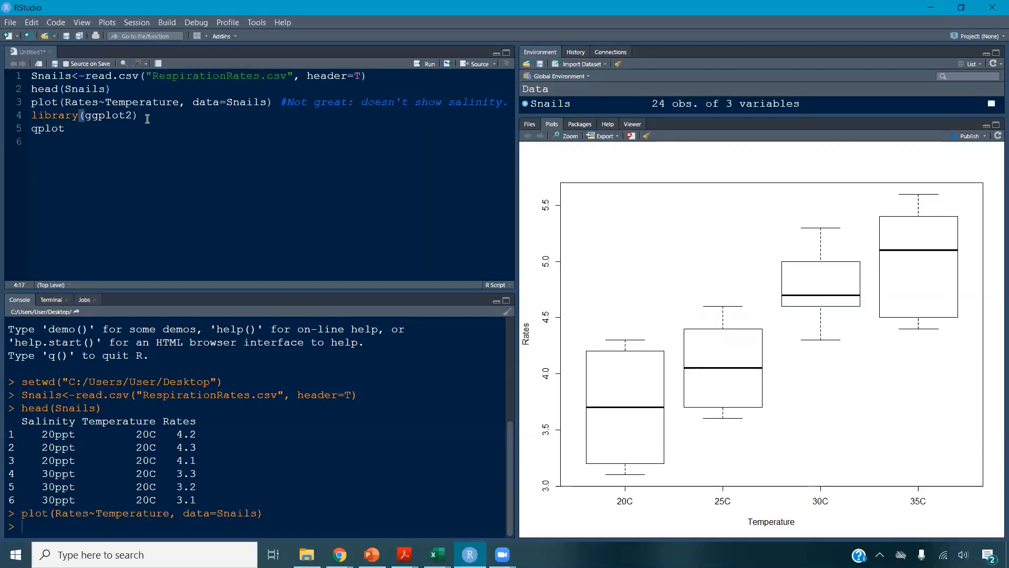
{"action": "key", "text": "ctrl+Return"}
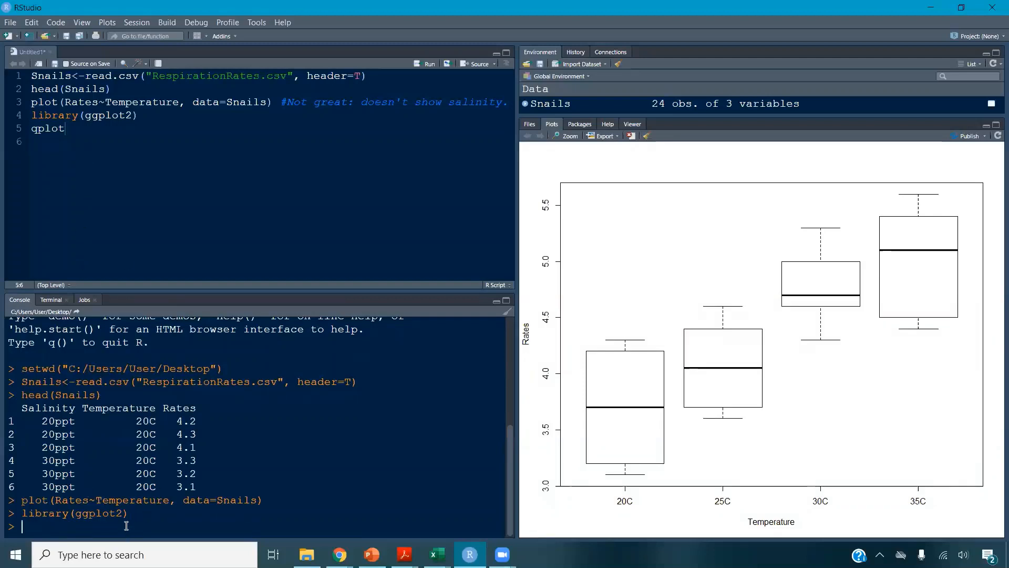
- Try to run install.packages("ggplot2") in the console, declining to restart R before installing
{"action": "type", "text": "instal"}
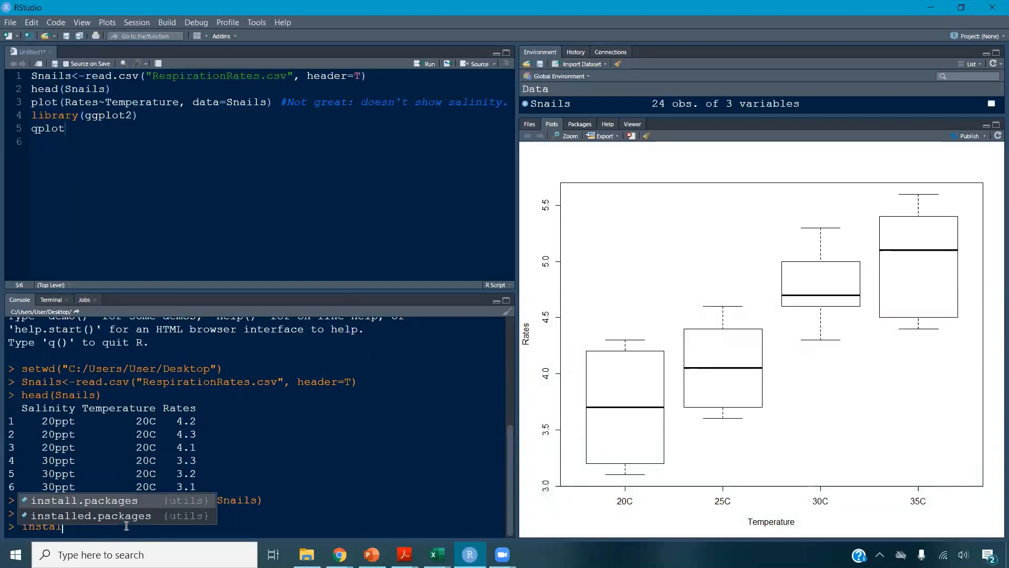
{"action": "type", "text": "l.package"}
{"action": "key", "text": "Tab"}
{"action": "type", "text": "\"ggpl"}
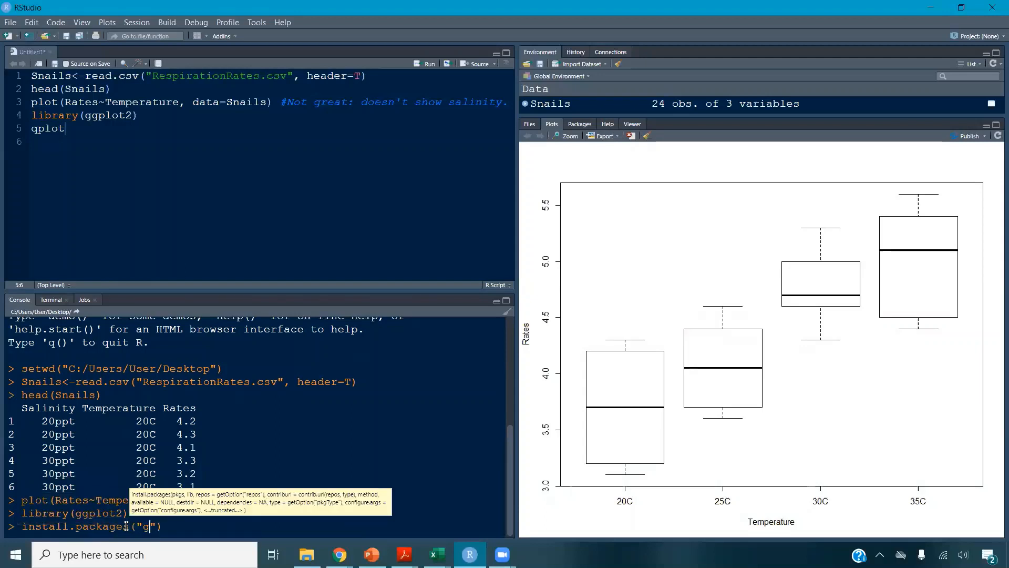
{"action": "type", "text": "ot2"}
{"action": "key", "text": "Return"}
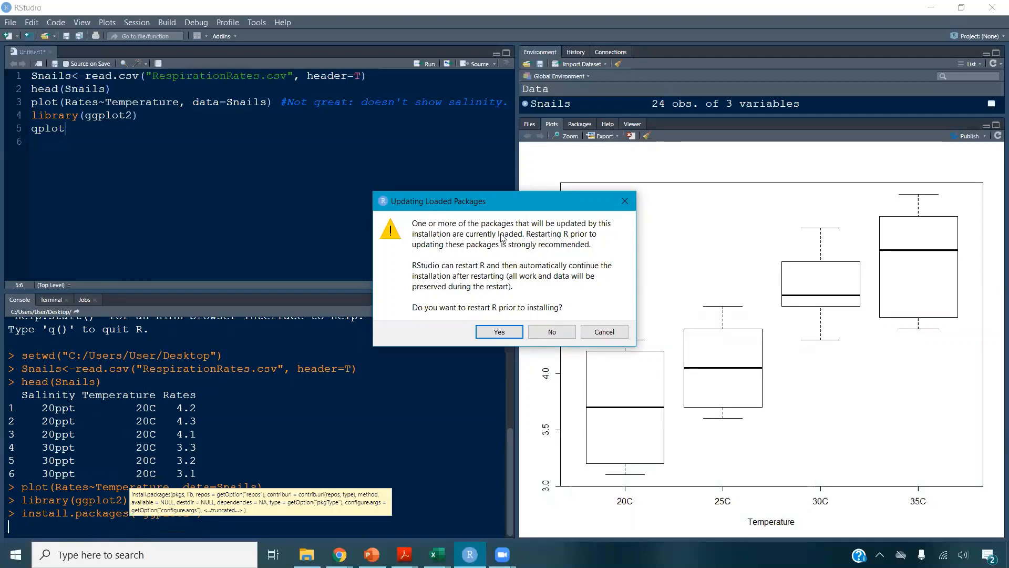
{"action": "left_click", "coordinate": [559, 333]}
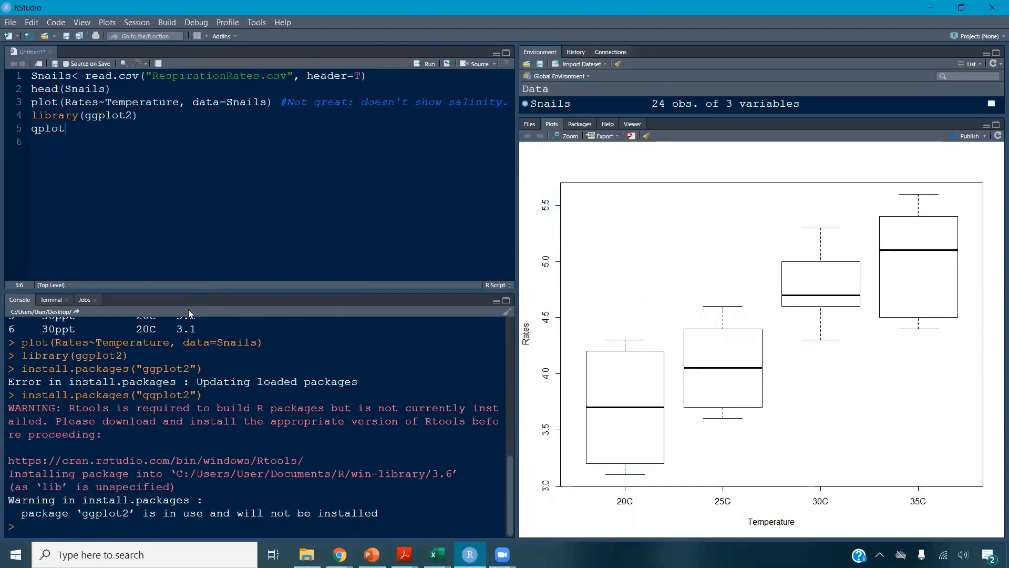
- Run the library(ggplot2) line from the script again
{"action": "left_click", "coordinate": [30, 116]}
{"action": "key", "text": "ctrl+Return"}
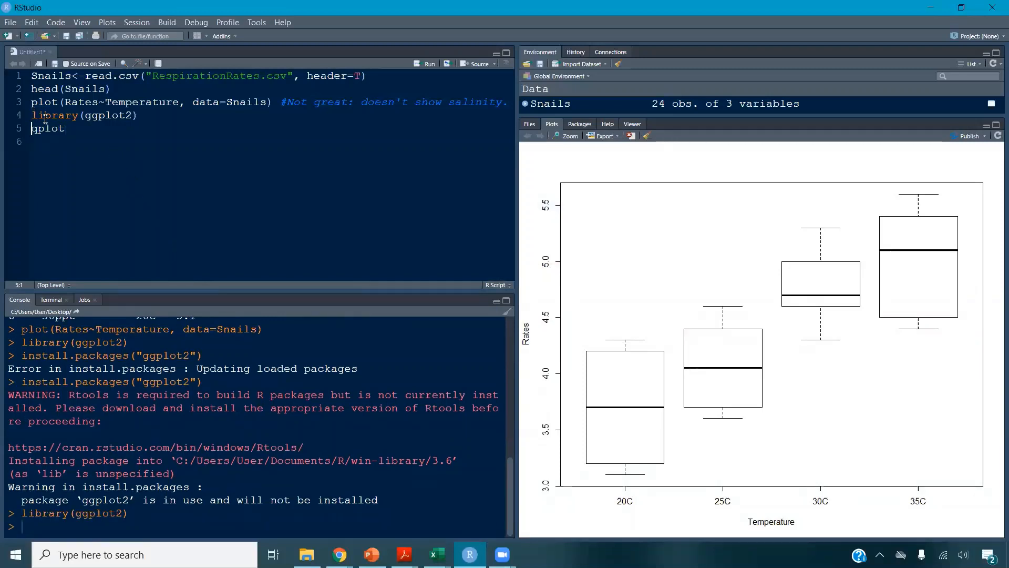
{"action": "left_click_drag", "start_coordinate": [21, 512], "coordinate": [145, 513]}
- Extend the qplot call on line 5 with the arguments Temperature, Rates and fill=Salinity
{"action": "left_click", "coordinate": [77, 132]}
{"action": "type", "text": "("}
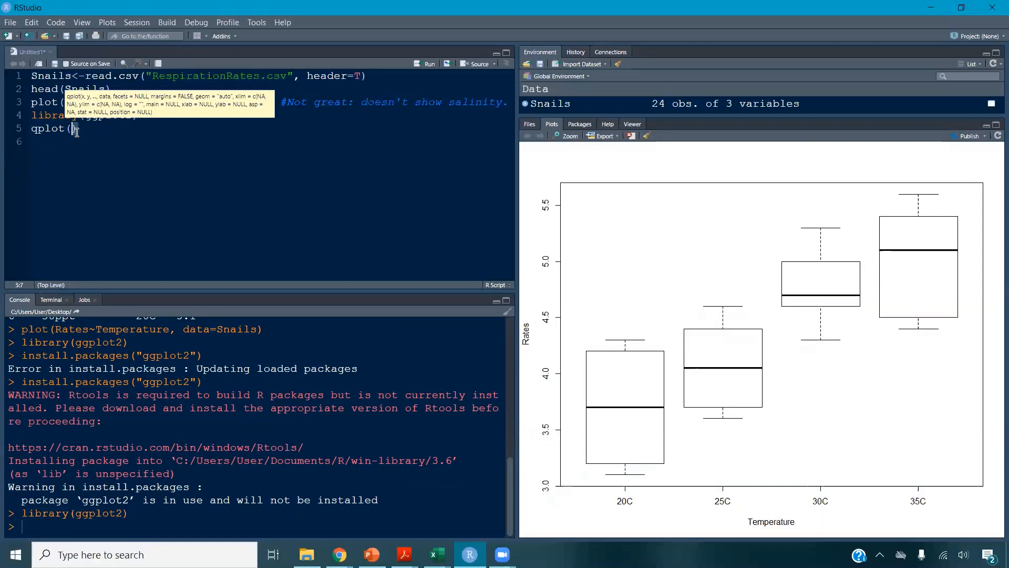
{"action": "type", "text": "T"}
{"action": "key", "text": "Down"}
{"action": "left_click", "coordinate": [78, 130]}
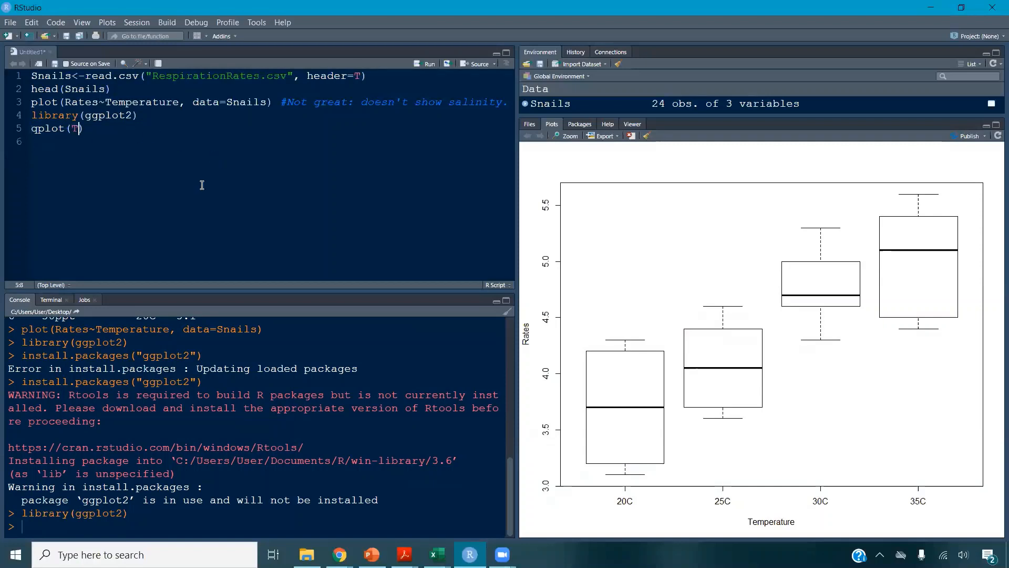
{"action": "type", "text": "emperature, Rates, "}
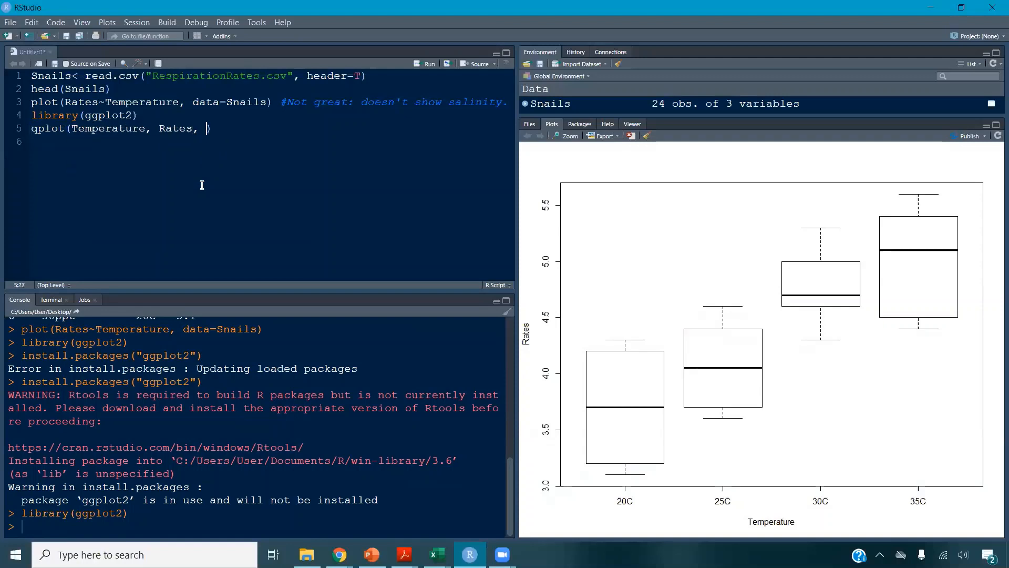
{"action": "type", "text": "fill"}
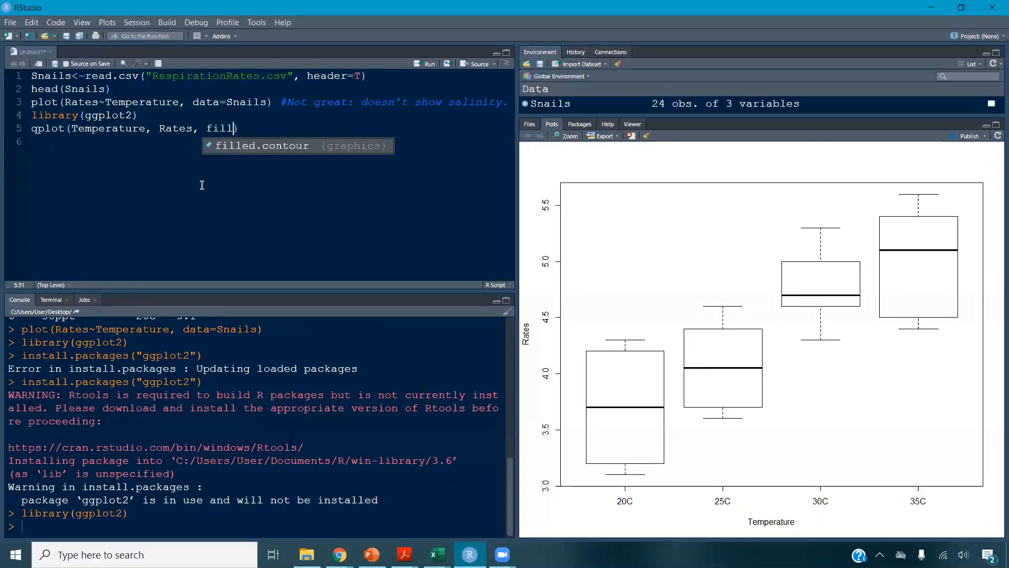
{"action": "type", "text": "=Sal"}
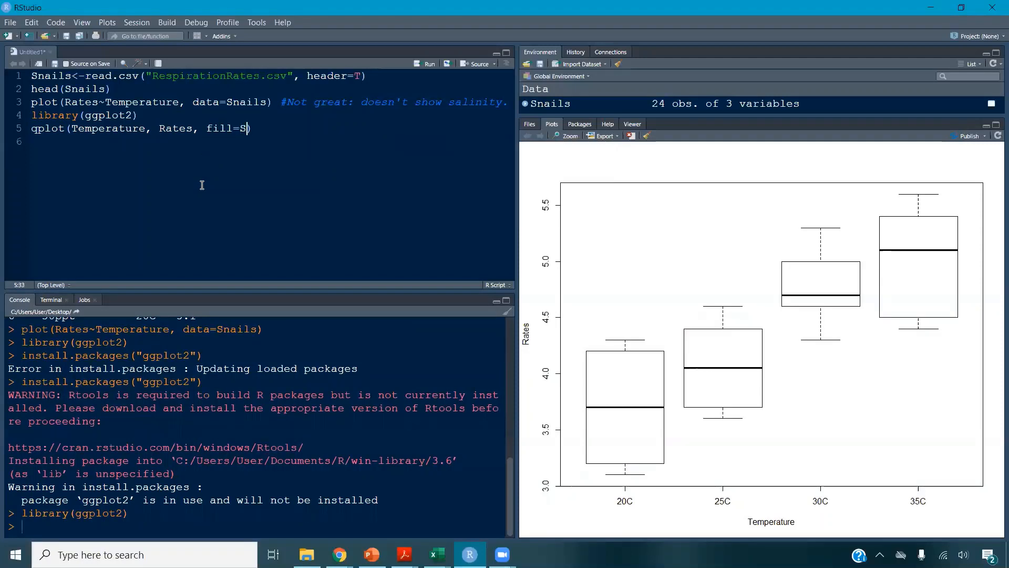
{"action": "type", "text": "inity"}
{"action": "scroll", "coordinate": [26, 365], "scroll_direction": "up", "scroll_amount": 5}
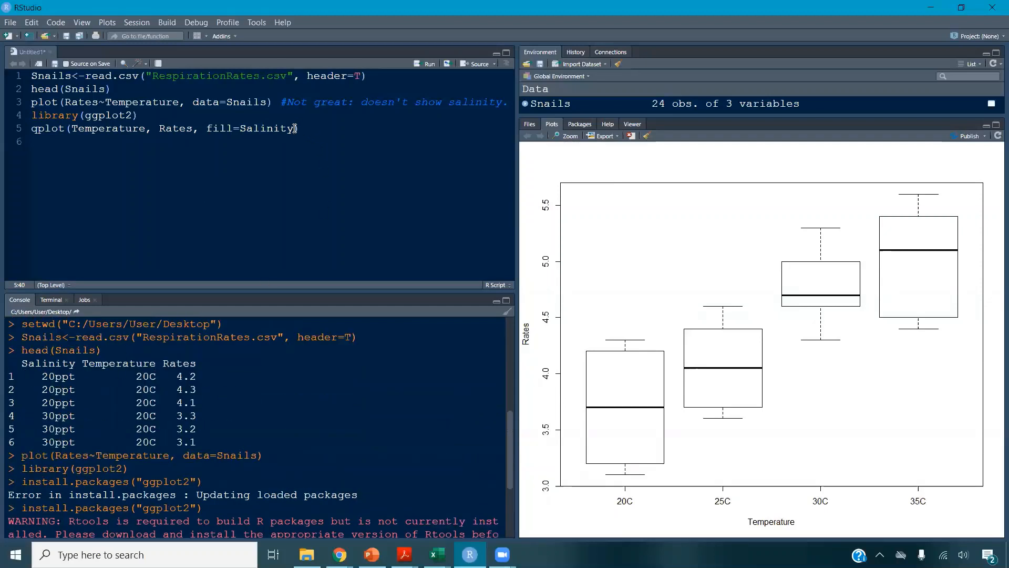
- Add data=Snails and geom="boxplot" to the qplot call and run it to draw the grouped boxplots
{"action": "type", "text": ", data=Snails,"}
{"action": "type", "text": "geom="}
{"action": "key", "text": "BackSpace"}
{"action": "key", "text": "BackSpace"}
{"action": "key", "text": "BackSpace"}
{"action": "type", "text": "om=\"bo"}
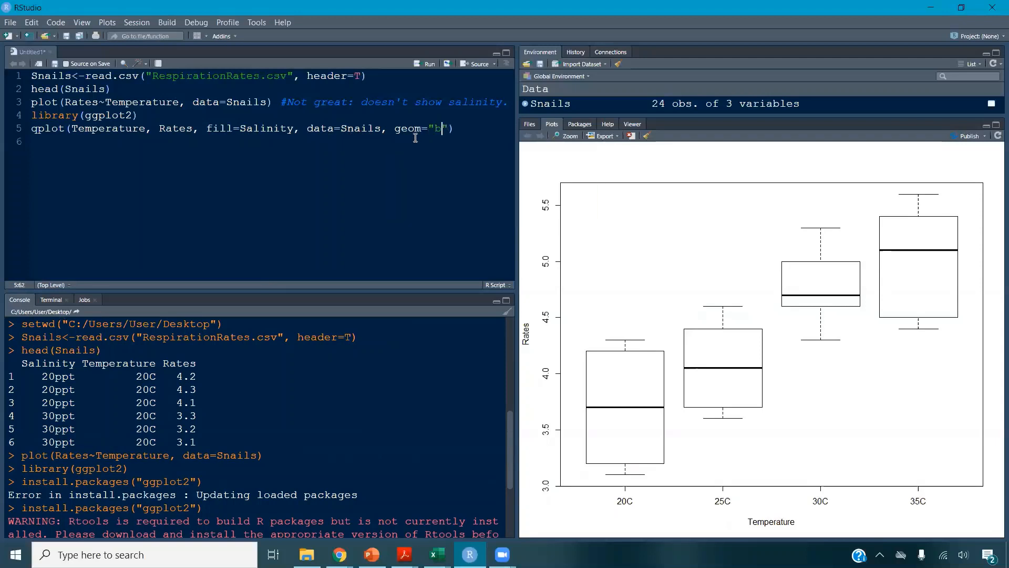
{"action": "type", "text": "xplot"}
{"action": "key", "text": "Return"}
{"action": "key", "text": "ctrl+z"}
{"action": "key", "text": "ctrl+Return"}
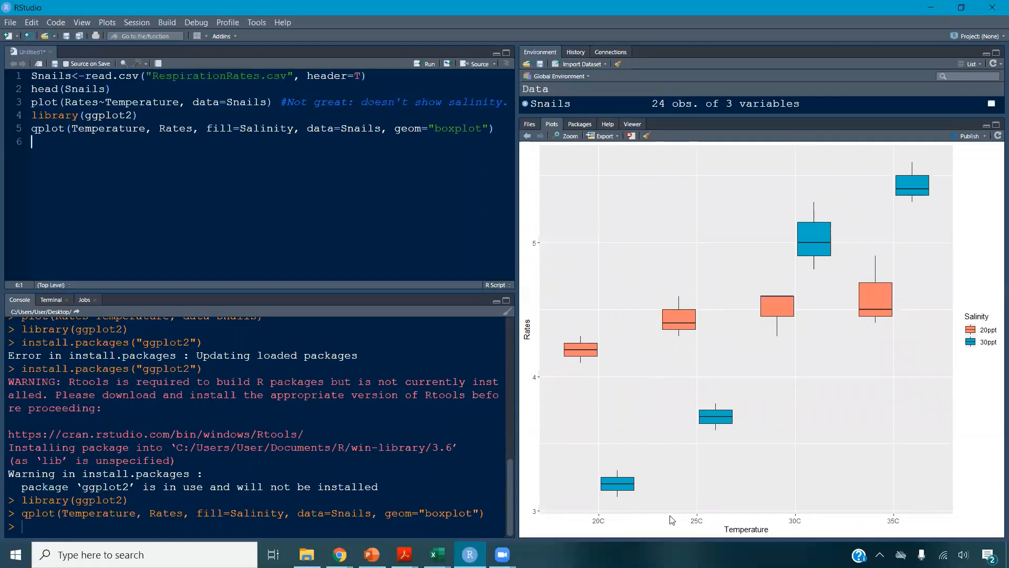
- Examine how the Temperature, Rates and fill=Salinity arguments of the qplot call relate to the grouped boxplots
{"action": "double_click", "coordinate": [90, 128]}
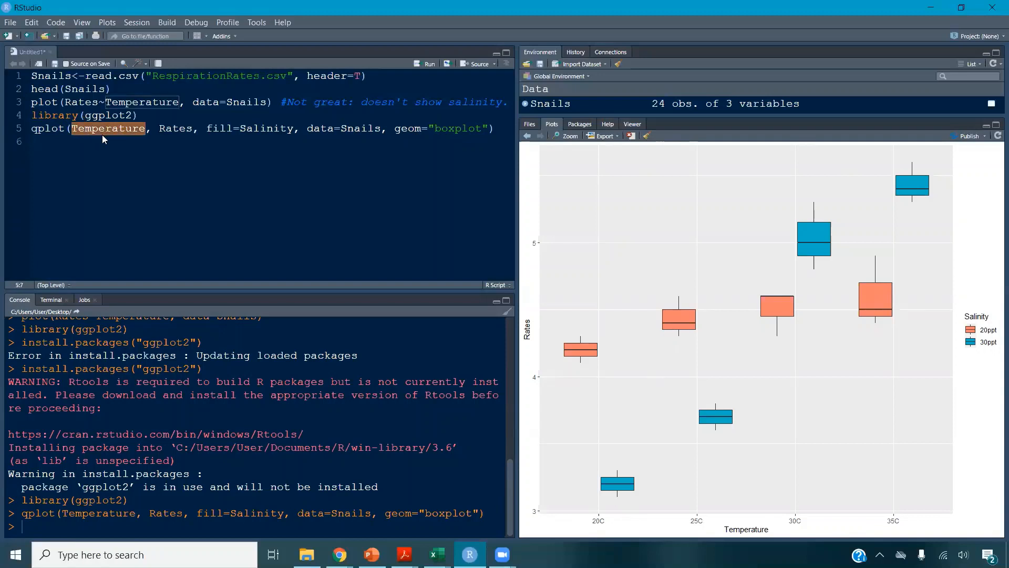
{"action": "double_click", "coordinate": [179, 129]}
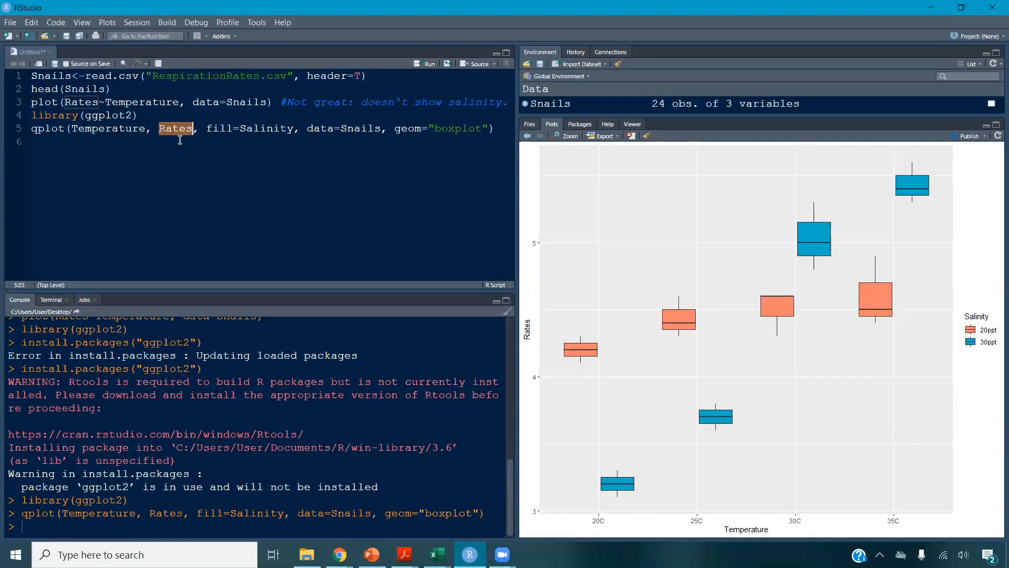
{"action": "left_click", "coordinate": [221, 130]}
{"action": "left_click_drag", "start_coordinate": [229, 130], "coordinate": [294, 130]}
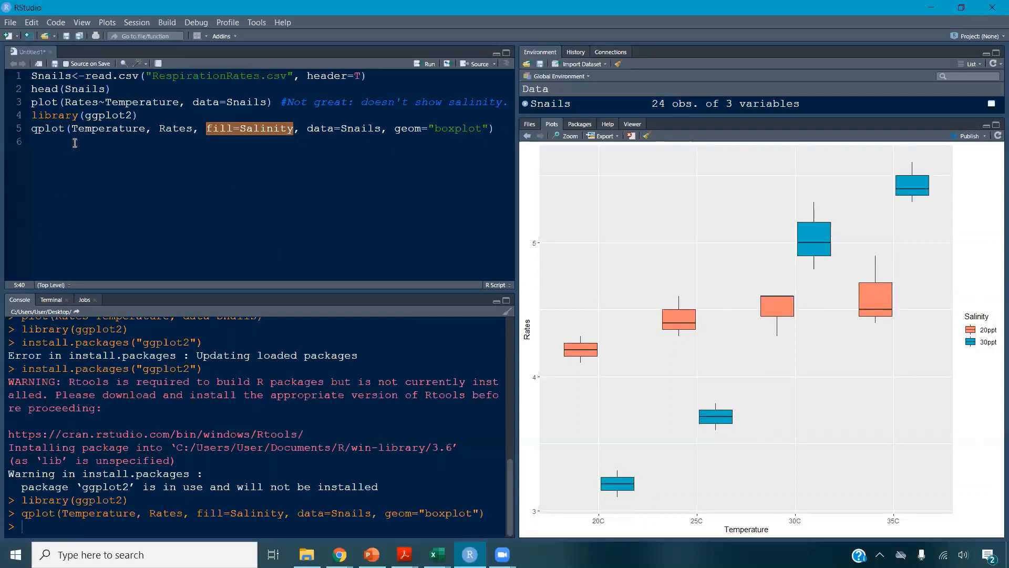
{"action": "left_click", "coordinate": [92, 116]}
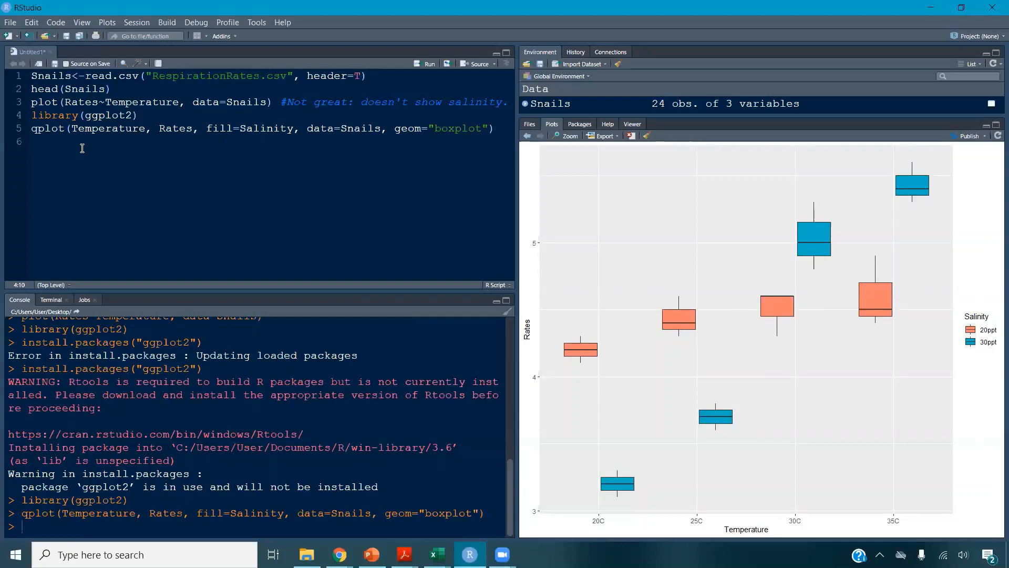
- Add the comment "#Interaction Plots:" below the qplot line after a blank line and start an interaction.plot call under it
{"action": "left_click", "coordinate": [82, 148]}
{"action": "key", "text": "Return"}
{"action": "type", "text": "#Interaction Plots:"}
{"action": "key", "text": "Return"}
{"action": "type", "text": "interactoin"}
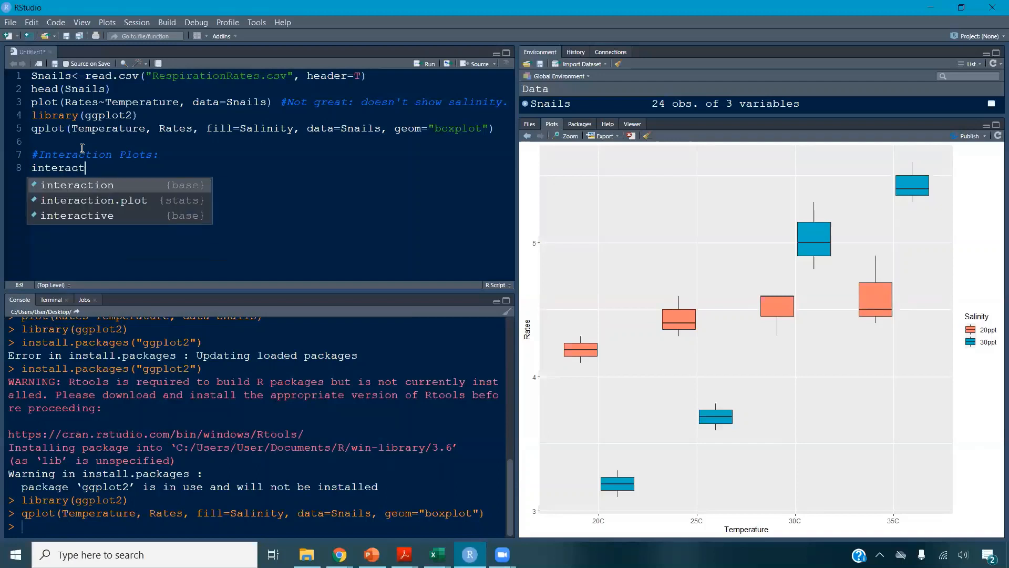
{"action": "key", "text": "BackSpace"}
{"action": "key", "text": "BackSpace"}
{"action": "key", "text": "BackSpace"}
{"action": "type", "text": "ion"}
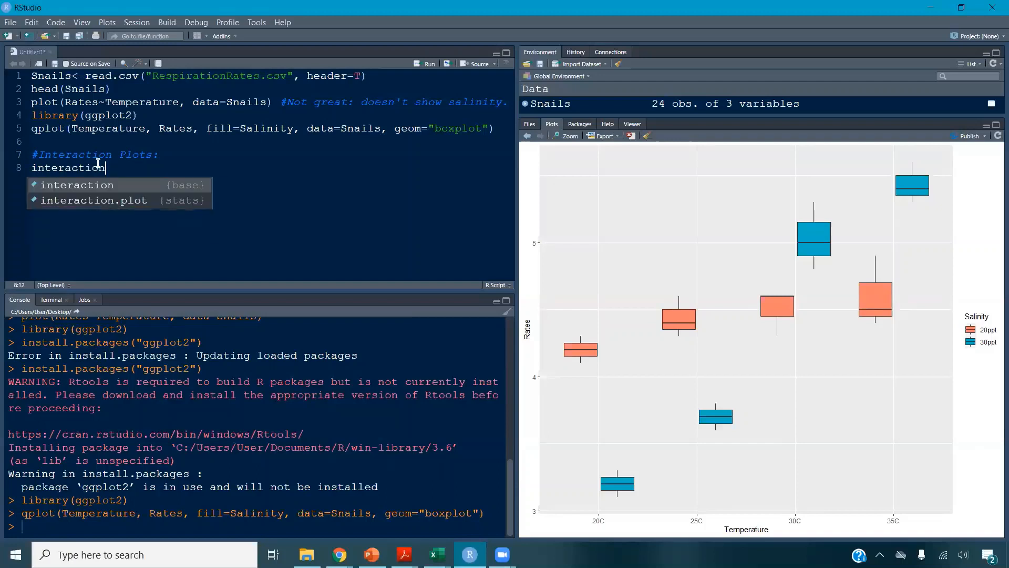
{"action": "left_click", "coordinate": [99, 197]}
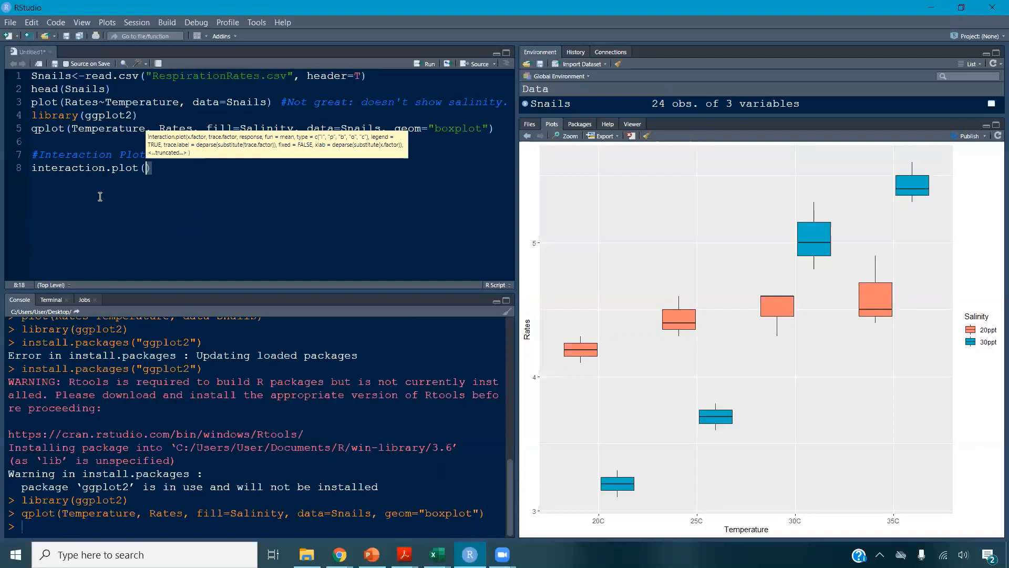
- Fill the interaction.plot call with Snails$Temperature, Snails$Salinity and Snails$Rates, and run it to draw the interaction plot
{"action": "type", "text": "Snails$"}
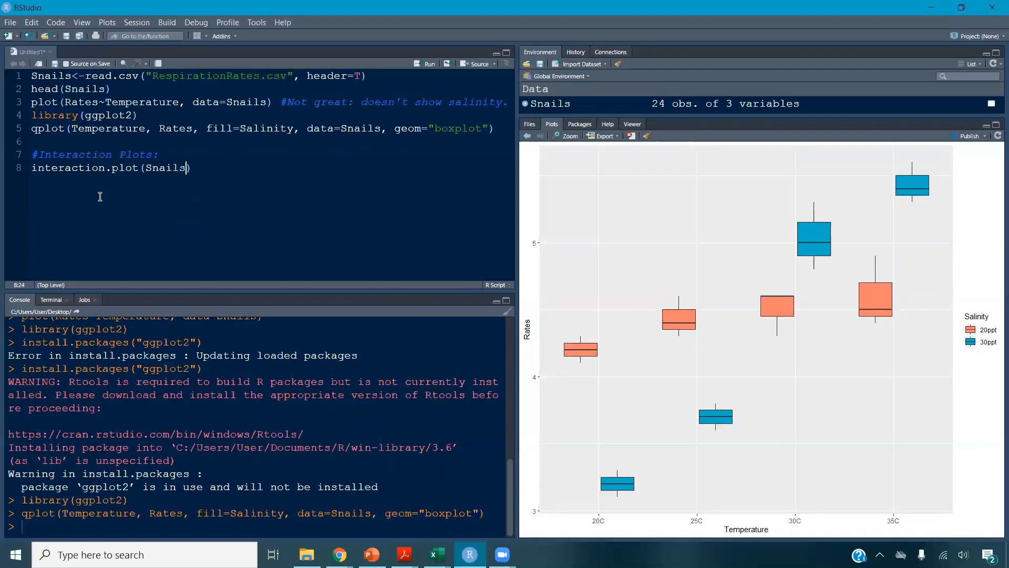
{"action": "type", "text": "T"}
{"action": "key", "text": "Return"}
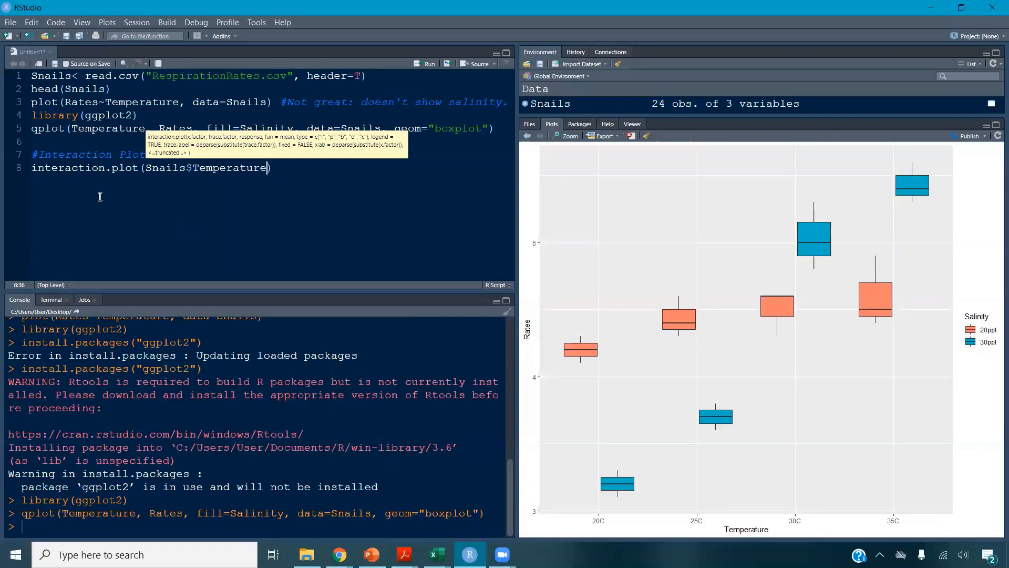
{"action": "type", "text": ","}
{"action": "type", "text": "Snails$Salinity,"}
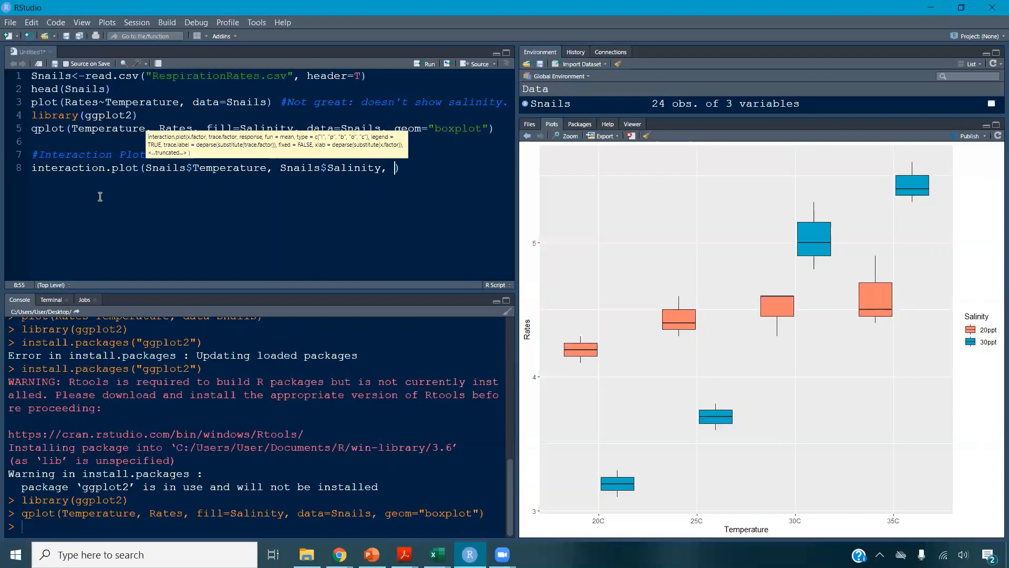
{"action": "type", "text": "Snails"}
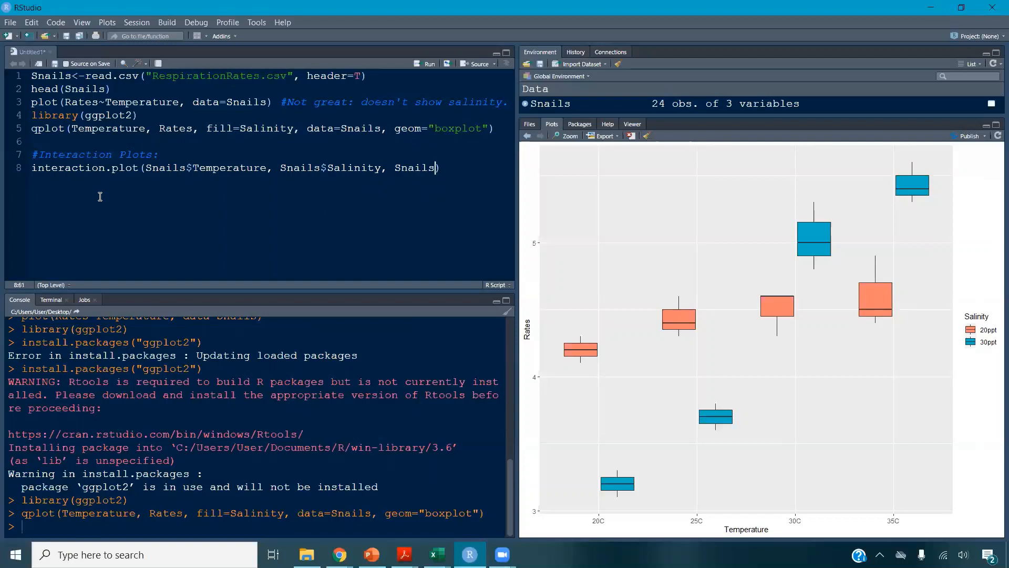
{"action": "type", "text": "$Rates"}
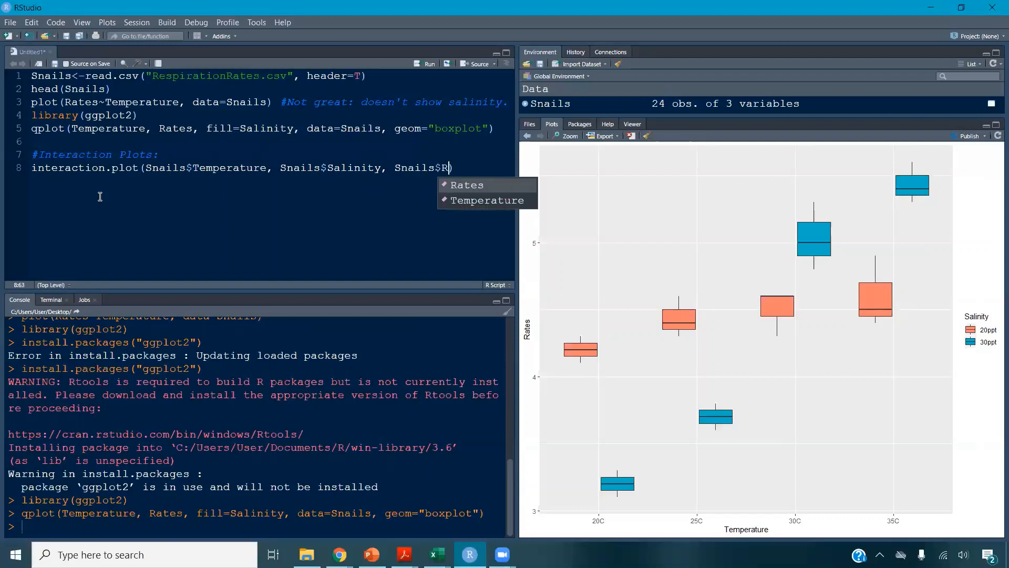
{"action": "key", "text": "ctrl+Return"}
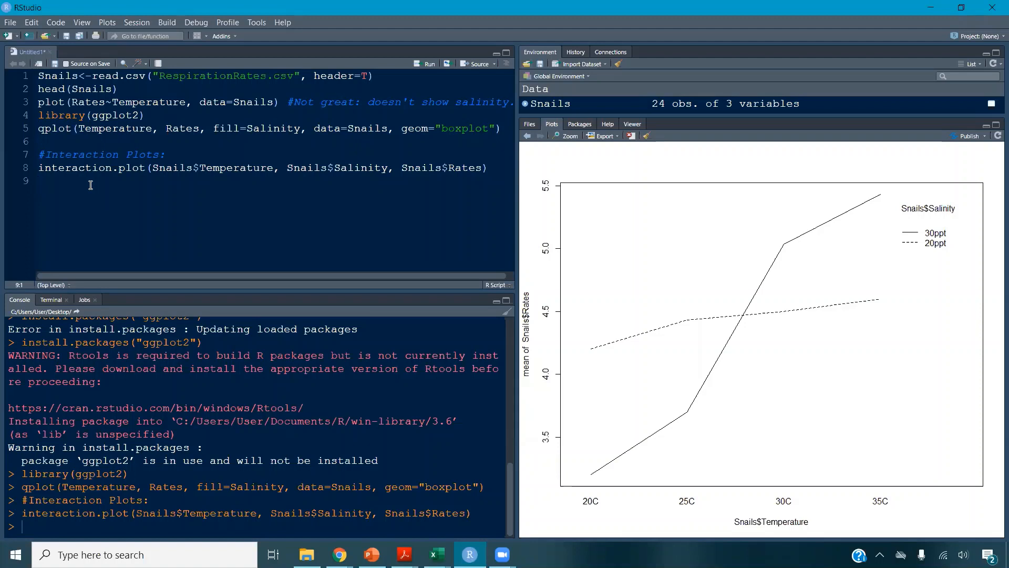
- Start a second interaction.plot call on line 9 with Snails$Salinity as its first argument
{"action": "type", "text": "inter"}
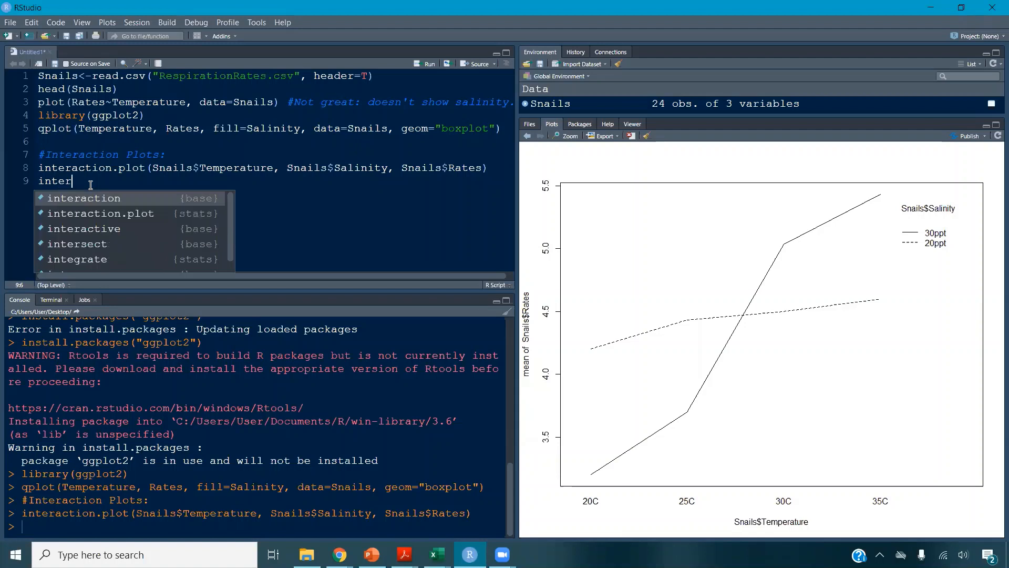
{"action": "type", "text": "action"}
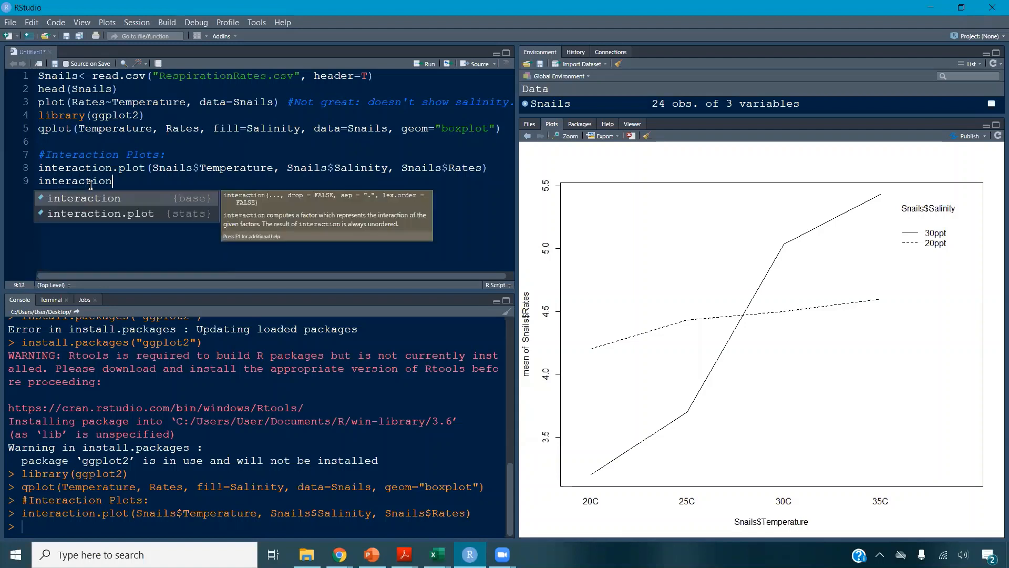
{"action": "type", "text": ".plot  "}
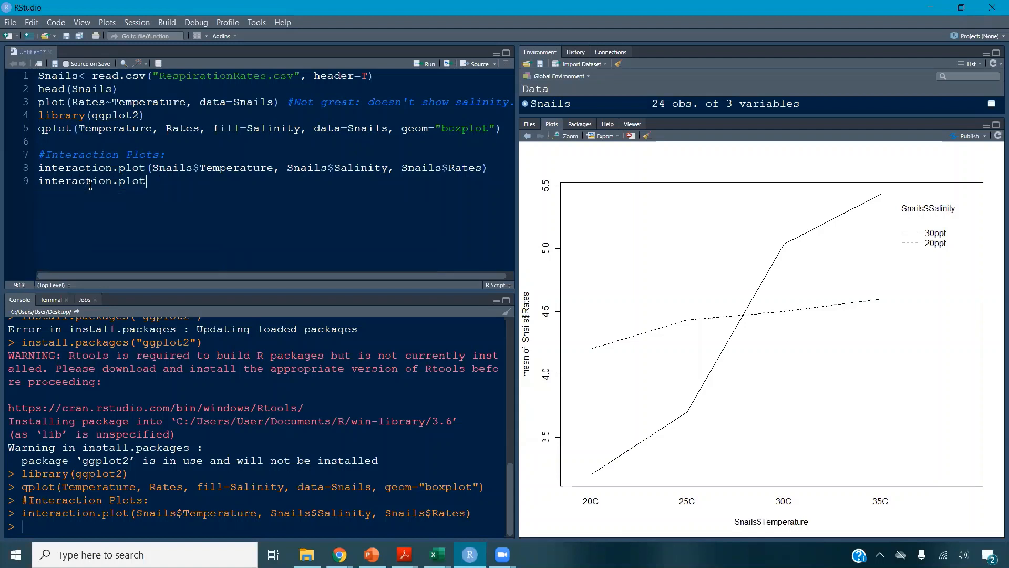
{"action": "type", "text": "(Snails"}
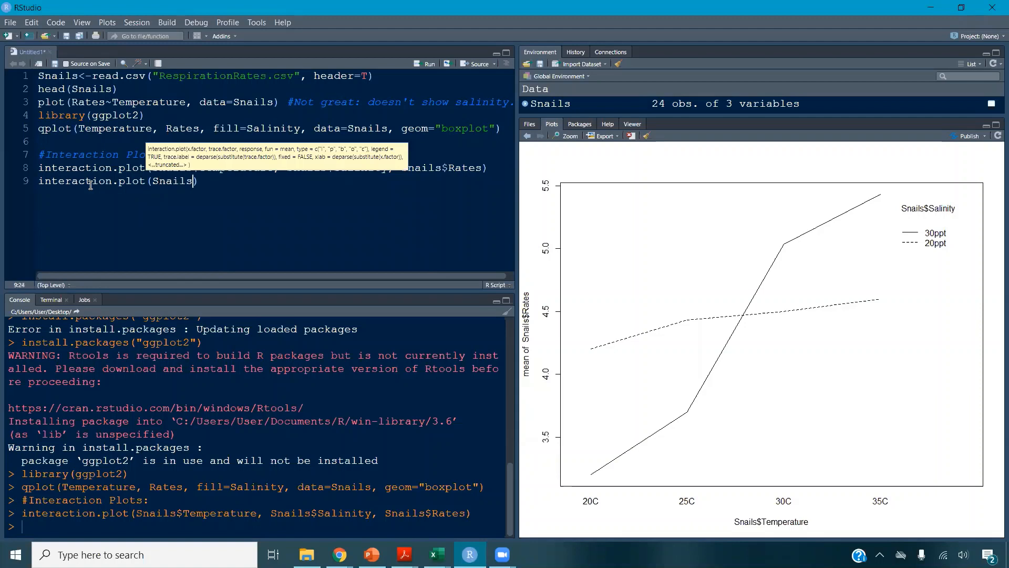
{"action": "type", "text": "$S"}
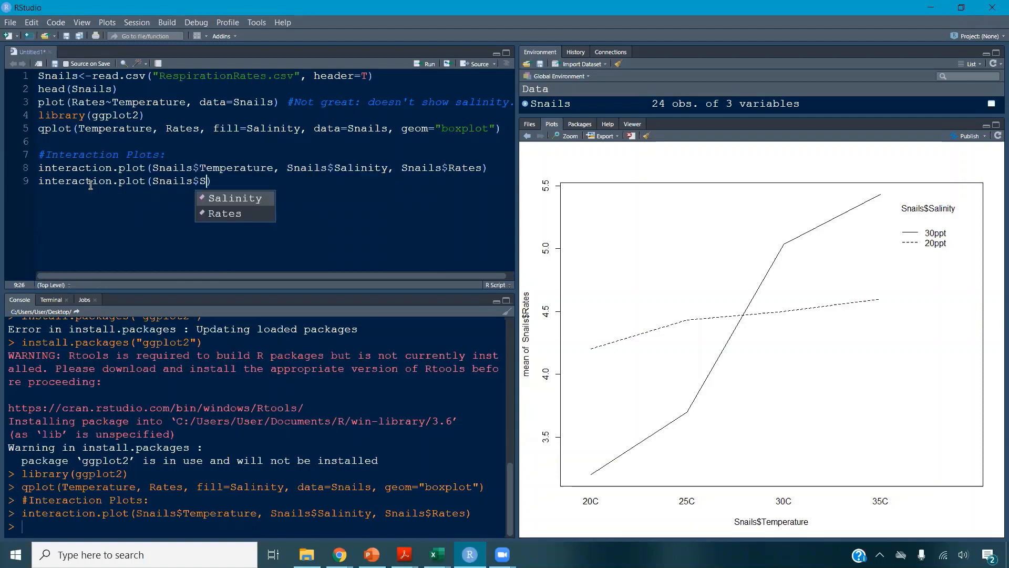
{"action": "type", "text": "a"}
{"action": "type", "text": "linity"}
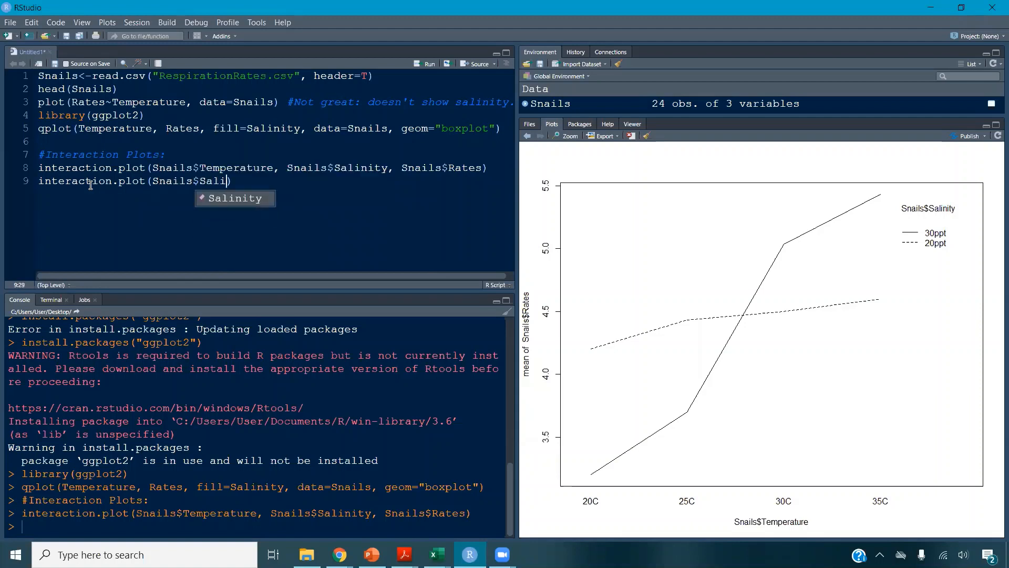
- Complete the second interaction.plot call with Snails$Temperature and Snails$Rates, and run it
{"action": "type", "text": ", Sn"}
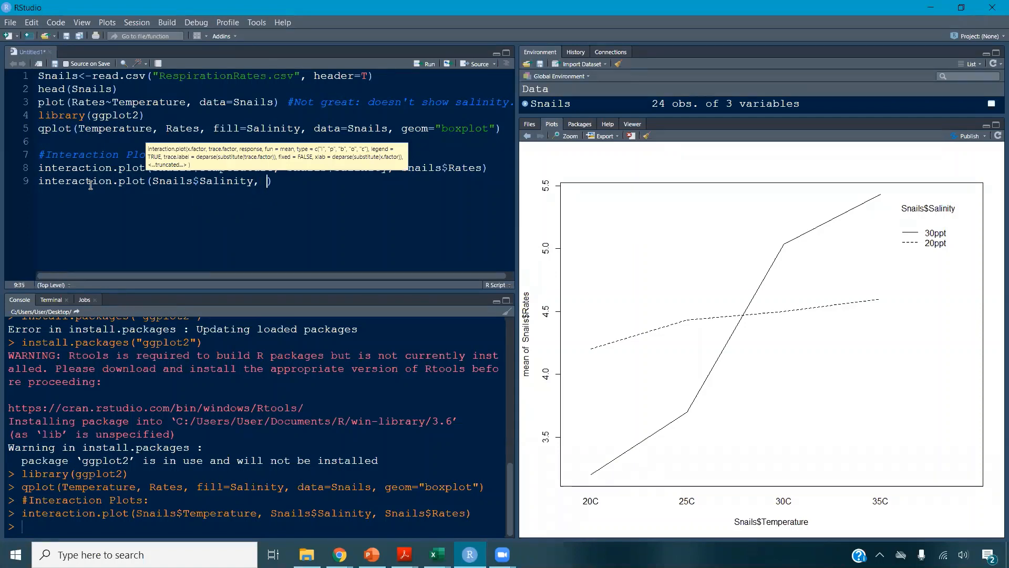
{"action": "type", "text": "ails"}
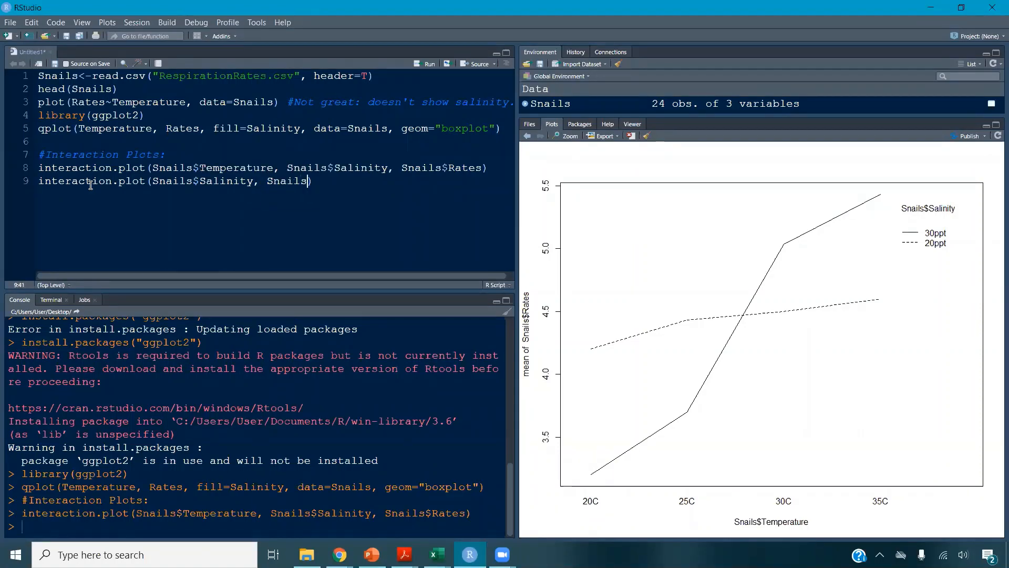
{"action": "type", "text": "$Temperature,"}
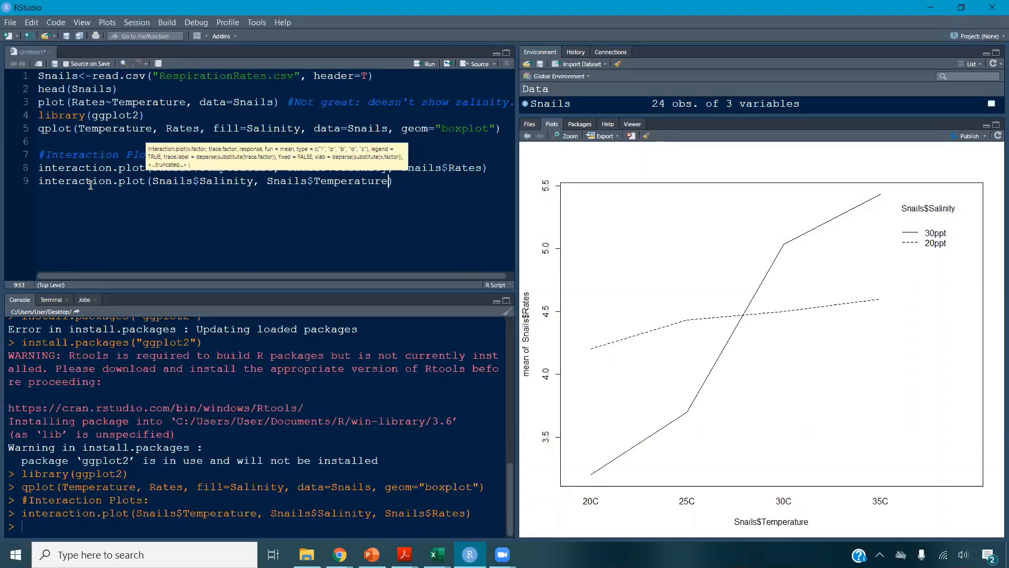
{"action": "type", "text": " Snai"}
{"action": "key", "text": "BackSpace"}
{"action": "key", "text": "BackSpace"}
{"action": "key", "text": "BackSpace"}
{"action": "type", "text": "nails$Rat"}
{"action": "key", "text": "Tab"}
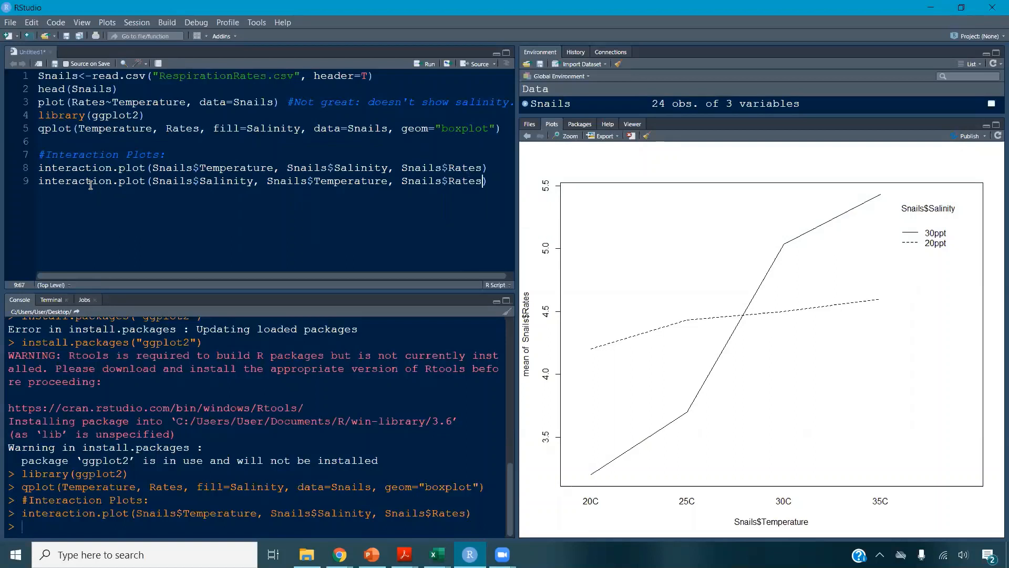
{"action": "key", "text": "ctrl+Return"}
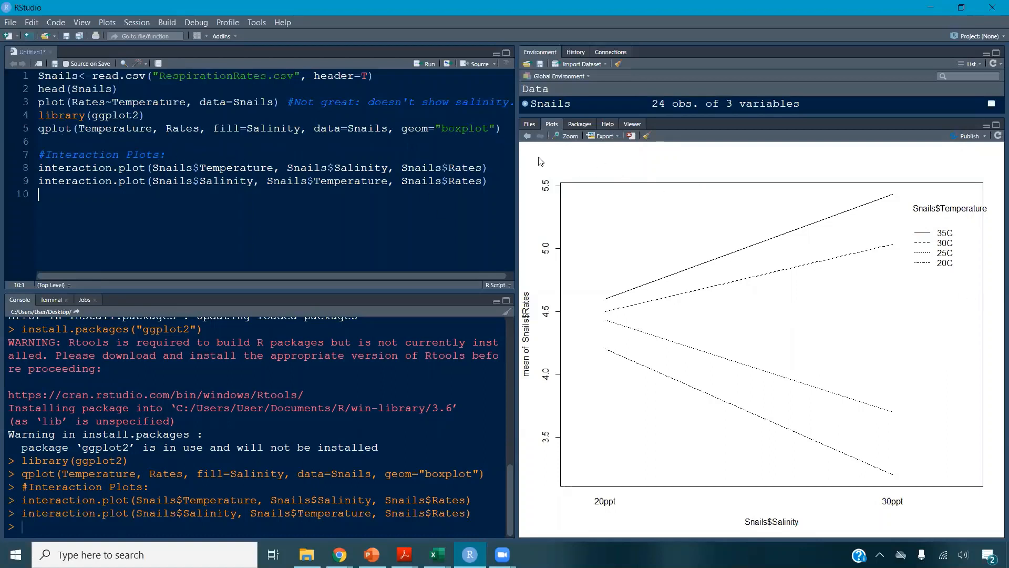
- Compare the two interaction plots by switching back and forth between the temperature-based and salinity-based versions
{"action": "left_click", "coordinate": [528, 137]}
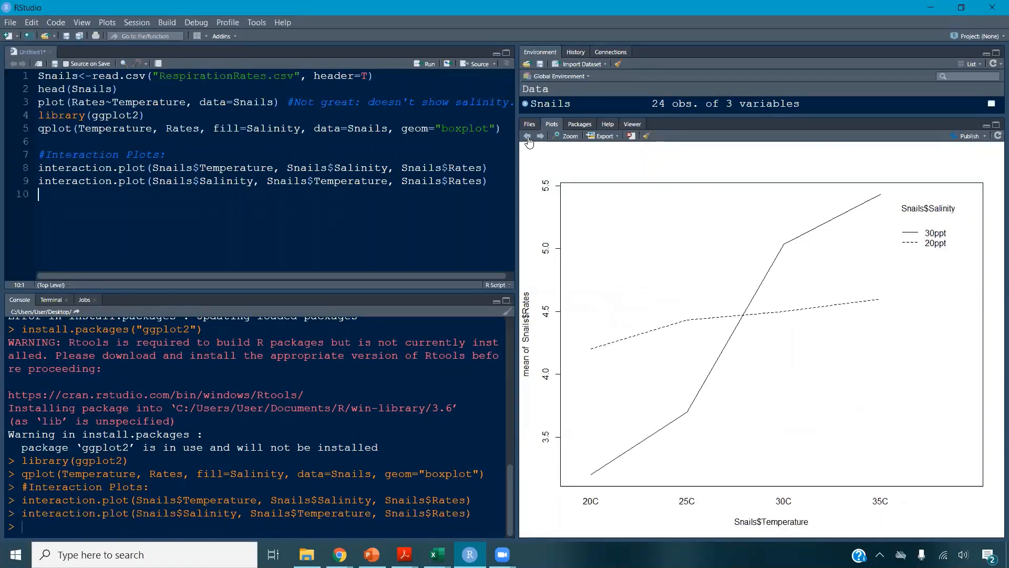
{"action": "left_click", "coordinate": [540, 136]}
{"action": "left_click", "coordinate": [528, 137]}
{"action": "left_click", "coordinate": [540, 136]}
{"action": "left_click", "coordinate": [529, 137]}
{"action": "left_click", "coordinate": [539, 136]}
{"action": "left_click", "coordinate": [528, 137]}
{"action": "left_click", "coordinate": [540, 136]}
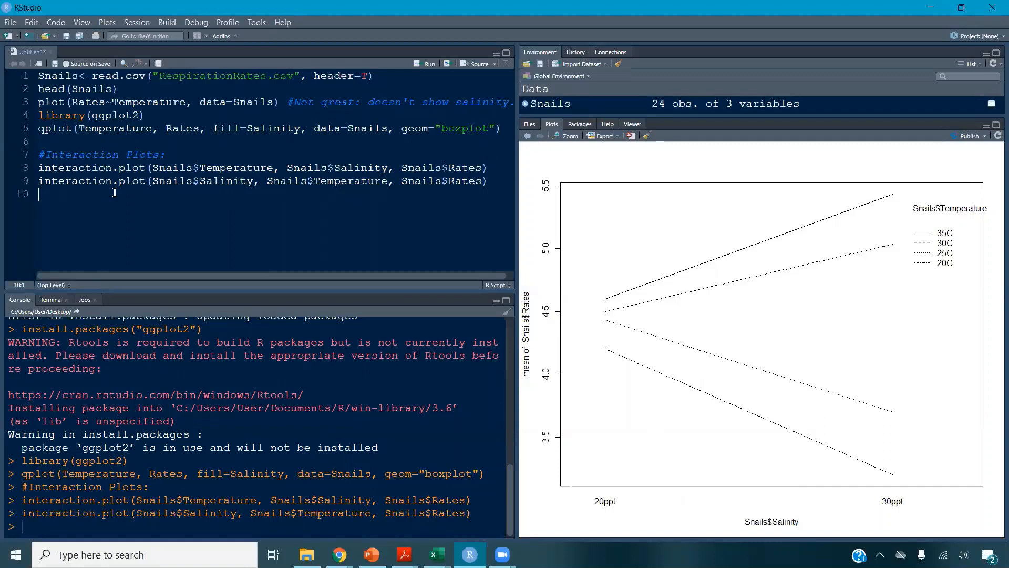
- Write par(mfrow=c(1,2)) on line 10 and run it to lay out plots in one row and two columns
{"action": "type", "text": "par("}
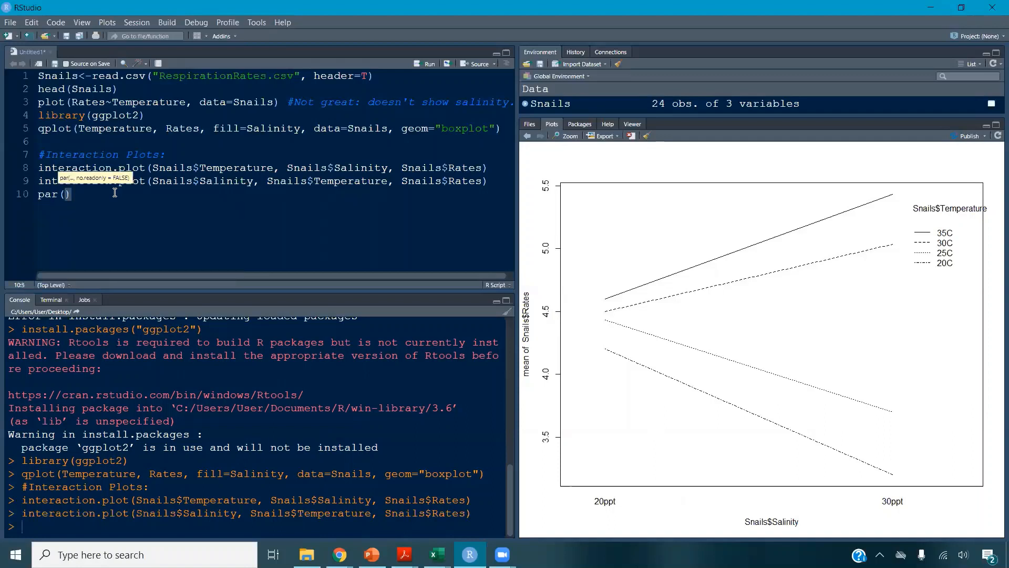
{"action": "type", "text": "mfrow=c("}
{"action": "type", "text": "1,2"}
{"action": "key", "text": "ctrl+Return"}
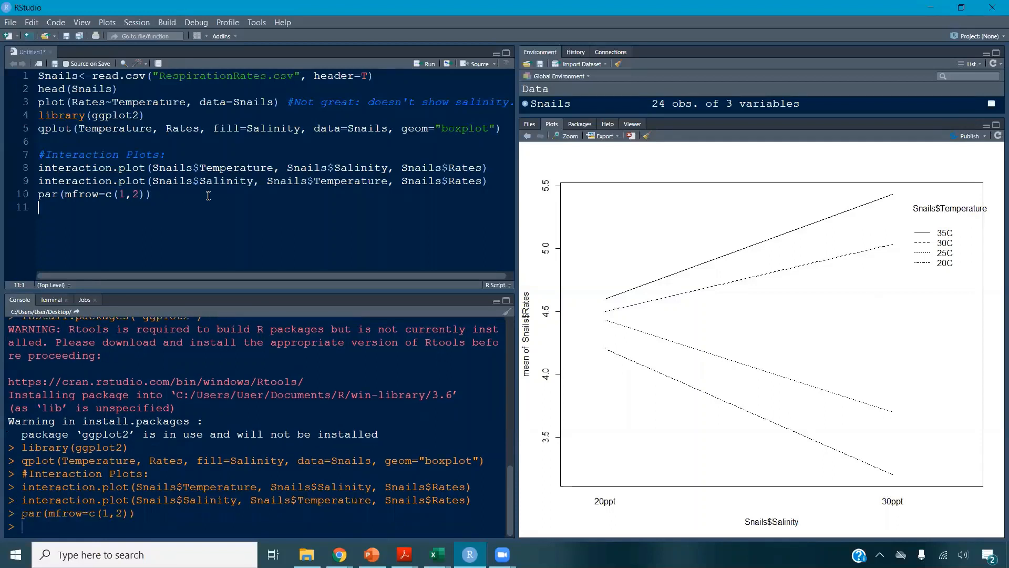
- Copy the two interaction.plot calls from lines 8 and 9 to line 11, below the par call
{"action": "left_click_drag", "start_coordinate": [37, 164], "coordinate": [35, 189]}
{"action": "key", "text": "ctrl+c"}
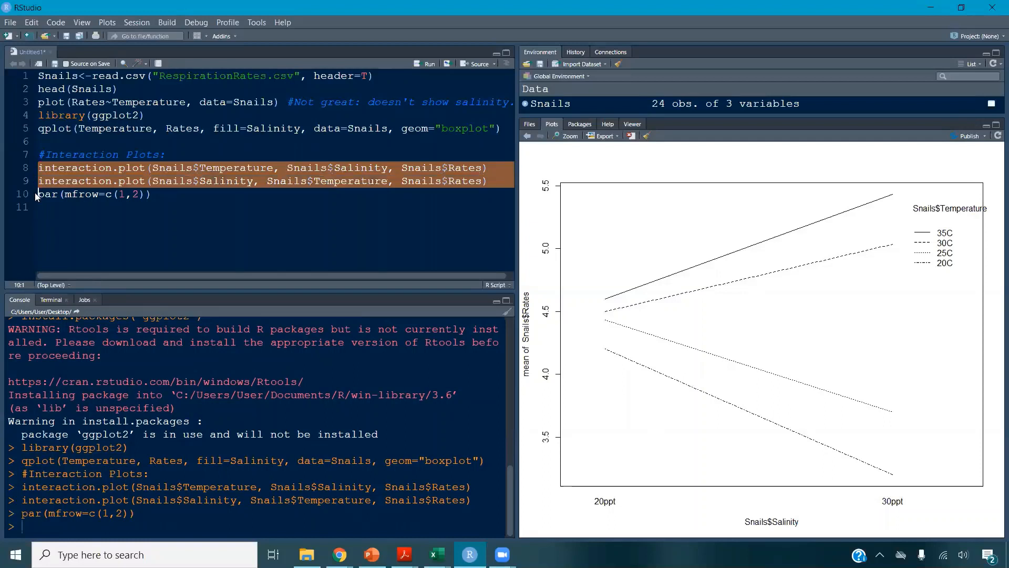
{"action": "left_click", "coordinate": [49, 207]}
{"action": "key", "text": "ctrl+v"}
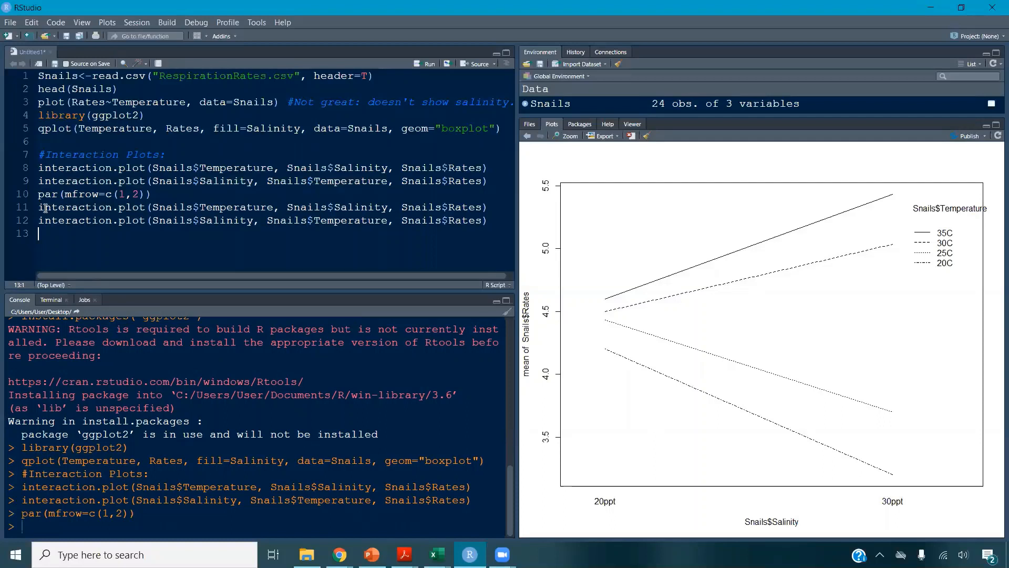
- Run the copied interaction.plot calls on lines 11 and 12 to draw both plots side by side, and widen the plot area
{"action": "left_click", "coordinate": [57, 167]}
{"action": "left_click", "coordinate": [51, 207]}
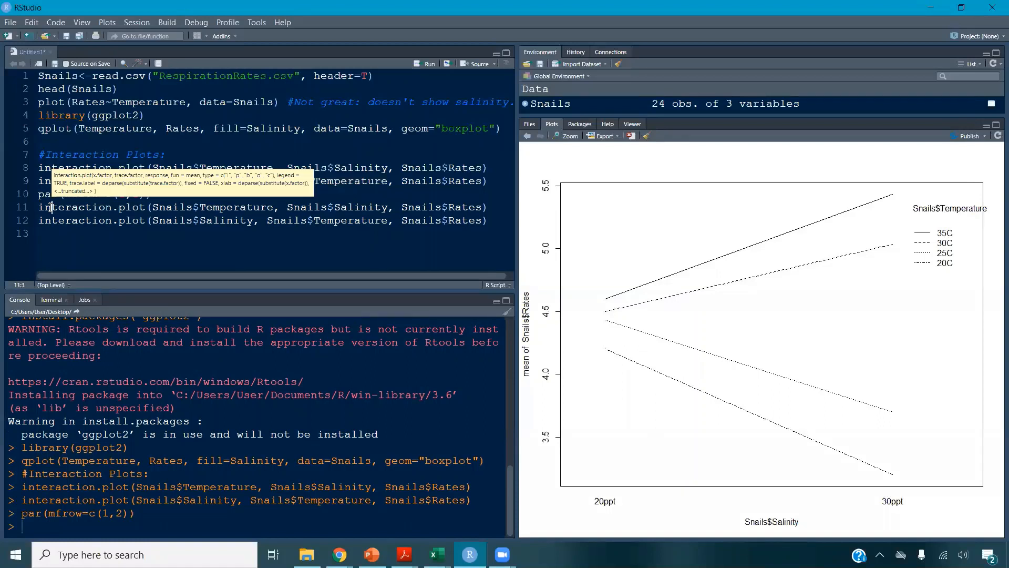
{"action": "key", "text": "ctrl+Return"}
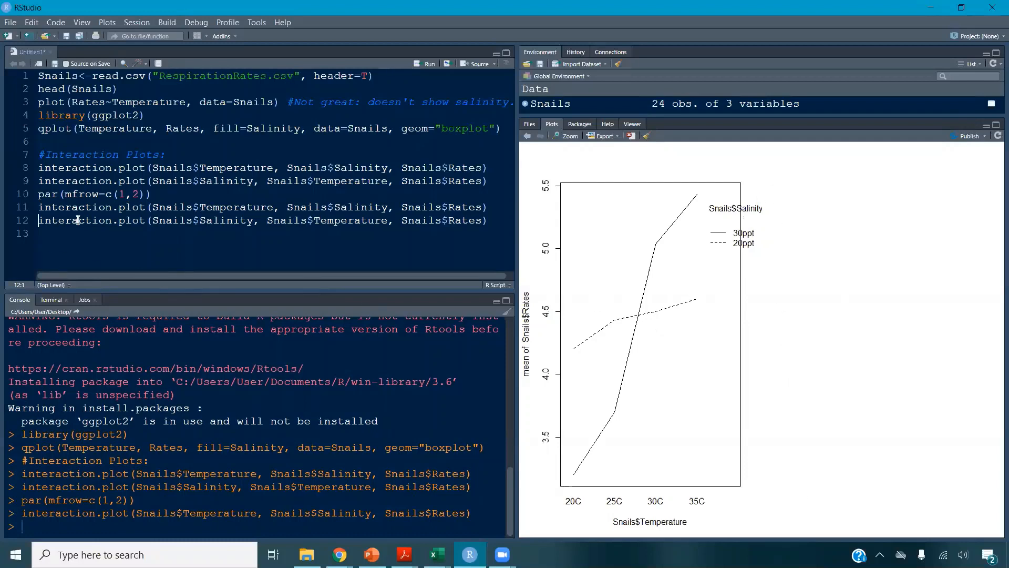
{"action": "key", "text": "ctrl+Return"}
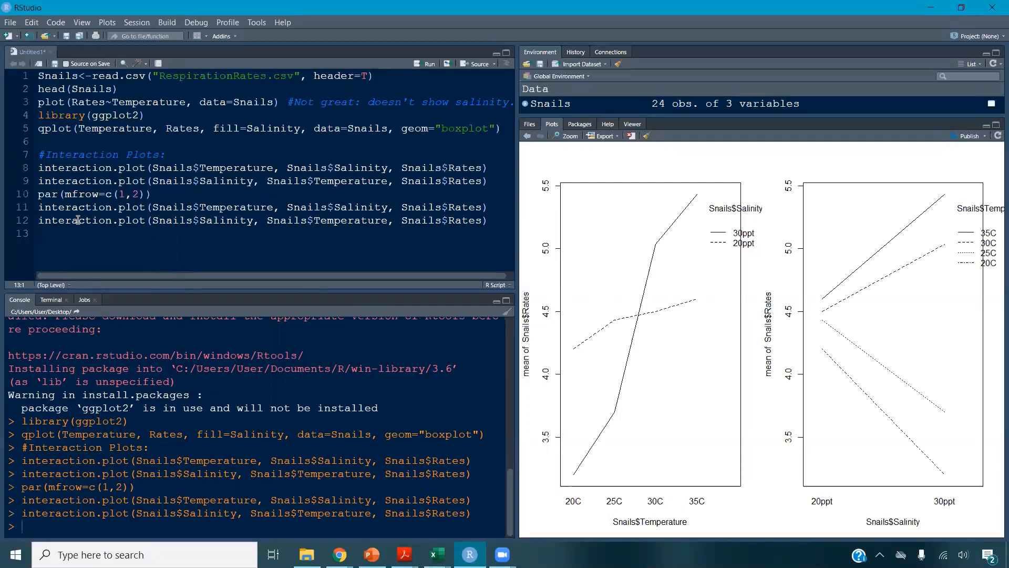
{"action": "left_click", "coordinate": [53, 180]}
{"action": "left_click_drag", "start_coordinate": [517, 251], "coordinate": [470, 251]}
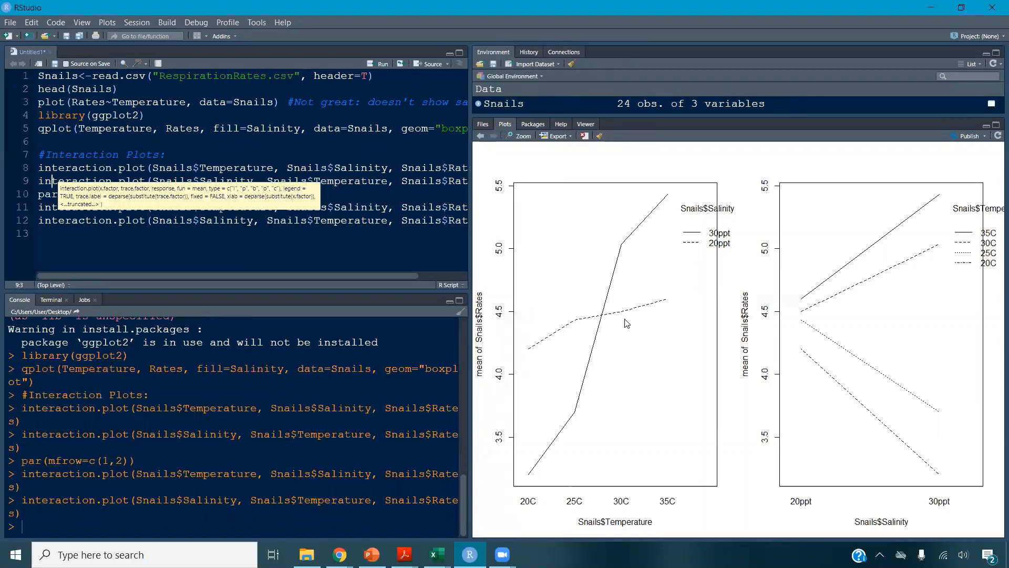
- Change the par call on line 10 to mfrow=c(1,1), then run it and the temperature-based interaction plot on line 11
{"action": "left_click", "coordinate": [67, 238]}
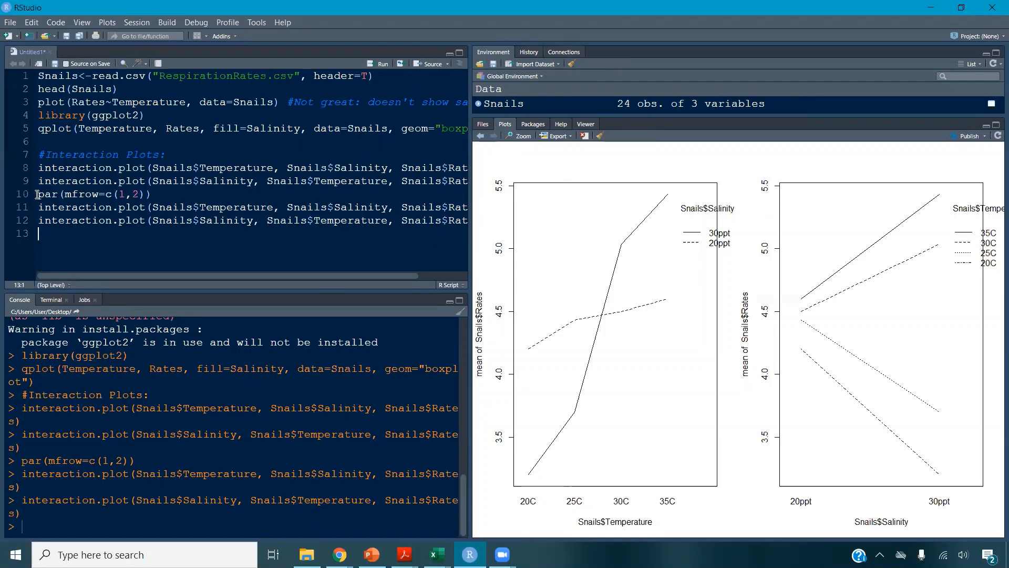
{"action": "left_click_drag", "start_coordinate": [38, 194], "coordinate": [160, 192]}
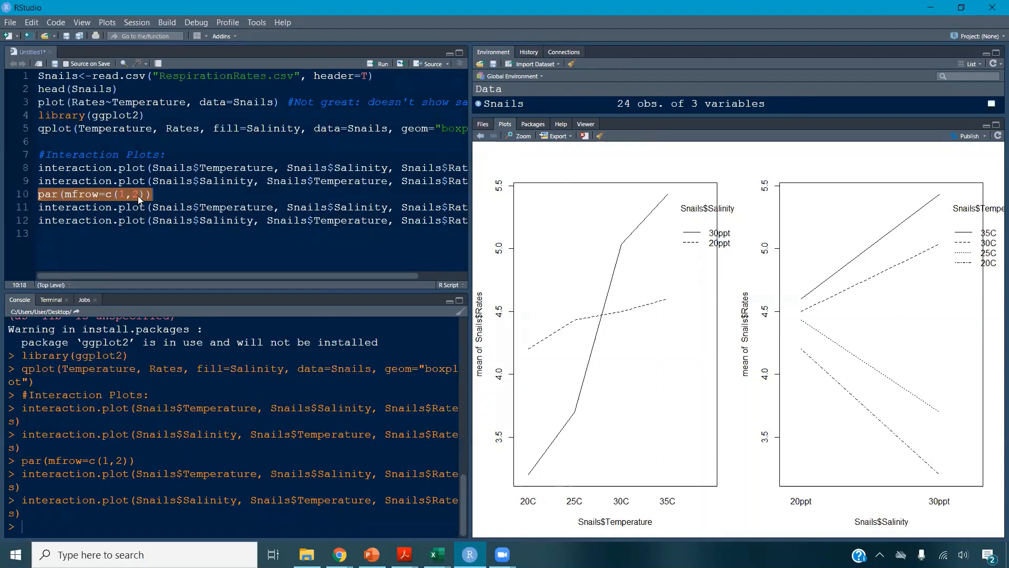
{"action": "double_click", "coordinate": [136, 195]}
{"action": "type", "text": "1"}
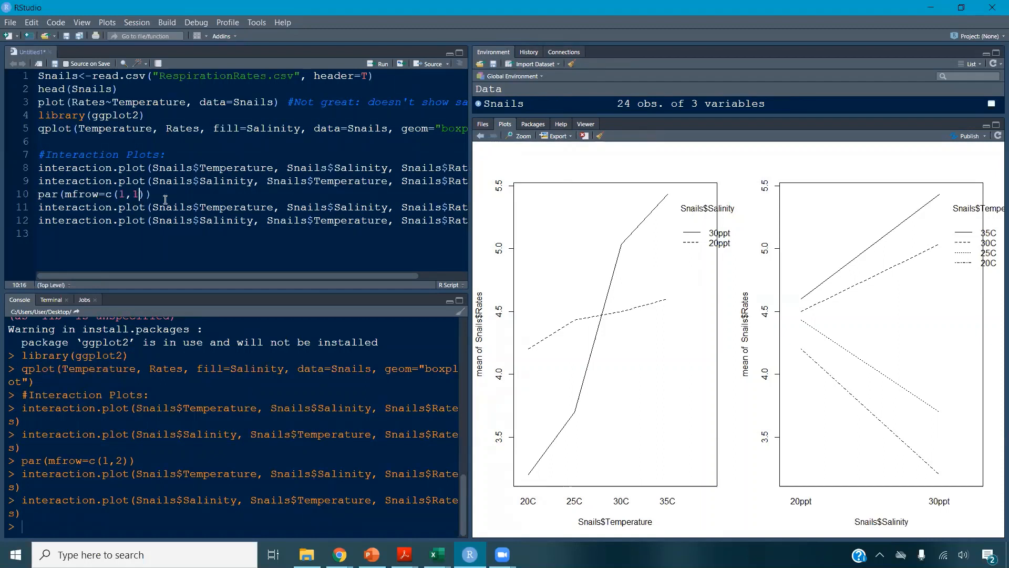
{"action": "key", "text": "ctrl+Return"}
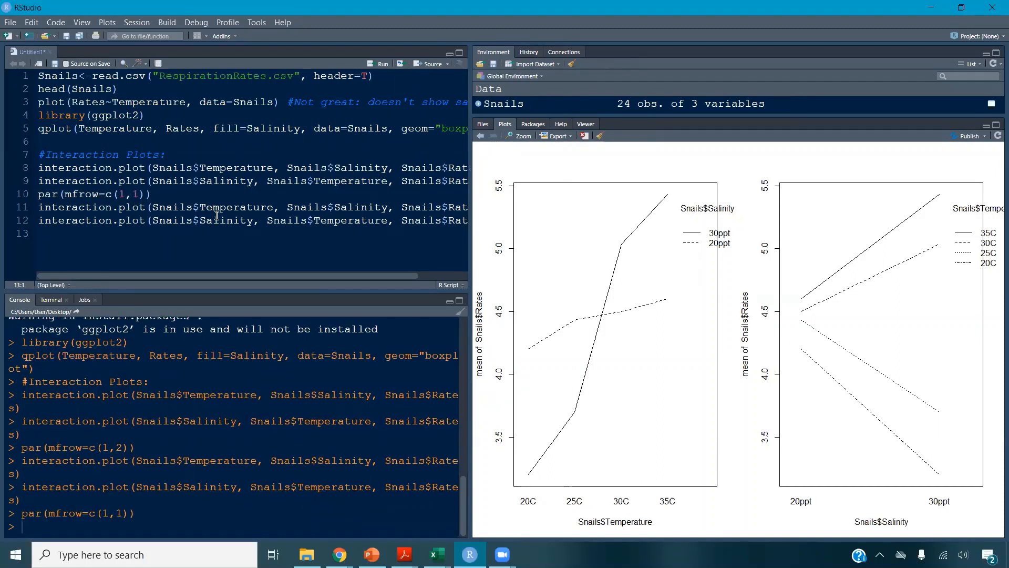
{"action": "key", "text": "ctrl+Return"}
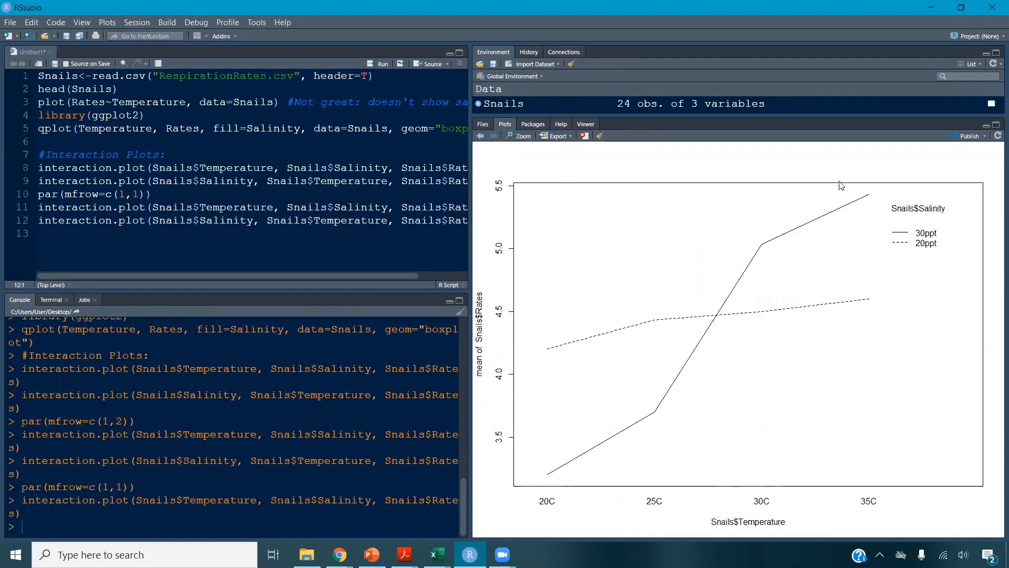
- Set the par call back to mfrow=c(1,2), rerun it with both interaction plots, and widen the script area again
{"action": "double_click", "coordinate": [136, 194]}
{"action": "type", "text": "2"}
{"action": "key", "text": "ctrl+Return"}
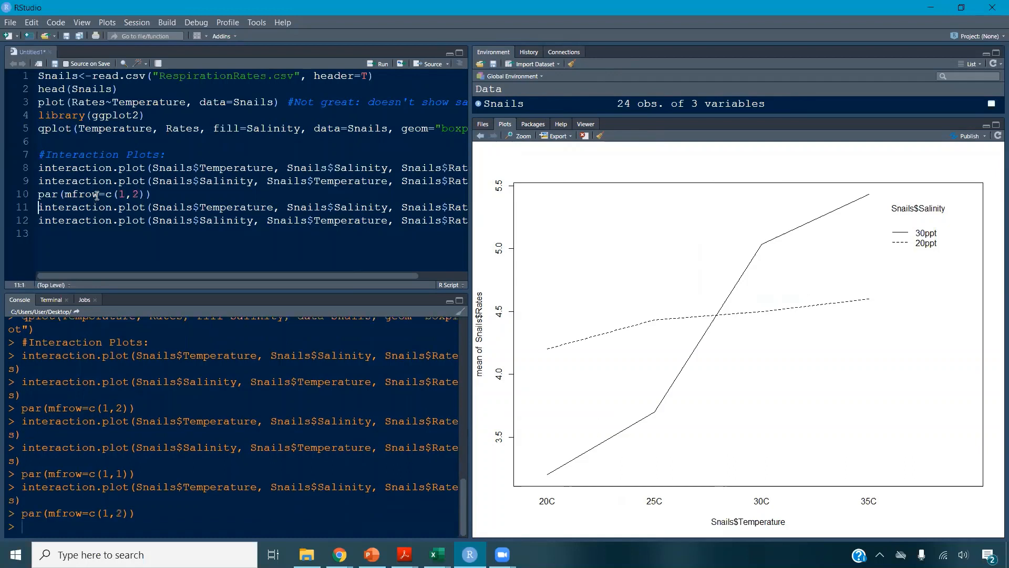
{"action": "key", "text": "ctrl+Return"}
{"action": "key", "text": "ctrl+Return"}
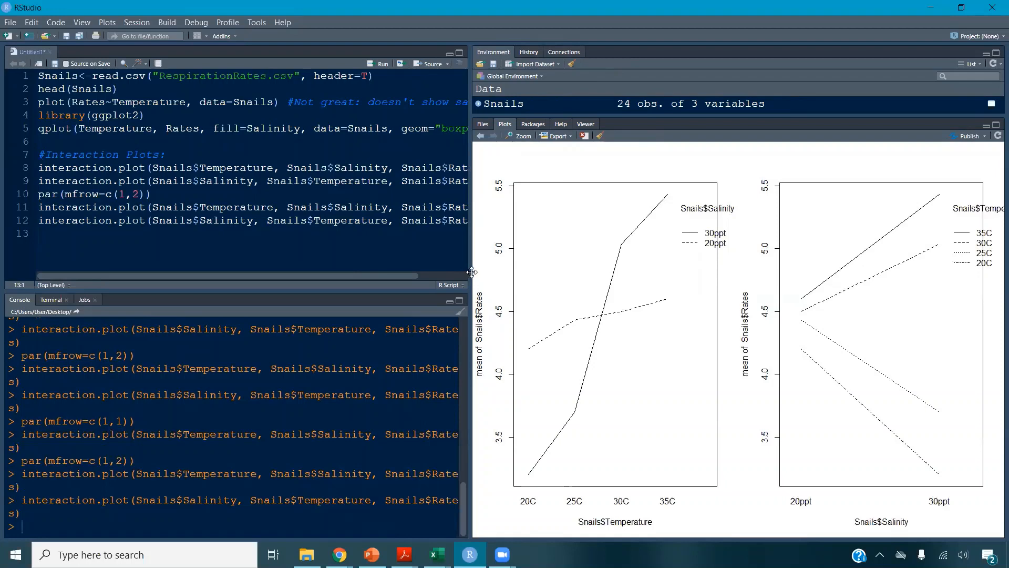
{"action": "left_click_drag", "start_coordinate": [468, 274], "coordinate": [525, 276]}
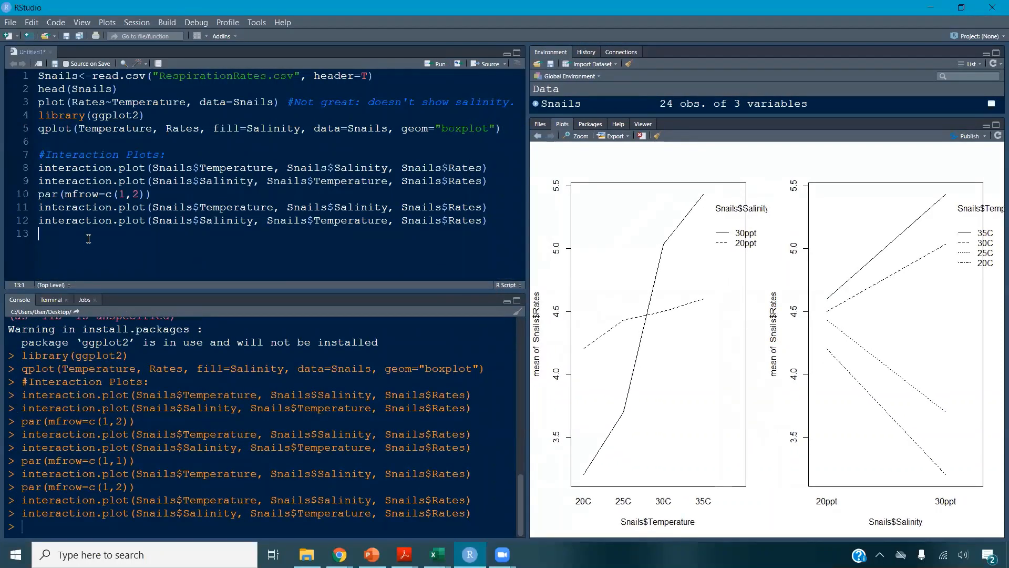
- Insert a comment between the two copied plot calls: "#Preliminary conclusions: At higher salinity (30ppt), the rates seem"
{"action": "key", "text": "Return"}
{"action": "key", "text": "BackSpace"}
{"action": "key", "text": "Return"}
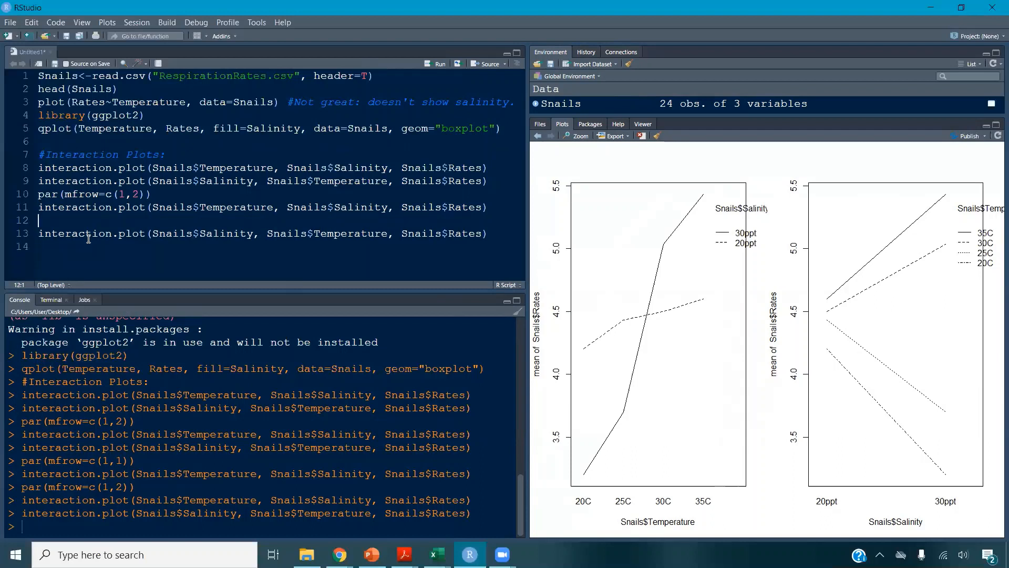
{"action": "type", "text": "#Preliminary conclusions:"}
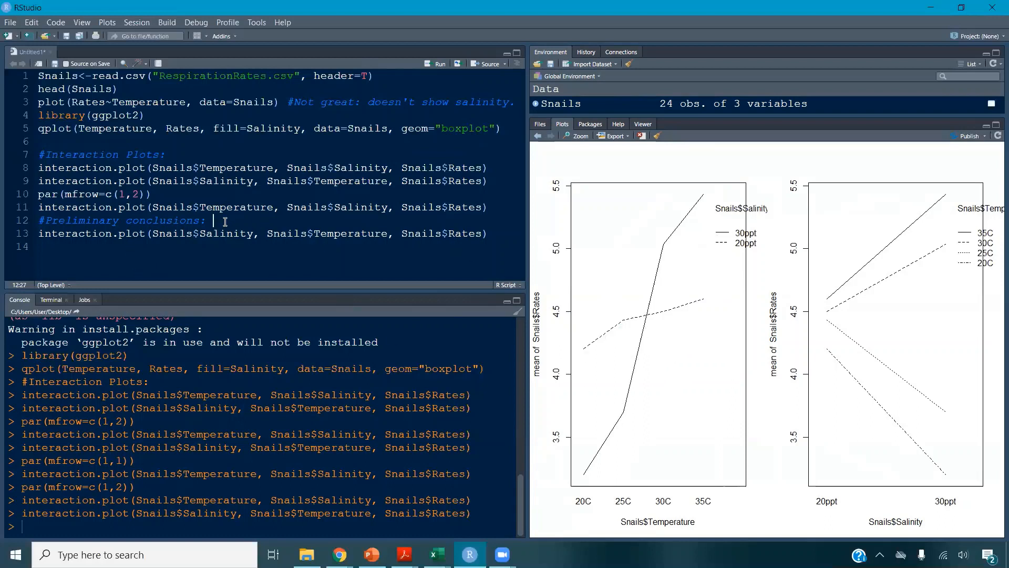
{"action": "type", "text": "igher salinity (30"}
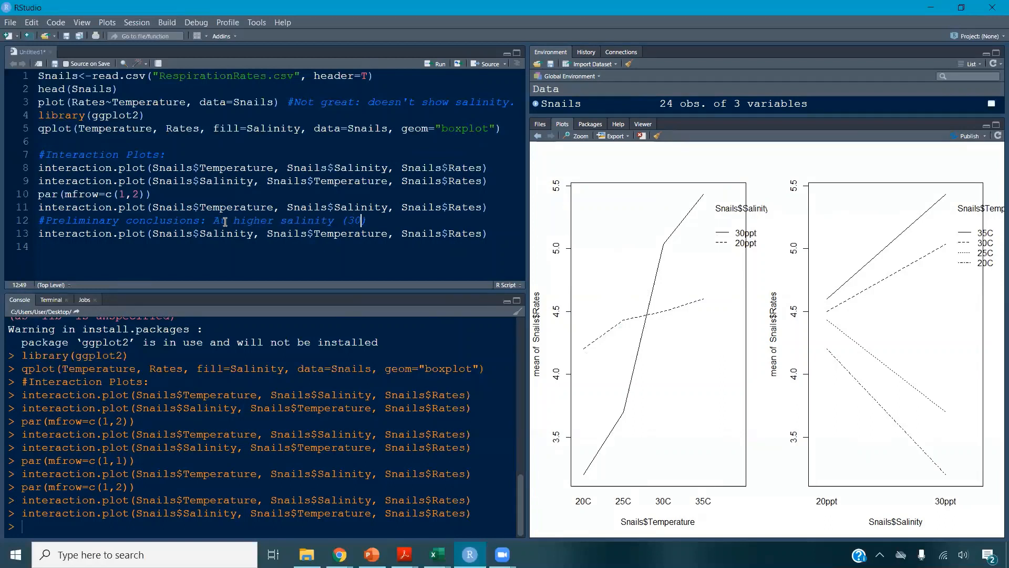
{"action": "type", "text": "ppt), the rates seem"}
- Continue the comment on line 13 with "#to increase as the temperature increases. At lower salinity (20ppt),"
{"action": "key", "text": "Return"}
{"action": "type", "text": "#t"}
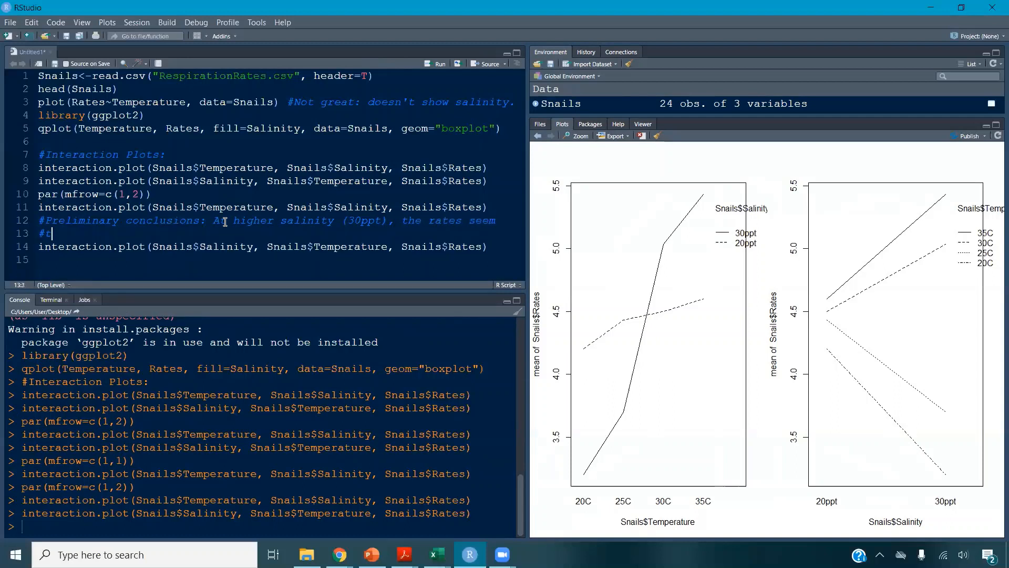
{"action": "type", "text": "o increase as the temperature inc"}
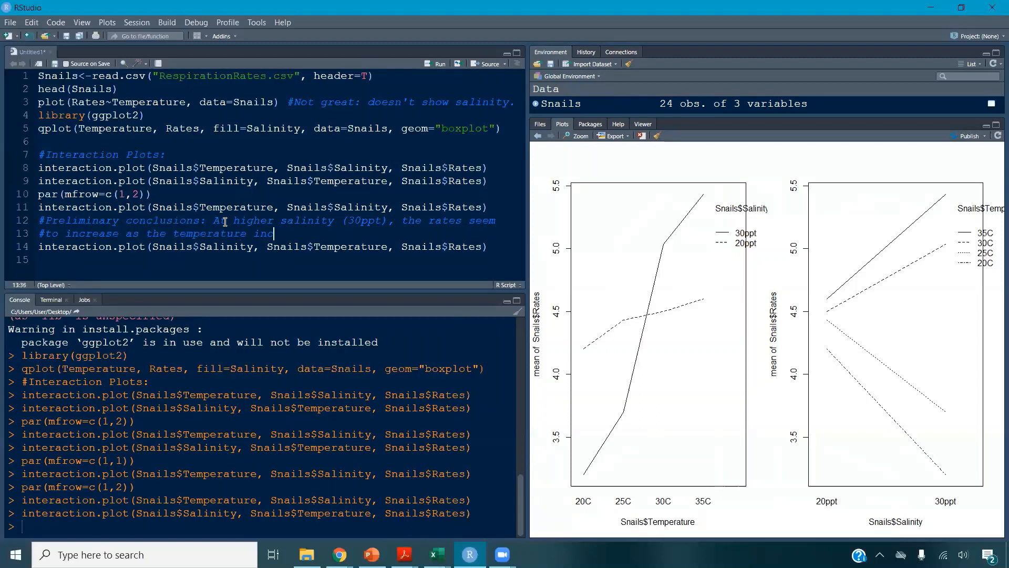
{"action": "type", "text": "reases. At lower s"}
{"action": "type", "text": "alinity (20ppt"}
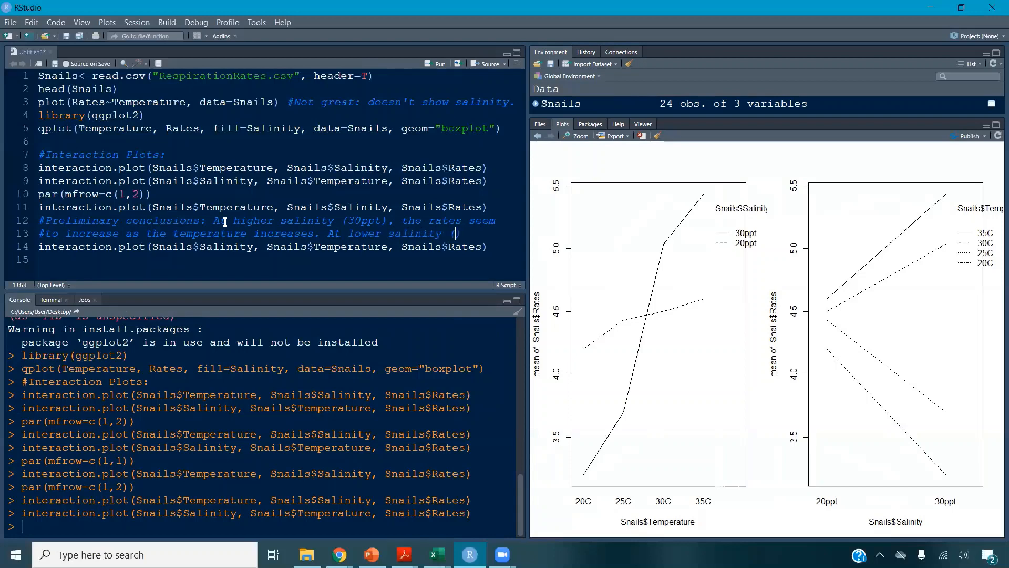
{"action": "type", "text": "),"}
- Finish the comment on lines 14 and 15 with "#the rates may increase a little bit, but not much with increasing" and "#temperature."
{"action": "key", "text": "Return"}
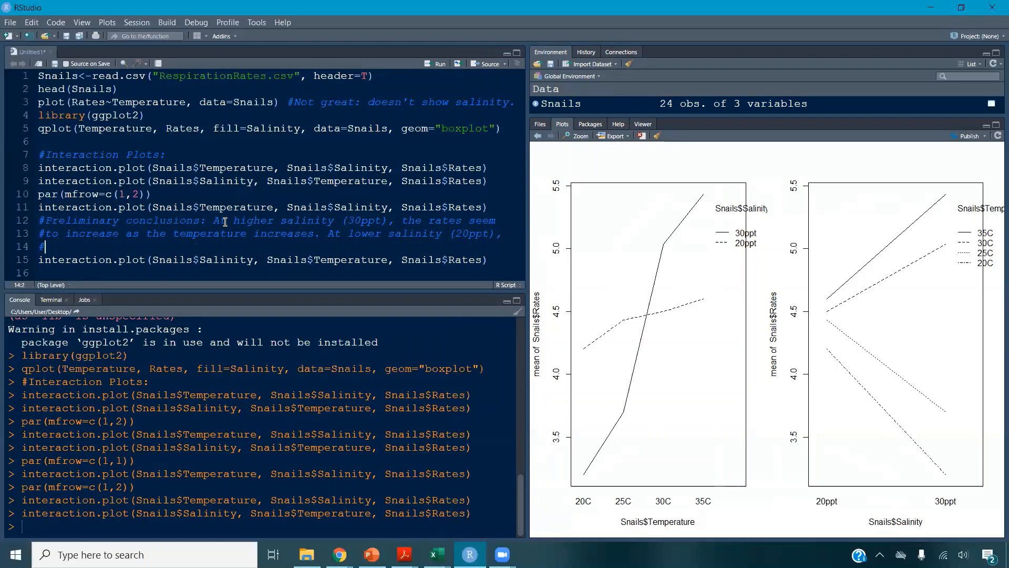
{"action": "type", "text": "#the rates may increase "}
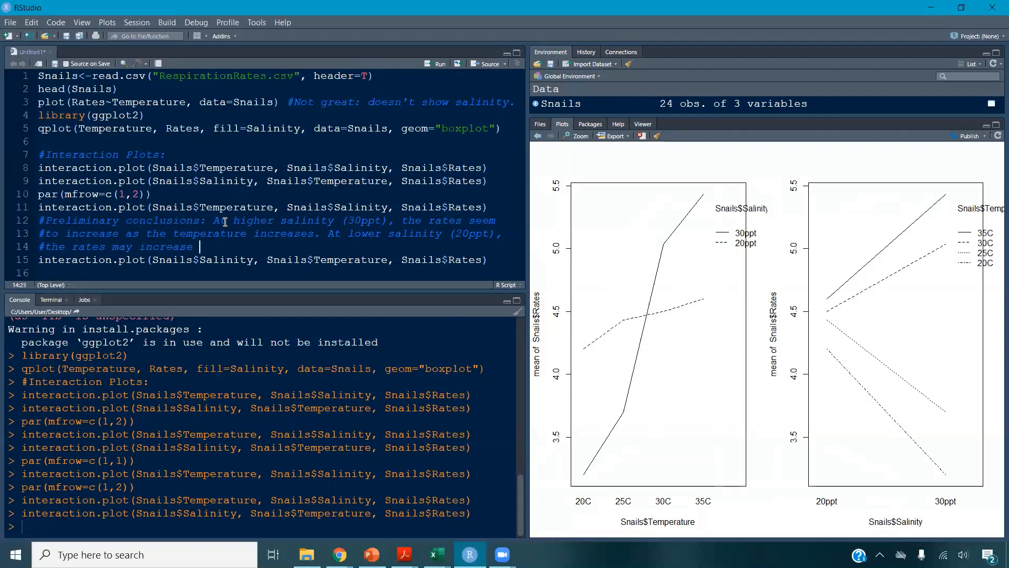
{"action": "type", "text": "a little bit,b"}
{"action": "key", "text": "BackSpace"}
{"action": "type", "text": "but not much with increasing"}
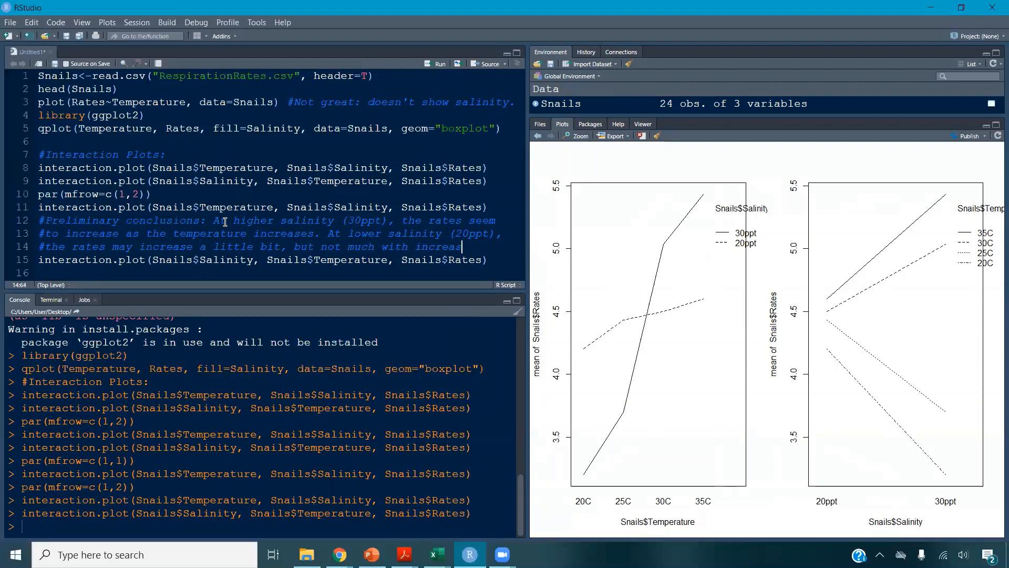
{"action": "key", "text": "Return"}
{"action": "type", "text": "#temperature."}
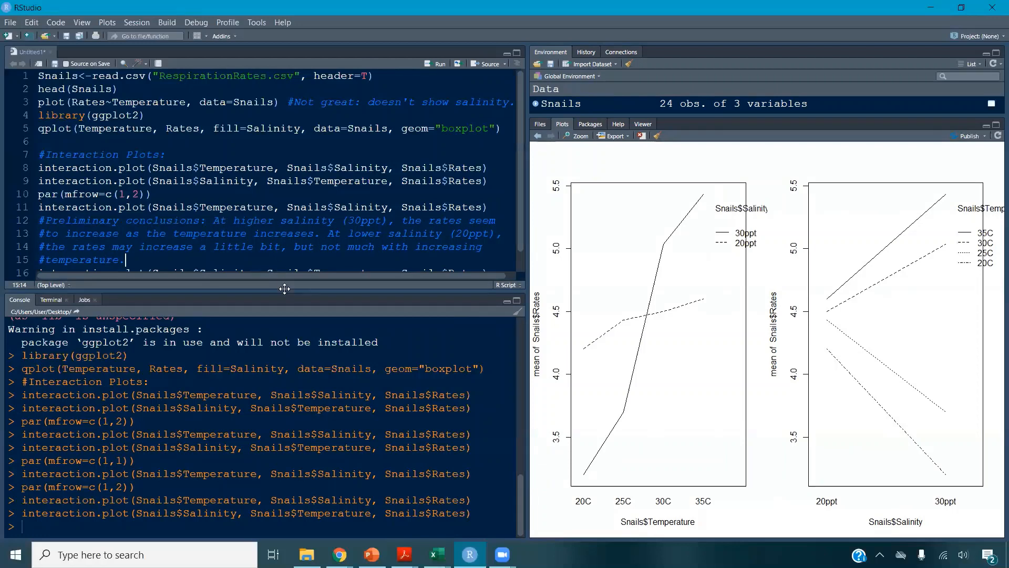
- Enlarge the script area and add a comment on line 17: "#Preliminatry conclusions: At 20ppt, there seems to be no difference"
{"action": "left_click_drag", "start_coordinate": [283, 291], "coordinate": [282, 306]}
{"action": "scroll", "coordinate": [341, 234], "scroll_direction": "down", "scroll_amount": 1}
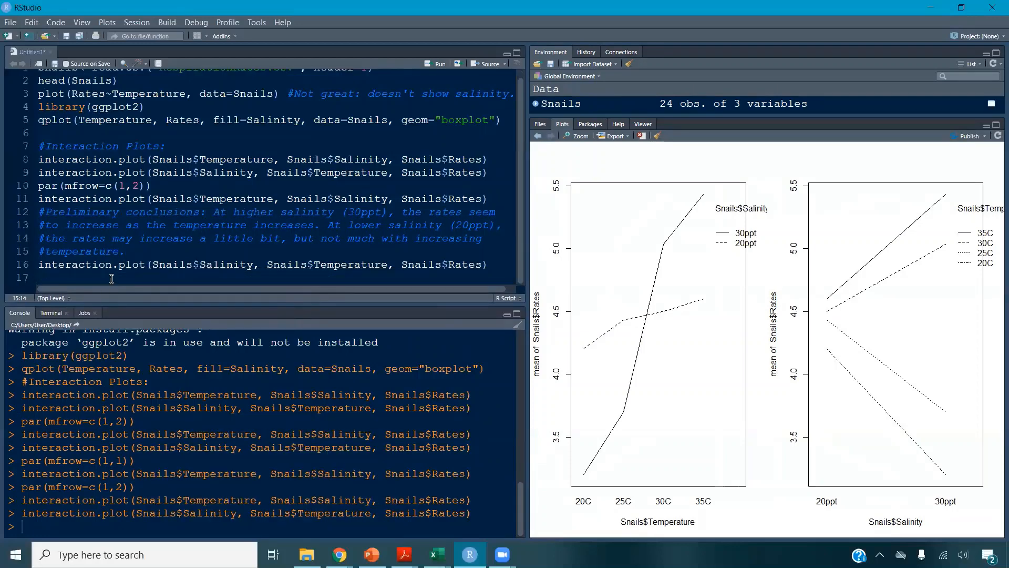
{"action": "left_click", "coordinate": [111, 278]}
{"action": "type", "text": "#Preliminatry conclusions: At 20ppt, there seems to be no difference"}
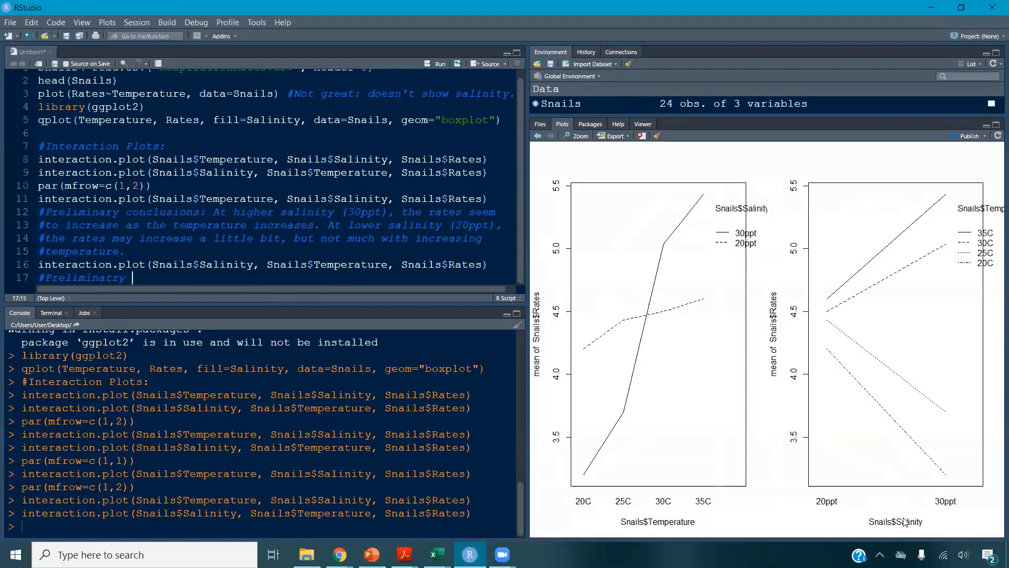
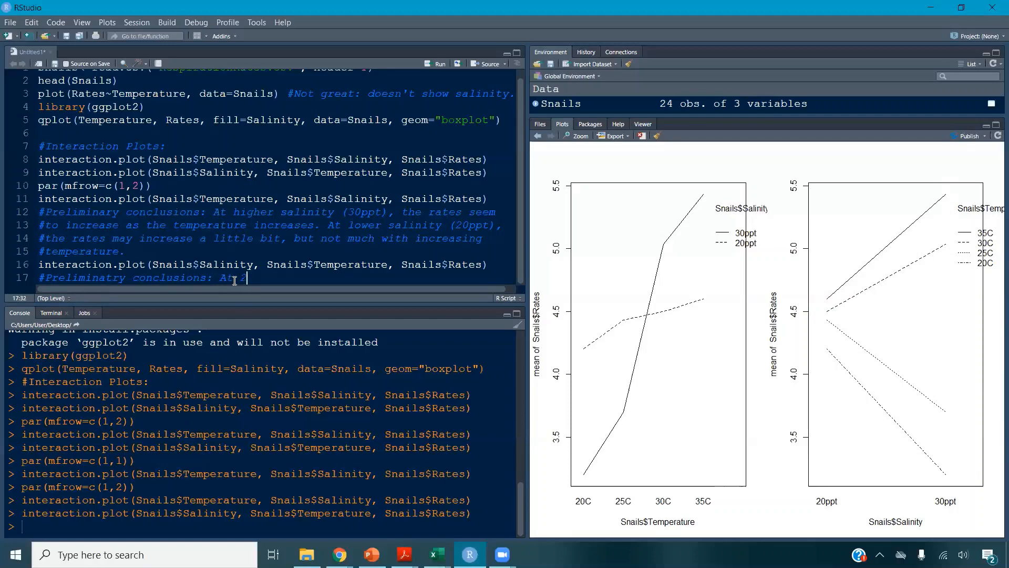
{"action": "type", "text": "0ppt, there seems to be no difference"}
- Continue the second conclusions comment on line 18 with "#in the respiration rates at all temperatures. At 30ppt, the lower"
{"action": "key", "text": "Return"}
{"action": "type", "text": "#"}
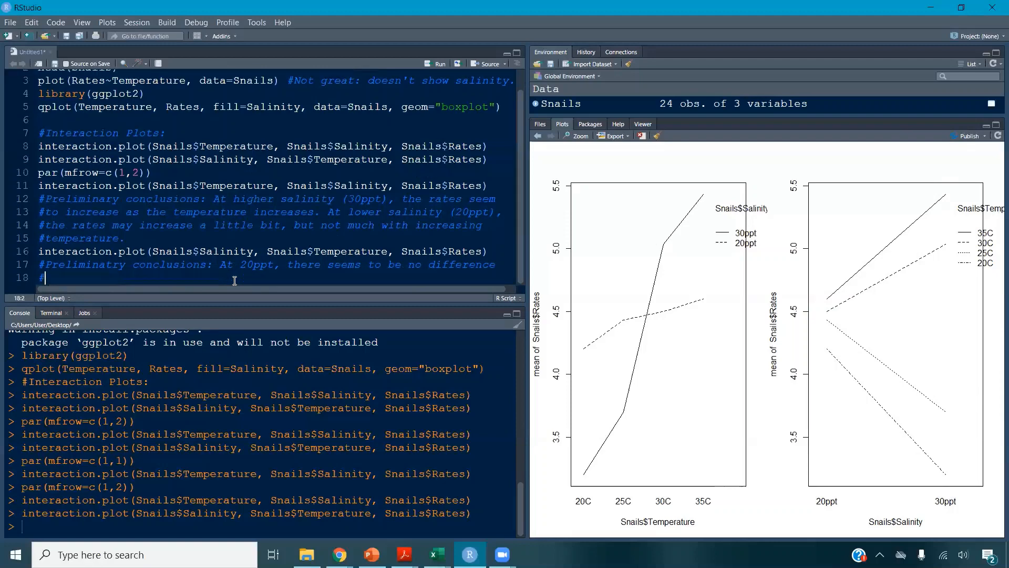
{"action": "type", "text": "in the respiration rate"}
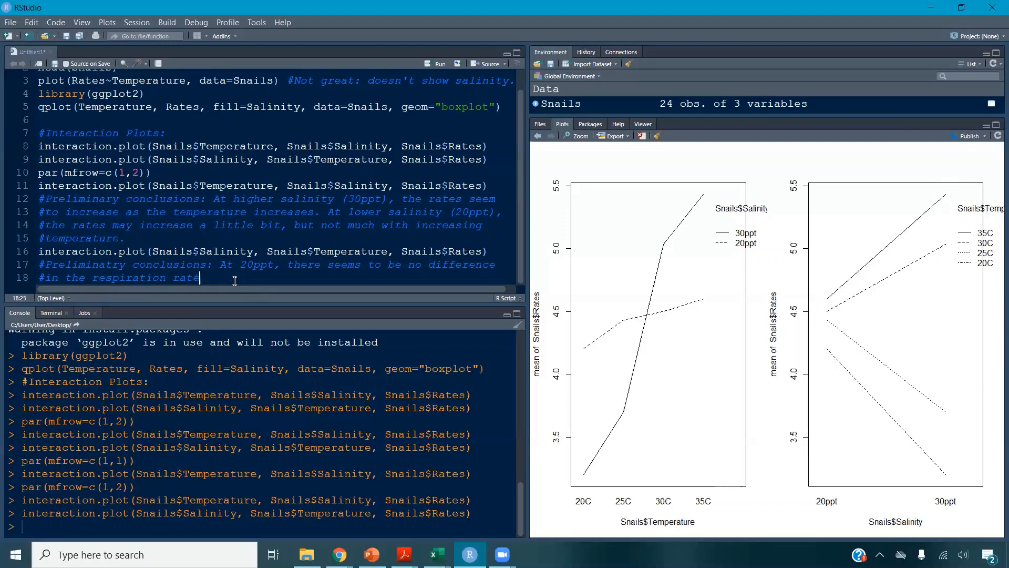
{"action": "type", "text": "s at all temperatures. At 30ppt, the lower"}
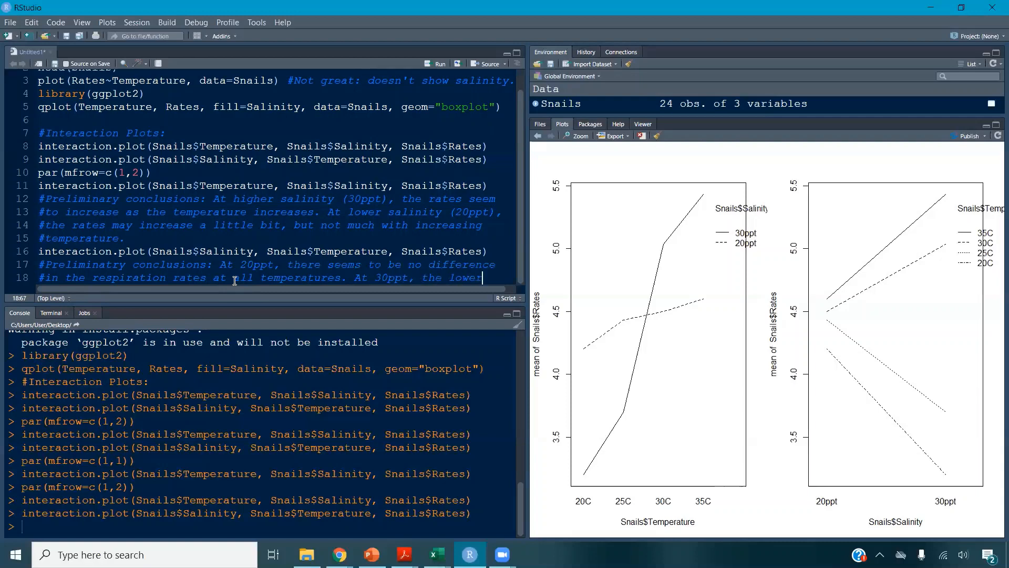
- Continue the second conclusions comment on line 19 with "#temperatures seems to have lower rates and higher temperatures seem"
{"action": "key", "text": "Return"}
{"action": "type", "text": "#t"}
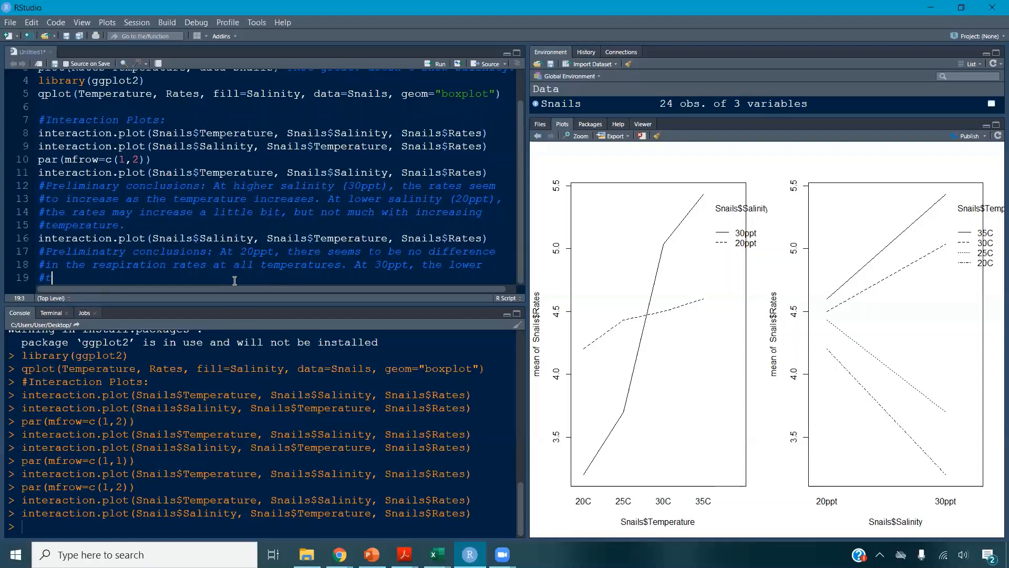
{"action": "type", "text": "emperatures seems to have lower ra"}
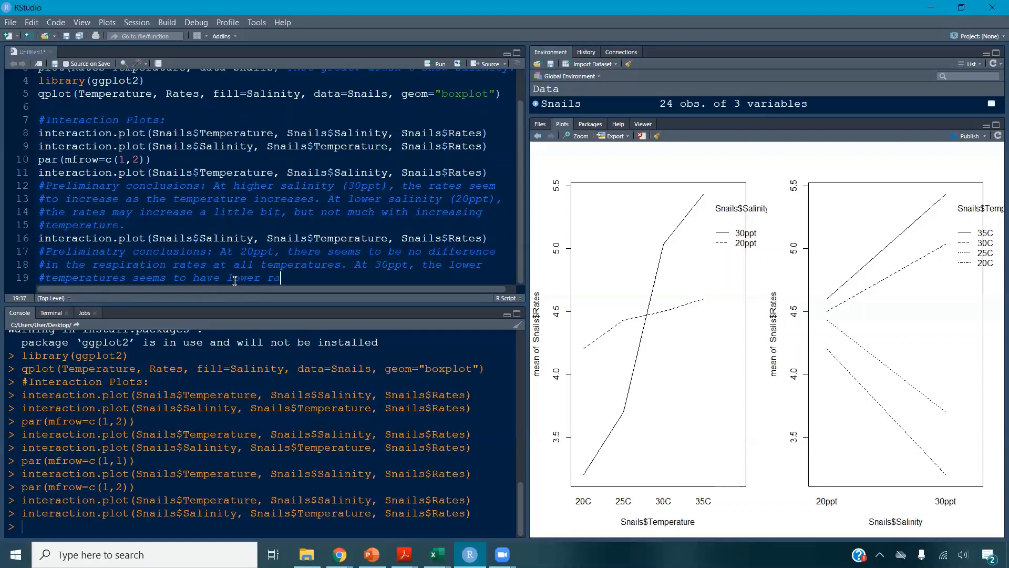
{"action": "type", "text": "tes and higher temperatures seem"}
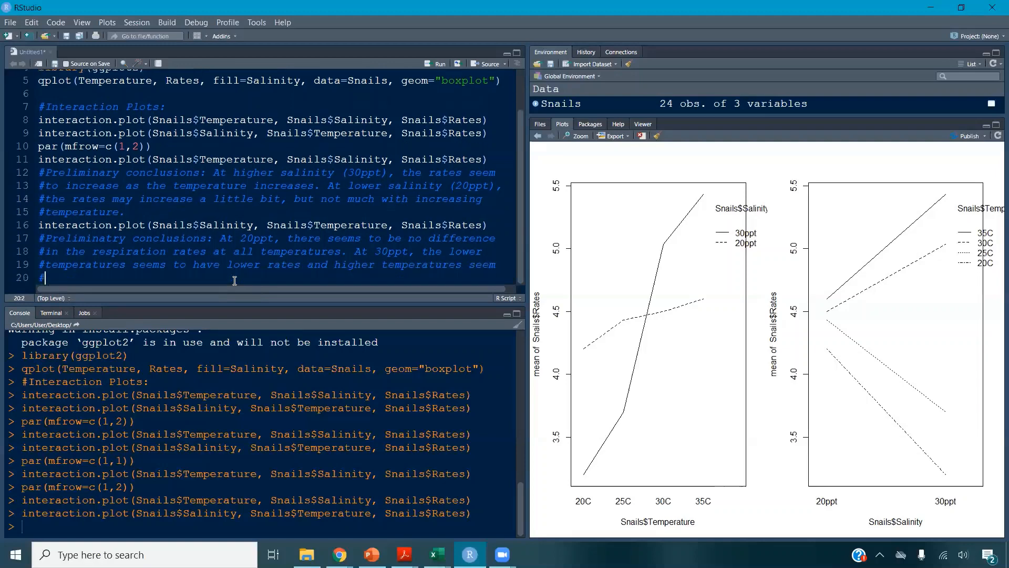
- Finish the conclusions comment on line 20 with "#to have higher rates." and leave a blank line below it
{"action": "key", "text": "Return"}
{"action": "type", "text": "#to heve higher rates."}
{"action": "key", "text": "Return"}
{"action": "key", "text": "Return"}
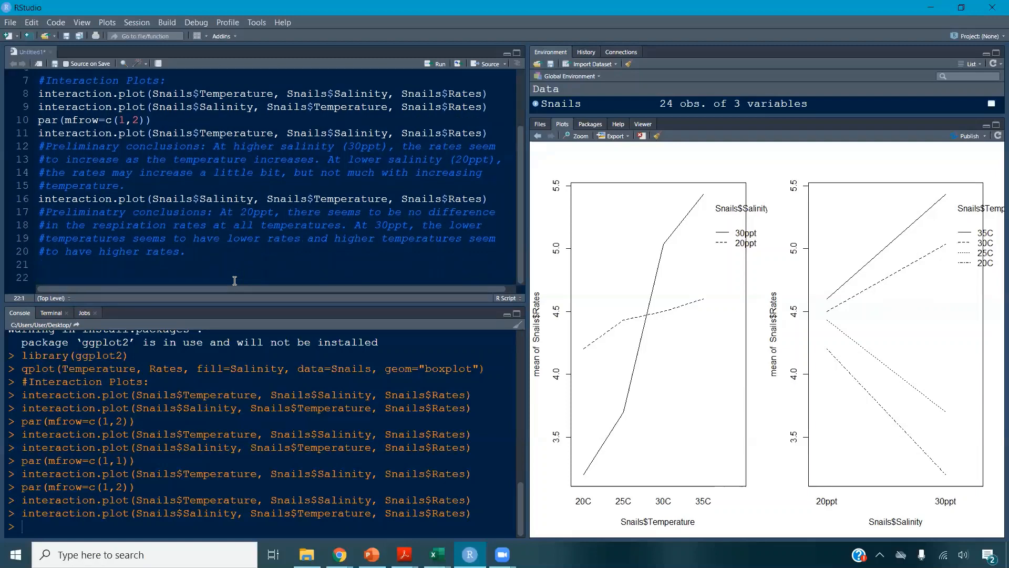
- Add the heading comment "#Levene's Test for equal variances:" on line 22 of the script
{"action": "type", "text": "#Levene's Test for equal variances"}
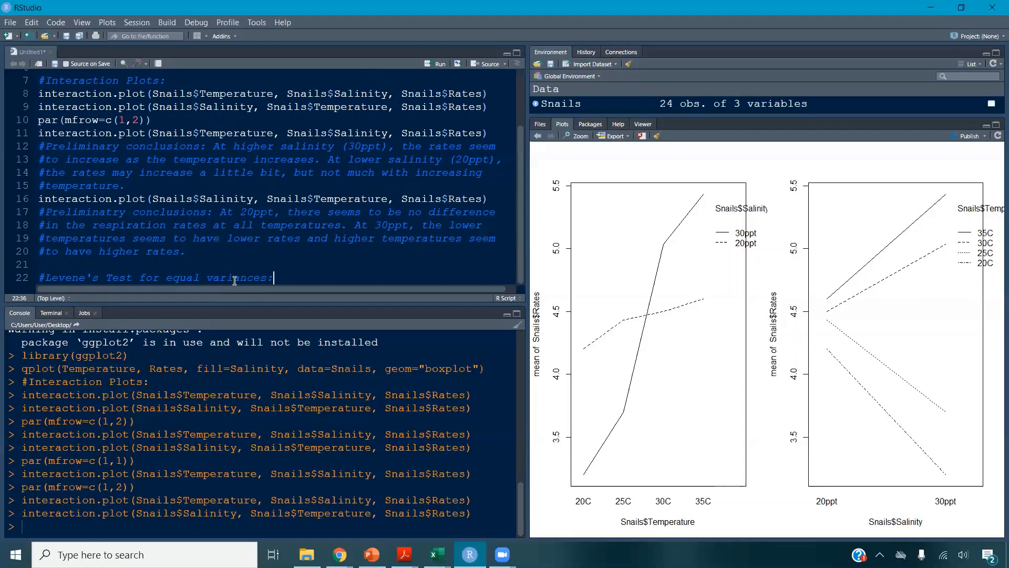
{"action": "type", "text": ":"}
{"action": "key", "text": "Return"}
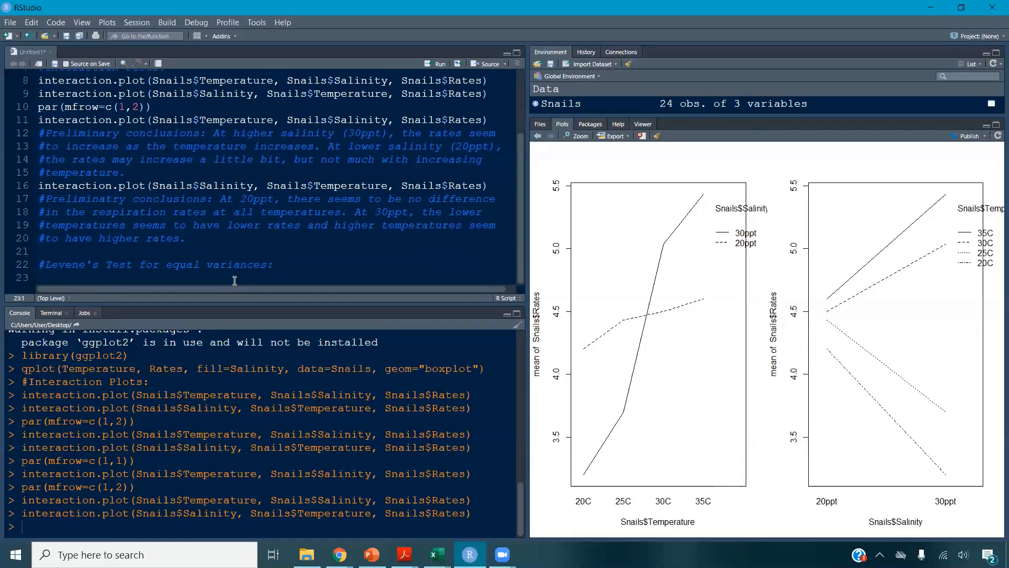
- Begin a Levene's test call with "leveneT", insert library(car) on the line above it, and run the library line
{"action": "type", "text": "leve"}
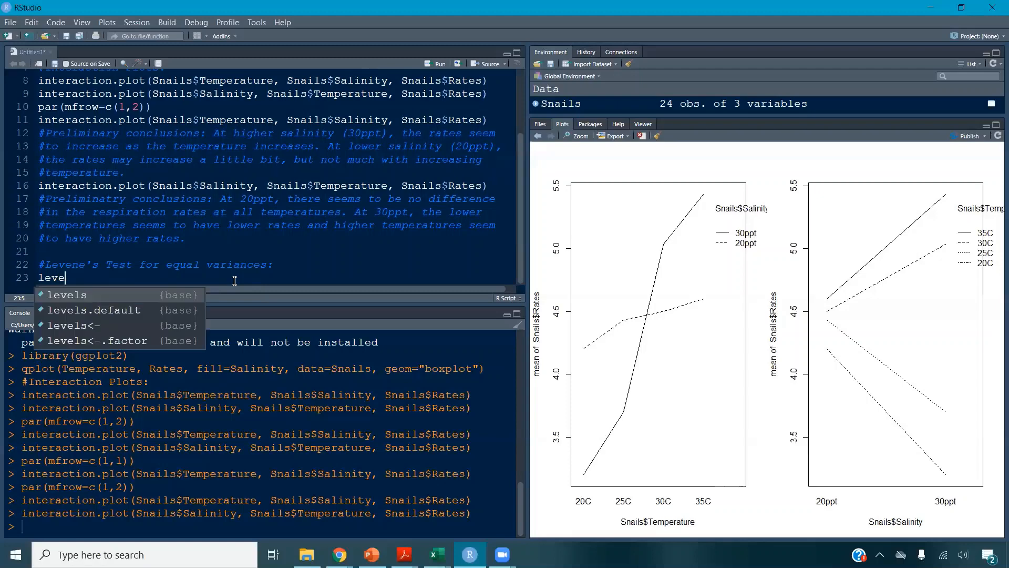
{"action": "type", "text": "neT"}
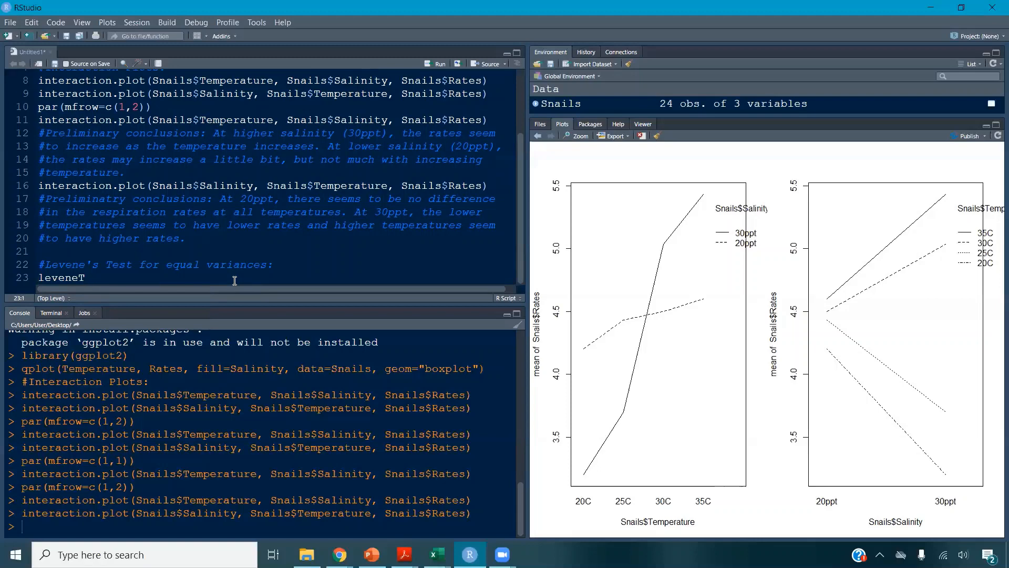
{"action": "key", "text": "Return"}
{"action": "key", "text": "Up"}
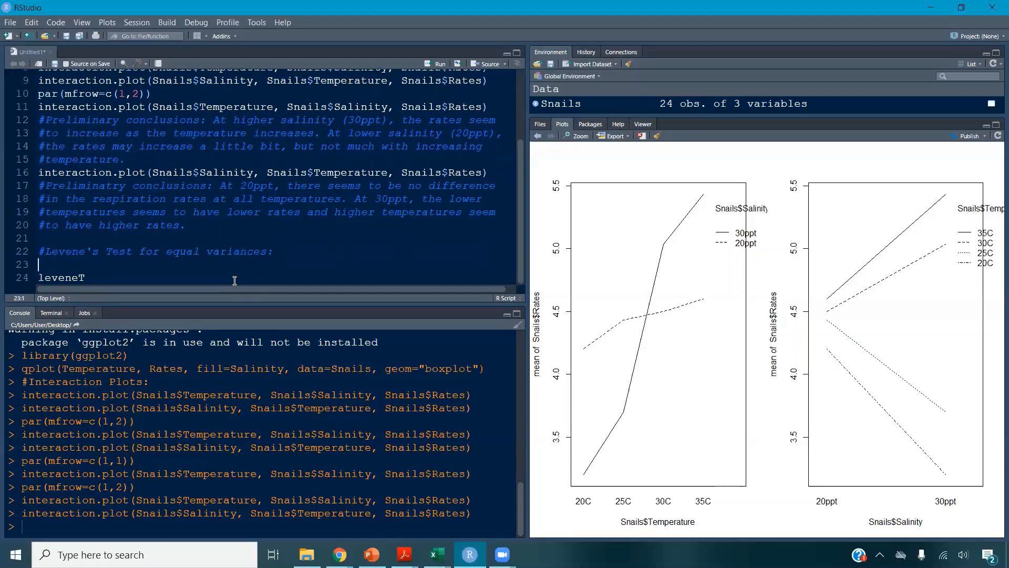
{"action": "type", "text": "librar"}
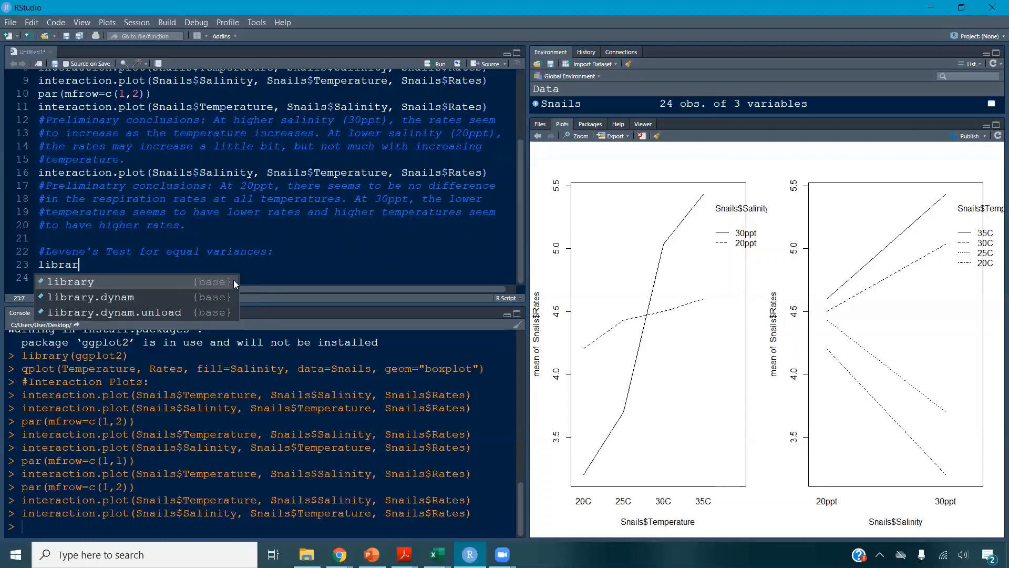
{"action": "type", "text": "y(ca"}
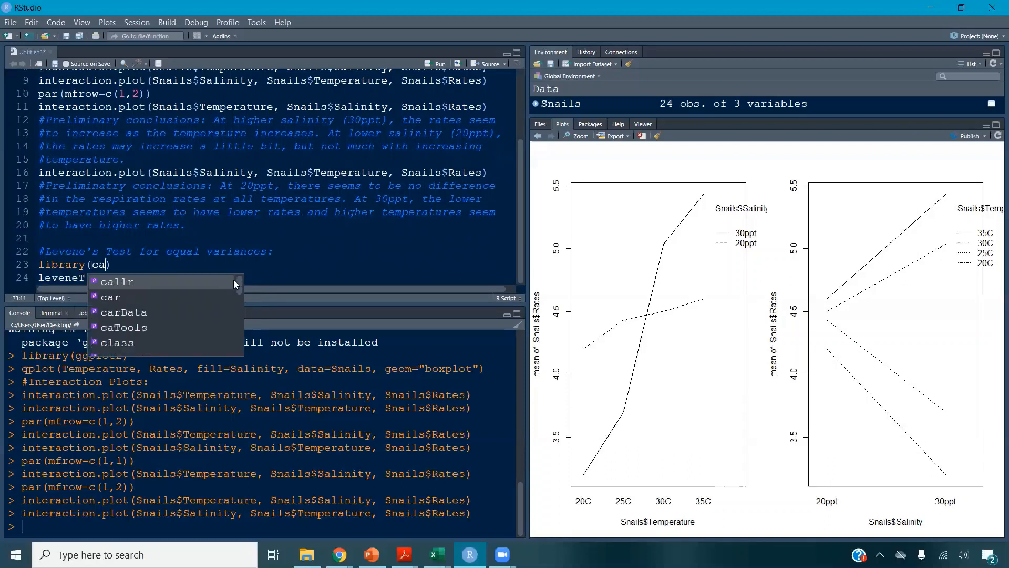
{"action": "type", "text": "r)"}
{"action": "key", "text": "ctrl+Return"}
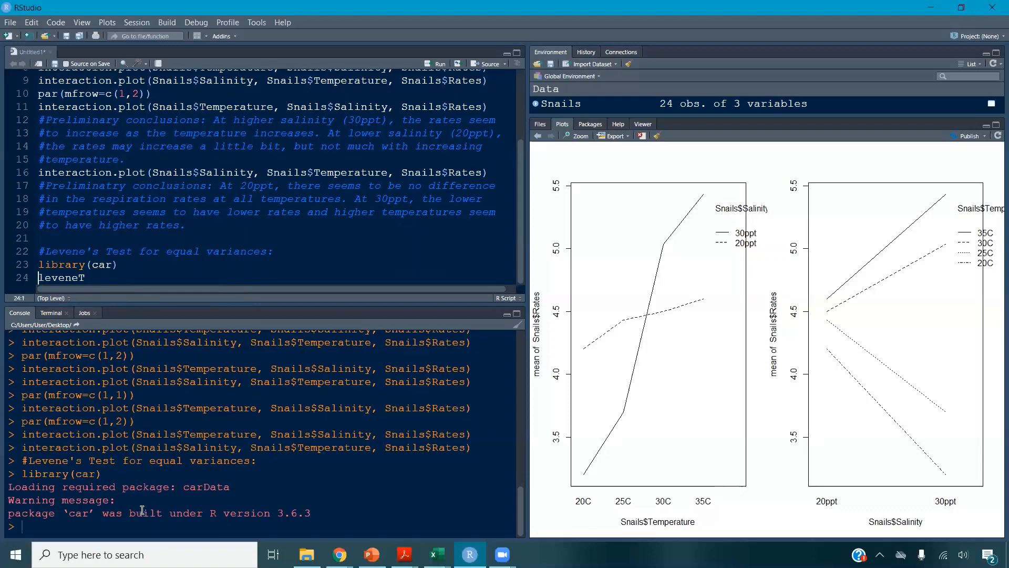
{"action": "type", "text": "install"}
{"action": "key", "text": "Tab"}
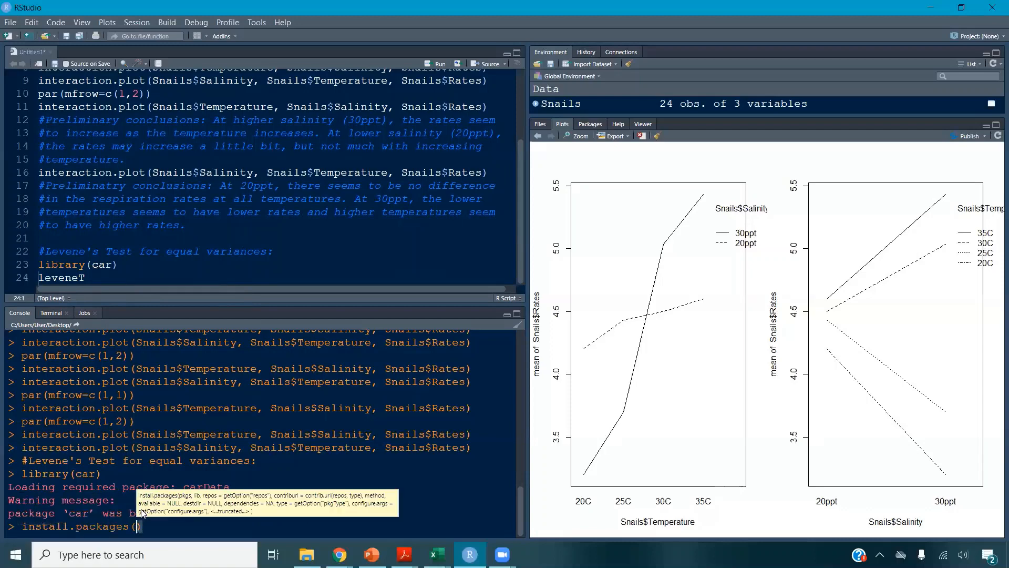
{"action": "type", "text": "\"car"}
{"action": "left_click_drag", "start_coordinate": [178, 522], "coordinate": [34, 513]}
{"action": "key", "text": "ctrl+x"}
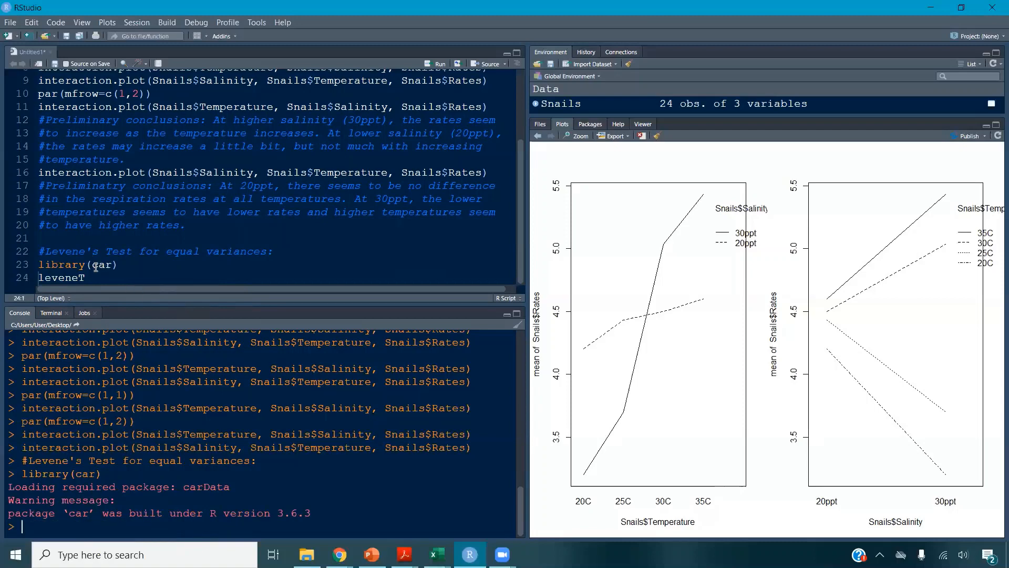
- Complete the function name on line 24 as leveneTest and enter Snails$Rates~ as the response side of its formula
{"action": "left_click", "coordinate": [58, 266]}
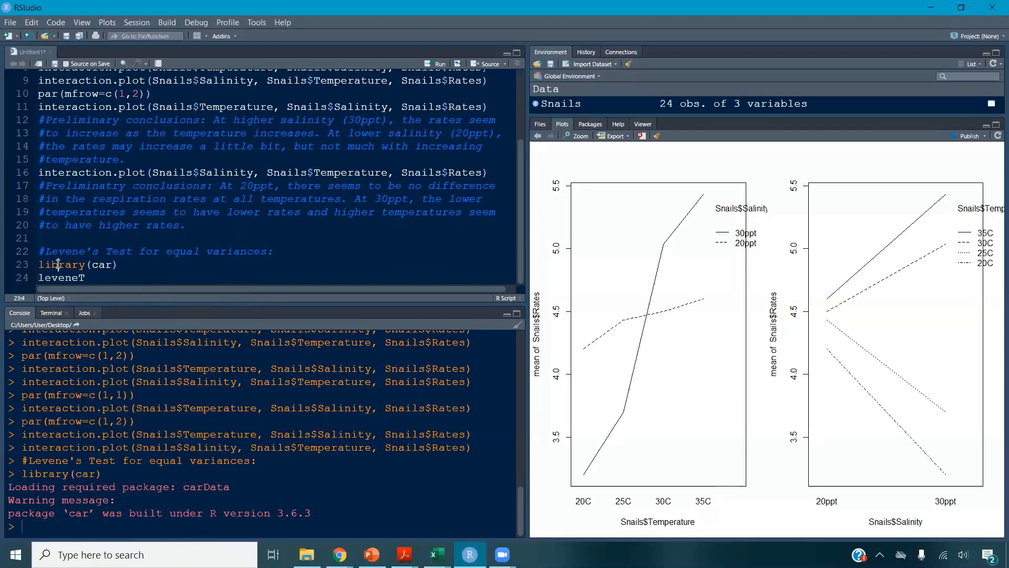
{"action": "left_click", "coordinate": [93, 280]}
{"action": "type", "text": "e"}
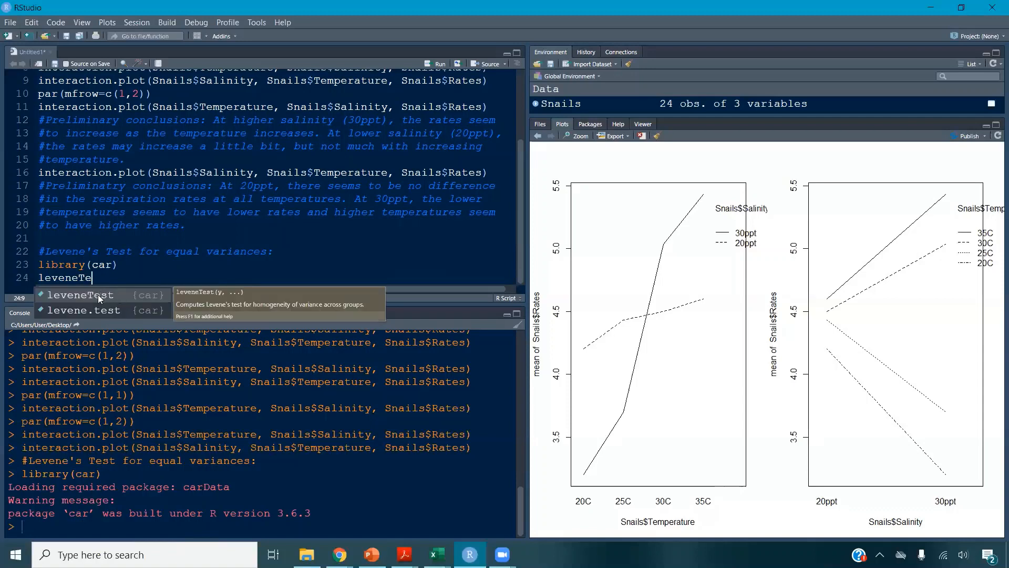
{"action": "left_click", "coordinate": [99, 296]}
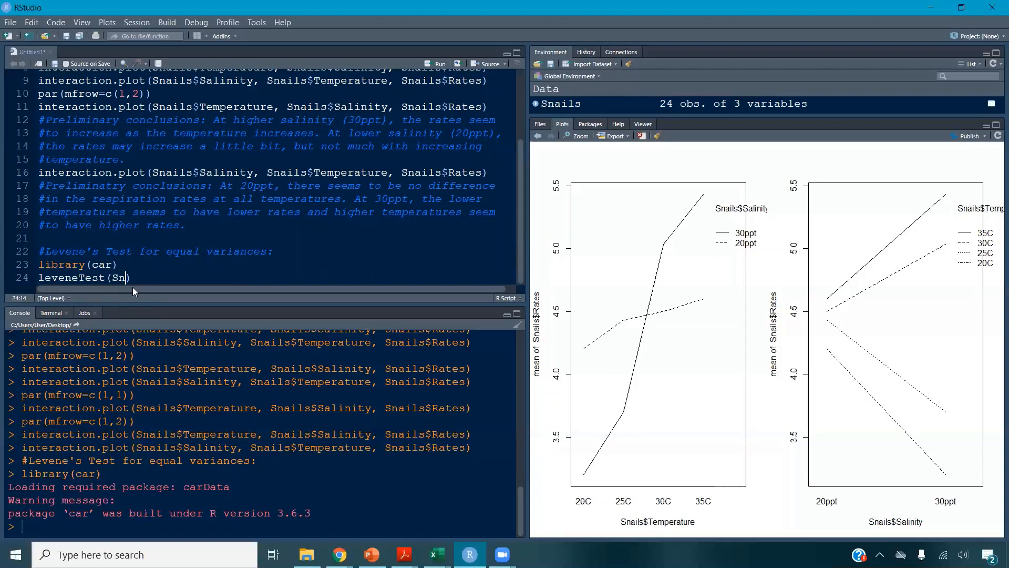
{"action": "type", "text": "ails$R"}
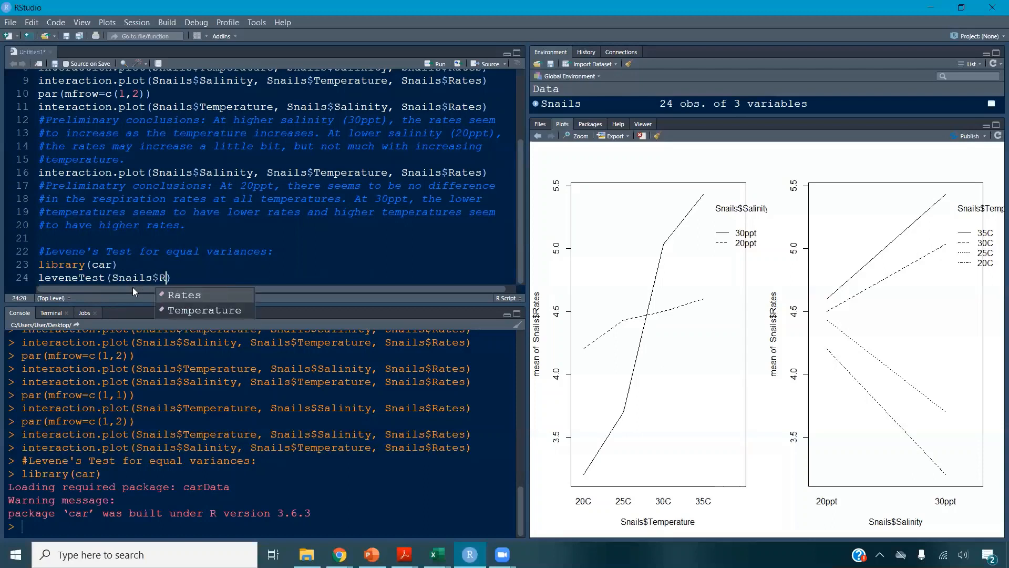
{"action": "key", "text": "Tab"}
{"action": "type", "text": "~"}
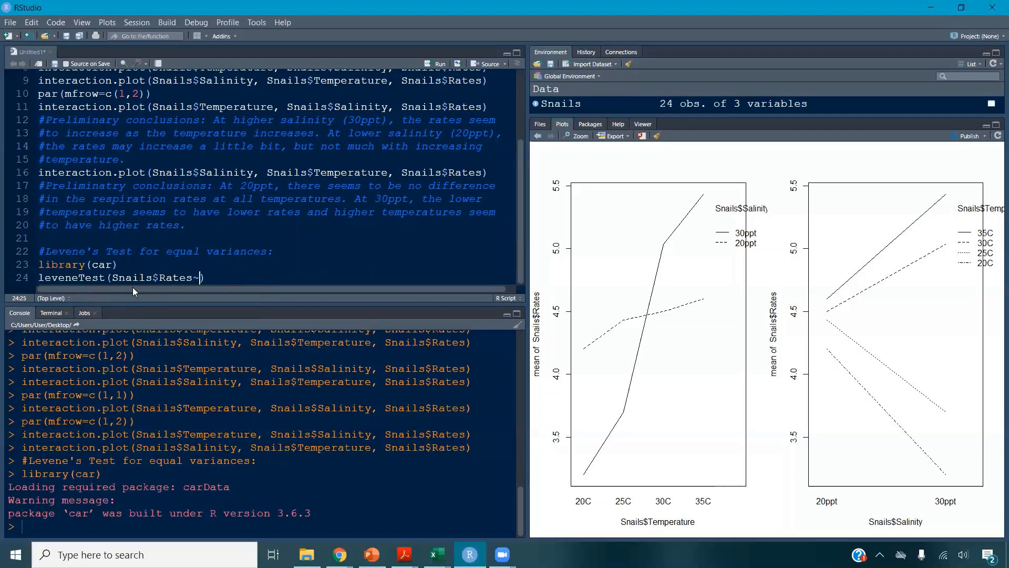
- Complete the leveneTest formula with Snails$Salinity*Snails$Temperature and run the test
{"action": "type", "text": "Snails$S"}
{"action": "key", "text": "Tab"}
{"action": "type", "text": "*"}
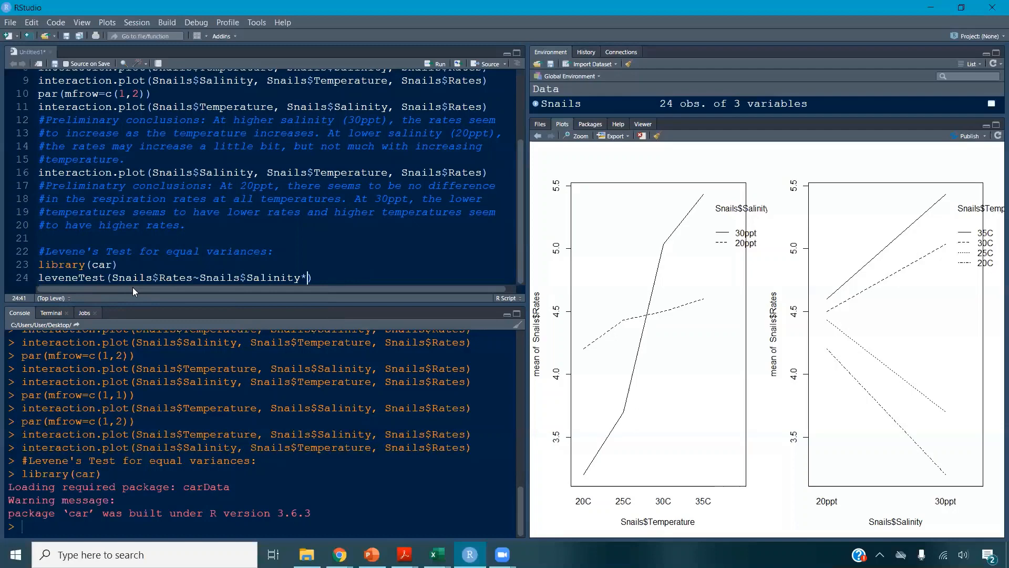
{"action": "type", "text": "Snails"}
{"action": "type", "text": "$Temperature"}
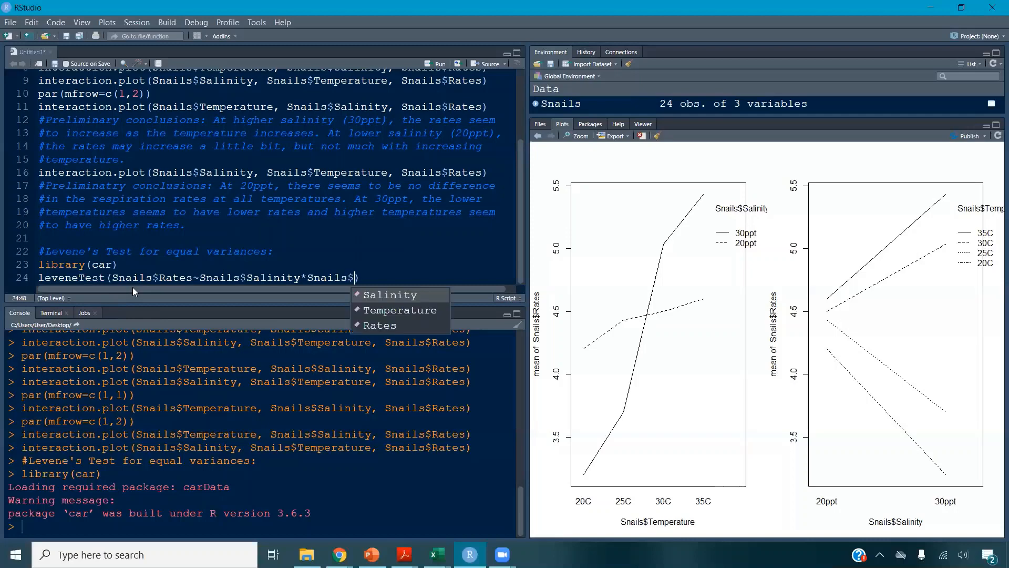
{"action": "key", "text": "ctrl+Return"}
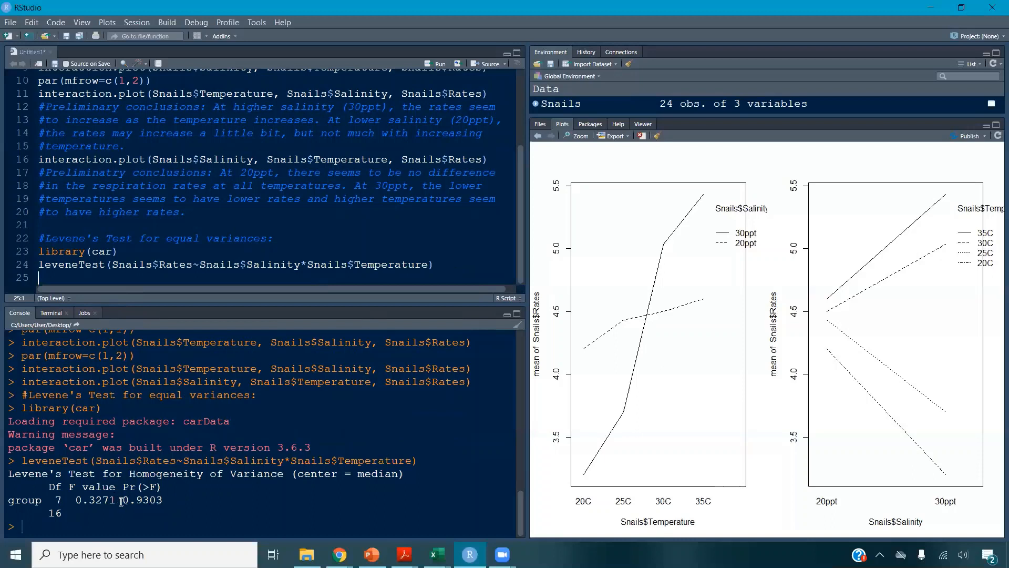
- Highlight the p-value in the Levene's test output and add "#Accept the null hypothesis that the variances are equal." on line 25
{"action": "left_click_drag", "start_coordinate": [122, 502], "coordinate": [166, 503]}
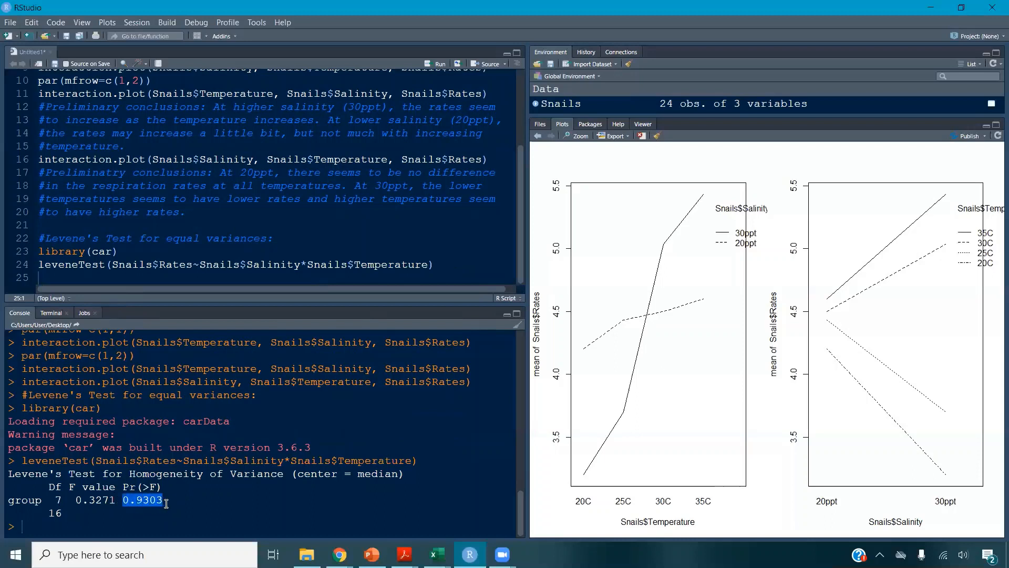
{"action": "left_click", "coordinate": [63, 281]}
{"action": "type", "text": "#Ac"}
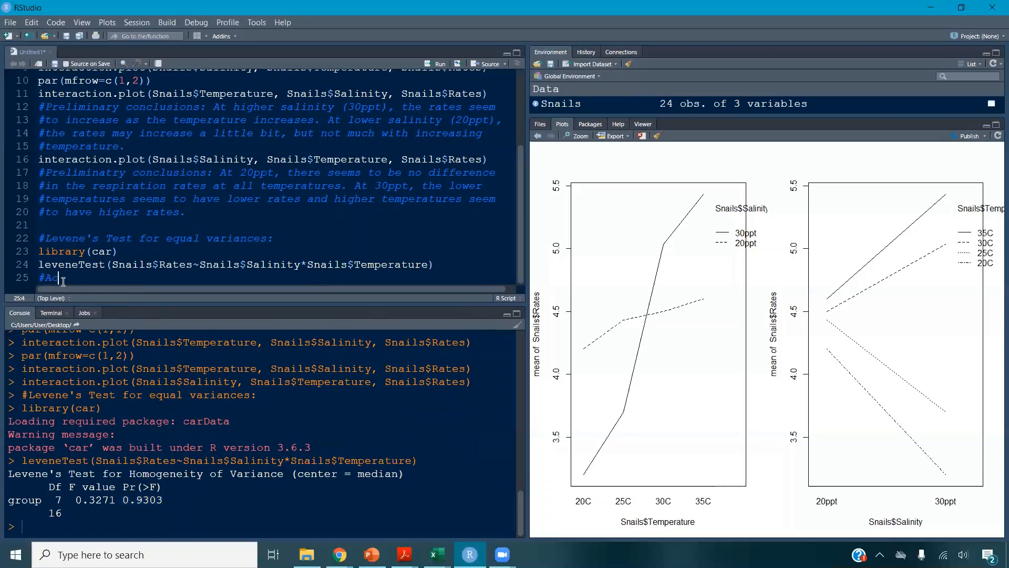
{"action": "type", "text": "cept the null hypothesis the"}
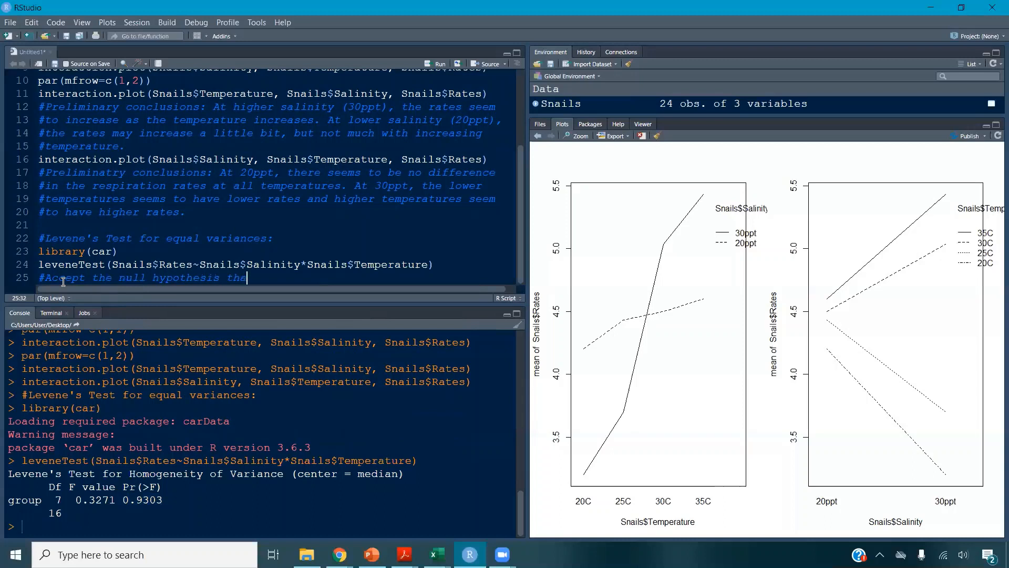
{"action": "key", "text": "BackSpace"}
{"action": "type", "text": "at the variances are equal."}
{"action": "key", "text": "Return"}
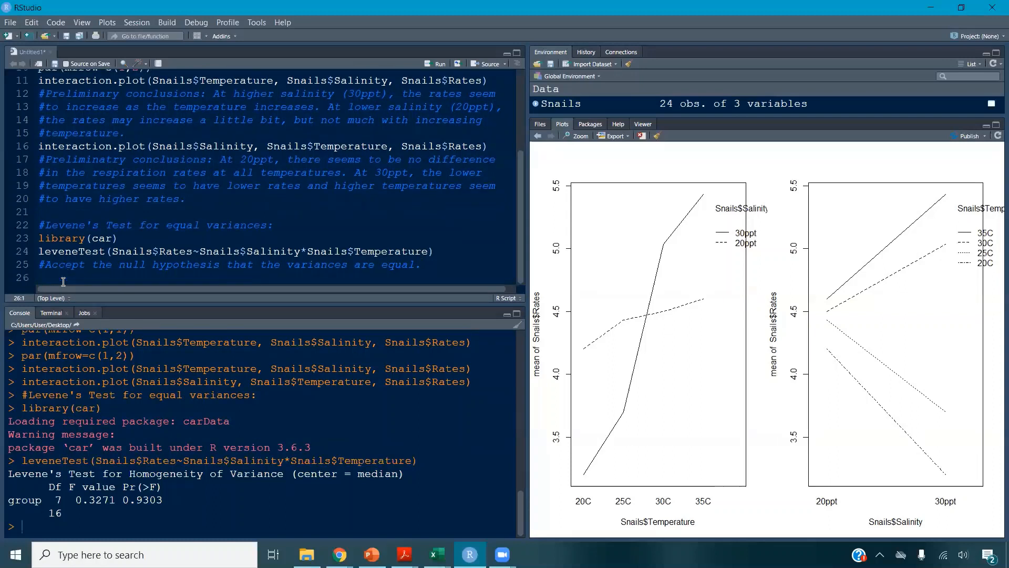
- Leave a blank line and add the heading comment "#Run the ANOVA analysis." on line 27
{"action": "key", "text": "Return"}
{"action": "type", "text": "#Run the ANC"}
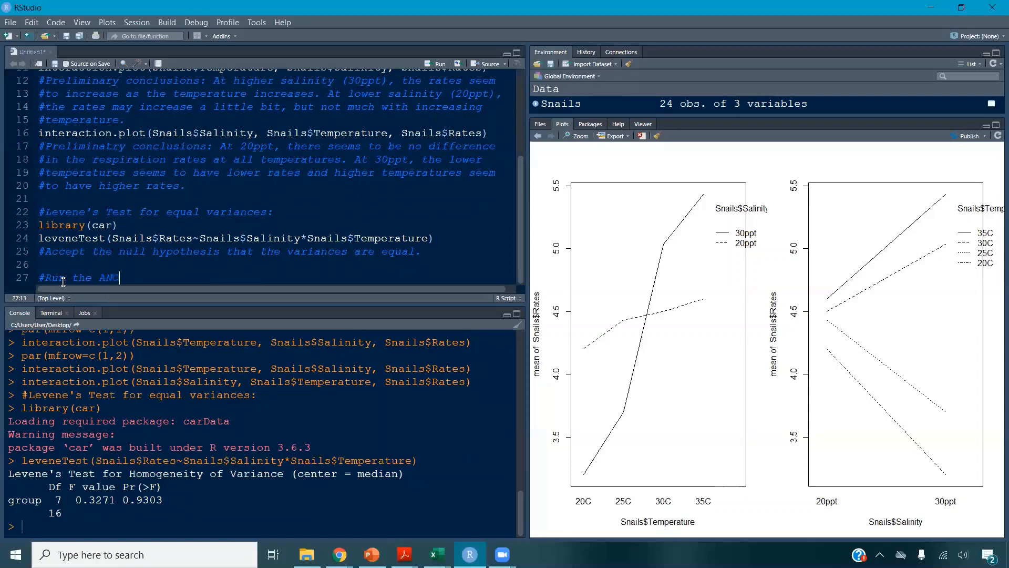
{"action": "key", "text": "BackSpace"}
{"action": "type", "text": "OVA analysis."}
{"action": "key", "text": "Return"}
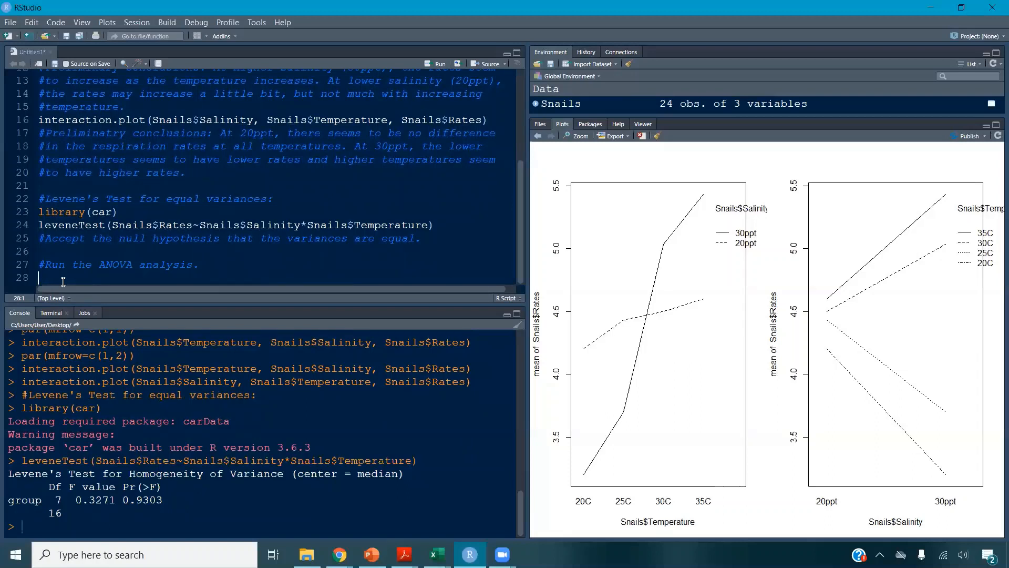
- Add an aov() call on line 28, reusing the formula Snails$Rates~Snails$Salinity*Snails$Temperature from the Levene's test, and run it
{"action": "type", "text": "aov("}
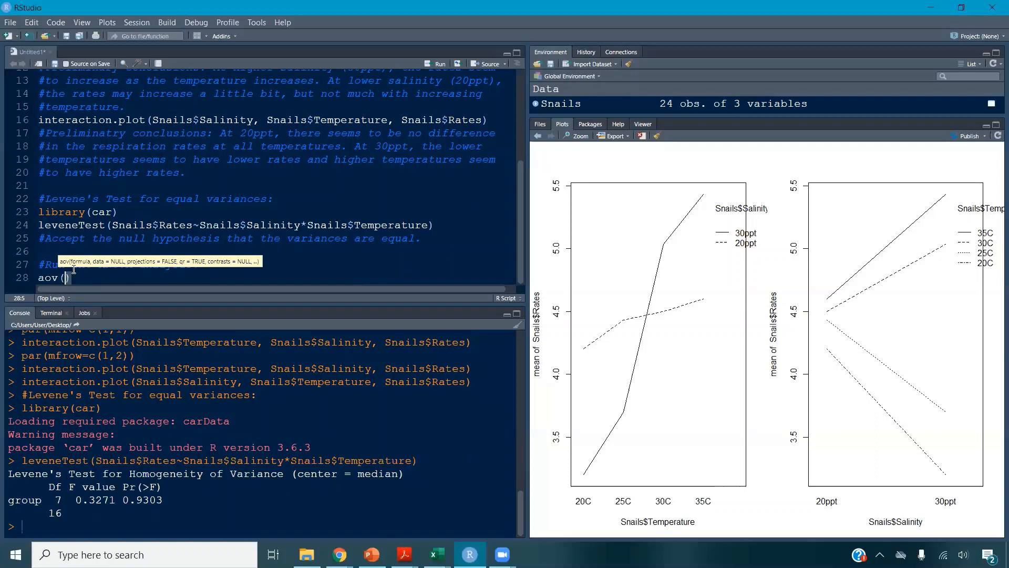
{"action": "left_click_drag", "start_coordinate": [199, 232], "coordinate": [424, 231]}
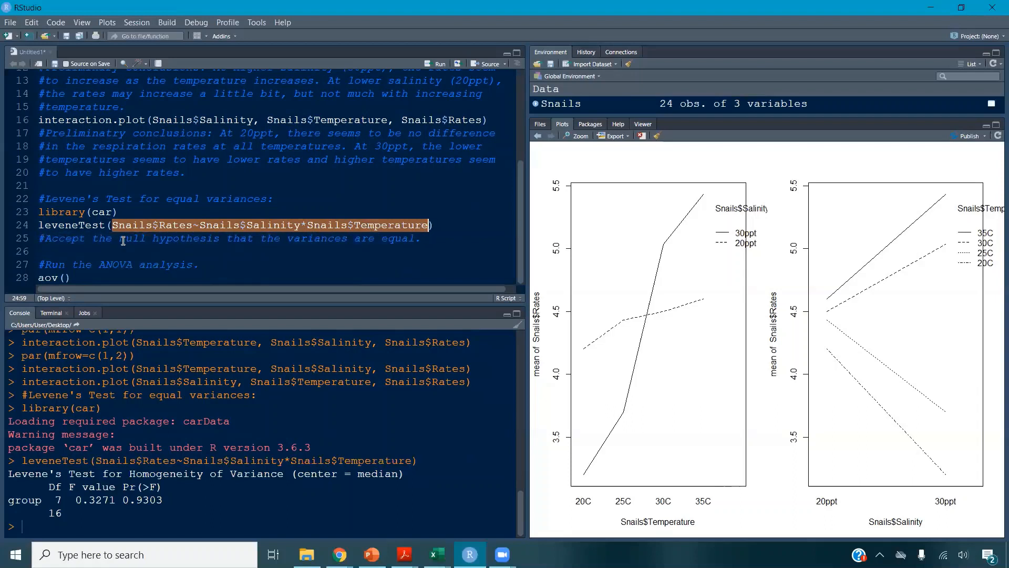
{"action": "left_click", "coordinate": [65, 279]}
{"action": "key", "text": "ctrl+v"}
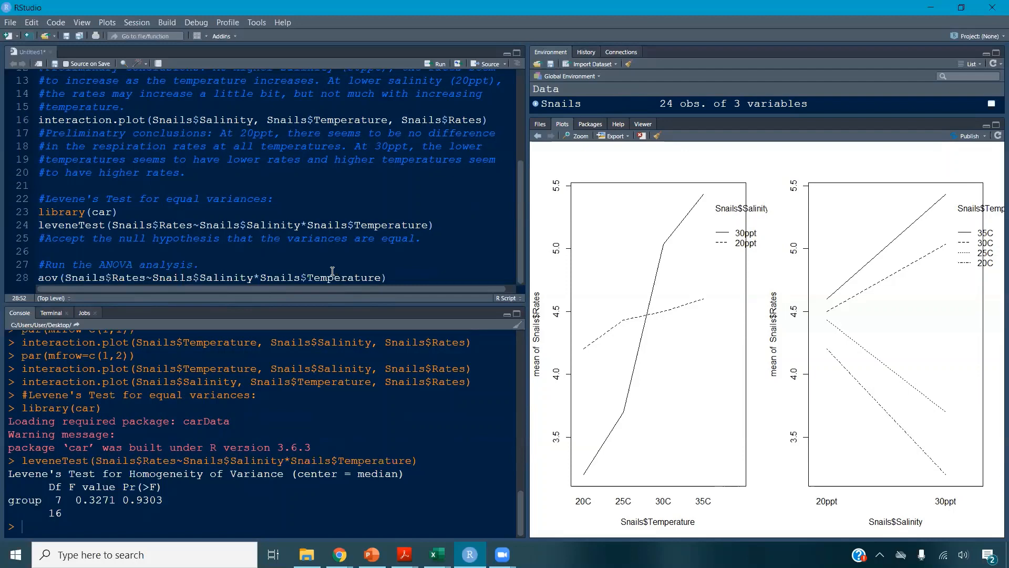
{"action": "key", "text": "ctrl+Return"}
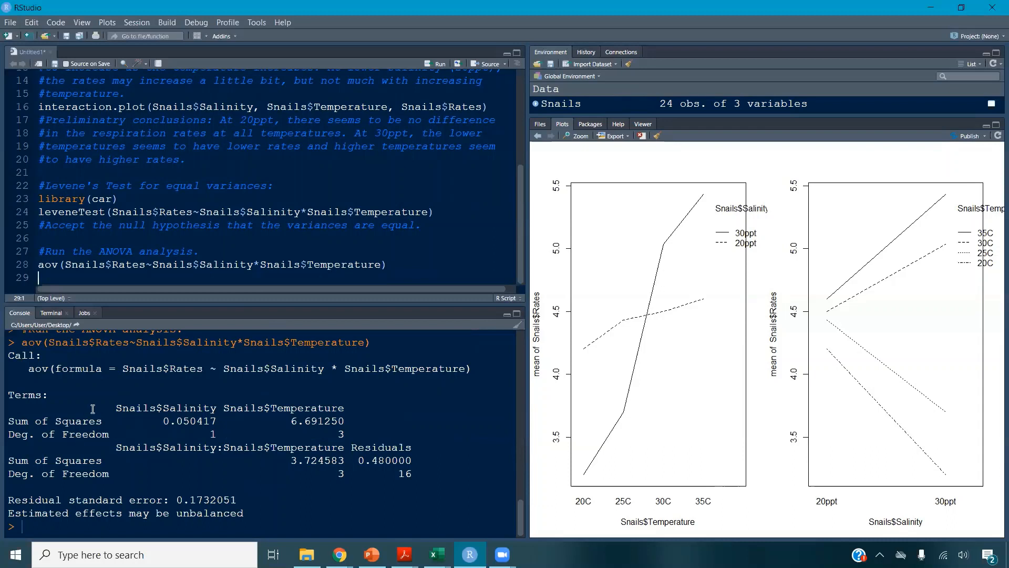
- Assign the aov() call on line 28 to an object named Results and rerun the line
{"action": "left_click_drag", "start_coordinate": [38, 266], "coordinate": [400, 265]}
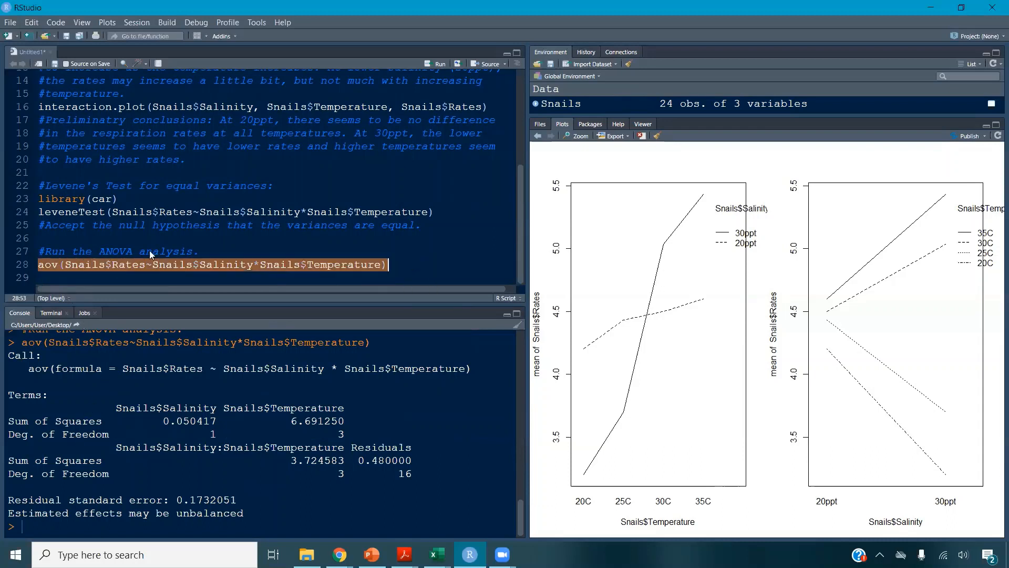
{"action": "left_click", "coordinate": [39, 265]}
{"action": "type", "text": "Results<-"}
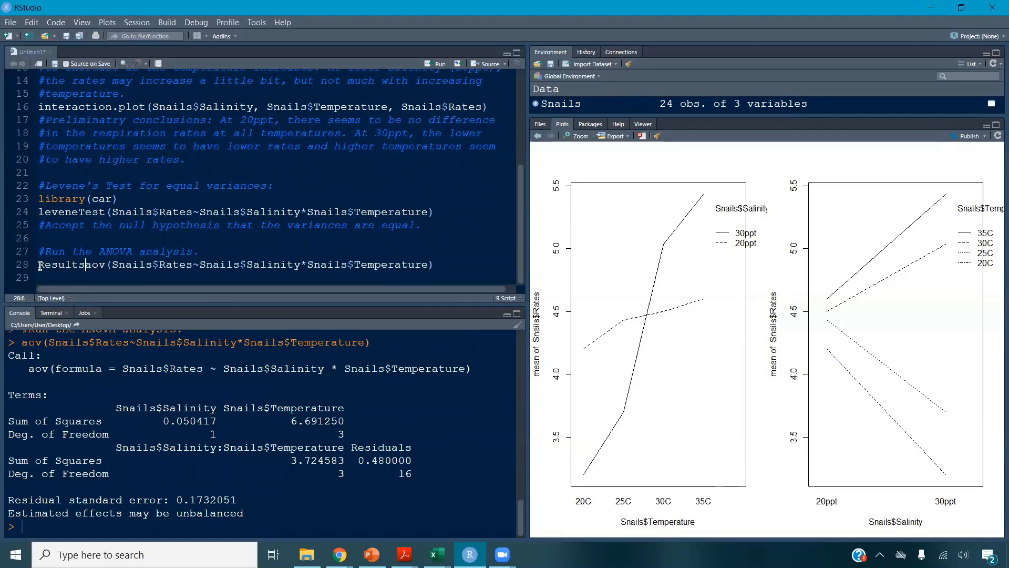
{"action": "key", "text": "ctrl+Return"}
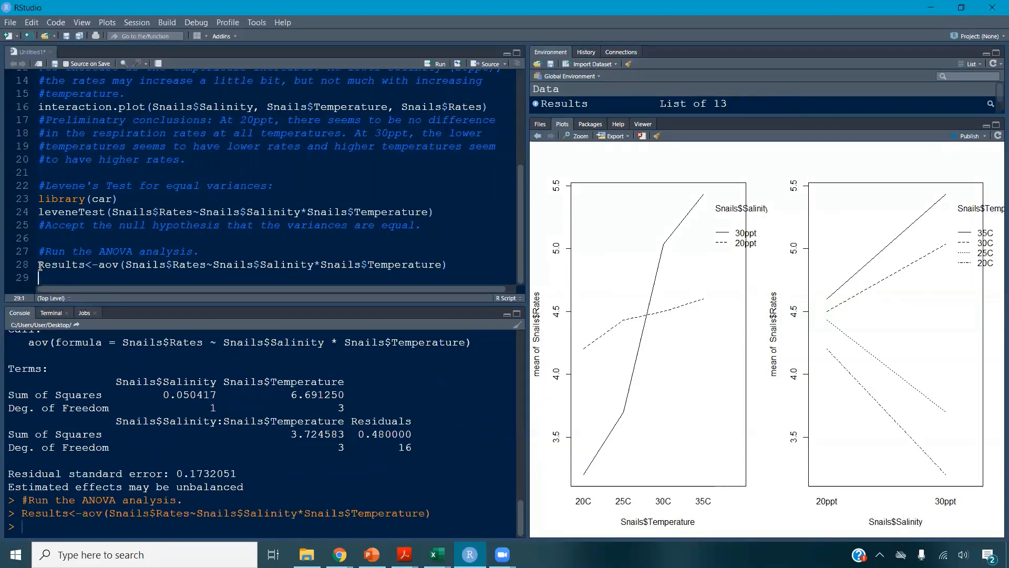
- Add and run summary(Results) on line 29, and on line 30 a summary() wrapping the aov() call copied from line 28
{"action": "type", "text": "summary(Results"}
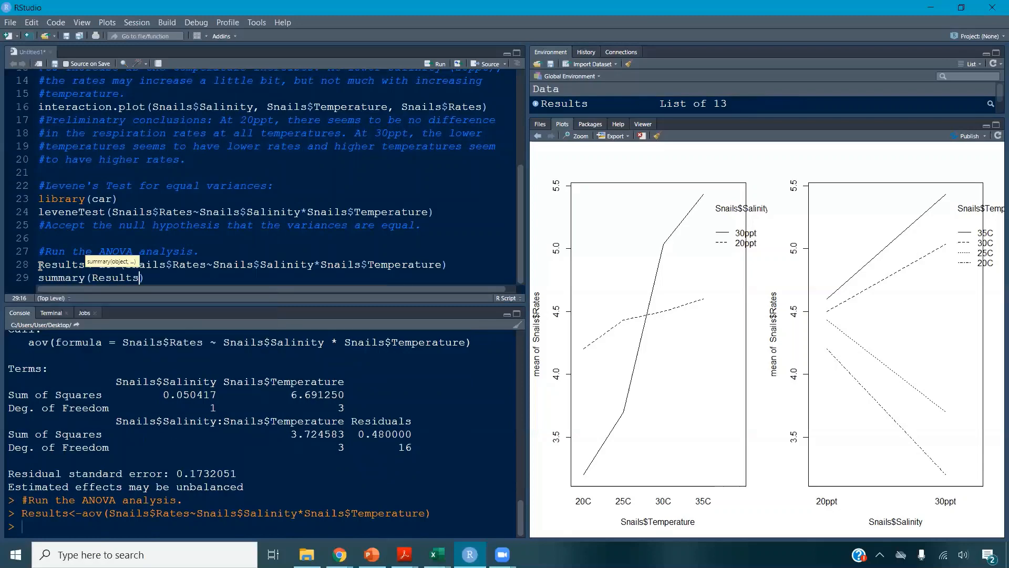
{"action": "key", "text": "ctrl+Return"}
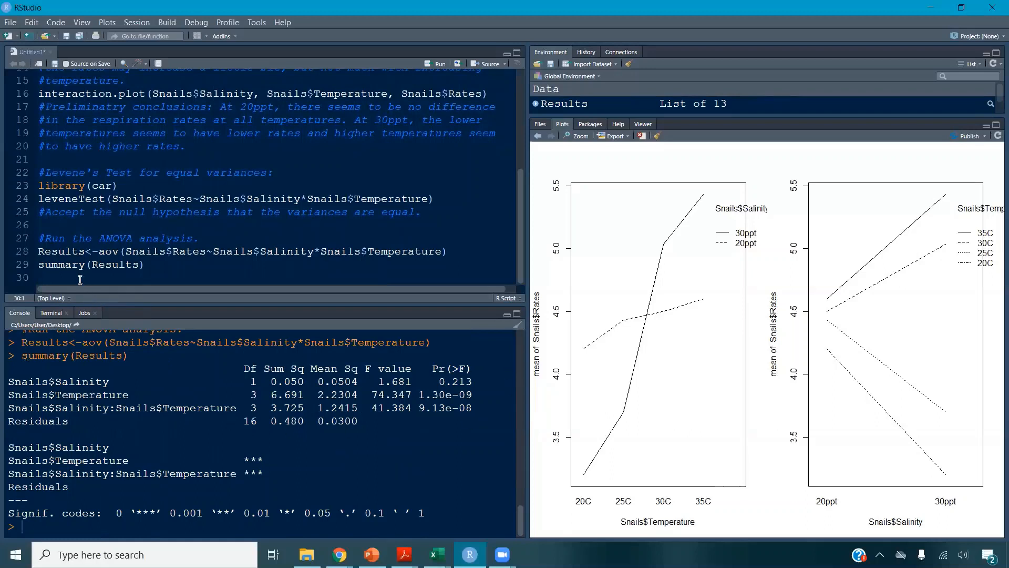
{"action": "type", "text": "summary("}
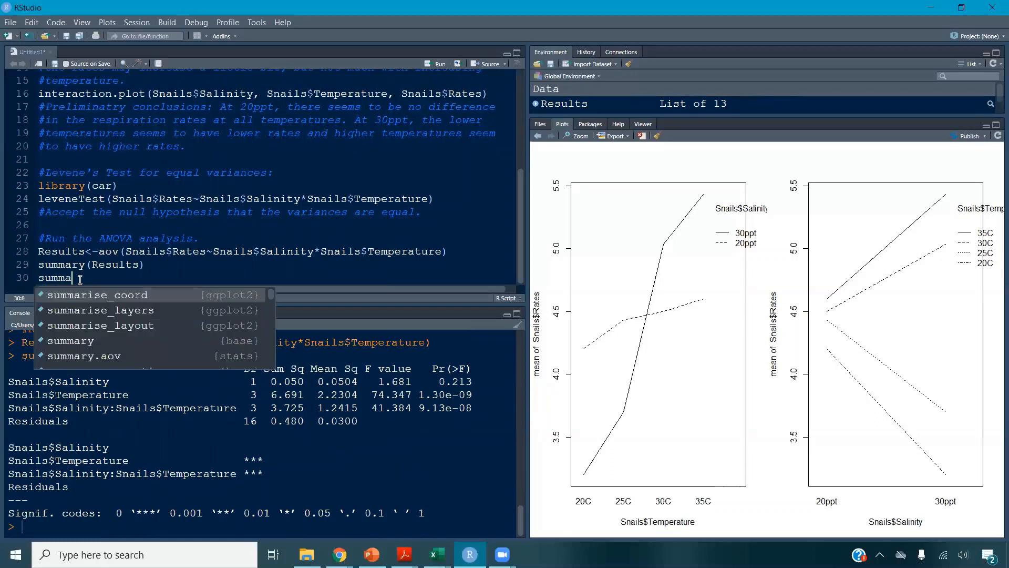
{"action": "left_click", "coordinate": [99, 251]}
{"action": "left_click_drag", "start_coordinate": [103, 251], "coordinate": [447, 253]}
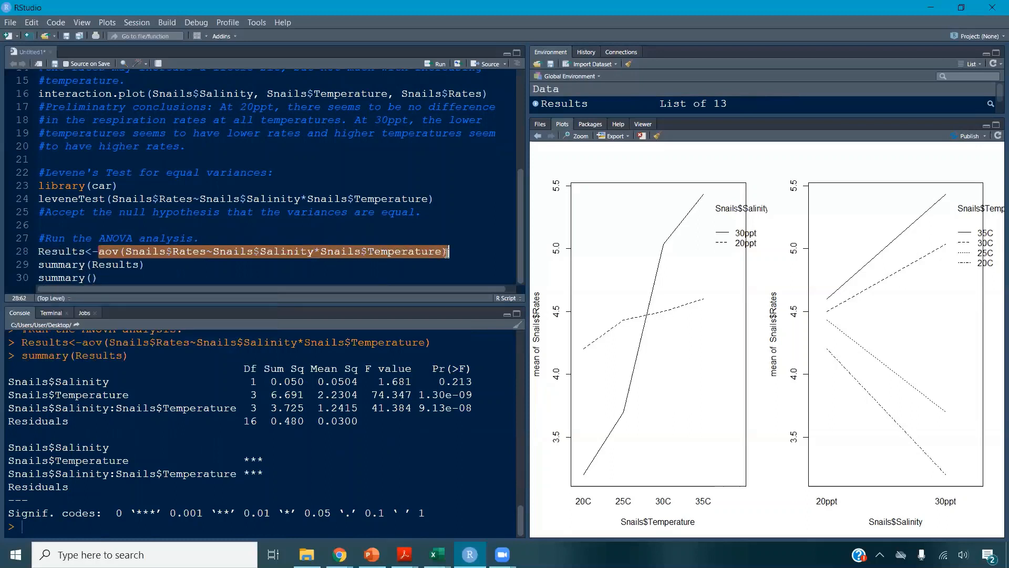
{"action": "key", "text": "ctrl+c"}
{"action": "left_click", "coordinate": [93, 279]}
{"action": "key", "text": "ctrl+v"}
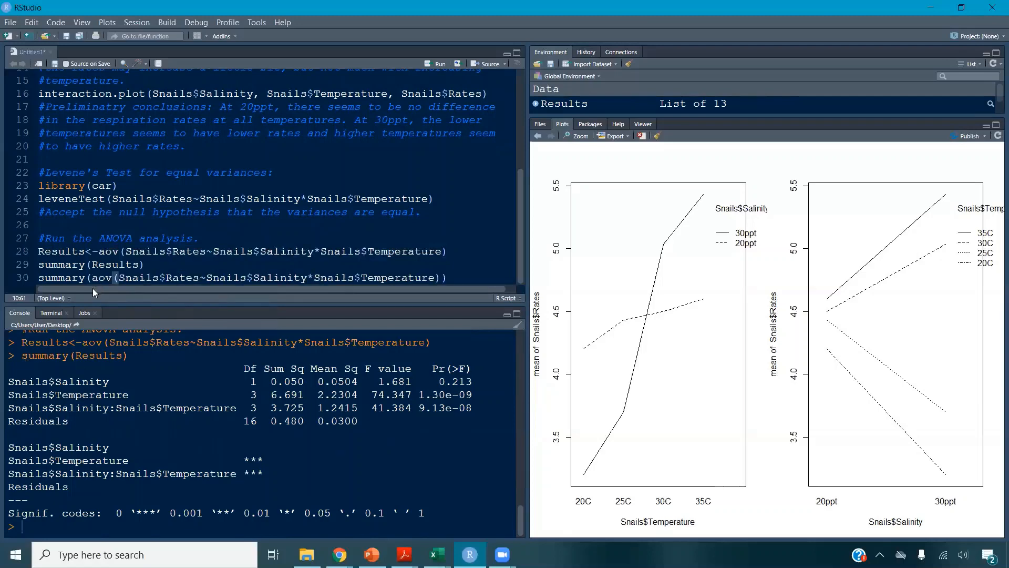
{"action": "key", "text": "ctrl+Return"}
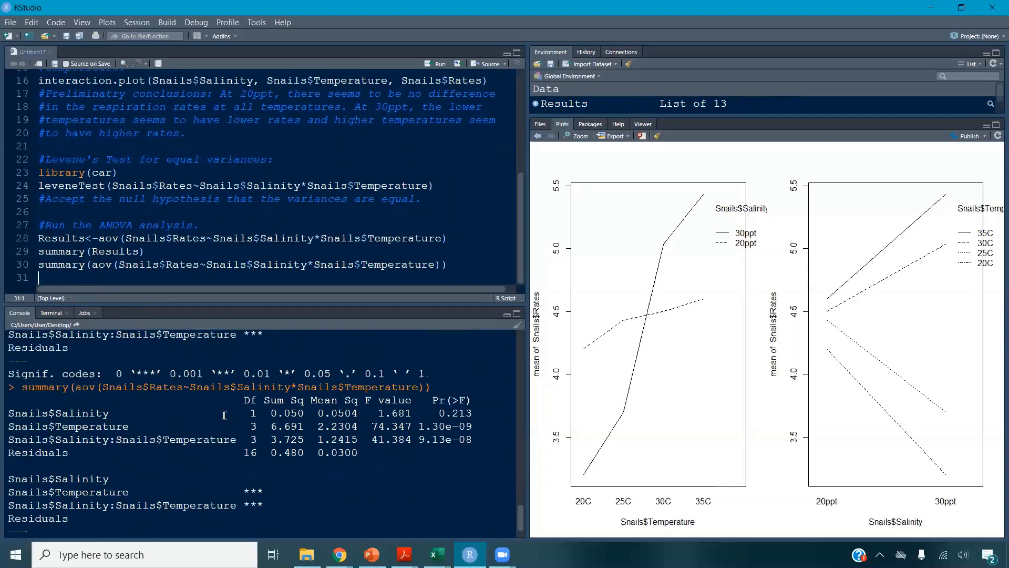
- Compare the console outputs of the two summary() calls and highlight the alternative call on line 30
{"action": "scroll", "coordinate": [224, 415], "scroll_direction": "up", "scroll_amount": 3}
{"action": "scroll", "coordinate": [237, 378], "scroll_direction": "down", "scroll_amount": 4}
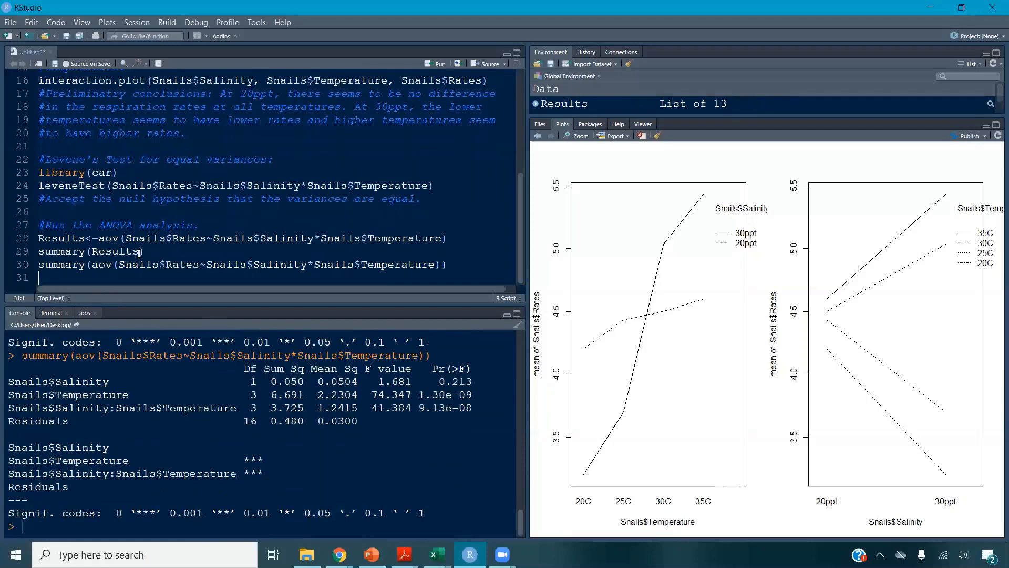
{"action": "triple_click", "coordinate": [40, 234]}
{"action": "triple_click", "coordinate": [136, 265]}
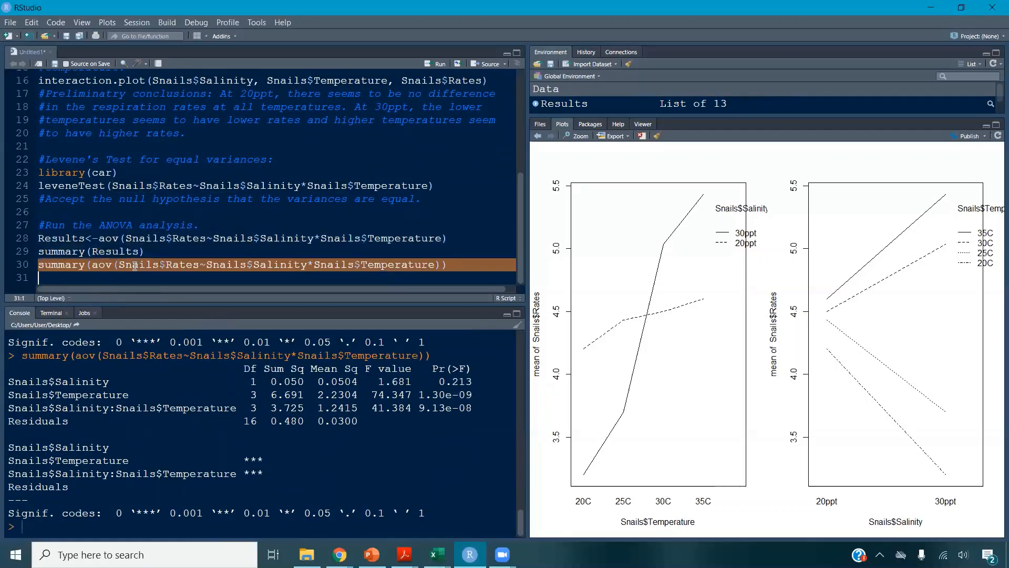
{"action": "double_click", "coordinate": [62, 264]}
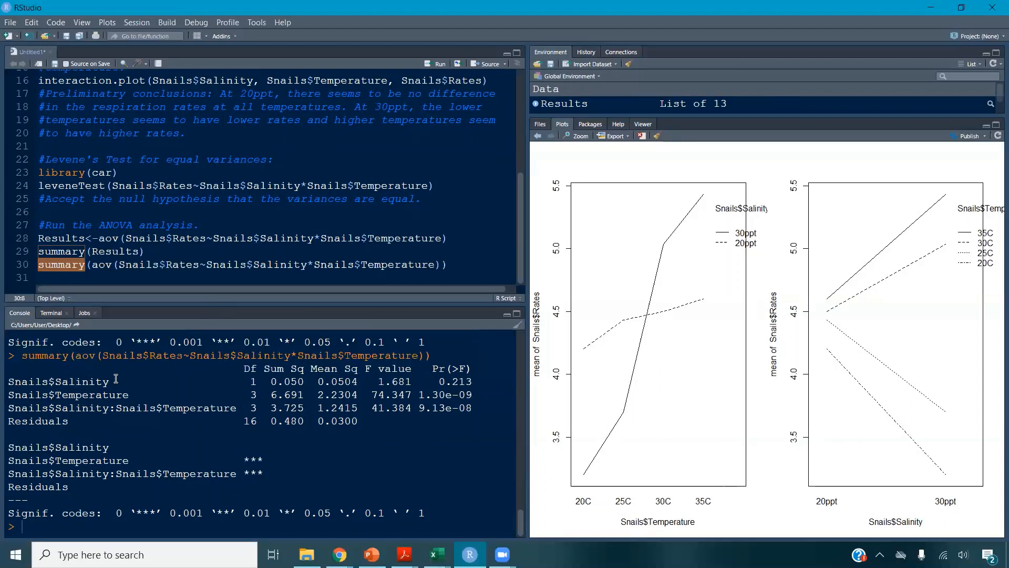
- Highlight the salinity, temperature and salinity-by-temperature interaction rows in turn in the ANOVA table output
{"action": "left_click_drag", "start_coordinate": [11, 381], "coordinate": [463, 382]}
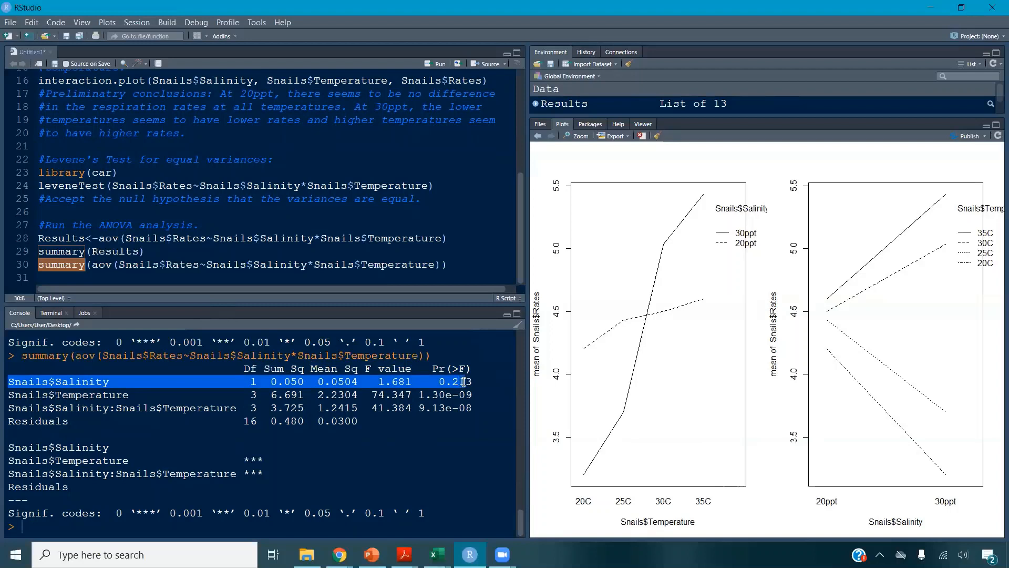
{"action": "left_click_drag", "start_coordinate": [463, 381], "coordinate": [472, 382]}
{"action": "left_click_drag", "start_coordinate": [9, 394], "coordinate": [478, 398]}
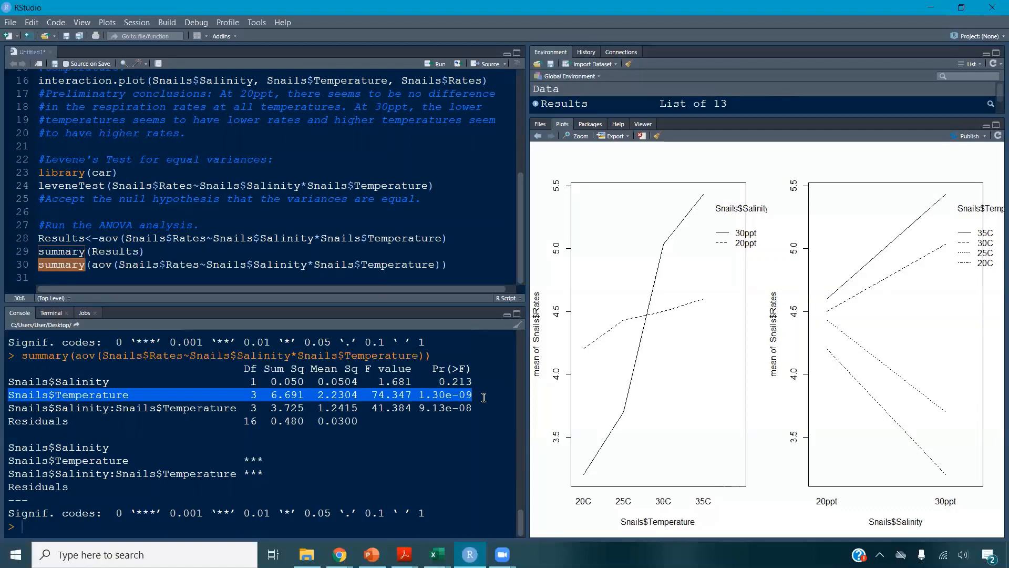
{"action": "left_click", "coordinate": [8, 408]}
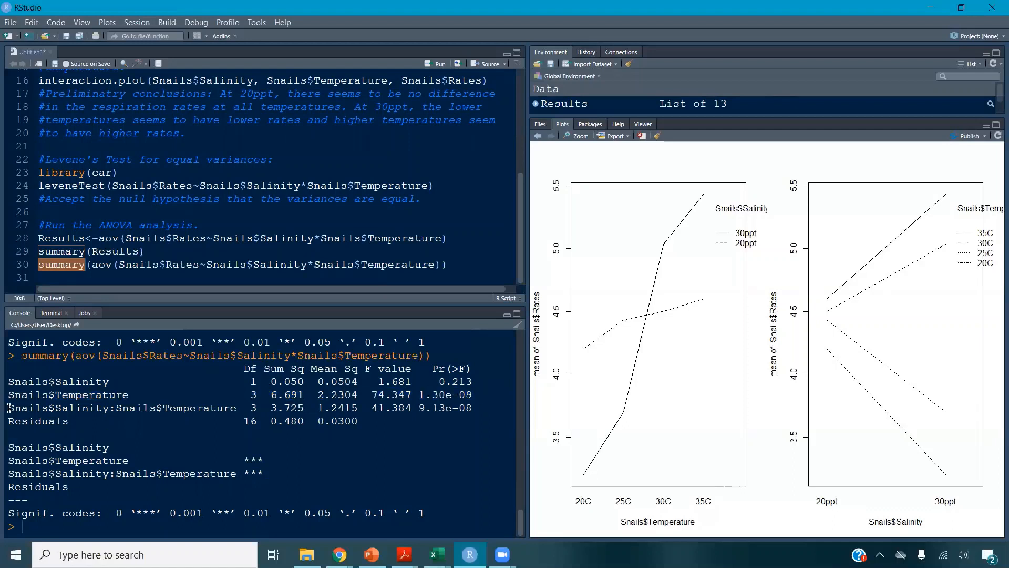
{"action": "left_click_drag", "start_coordinate": [8, 408], "coordinate": [477, 408]}
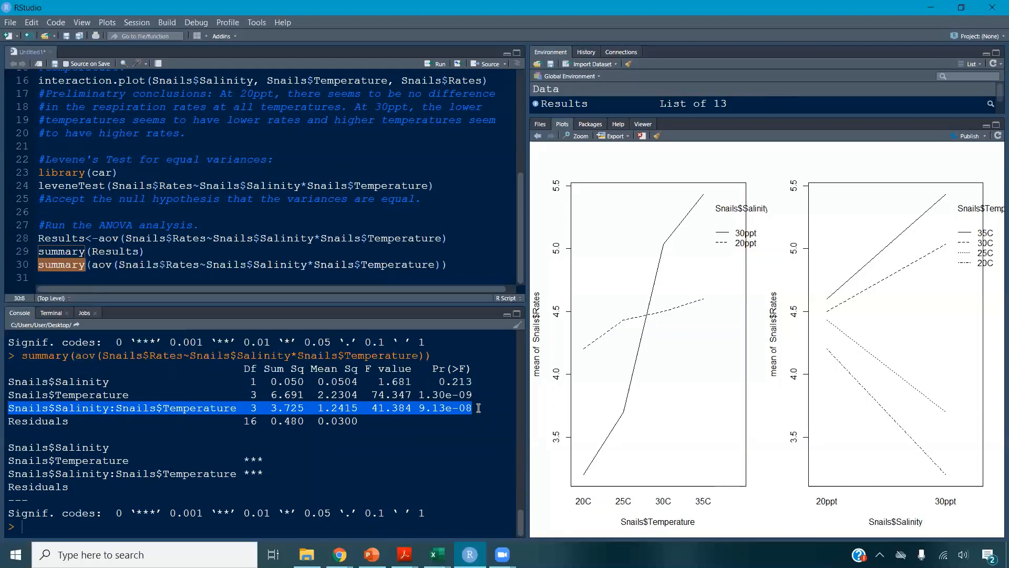
- Add the comment "#ANOVA conlusions: Temperature has a significant effect on respiration #rates, but salinity does not. Temperature and salinity do interact." on lines 31 and 32
{"action": "left_click", "coordinate": [88, 278]}
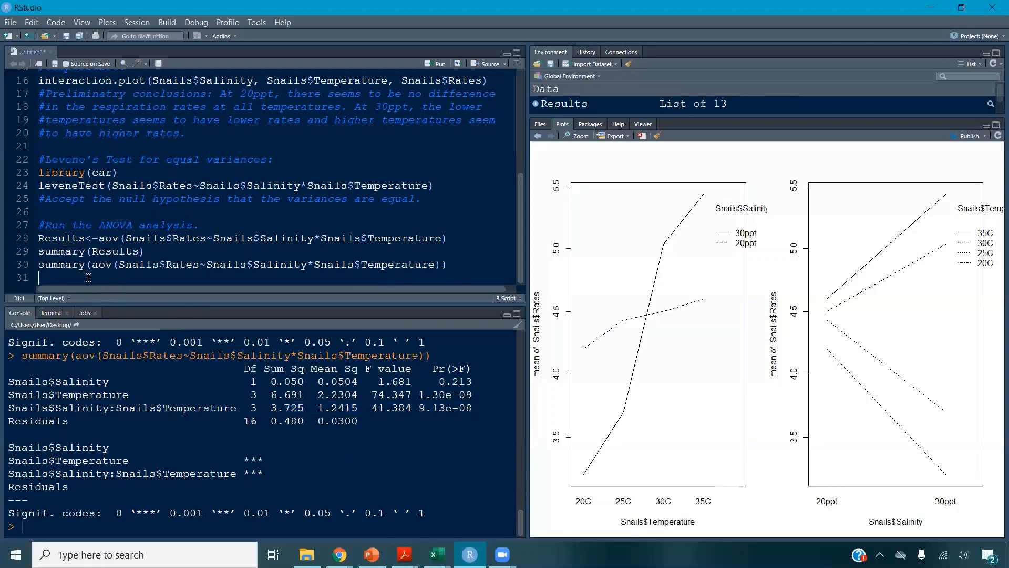
{"action": "type", "text": "#ANOVA tonlusions: Temperature"}
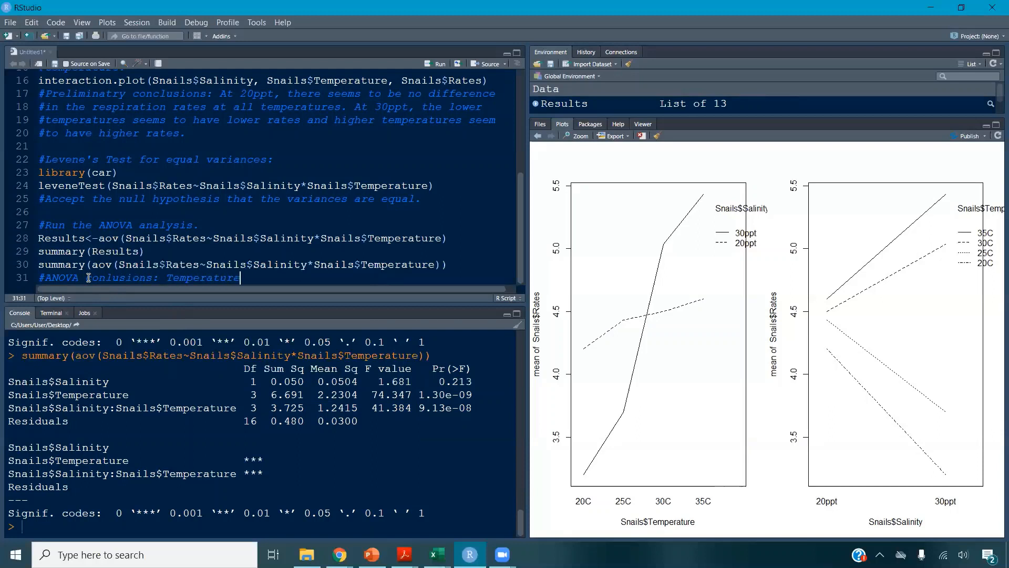
{"action": "type", "text": " has a significant effect on re"}
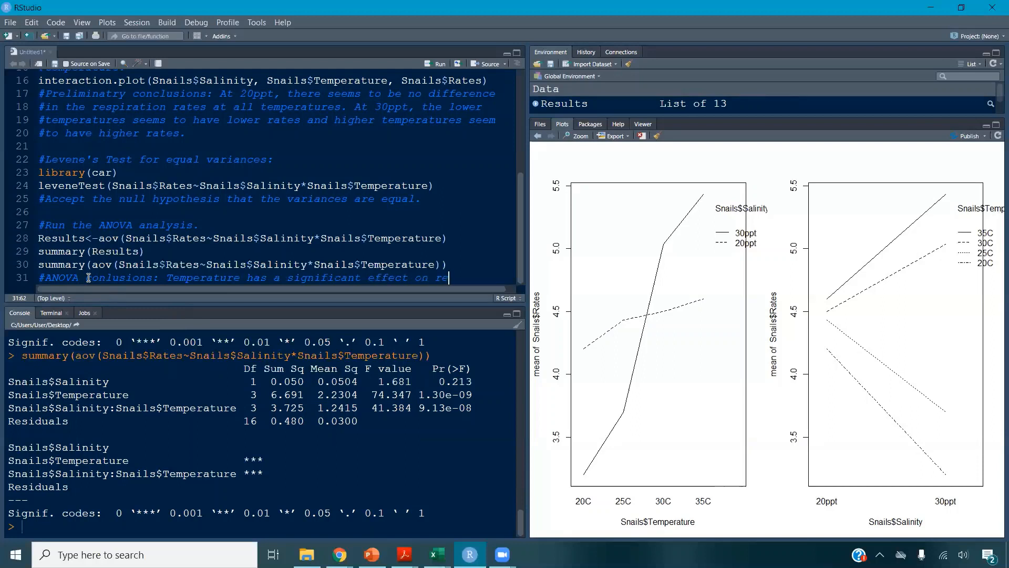
{"action": "type", "text": "spiration"}
{"action": "key", "text": "Return"}
{"action": "type", "text": "#rate"}
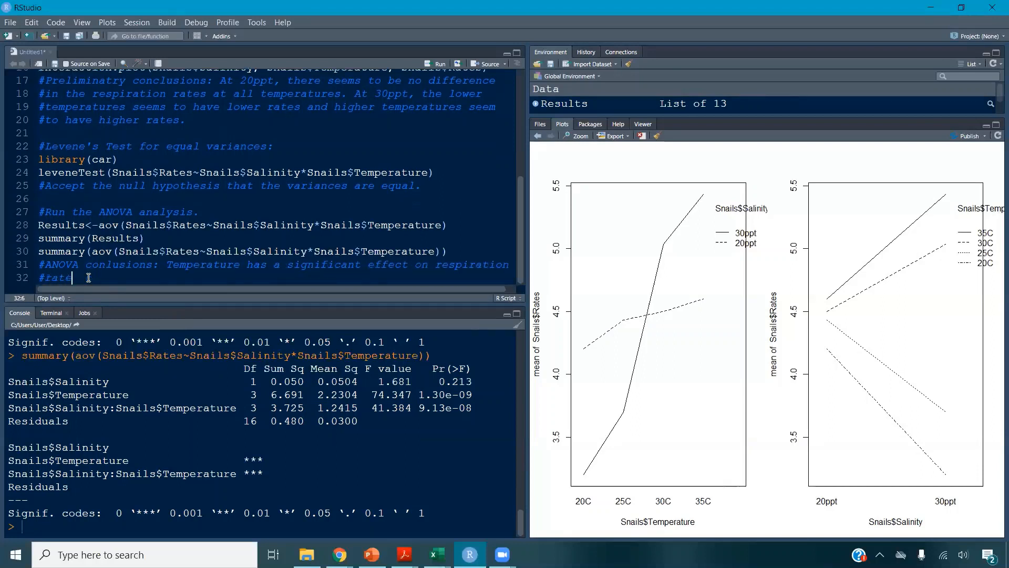
{"action": "type", "text": "s, but salinity does not. Temperature and"}
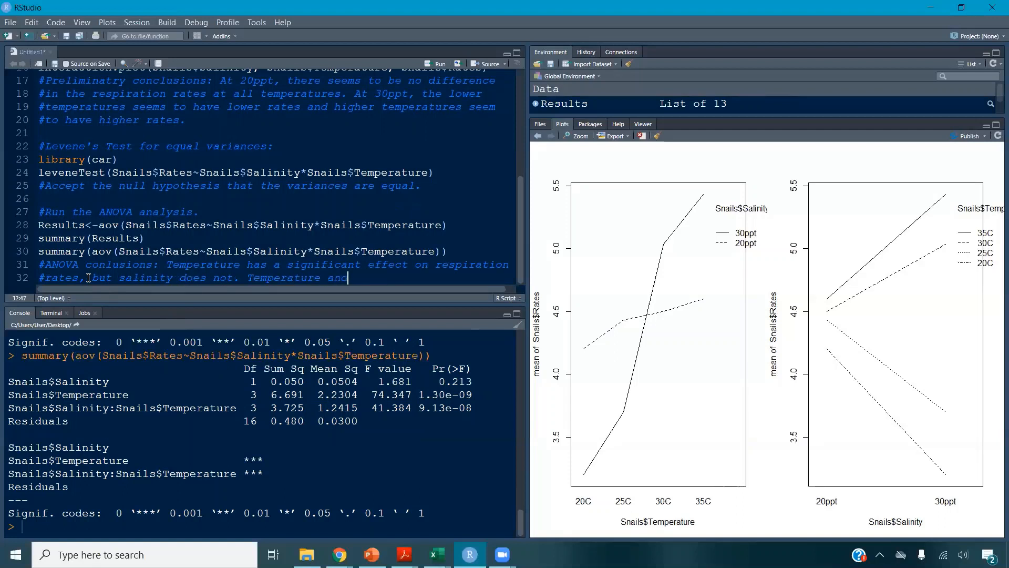
{"action": "type", "text": " salinity do inter"}
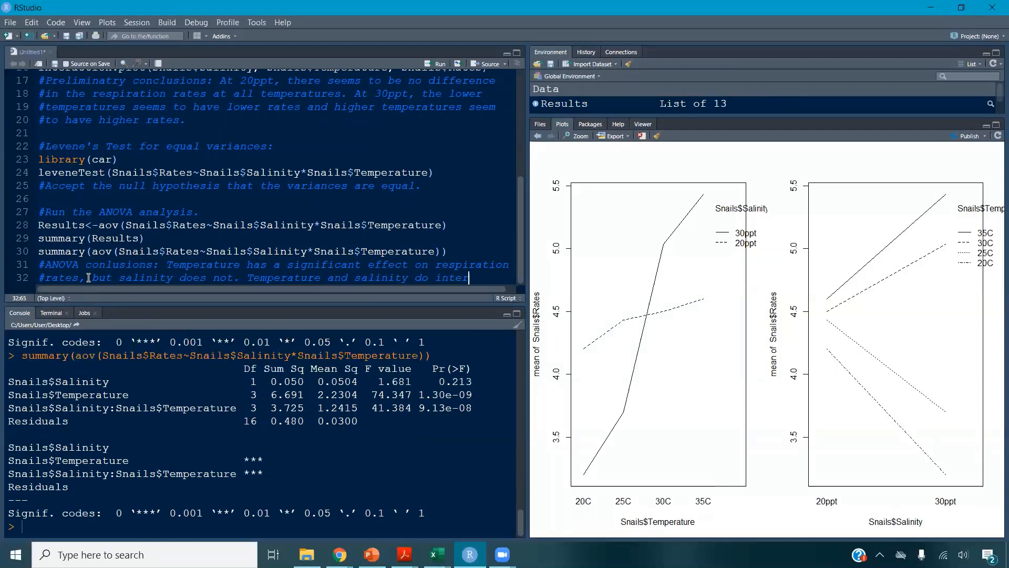
{"action": "type", "text": "act."}
{"action": "key", "text": "Return"}
{"action": "key", "text": "Return"}
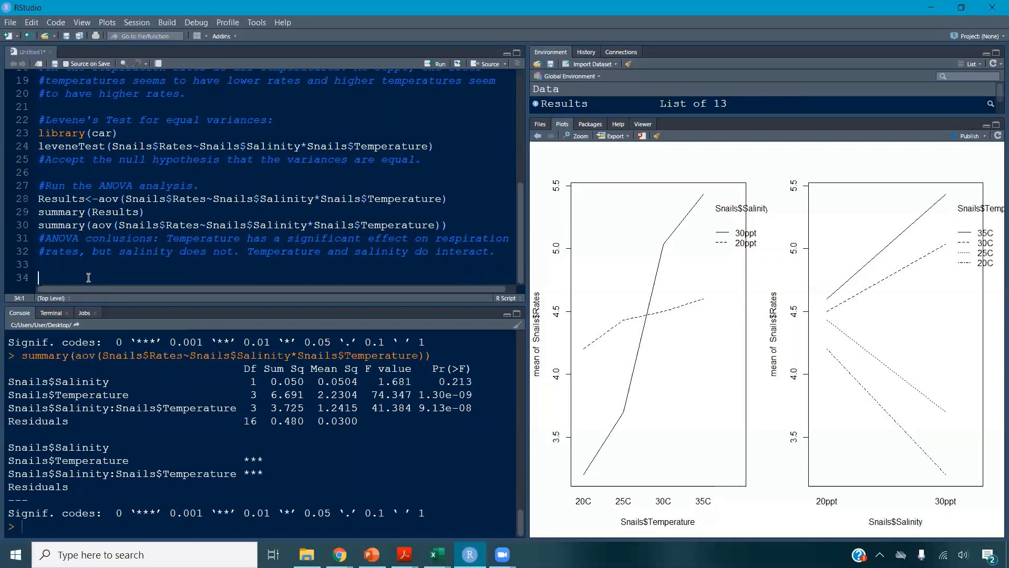
- Switch to the Ch 18_Two-Way ANOVA_Template workbook in Excel and highlight the 20 ppt and 30 ppt salinity levels in the original data
{"action": "mouse_move", "coordinate": [437, 554]}
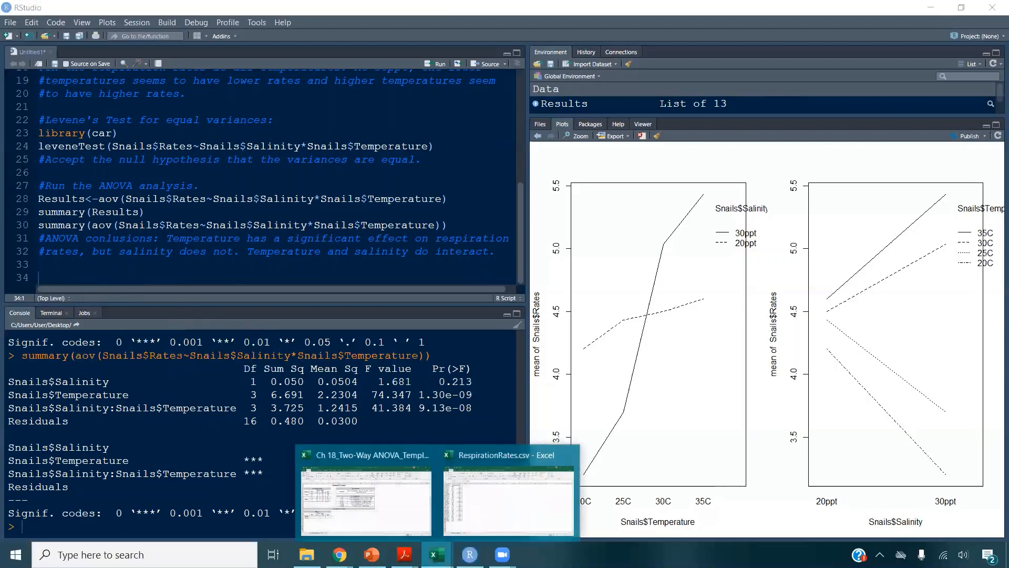
{"action": "left_click", "coordinate": [415, 528]}
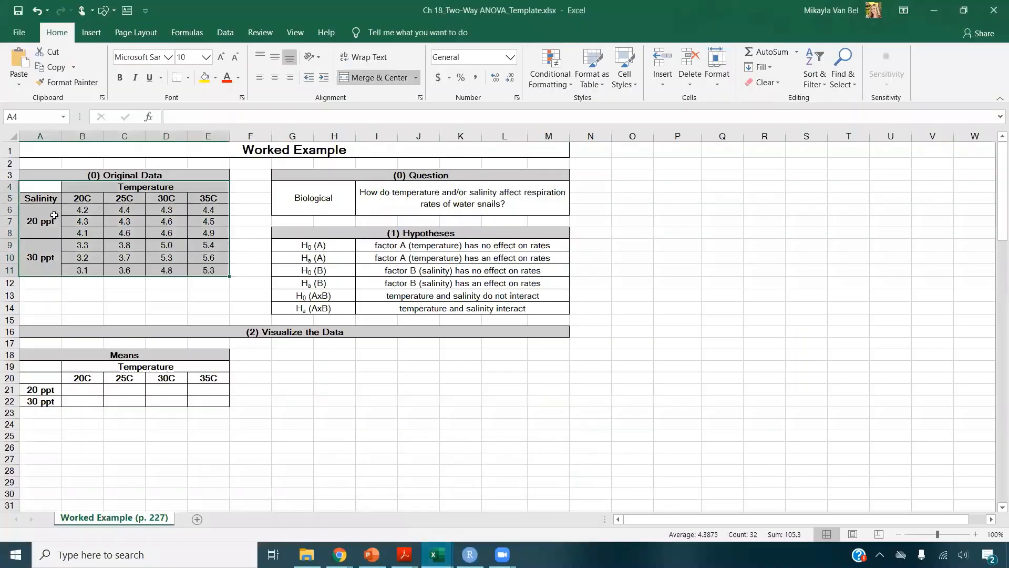
{"action": "left_click_drag", "start_coordinate": [46, 222], "coordinate": [47, 255]}
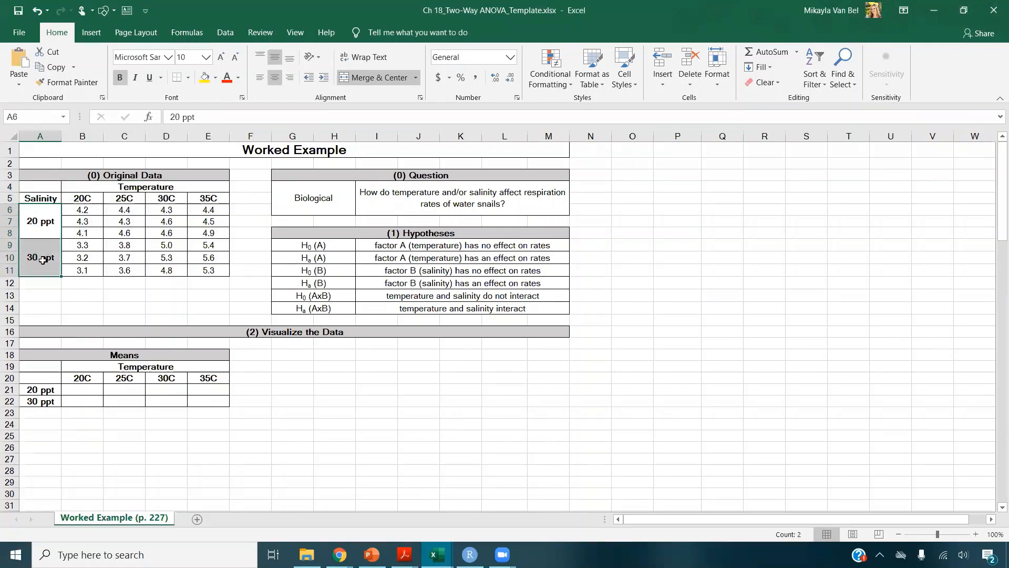
- Return to RStudio, add the heading comment "#Post-hoc bonferroni tests:" on line 34 with 0.05/1 below it, and run both lines
{"action": "left_click", "coordinate": [470, 554]}
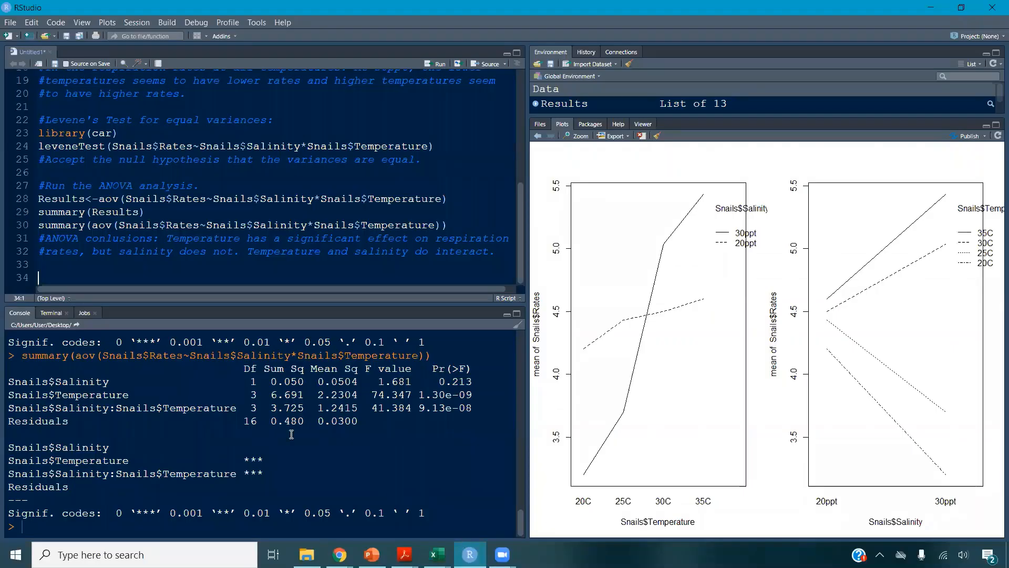
{"action": "left_click", "coordinate": [44, 278]}
{"action": "key", "text": "Return"}
{"action": "type", "text": "0.05/1"}
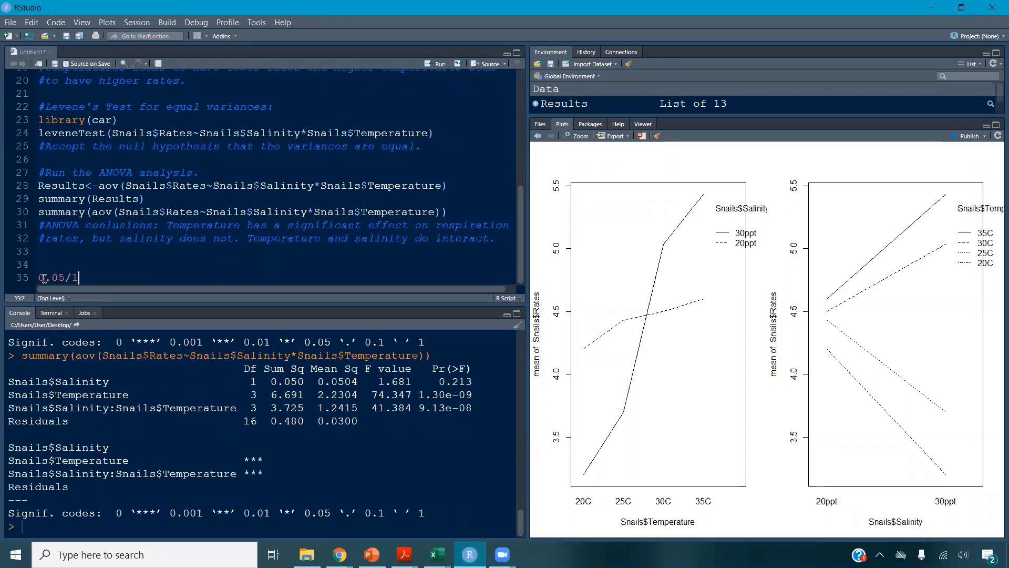
{"action": "key", "text": "Up"}
{"action": "type", "text": "#"}
{"action": "type", "text": "Post-hoc bonferroni tests:"}
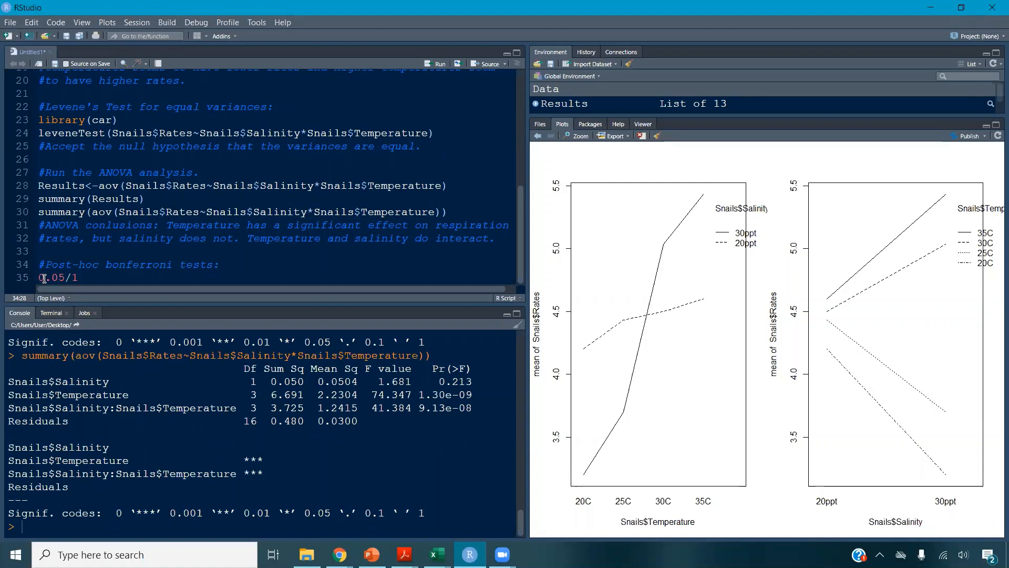
{"action": "key", "text": "ctrl+Return"}
{"action": "key", "text": "ctrl+Return"}
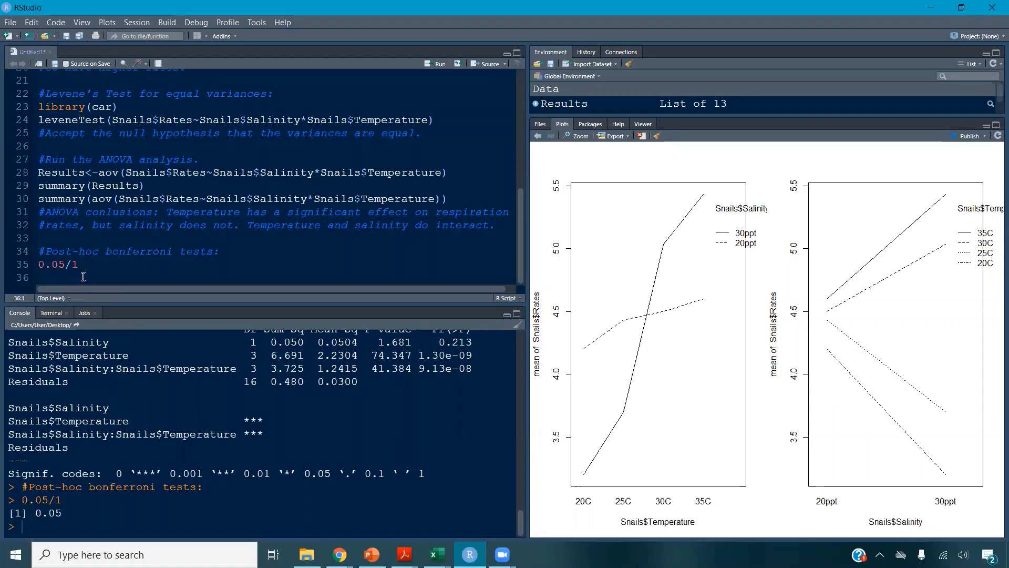
- Begin a pairwise.t.test() call on line 36 with Snails$Rates and Snails$Salinity as its first two arguments
{"action": "type", "text": "pairwise"}
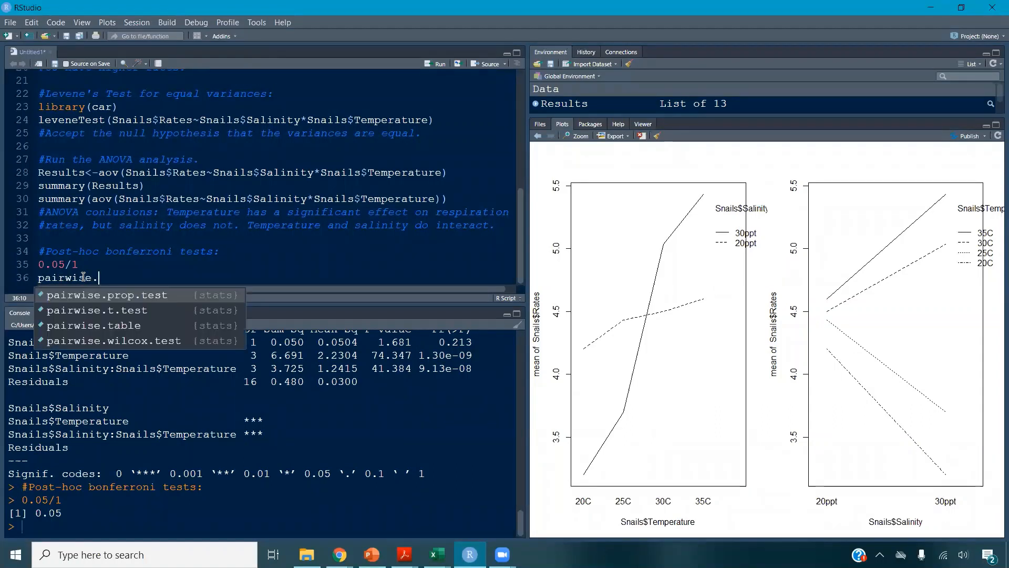
{"action": "type", "text": ".t.test"}
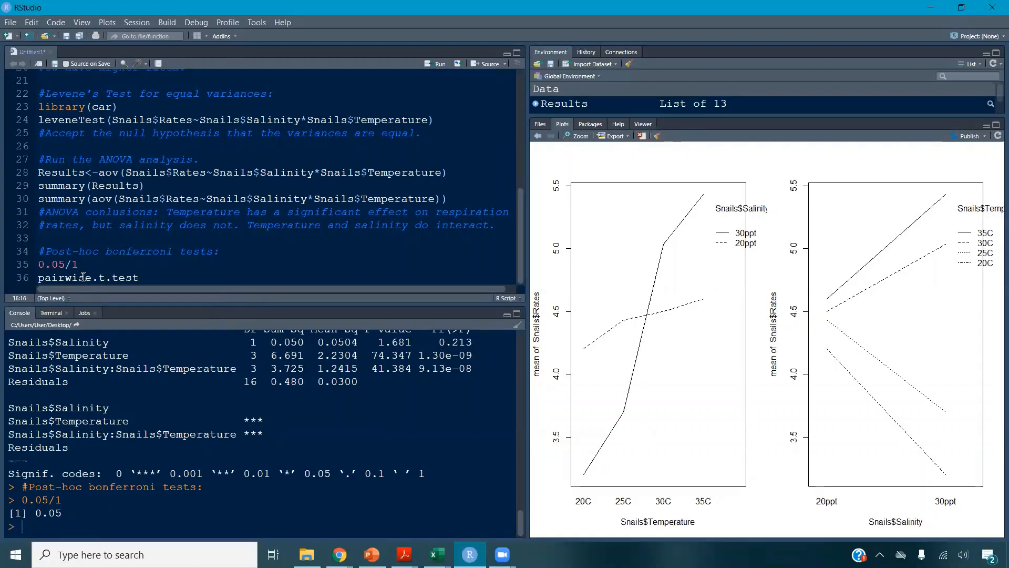
{"action": "type", "text": "("}
{"action": "type", "text": "Snails$"}
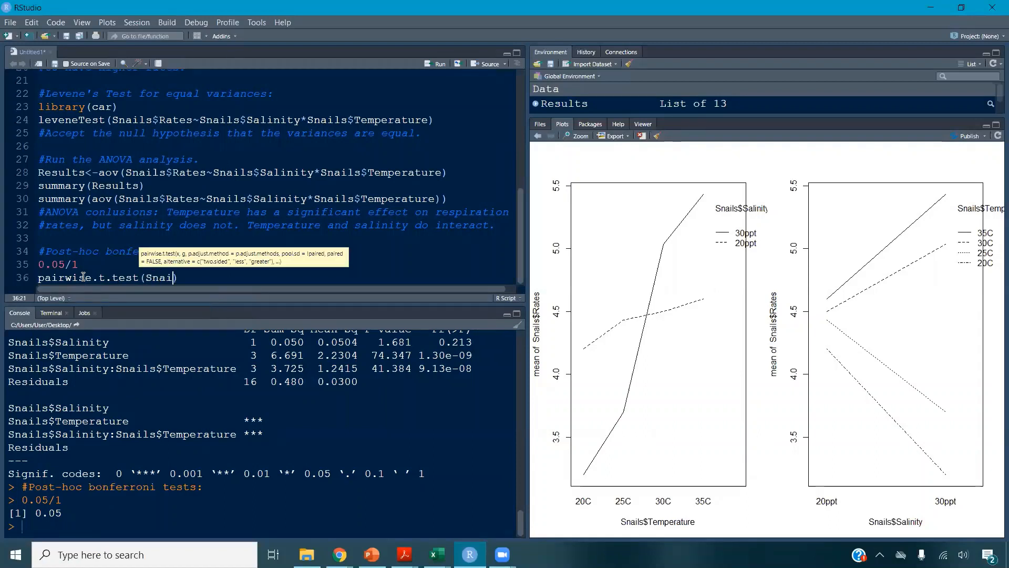
{"action": "type", "text": "Rates"}
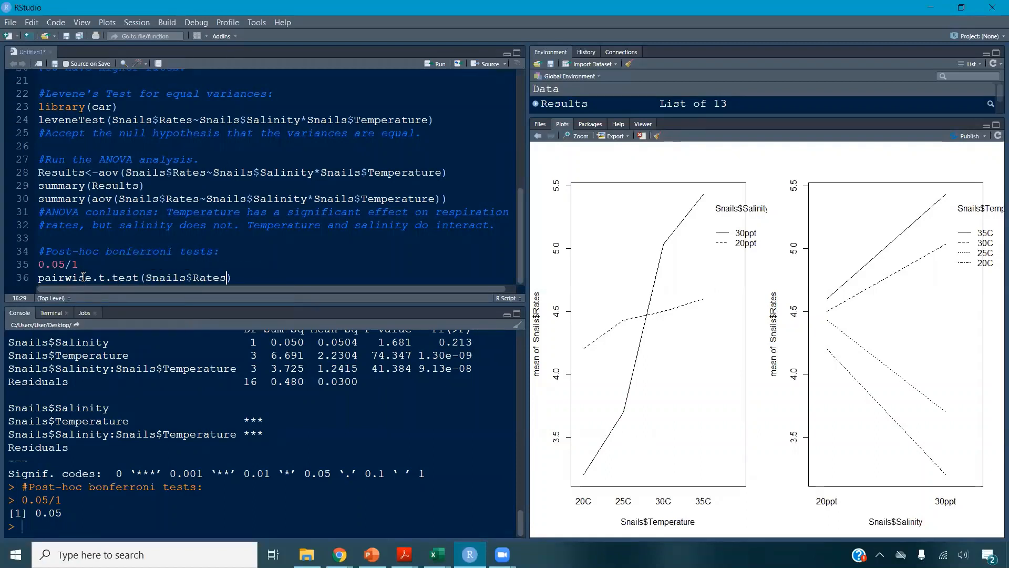
{"action": "type", "text": ", Snai"}
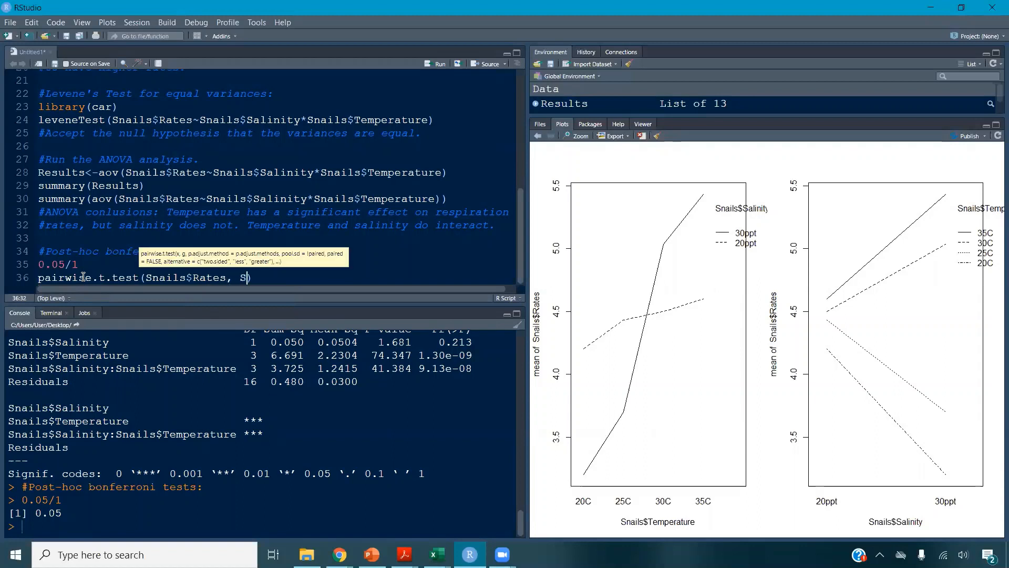
{"action": "type", "text": "ls$Salinity"}
- Complete the pairwise.t.test() call with p.adj="bonf" and pool.sd=T, run it, and highlight the resulting p-value
{"action": "type", "text": ", "}
{"action": "type", "text": "p.adj"}
{"action": "type", "text": "=\"bo"}
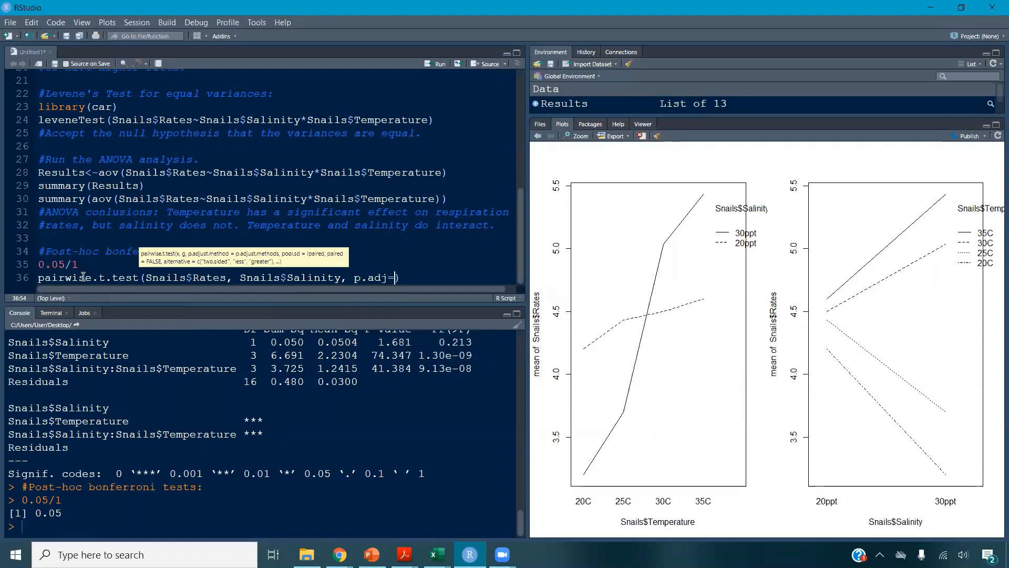
{"action": "type", "text": "nf\", pool.ds="}
{"action": "key", "text": "BackSpace"}
{"action": "key", "text": "BackSpace"}
{"action": "key", "text": "BackSpace"}
{"action": "type", "text": "sd=T"}
{"action": "key", "text": "ctrl+Return"}
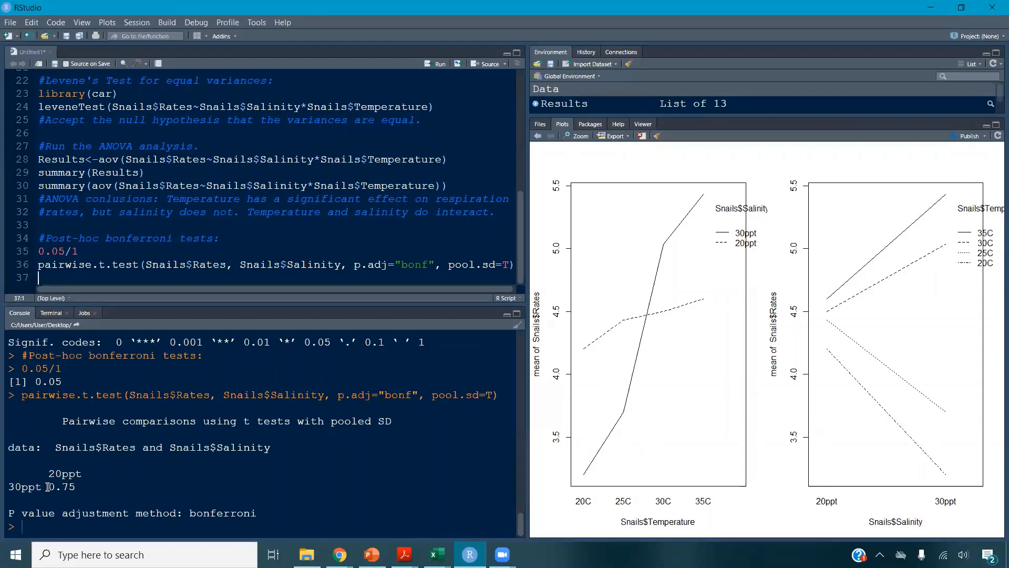
{"action": "left_click_drag", "start_coordinate": [49, 487], "coordinate": [77, 488]}
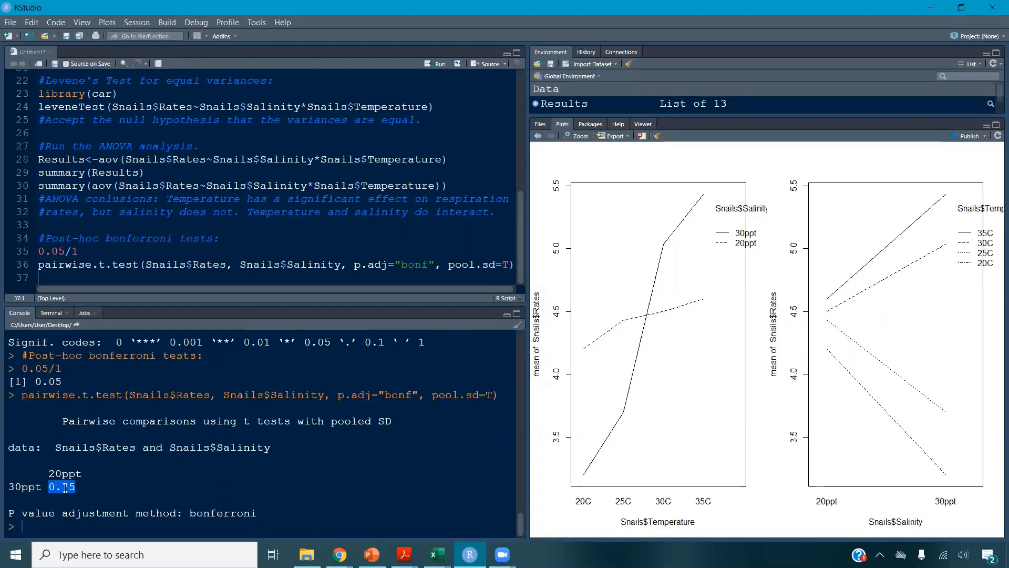
- Compare the pairwise salinity p-value with the Bonferroni threshold from 0.05/1 in the console output
{"action": "left_click_drag", "start_coordinate": [35, 382], "coordinate": [63, 382]}
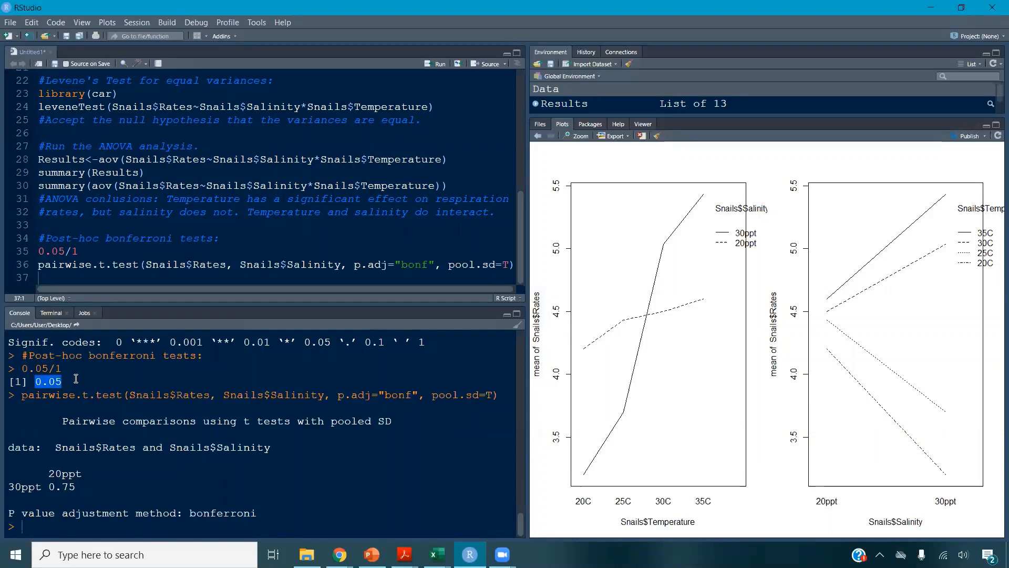
{"action": "left_click_drag", "start_coordinate": [48, 487], "coordinate": [75, 487]}
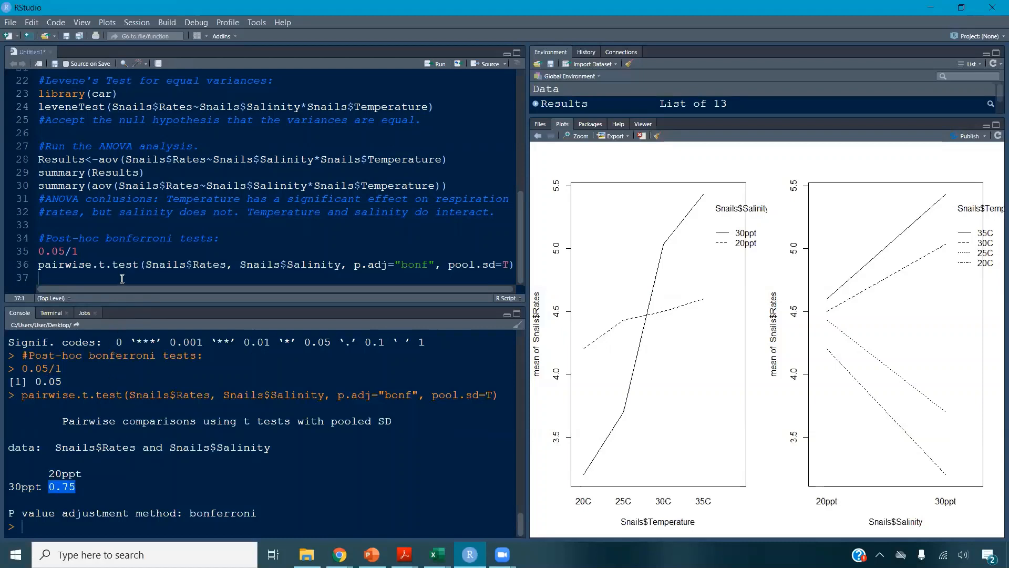
{"action": "left_click", "coordinate": [122, 278]}
- Switch to the Ch 18_Two-Way ANOVA_Template workbook in Excel and point out the 20C and 25C temperature levels in the original data
{"action": "mouse_move", "coordinate": [437, 554]}
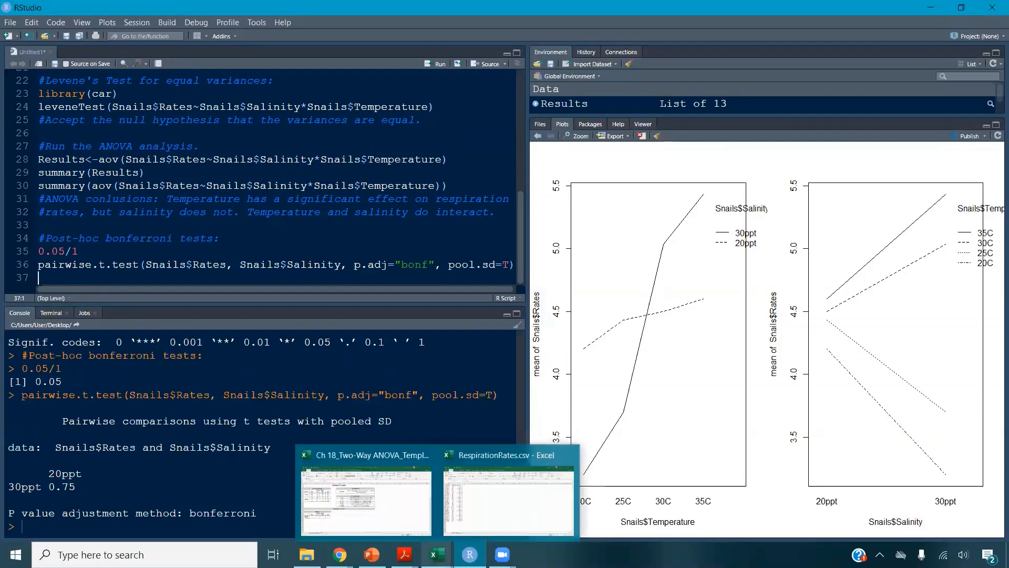
{"action": "left_click", "coordinate": [397, 521]}
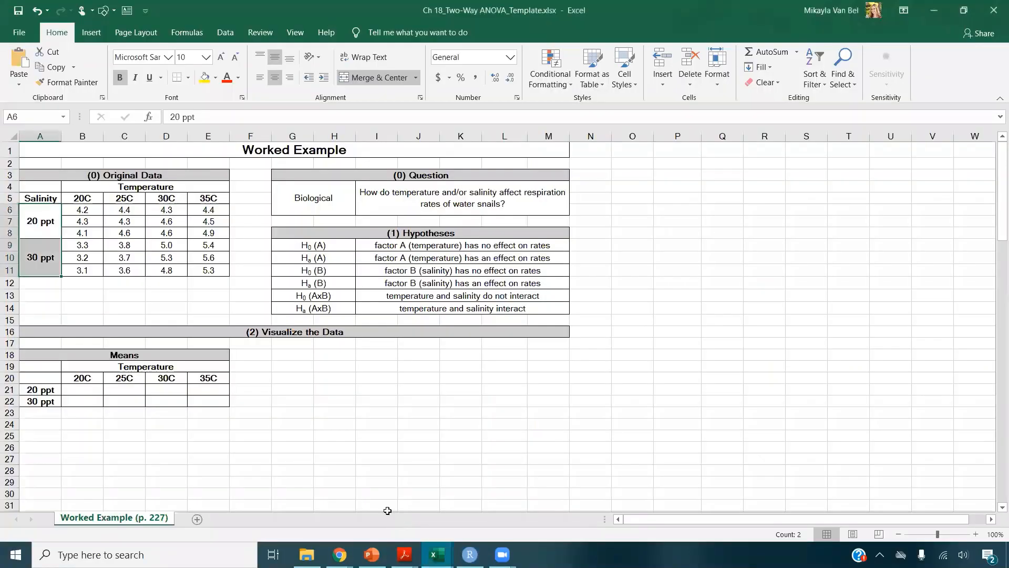
{"action": "left_click", "coordinate": [82, 198]}
{"action": "left_click", "coordinate": [121, 197]}
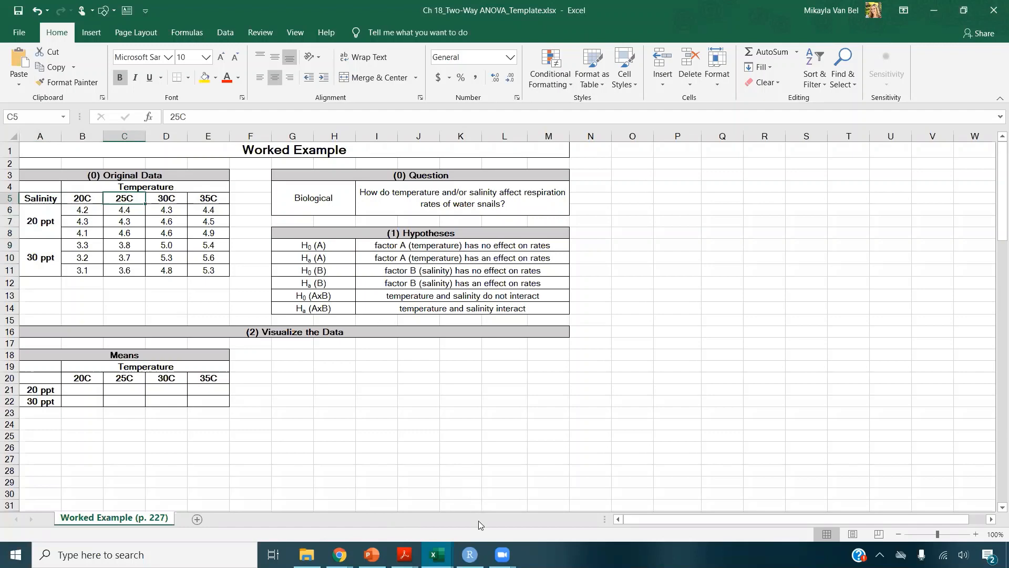
- Return to RStudio, add 0.05/6 on line 37, run it, and highlight the resulting threshold in the console
{"action": "left_click", "coordinate": [470, 554]}
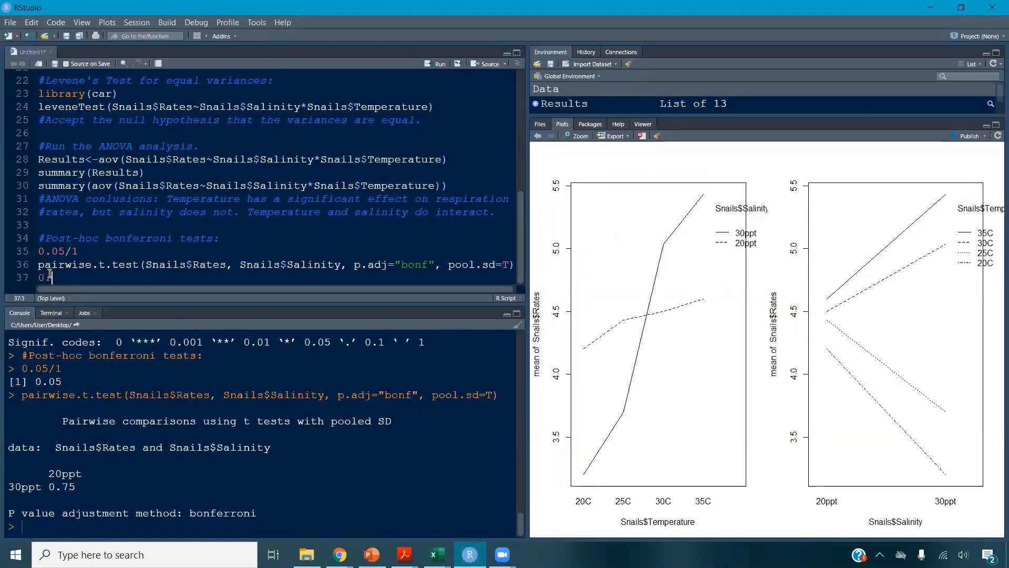
{"action": "type", "text": "0.05/6"}
{"action": "key", "text": "ctrl+Return"}
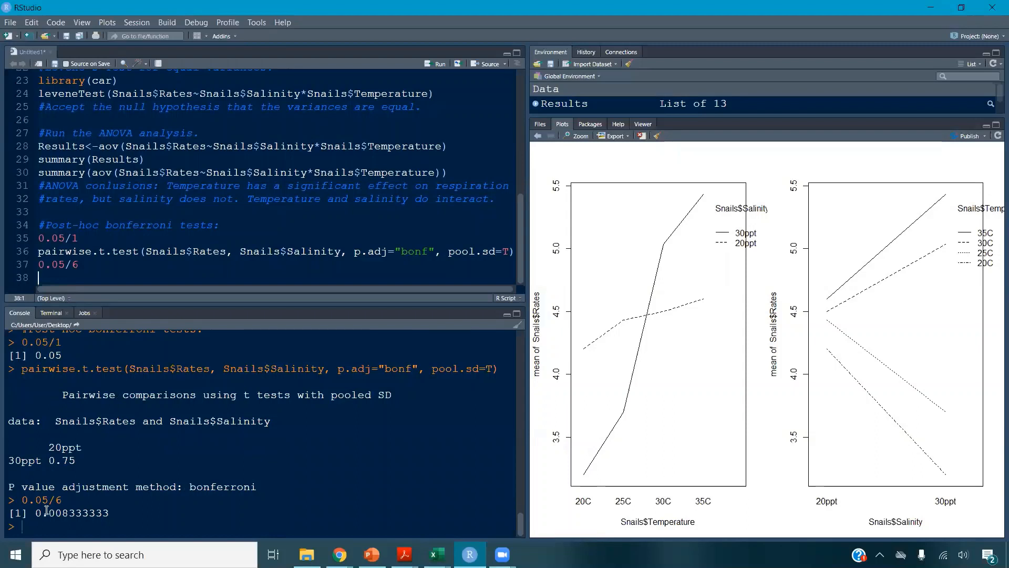
{"action": "left_click_drag", "start_coordinate": [36, 513], "coordinate": [111, 516]}
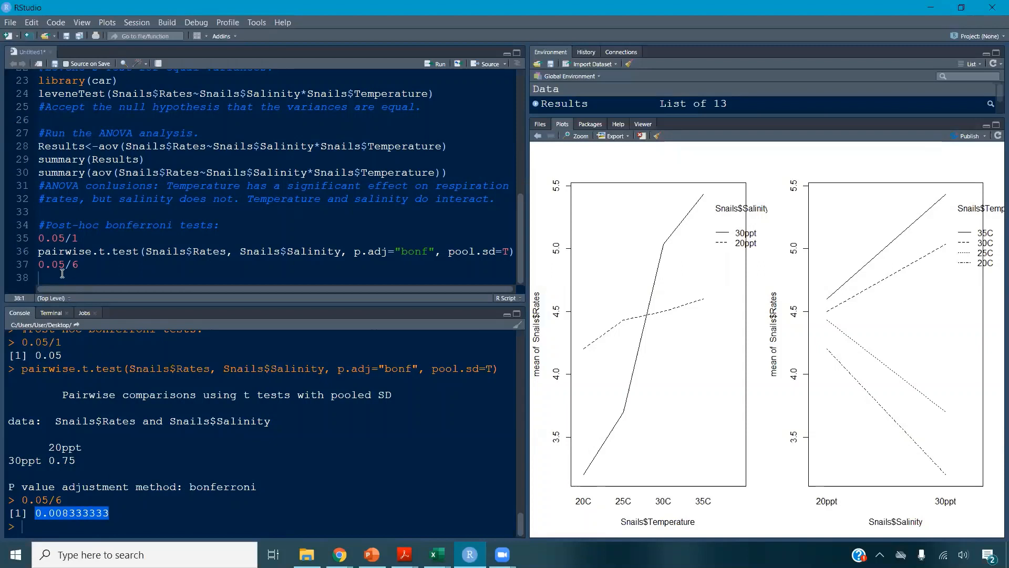
- Begin a pairwise.t.test() call on line 38 with Snails$Rates and Snails$Temperature as its first two arguments
{"action": "left_click", "coordinate": [63, 273]}
{"action": "type", "text": "pai"}
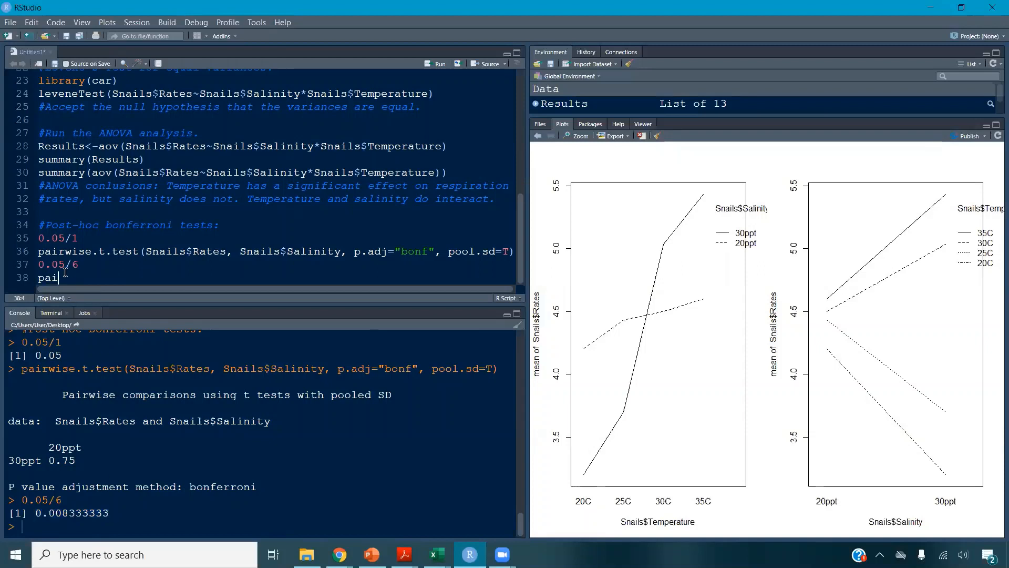
{"action": "type", "text": "rwise.t.tes"}
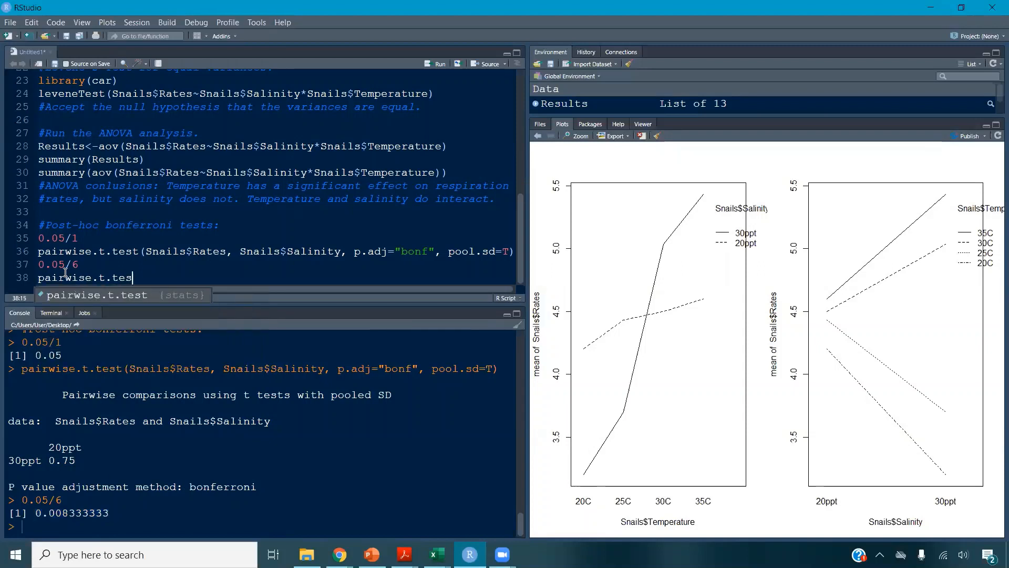
{"action": "type", "text": "t(Snails$Rates, "}
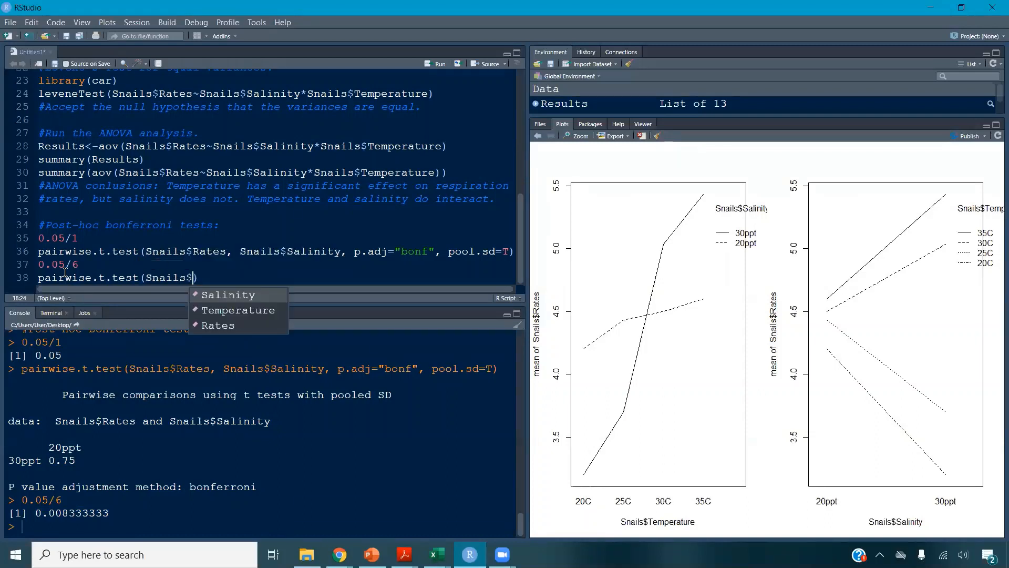
{"action": "type", "text": "Snails$Temp"}
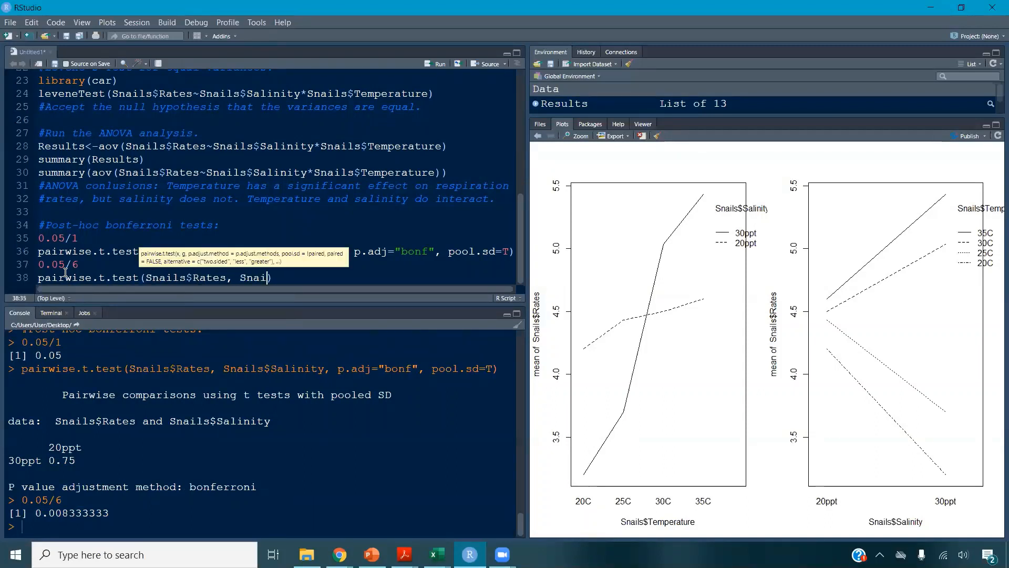
{"action": "key", "text": "Tab"}
- Complete the temperature pairwise.t.test() call with p.adj="bonf" and pool.sd=T, and run it
{"action": "type", "text": ", "}
{"action": "type", "text": "p.adj="}
{"action": "type", "text": "\"bonf\", "}
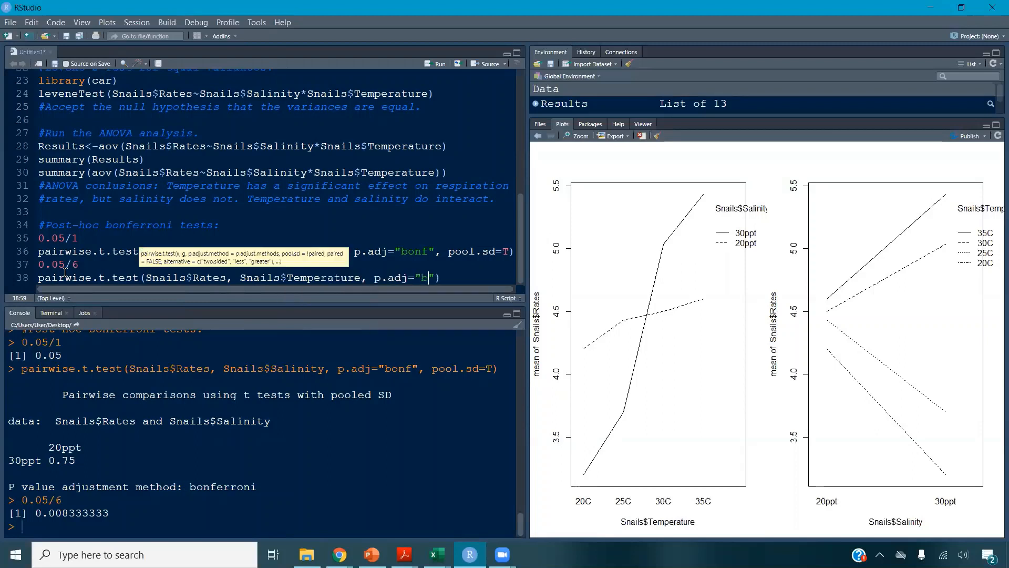
{"action": "type", "text": "pool"}
{"action": "type", "text": ".sd=T"}
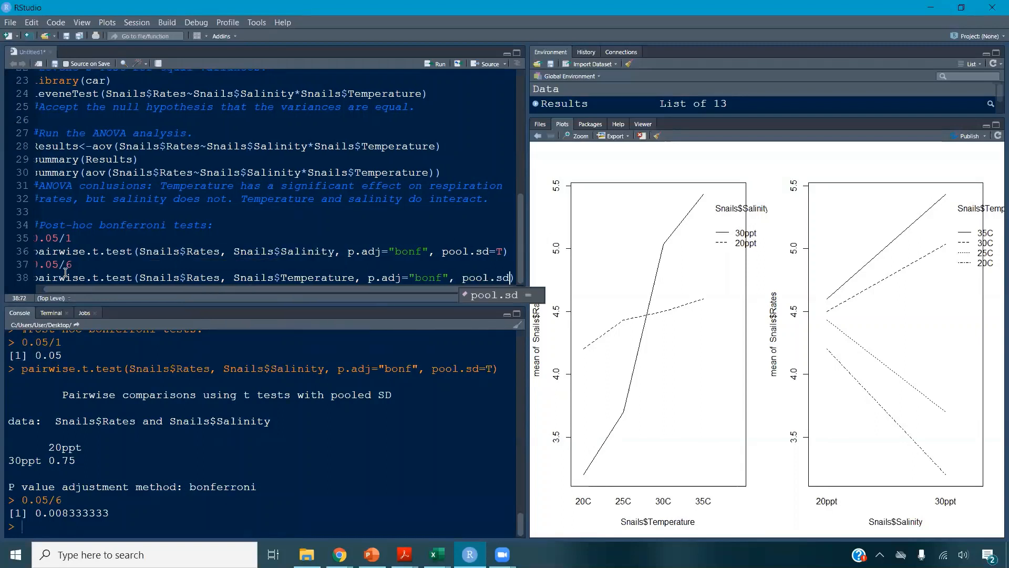
{"action": "key", "text": "ctrl+Return"}
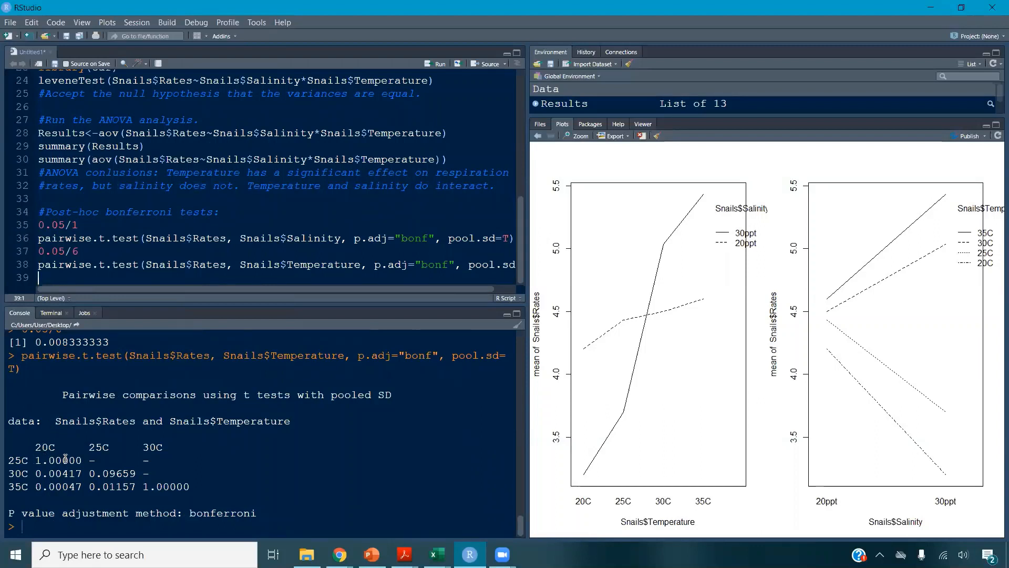
- Compare the temperature pairwise p-values with the 0.05/6 threshold, checking the 30C and 35C rows against the 20C column
{"action": "left_click_drag", "start_coordinate": [35, 341], "coordinate": [68, 344]}
{"action": "left_click_drag", "start_coordinate": [35, 473], "coordinate": [88, 487]}
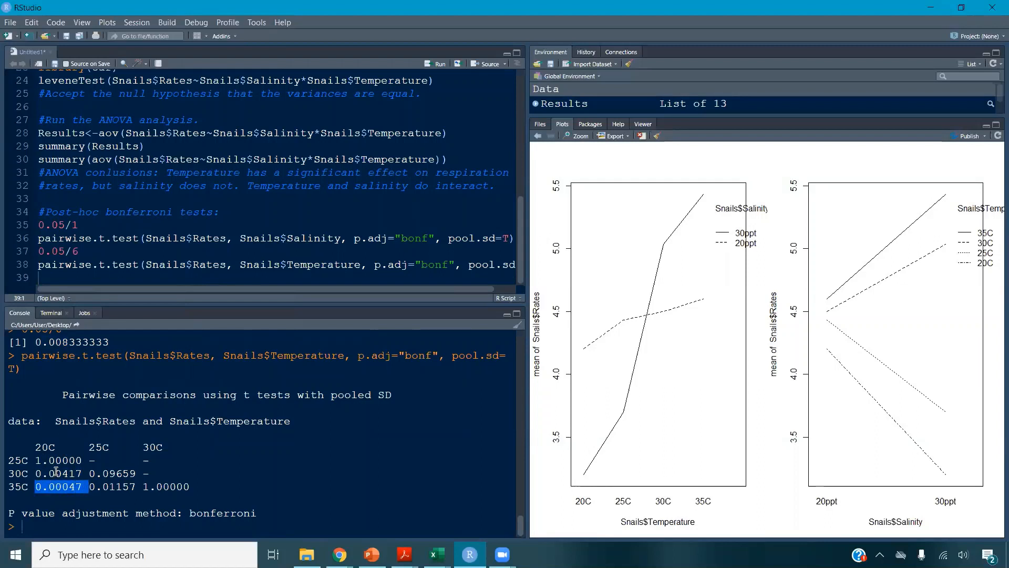
{"action": "left_click", "coordinate": [103, 474]}
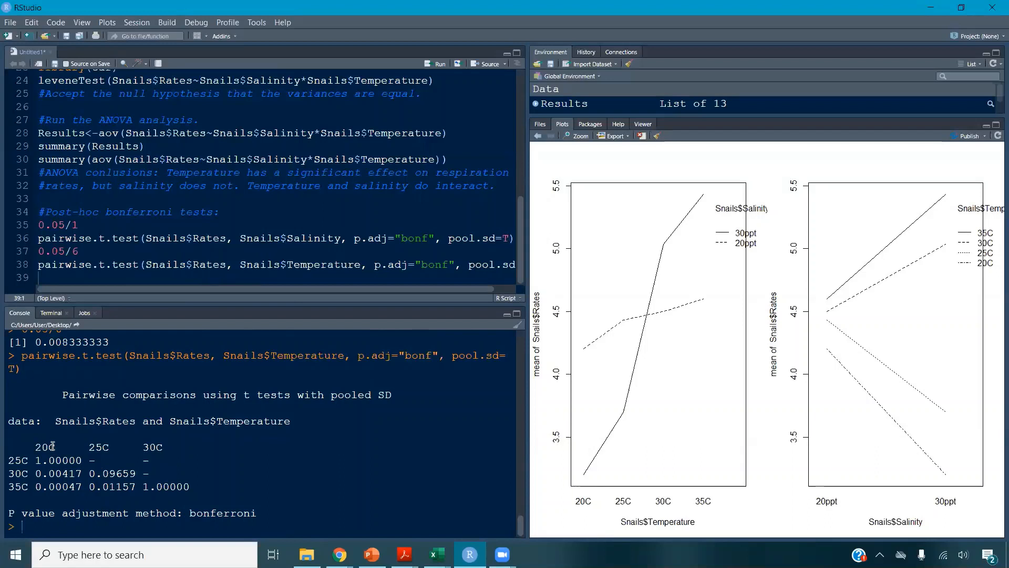
{"action": "left_click_drag", "start_coordinate": [41, 447], "coordinate": [55, 447]}
{"action": "left_click_drag", "start_coordinate": [9, 473], "coordinate": [55, 447]}
- Add the heading comment "#Tukey-Cramer test:" on line 40, leaving a blank line above it
{"action": "left_click", "coordinate": [69, 278]}
{"action": "key", "text": "Return"}
{"action": "type", "text": "#"}
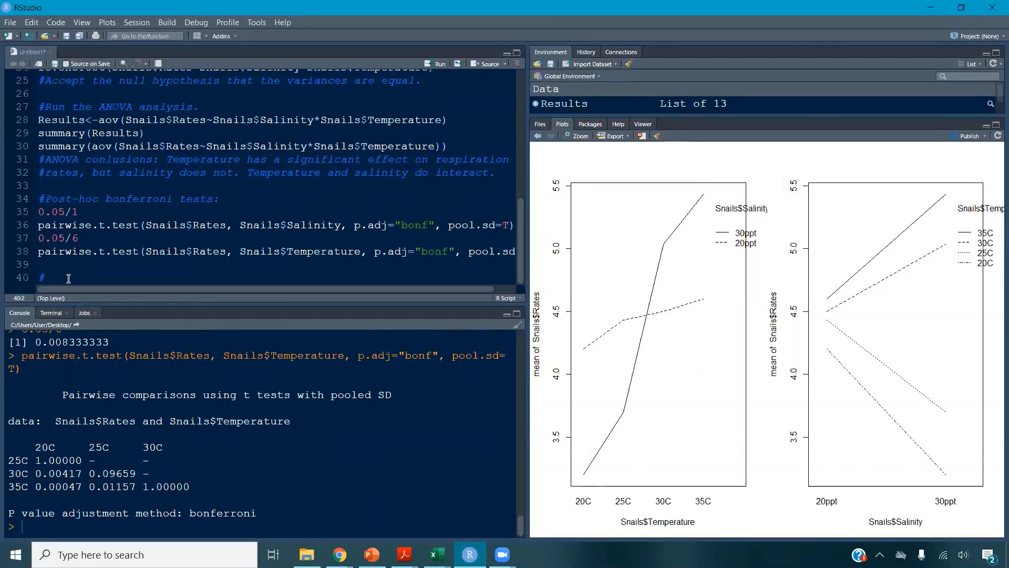
{"action": "type", "text": "Tukey-Cramer test:"}
{"action": "key", "text": "Return"}
- Enter TukeyHSD(Results) on line 41, copying the object name from the ANOVA assignment, and run it
{"action": "type", "text": "T"}
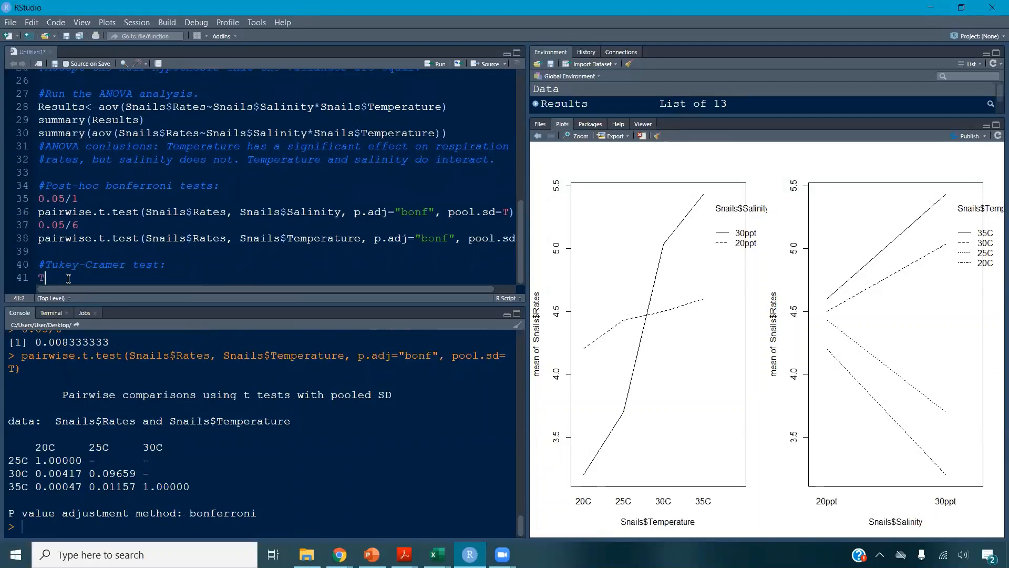
{"action": "type", "text": "ukeyHSD("}
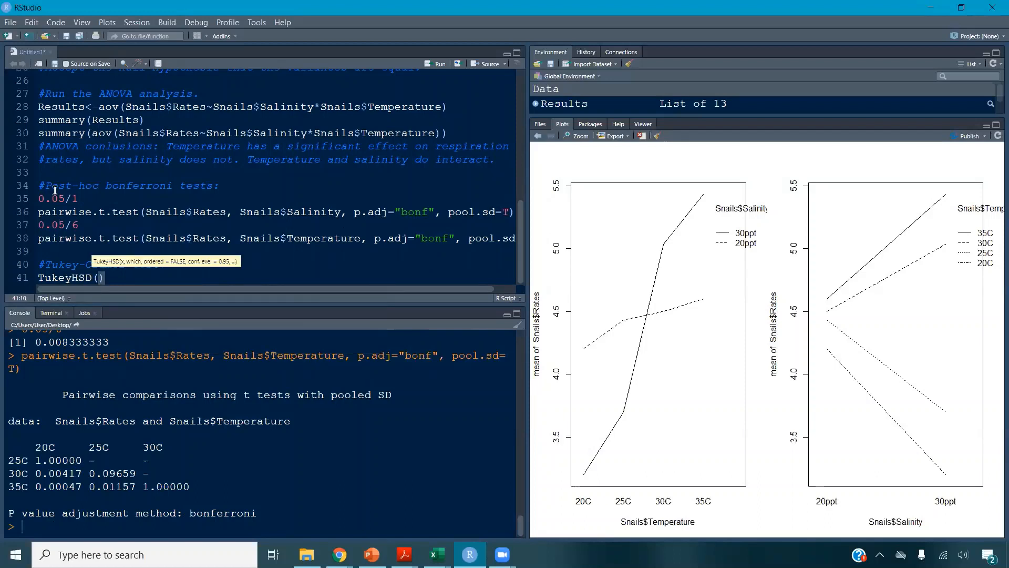
{"action": "double_click", "coordinate": [52, 103]}
{"action": "key", "text": "ctrl+c"}
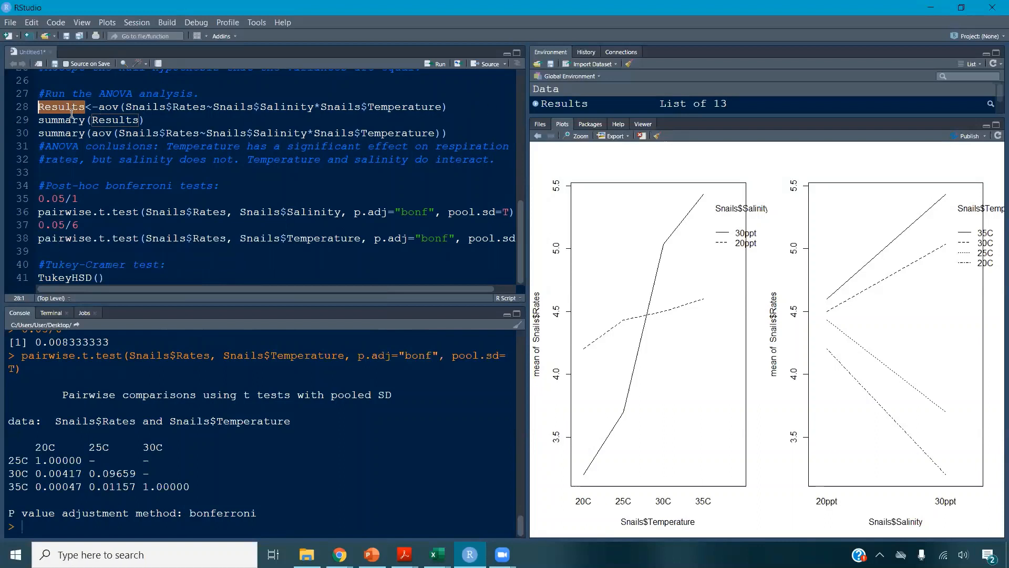
{"action": "left_click", "coordinate": [100, 282]}
{"action": "key", "text": "ctrl+v"}
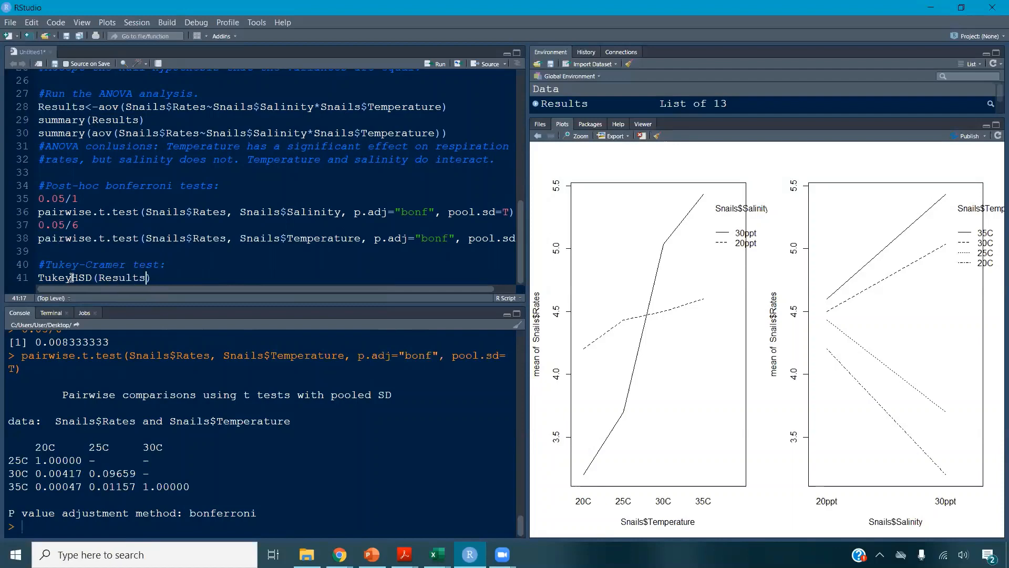
{"action": "key", "text": "ctrl+Return"}
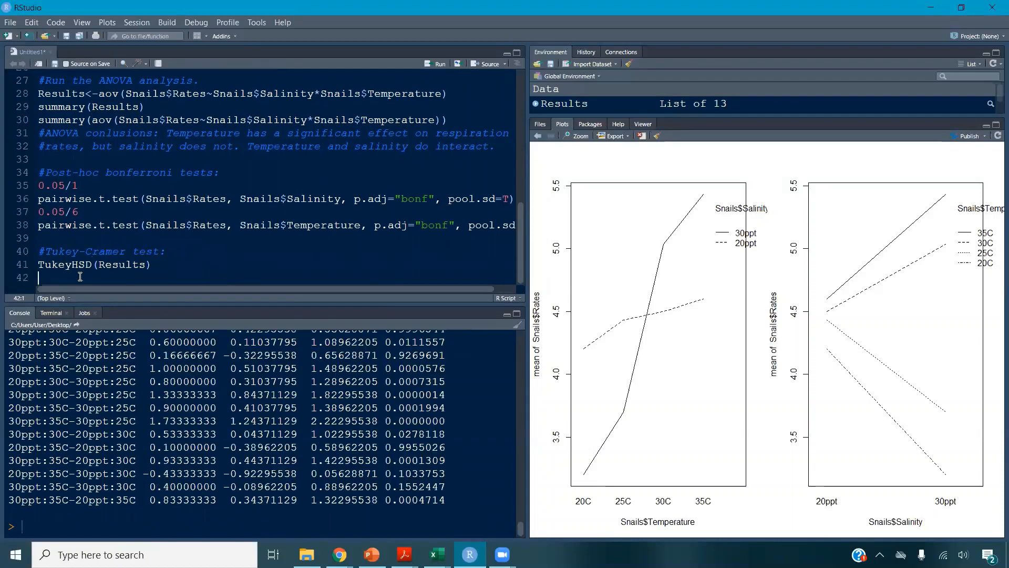
- Examine the Tukey adjusted p-values for salinity, temperature and their interaction, and highlight the Bonferroni test block in the script
{"action": "scroll", "coordinate": [175, 481], "scroll_direction": "up", "scroll_amount": 10}
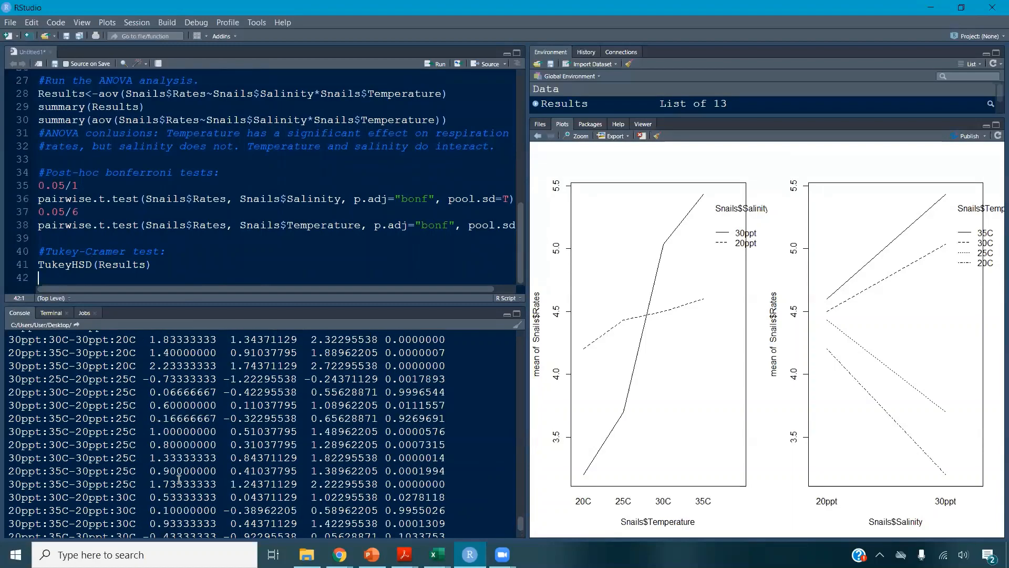
{"action": "scroll", "coordinate": [180, 477], "scroll_direction": "up", "scroll_amount": 1}
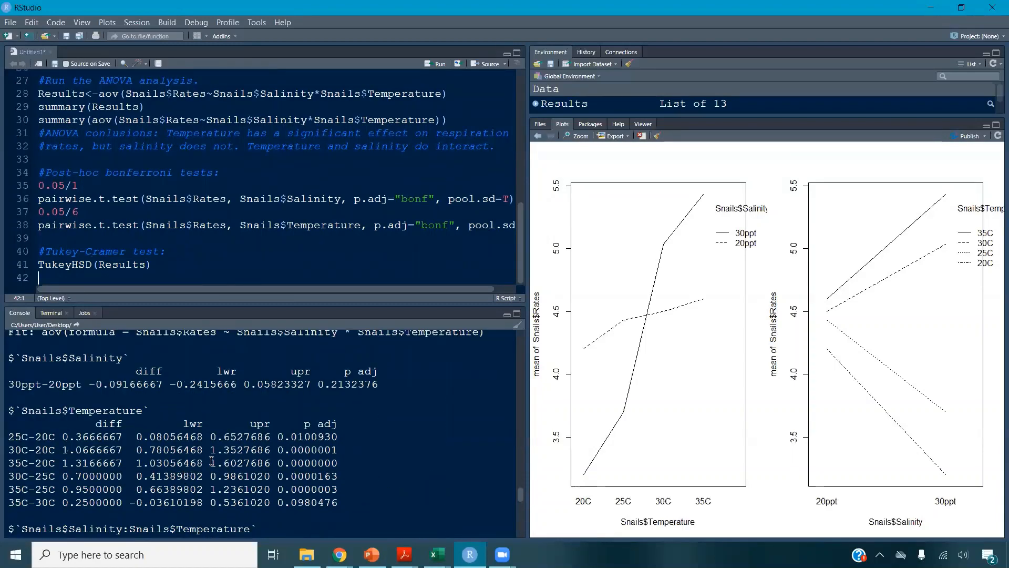
{"action": "scroll", "coordinate": [211, 461], "scroll_direction": "up", "scroll_amount": 1}
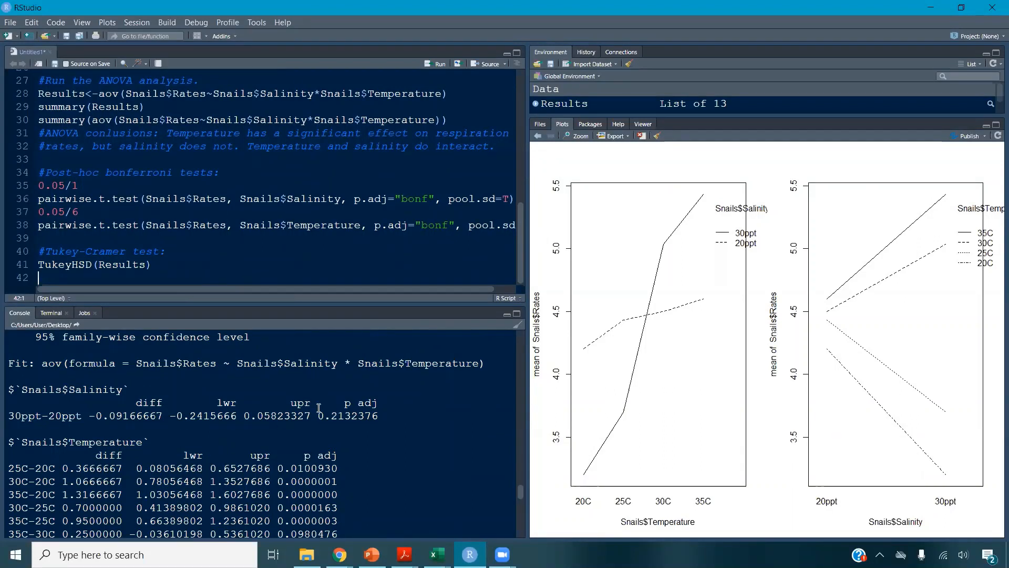
{"action": "scroll", "coordinate": [319, 407], "scroll_direction": "down", "scroll_amount": 6}
{"action": "scroll", "coordinate": [426, 478], "scroll_direction": "down", "scroll_amount": 3}
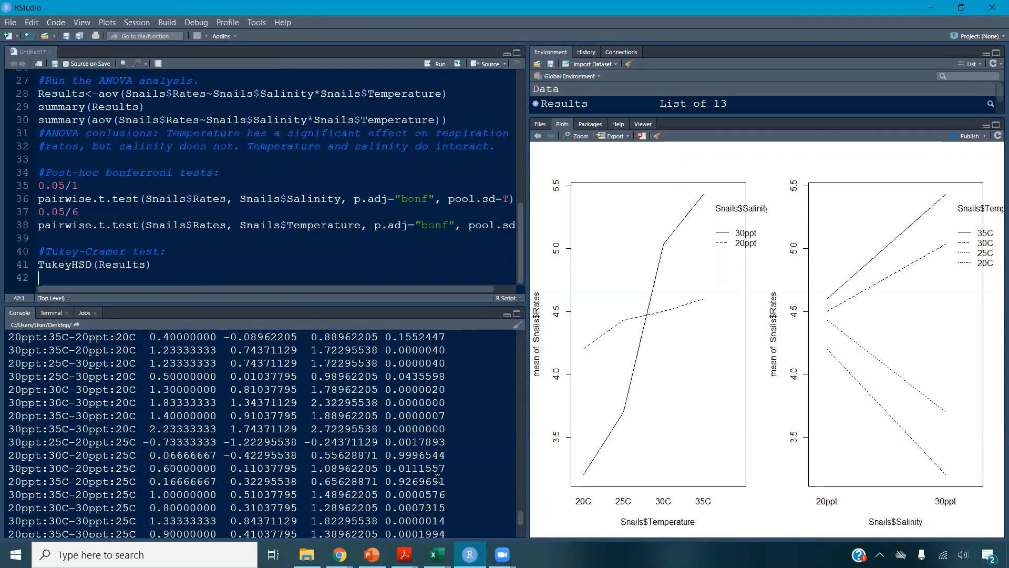
{"action": "scroll", "coordinate": [361, 450], "scroll_direction": "up", "scroll_amount": 3}
{"action": "scroll", "coordinate": [362, 451], "scroll_direction": "up", "scroll_amount": 2}
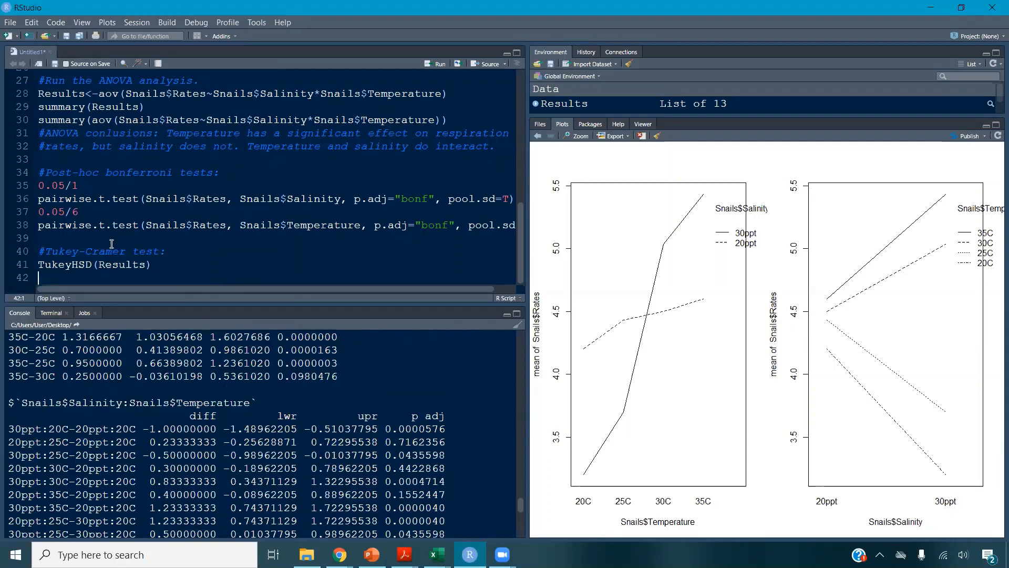
{"action": "left_click", "coordinate": [50, 236]}
{"action": "left_click_drag", "start_coordinate": [50, 236], "coordinate": [22, 176]}
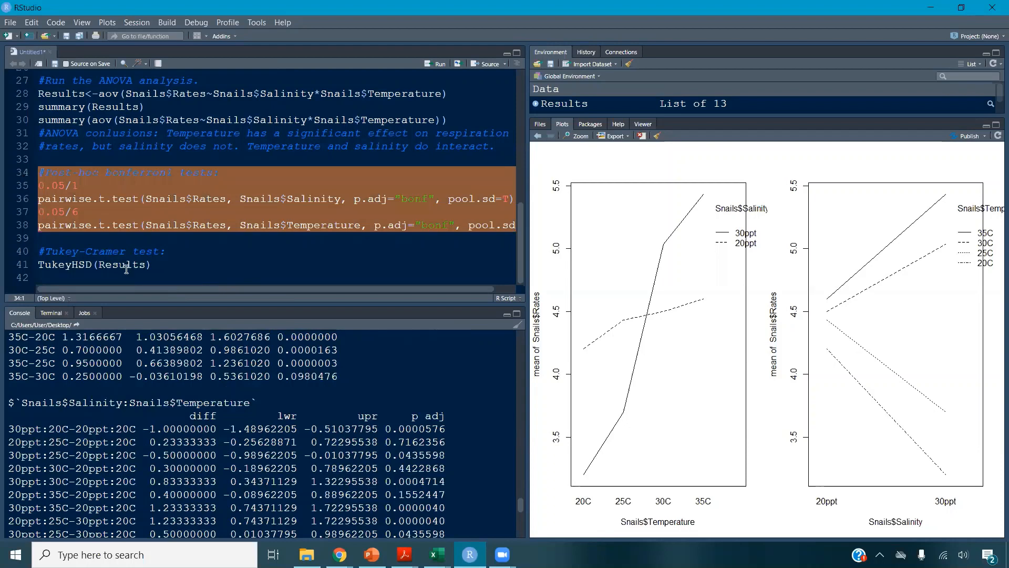
- Add the comment "#Not great for two-way ANOVAs because it finds significance where" on line 42 and "#there may not be any." on line 43
{"action": "left_click", "coordinate": [144, 277]}
{"action": "type", "text": "#"}
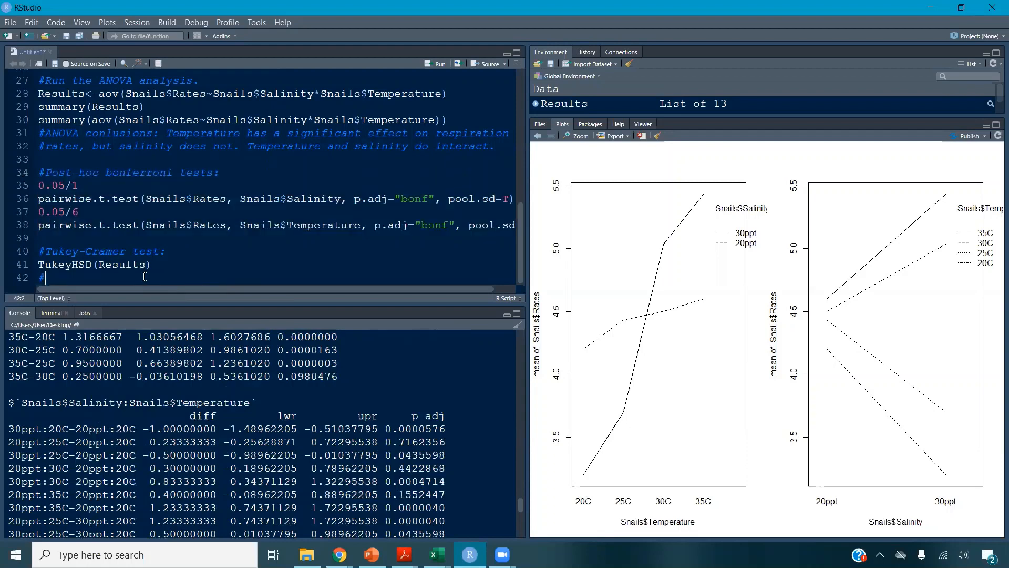
{"action": "type", "text": "Not great for two-way ANOVAs be"}
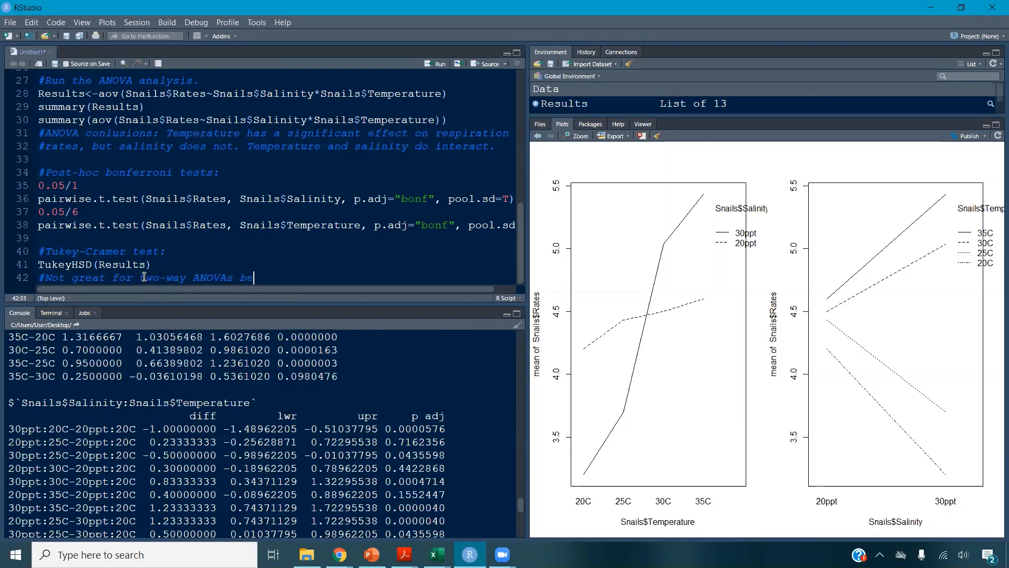
{"action": "type", "text": "cause it finds significance where"}
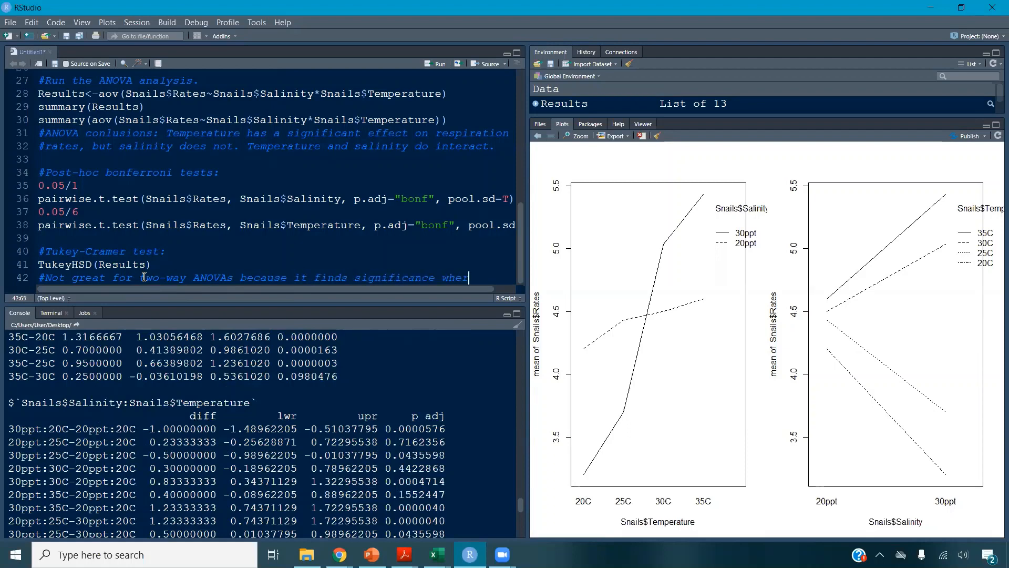
{"action": "key", "text": "Return"}
{"action": "type", "text": "#there may not "}
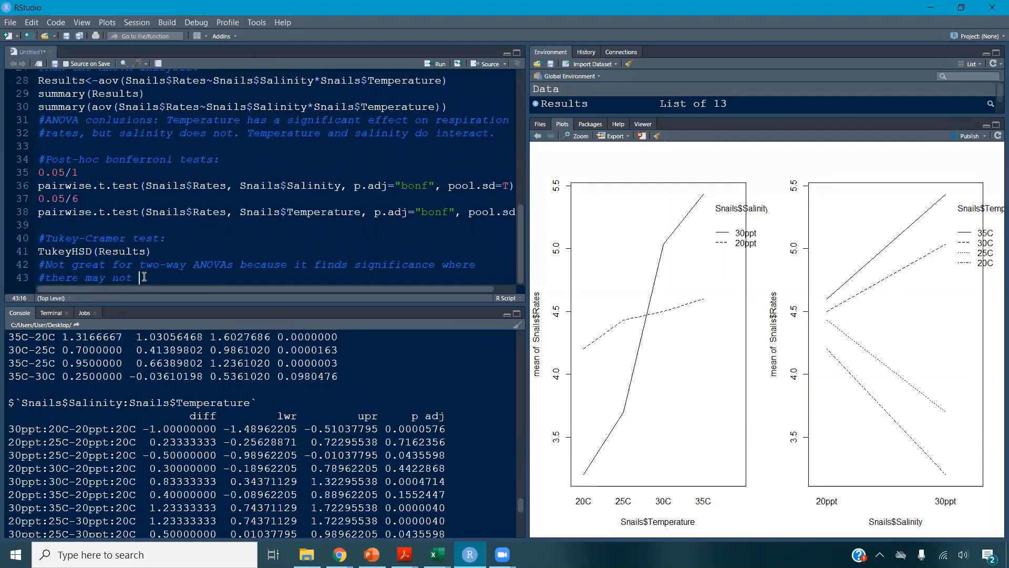
{"action": "type", "text": "be any."}
{"action": "scroll", "coordinate": [290, 266], "scroll_direction": "up", "scroll_amount": 5}
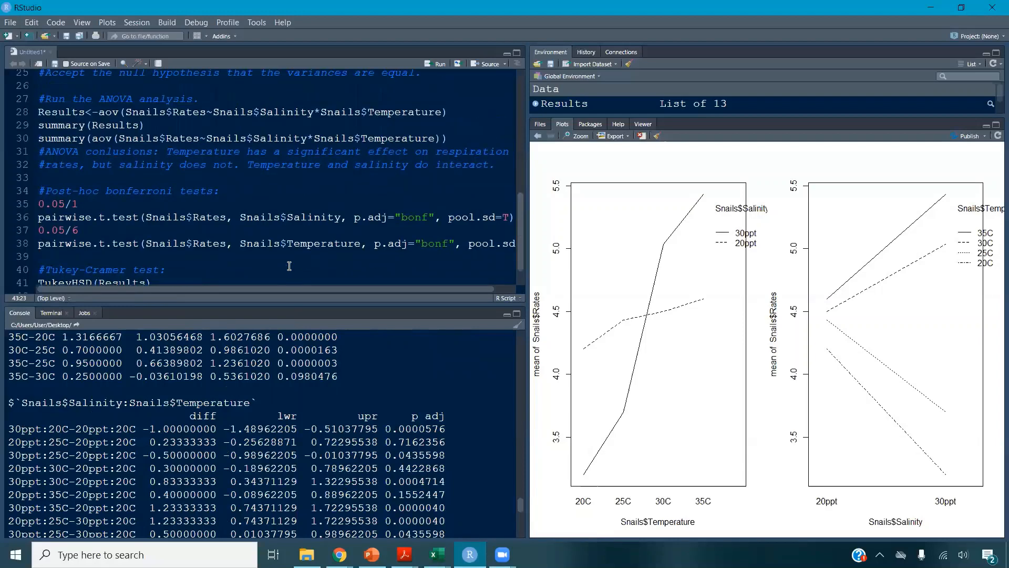
{"action": "scroll", "coordinate": [290, 266], "scroll_direction": "up", "scroll_amount": 4}
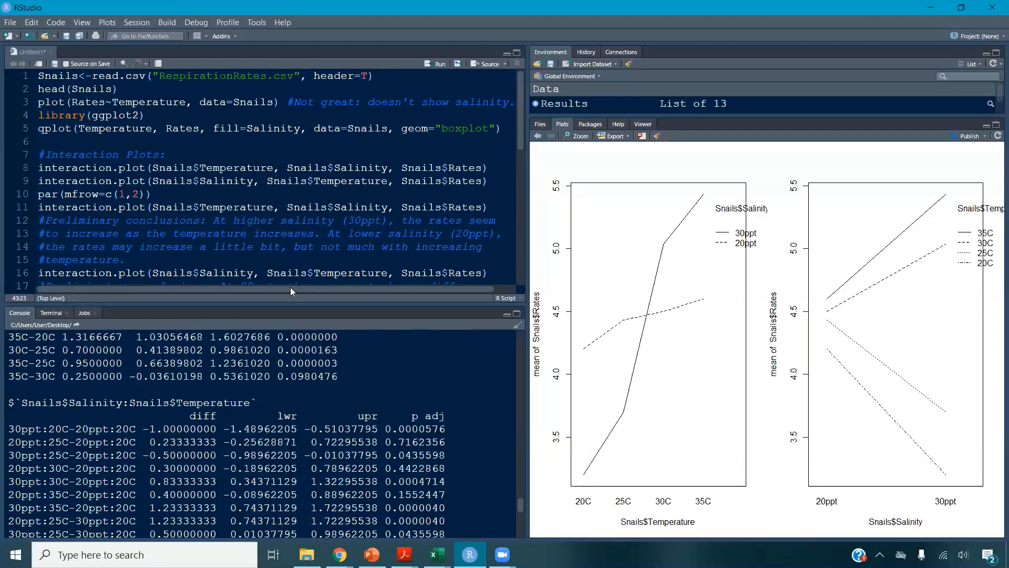
- Enlarge the script area and review the data import, head(Snails), par(mfrow=c(1,2)) and leveneTest lines
{"action": "left_click_drag", "start_coordinate": [302, 305], "coordinate": [293, 409]}
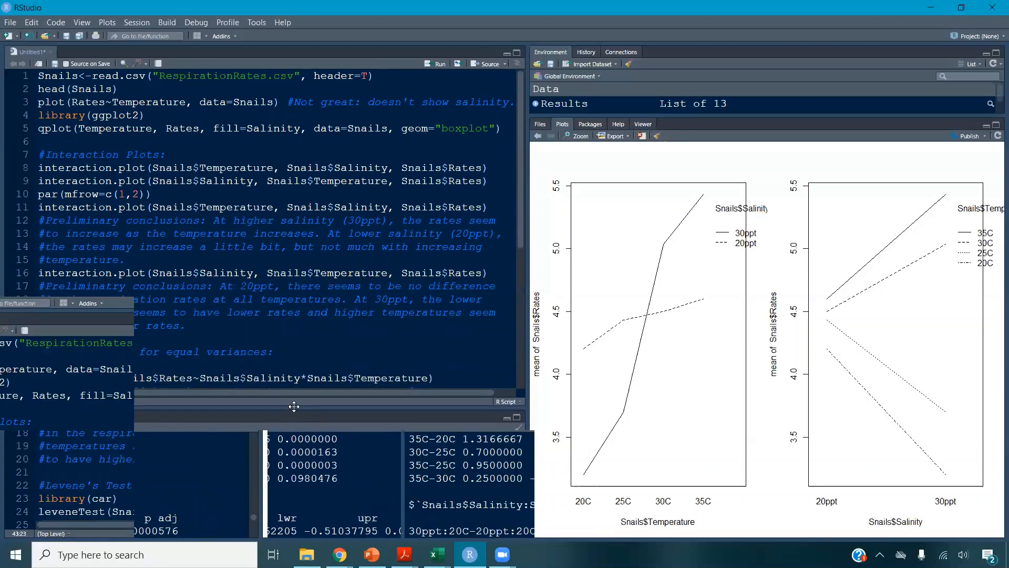
{"action": "left_click", "coordinate": [303, 346]}
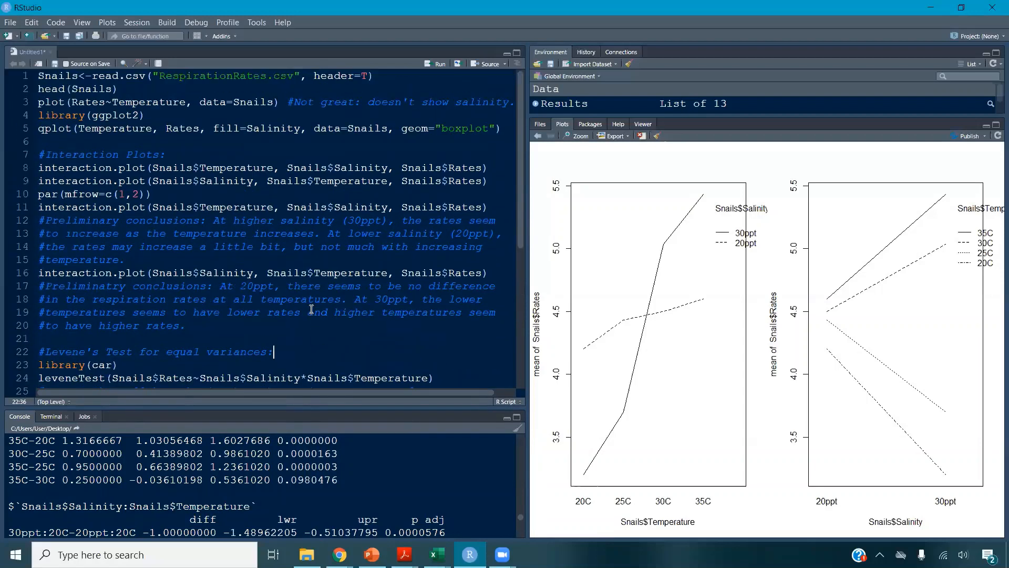
{"action": "left_click_drag", "start_coordinate": [34, 72], "coordinate": [436, 78]}
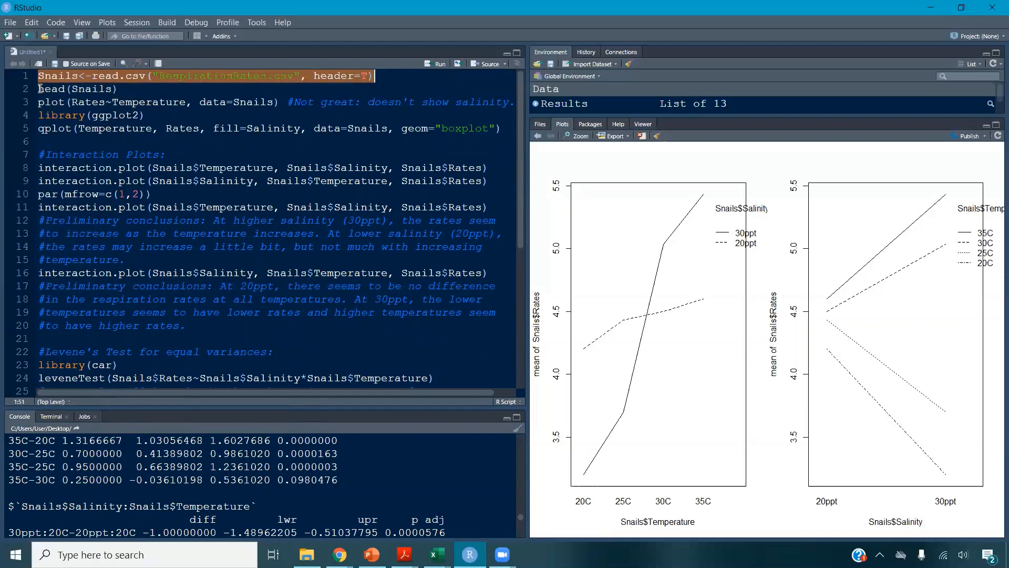
{"action": "left_click_drag", "start_coordinate": [40, 89], "coordinate": [119, 88]}
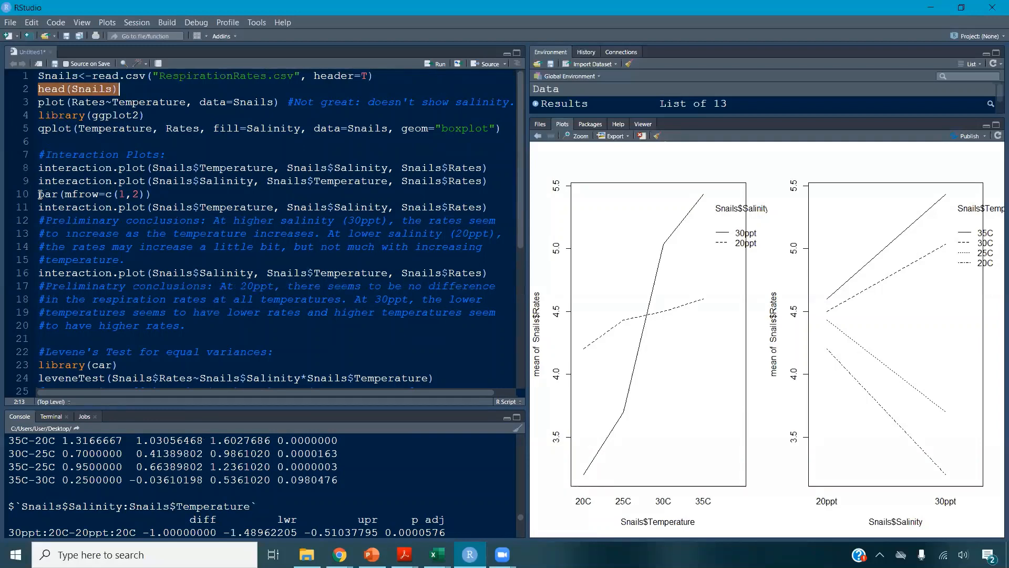
{"action": "left_click_drag", "start_coordinate": [40, 194], "coordinate": [162, 190]}
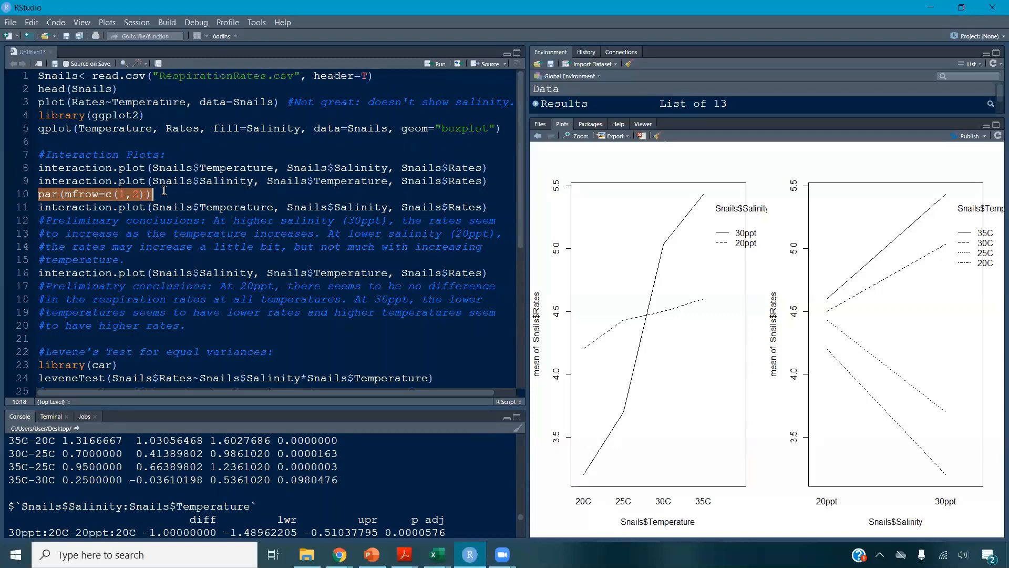
{"action": "scroll", "coordinate": [89, 251], "scroll_direction": "down", "scroll_amount": 3}
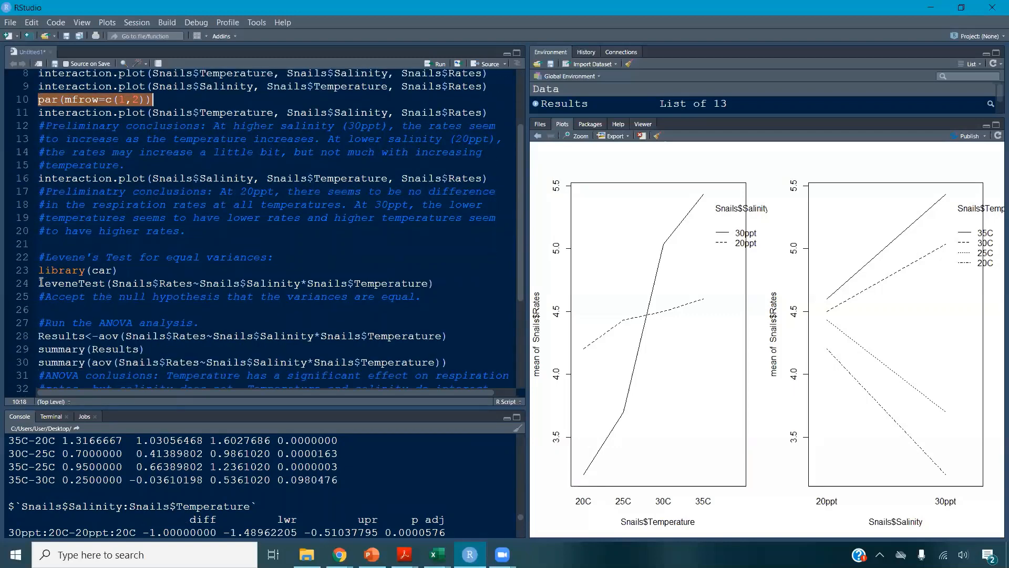
{"action": "left_click_drag", "start_coordinate": [41, 283], "coordinate": [465, 284]}
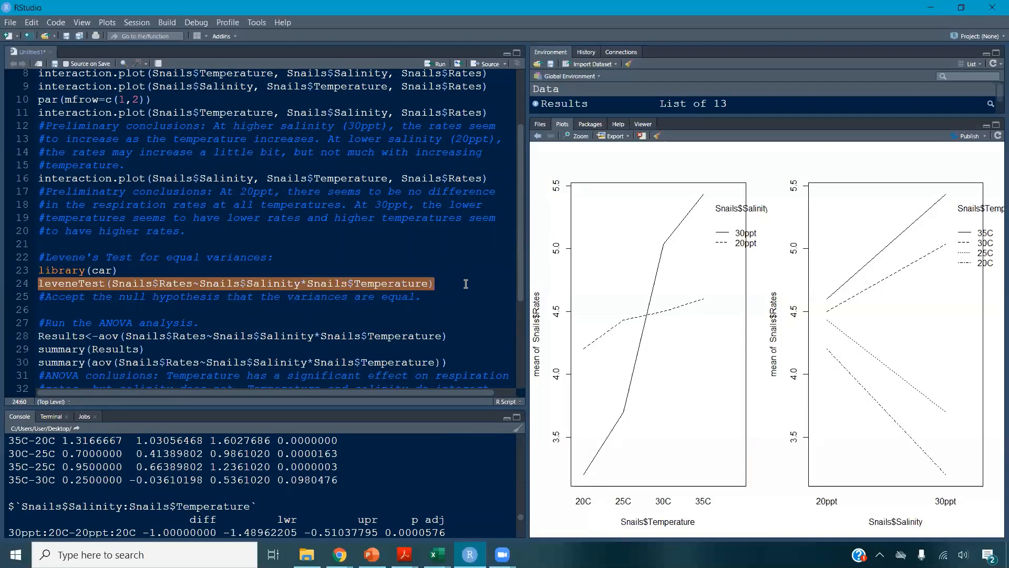
- Compare the leveneTest line with the aov and summary lines, examining the function names and the Rates, Salinity and Temperature variables
{"action": "scroll", "coordinate": [466, 283], "scroll_direction": "down", "scroll_amount": 3}
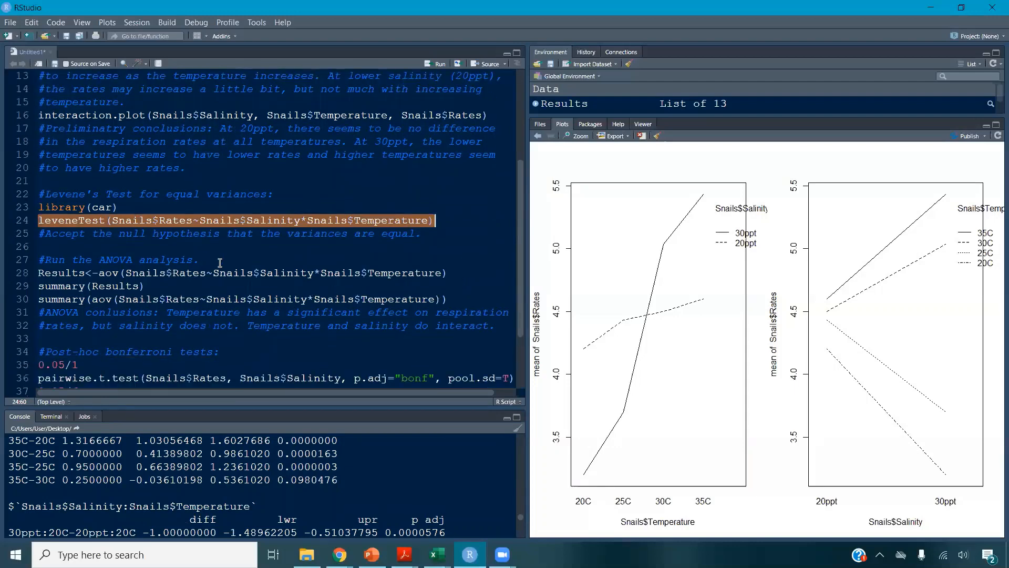
{"action": "double_click", "coordinate": [117, 273]}
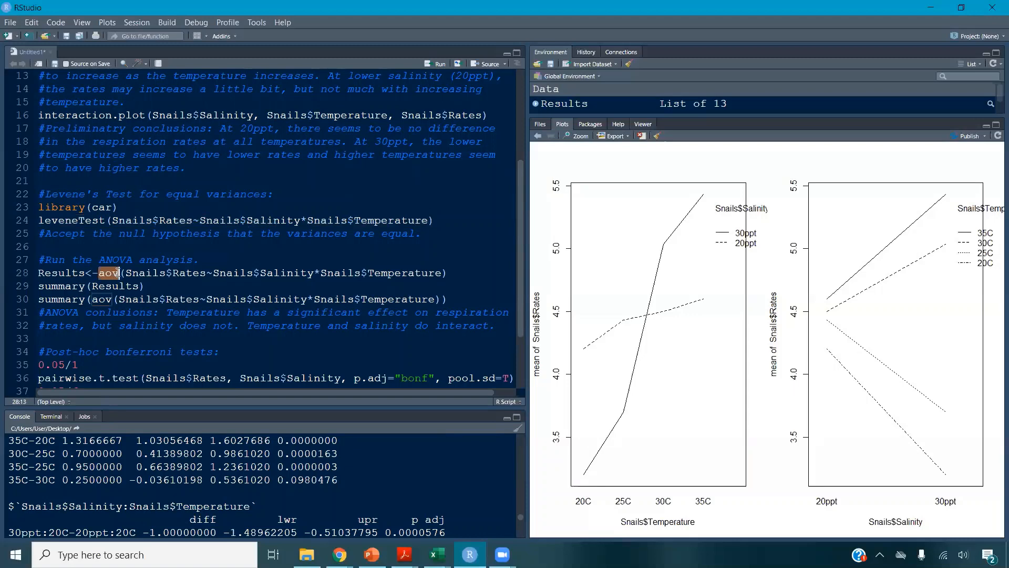
{"action": "double_click", "coordinate": [72, 299]}
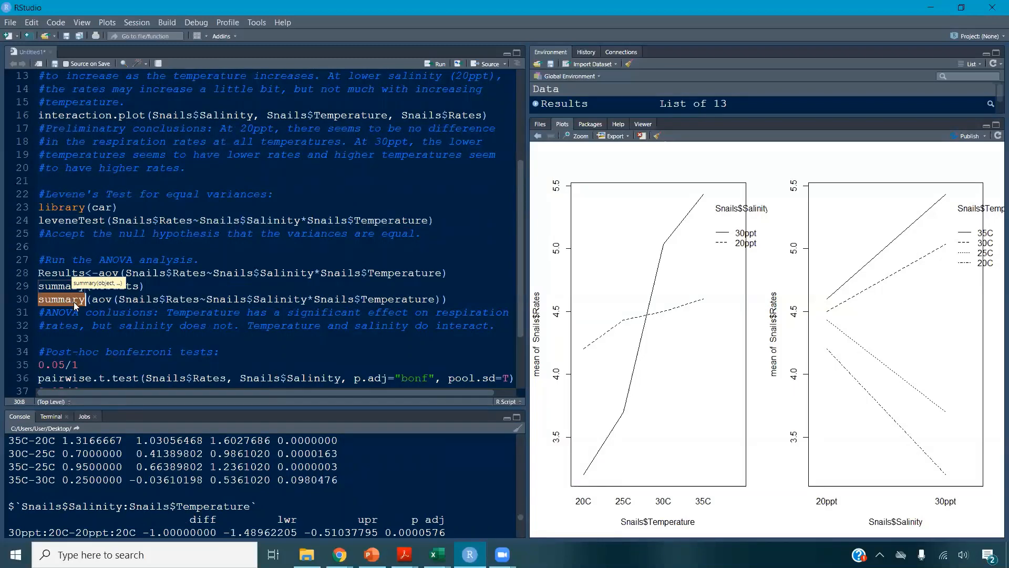
{"action": "double_click", "coordinate": [55, 220]}
{"action": "double_click", "coordinate": [112, 273]}
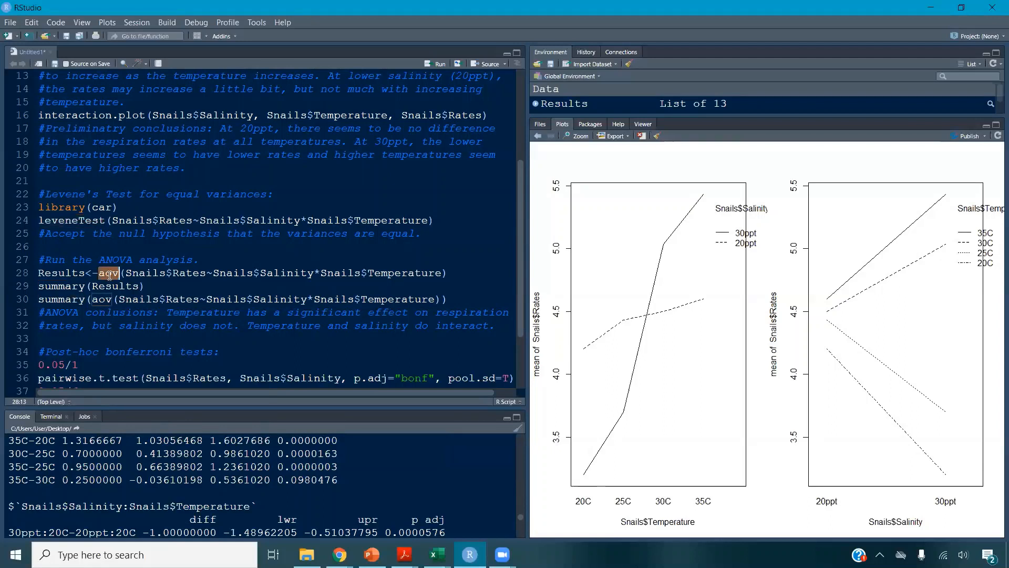
{"action": "double_click", "coordinate": [304, 220]}
{"action": "left_click", "coordinate": [402, 220]}
{"action": "double_click", "coordinate": [178, 272]}
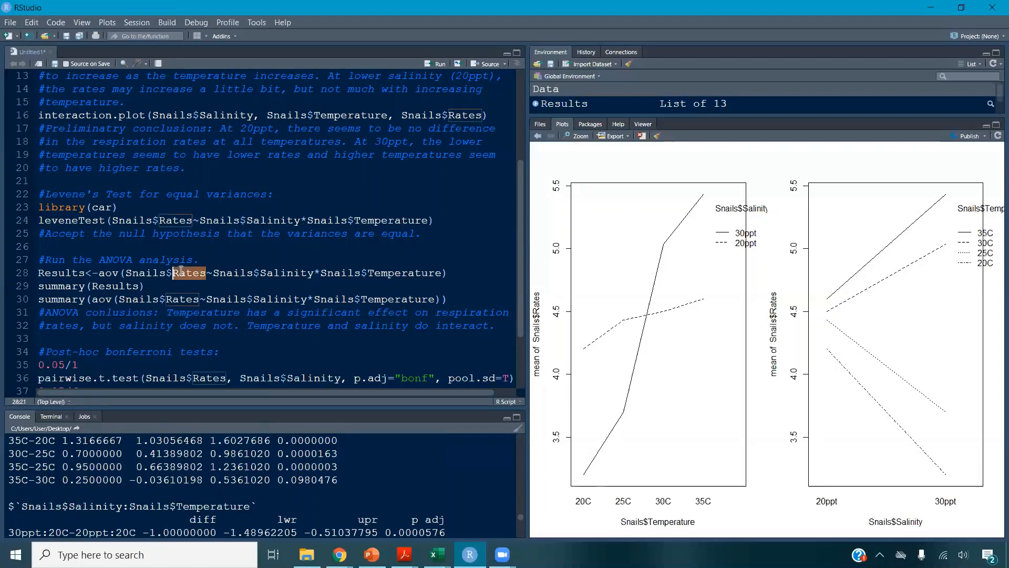
- Review the Salinity and Temperature arguments in the two Bonferroni pairwise.t.test lines, then return to the start of the script
{"action": "scroll", "coordinate": [213, 226], "scroll_direction": "down", "scroll_amount": 2}
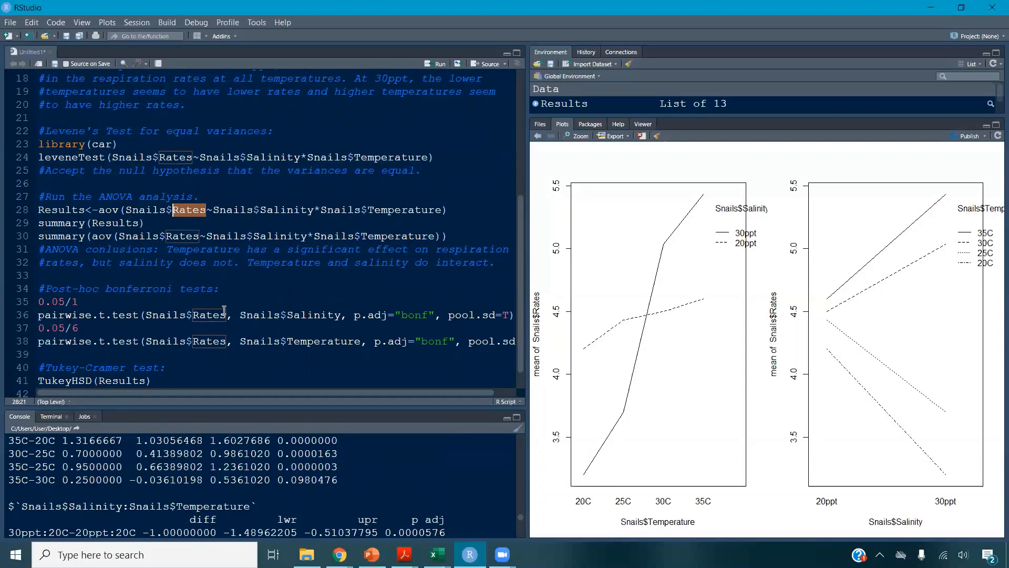
{"action": "double_click", "coordinate": [309, 316]}
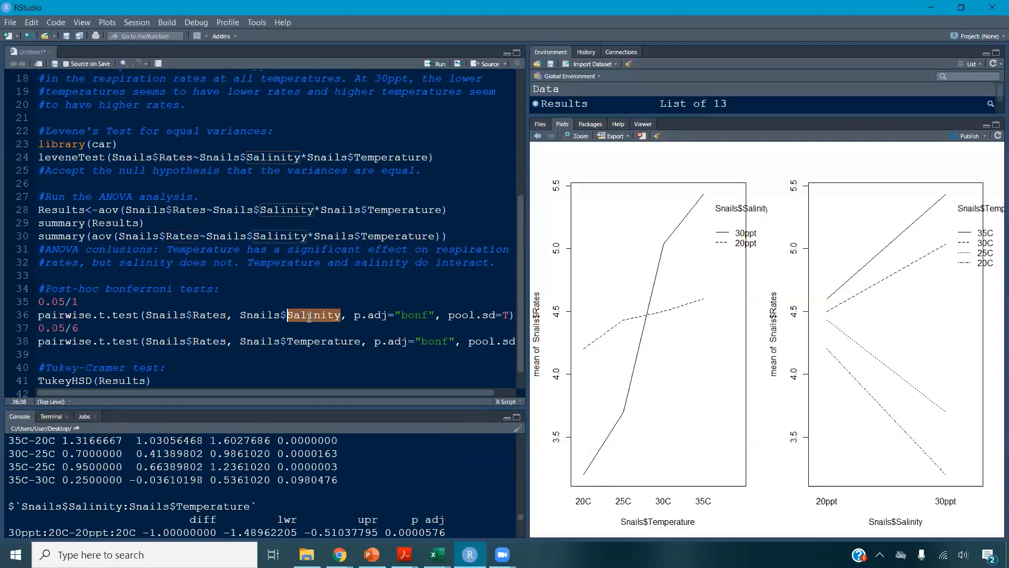
{"action": "double_click", "coordinate": [338, 342]}
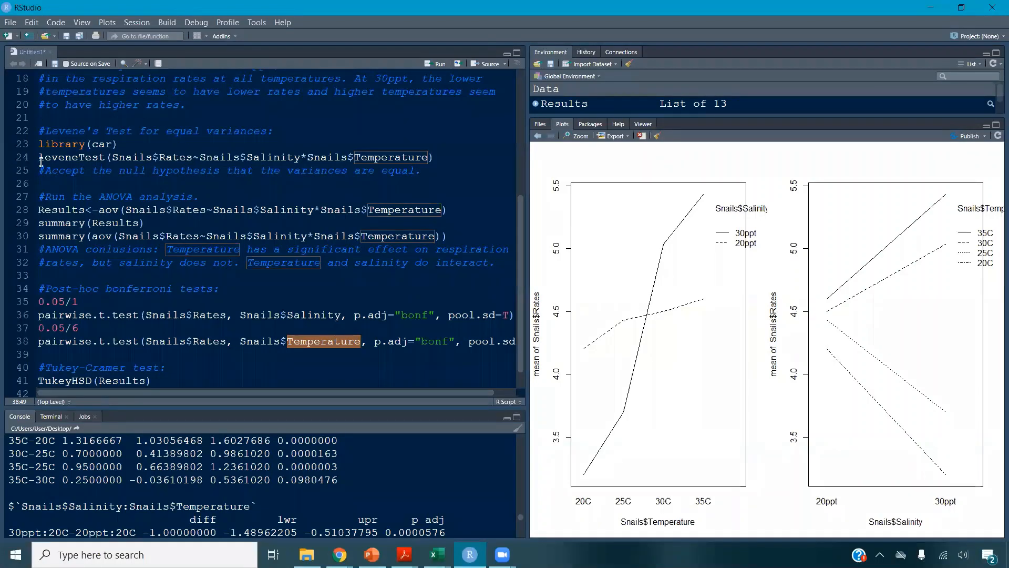
{"action": "scroll", "coordinate": [47, 262], "scroll_direction": "up", "scroll_amount": 6}
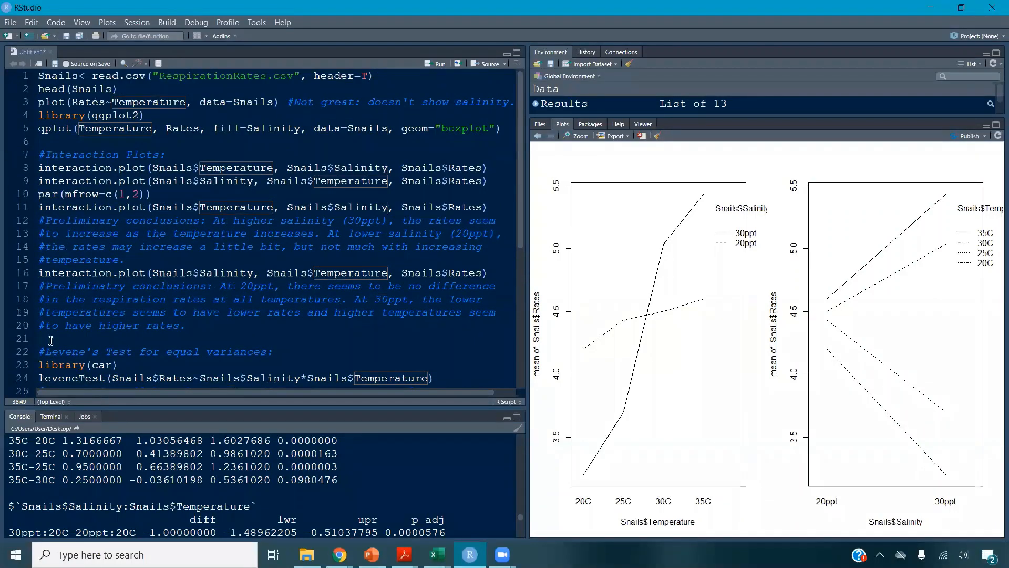
{"action": "left_click", "coordinate": [186, 196]}
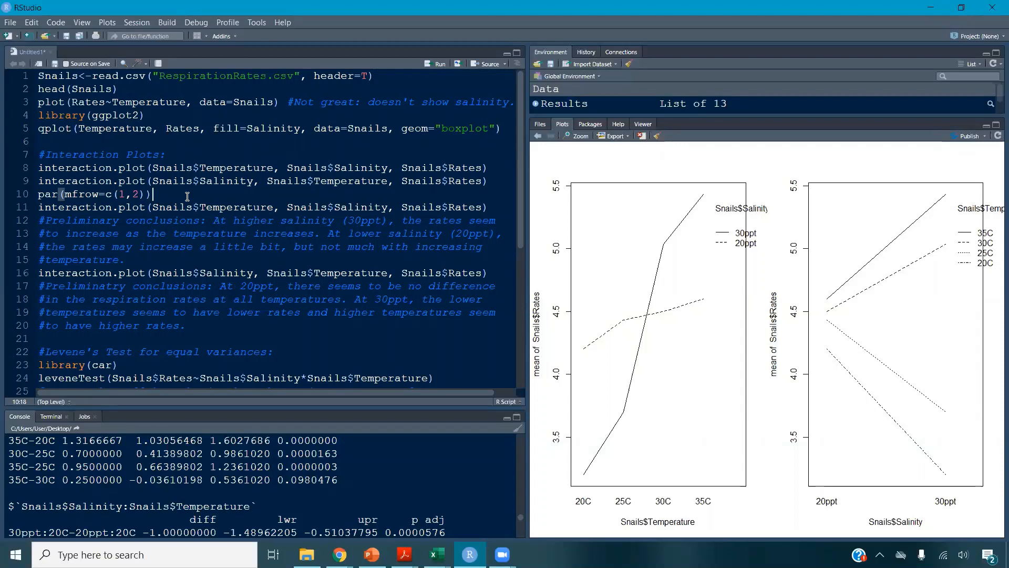
- Save the script to the Desktop as "Ch 18 Two-Way ANOVA"
{"action": "left_click", "coordinate": [10, 24]}
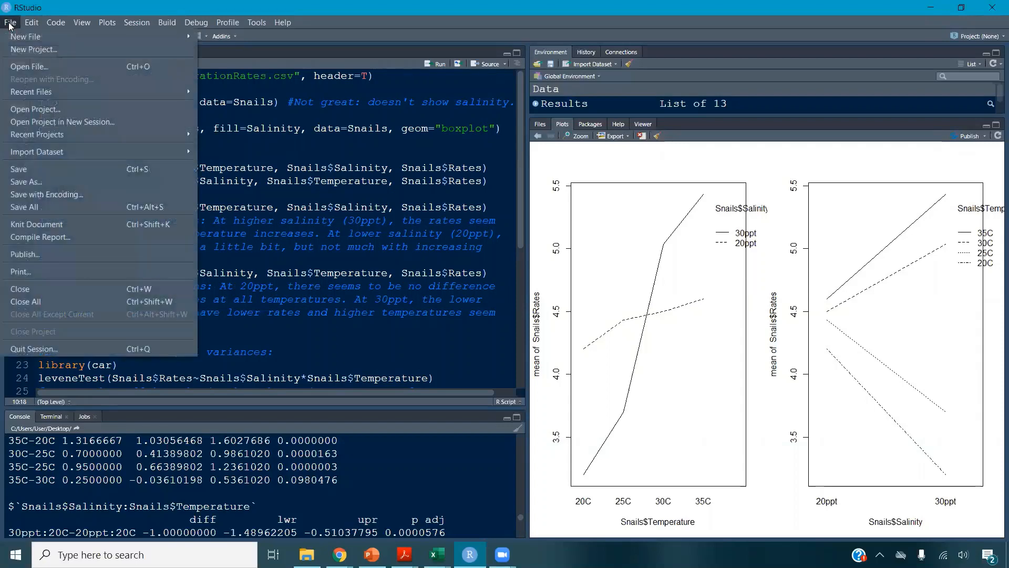
{"action": "left_click", "coordinate": [21, 166]}
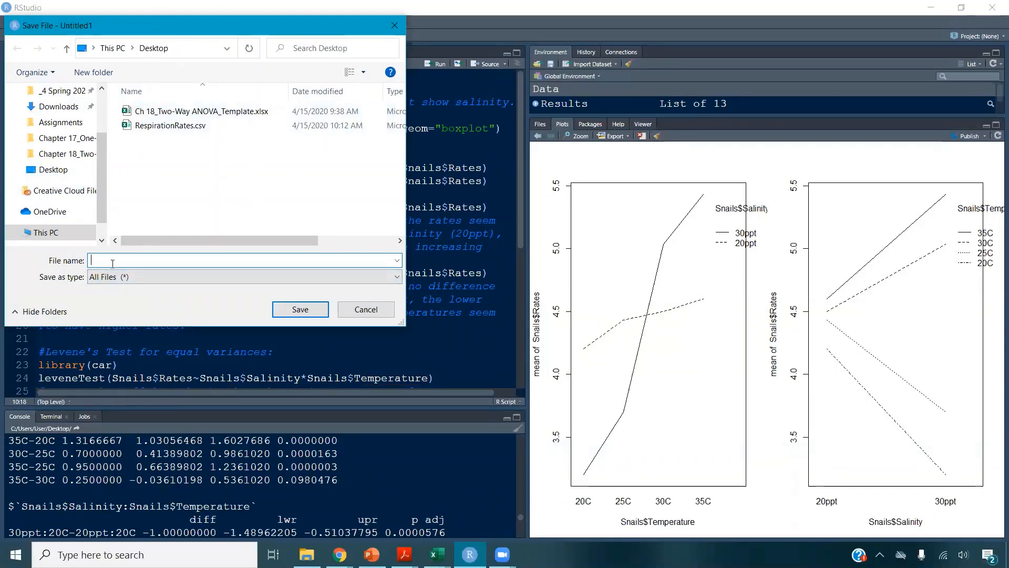
{"action": "type", "text": "Ch 18 Tw"}
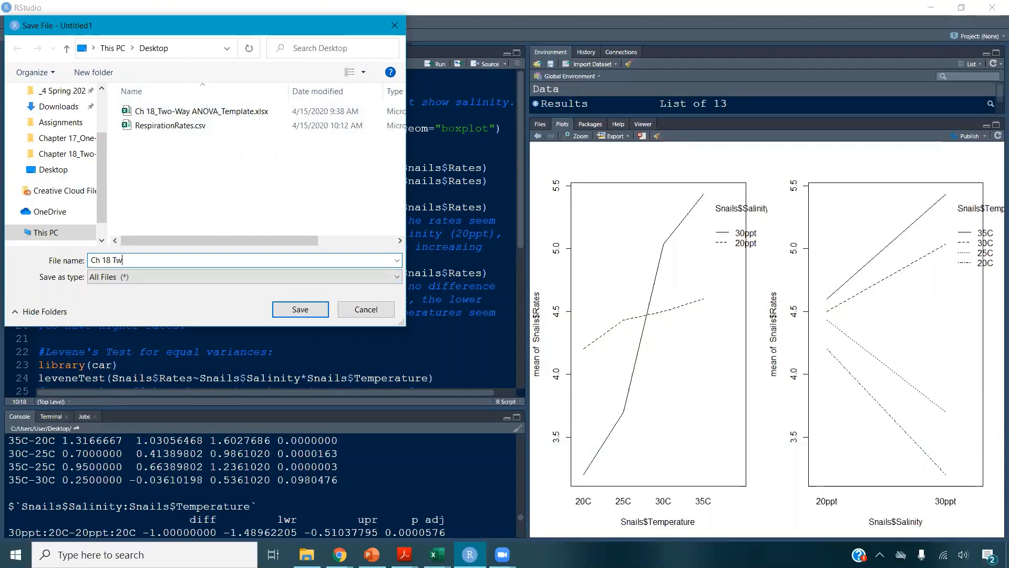
{"action": "type", "text": "o-Way ANOVA"}
{"action": "left_click", "coordinate": [293, 312]}
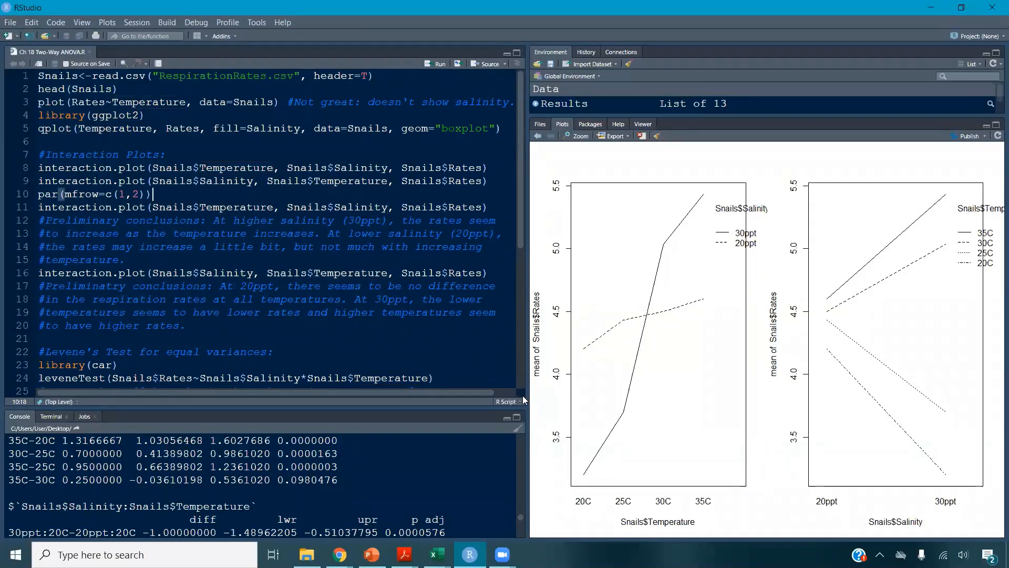
- Switch to Excel and close the RespirationRates.csv workbook, leaving the Ch 18_Two-Way ANOVA_Template.xlsx workbook open
{"action": "left_click", "coordinate": [437, 554]}
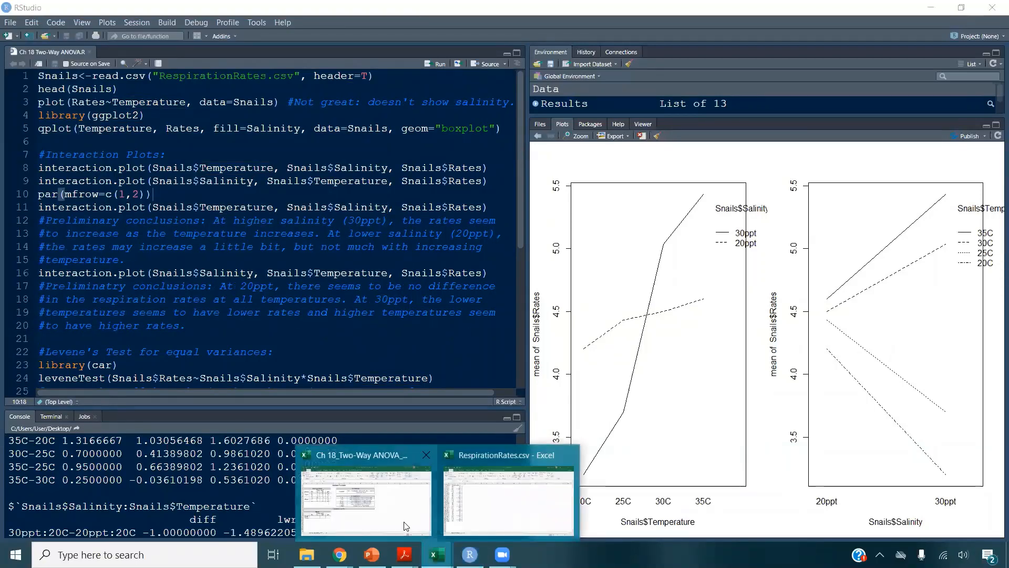
{"action": "left_click", "coordinate": [408, 525]}
{"action": "mouse_move", "coordinate": [437, 554]}
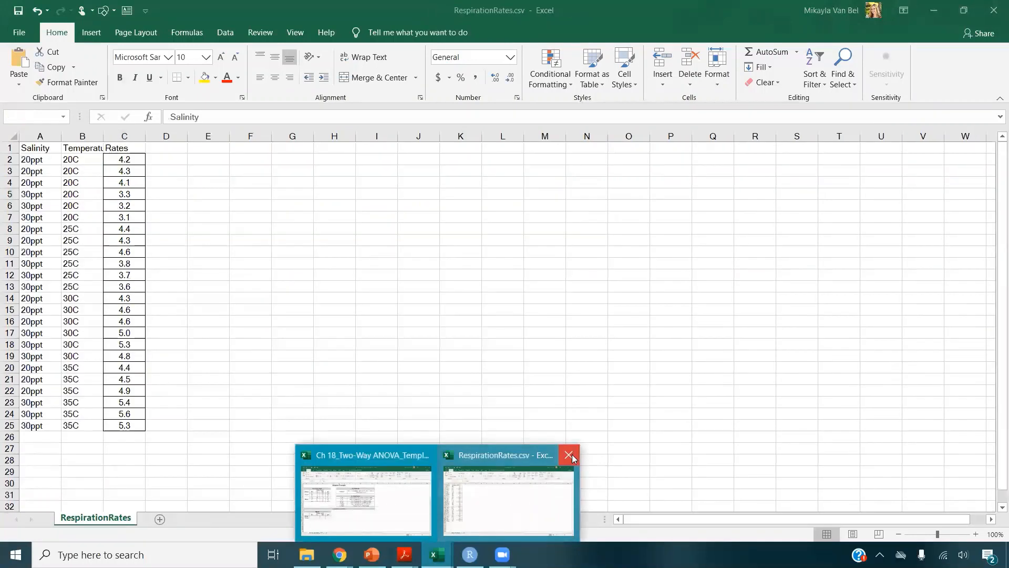
{"action": "left_click", "coordinate": [573, 453]}
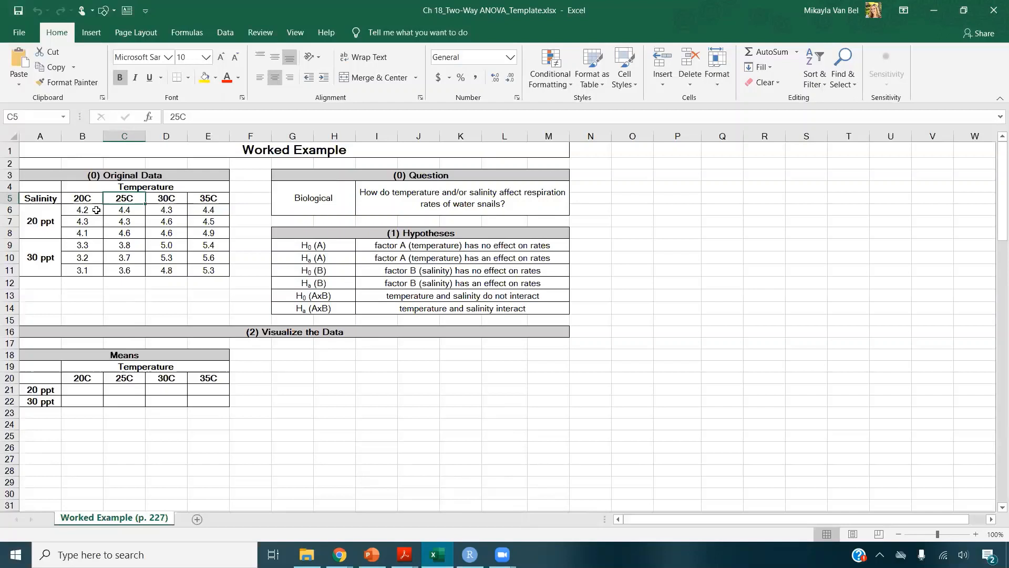
- Shade the three respiration rates for 20 ppt at 20C (B6:B8) light blue in the original data table
{"action": "left_click_drag", "start_coordinate": [96, 210], "coordinate": [95, 233]}
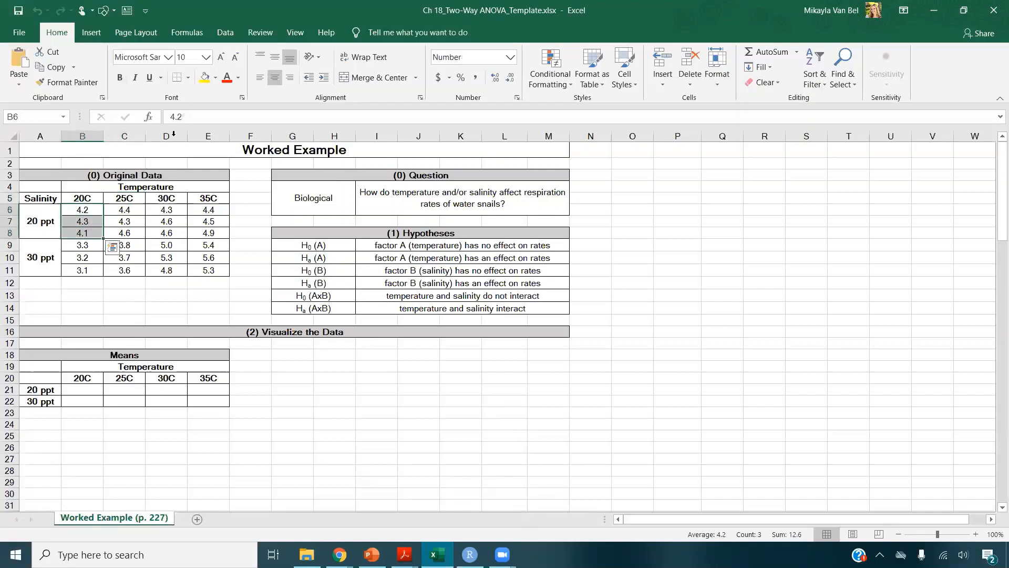
{"action": "left_click", "coordinate": [216, 78]}
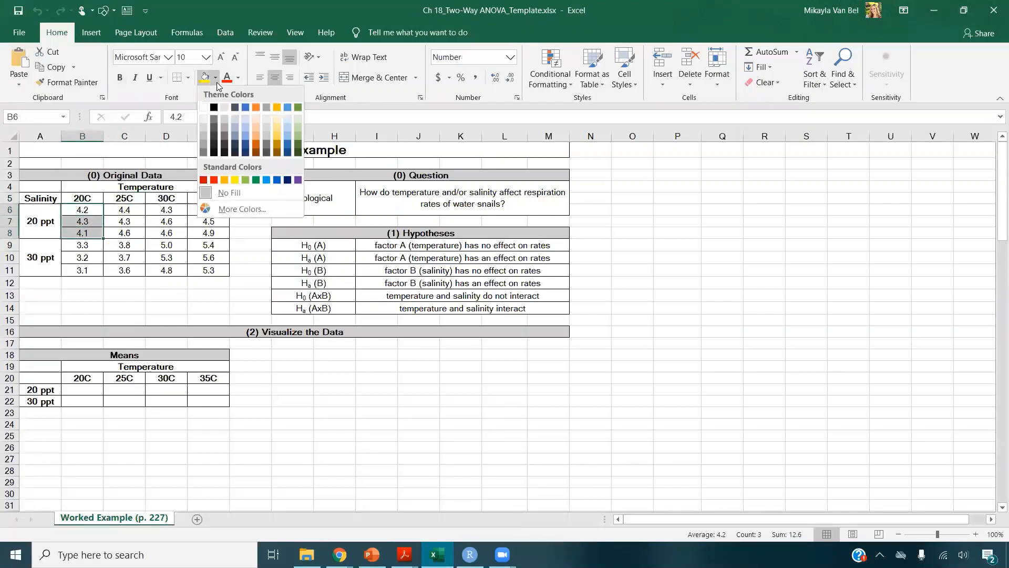
{"action": "left_click", "coordinate": [245, 107]}
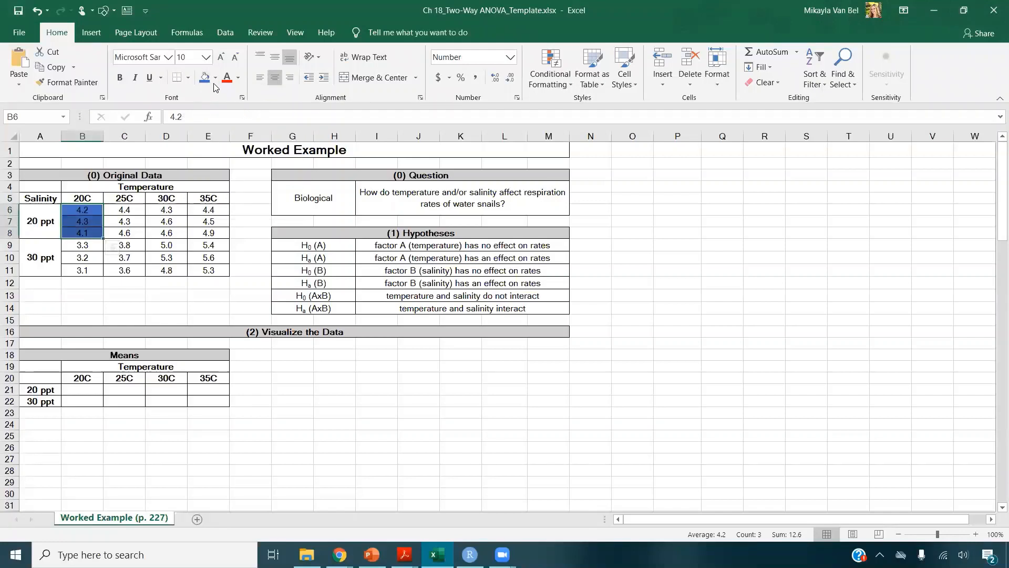
{"action": "left_click", "coordinate": [215, 78]}
{"action": "left_click", "coordinate": [245, 127]}
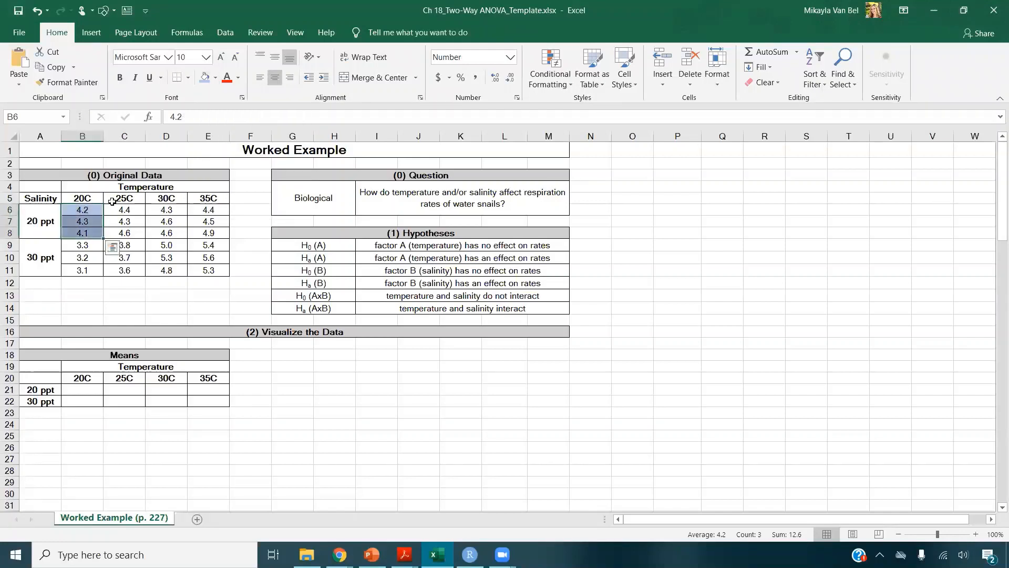
{"action": "left_click", "coordinate": [95, 199]}
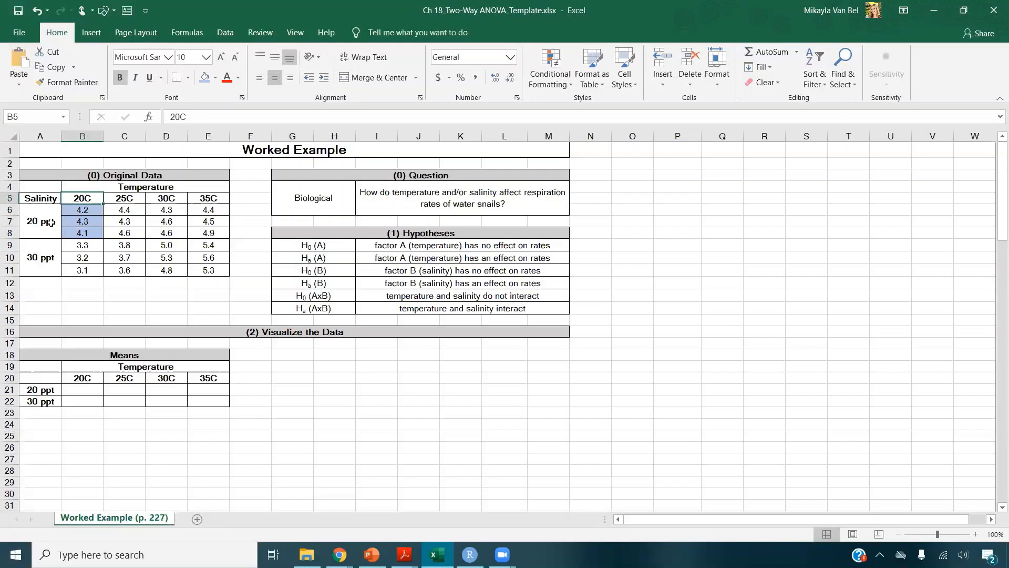
{"action": "left_click_drag", "start_coordinate": [96, 210], "coordinate": [94, 232]}
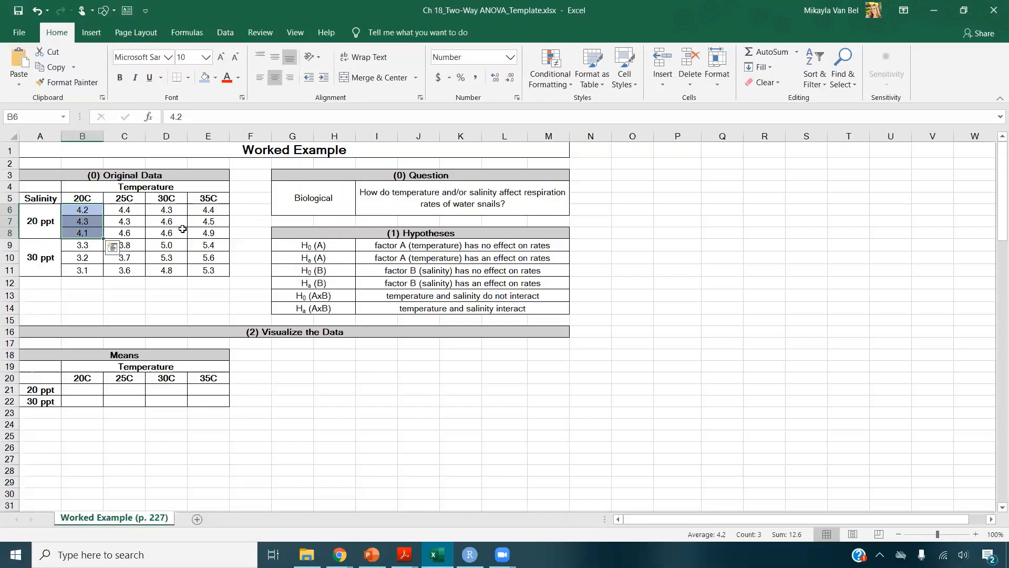
- Shade the three respiration rates for 30 ppt at 30C (D9:D11) light gold
{"action": "left_click_drag", "start_coordinate": [180, 242], "coordinate": [178, 271]}
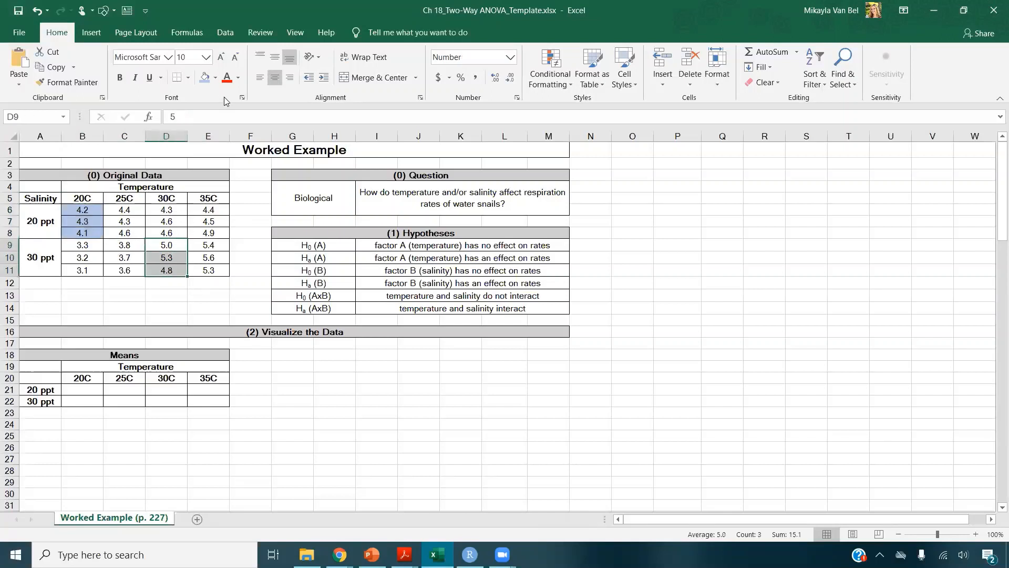
{"action": "left_click", "coordinate": [215, 78]}
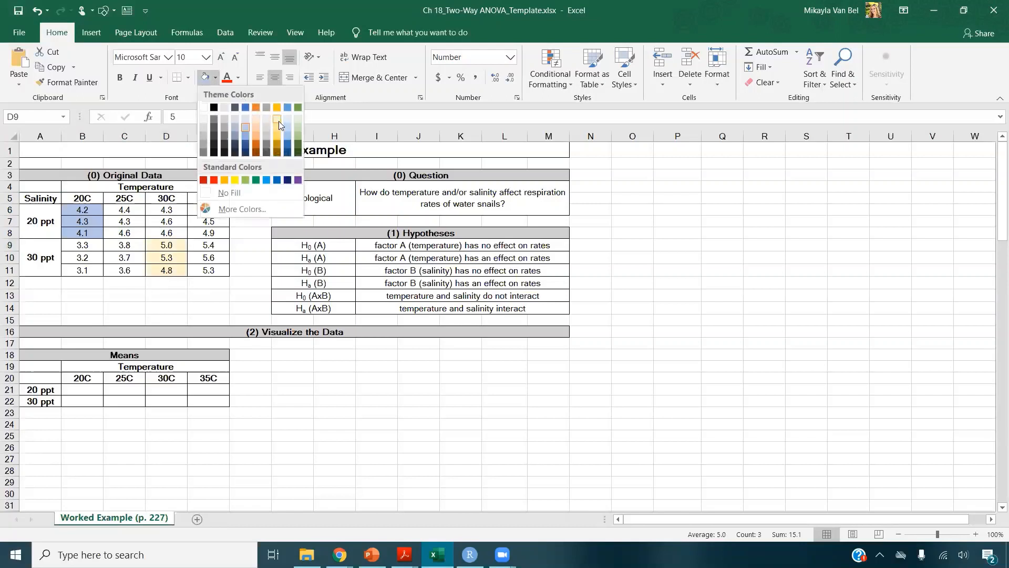
{"action": "left_click", "coordinate": [279, 121]}
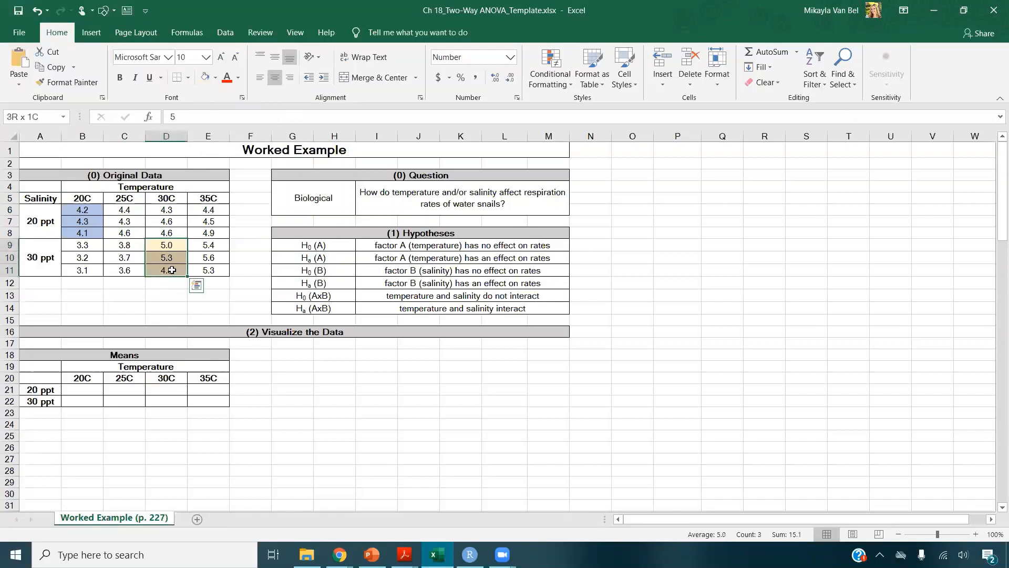
{"action": "left_click_drag", "start_coordinate": [212, 210], "coordinate": [210, 233]}
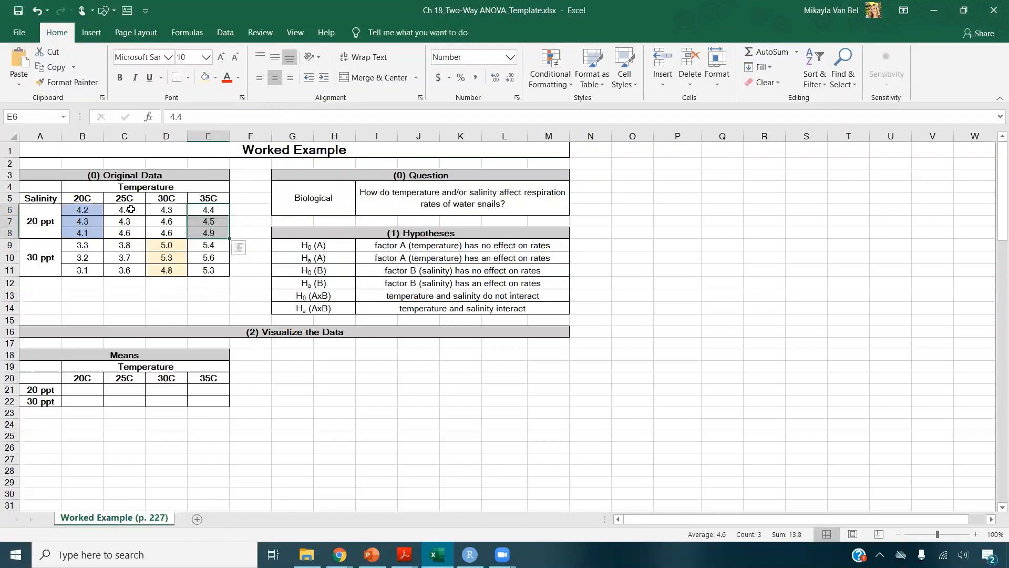
{"action": "left_click_drag", "start_coordinate": [131, 209], "coordinate": [128, 235]}
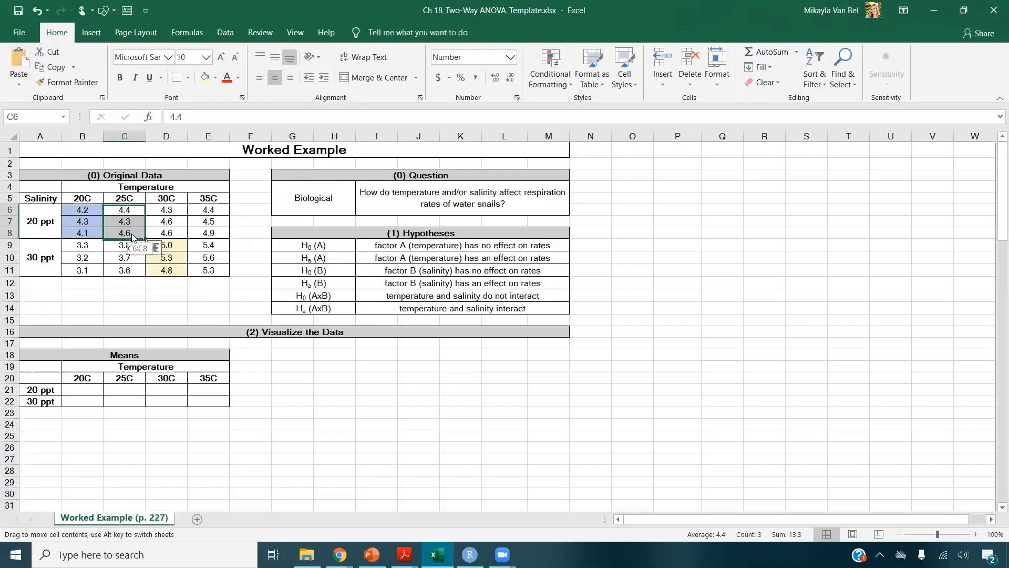
- Calculate the mean for 20 ppt at 20C in cell B21 of the Means table with =AVERAGE(B6:B8)
{"action": "left_click", "coordinate": [84, 390]}
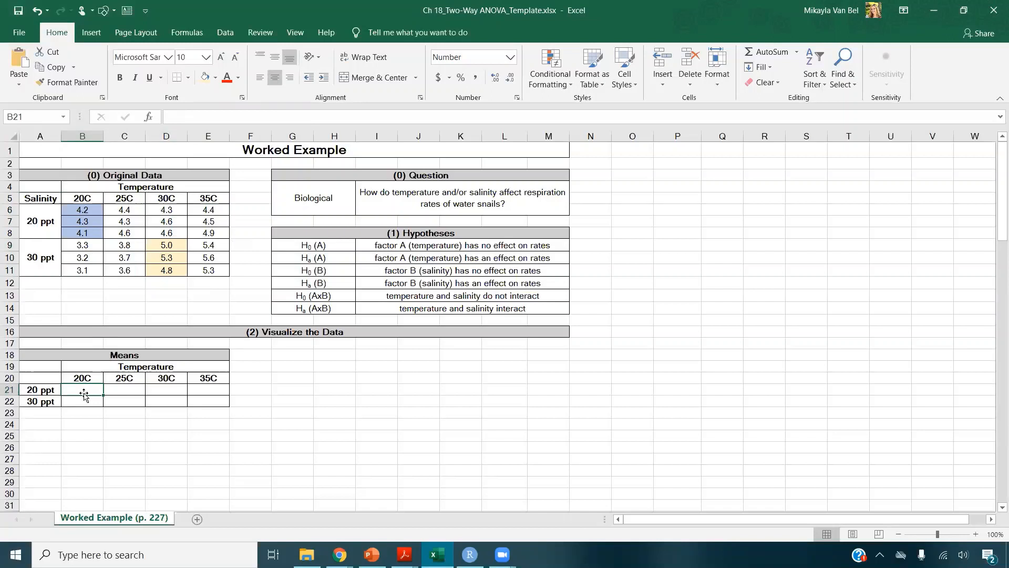
{"action": "type", "text": "=a"}
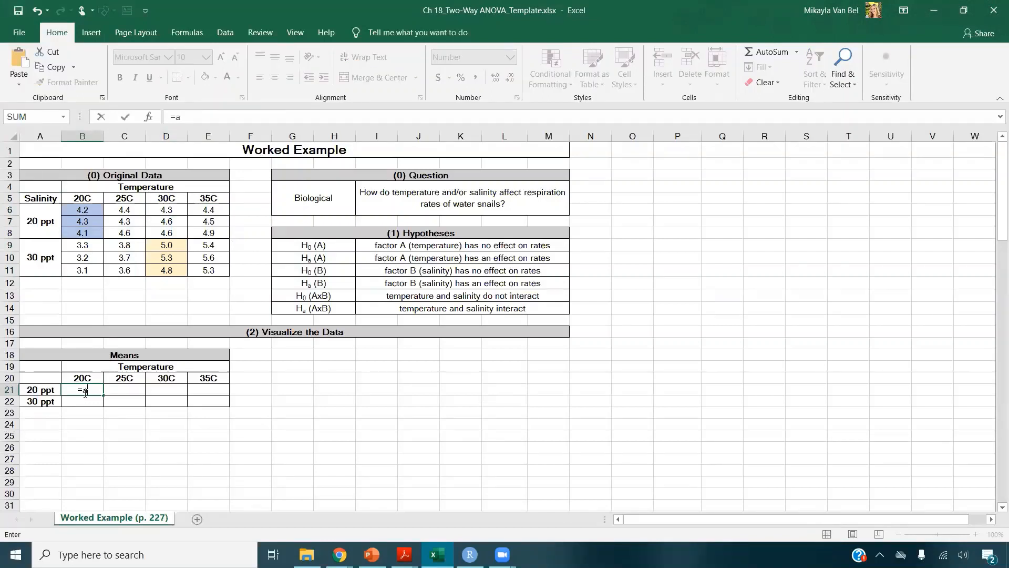
{"action": "type", "text": "verage"}
{"action": "key", "text": "Tab"}
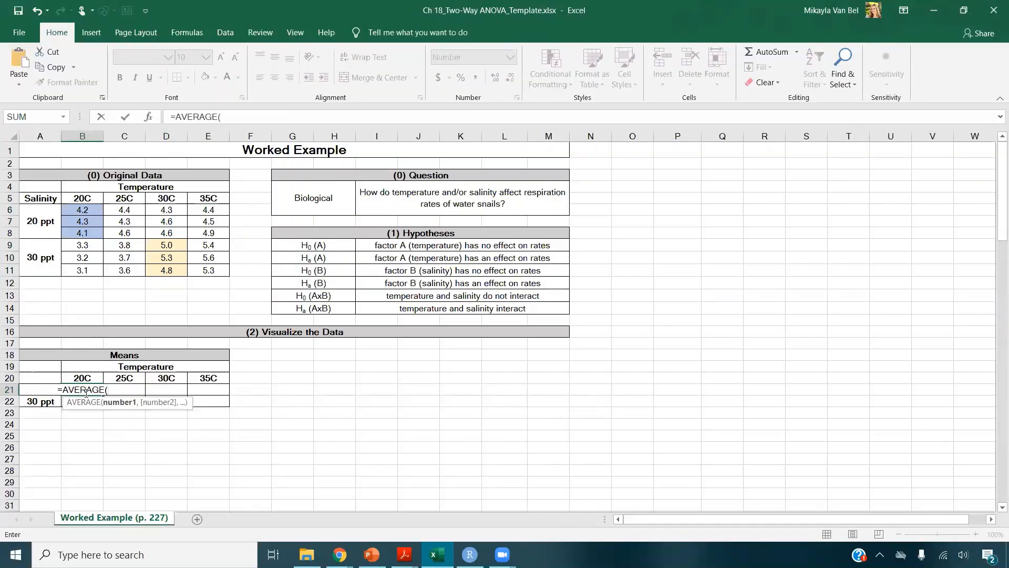
{"action": "left_click_drag", "start_coordinate": [91, 210], "coordinate": [94, 232]}
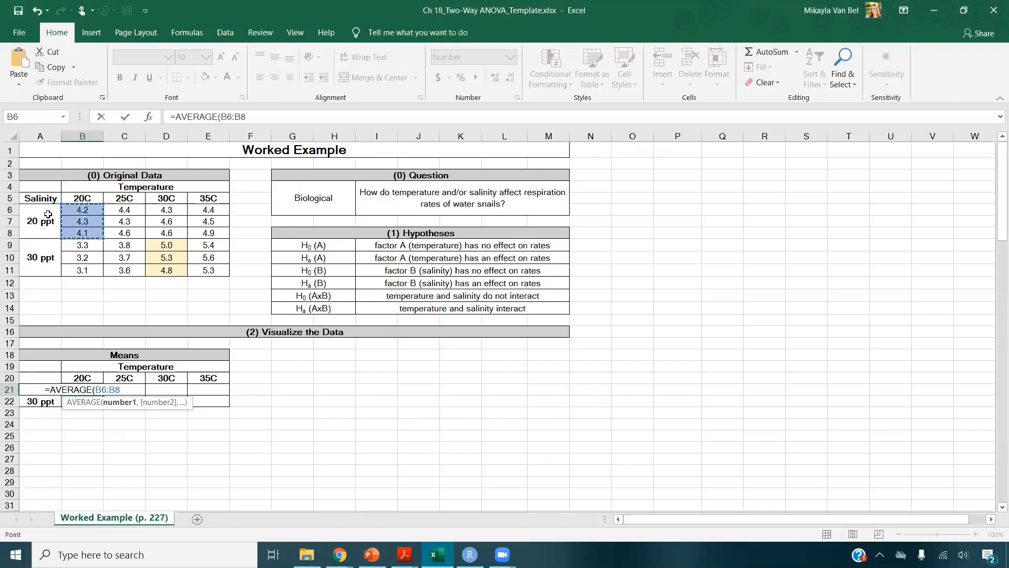
{"action": "key", "text": "Return"}
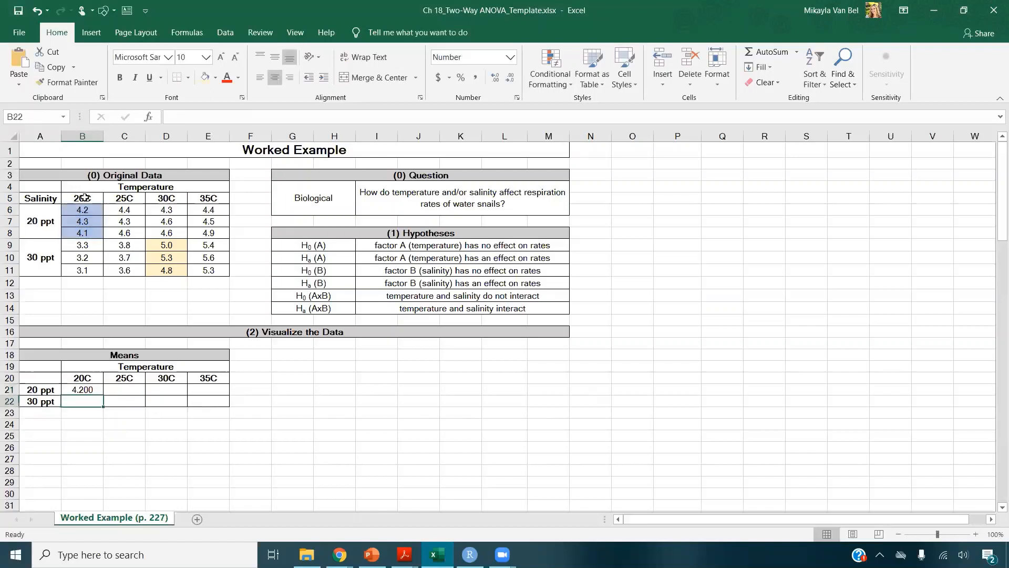
- Fill the B21 average formula across to E21 for the other 20 ppt temperatures and check the range referenced in E21
{"action": "left_click", "coordinate": [98, 391]}
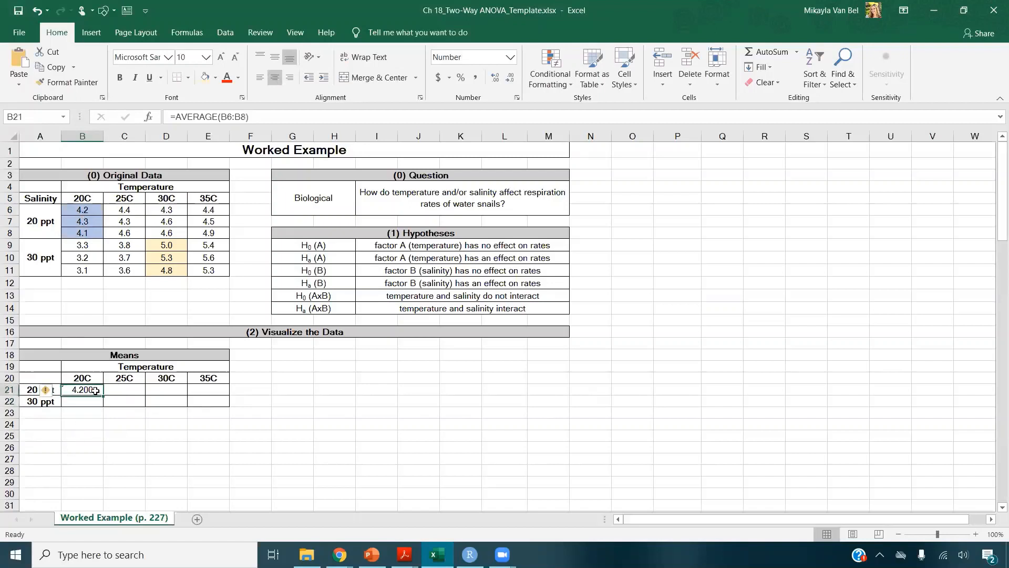
{"action": "left_click_drag", "start_coordinate": [103, 396], "coordinate": [218, 390]}
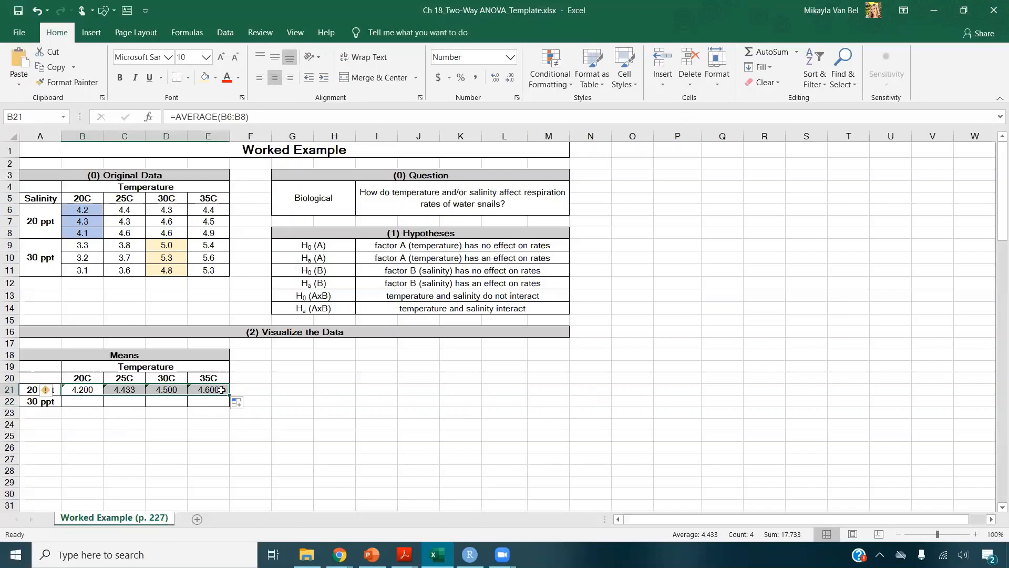
{"action": "double_click", "coordinate": [221, 389]}
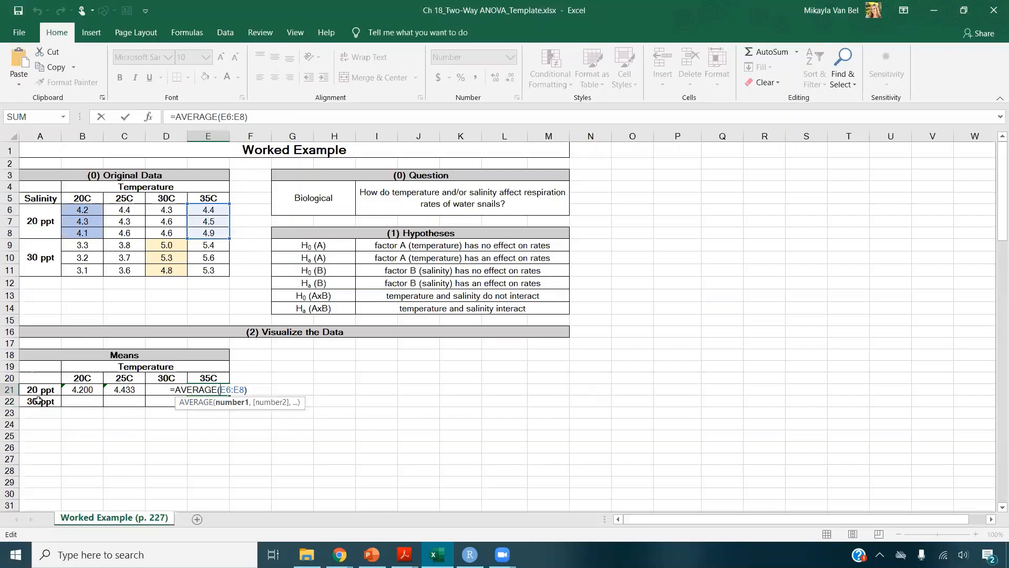
{"action": "key", "text": "Return"}
- Copy the average formula from B21 down to the 30 ppt cell B22 and open the copied formula for editing
{"action": "key", "text": "Left"}
{"action": "key", "text": "Left"}
{"action": "key", "text": "Left"}
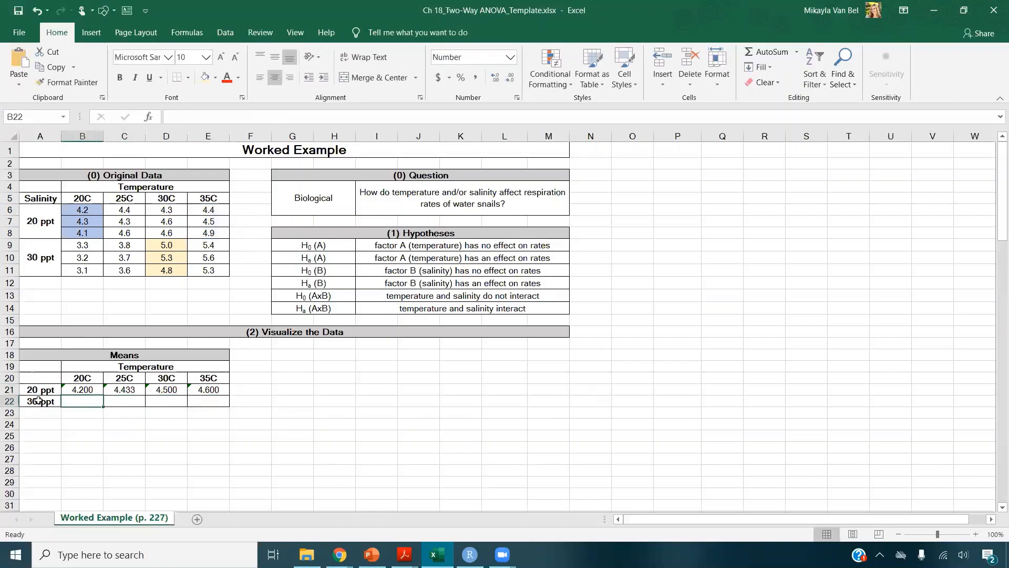
{"action": "left_click", "coordinate": [79, 390]}
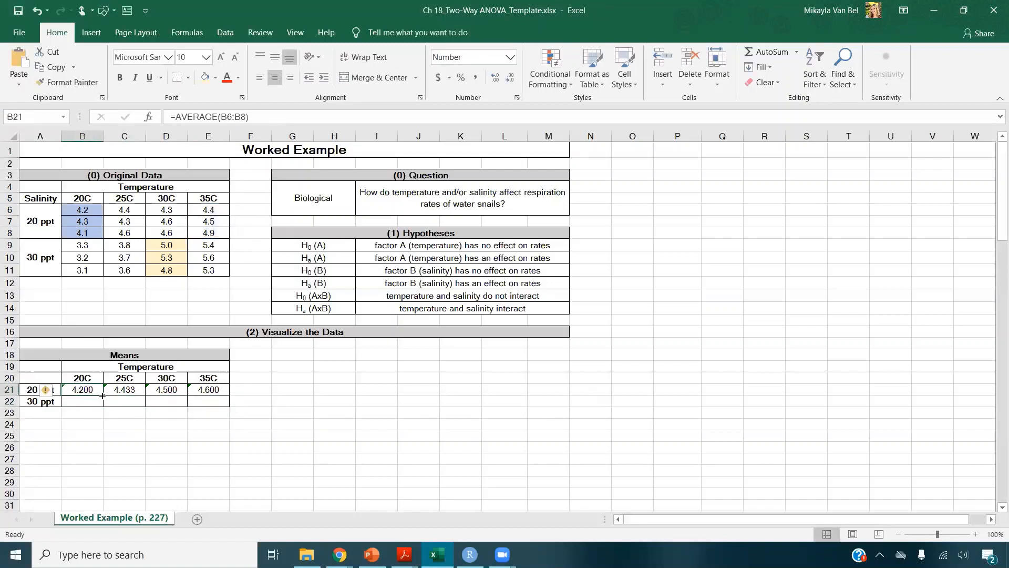
{"action": "left_click_drag", "start_coordinate": [103, 395], "coordinate": [92, 402]}
{"action": "double_click", "coordinate": [92, 403]}
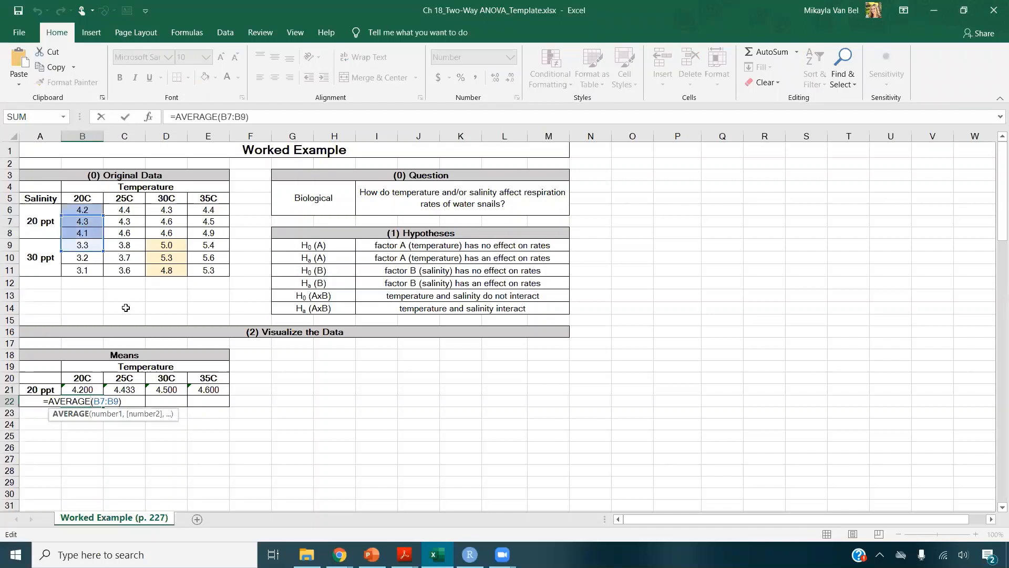
- Enter an AVERAGE formula over B9:B11 in cell B22 for the 30 ppt mean at 20C
{"action": "left_click_drag", "start_coordinate": [104, 213], "coordinate": [89, 221]}
{"action": "key", "text": "ctrl+Return"}
{"action": "type", "text": "=average"}
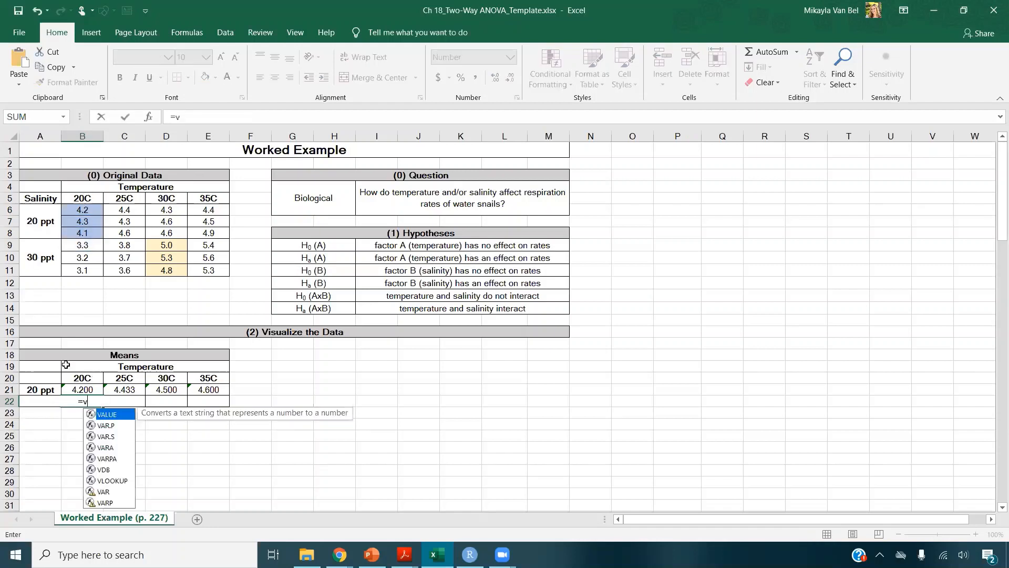
{"action": "key", "text": "Tab"}
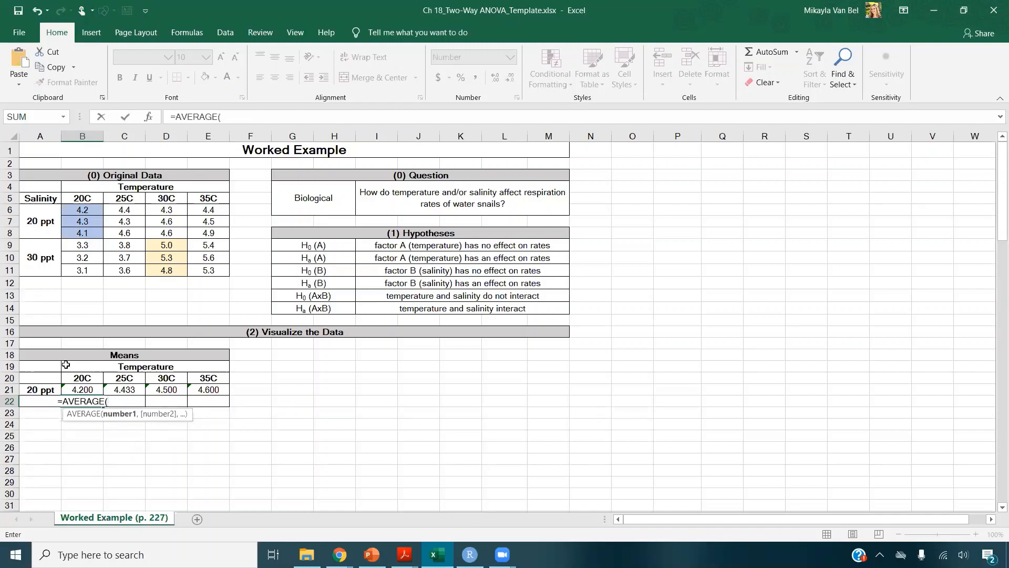
{"action": "left_click_drag", "start_coordinate": [87, 245], "coordinate": [84, 269]}
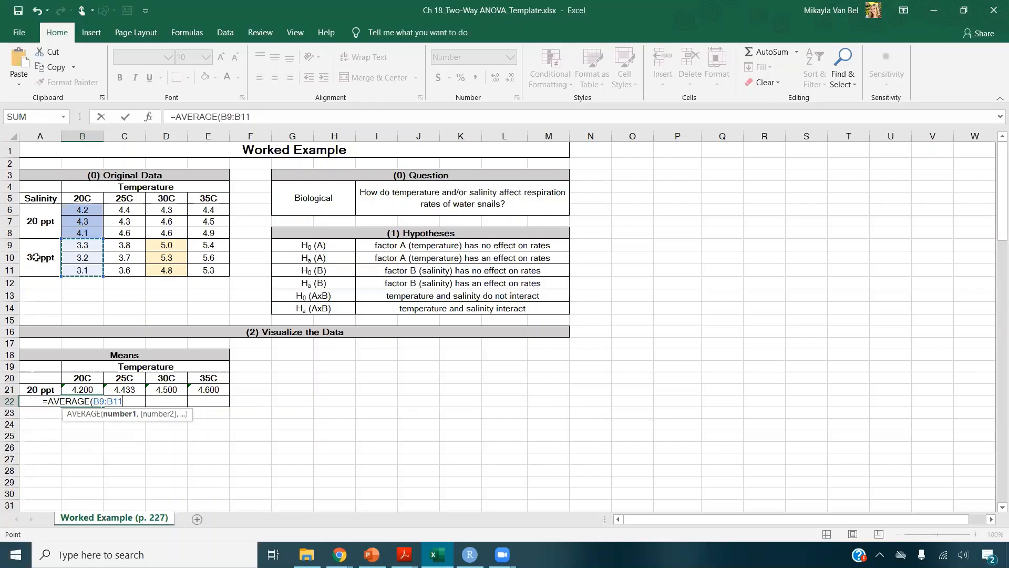
{"action": "key", "text": "Return"}
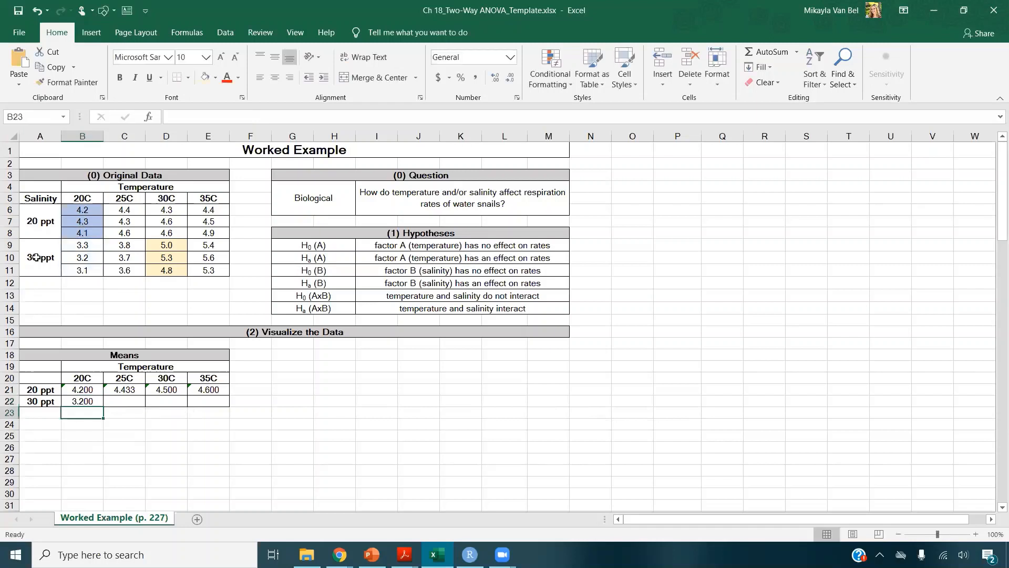
- Fill the 30 ppt mean formula from B22 across to E22 and check the range used in E22
{"action": "left_click", "coordinate": [87, 400]}
{"action": "left_click_drag", "start_coordinate": [102, 406], "coordinate": [214, 402]}
{"action": "double_click", "coordinate": [218, 401]}
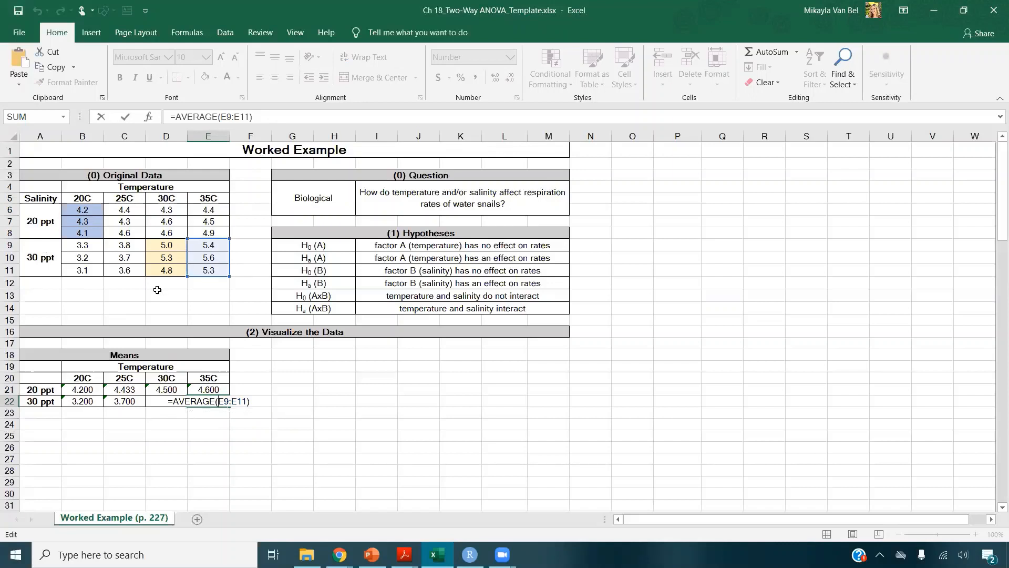
{"action": "key", "text": "Return"}
- Insert a 2-D line chart with markers from A20:E22 and place it beside the Means table under the Visualize the Data heading
{"action": "scroll", "coordinate": [194, 318], "scroll_direction": "down", "scroll_amount": 2}
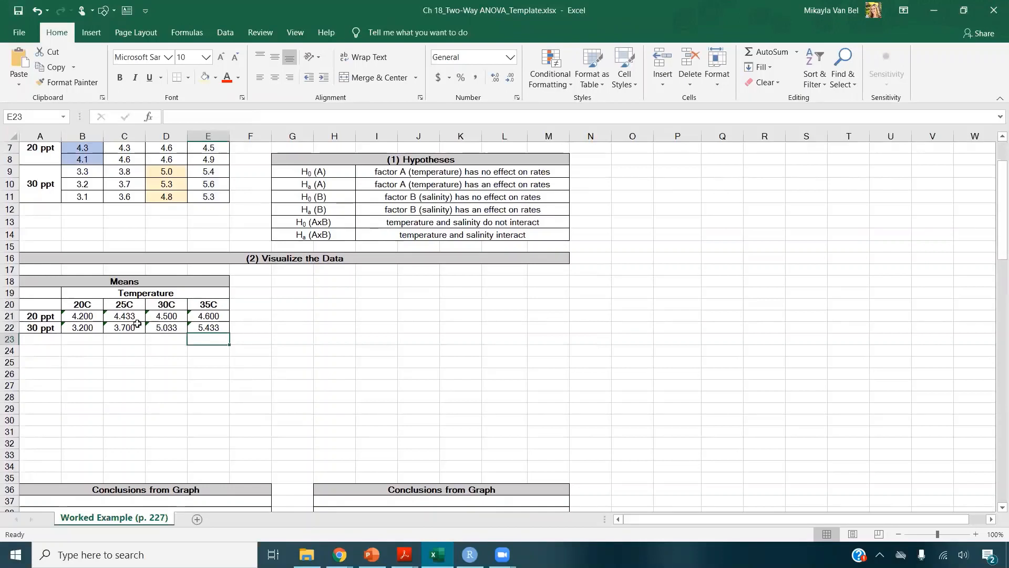
{"action": "left_click_drag", "start_coordinate": [40, 306], "coordinate": [203, 327]}
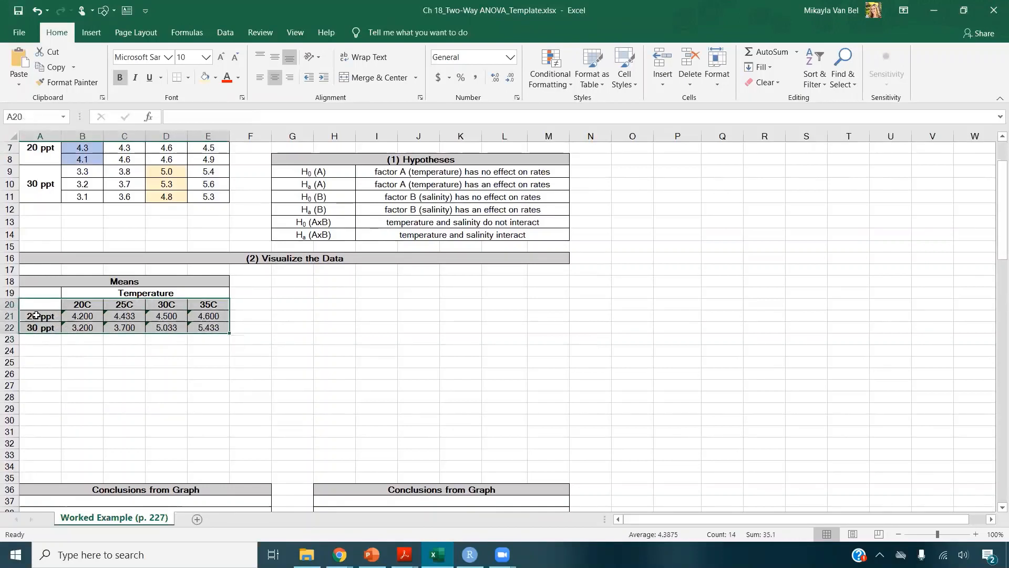
{"action": "left_click", "coordinate": [93, 37]}
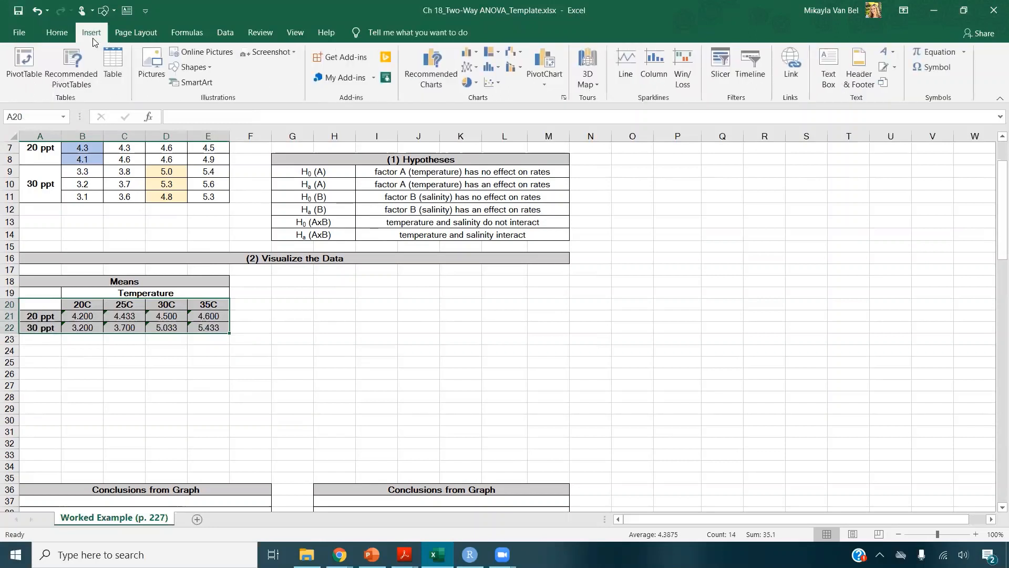
{"action": "left_click", "coordinate": [471, 68]}
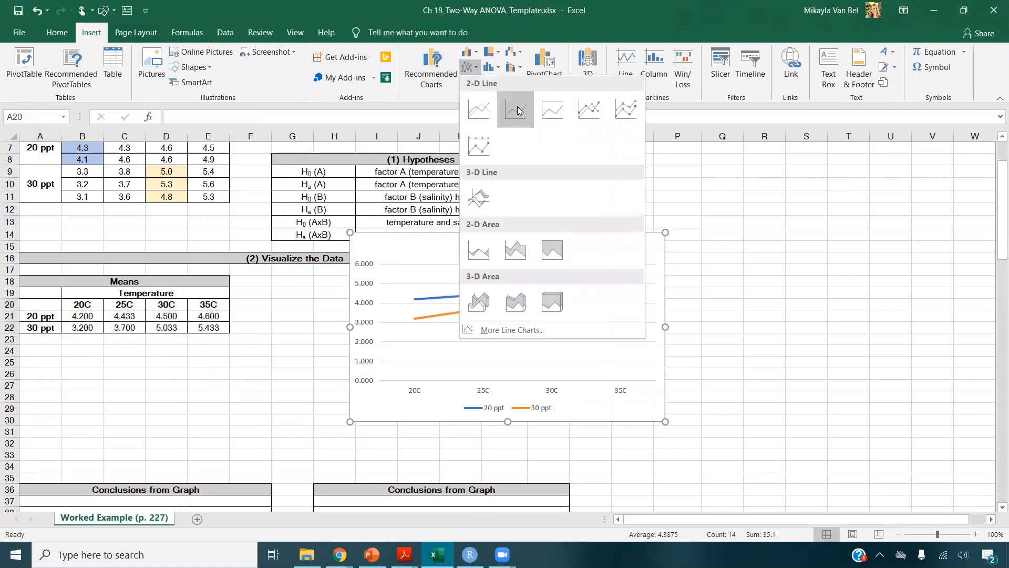
{"action": "left_click", "coordinate": [587, 110]}
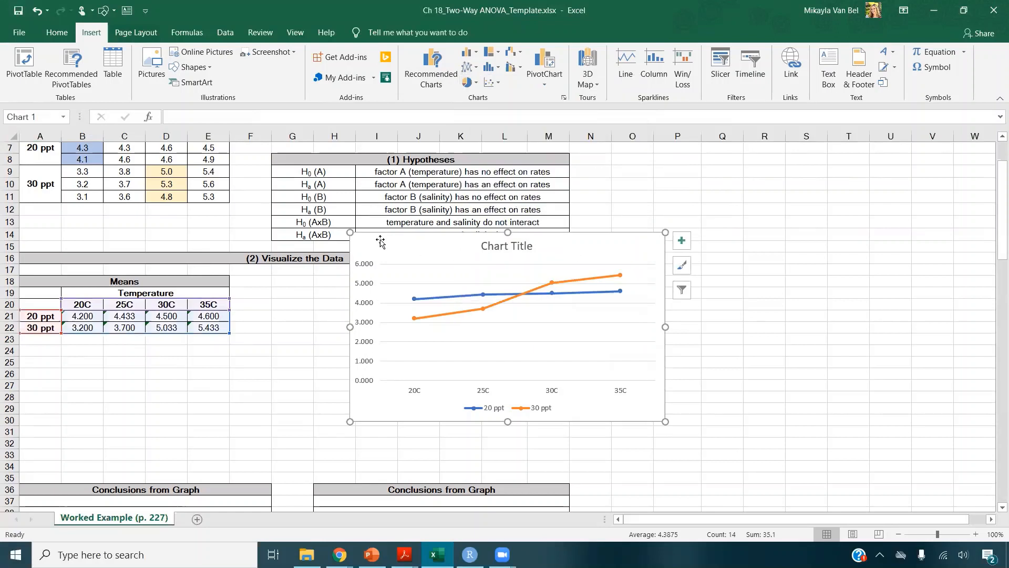
{"action": "left_click_drag", "start_coordinate": [364, 245], "coordinate": [349, 286]}
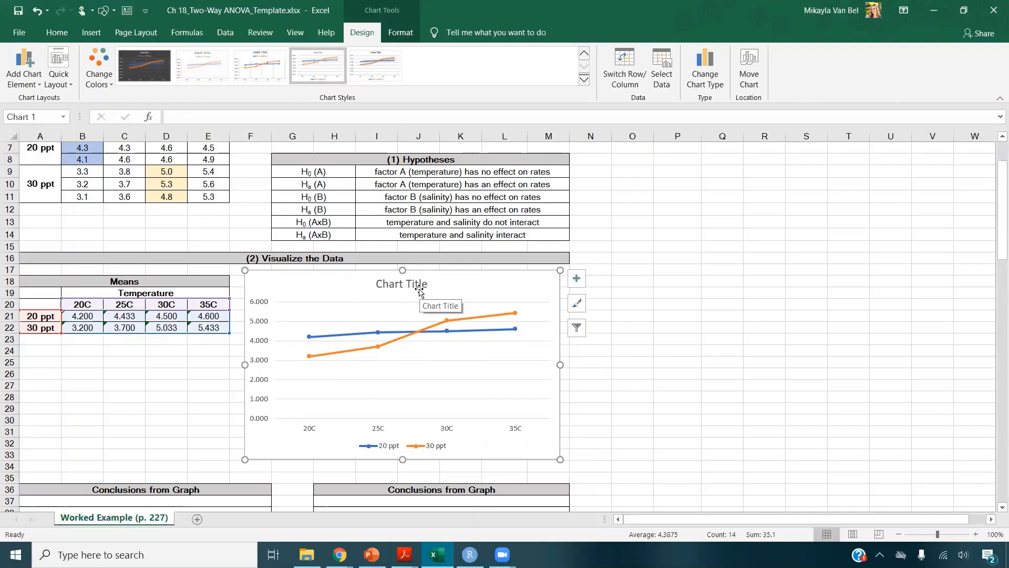
- Delete the chart title and add the horizontal axis title "Temperature"
{"action": "left_click", "coordinate": [423, 288]}
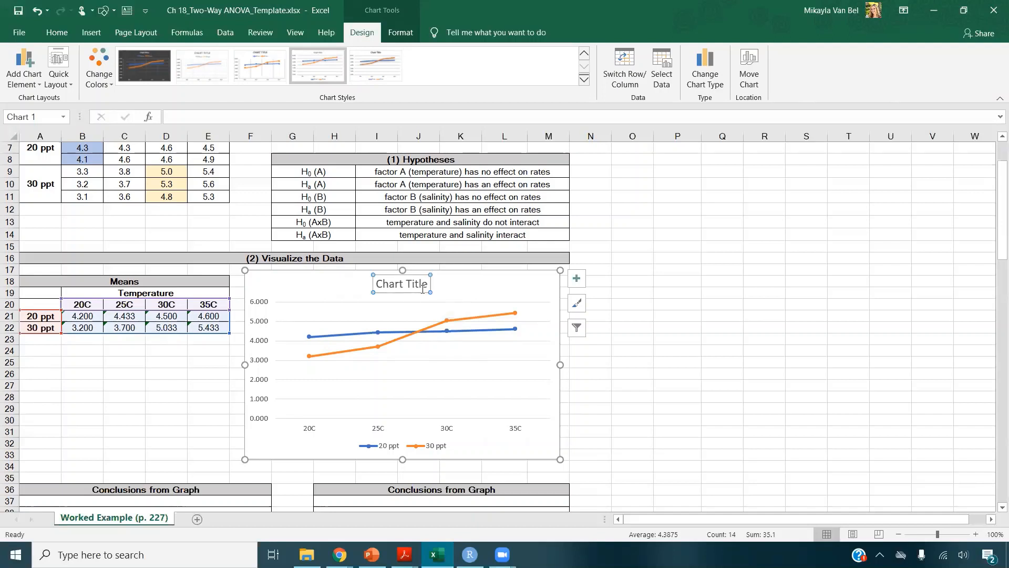
{"action": "key", "text": "Delete"}
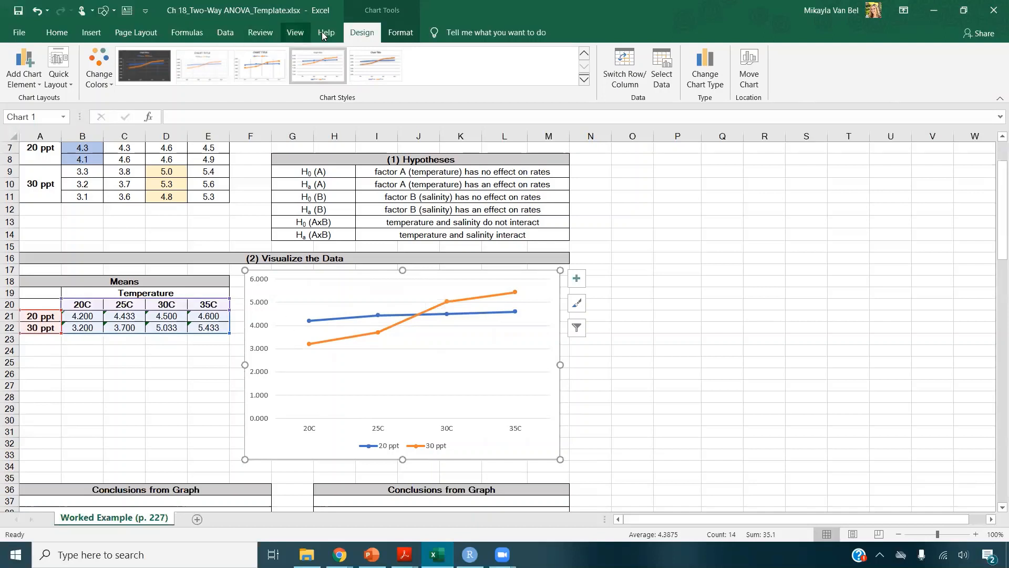
{"action": "left_click", "coordinate": [23, 73]}
{"action": "mouse_move", "coordinate": [48, 115]}
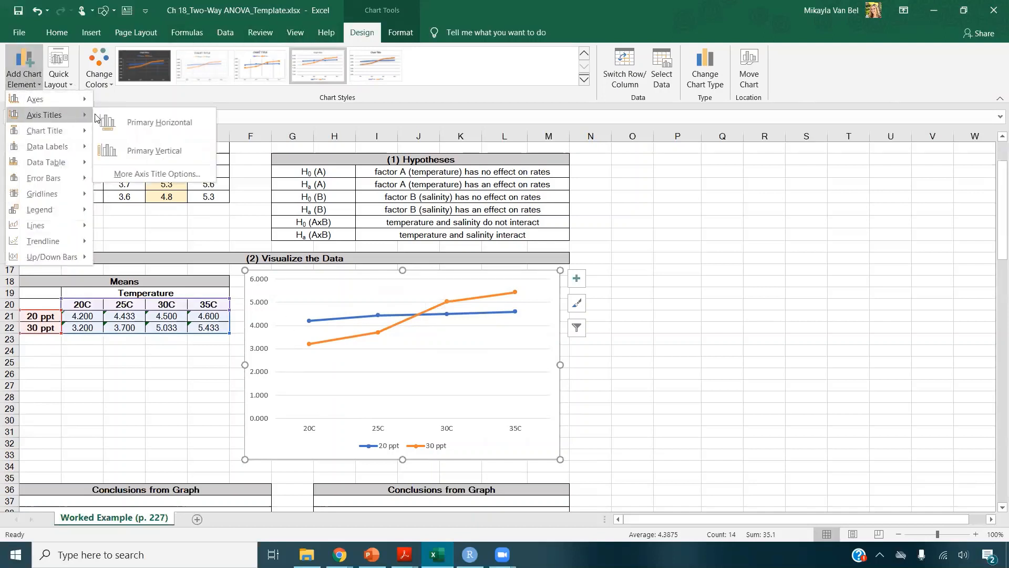
{"action": "left_click", "coordinate": [117, 120]}
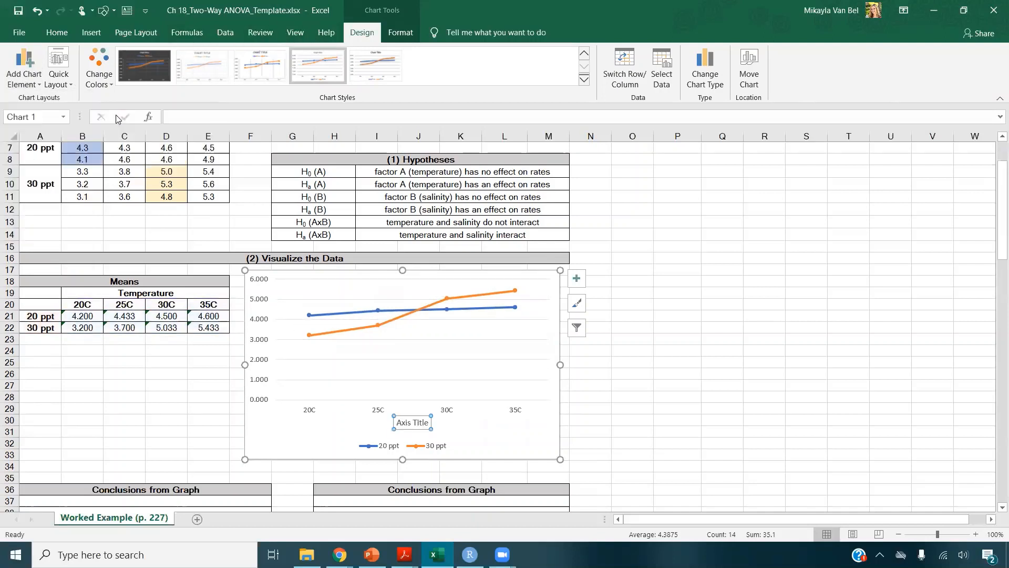
{"action": "type", "text": "Temperature"}
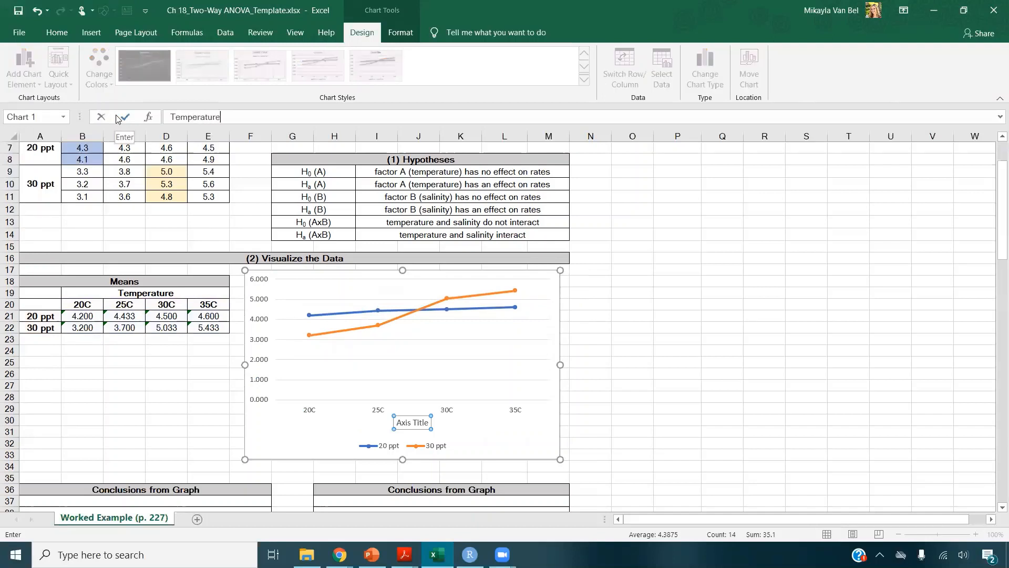
{"action": "left_click", "coordinate": [118, 120]}
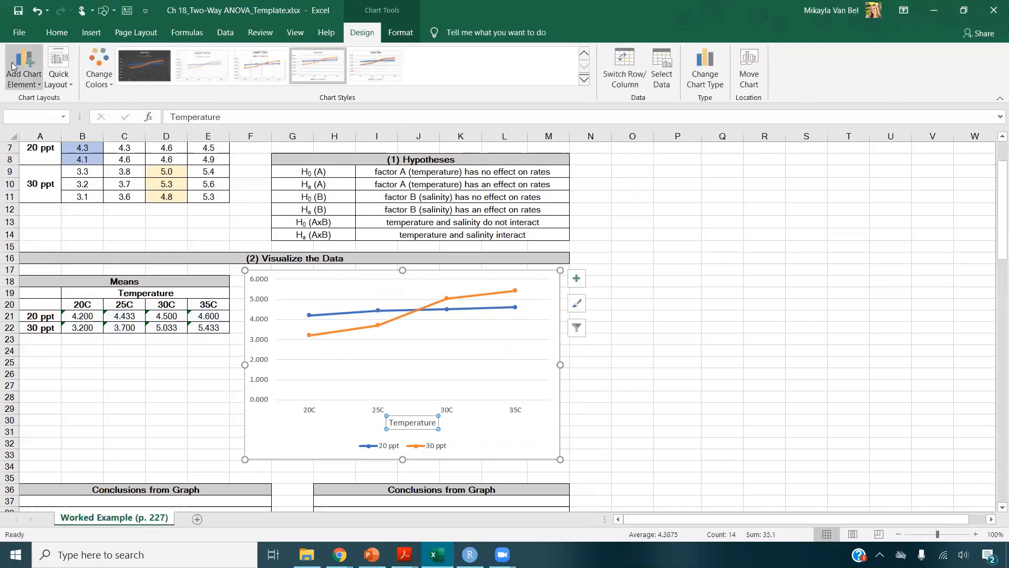
- Add the vertical axis title "Respiration Rates" to the chart
{"action": "left_click", "coordinate": [23, 68]}
{"action": "mouse_move", "coordinate": [27, 117]}
{"action": "left_click", "coordinate": [136, 145]}
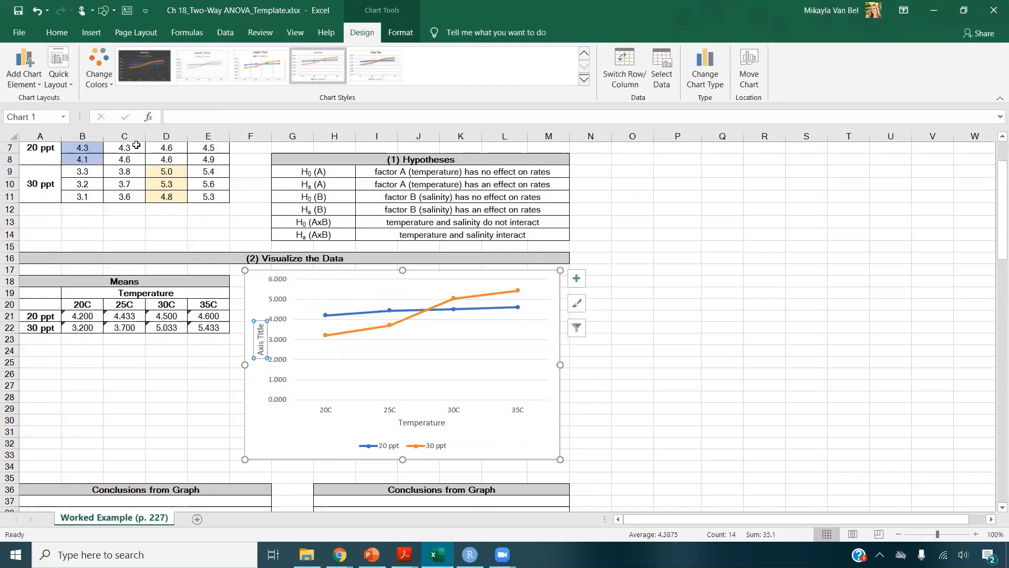
{"action": "type", "text": "Resp"}
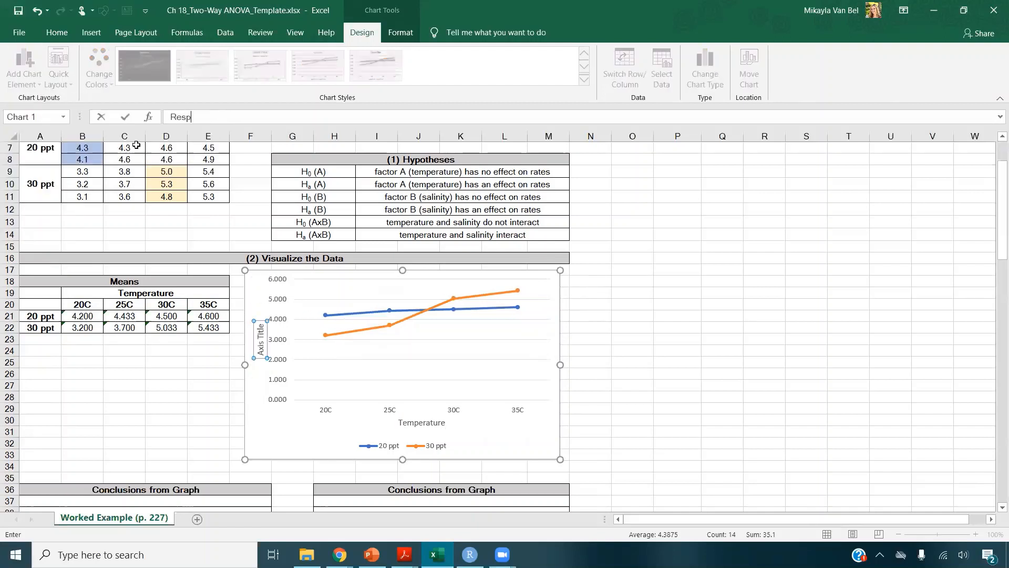
{"action": "type", "text": "iration Rates"}
{"action": "key", "text": "Return"}
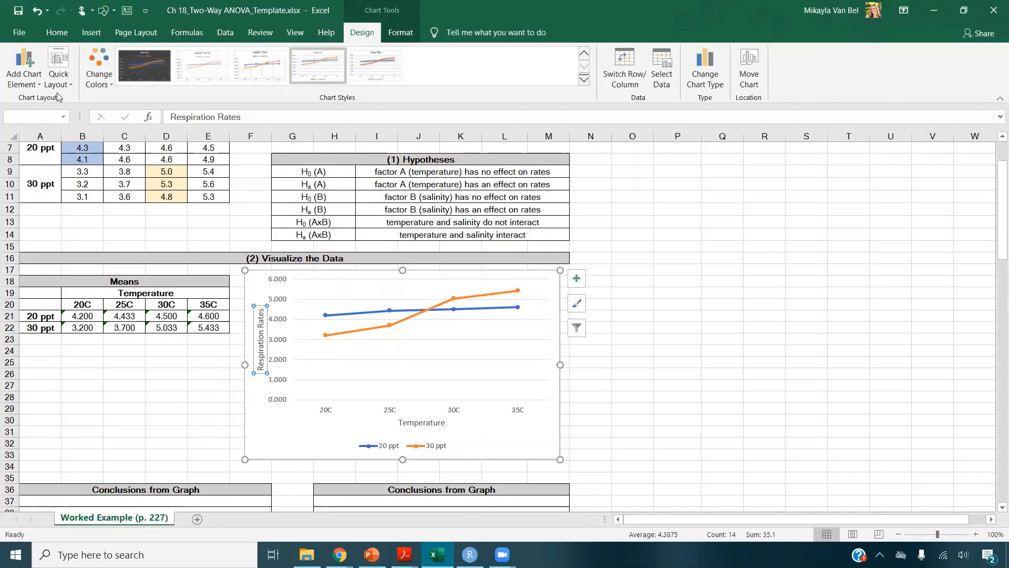
- Place the chart legend on the right side of the chart
{"action": "left_click", "coordinate": [24, 78]}
{"action": "mouse_move", "coordinate": [62, 213]}
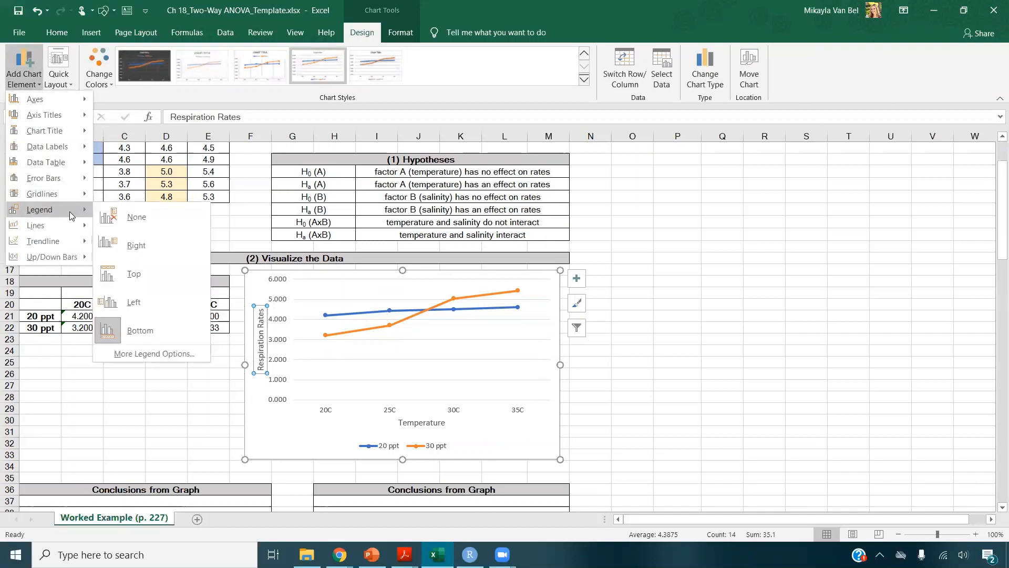
{"action": "left_click", "coordinate": [126, 241]}
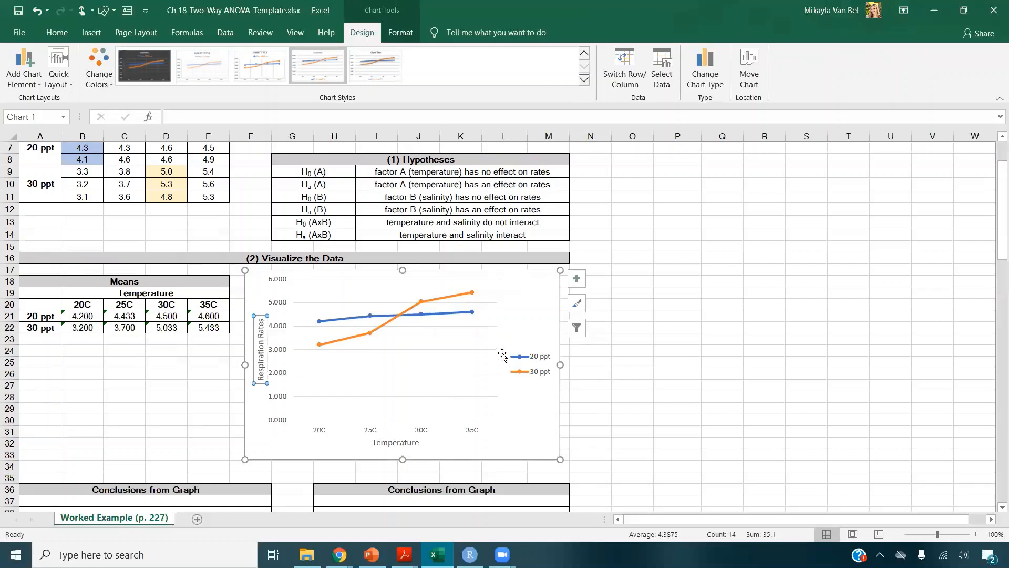
- Set the number format of the chart's vertical axis to 0 decimal places
{"action": "double_click", "coordinate": [284, 329]}
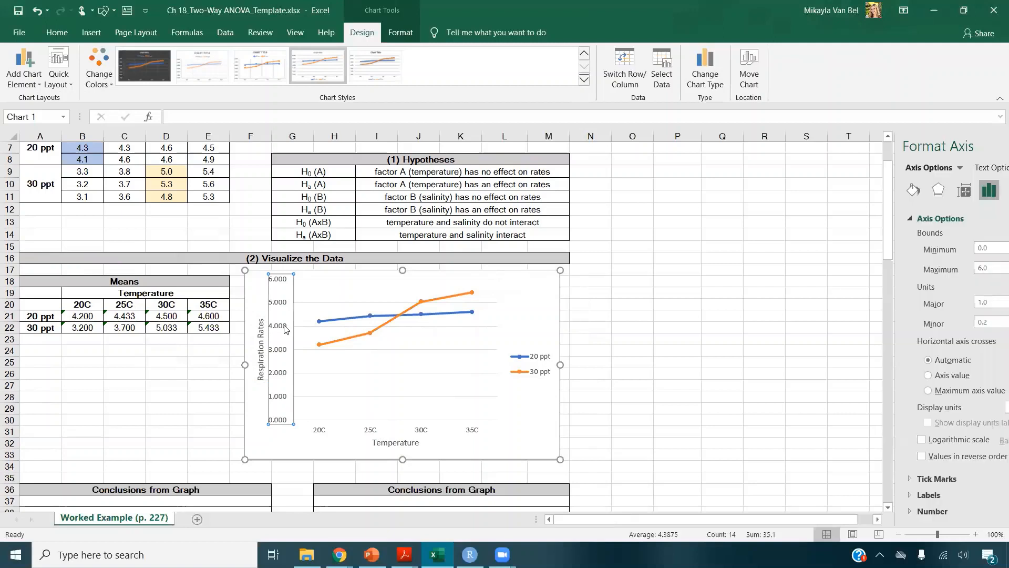
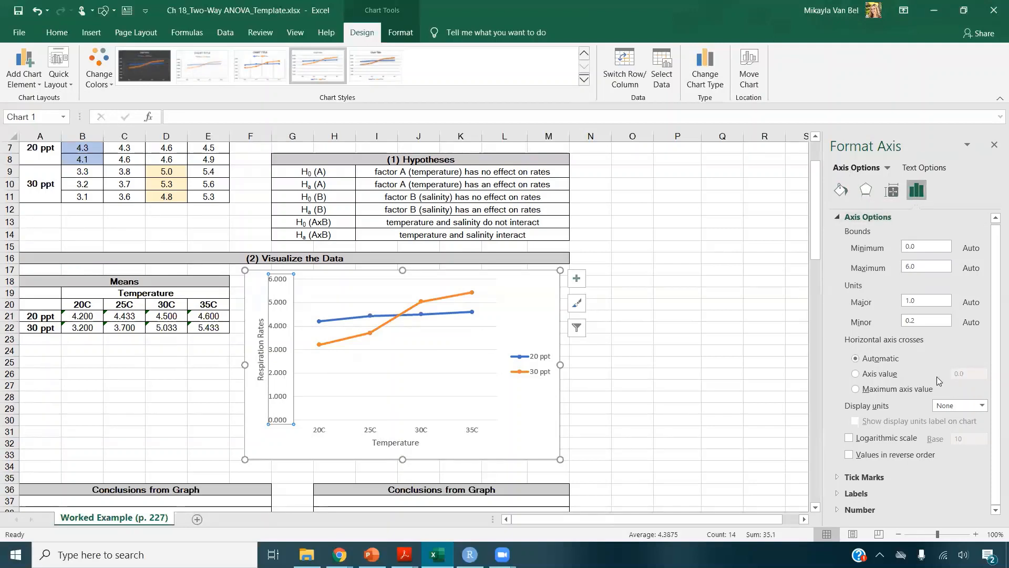
{"action": "left_click", "coordinate": [898, 508]}
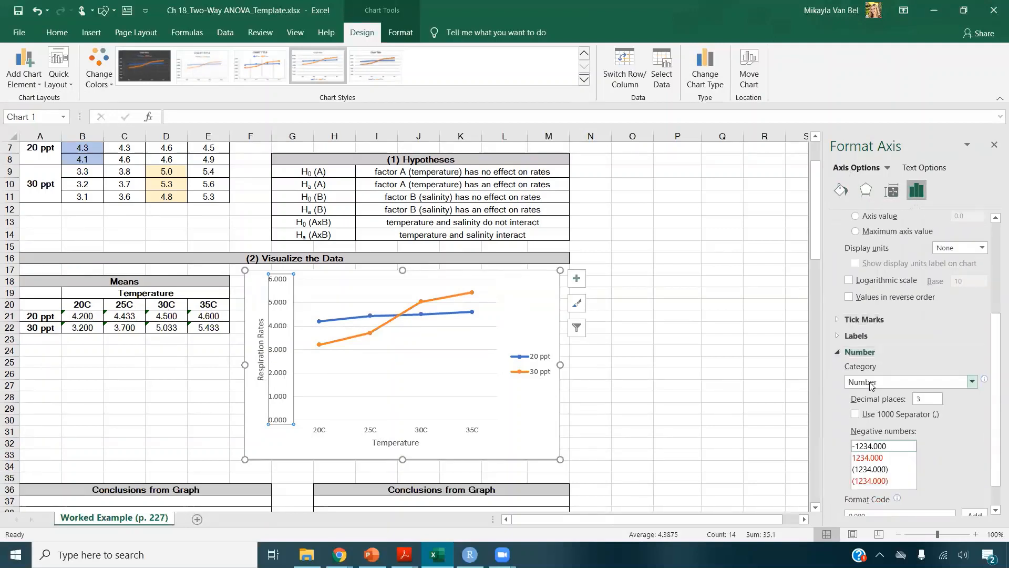
{"action": "left_click", "coordinate": [931, 369]}
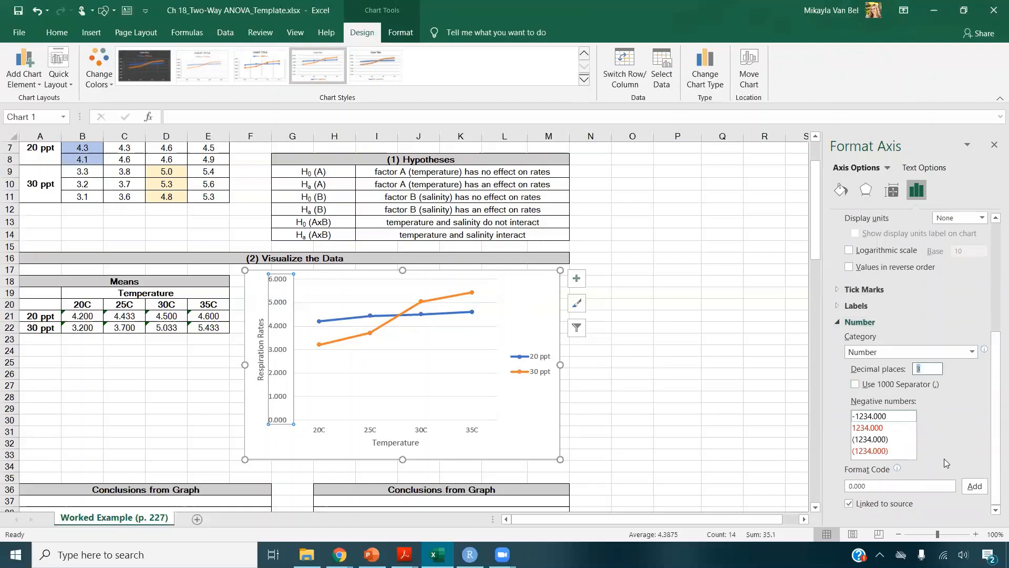
{"action": "type", "text": "0"}
{"action": "key", "text": "Return"}
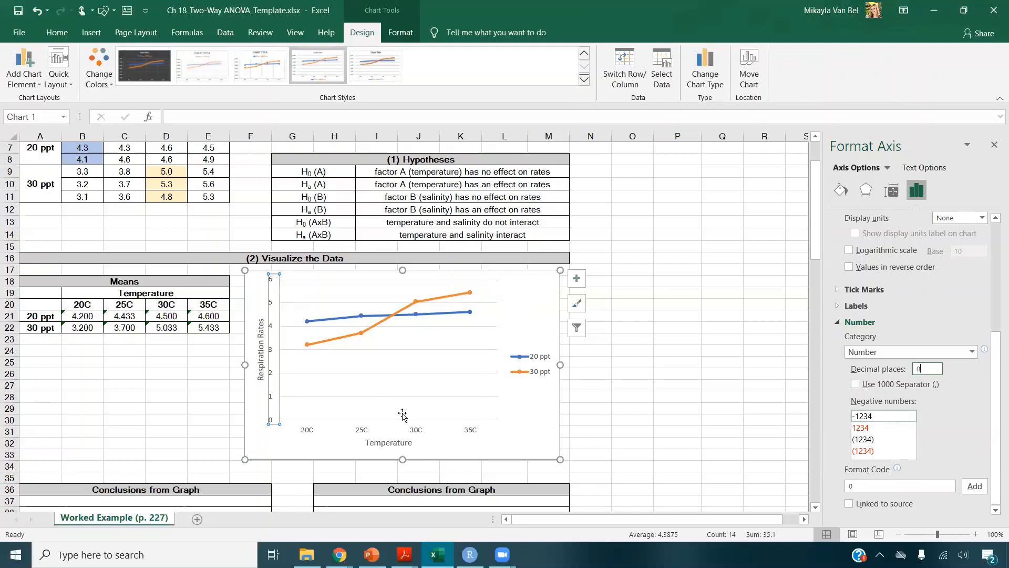
{"action": "left_click", "coordinate": [491, 444]}
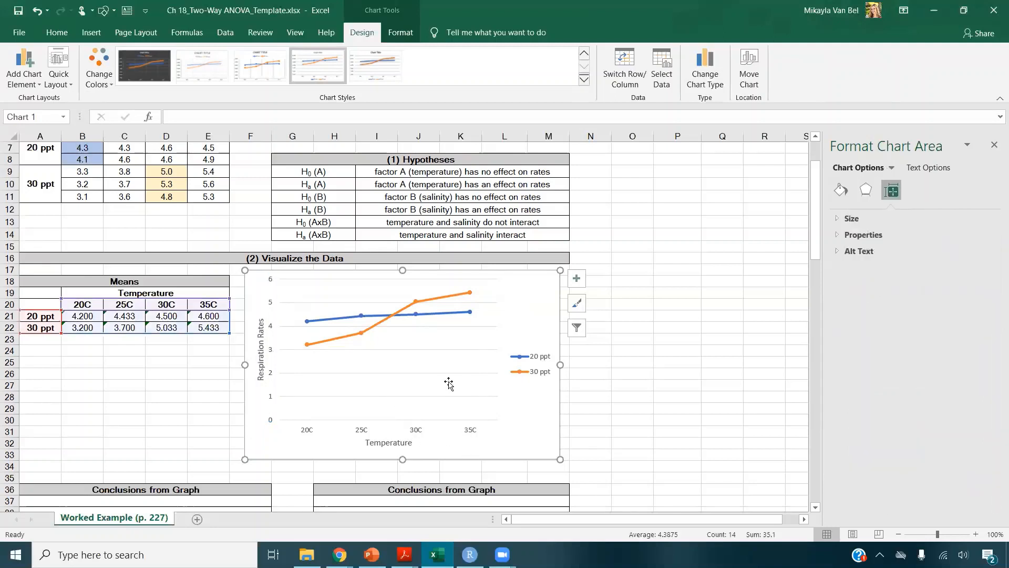
- Thin the chart lines, setting the 30 ppt series to 1.75 pt and the 20 ppt series to 2 pt wide
{"action": "left_click", "coordinate": [381, 328]}
{"action": "left_click", "coordinate": [382, 328]}
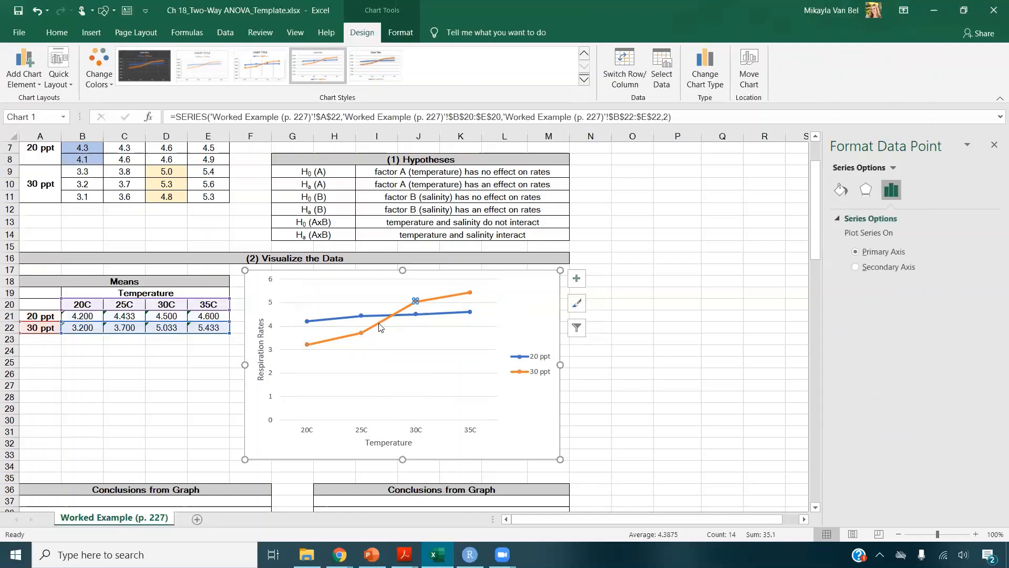
{"action": "left_click", "coordinate": [415, 351]}
{"action": "left_click", "coordinate": [385, 326]}
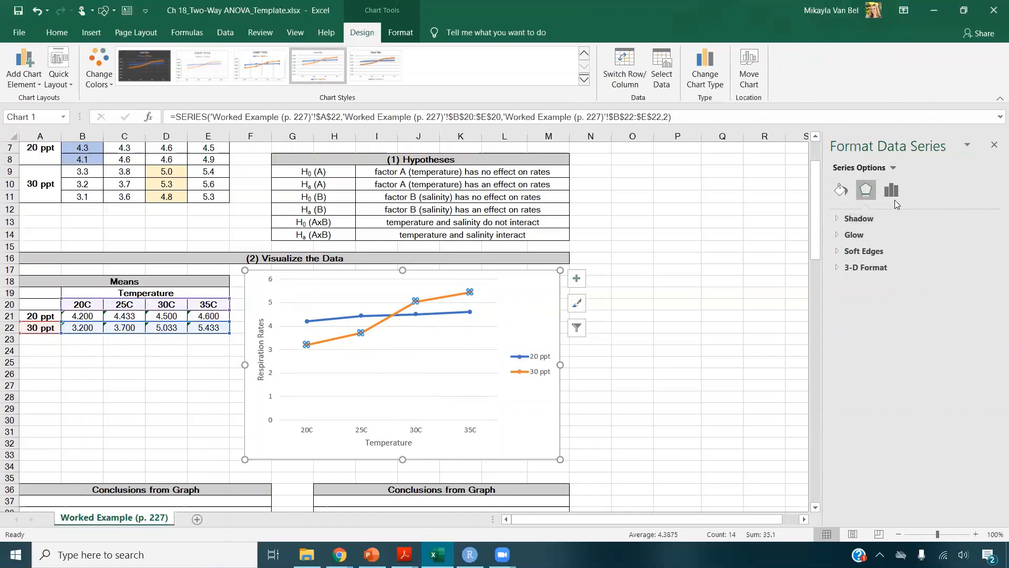
{"action": "left_click", "coordinate": [840, 190]}
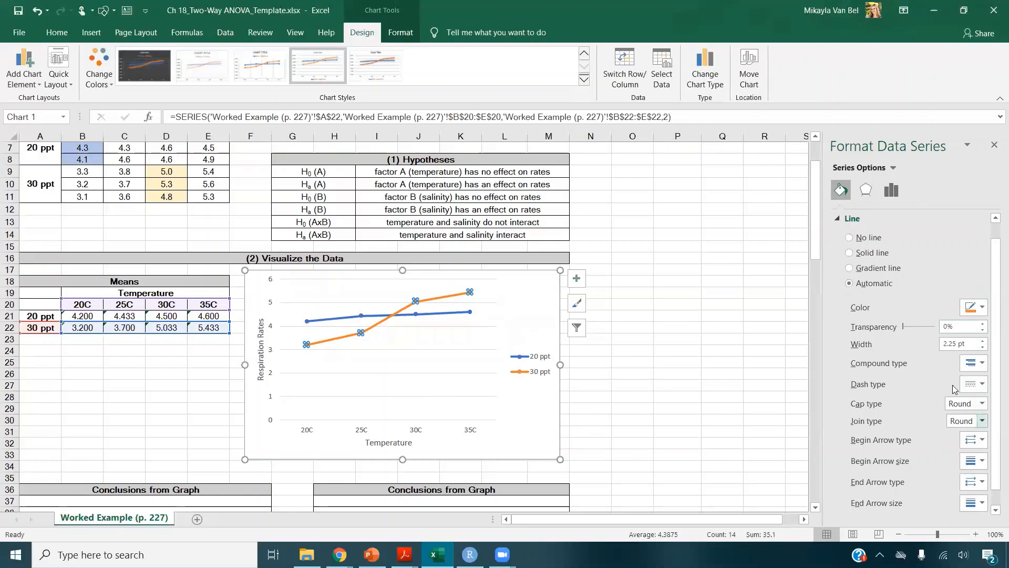
{"action": "left_click", "coordinate": [982, 347]}
{"action": "left_click", "coordinate": [983, 346]}
{"action": "left_click", "coordinate": [327, 318]}
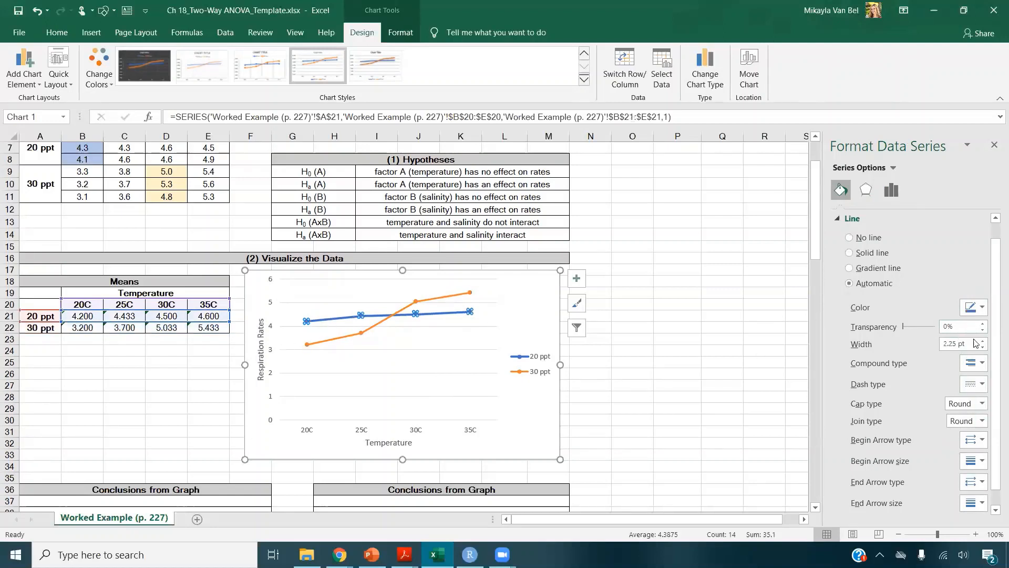
{"action": "left_click", "coordinate": [982, 347]}
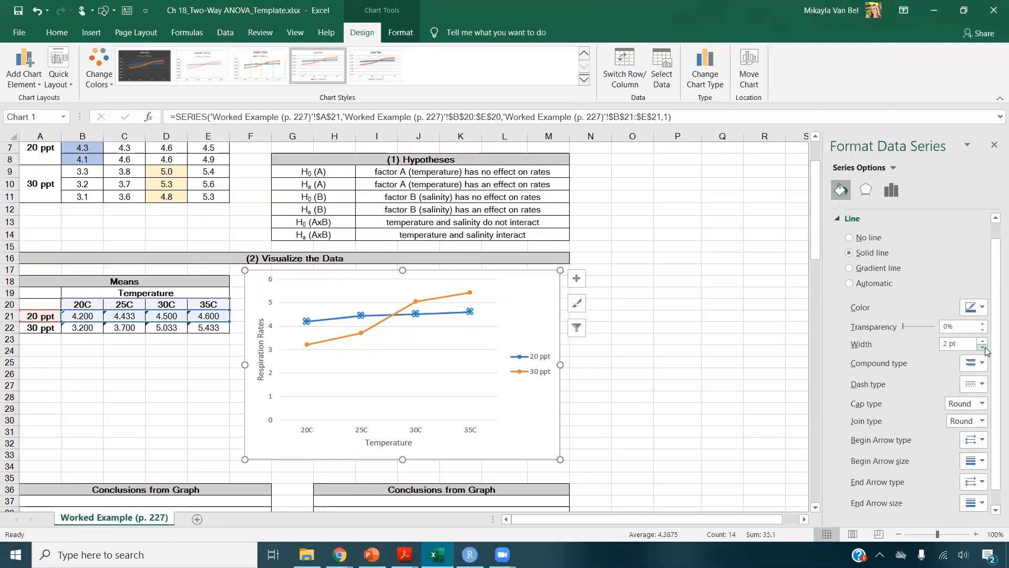
- Change the 30 ppt series markers in the chart to the built-in square type
{"action": "left_click", "coordinate": [418, 305]}
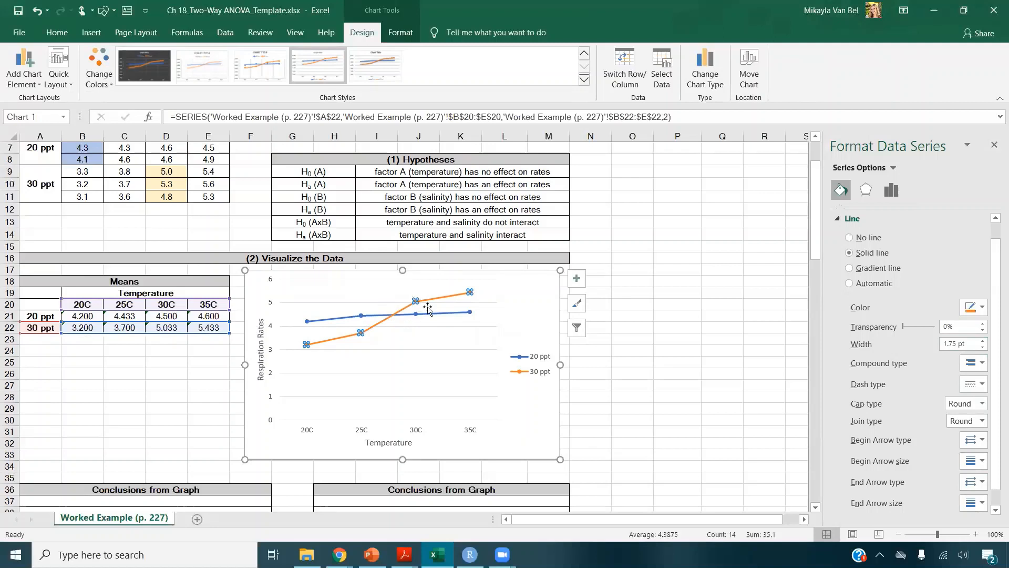
{"action": "mouse_move", "coordinate": [412, 312]}
{"action": "left_click", "coordinate": [891, 190]}
{"action": "left_click", "coordinate": [841, 190]}
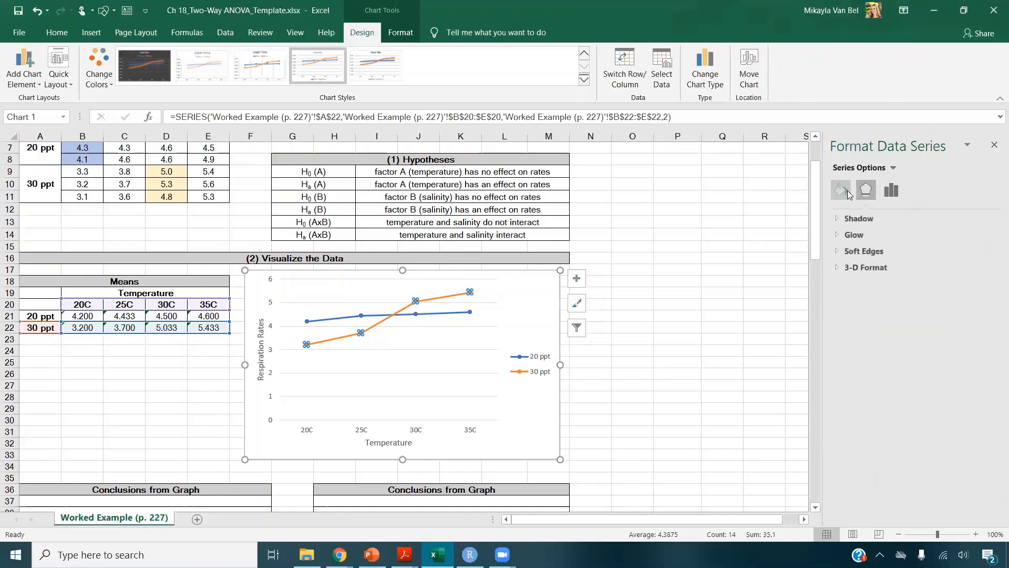
{"action": "left_click", "coordinate": [897, 219]}
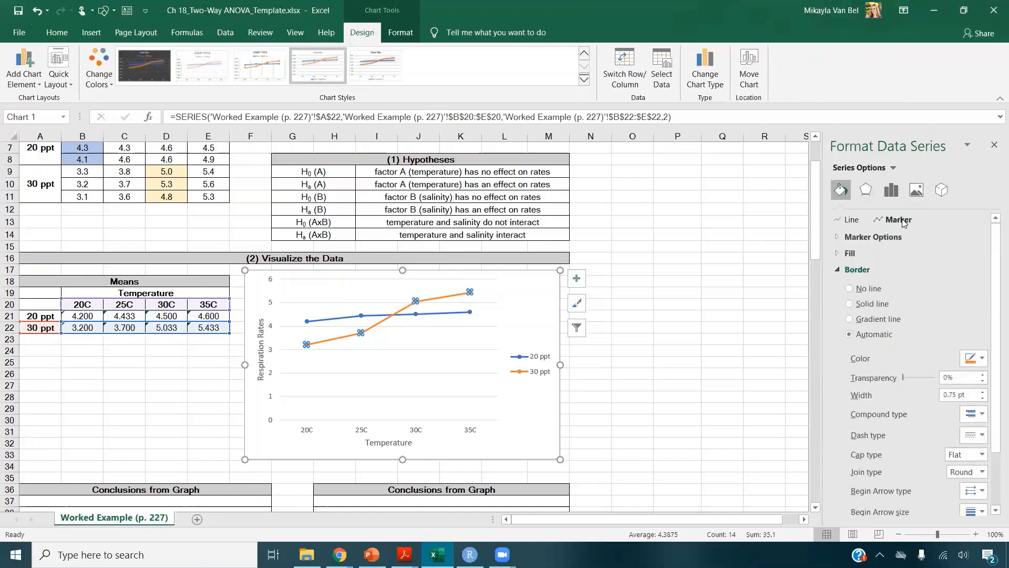
{"action": "left_click", "coordinate": [855, 240]}
{"action": "left_click", "coordinate": [869, 289]}
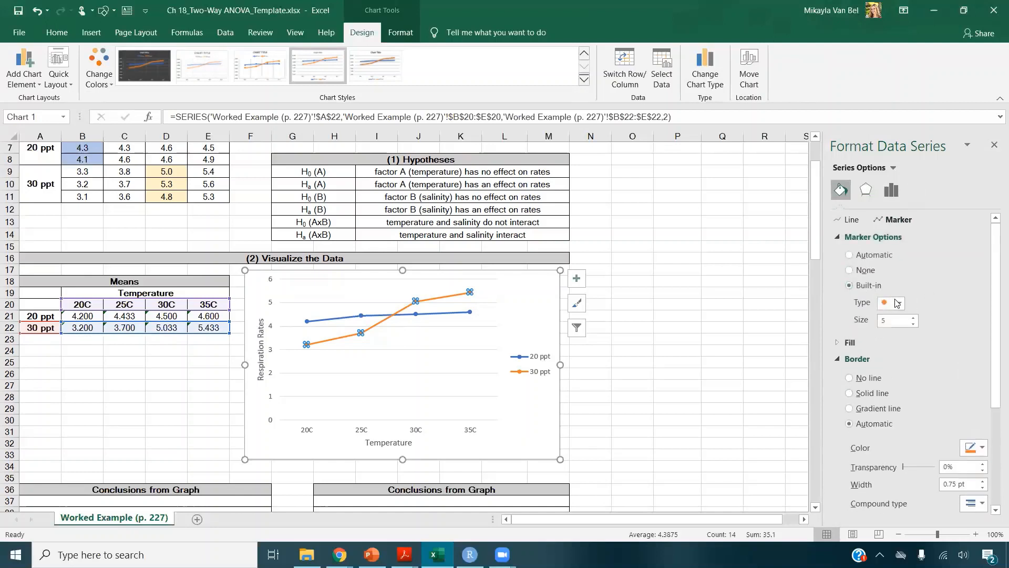
{"action": "left_click", "coordinate": [898, 302]}
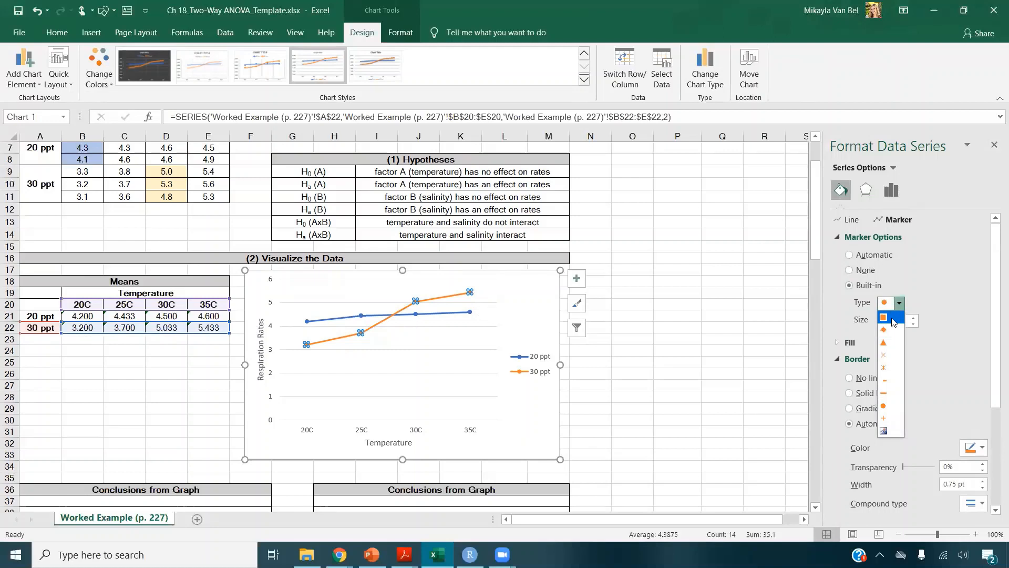
{"action": "left_click", "coordinate": [893, 318]}
{"action": "left_click", "coordinate": [690, 323]}
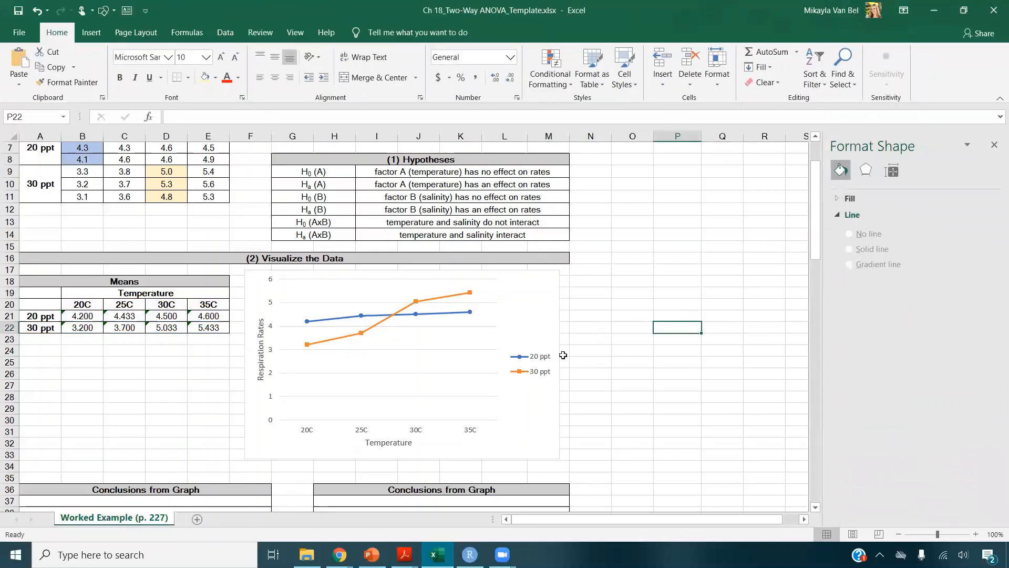
- Shrink the chart and place it beneath the Means table, above the first Conclusions from Graph heading
{"action": "left_click_drag", "start_coordinate": [530, 300], "coordinate": [425, 314]}
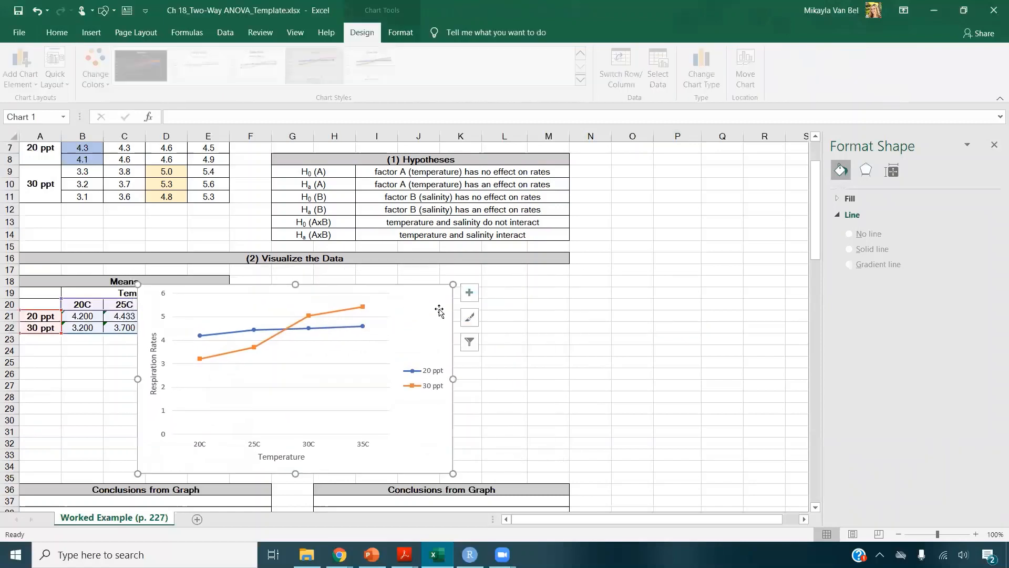
{"action": "left_click_drag", "start_coordinate": [453, 378], "coordinate": [334, 378]}
{"action": "left_click_drag", "start_coordinate": [235, 284], "coordinate": [235, 343]}
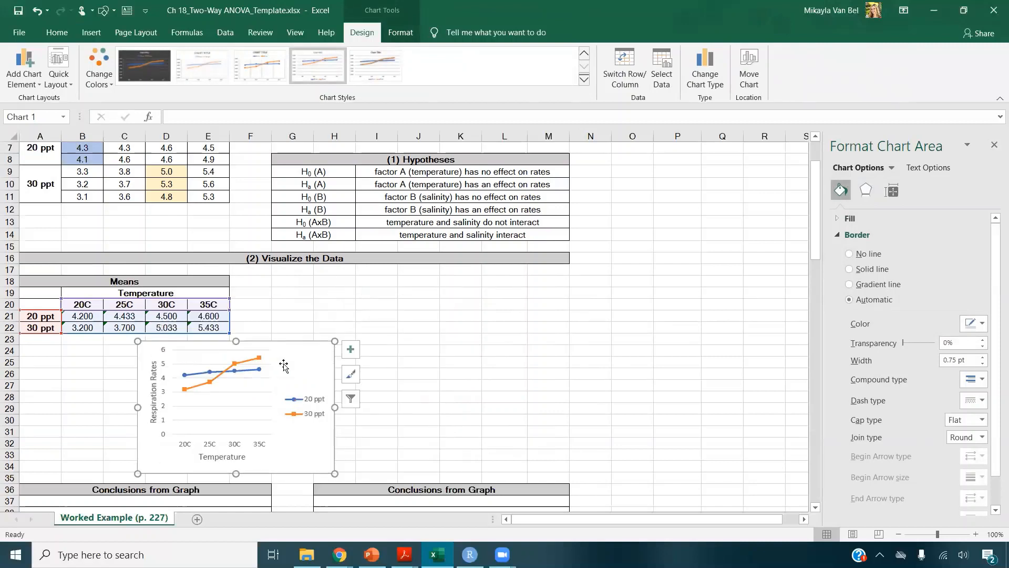
{"action": "left_click_drag", "start_coordinate": [298, 358], "coordinate": [185, 357]}
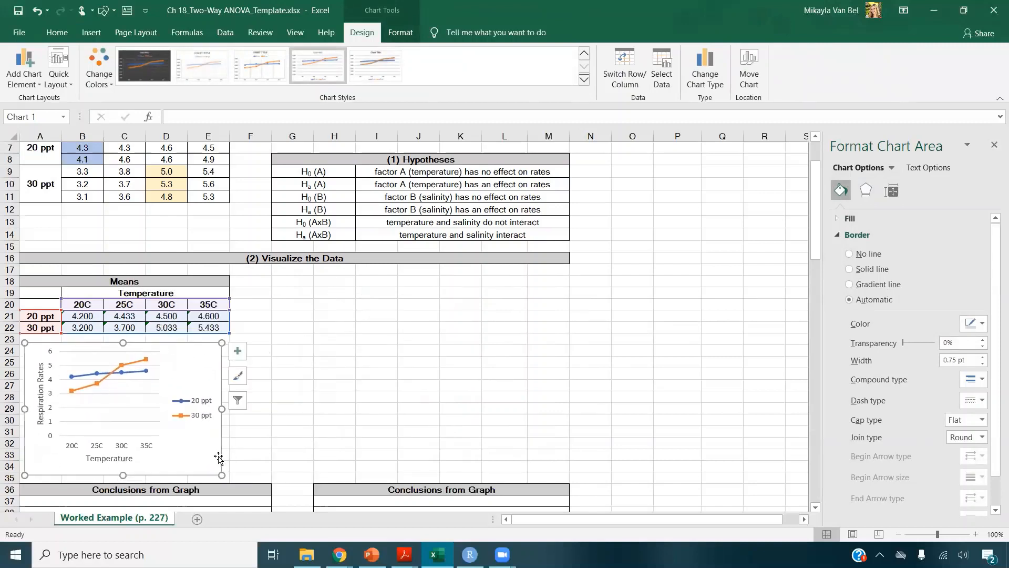
{"action": "left_click_drag", "start_coordinate": [221, 475], "coordinate": [264, 476]}
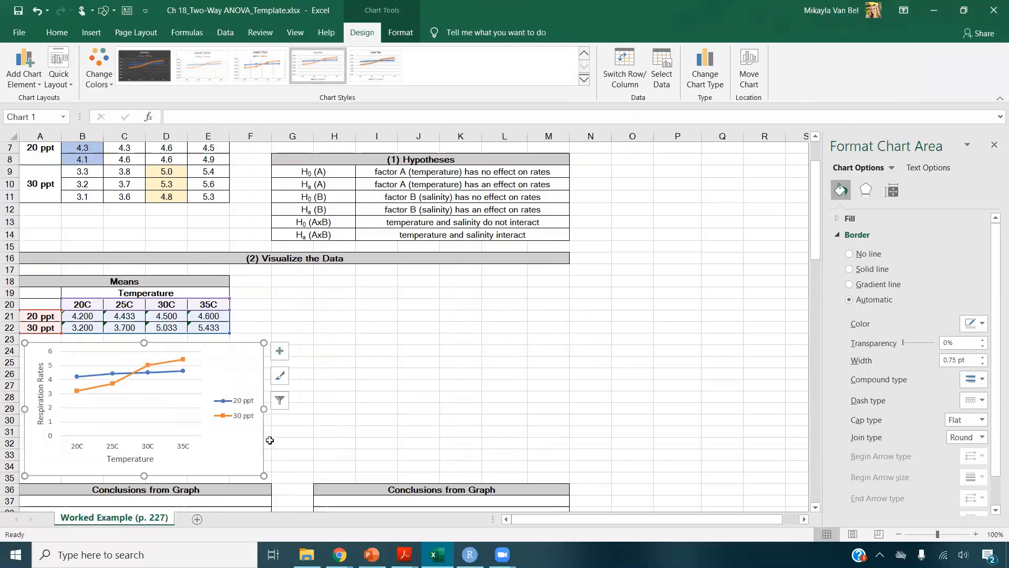
{"action": "left_click_drag", "start_coordinate": [263, 409], "coordinate": [267, 409]}
{"action": "left_click", "coordinate": [279, 411]}
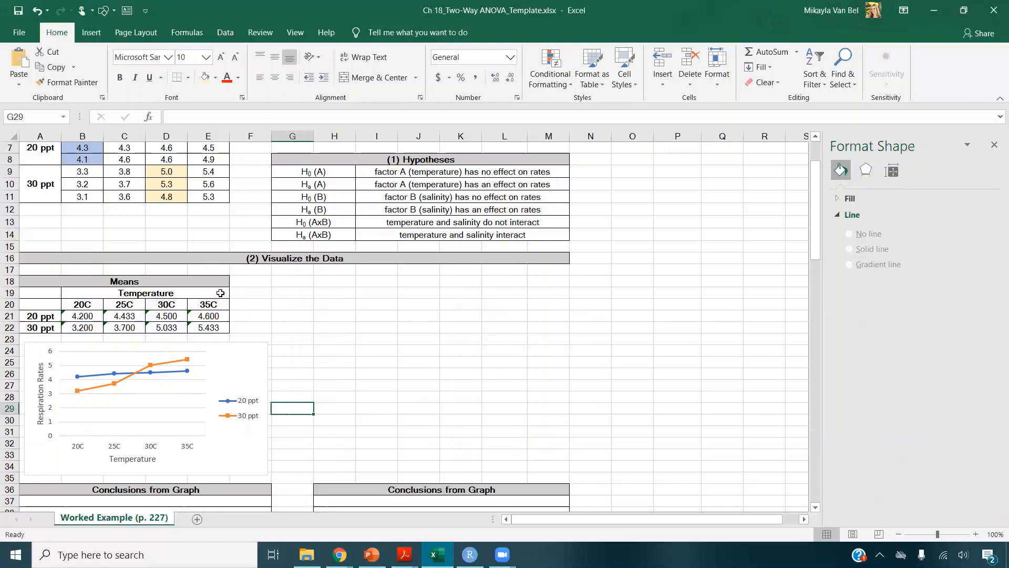
- Add a text box reading "Salinity" just above the chart's legend entries
{"action": "left_click", "coordinate": [92, 33]}
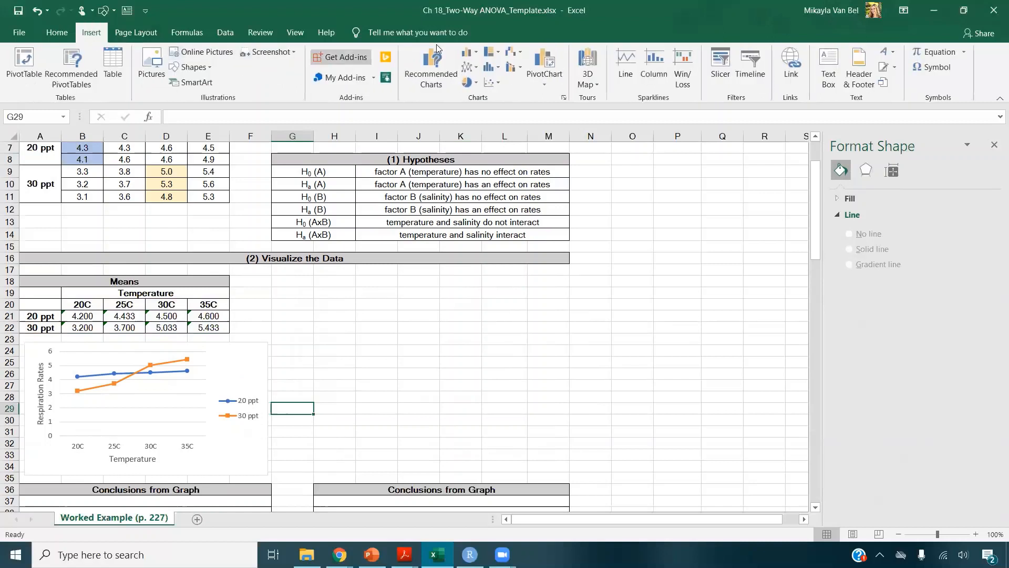
{"action": "left_click", "coordinate": [828, 68]}
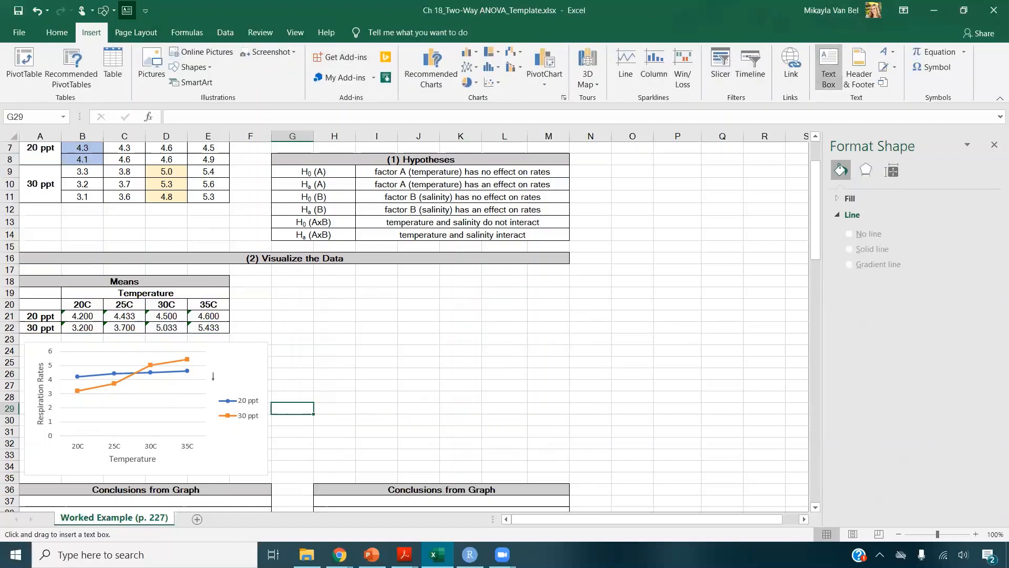
{"action": "left_click_drag", "start_coordinate": [213, 376], "coordinate": [269, 396]}
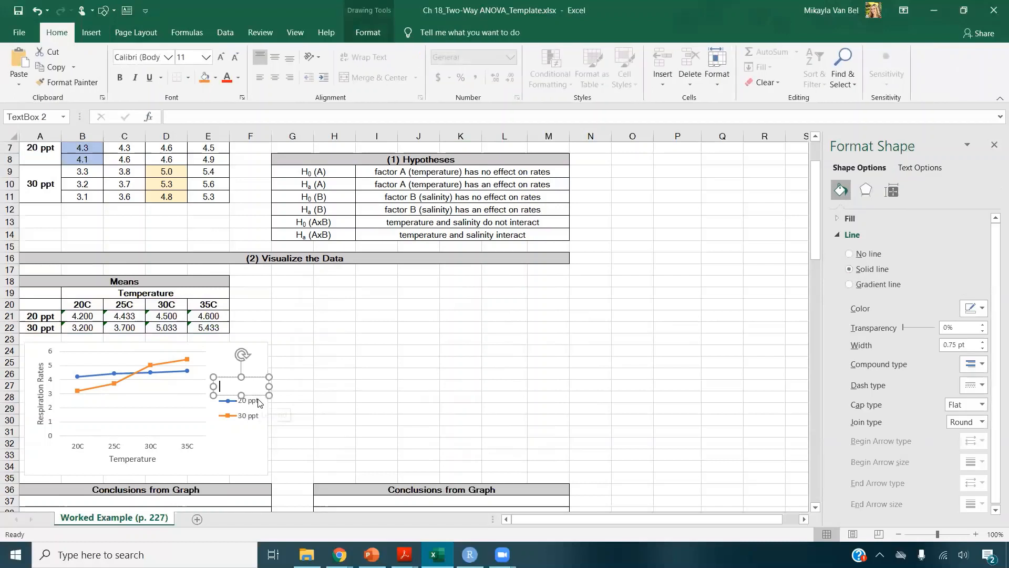
{"action": "type", "text": "Salinity"}
{"action": "left_click", "coordinate": [335, 413]}
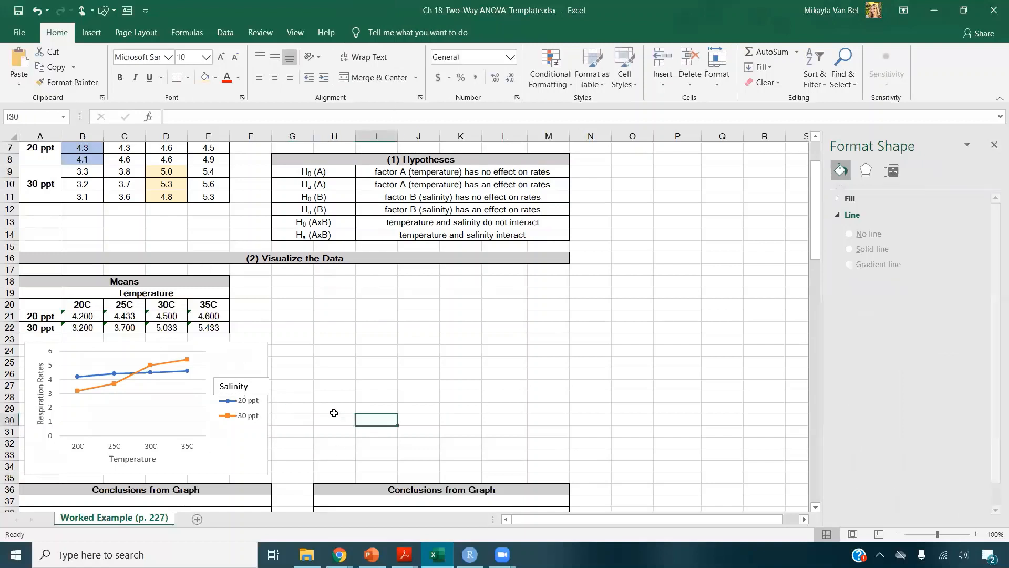
- Remove the fill and the outline from the Salinity text box
{"action": "left_click", "coordinate": [244, 388]}
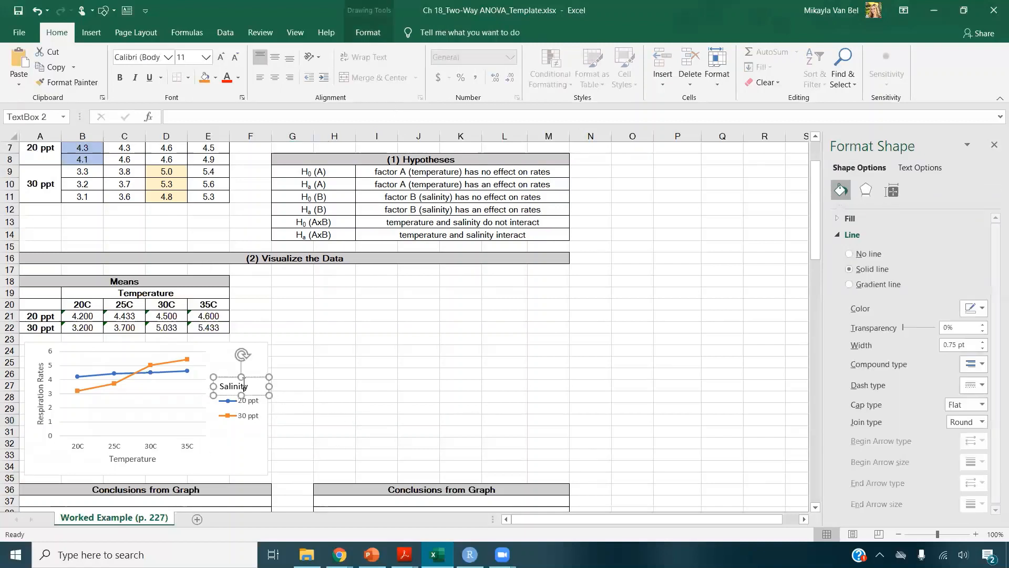
{"action": "left_click", "coordinate": [368, 32]}
{"action": "left_click", "coordinate": [467, 51]}
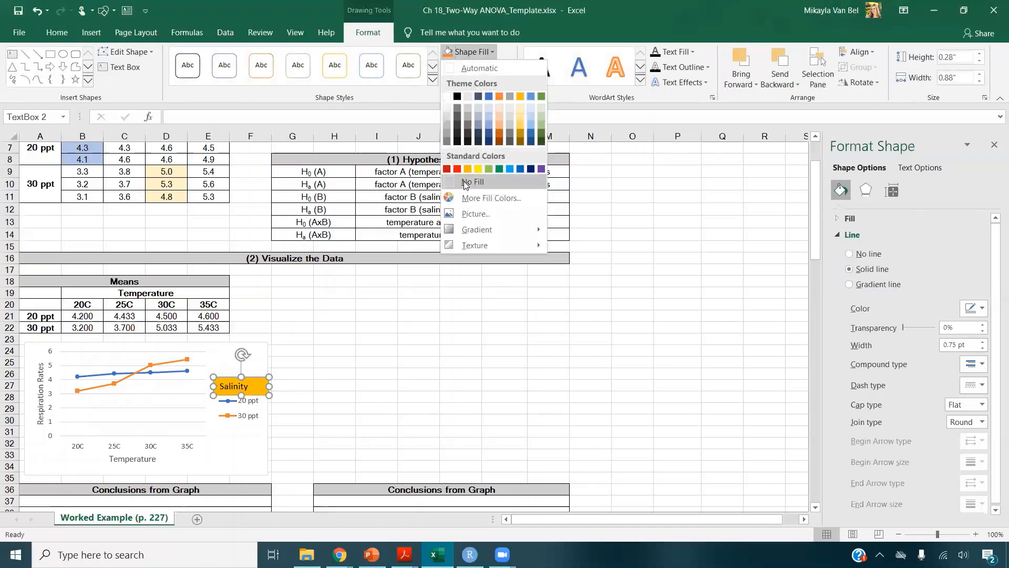
{"action": "left_click", "coordinate": [468, 51]}
{"action": "left_click", "coordinate": [472, 67]}
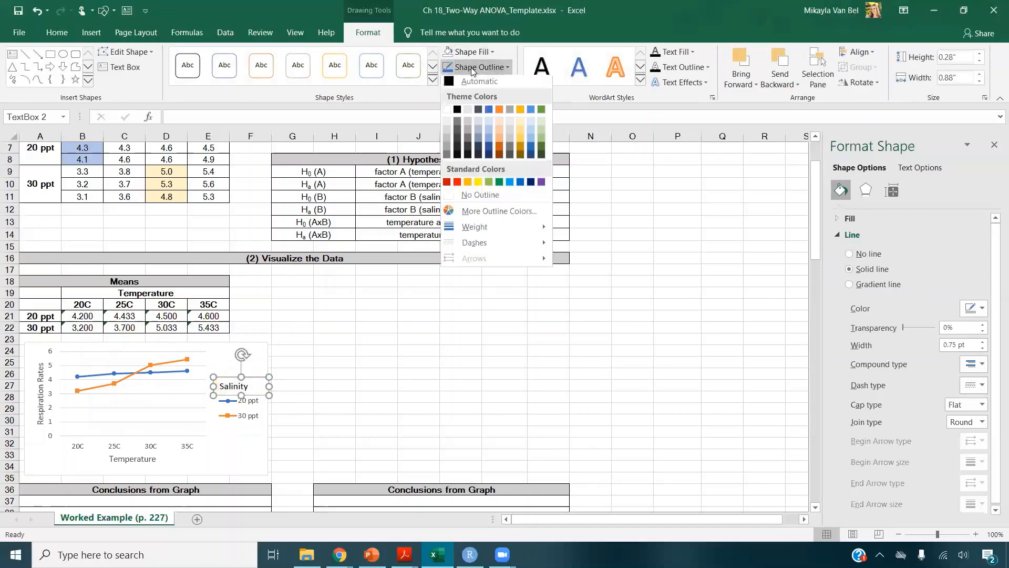
{"action": "left_click", "coordinate": [468, 195]}
{"action": "left_click", "coordinate": [334, 361]}
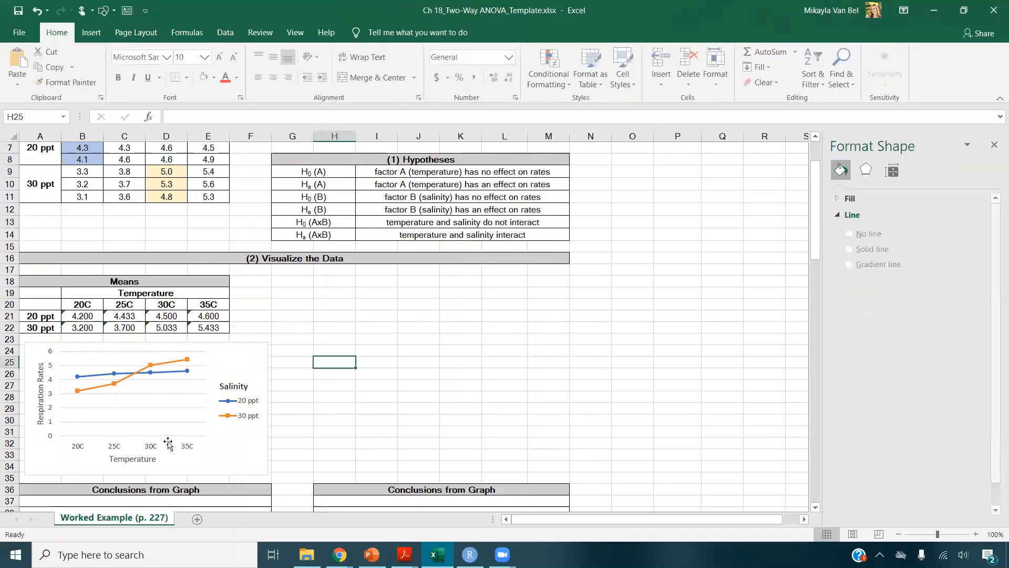
- Group the Salinity text box with the line chart
{"action": "left_click", "coordinate": [240, 387]}
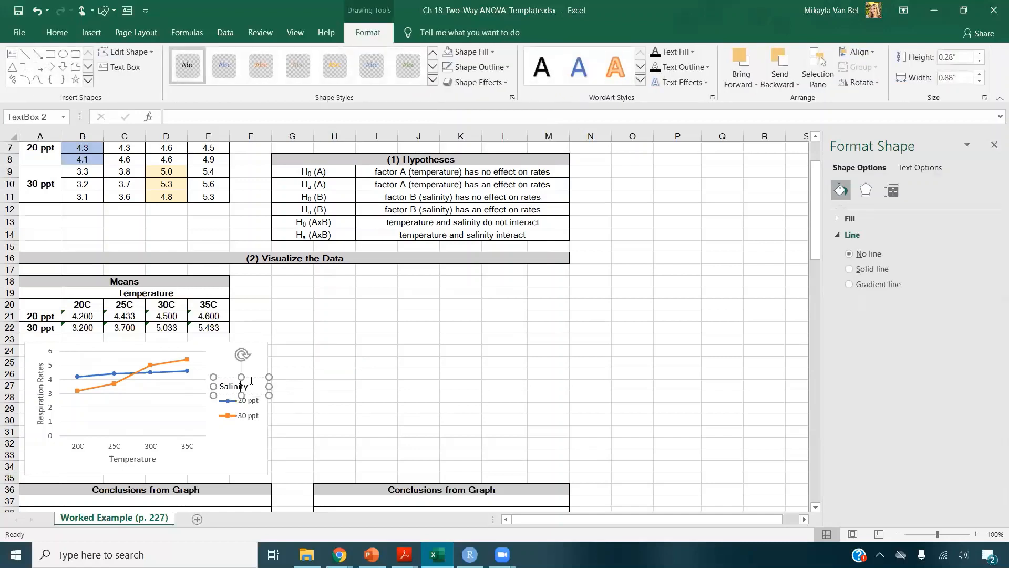
{"action": "left_click", "coordinate": [259, 358], "text": "ctrl"}
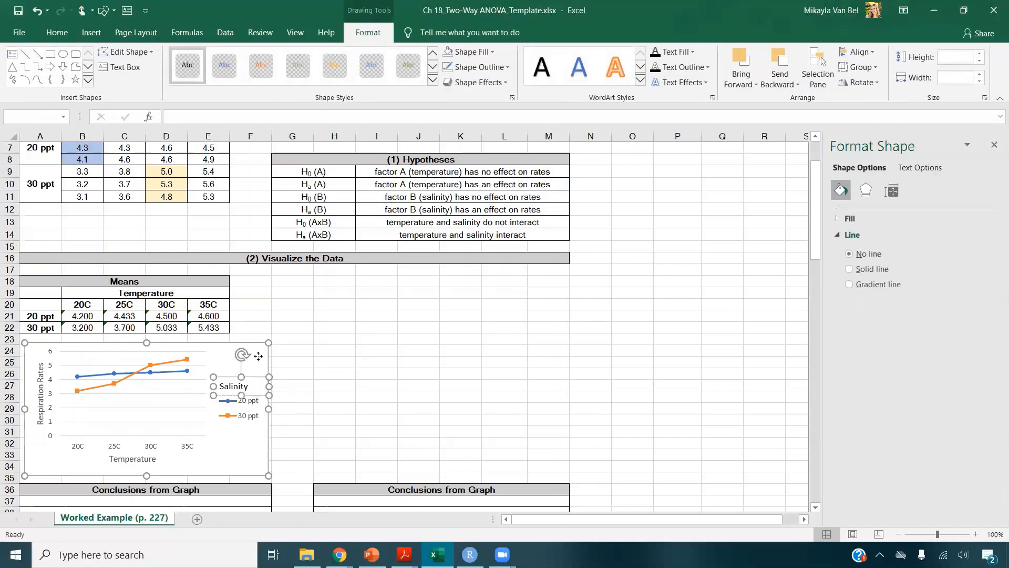
{"action": "right_click", "coordinate": [258, 356]}
{"action": "mouse_move", "coordinate": [330, 235]}
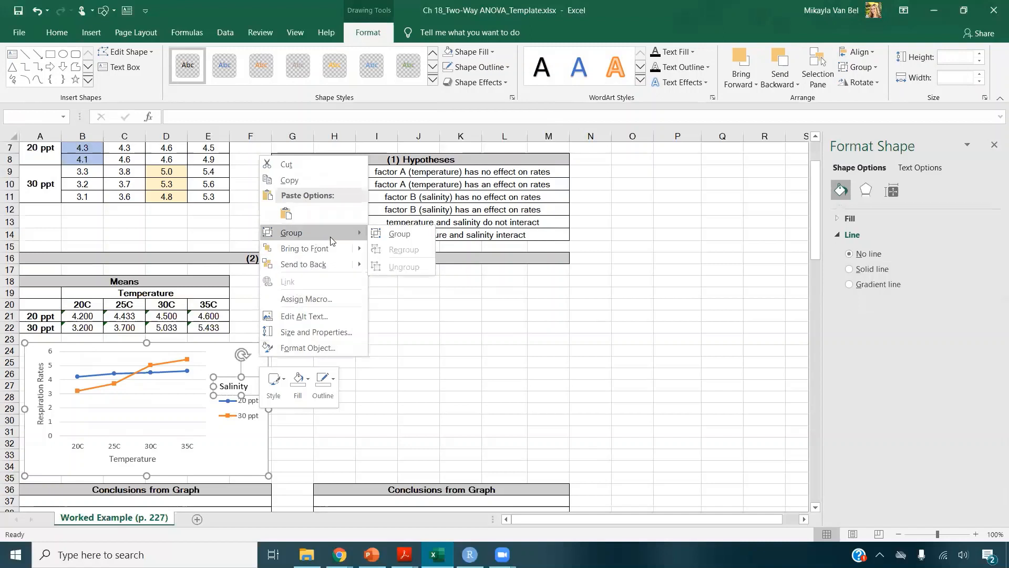
{"action": "left_click", "coordinate": [395, 234]}
{"action": "left_click_drag", "start_coordinate": [214, 372], "coordinate": [531, 311]}
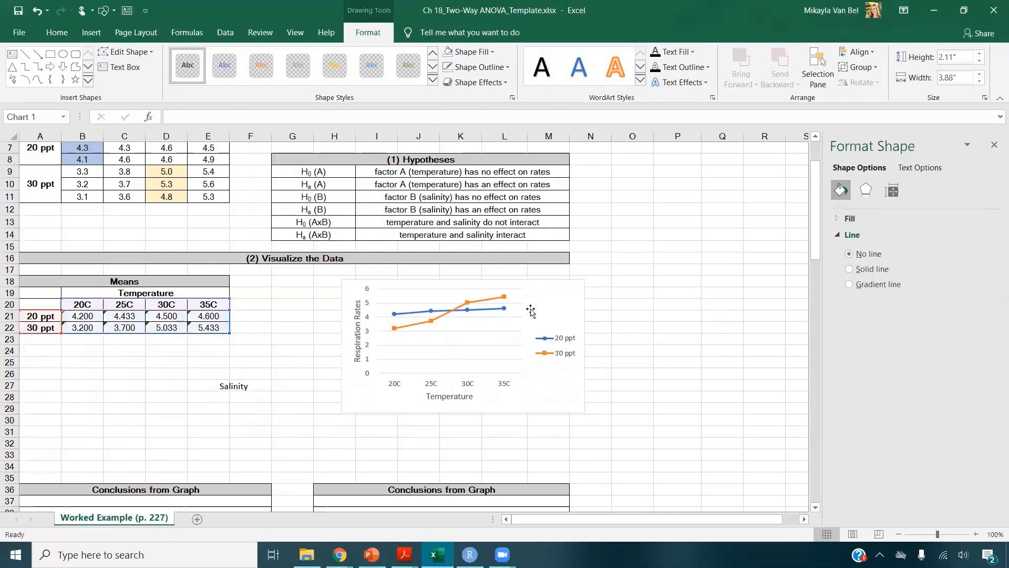
{"action": "left_click", "coordinate": [531, 311]}
{"action": "key", "text": "ctrl+z"}
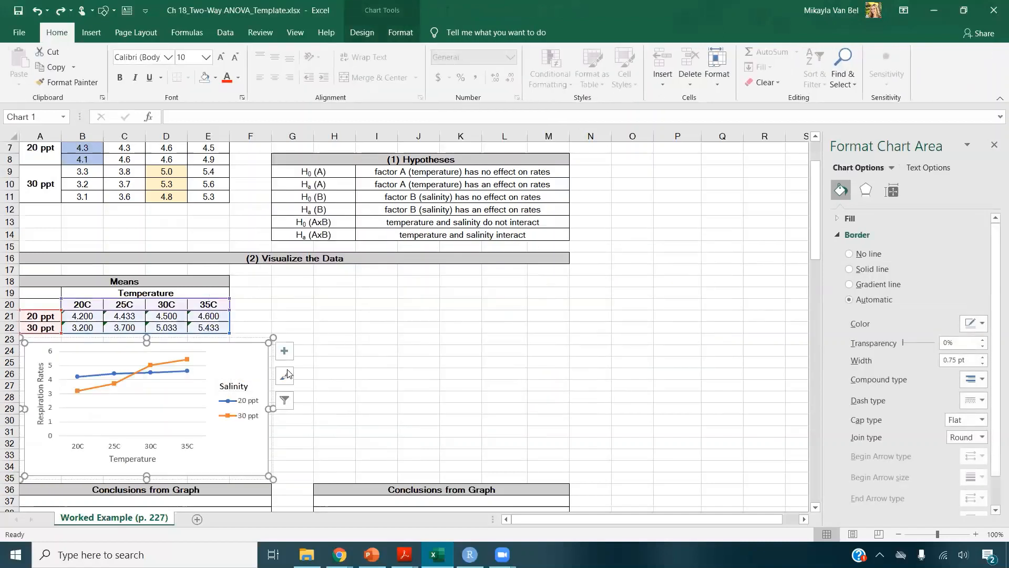
{"action": "left_click", "coordinate": [389, 363]}
{"action": "left_click", "coordinate": [240, 360]}
{"action": "left_click_drag", "start_coordinate": [220, 357], "coordinate": [586, 230]}
{"action": "key", "text": "ctrl+z"}
{"action": "left_click", "coordinate": [518, 371]}
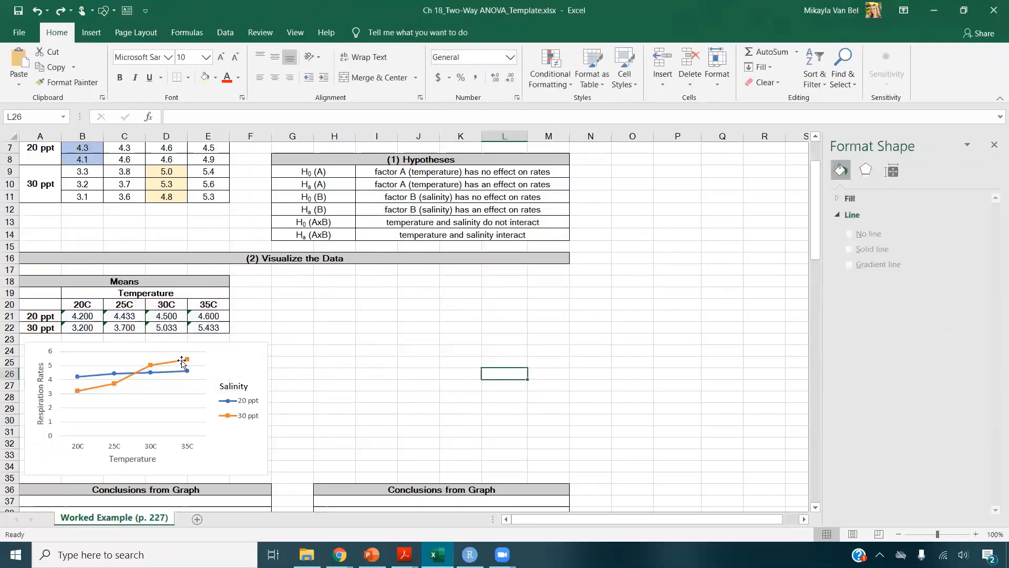
- Shift the grouped chart to the edge of column A and place a copy of it above the second Conclusions from Graph heading
{"action": "left_click", "coordinate": [223, 344]}
{"action": "mouse_move", "coordinate": [243, 337]}
{"action": "left_mouse_down"}
{"action": "mouse_move", "coordinate": [578, 242]}
{"action": "mouse_move", "coordinate": [686, 256]}
{"action": "mouse_move", "coordinate": [326, 266]}
{"action": "mouse_move", "coordinate": [315, 342]}
{"action": "mouse_move", "coordinate": [343, 344]}
{"action": "left_mouse_up"}
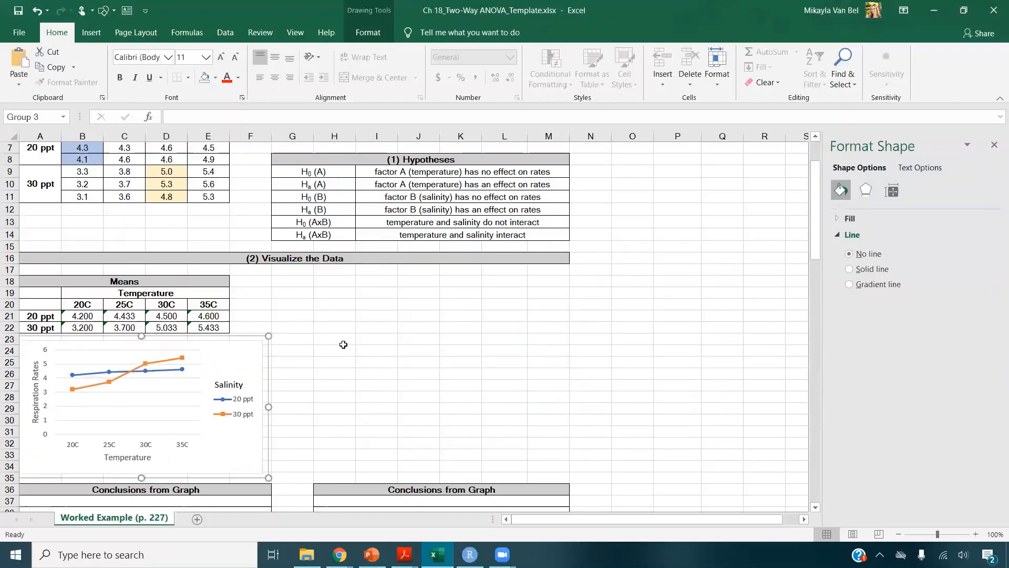
{"action": "left_click", "coordinate": [343, 344]}
{"action": "left_click", "coordinate": [222, 345]}
{"action": "key", "text": "ctrl+v"}
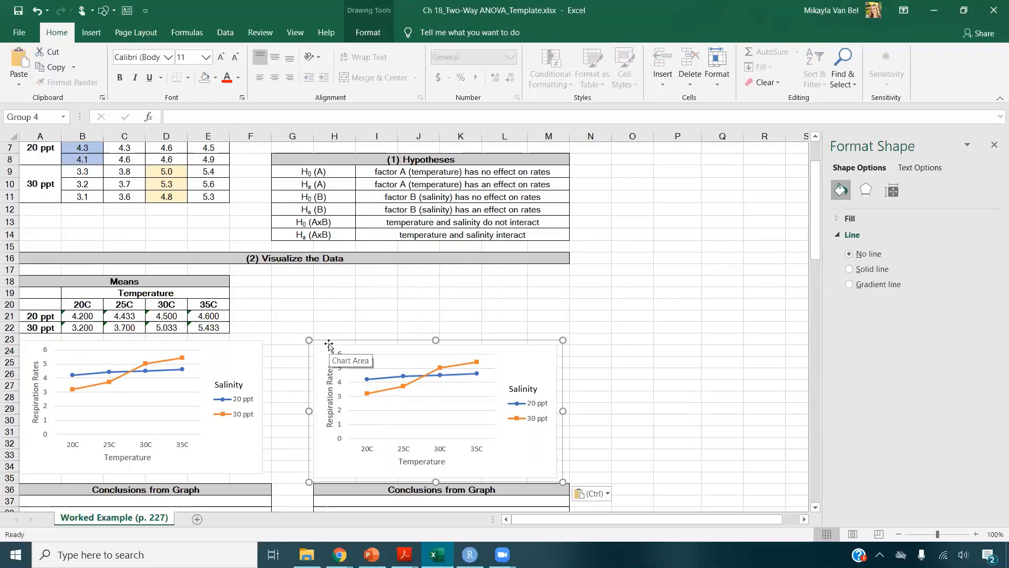
- Switch the copied chart's rows and columns and move its Salinity label clear above the legend entries
{"action": "left_click", "coordinate": [535, 361]}
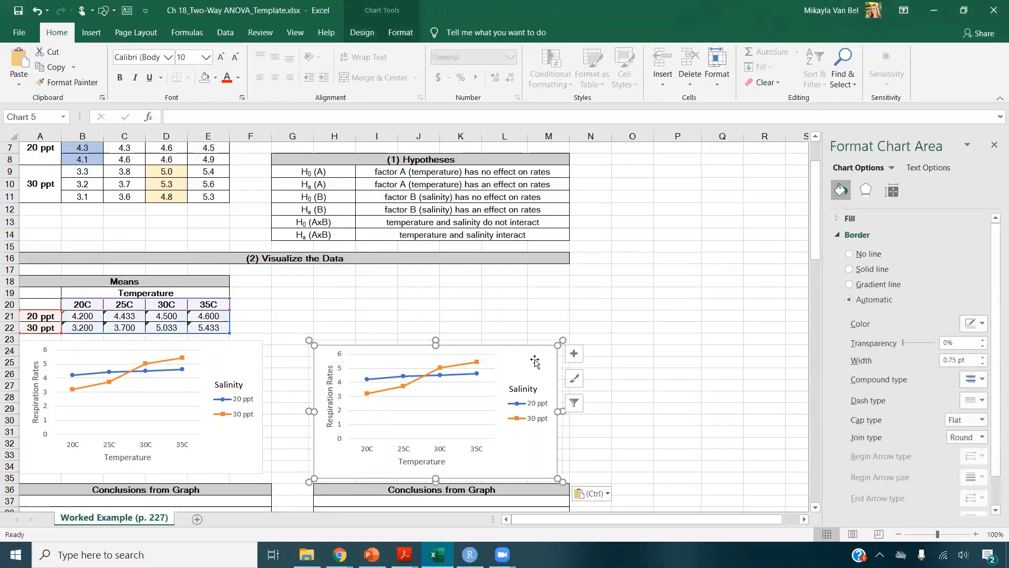
{"action": "left_click", "coordinate": [364, 33]}
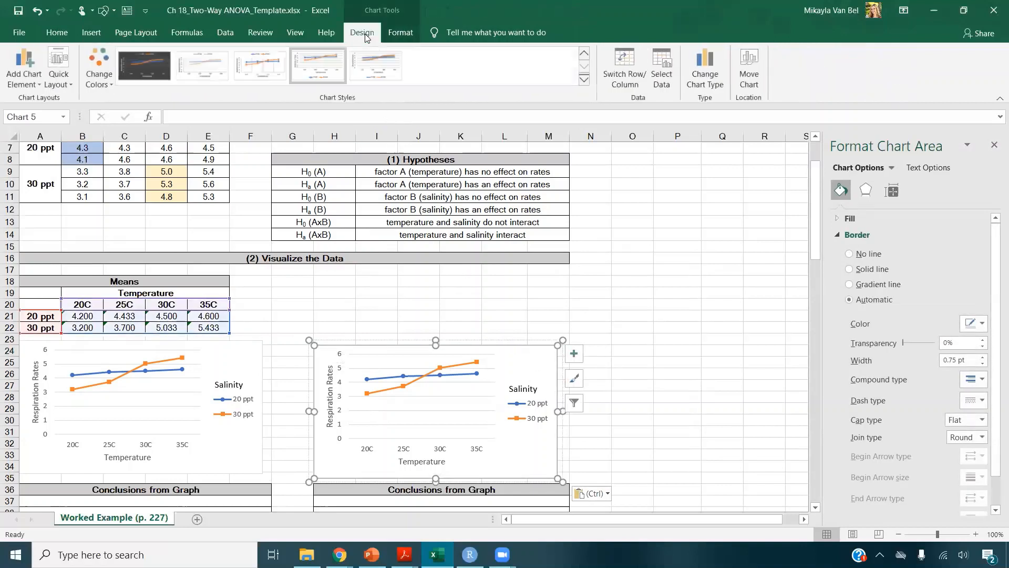
{"action": "left_click", "coordinate": [632, 87]}
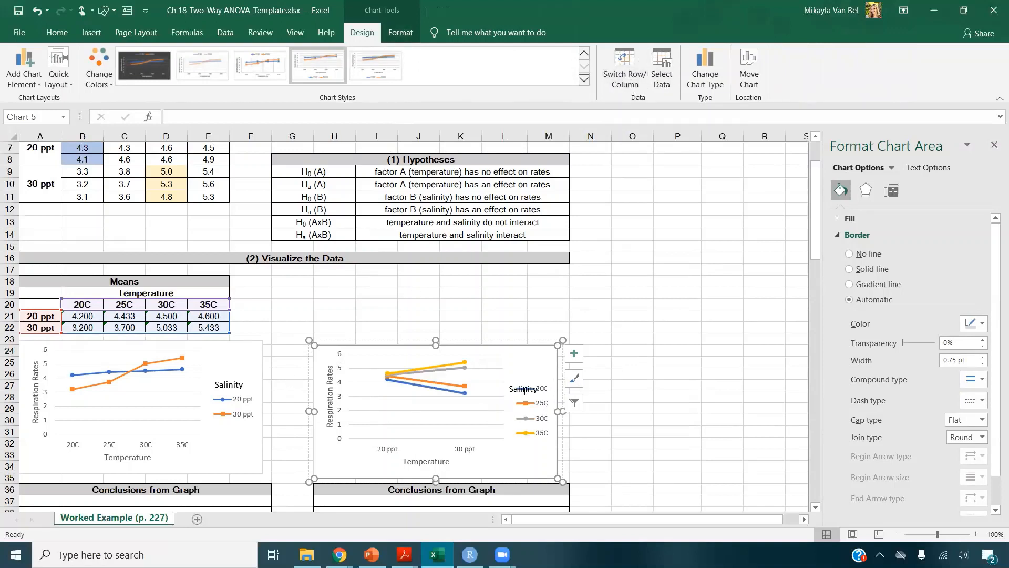
{"action": "left_click", "coordinate": [525, 391]}
{"action": "left_click_drag", "start_coordinate": [525, 380], "coordinate": [526, 366]}
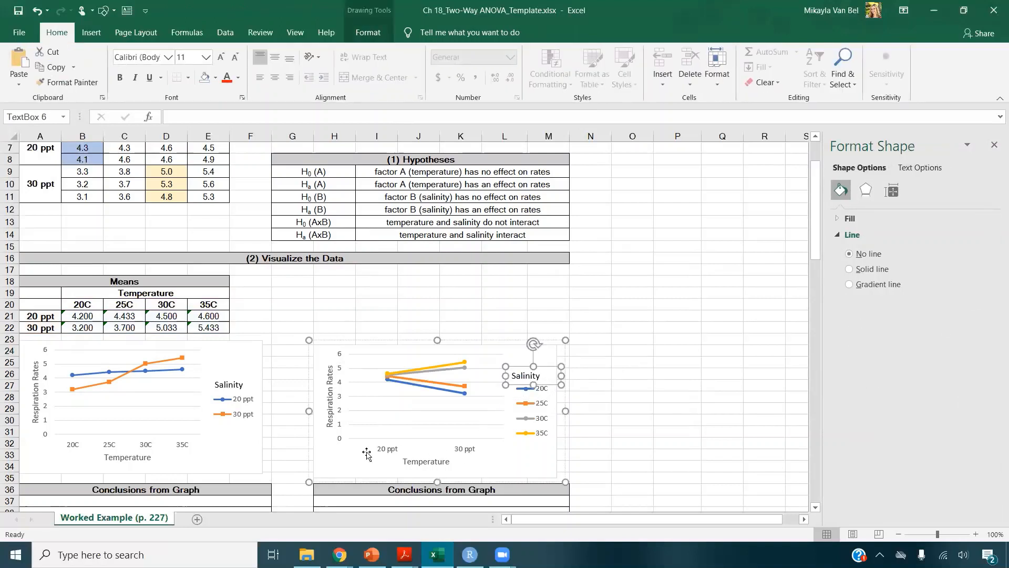
- Change the copied chart's horizontal axis title to "Salinity"
{"action": "left_click", "coordinate": [389, 450]}
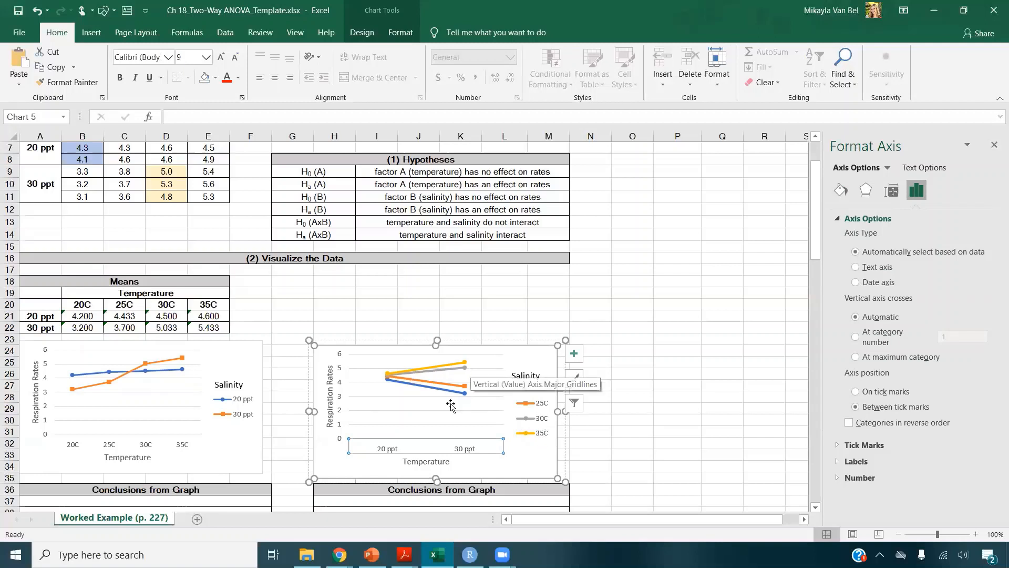
{"action": "left_click", "coordinate": [425, 462]}
{"action": "double_click", "coordinate": [426, 462]}
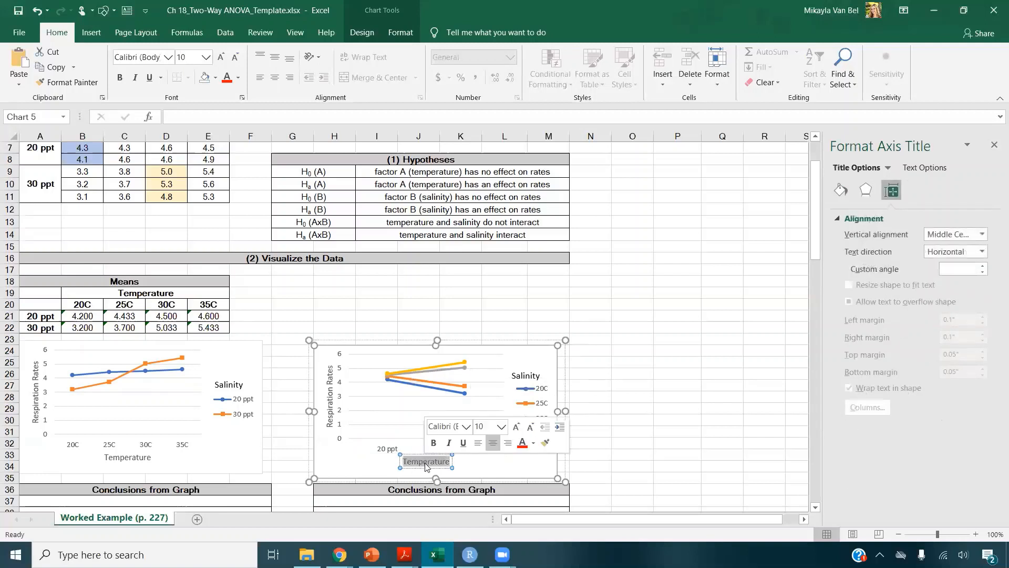
{"action": "type", "text": "Salinity"}
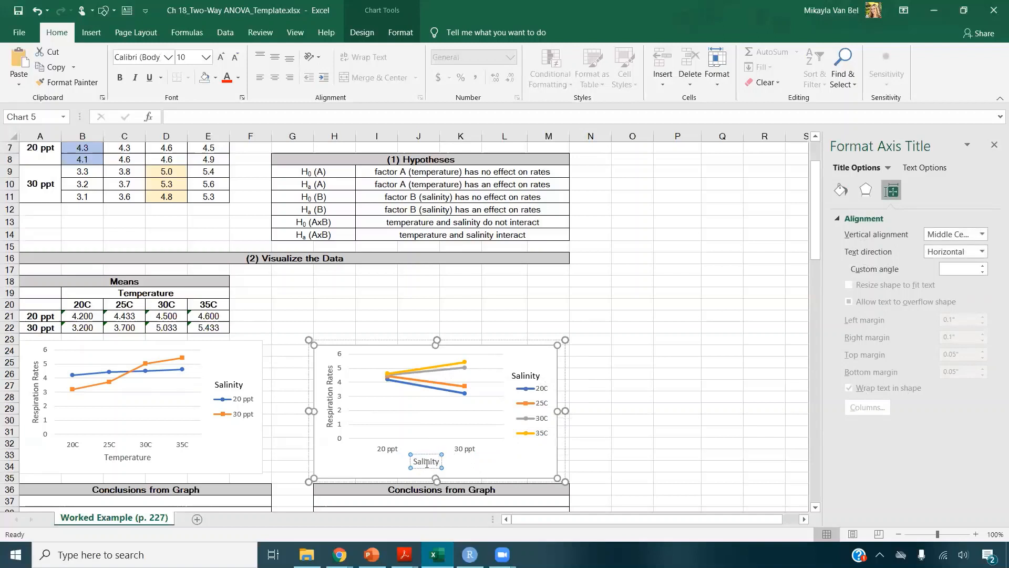
- Change the copied chart's legend label to "Temperature" and widen its text box so the word fits on one line
{"action": "double_click", "coordinate": [529, 376]}
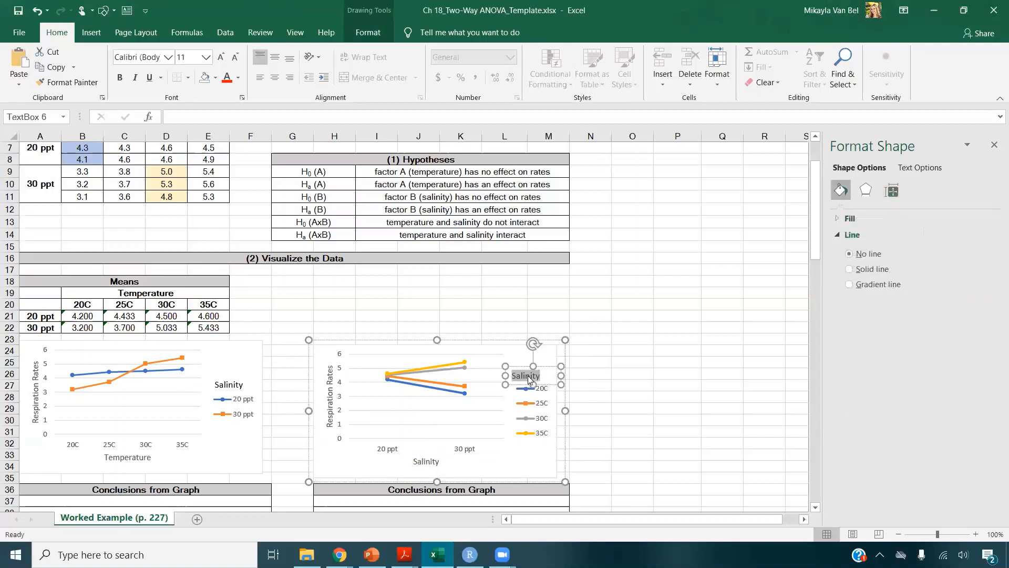
{"action": "type", "text": "Temperature"}
{"action": "left_click_drag", "start_coordinate": [558, 376], "coordinate": [583, 375]}
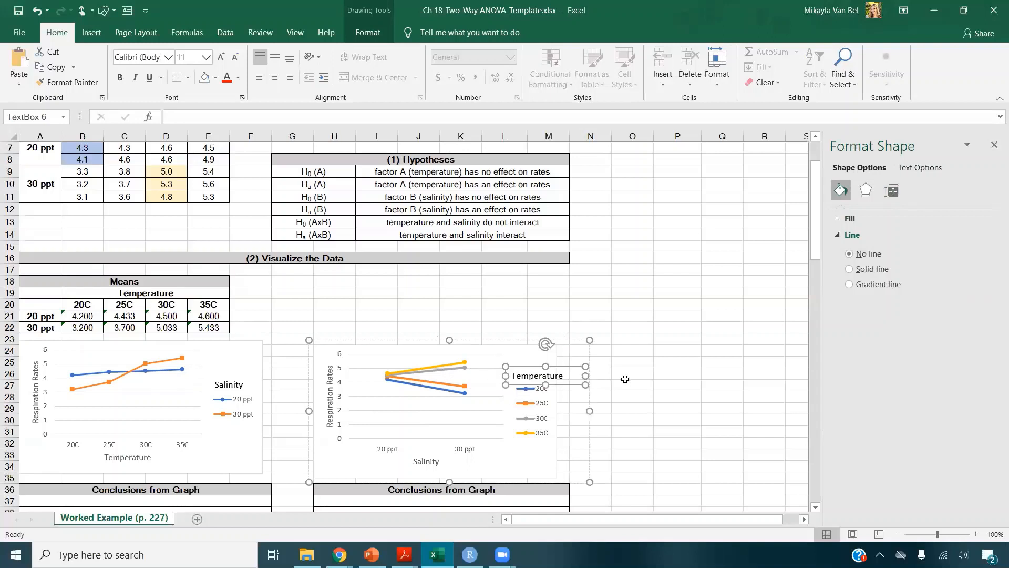
{"action": "left_click", "coordinate": [632, 374]}
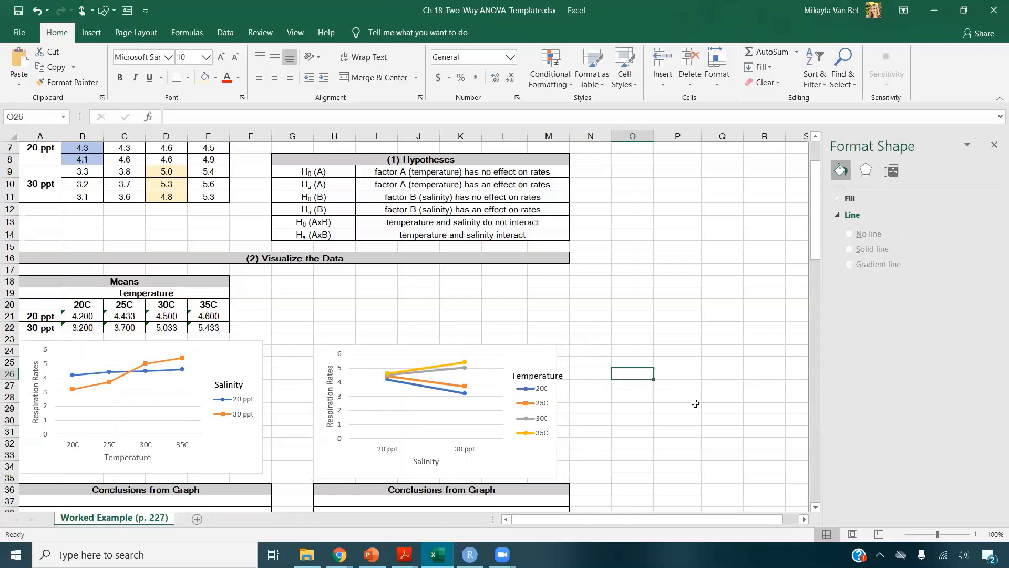
- Enter "Temperature has little to no effect on rate when salinity is 20 ppt." as the first conclusion under the temperature chart, in A37
{"action": "scroll", "coordinate": [693, 369], "scroll_direction": "down", "scroll_amount": 2}
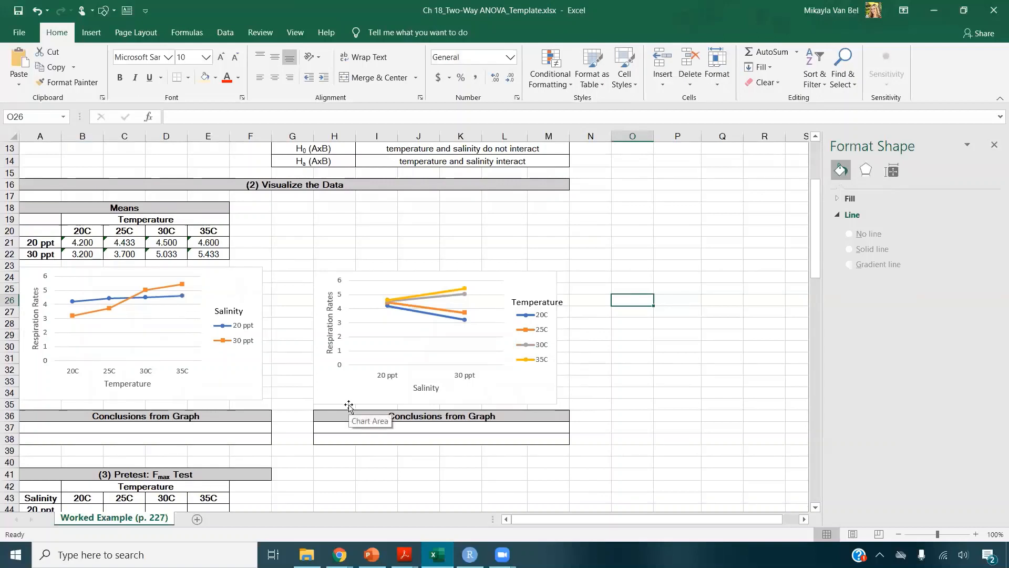
{"action": "left_click", "coordinate": [207, 429]}
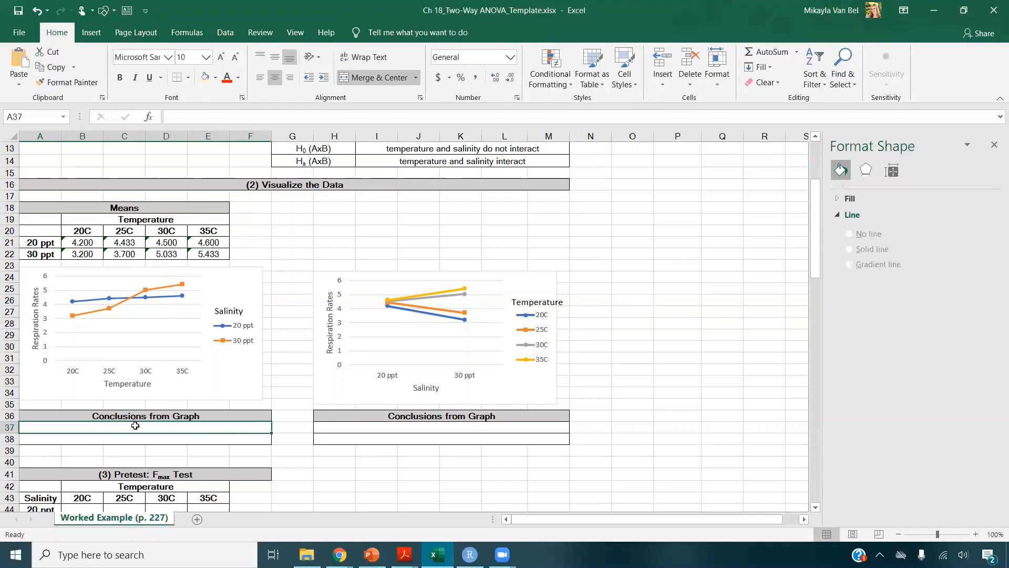
{"action": "type", "text": "Te"}
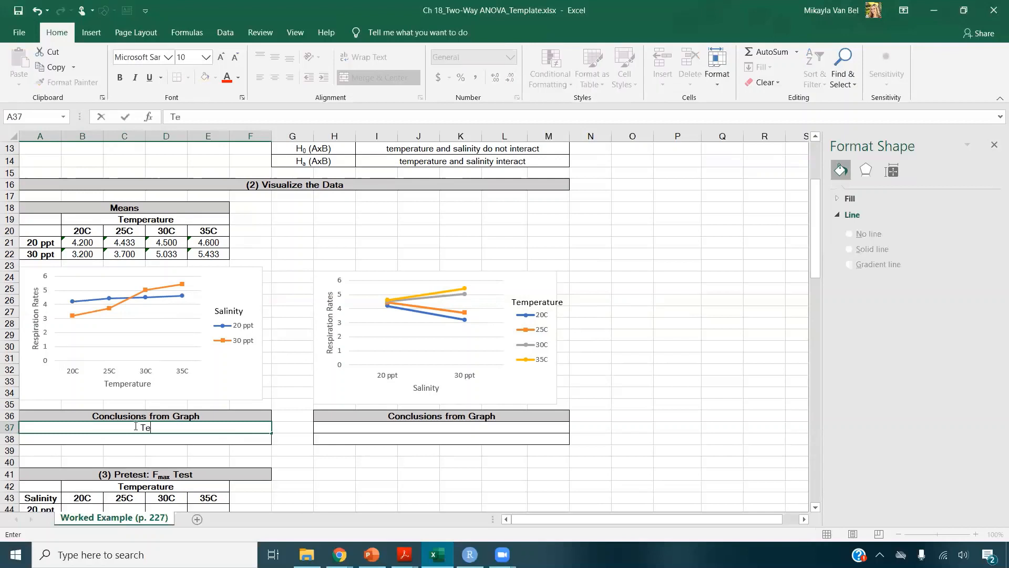
{"action": "type", "text": "mperature has "}
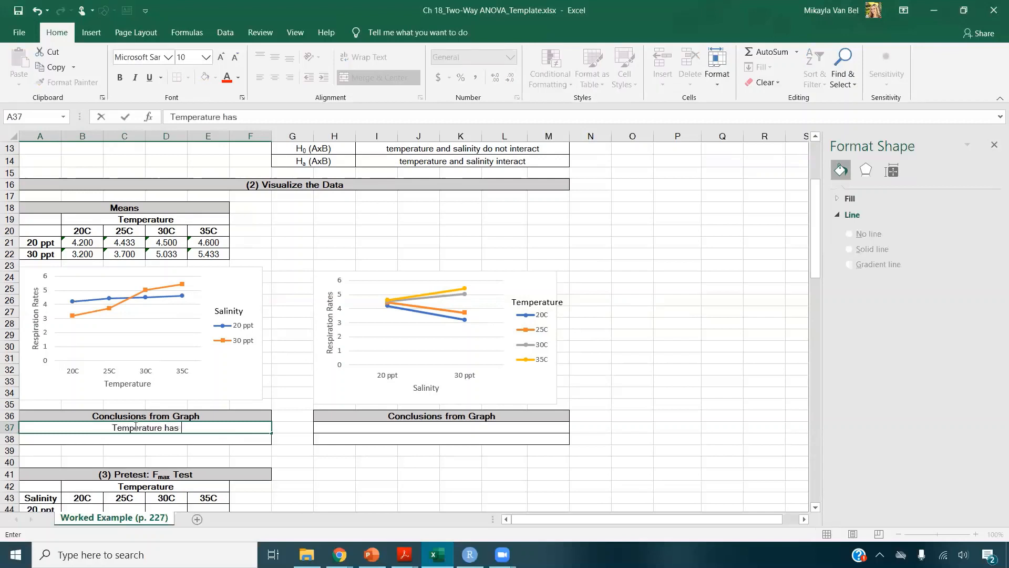
{"action": "type", "text": "little to no ef"}
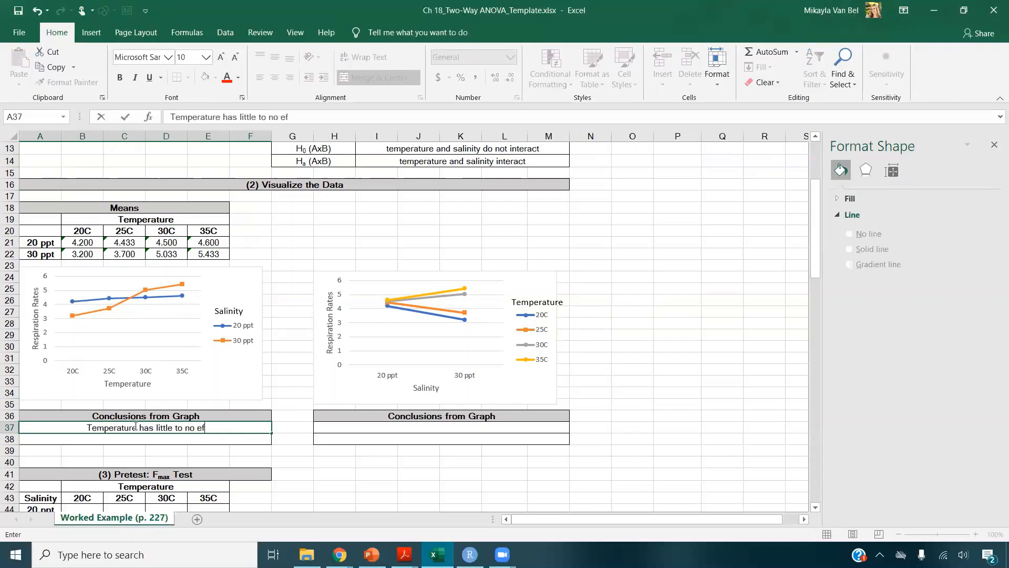
{"action": "type", "text": "fect on rate when salinit"}
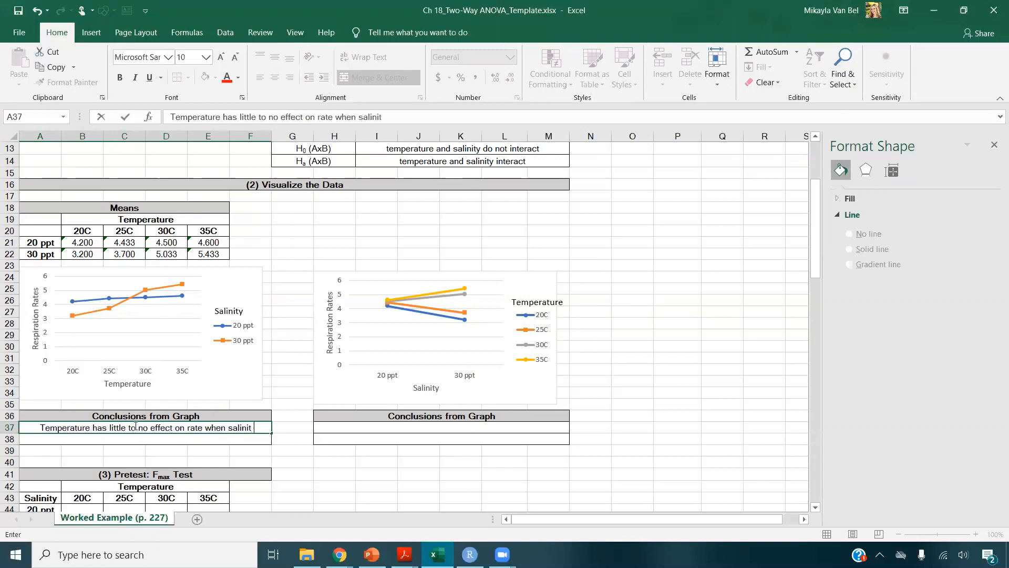
{"action": "type", "text": "y is 20 pp"}
{"action": "type", "text": "t."}
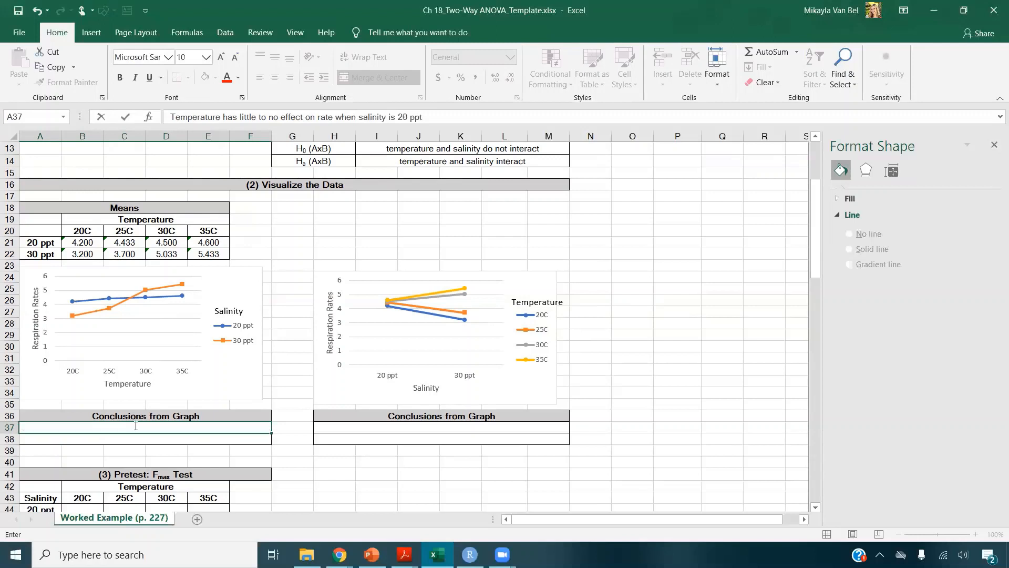
{"action": "key", "text": "Return"}
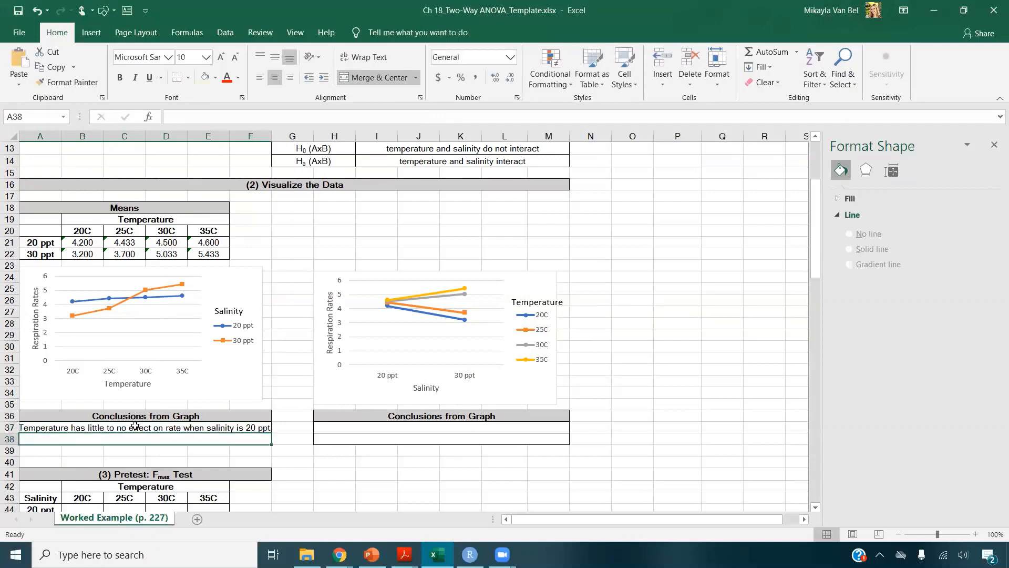
- Enter "Rate increases with temperature when salinity is 30 ppt." as the second conclusion under the temperature chart, in A38
{"action": "type", "text": "Rate inc"}
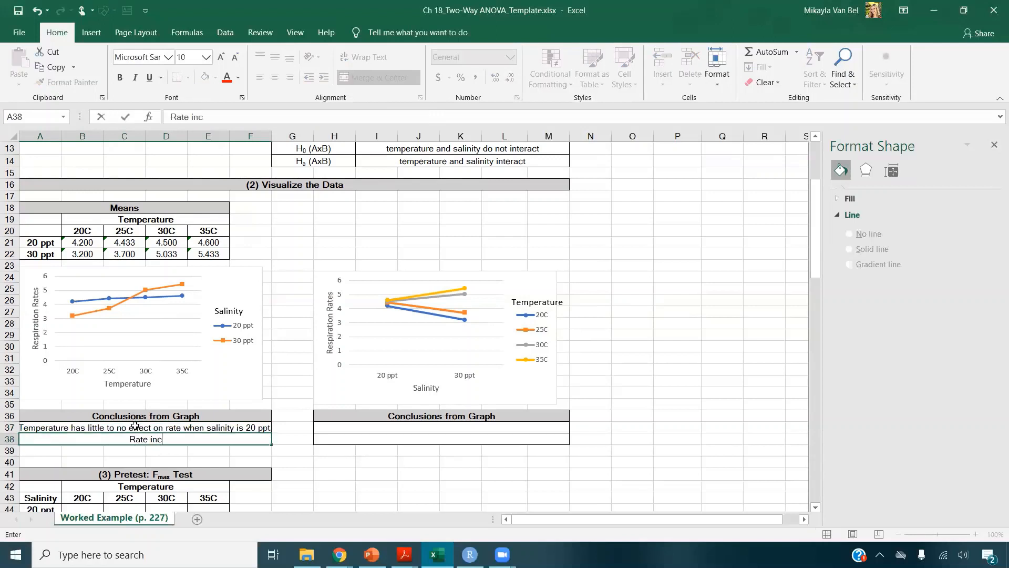
{"action": "type", "text": "reases with temperat"}
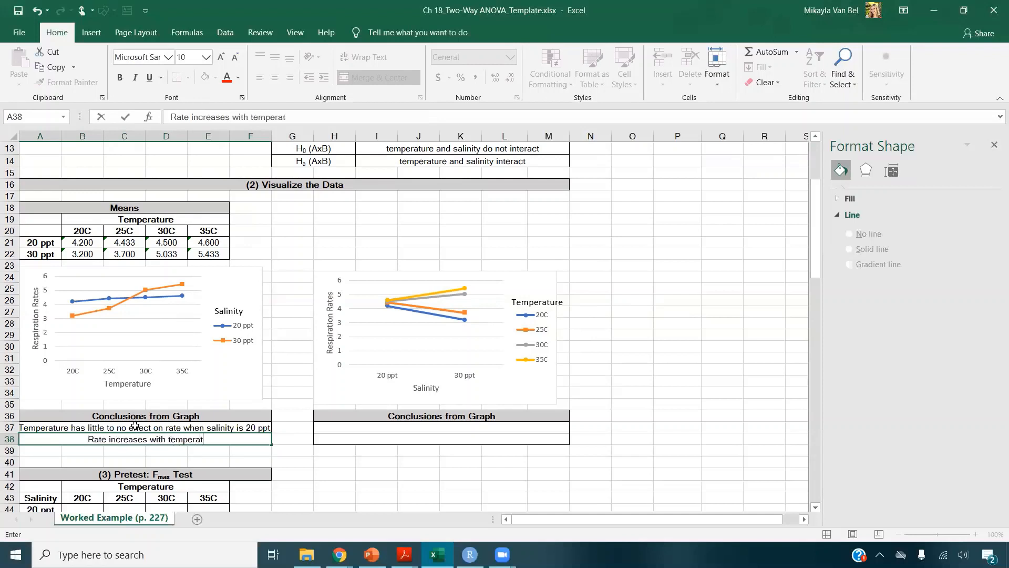
{"action": "type", "text": "ure when salin"}
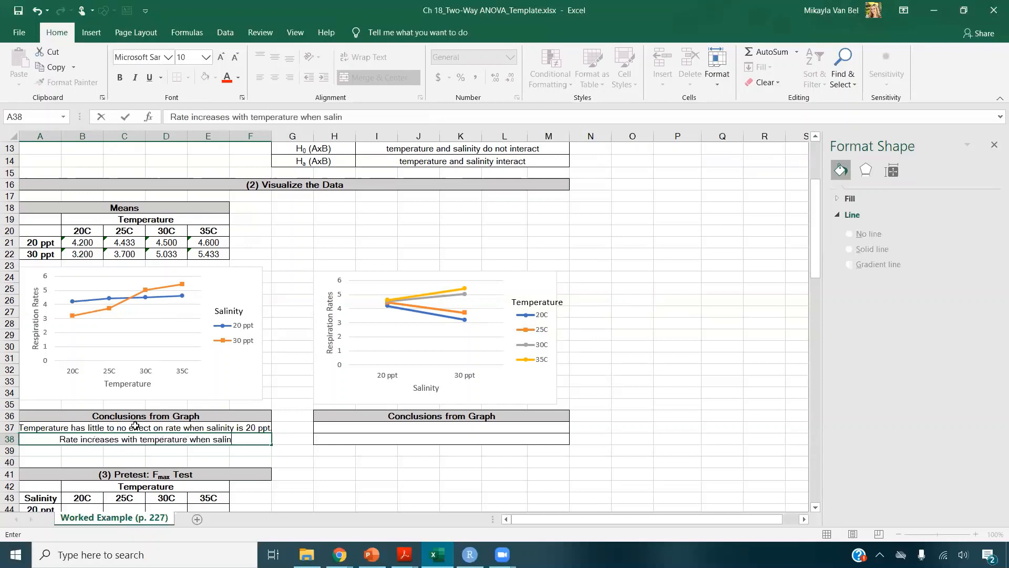
{"action": "type", "text": "ity is 30 ppt."}
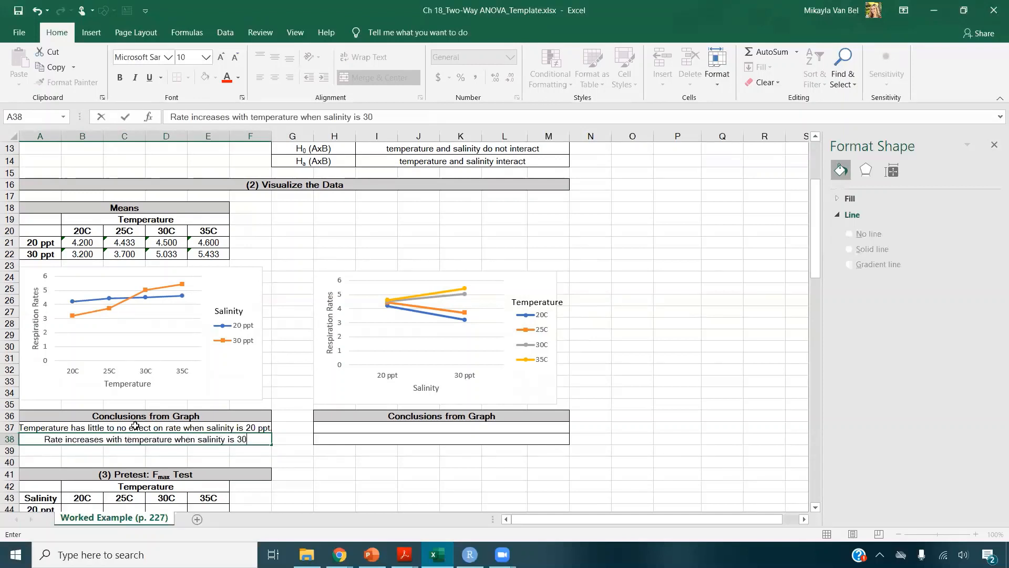
{"action": "key", "text": "ctrl+Return"}
- Enter "All rates are similar when salinity is 20 ppt." as the first conclusion under the salinity chart, in H37
{"action": "key", "text": "Right"}
{"action": "key", "text": "Right"}
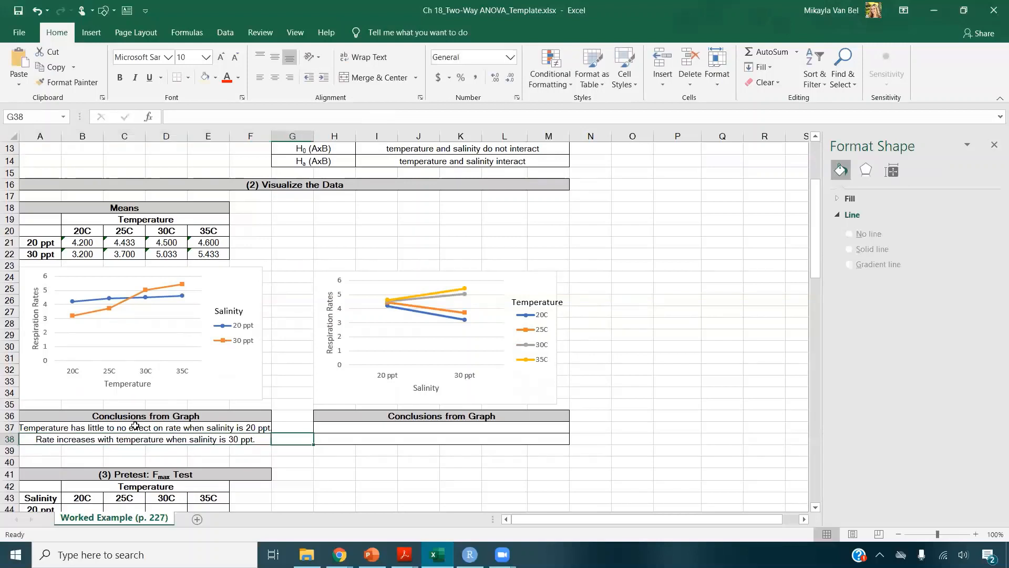
{"action": "key", "text": "Up"}
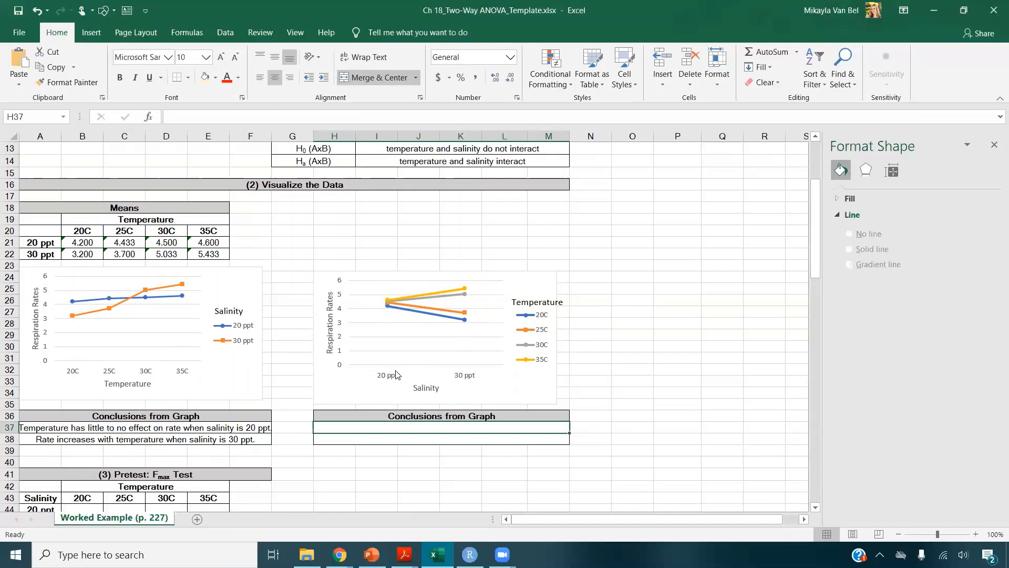
{"action": "type", "text": "All"}
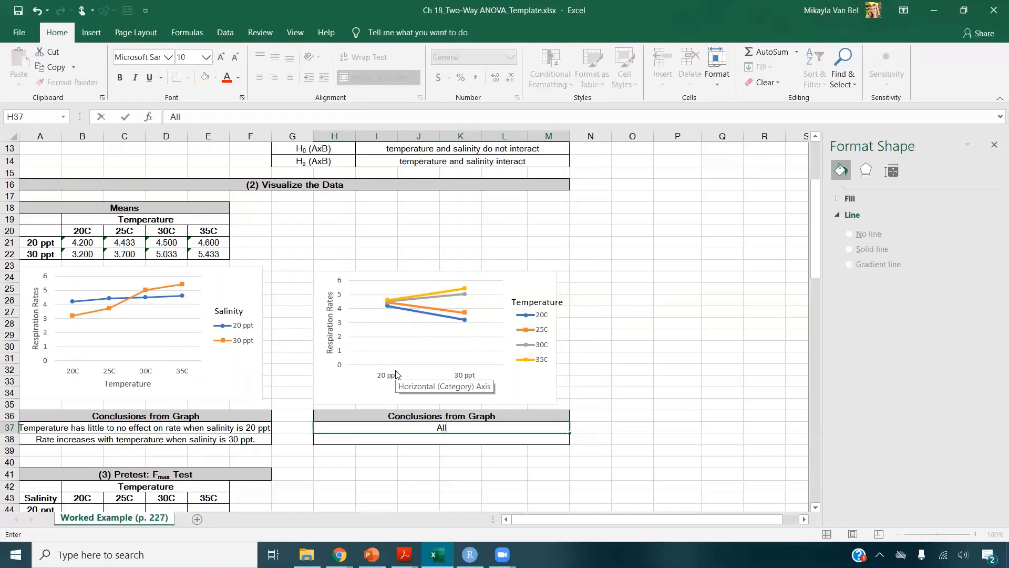
{"action": "type", "text": " rates are similar"}
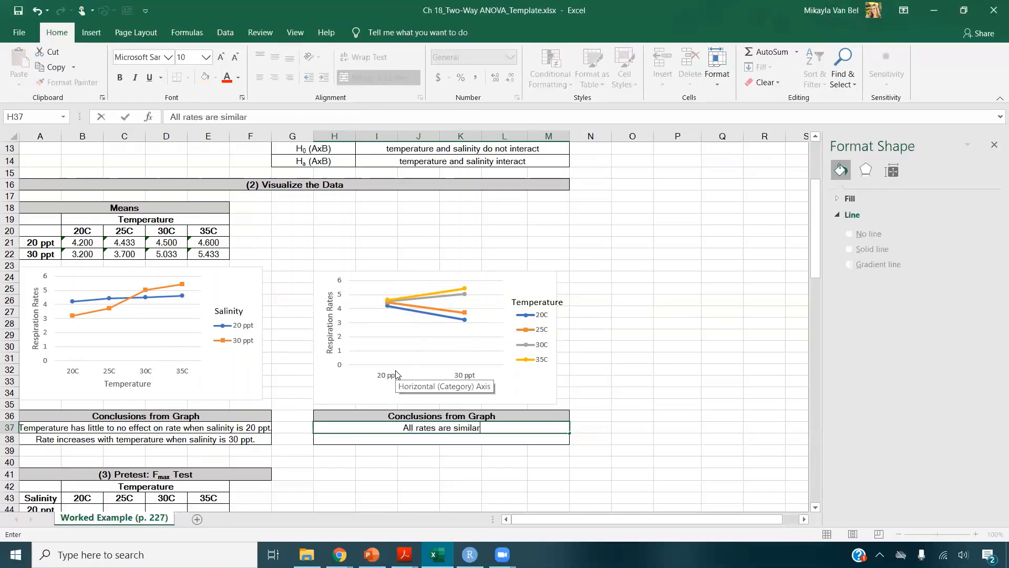
{"action": "type", "text": " when salini"}
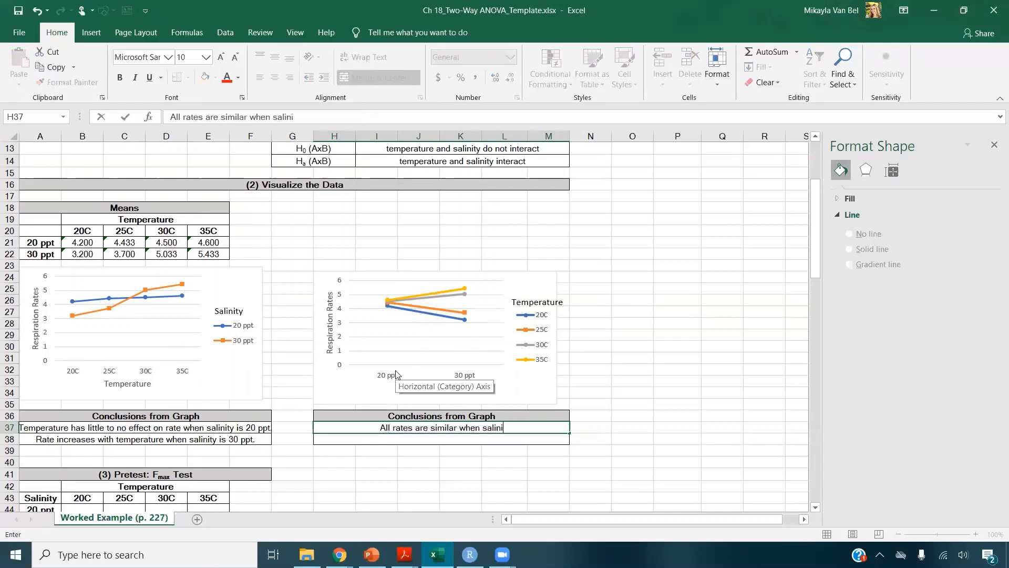
{"action": "type", "text": "ty is 20 ppt."}
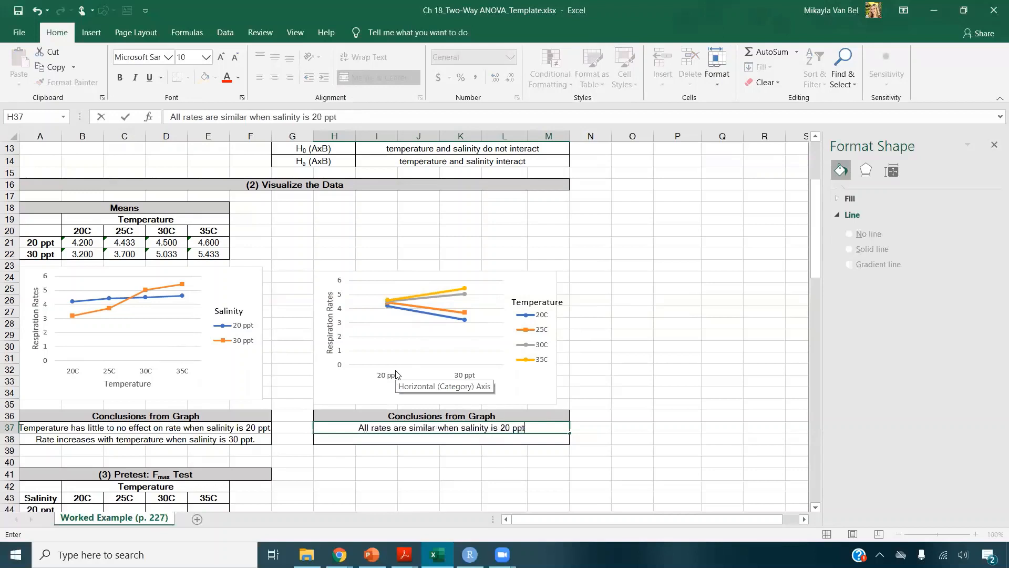
{"action": "key", "text": "Return"}
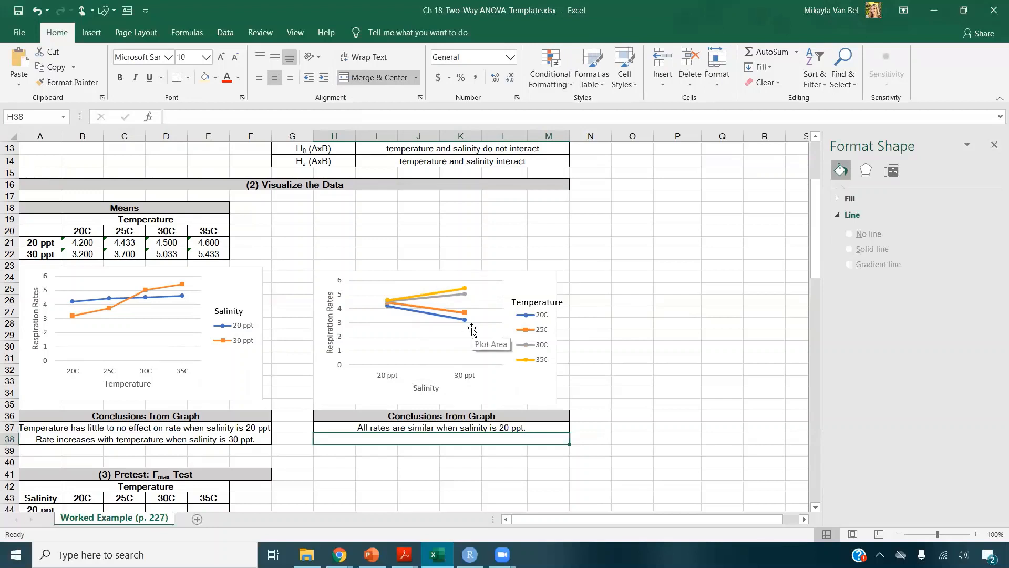
- Enter "Rates lower at lower temperatures when salinity is 30 ppt." as the second conclusion under the salinity chart, in H38
{"action": "type", "text": "Rate"}
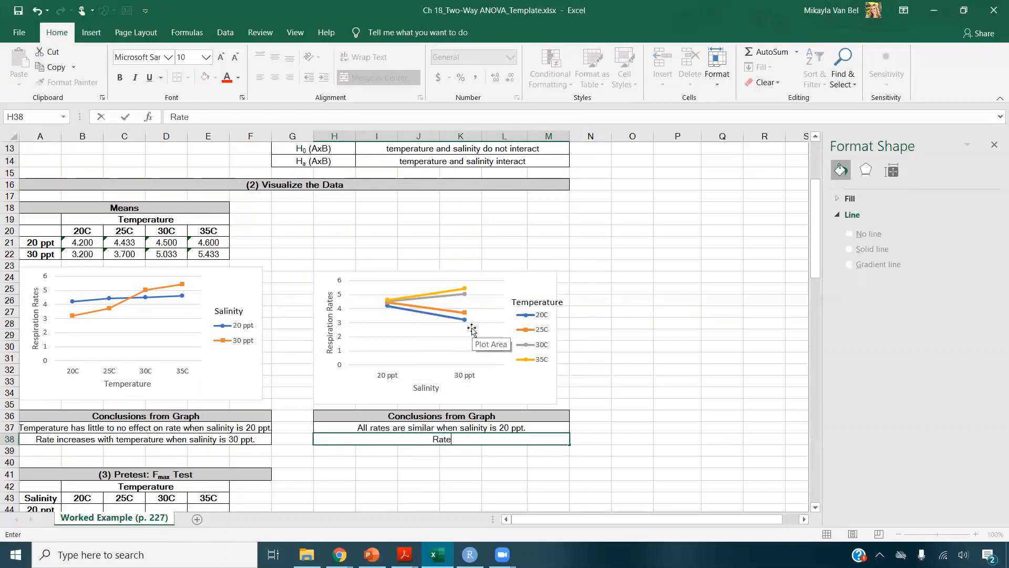
{"action": "type", "text": "s lower at lower temperatures "}
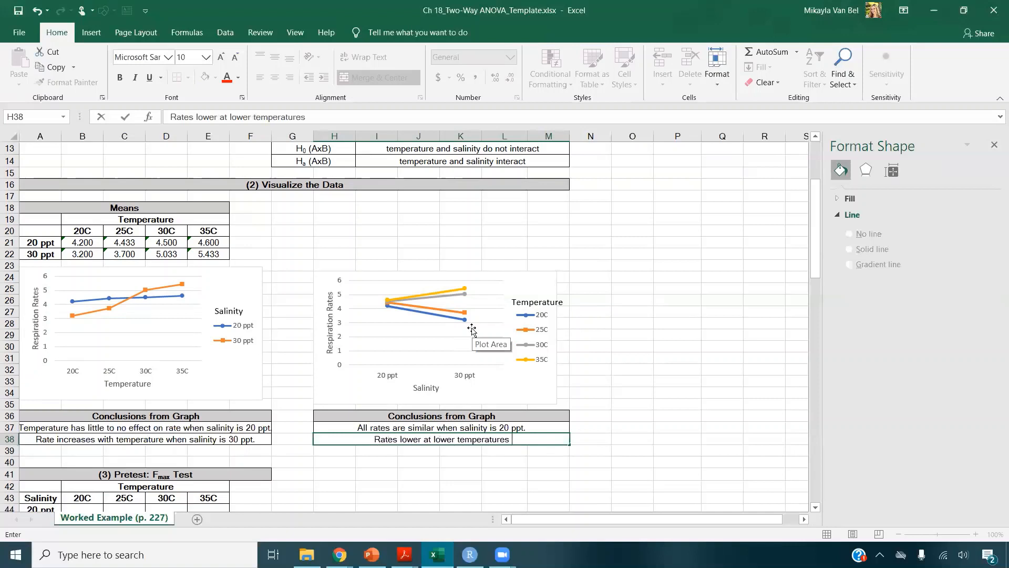
{"action": "type", "text": "when salinity is 30 ppts"}
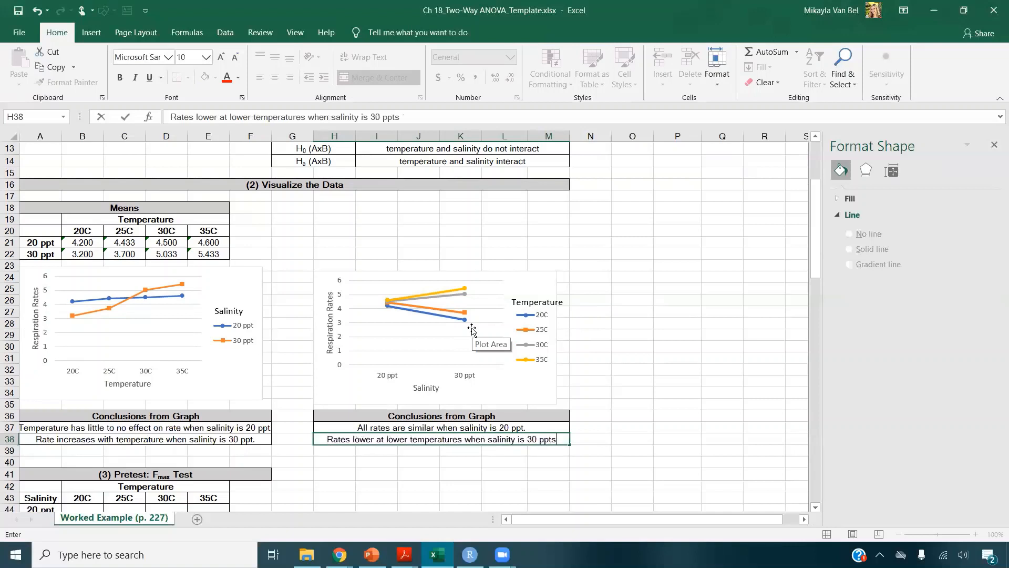
{"action": "key", "text": "BackSpace"}
{"action": "type", "text": "."}
{"action": "key", "text": "Return"}
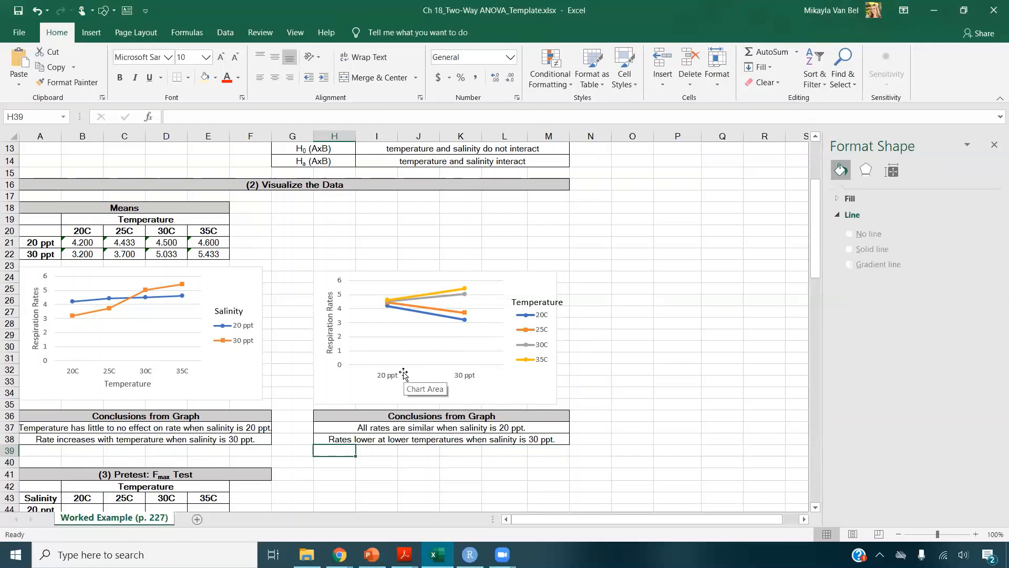
- Examine the empty Fmax pretest table and the temperature-by-salinity groups in the original data
{"action": "scroll", "coordinate": [273, 241], "scroll_direction": "down", "scroll_amount": 5}
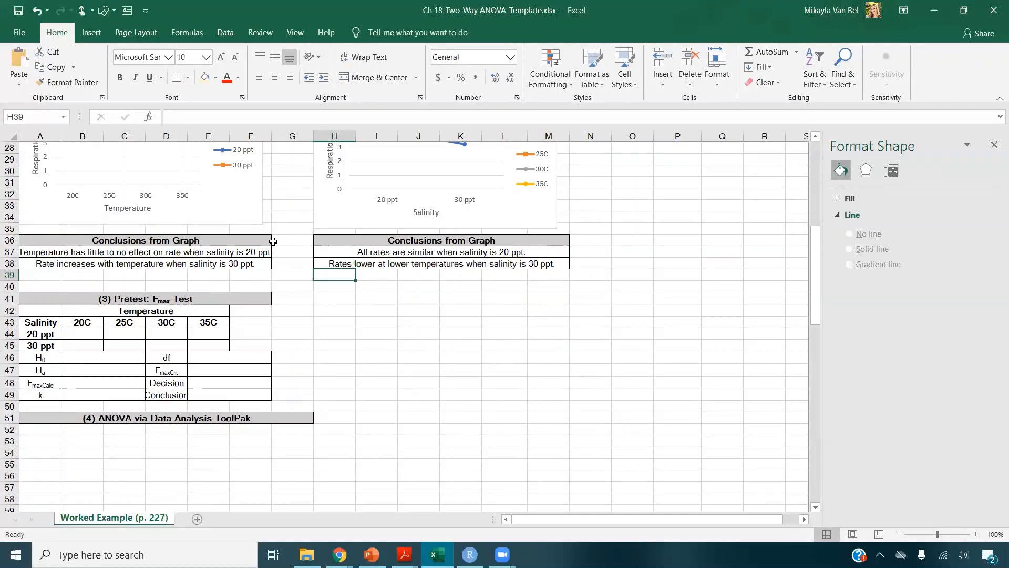
{"action": "scroll", "coordinate": [189, 330], "scroll_direction": "up", "scroll_amount": 6}
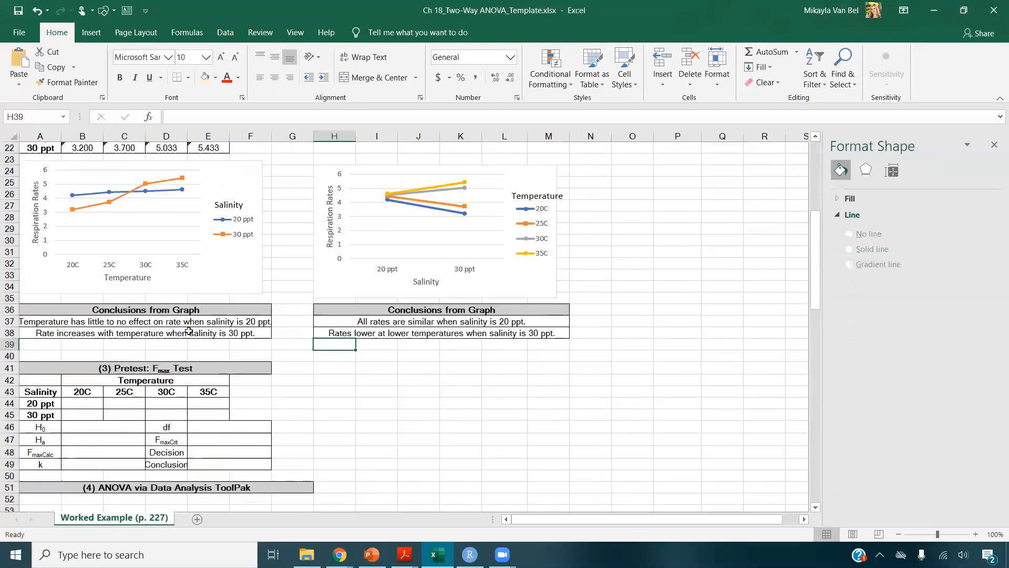
{"action": "scroll", "coordinate": [177, 325], "scroll_direction": "up", "scroll_amount": 4}
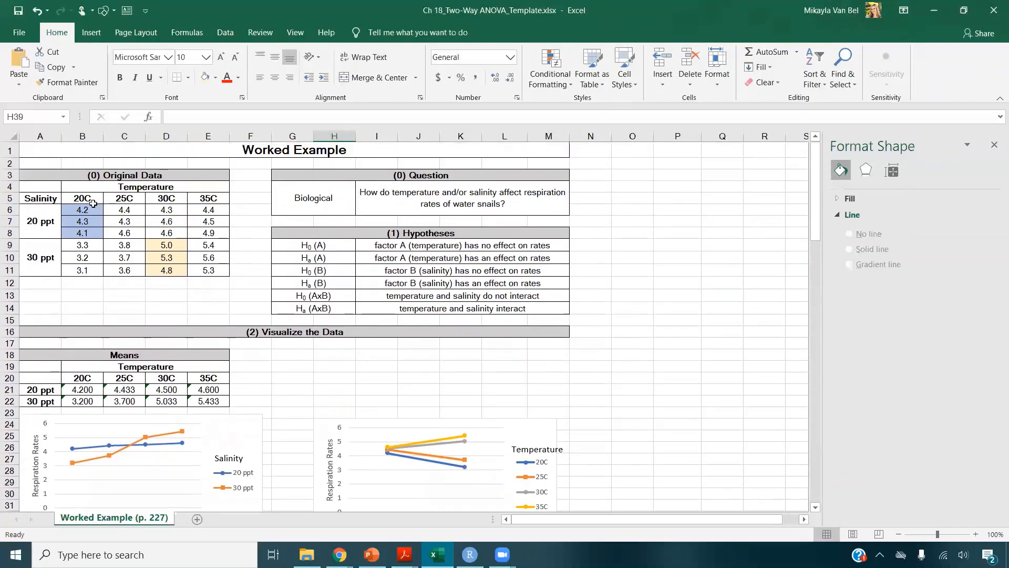
{"action": "left_click_drag", "start_coordinate": [82, 209], "coordinate": [125, 269]}
{"action": "left_click_drag", "start_coordinate": [179, 209], "coordinate": [177, 232]}
{"action": "scroll", "coordinate": [94, 321], "scroll_direction": "down", "scroll_amount": 6}
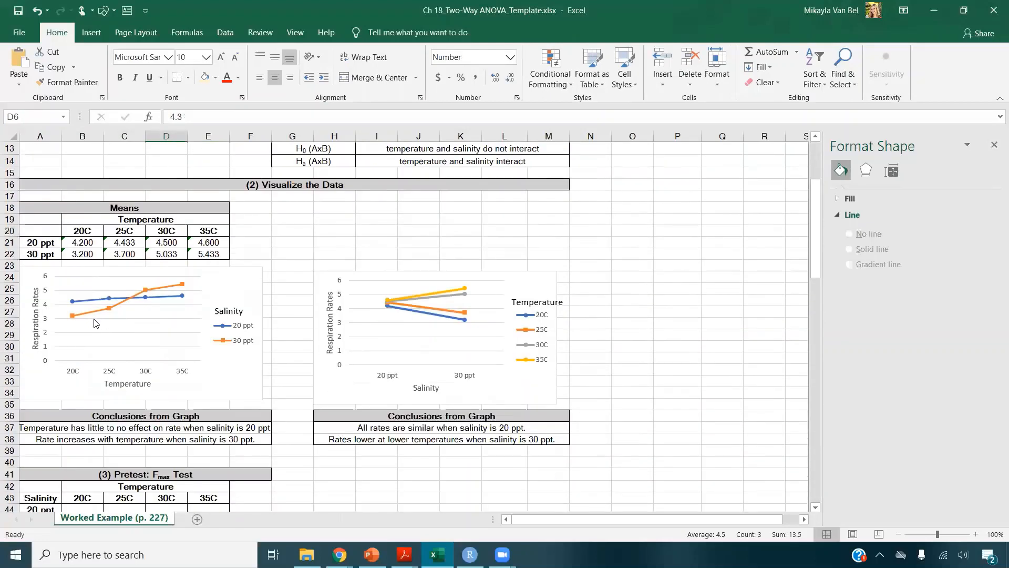
- Calculate the sample variance of the 20C, 20 ppt group in B44 of the pretest table, using VAR.S on B6:B8
{"action": "left_click", "coordinate": [90, 439]}
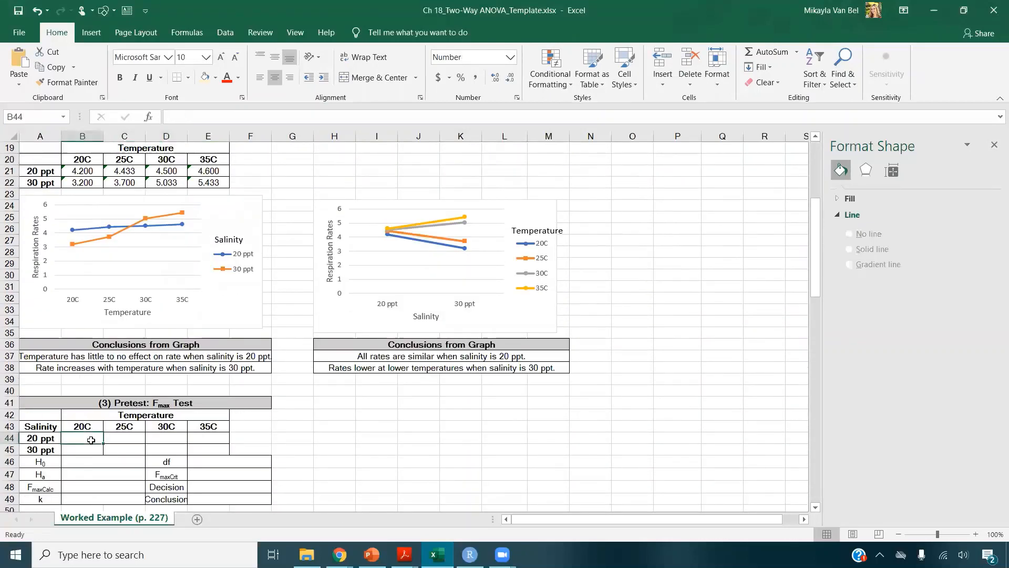
{"action": "type", "text": "=VAR.S("}
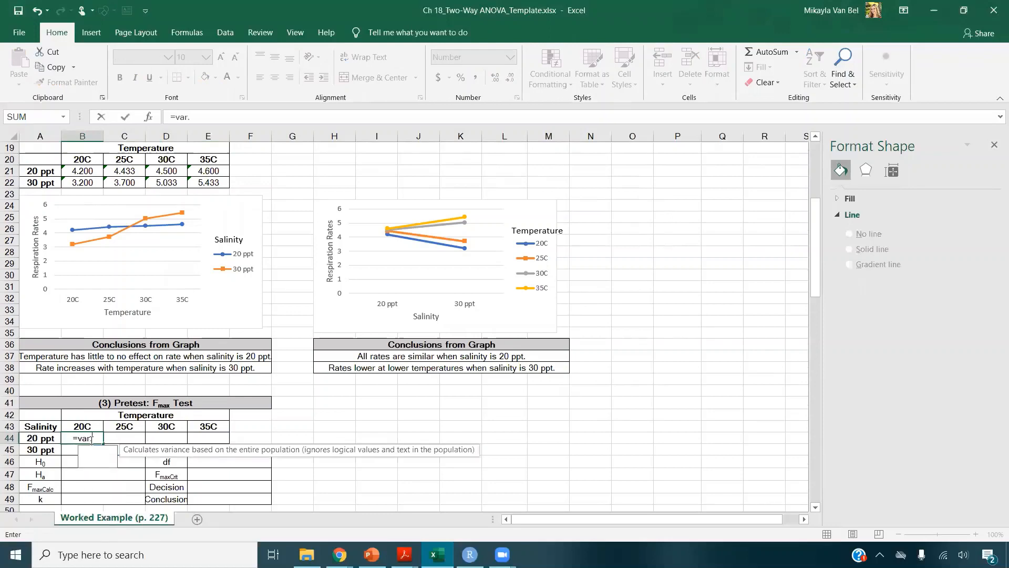
{"action": "scroll", "coordinate": [115, 412], "scroll_direction": "up", "scroll_amount": 6}
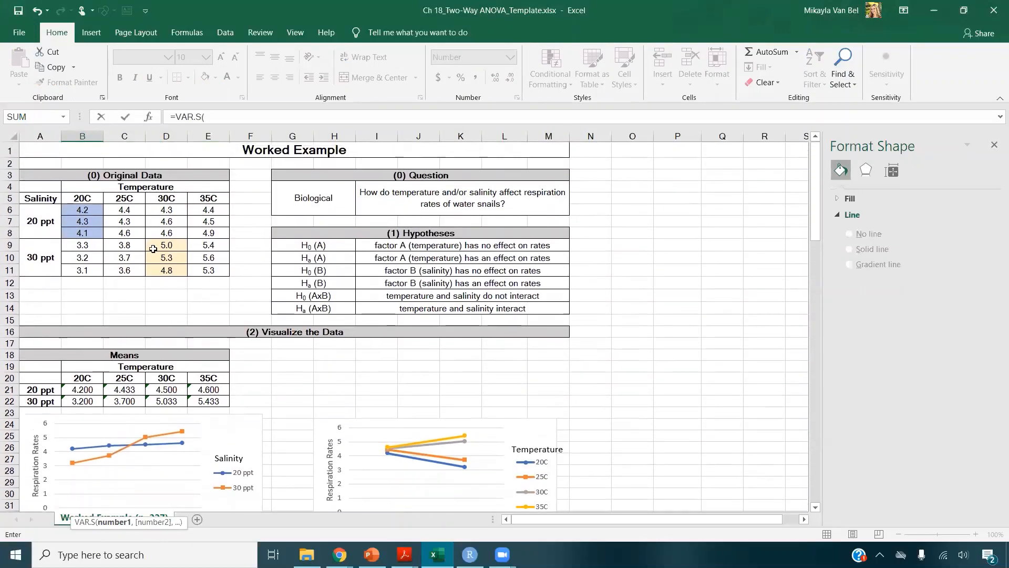
{"action": "left_click_drag", "start_coordinate": [76, 212], "coordinate": [84, 234]}
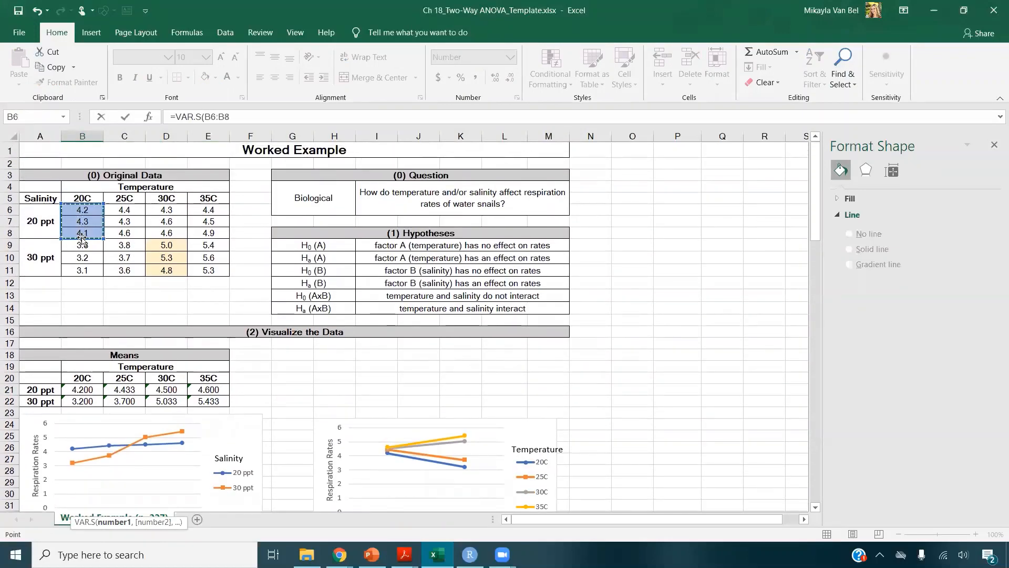
{"action": "key", "text": "Return"}
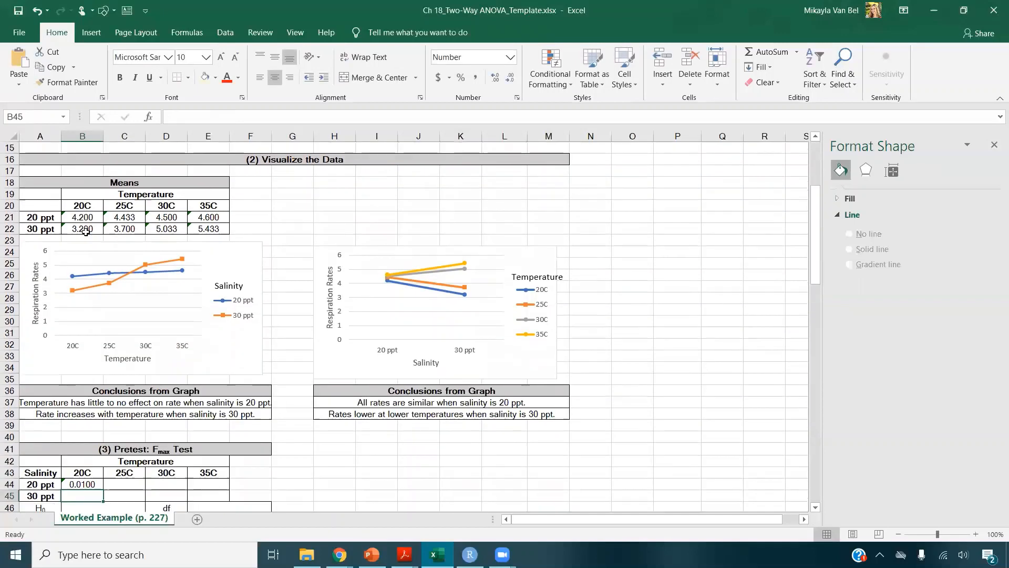
- Fill the variance formula from B44 across to E44 for the remaining 20 ppt groups and check the range referenced in E44
{"action": "left_click", "coordinate": [90, 415]}
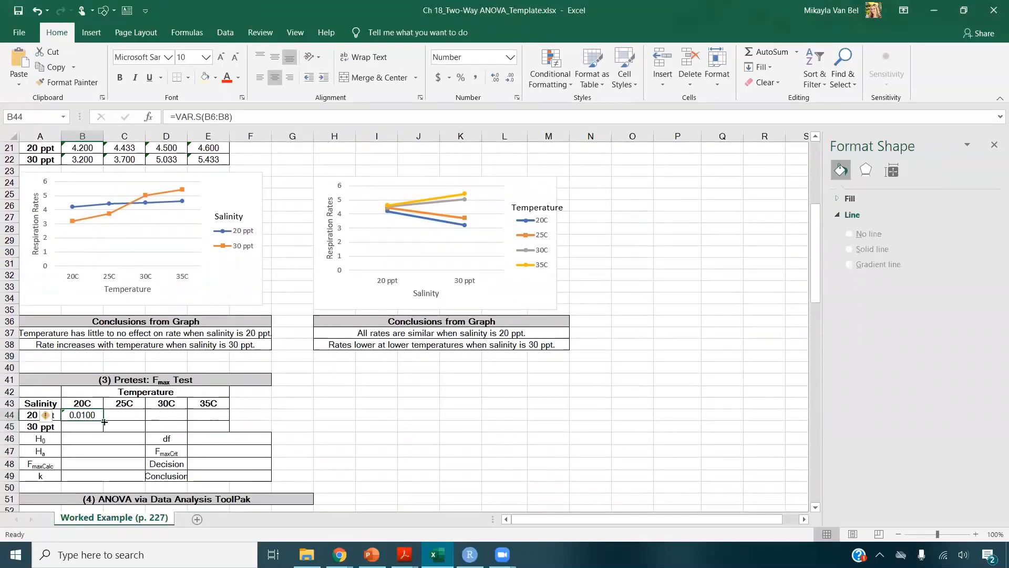
{"action": "left_click_drag", "start_coordinate": [105, 420], "coordinate": [223, 419]}
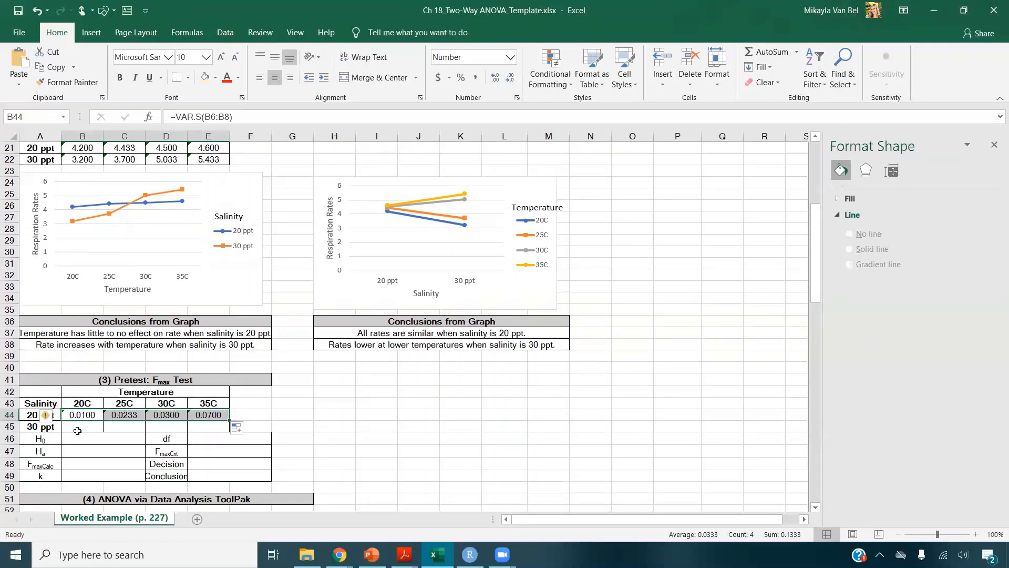
{"action": "left_click", "coordinate": [84, 415]}
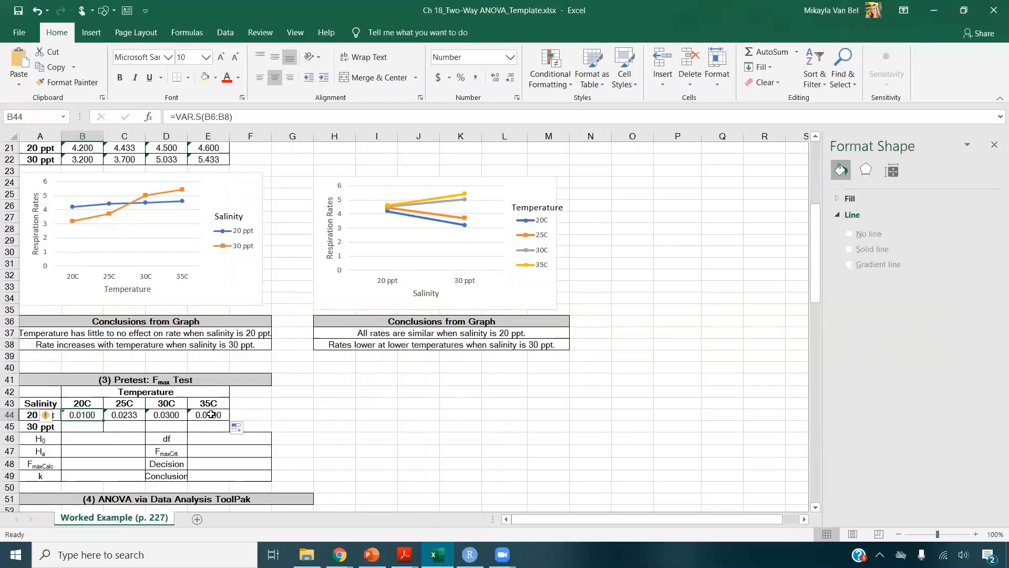
{"action": "double_click", "coordinate": [210, 415]}
{"action": "scroll", "coordinate": [286, 281], "scroll_direction": "up", "scroll_amount": 7}
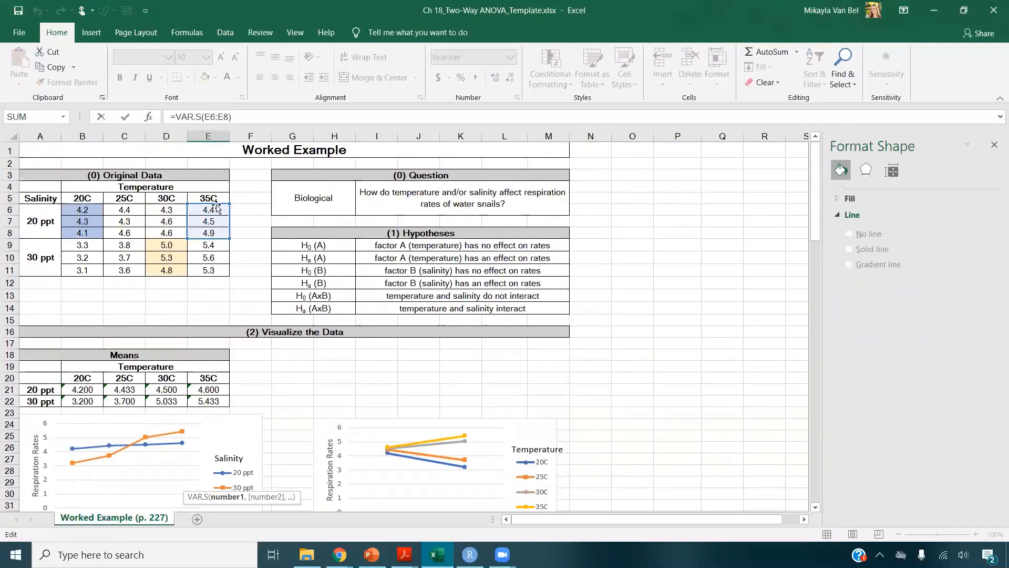
{"action": "key", "text": "Return"}
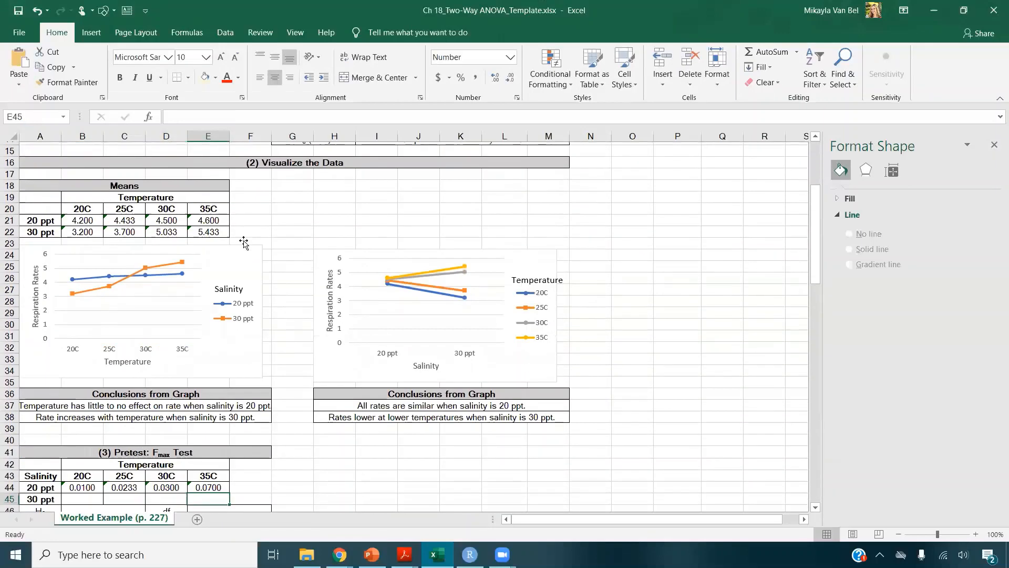
- Calculate the sample variance of the 20C, 30 ppt group in B45 of the pretest table, using VAR.S on B9:B11
{"action": "scroll", "coordinate": [243, 243], "scroll_direction": "down", "scroll_amount": 2}
{"action": "left_click", "coordinate": [79, 426]}
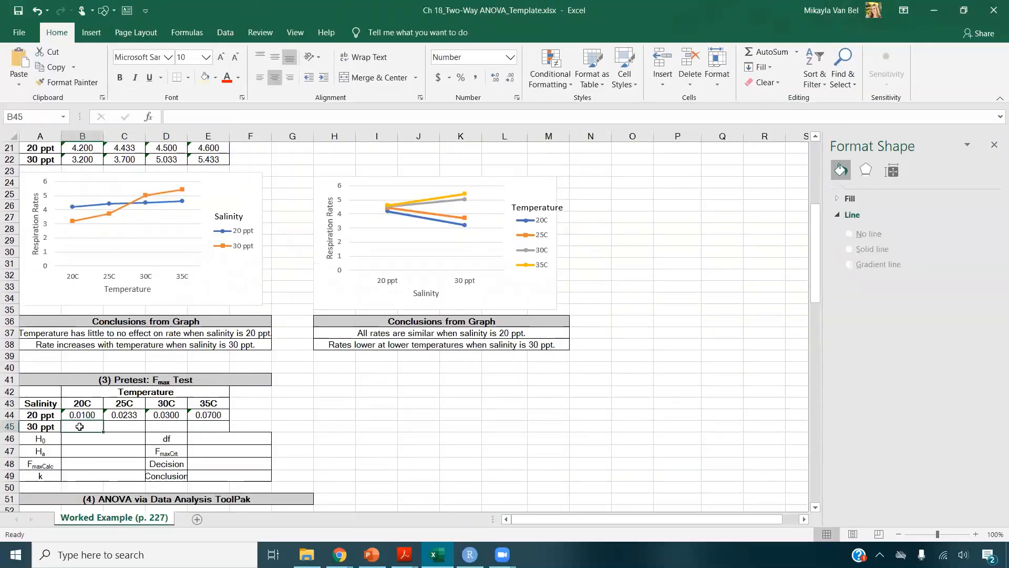
{"action": "type", "text": "=VAR.S("}
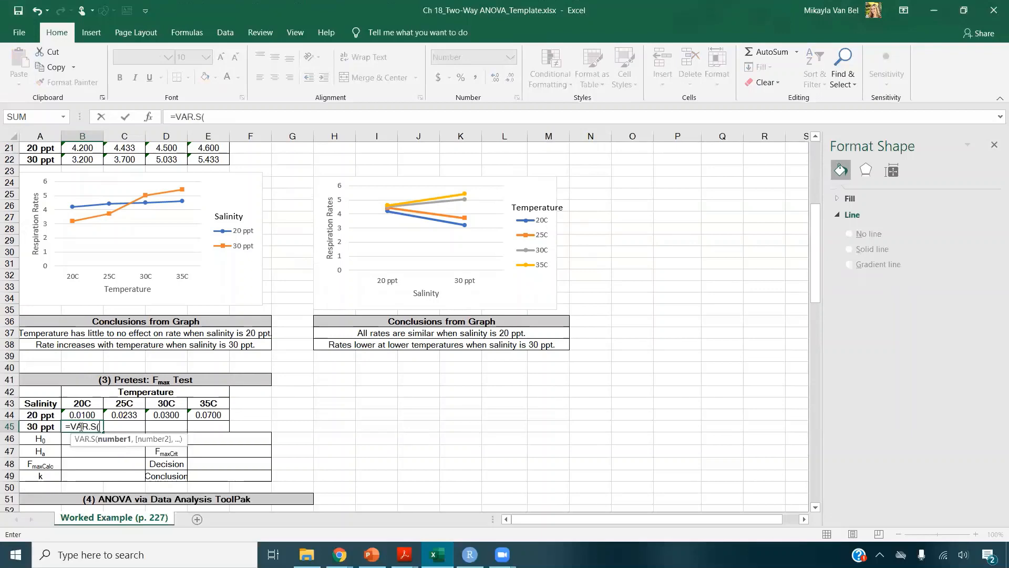
{"action": "scroll", "coordinate": [113, 391], "scroll_direction": "up", "scroll_amount": 6}
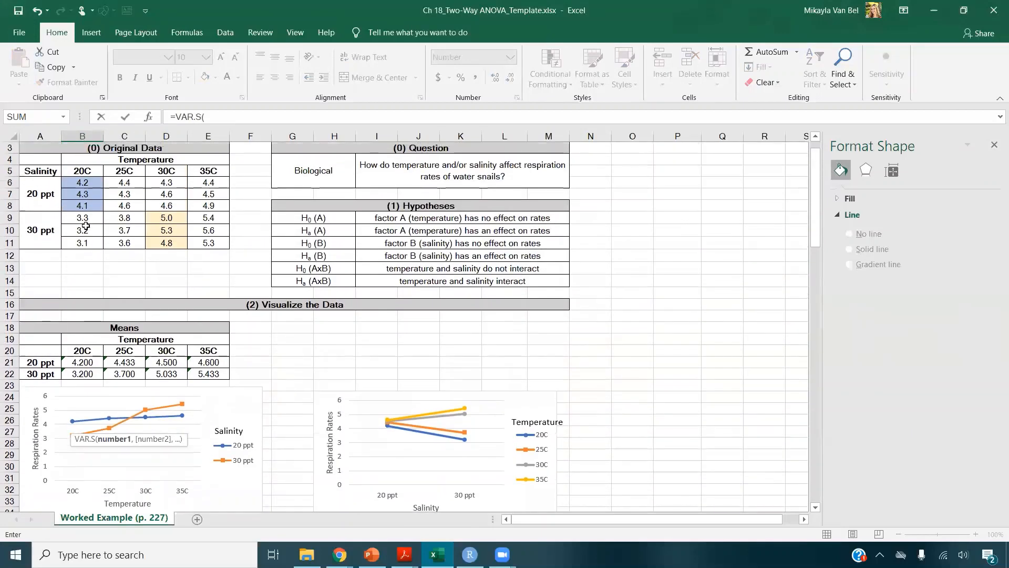
{"action": "left_click", "coordinate": [84, 220]}
{"action": "left_click_drag", "start_coordinate": [88, 240], "coordinate": [87, 242]}
{"action": "key", "text": "Return"}
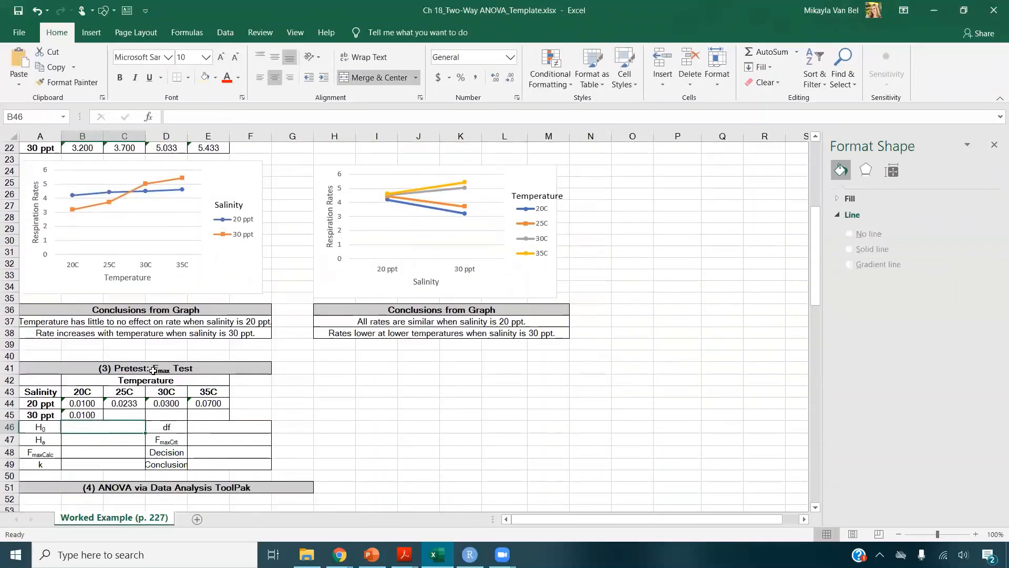
- Fill the variance formula from B45 across to E45 for the remaining 30 ppt groups and check the range referenced in E45
{"action": "left_click", "coordinate": [97, 418]}
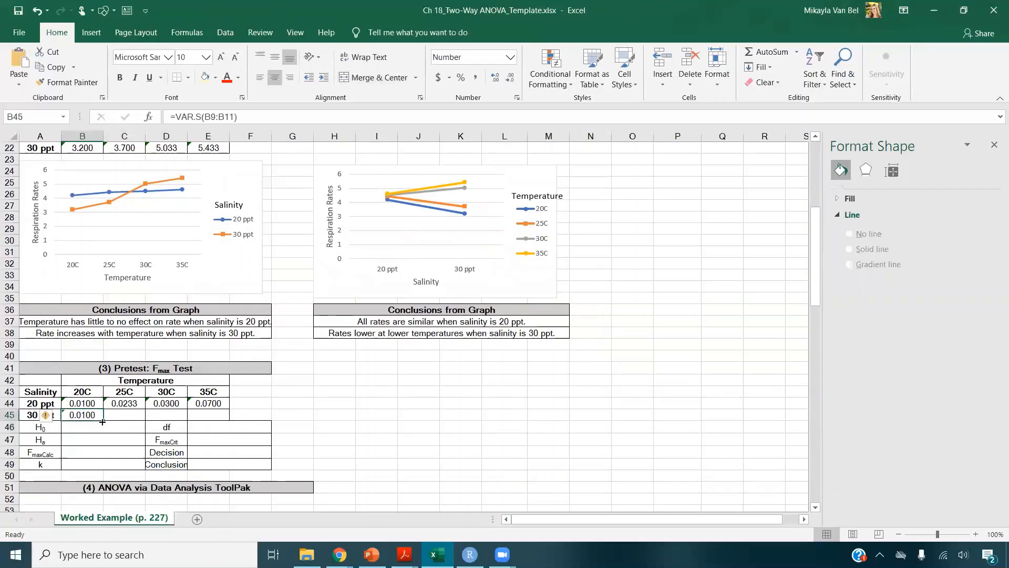
{"action": "left_click_drag", "start_coordinate": [120, 420], "coordinate": [211, 418]}
{"action": "left_click", "coordinate": [265, 117]}
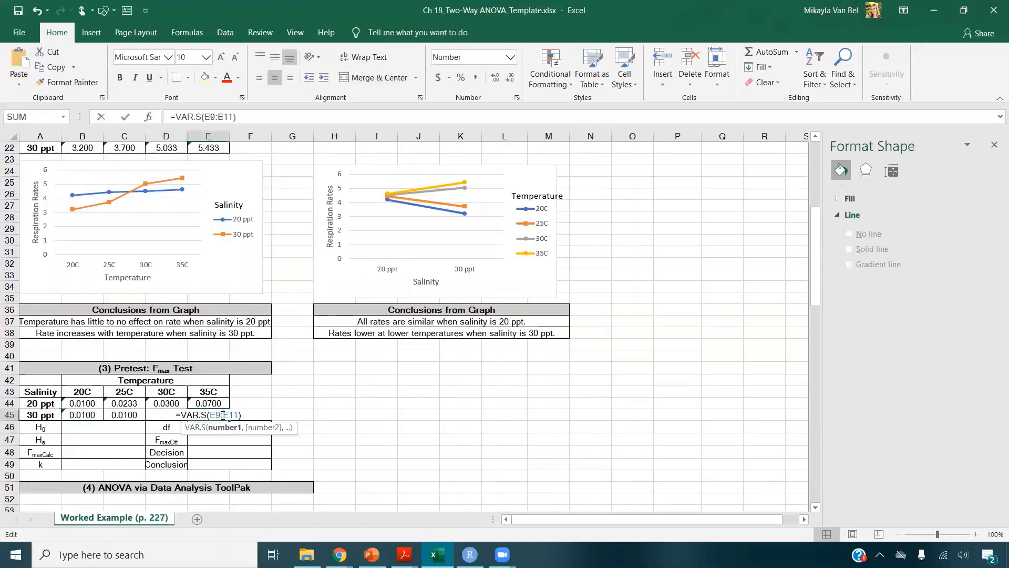
{"action": "scroll", "coordinate": [298, 260], "scroll_direction": "up", "scroll_amount": 7}
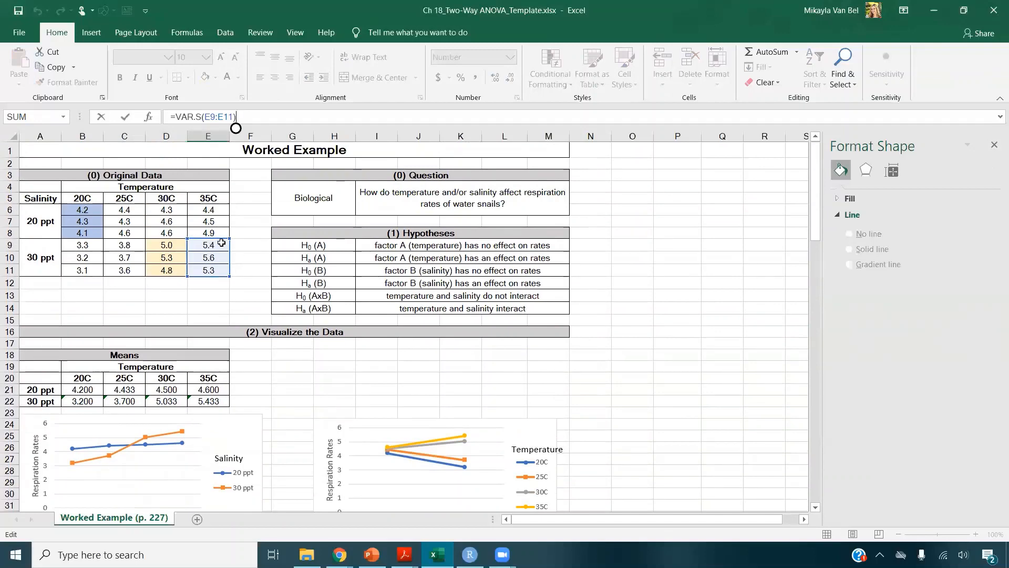
{"action": "key", "text": "Return"}
- Enter the pretest hypotheses: "Equal variances" for H0 in B46 and "Unequal variances" for Ha in B47
{"action": "scroll", "coordinate": [198, 361], "scroll_direction": "down", "scroll_amount": 2}
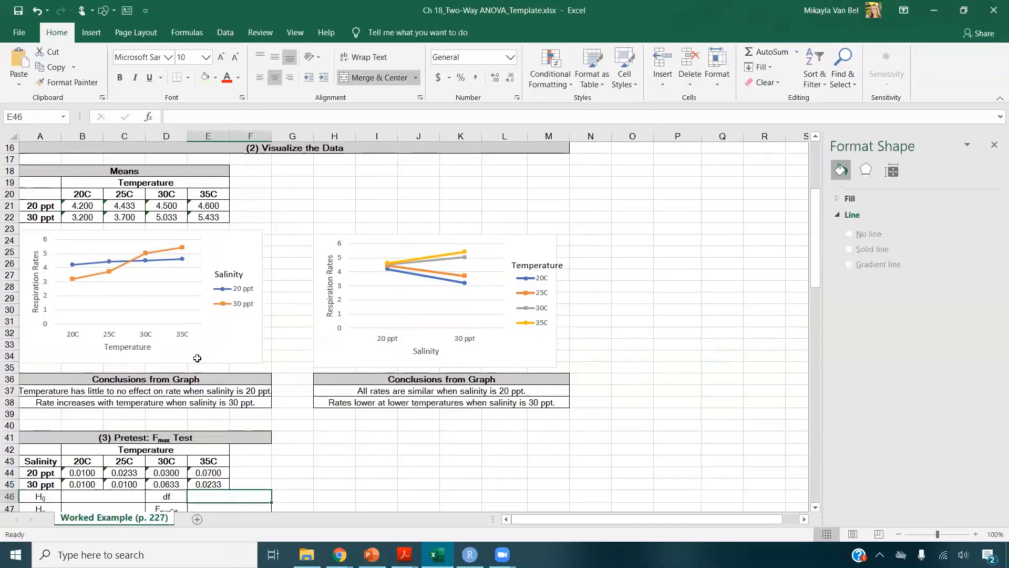
{"action": "scroll", "coordinate": [228, 365], "scroll_direction": "down", "scroll_amount": 1}
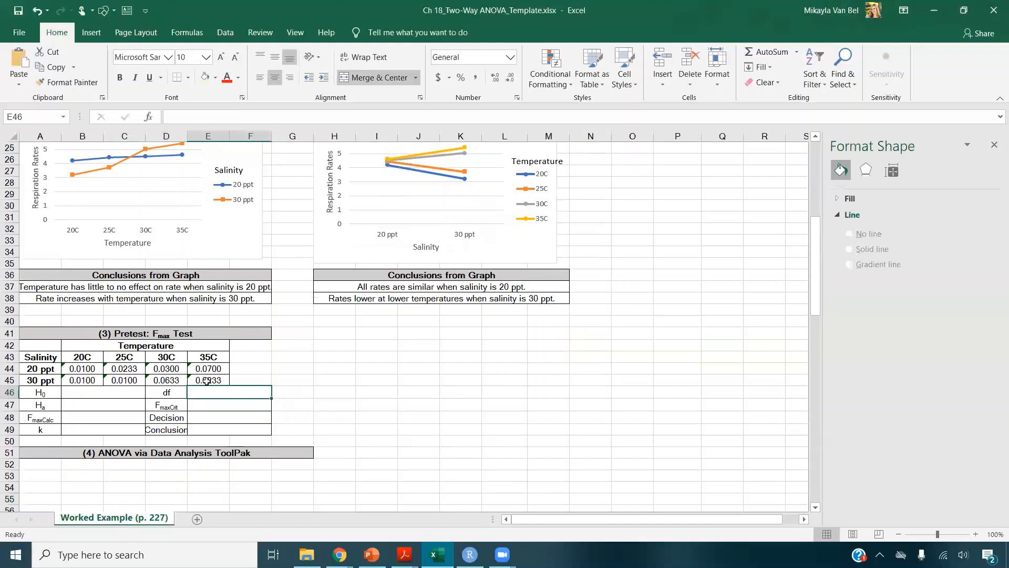
{"action": "left_click", "coordinate": [95, 389]}
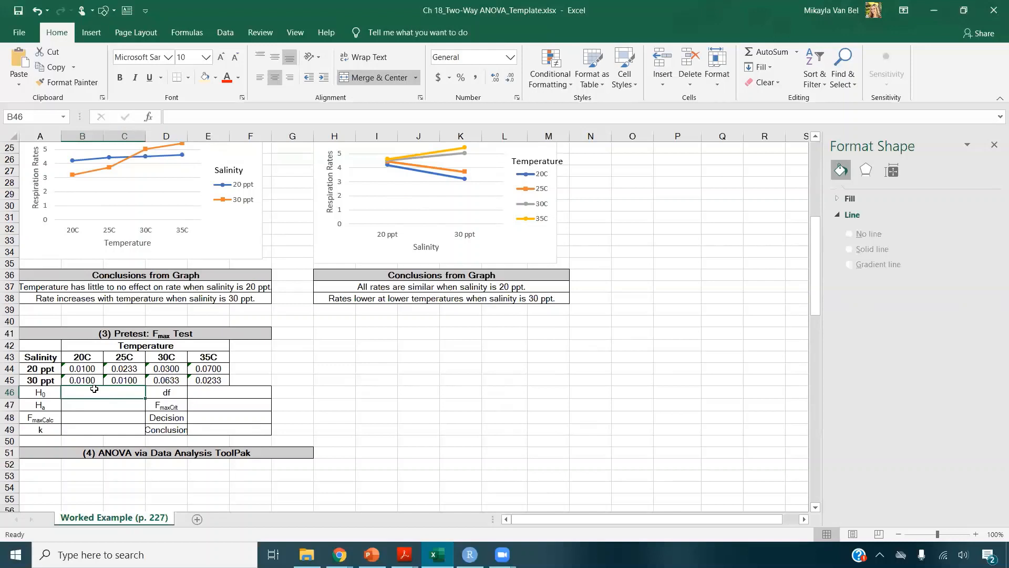
{"action": "type", "text": "Equal varia"}
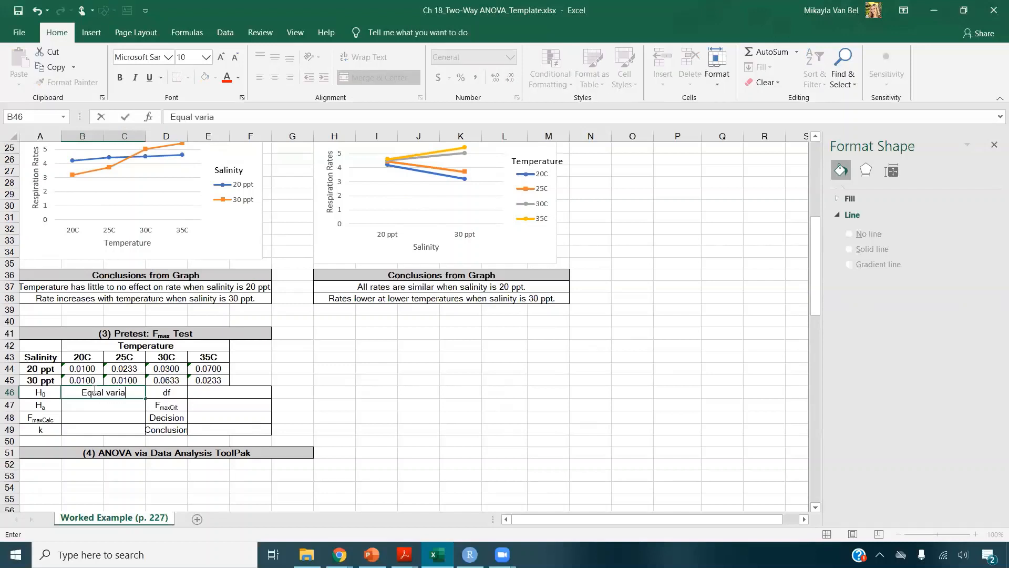
{"action": "type", "text": "nces"}
{"action": "key", "text": "Return"}
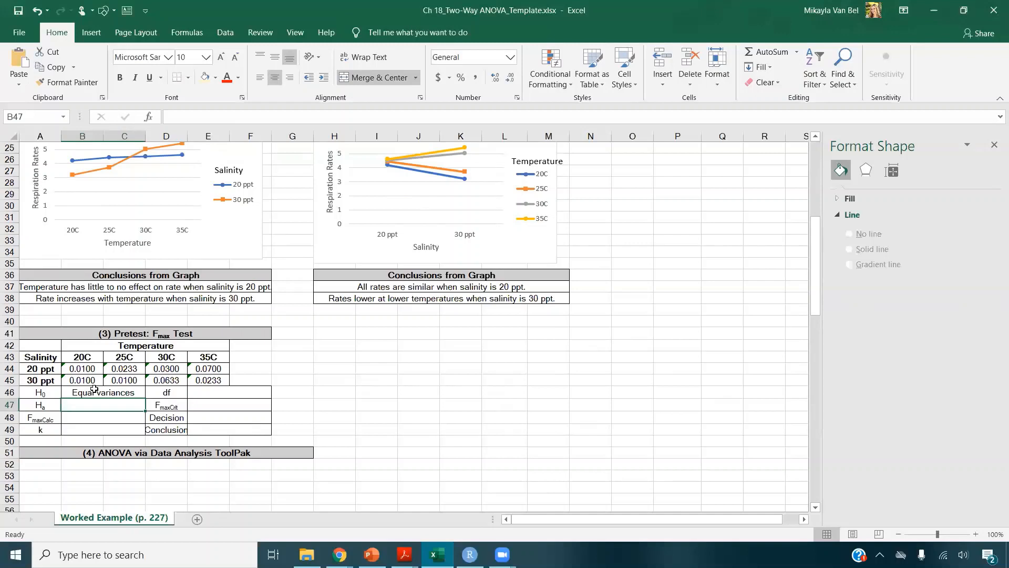
{"action": "type", "text": "Unequ"}
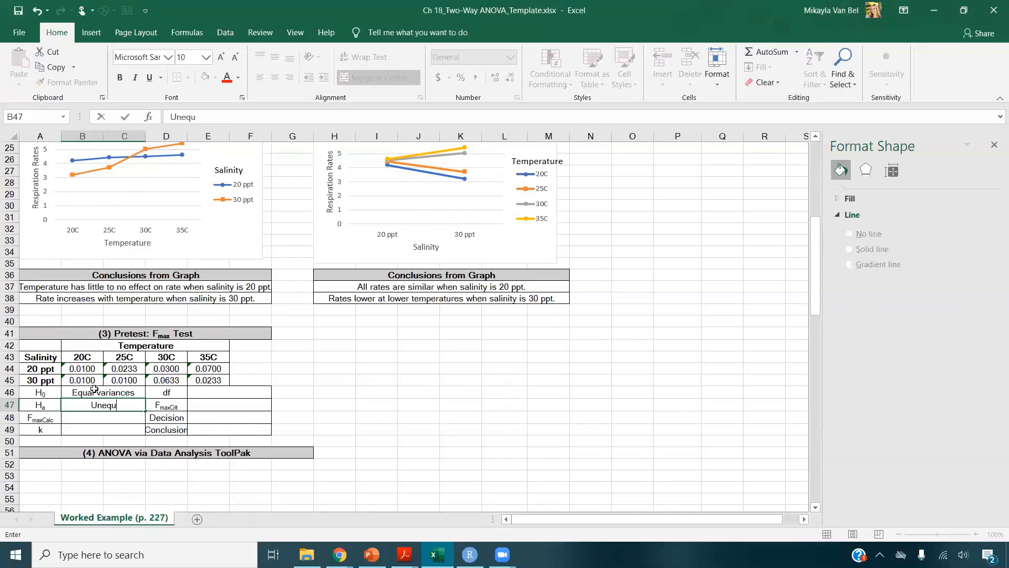
{"action": "type", "text": "al variances"}
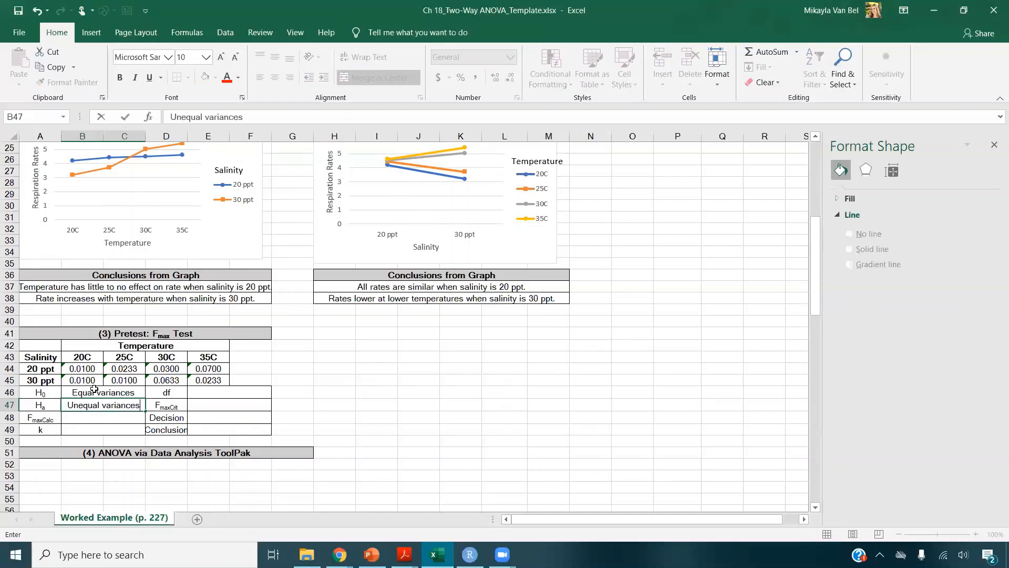
{"action": "key", "text": "Return"}
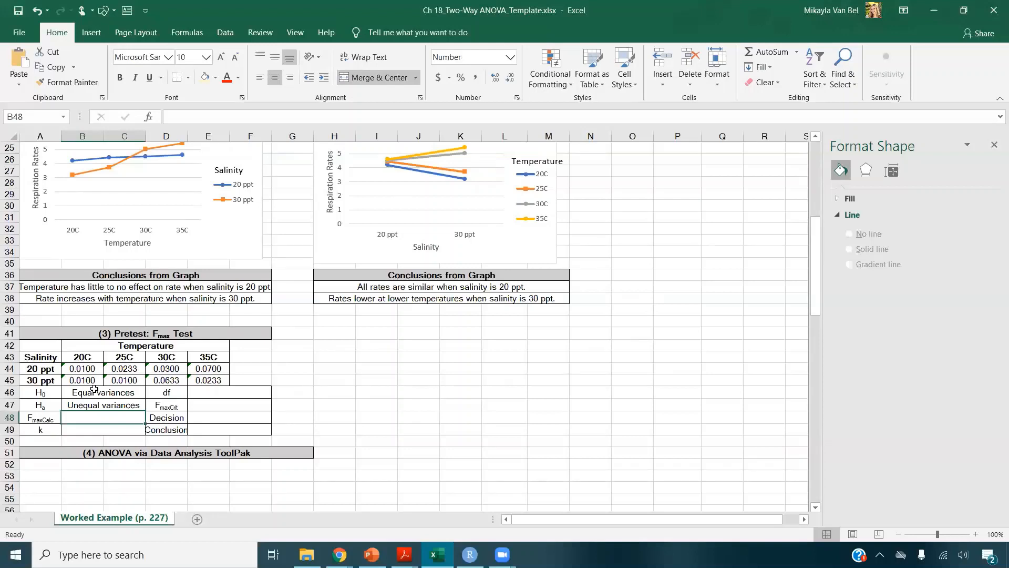
- Calculate FmaxCalc in B48 as the largest variance divided by the smallest, using =MAX(B44:E45)/MIN(B44:E45)
{"action": "type", "text": "=max"}
{"action": "key", "text": "Tab"}
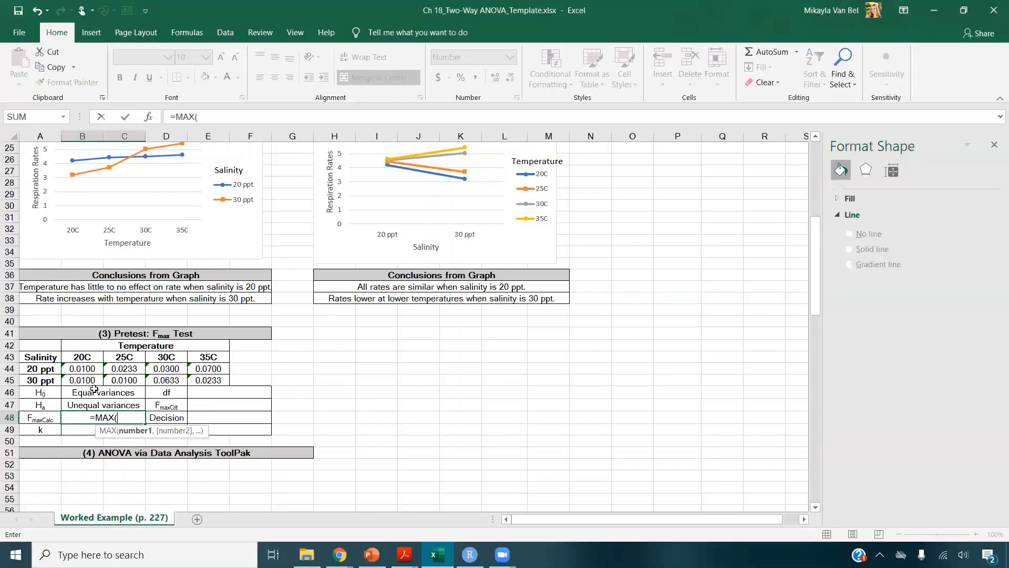
{"action": "left_click_drag", "start_coordinate": [87, 368], "coordinate": [226, 388]}
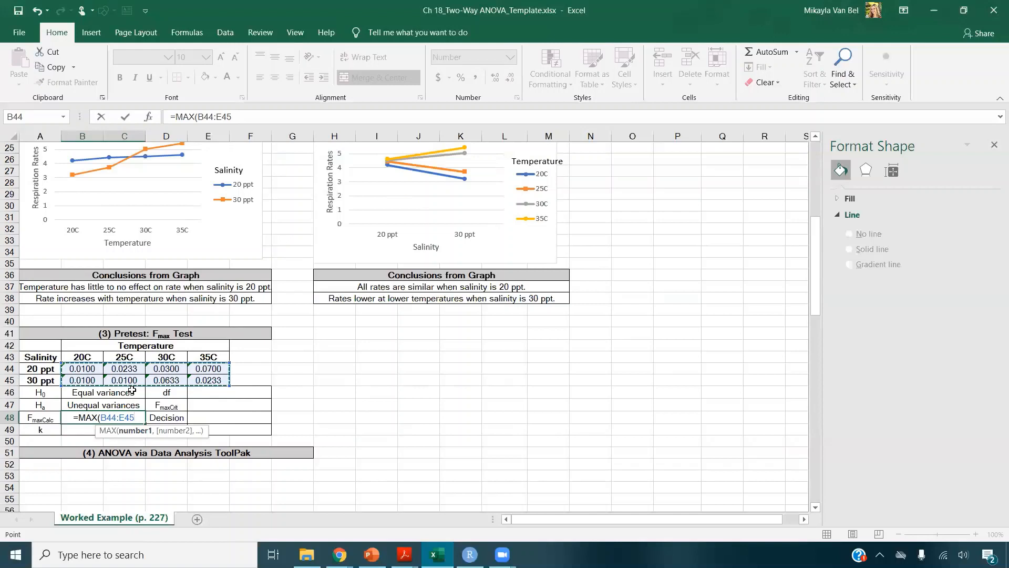
{"action": "type", "text": ")/MIN("}
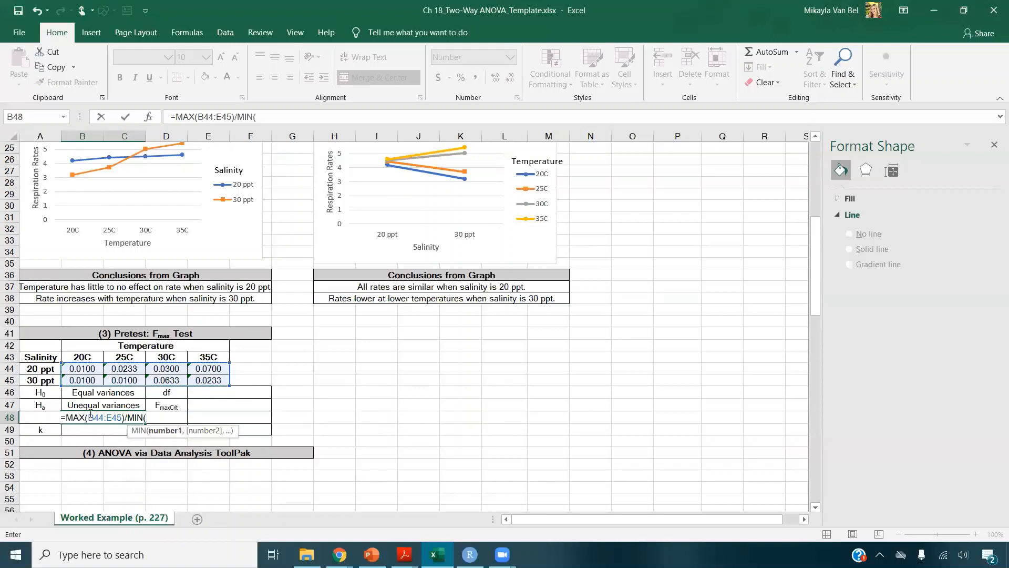
{"action": "left_click_drag", "start_coordinate": [84, 370], "coordinate": [204, 380]}
{"action": "type", "text": ")"}
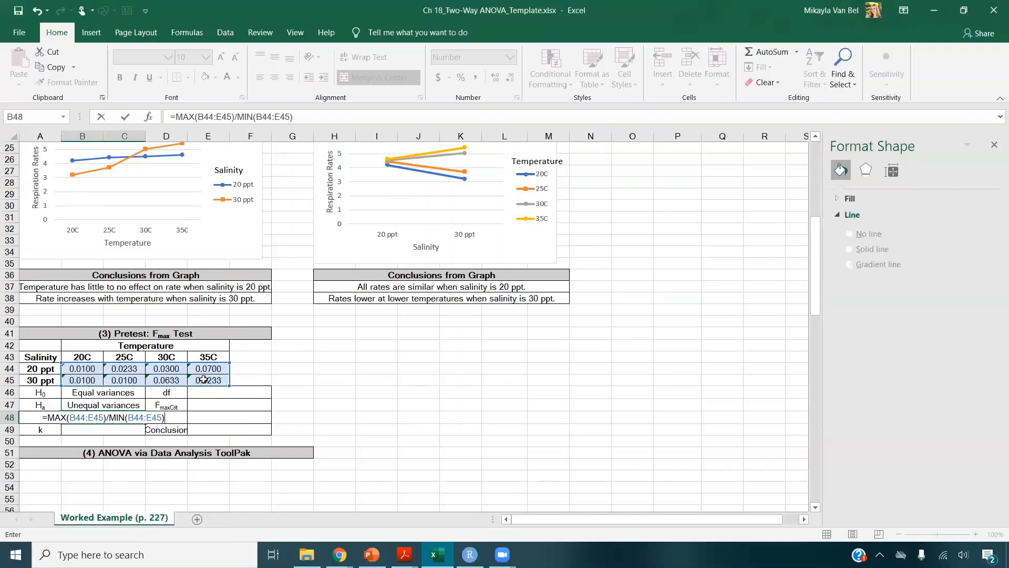
{"action": "key", "text": "Return"}
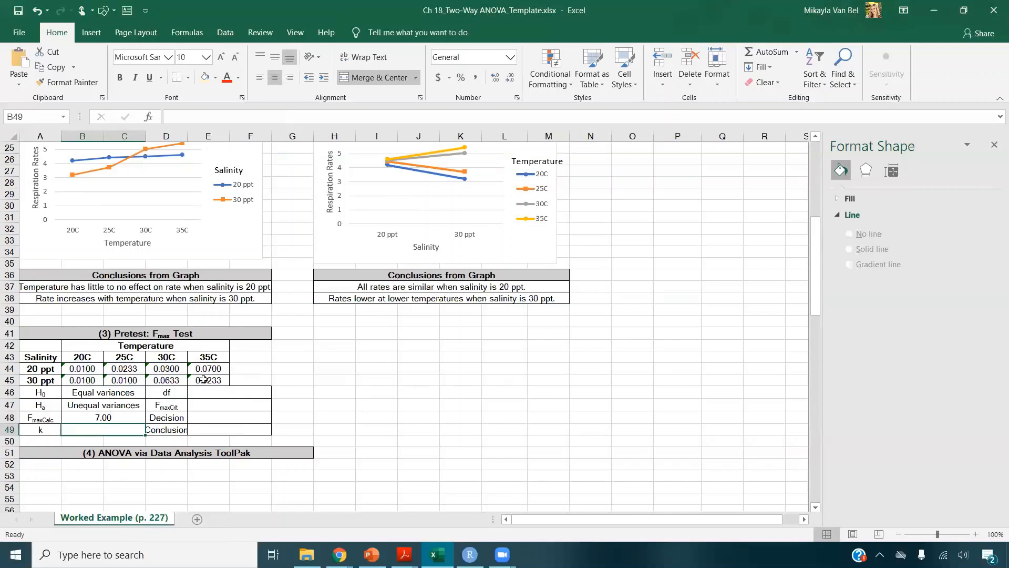
- Count the temperature-by-salinity groups in the variance table and original data, and enter k as 8 in B49
{"action": "left_click_drag", "start_coordinate": [175, 402], "coordinate": [203, 404]}
{"action": "left_click", "coordinate": [110, 433]}
{"action": "left_click_drag", "start_coordinate": [80, 368], "coordinate": [100, 377]}
{"action": "left_click_drag", "start_coordinate": [124, 378], "coordinate": [208, 378]}
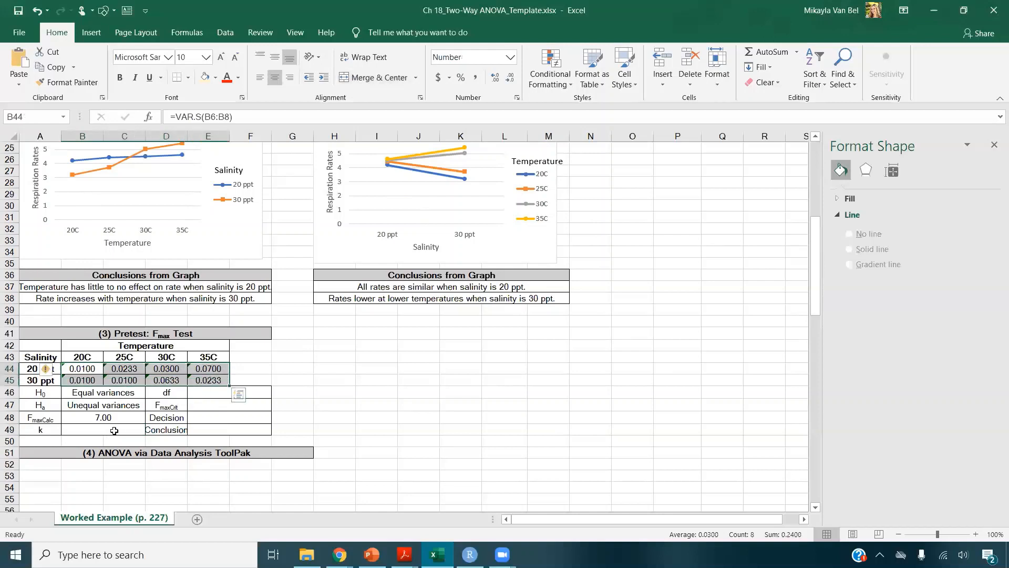
{"action": "scroll", "coordinate": [124, 431], "scroll_direction": "up", "scroll_amount": 8}
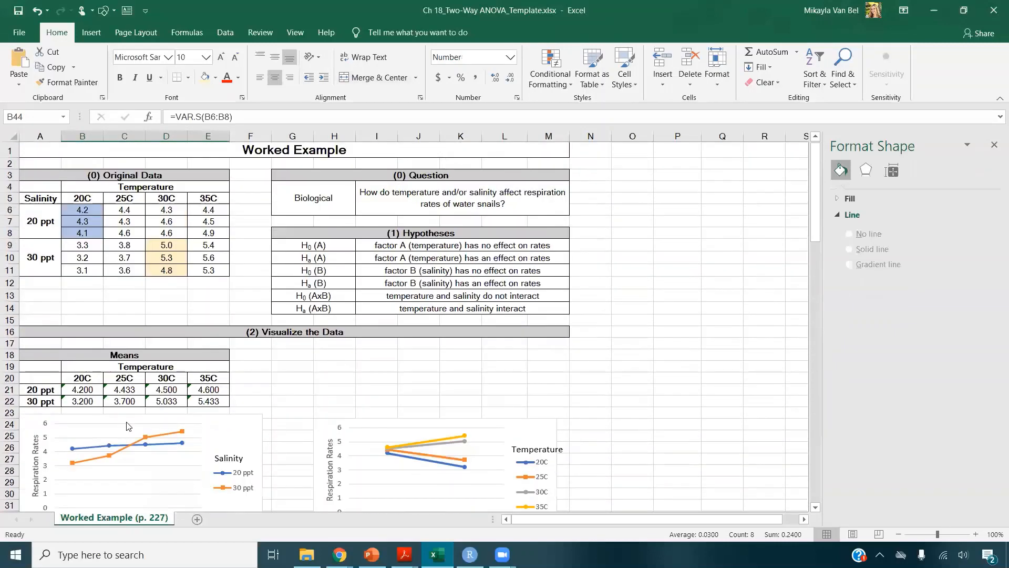
{"action": "left_click_drag", "start_coordinate": [91, 216], "coordinate": [205, 267]}
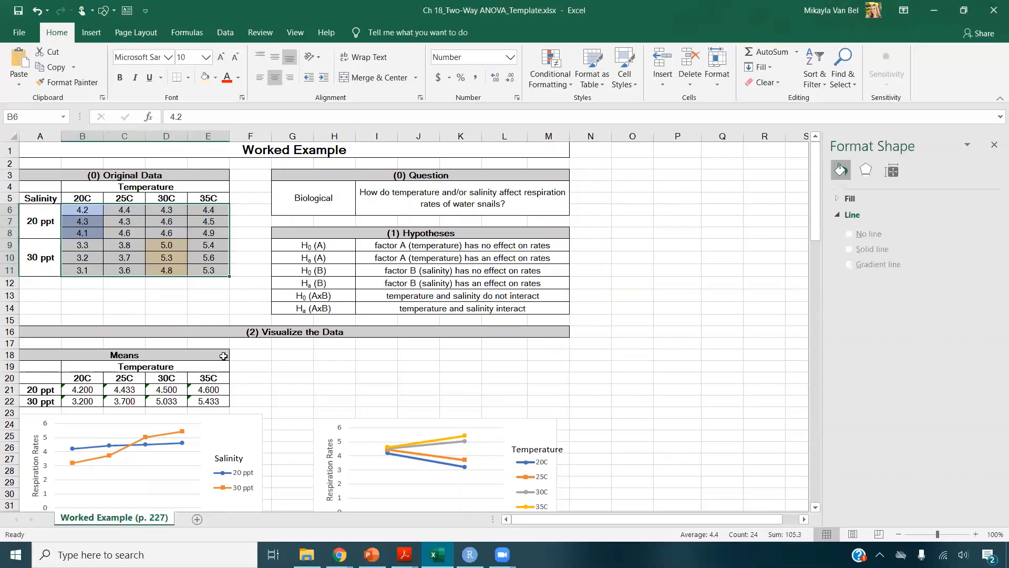
{"action": "left_click", "coordinate": [80, 211]}
{"action": "left_click_drag", "start_coordinate": [85, 218], "coordinate": [83, 230]}
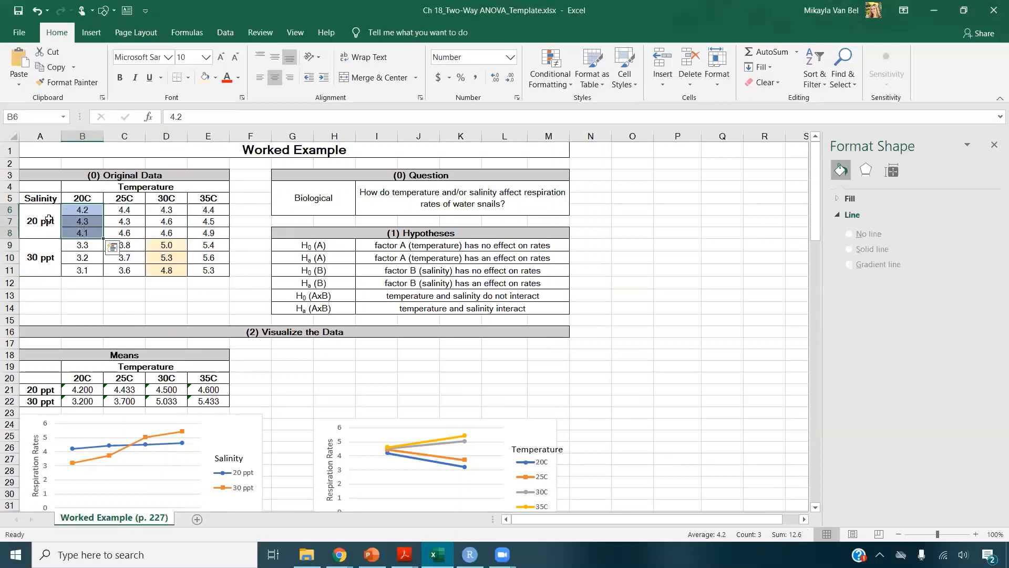
{"action": "scroll", "coordinate": [143, 387], "scroll_direction": "down", "scroll_amount": 9}
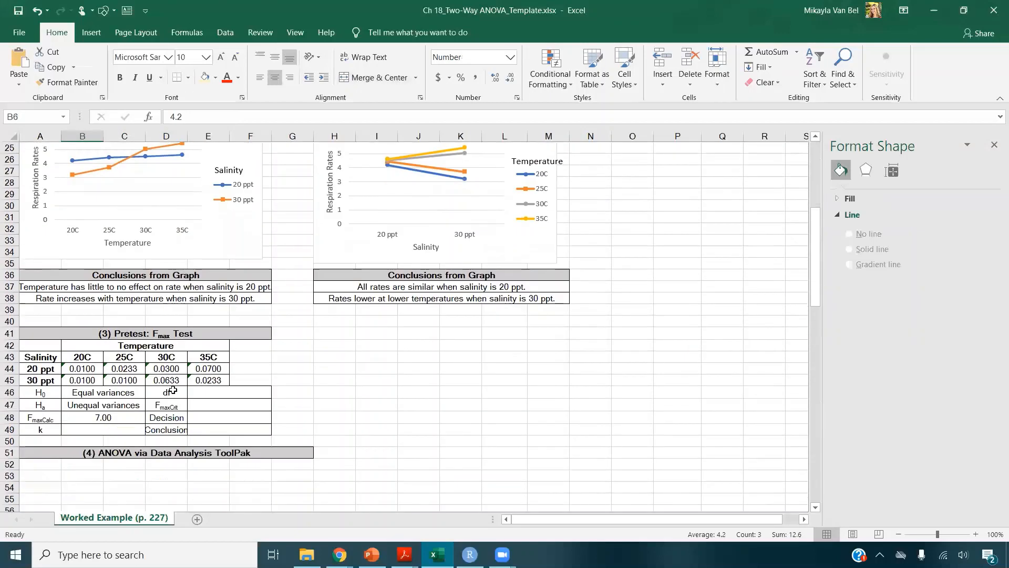
{"action": "left_click", "coordinate": [129, 397]}
{"action": "type", "text": "8"}
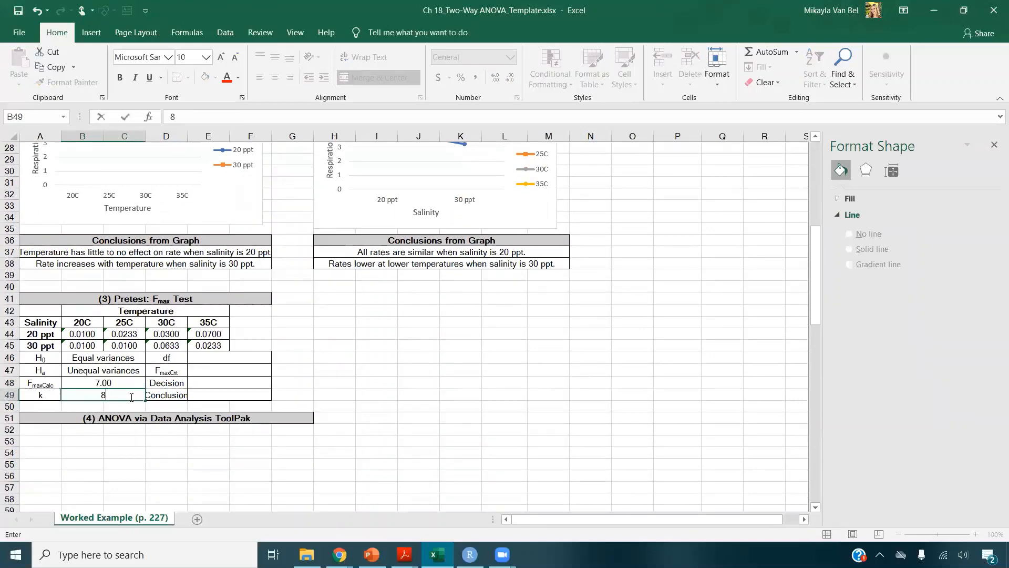
{"action": "key", "text": "Return"}
- Check the replicates in the 20C, 20 ppt group of the original data and enter df as 2 in E46
{"action": "scroll", "coordinate": [130, 396], "scroll_direction": "up", "scroll_amount": 9}
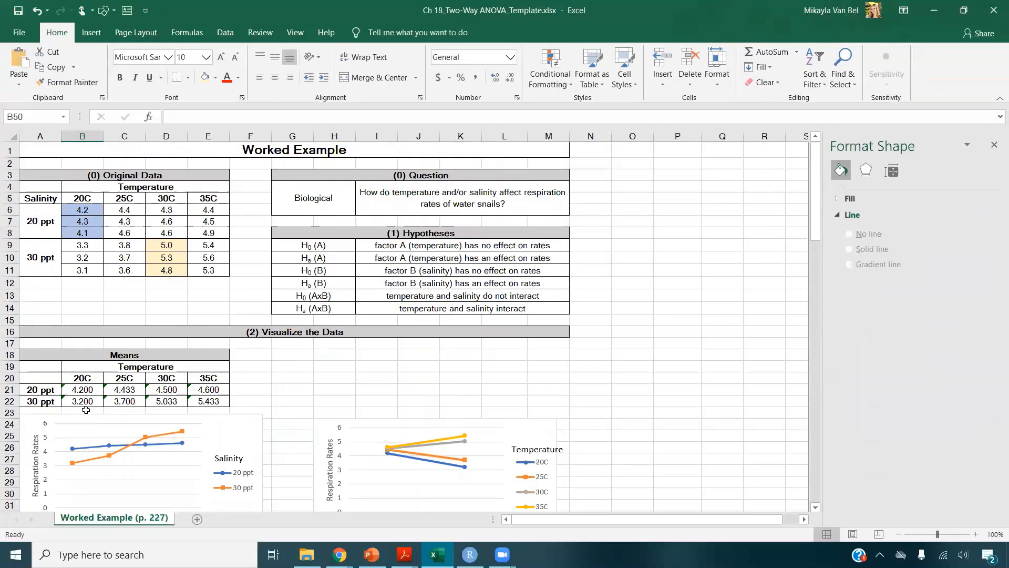
{"action": "left_click_drag", "start_coordinate": [95, 211], "coordinate": [97, 234]}
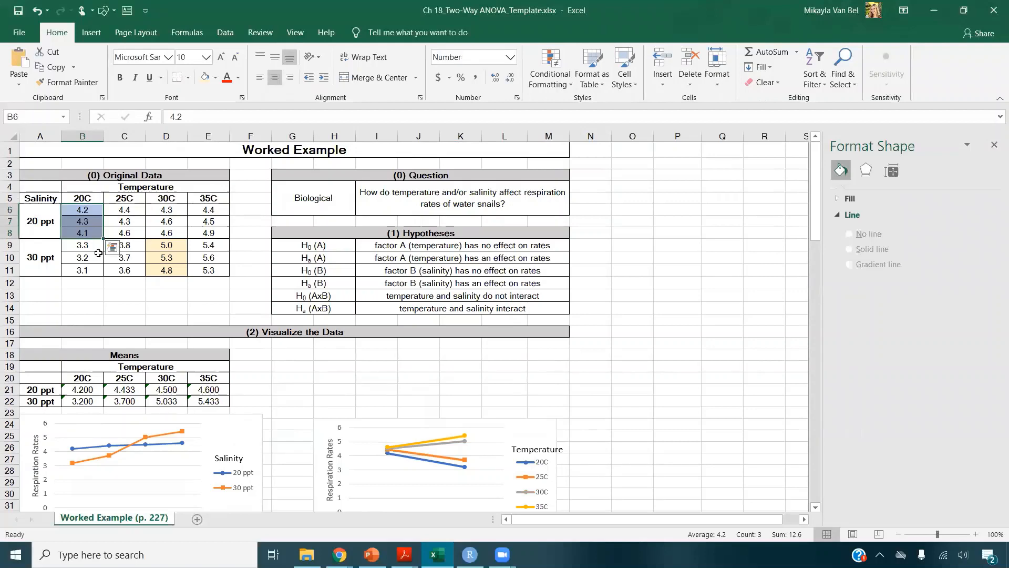
{"action": "scroll", "coordinate": [207, 360], "scroll_direction": "down", "scroll_amount": 9}
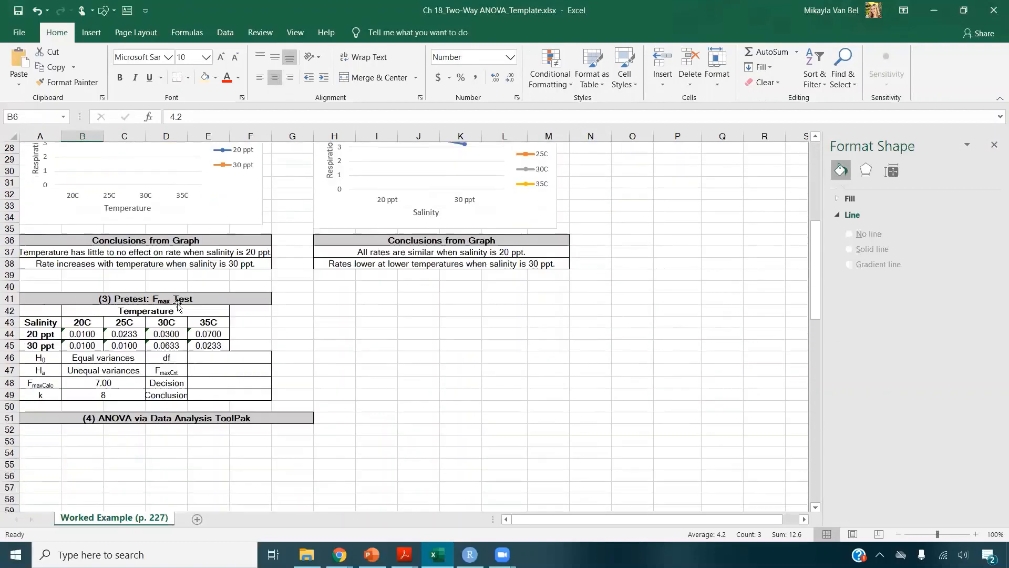
{"action": "left_click", "coordinate": [206, 360]}
{"action": "type", "text": "2"}
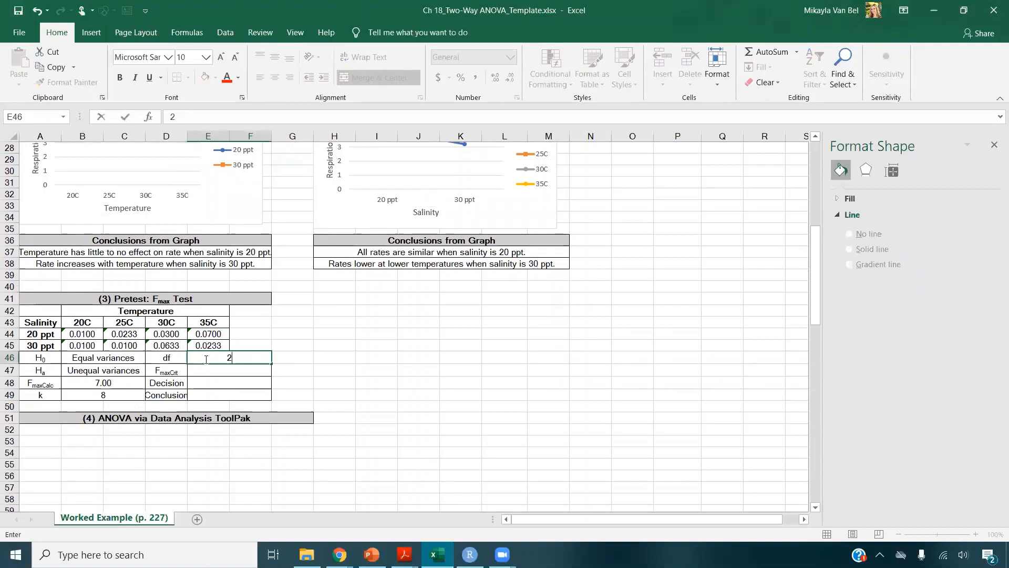
{"action": "key", "text": "Return"}
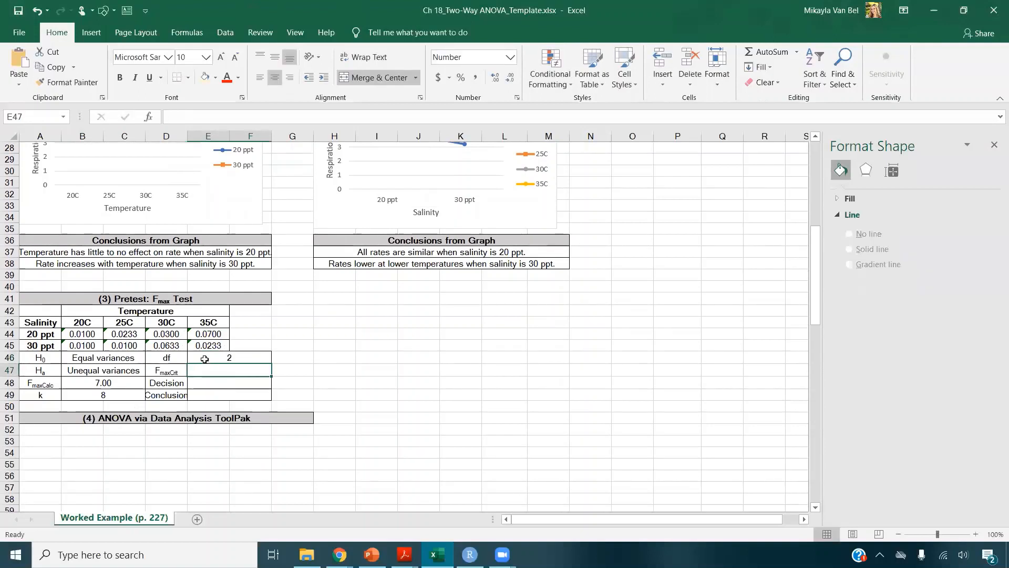
- Look up the critical Fmax for df 2 and 8 treatments in the BIOL260 Statistical Tables PDF and enter 403 in E47
{"action": "mouse_move", "coordinate": [405, 554]}
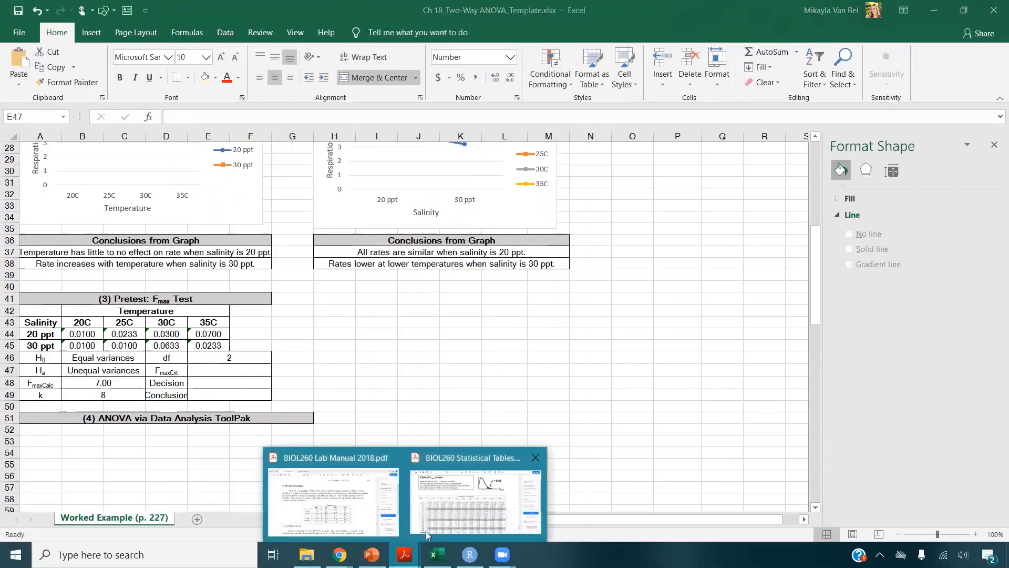
{"action": "left_click", "coordinate": [431, 521]}
{"action": "scroll", "coordinate": [122, 146], "scroll_direction": "up", "scroll_amount": 1}
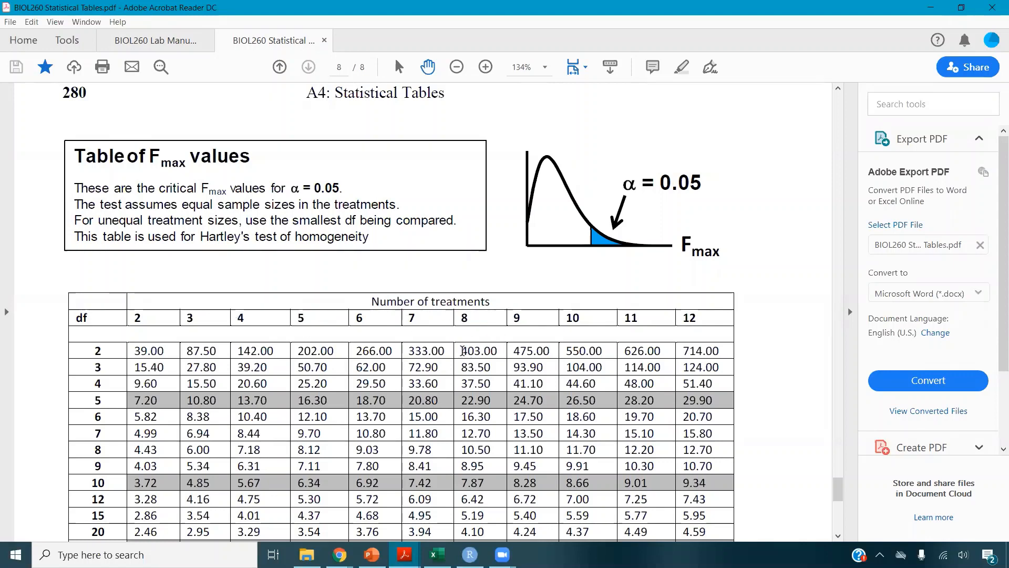
{"action": "left_click_drag", "start_coordinate": [460, 350], "coordinate": [497, 351]}
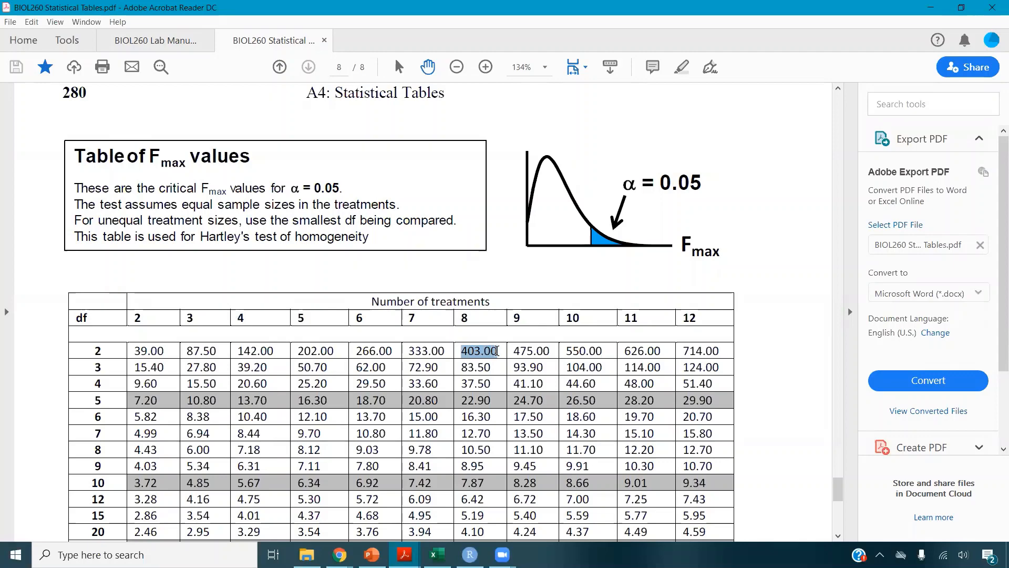
{"action": "left_click", "coordinate": [932, 9]}
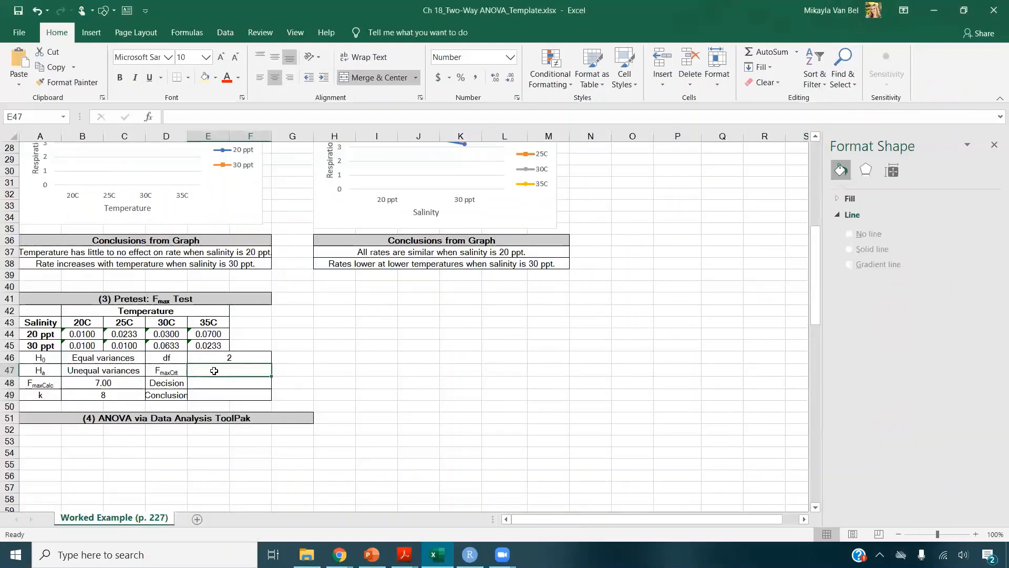
{"action": "type", "text": "403"}
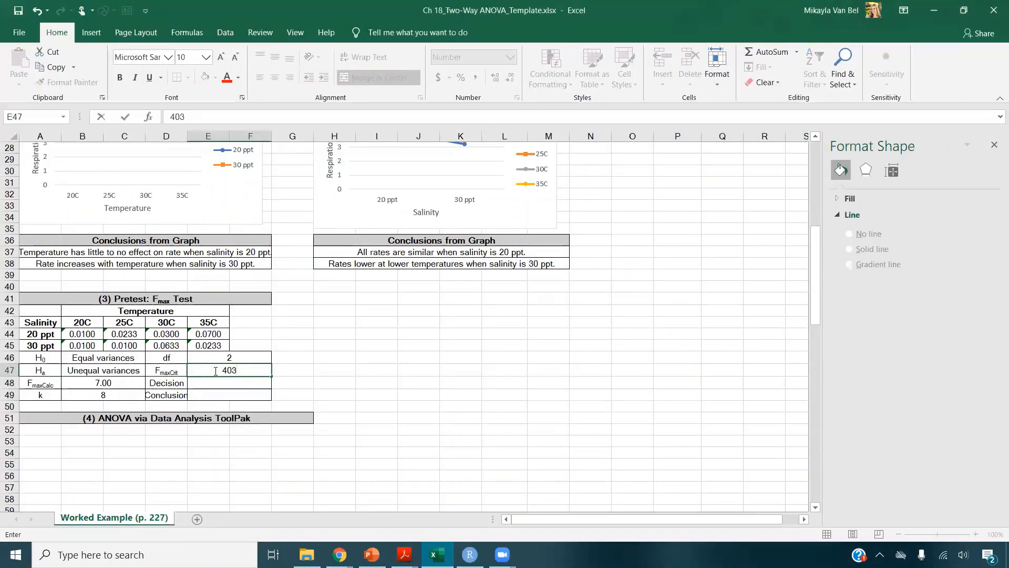
{"action": "key", "text": "Return"}
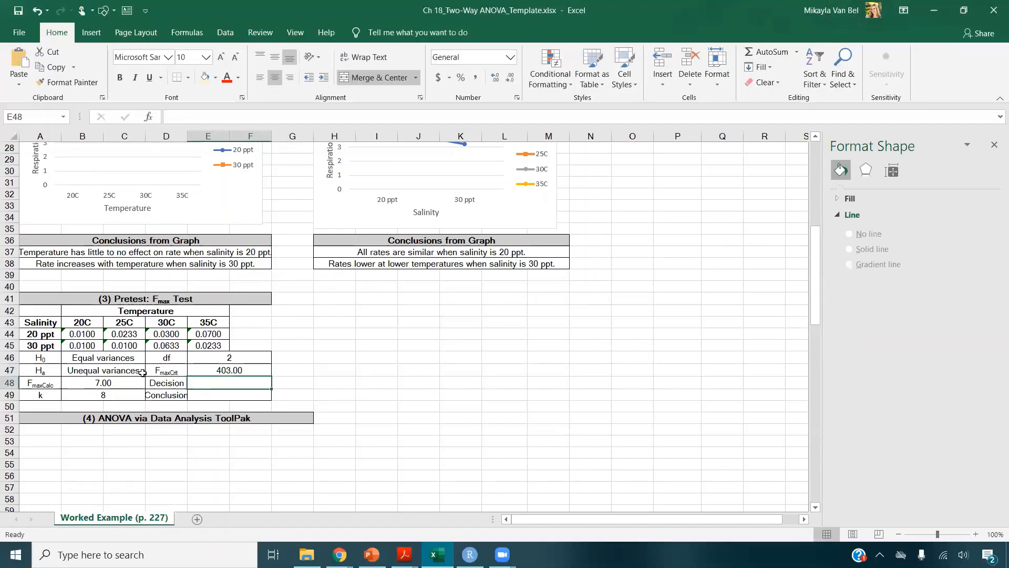
- Enter the pretest decision "Accept null" in E48 and the conclusion "Equal variances" in E49
{"action": "type", "text": "A"}
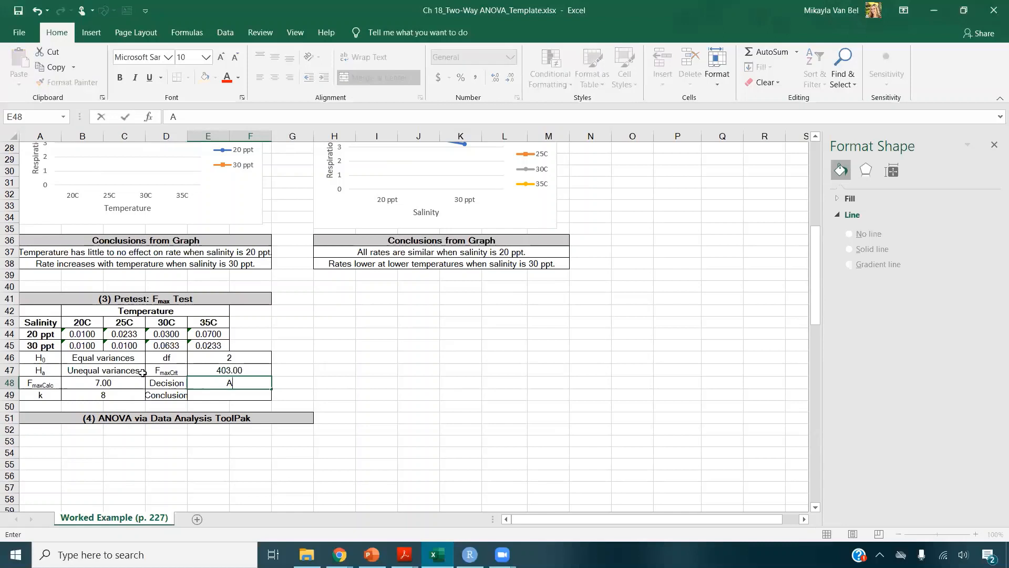
{"action": "type", "text": "ccept null"}
{"action": "key", "text": "Return"}
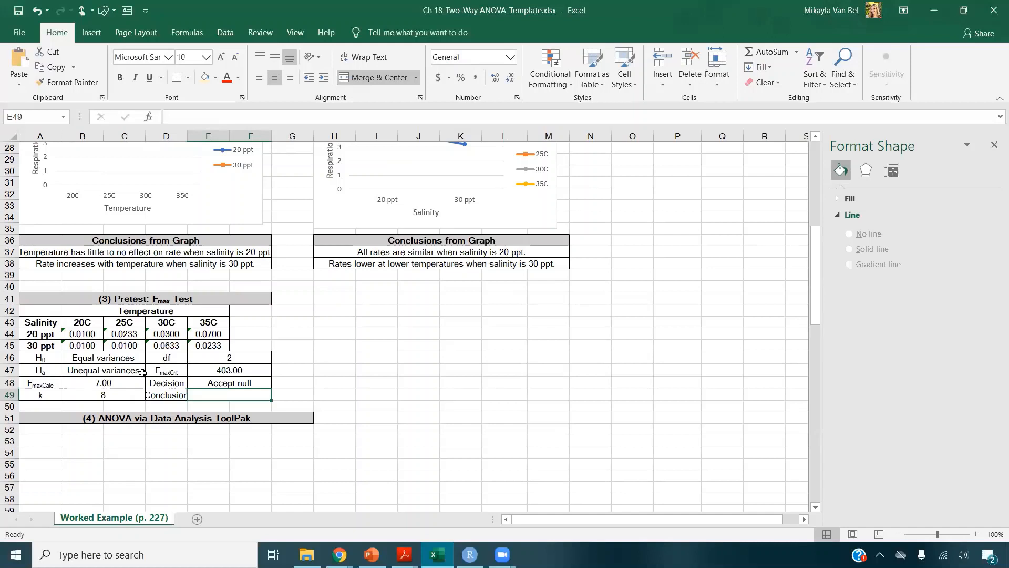
{"action": "type", "text": "Equal v"}
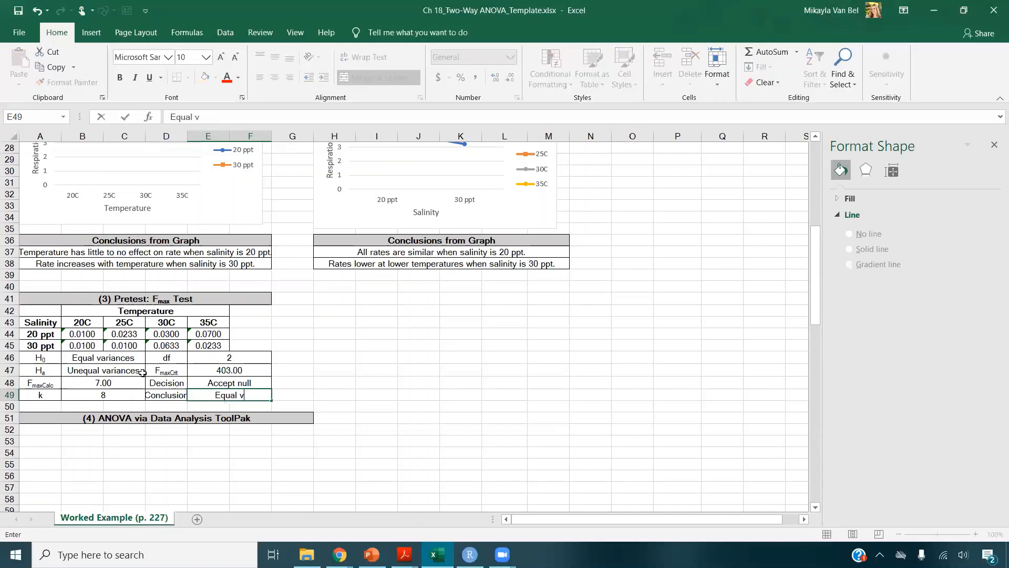
{"action": "type", "text": "ariances"}
{"action": "key", "text": "Return"}
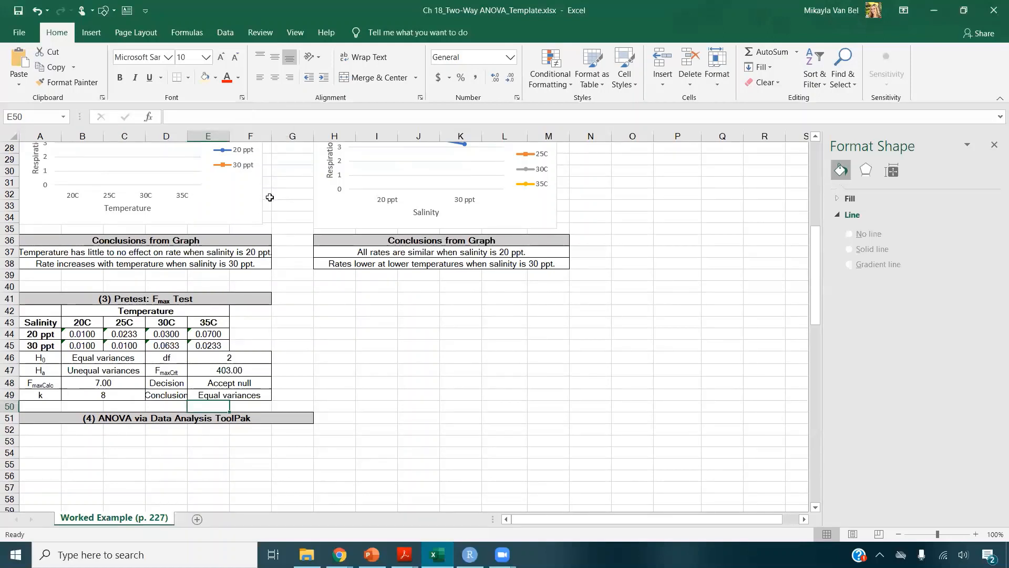
- Set up an Anova: Two-Factor With Replication analysis with input range A5:E11 and 3 rows per sample
{"action": "left_click", "coordinate": [225, 32]}
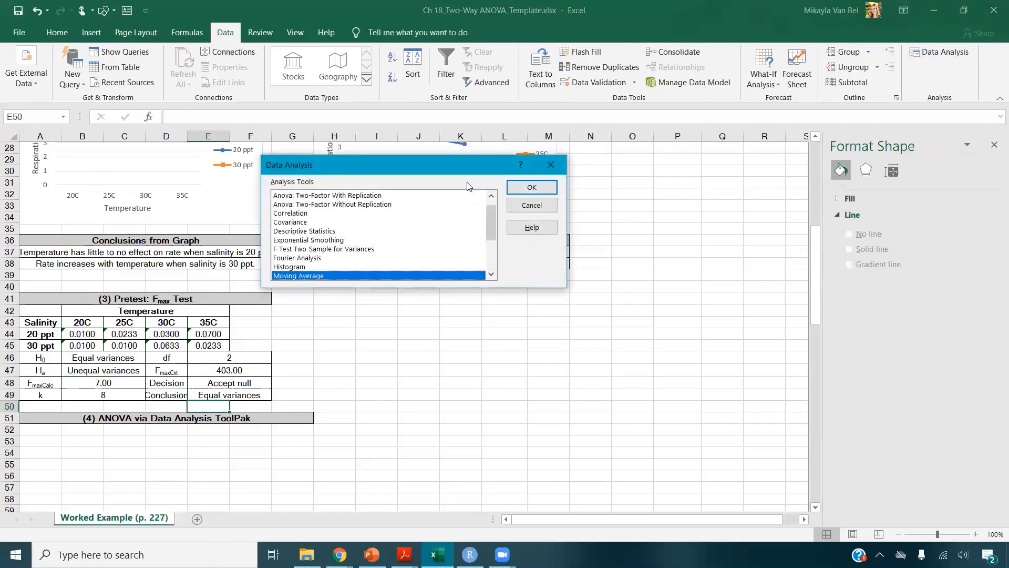
{"action": "left_click", "coordinate": [396, 198]}
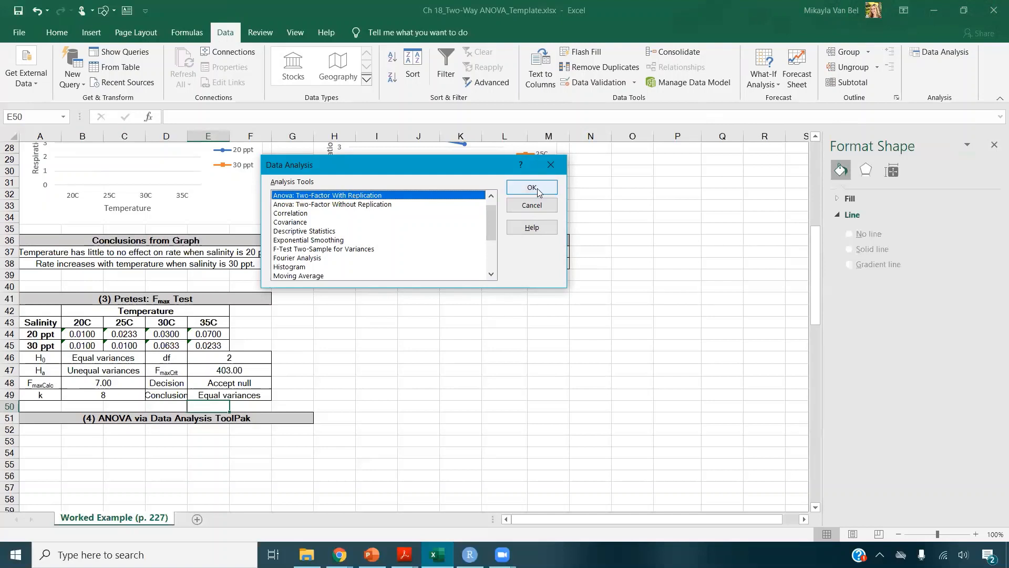
{"action": "left_click", "coordinate": [554, 187]}
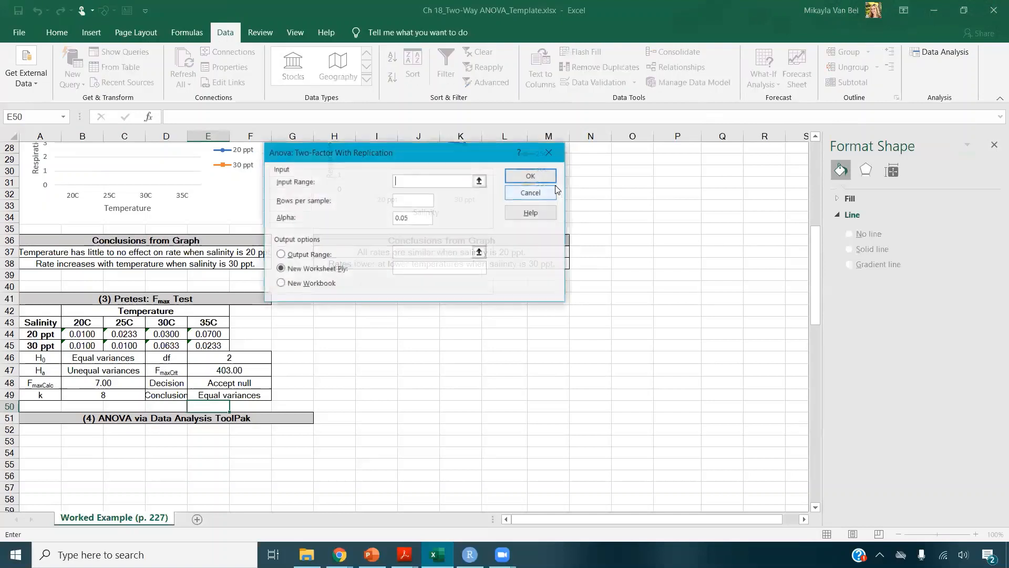
{"action": "left_click", "coordinate": [161, 251]}
{"action": "scroll", "coordinate": [160, 267], "scroll_direction": "up", "scroll_amount": 9}
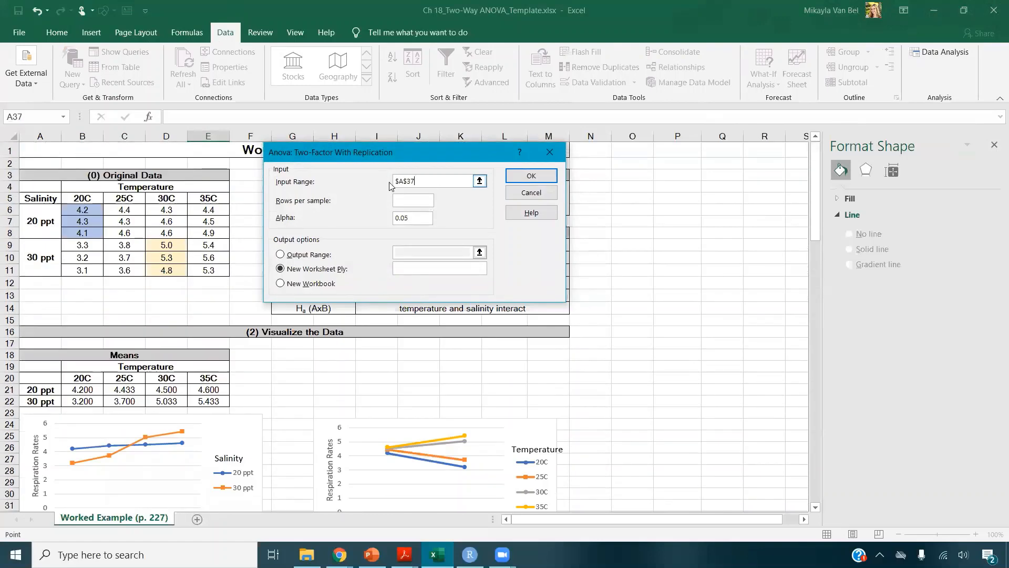
{"action": "left_click_drag", "start_coordinate": [50, 198], "coordinate": [199, 264]}
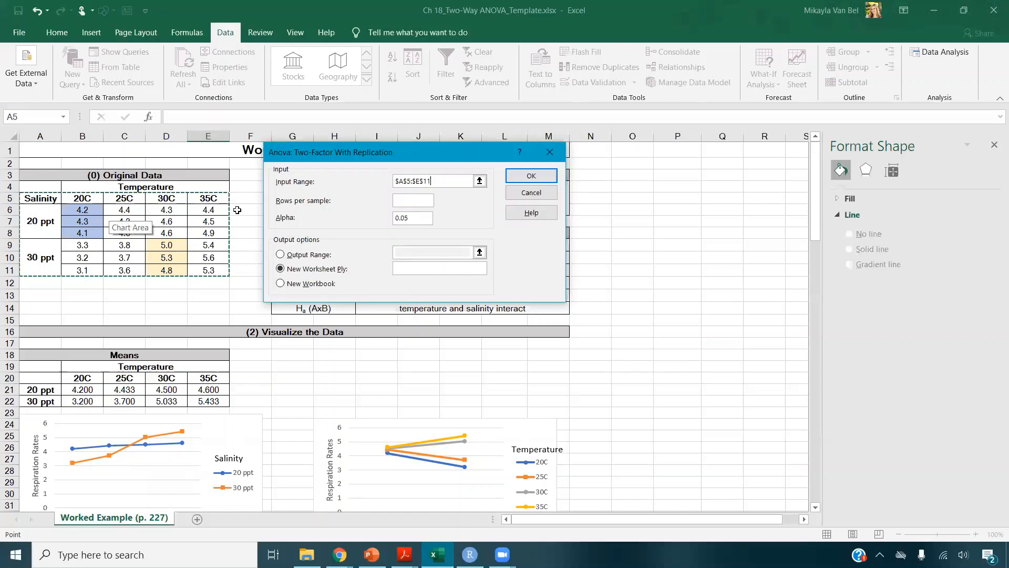
{"action": "left_click", "coordinate": [412, 202]}
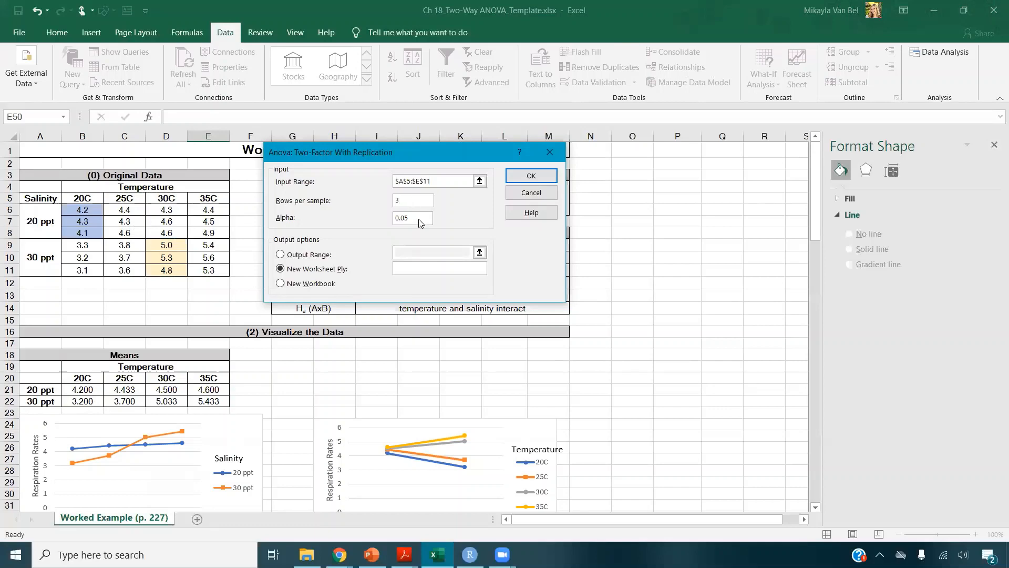
- Direct the ANOVA output to cell A52, under the section (4) heading, and run the analysis
{"action": "left_click", "coordinate": [316, 255]}
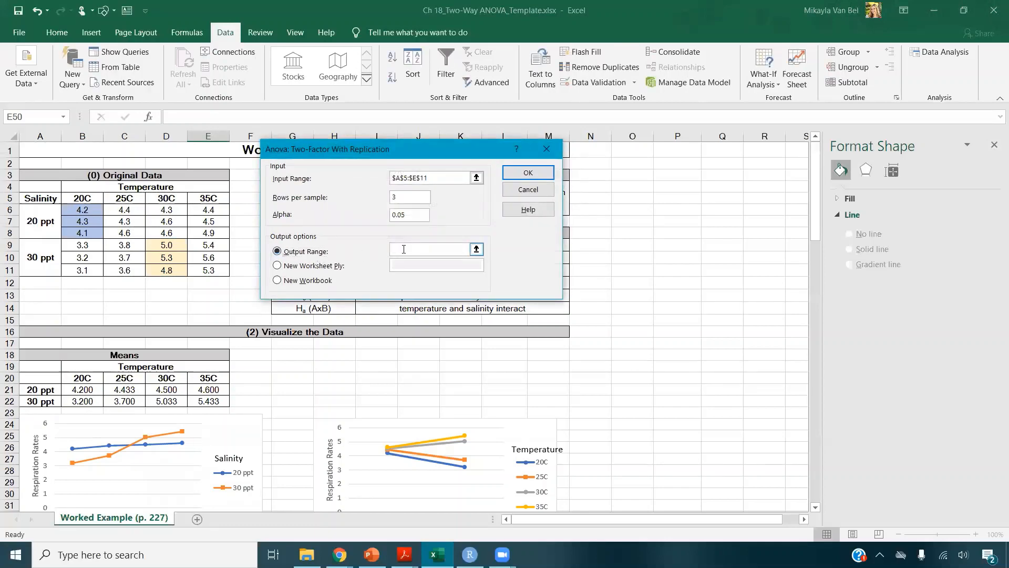
{"action": "left_click", "coordinate": [248, 353]}
{"action": "scroll", "coordinate": [248, 353], "scroll_direction": "down", "scroll_amount": 9}
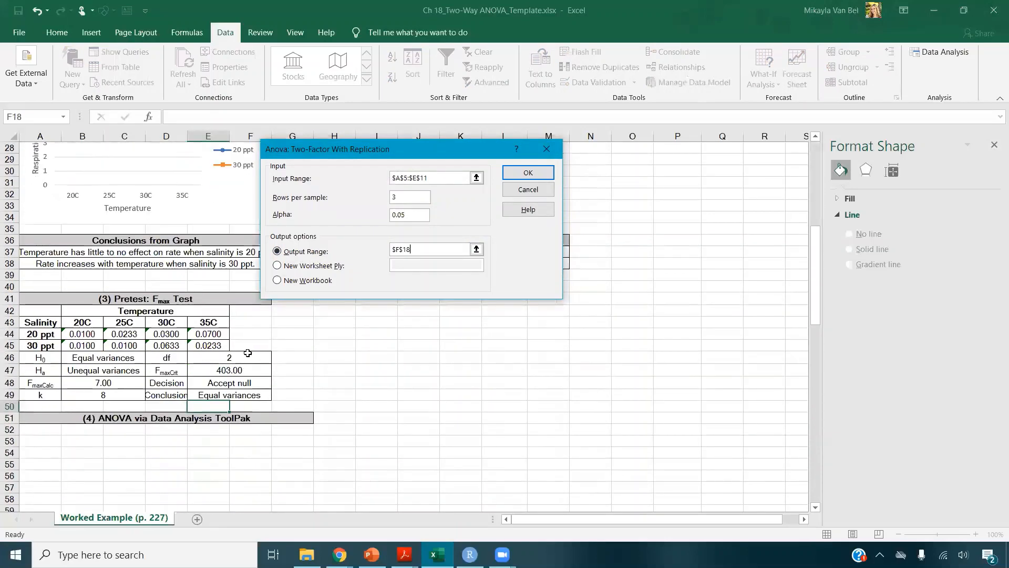
{"action": "scroll", "coordinate": [248, 353], "scroll_direction": "down", "scroll_amount": 2}
{"action": "left_click", "coordinate": [45, 360]}
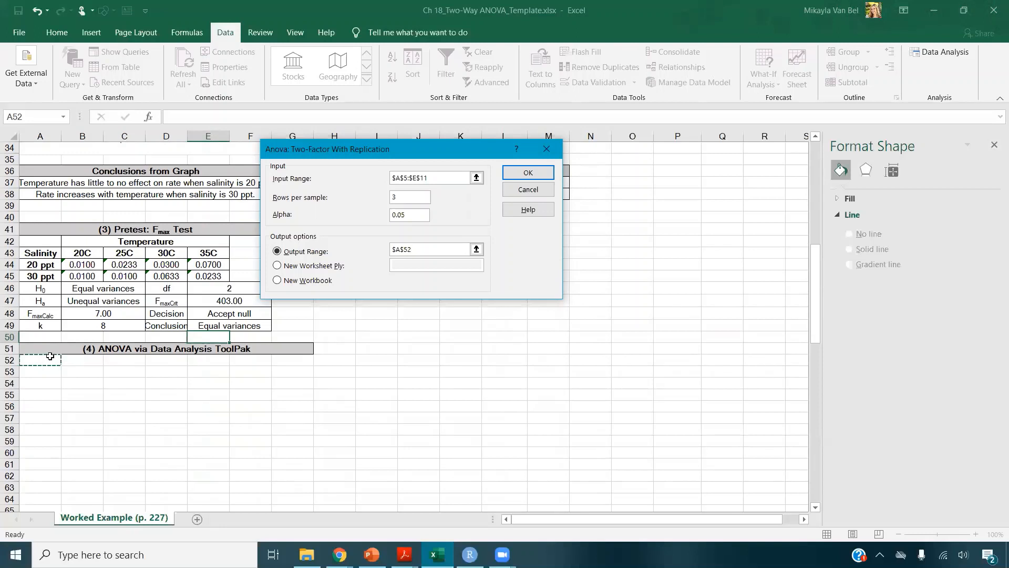
{"action": "left_click", "coordinate": [526, 170]}
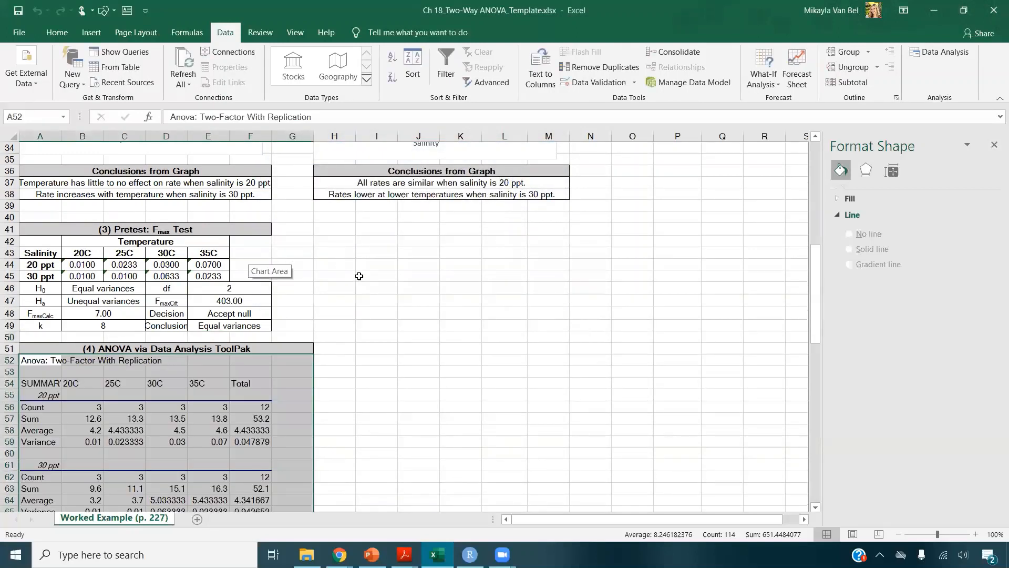
- Examine the ANOVA output, covering the summary statistics in A54:F71 and the ANOVA table in A74:G81
{"action": "scroll", "coordinate": [359, 276], "scroll_direction": "down", "scroll_amount": 9}
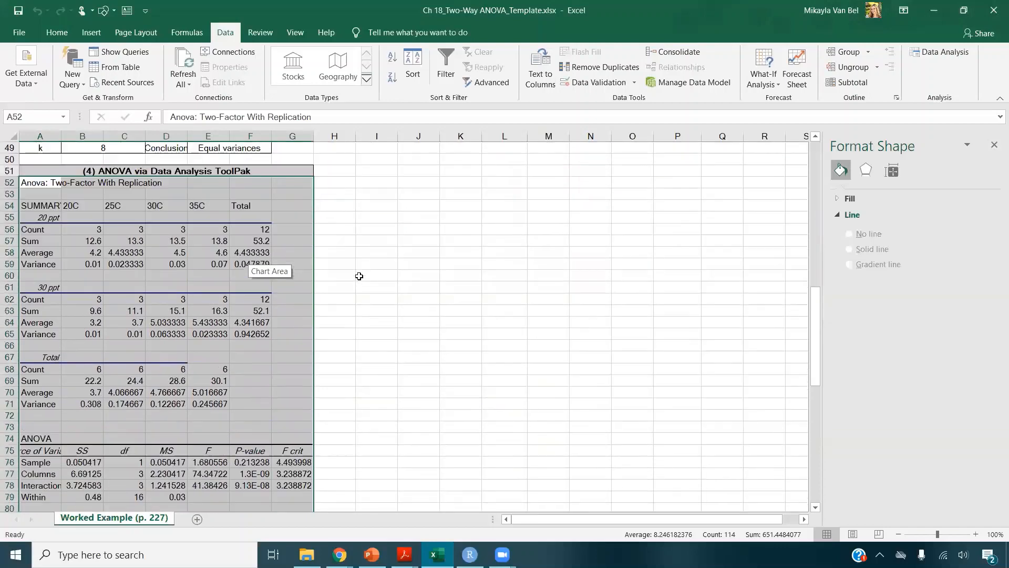
{"action": "scroll", "coordinate": [359, 276], "scroll_direction": "up", "scroll_amount": 5}
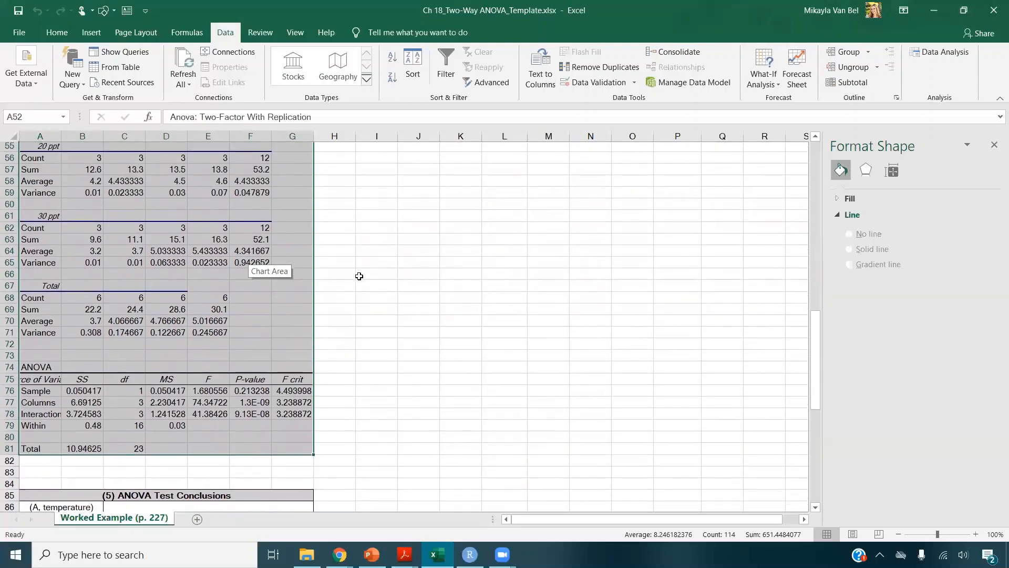
{"action": "left_click", "coordinate": [44, 241]}
{"action": "left_click_drag", "start_coordinate": [43, 241], "coordinate": [268, 441]}
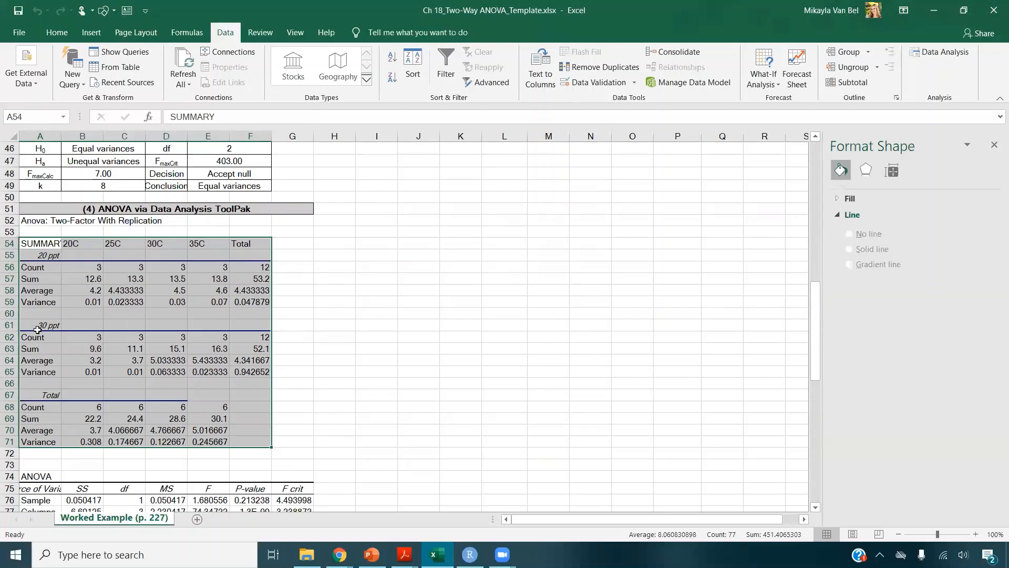
{"action": "left_click", "coordinate": [51, 395]}
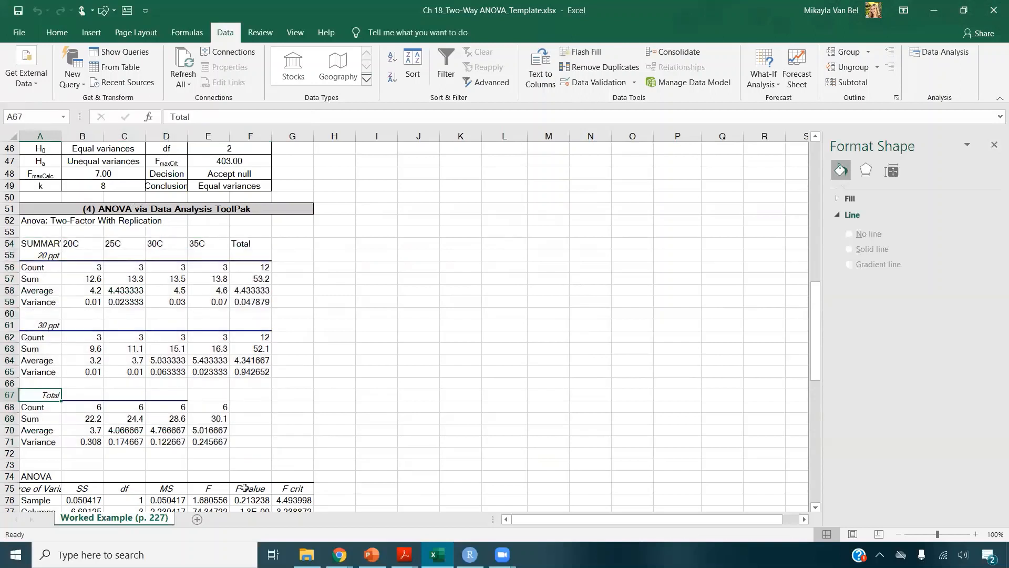
{"action": "scroll", "coordinate": [205, 237], "scroll_direction": "down", "scroll_amount": 3}
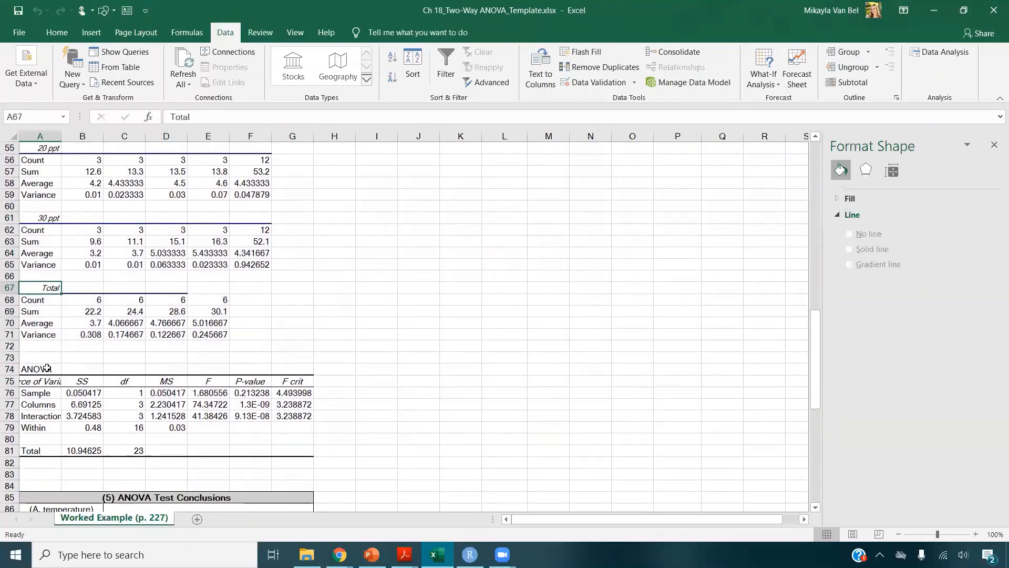
{"action": "left_click", "coordinate": [45, 369]}
{"action": "left_click_drag", "start_coordinate": [51, 402], "coordinate": [305, 445]}
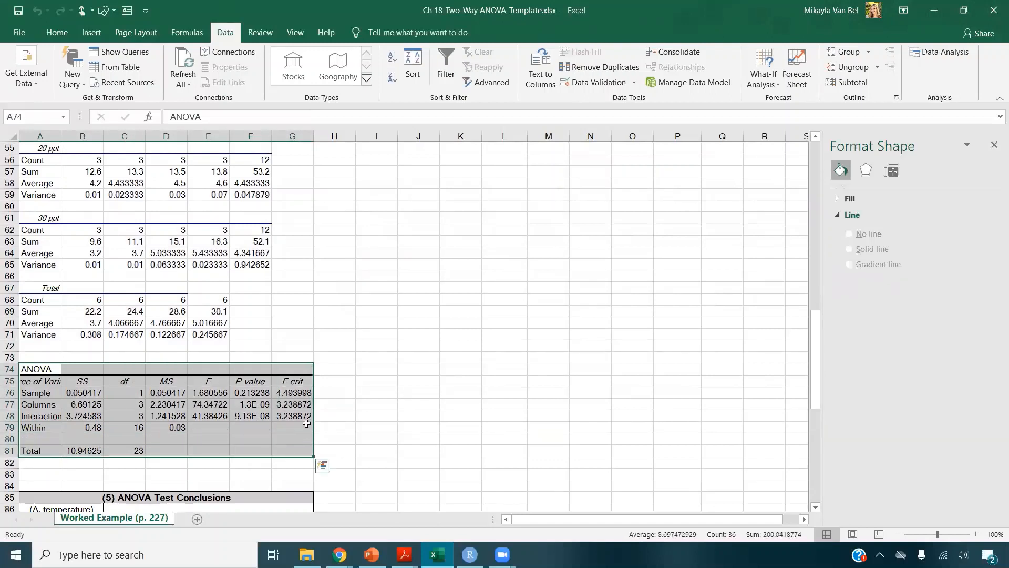
- Fill the P-values in F76:F78 with yellow and select their source labels in A76:A78
{"action": "left_click_drag", "start_coordinate": [257, 393], "coordinate": [257, 416]}
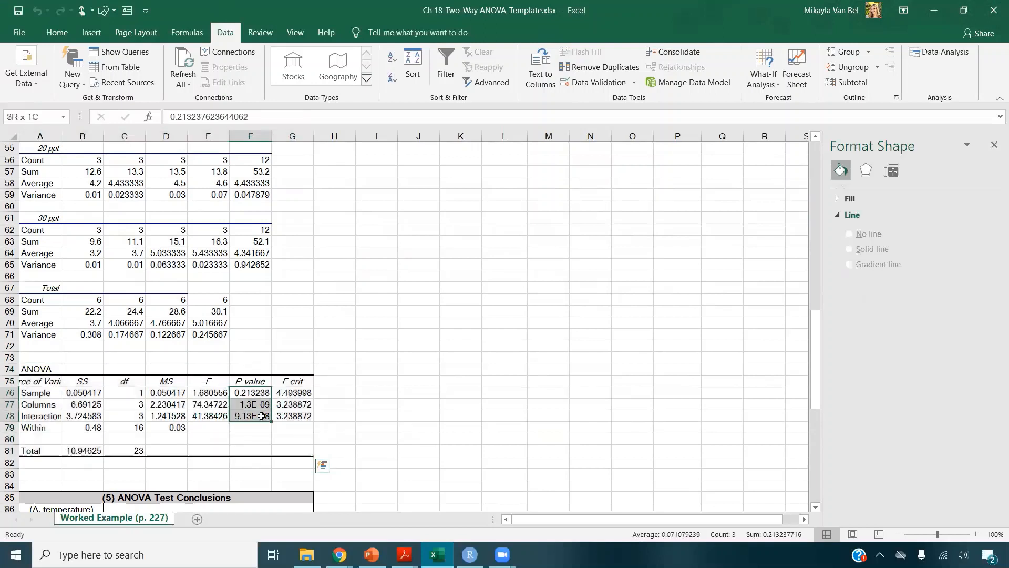
{"action": "left_click", "coordinate": [57, 32]}
{"action": "left_click", "coordinate": [216, 78]}
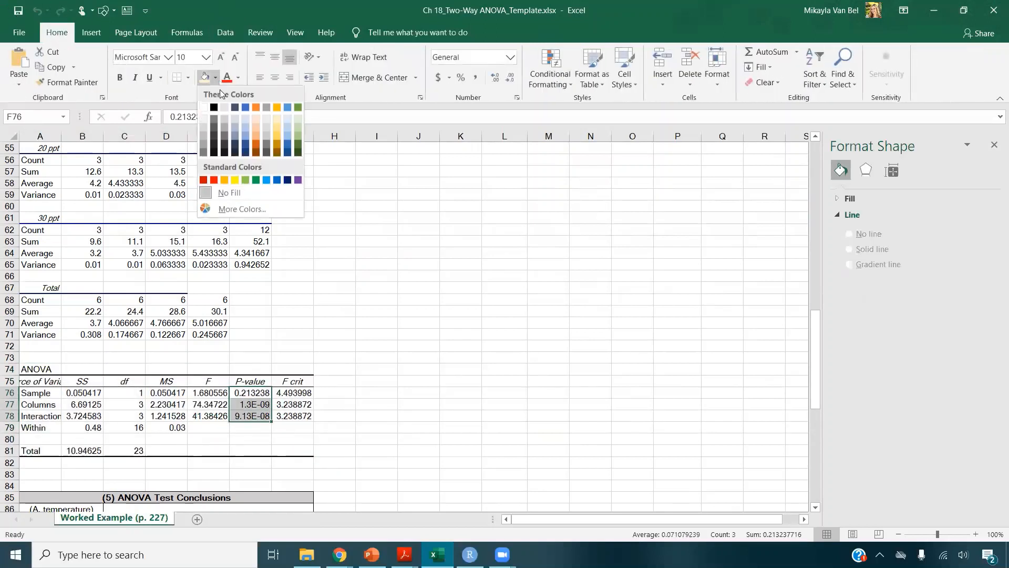
{"action": "left_click", "coordinate": [235, 179]}
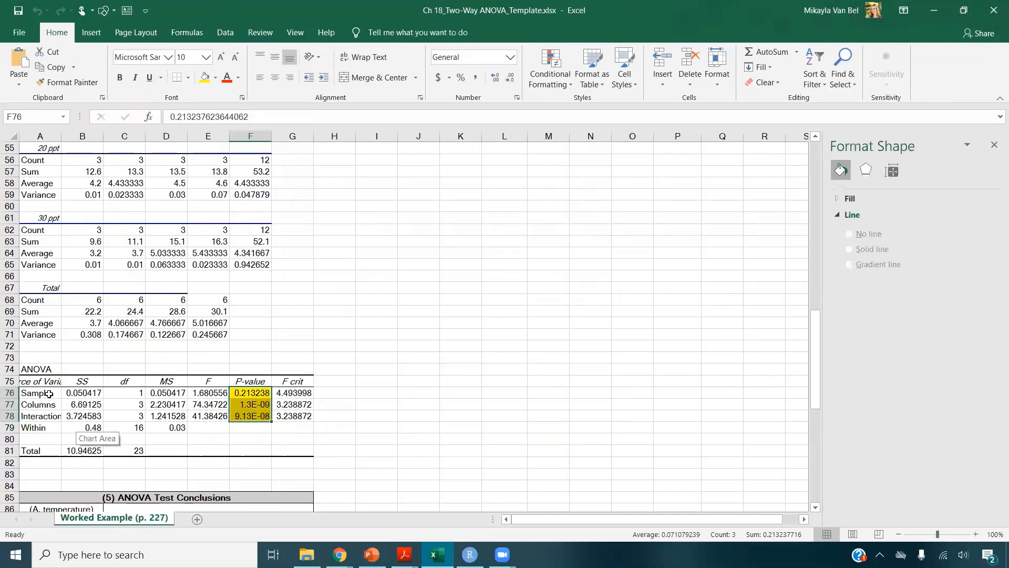
{"action": "left_click_drag", "start_coordinate": [50, 394], "coordinate": [57, 417]}
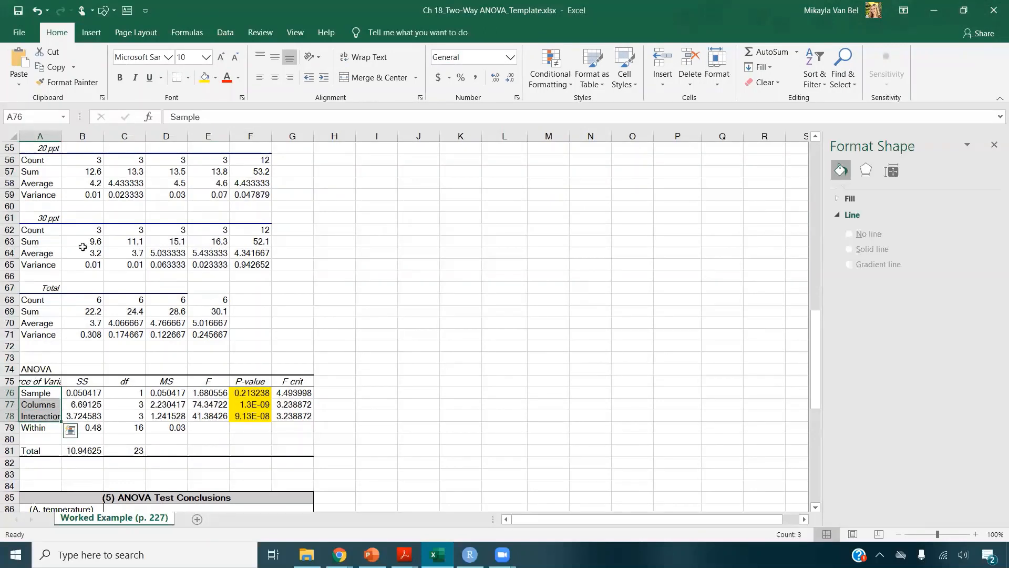
- Fill the source labels in A76:A78 of the ANOVA table with yellow
{"action": "left_click", "coordinate": [202, 81]}
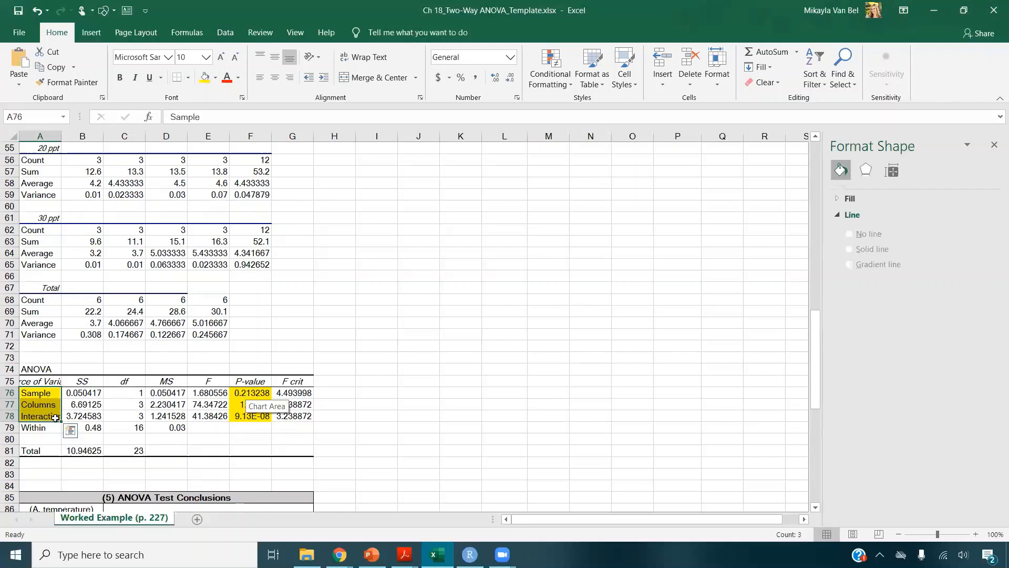
{"action": "left_click", "coordinate": [53, 397]}
{"action": "left_click", "coordinate": [50, 405]}
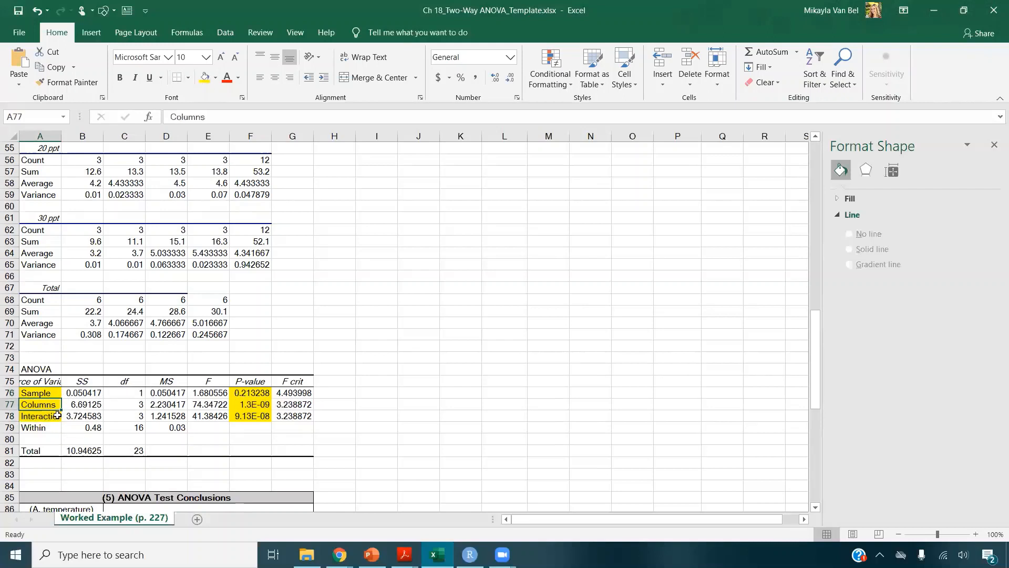
{"action": "left_click", "coordinate": [55, 416]}
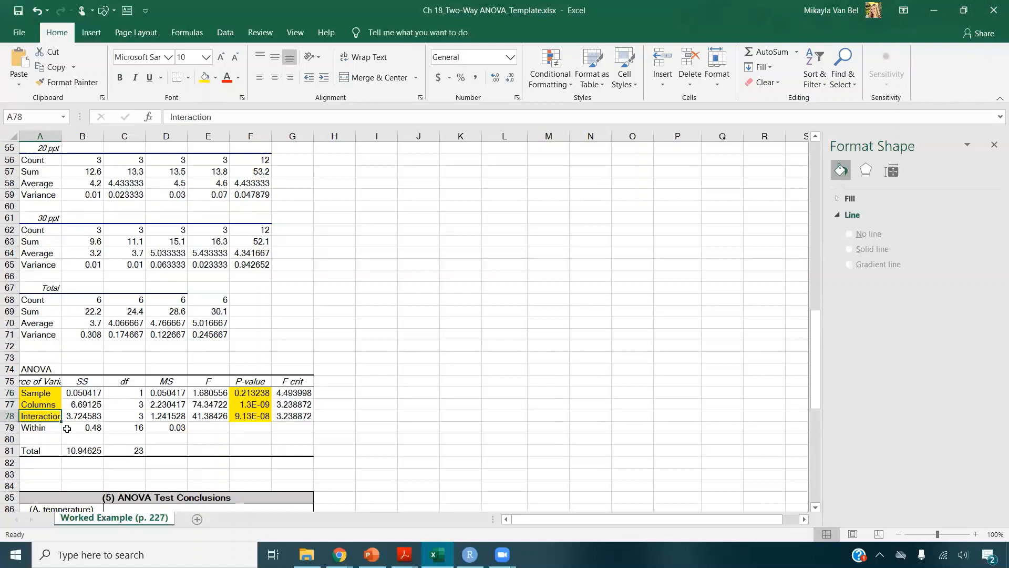
- Check the factor layout in the original data, and relabel Columns in A77 as Temperature and Sample in A76 as Salinity
{"action": "left_click", "coordinate": [57, 393]}
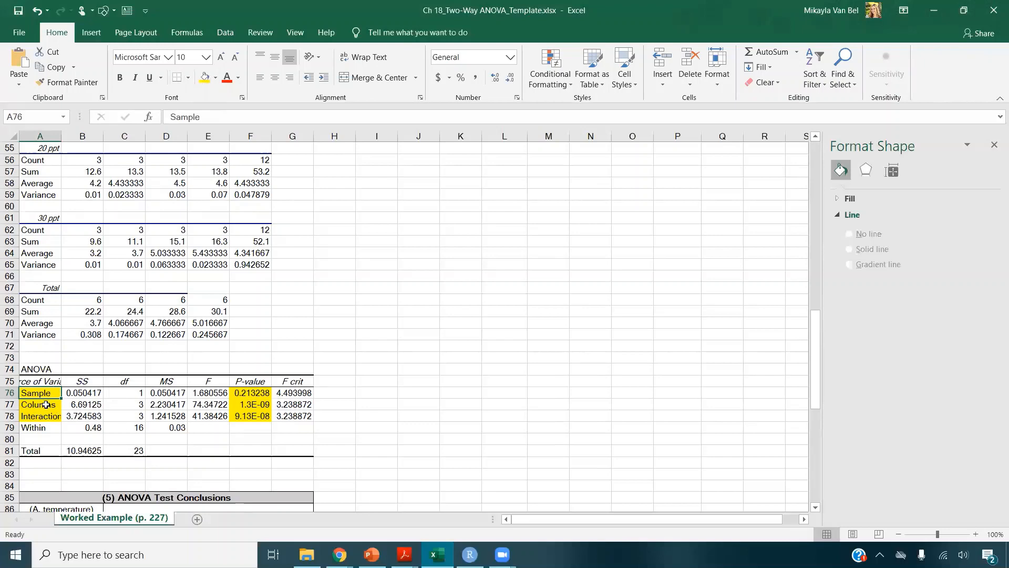
{"action": "left_click", "coordinate": [48, 407]}
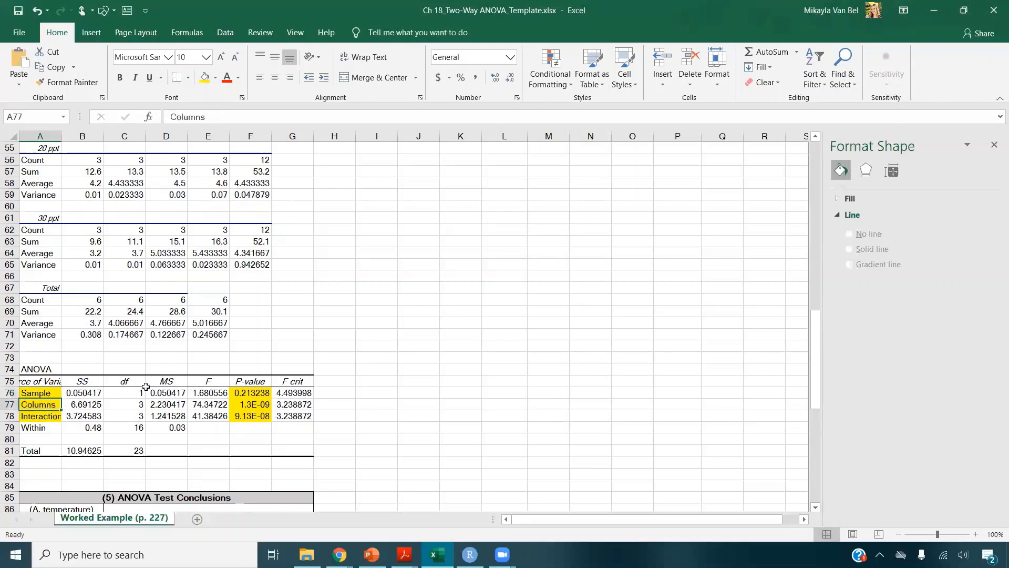
{"action": "scroll", "coordinate": [152, 387], "scroll_direction": "up", "scroll_amount": 6}
{"action": "scroll", "coordinate": [150, 387], "scroll_direction": "up", "scroll_amount": 6}
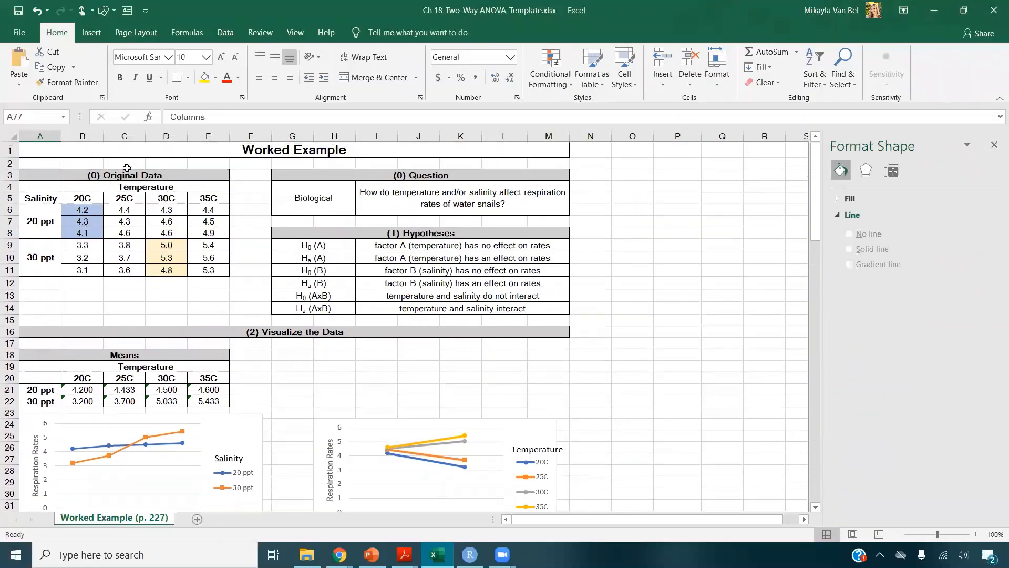
{"action": "scroll", "coordinate": [200, 329], "scroll_direction": "down", "scroll_amount": 19}
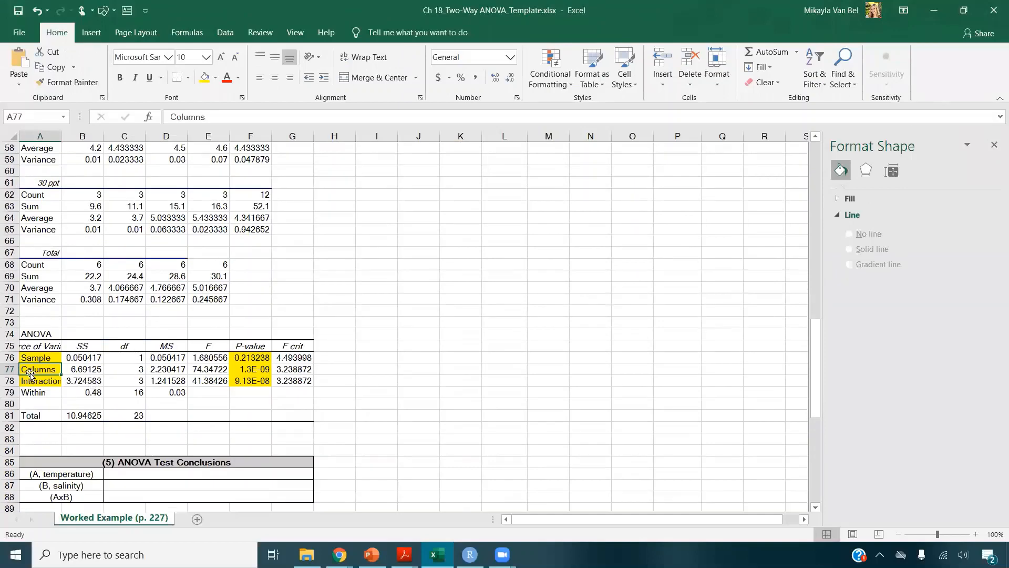
{"action": "type", "text": "Temperature"}
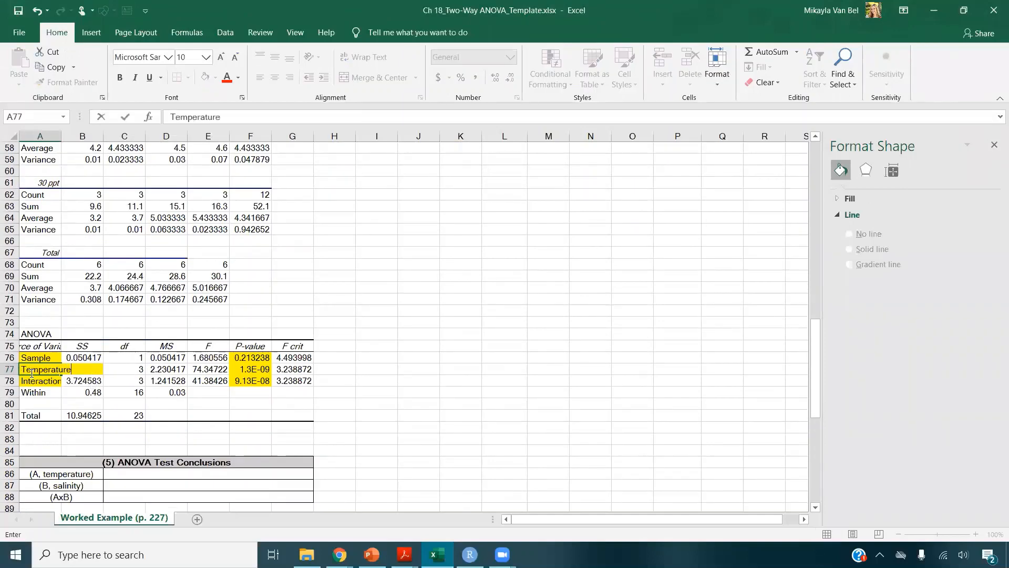
{"action": "key", "text": "Up"}
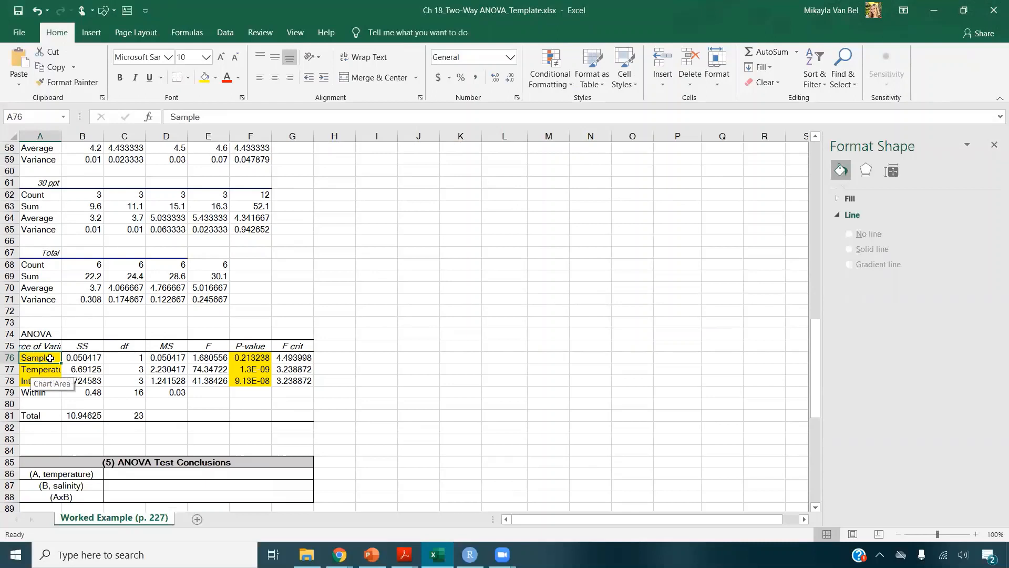
{"action": "type", "text": "Salinity"}
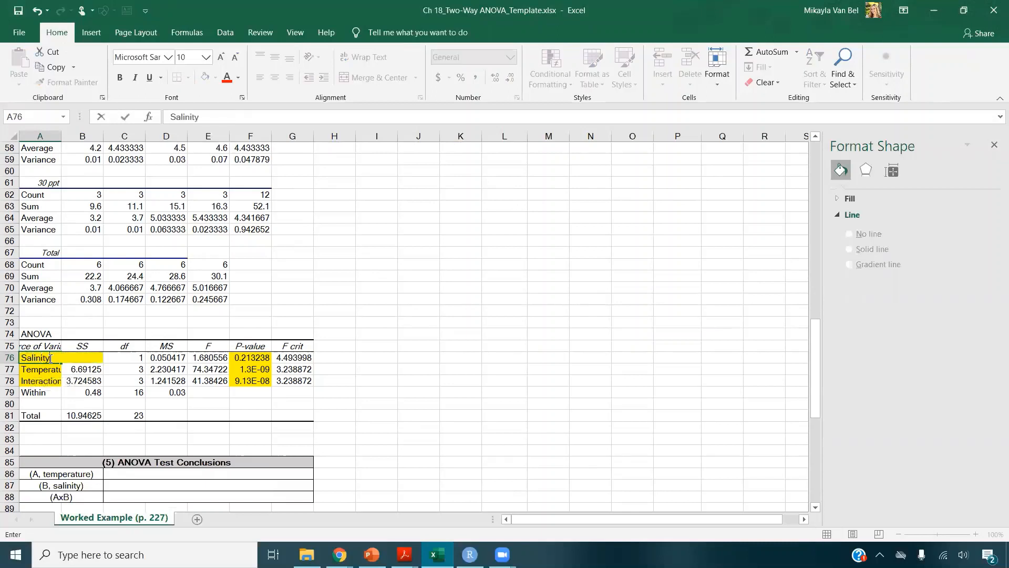
{"action": "key", "text": "Return"}
{"action": "key", "text": "Return"}
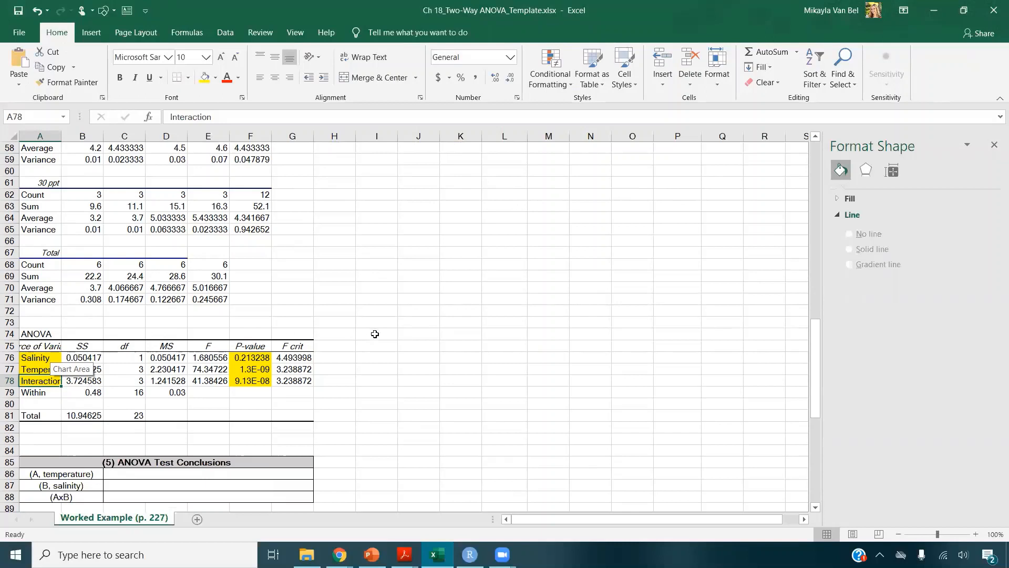
- Enter the factor B (salinity) conclusion in C87 as "Accept null, salinity has no effect."
{"action": "left_click", "coordinate": [262, 360]}
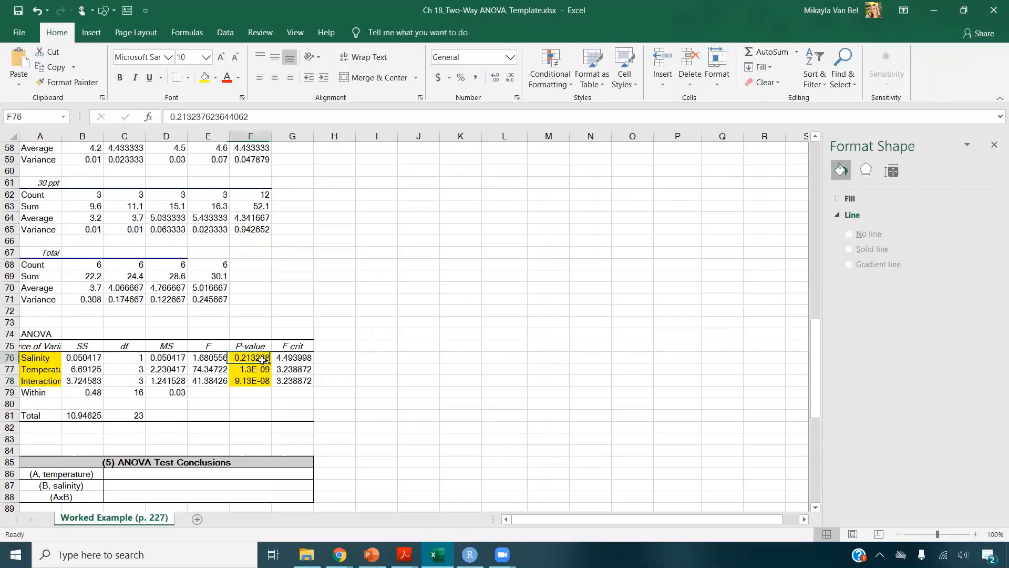
{"action": "left_click", "coordinate": [223, 471]}
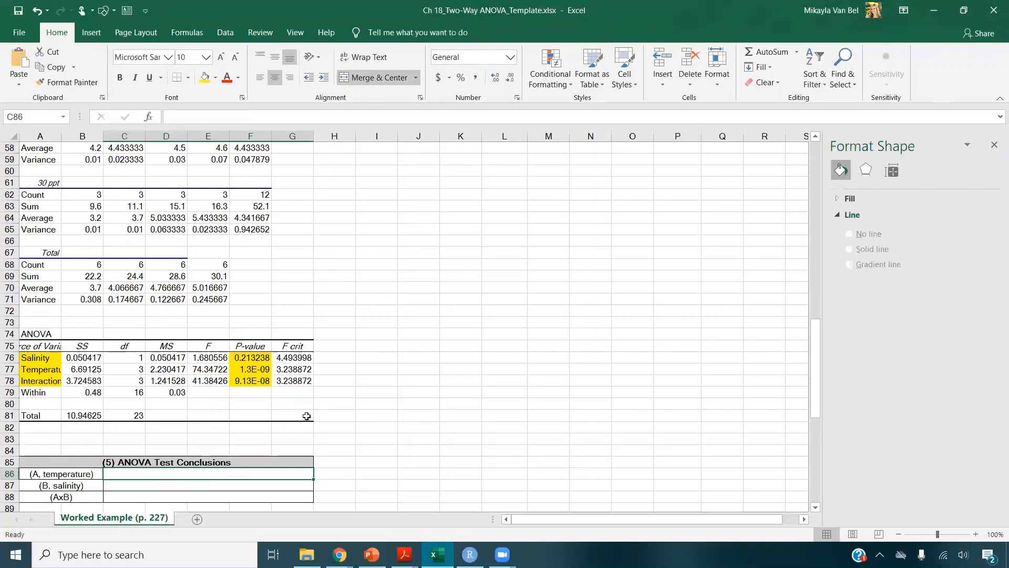
{"action": "left_click", "coordinate": [185, 490]}
{"action": "type", "text": "Acc"}
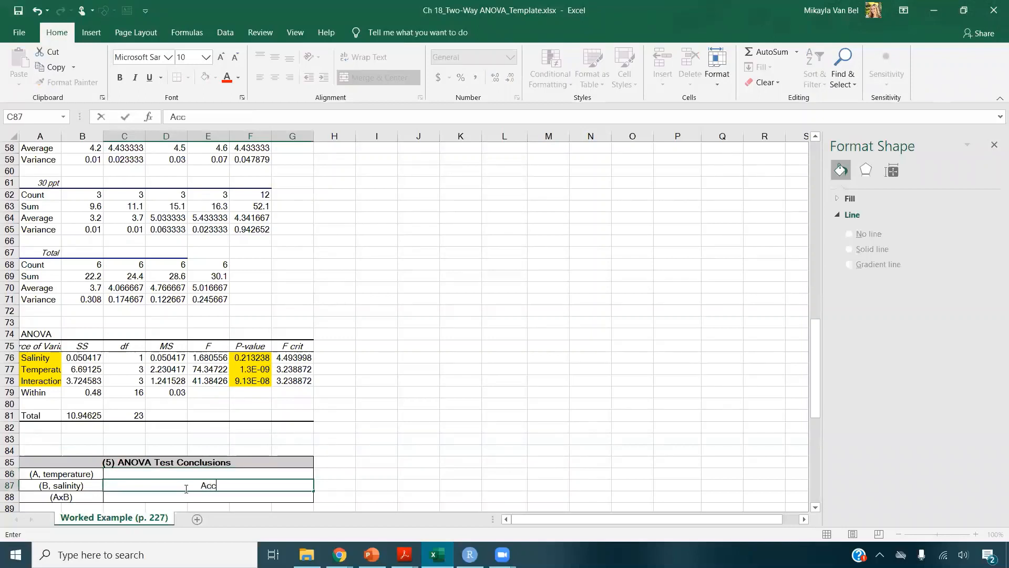
{"action": "type", "text": "ept null, salinity has"}
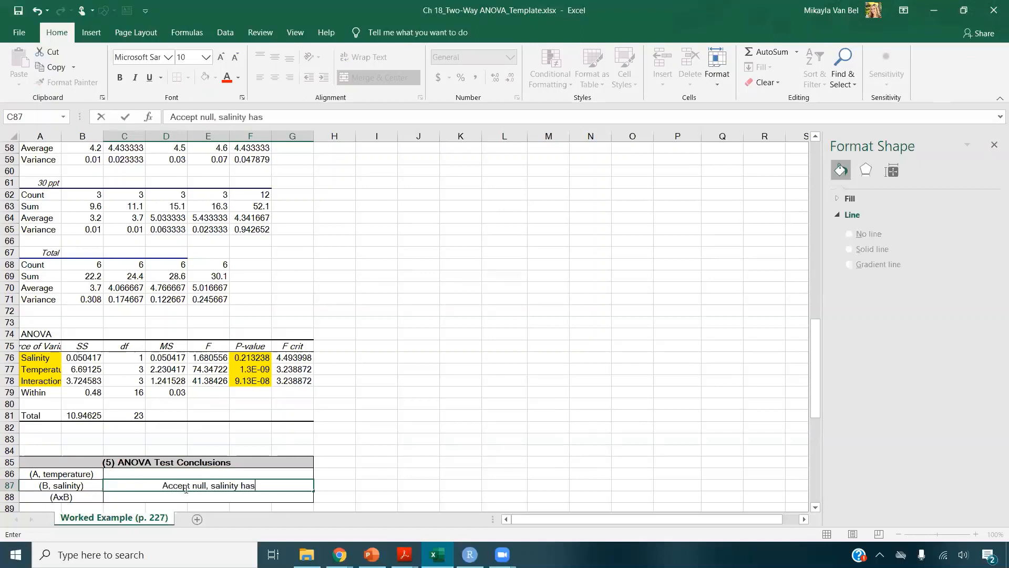
{"action": "type", "text": " no effect"}
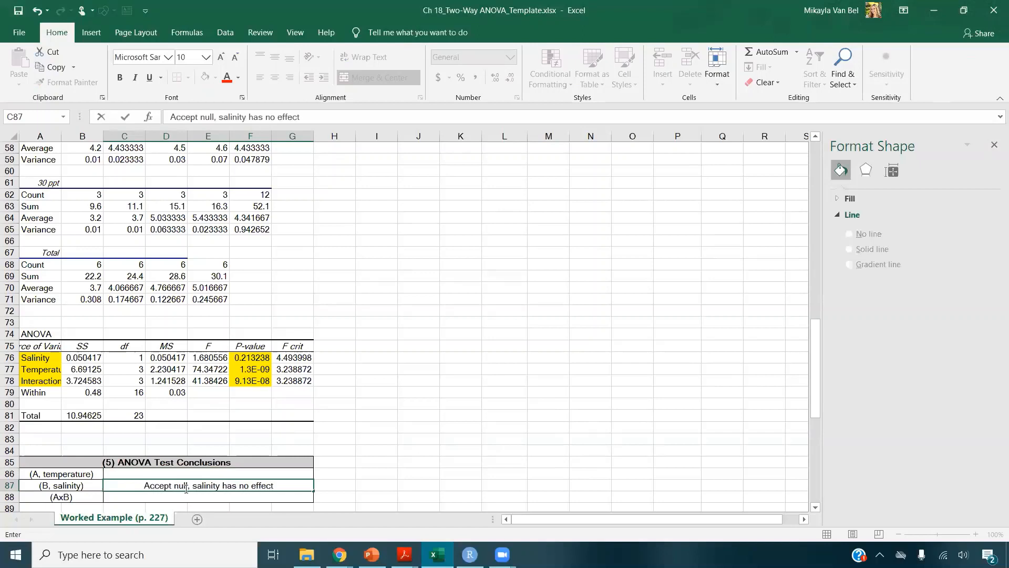
{"action": "key", "text": "Up"}
- Review the null hypothesis for factor B (salinity) in I11 and the ANOVA P-values in F76:F78
{"action": "scroll", "coordinate": [235, 306], "scroll_direction": "up", "scroll_amount": 9}
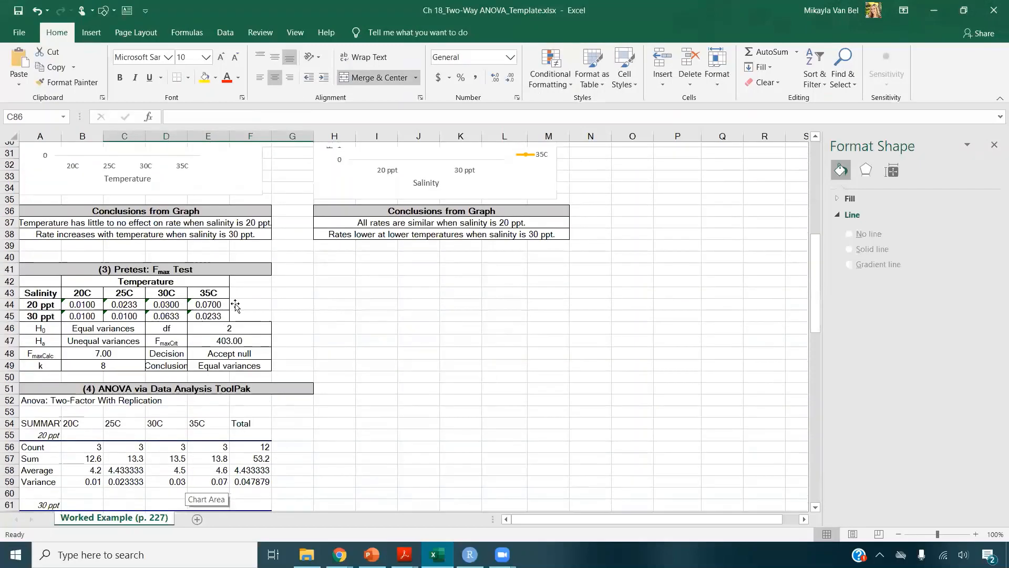
{"action": "scroll", "coordinate": [235, 306], "scroll_direction": "up", "scroll_amount": 10}
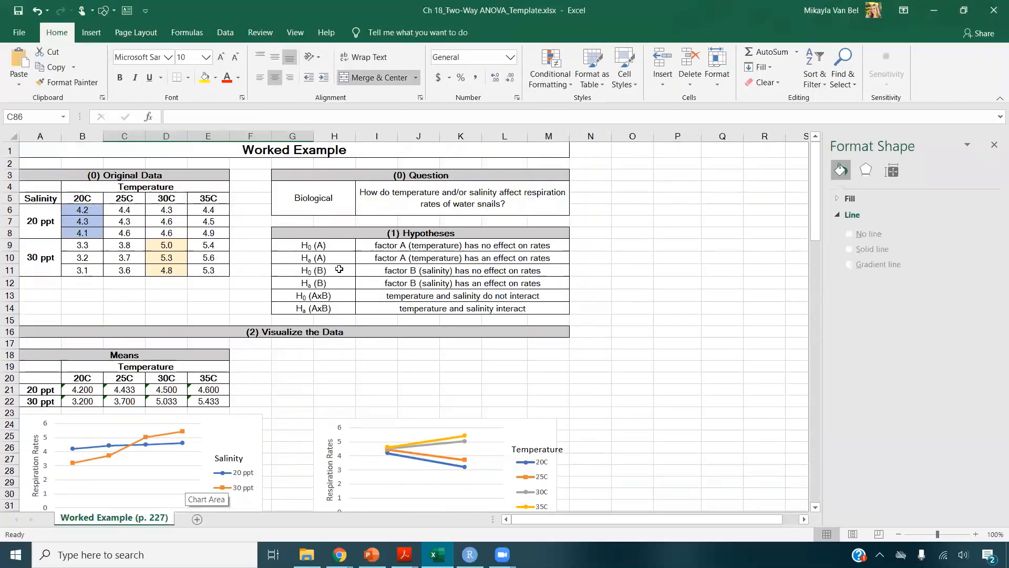
{"action": "left_click", "coordinate": [521, 274]}
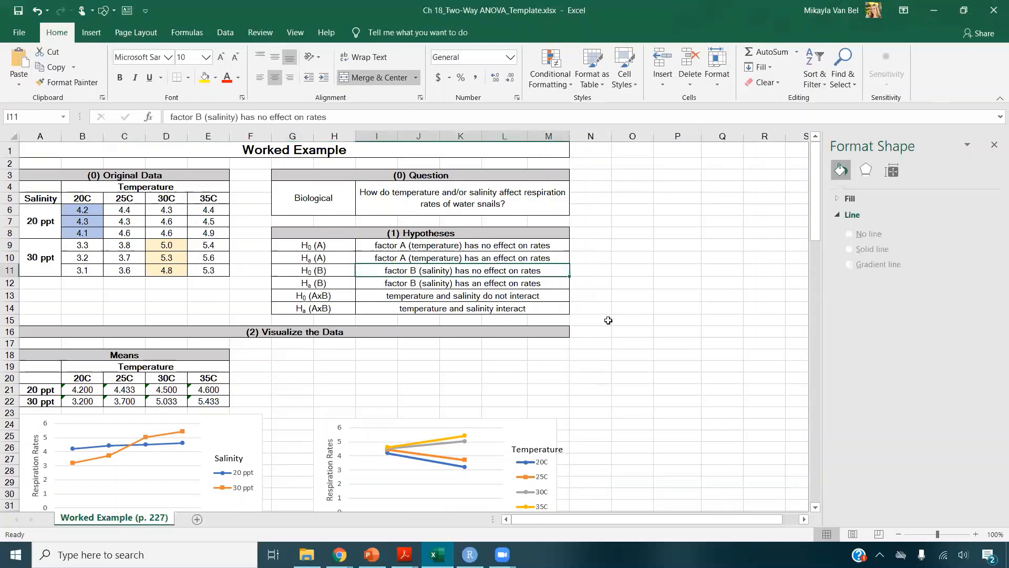
{"action": "scroll", "coordinate": [327, 304], "scroll_direction": "down", "scroll_amount": 18}
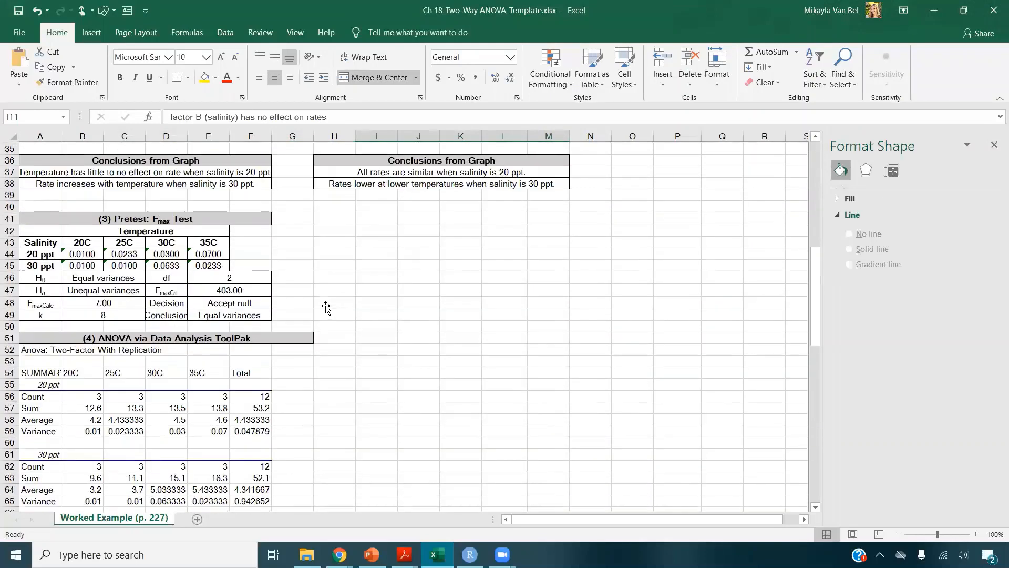
{"action": "scroll", "coordinate": [326, 304], "scroll_direction": "down", "scroll_amount": 3}
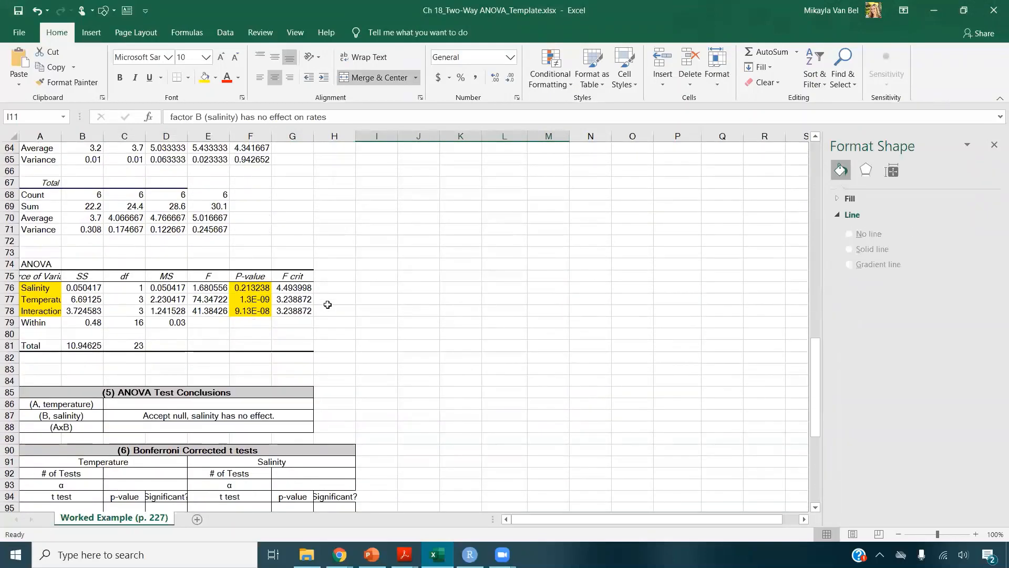
{"action": "left_click", "coordinate": [264, 298]}
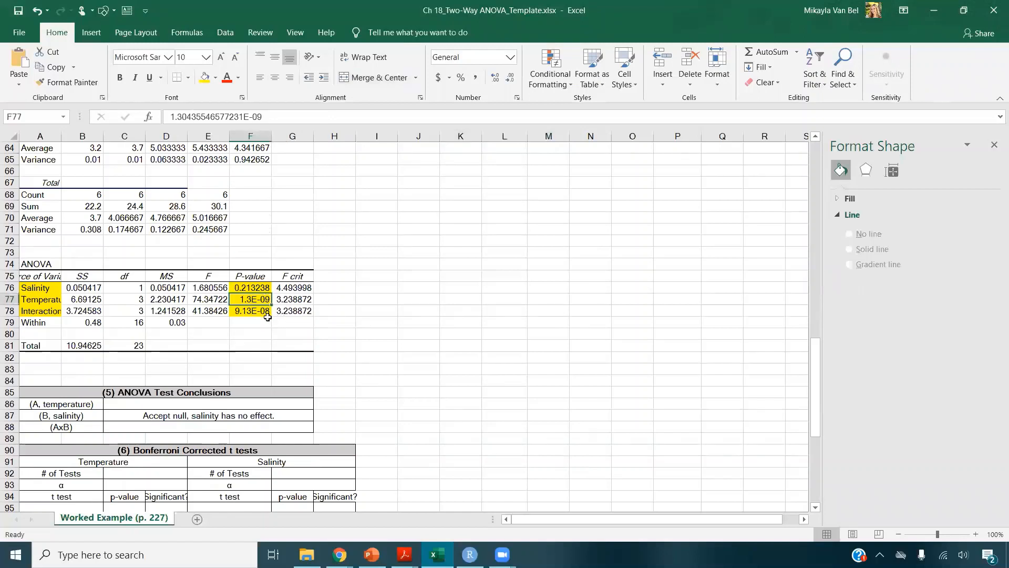
{"action": "left_click_drag", "start_coordinate": [262, 288], "coordinate": [263, 314]}
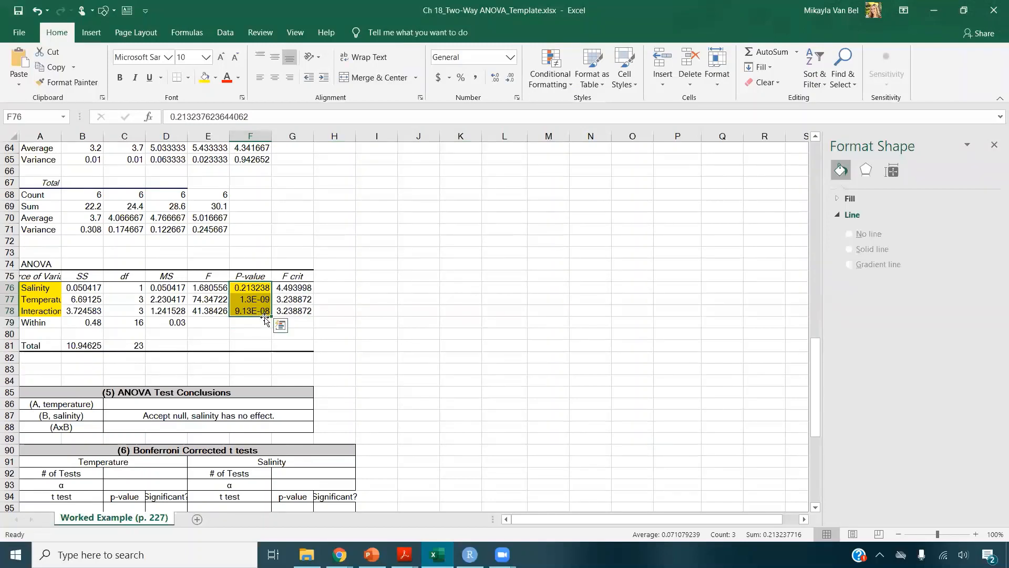
- Enter the factor A (temperature) conclusion in C86 as "Reject null, temperature has an effect."
{"action": "left_click", "coordinate": [253, 404]}
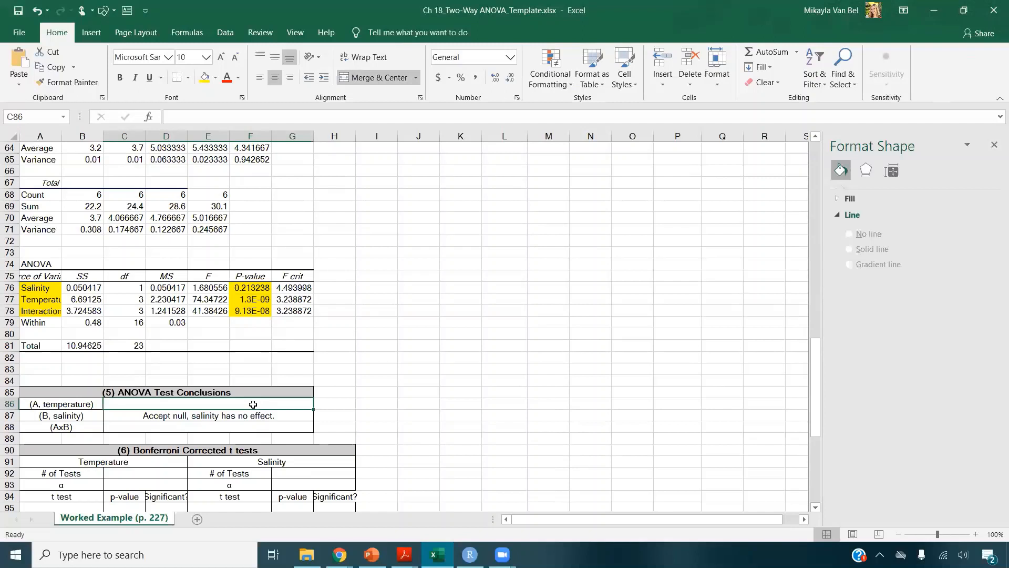
{"action": "type", "text": "Reject nu"}
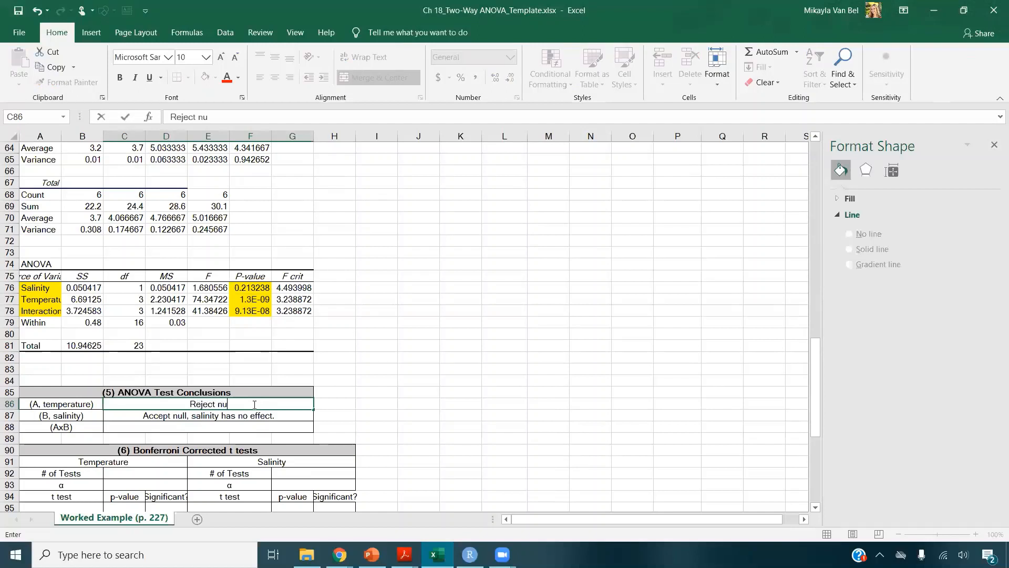
{"action": "type", "text": "ll,"}
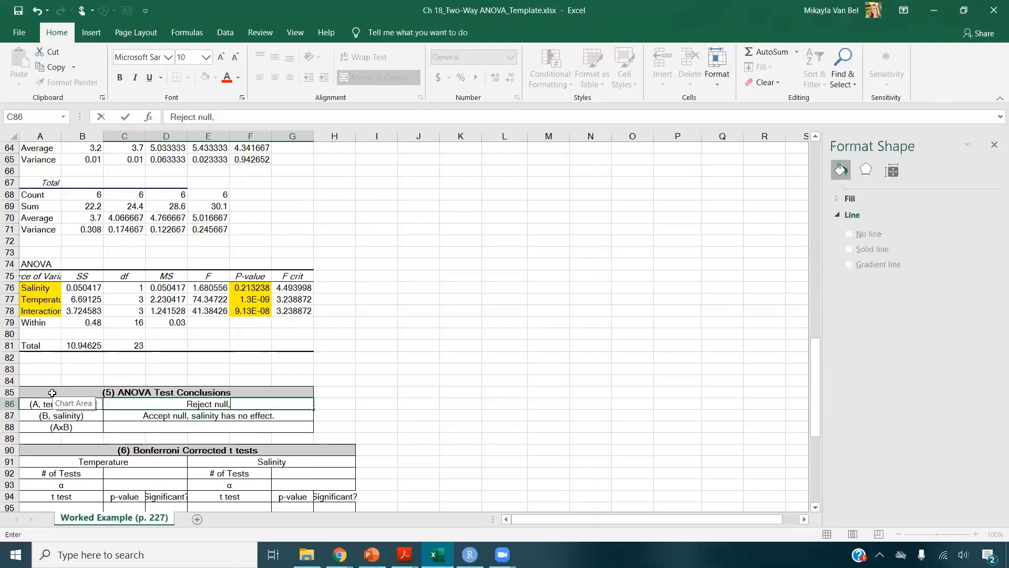
{"action": "type", "text": " temperature h"}
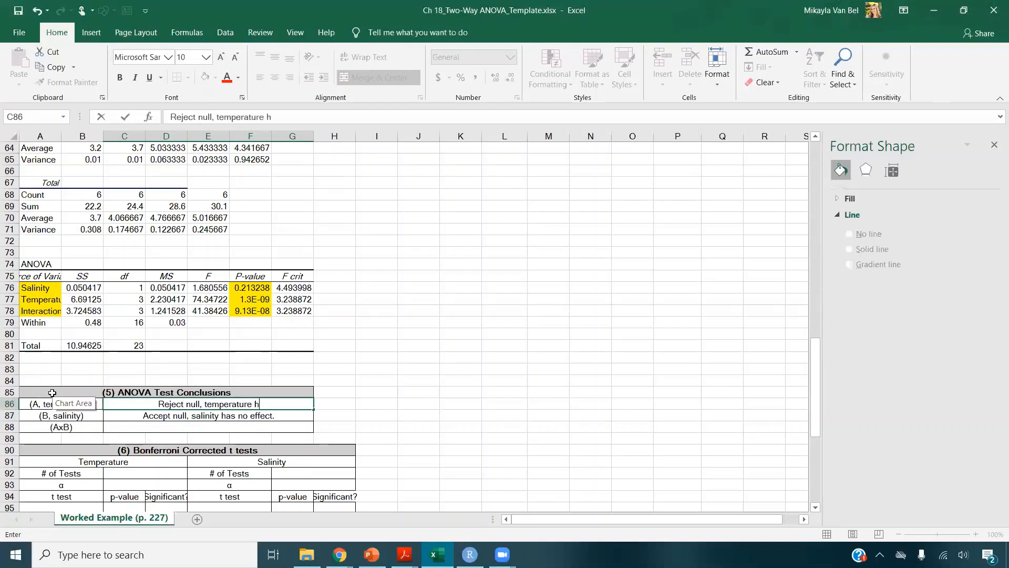
{"action": "type", "text": "as an effect."}
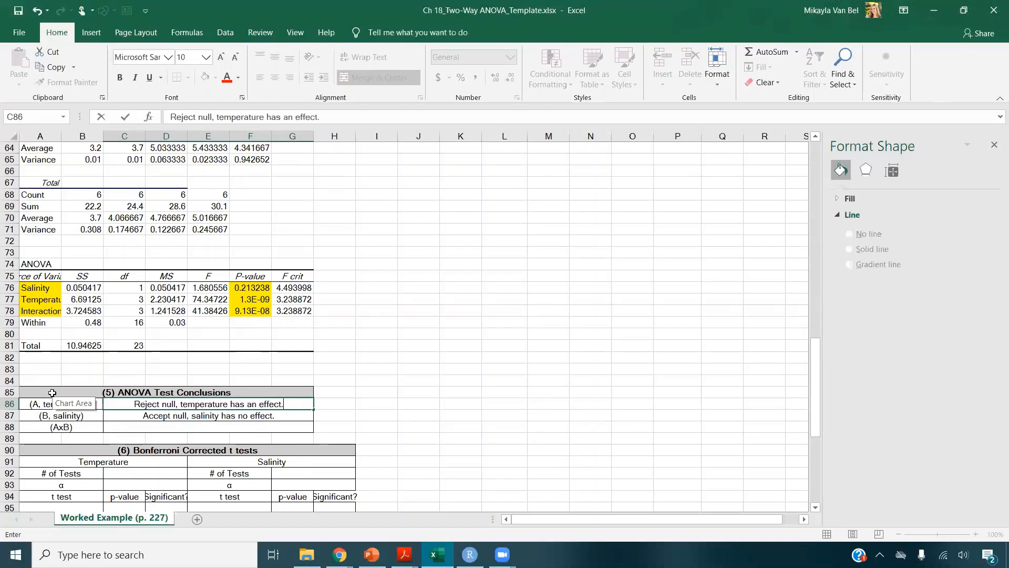
{"action": "key", "text": "Return"}
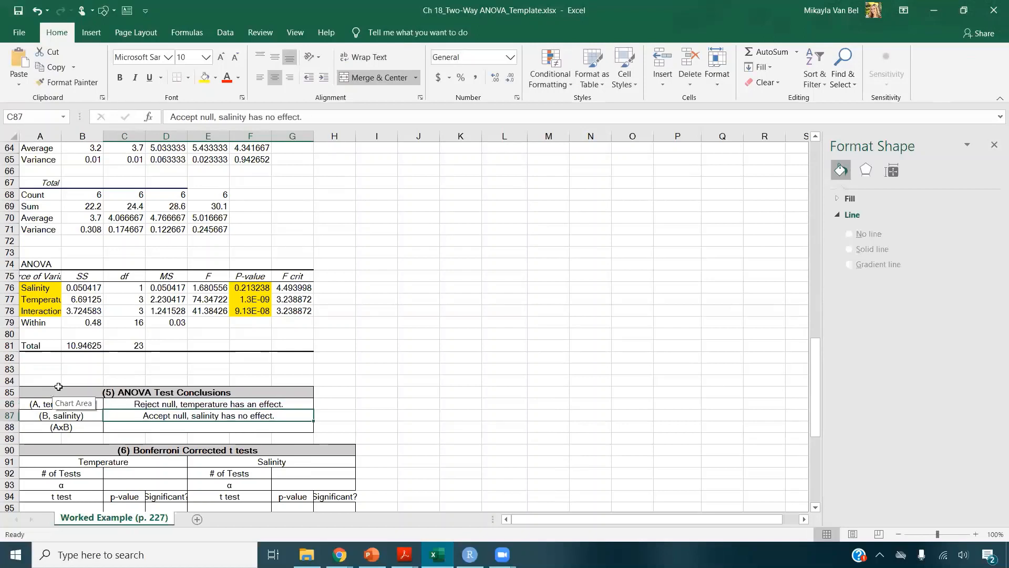
- Check the interaction P-value in F78 and enter the AxB conclusion in C88 as "Reject null, salinity and temperature interact."
{"action": "left_click", "coordinate": [263, 313]}
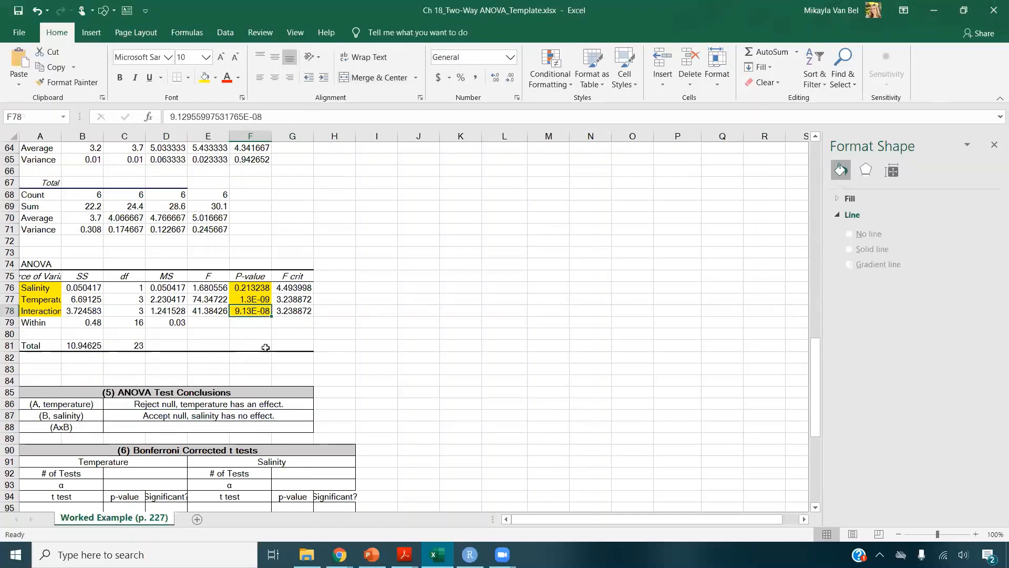
{"action": "left_click", "coordinate": [220, 426]}
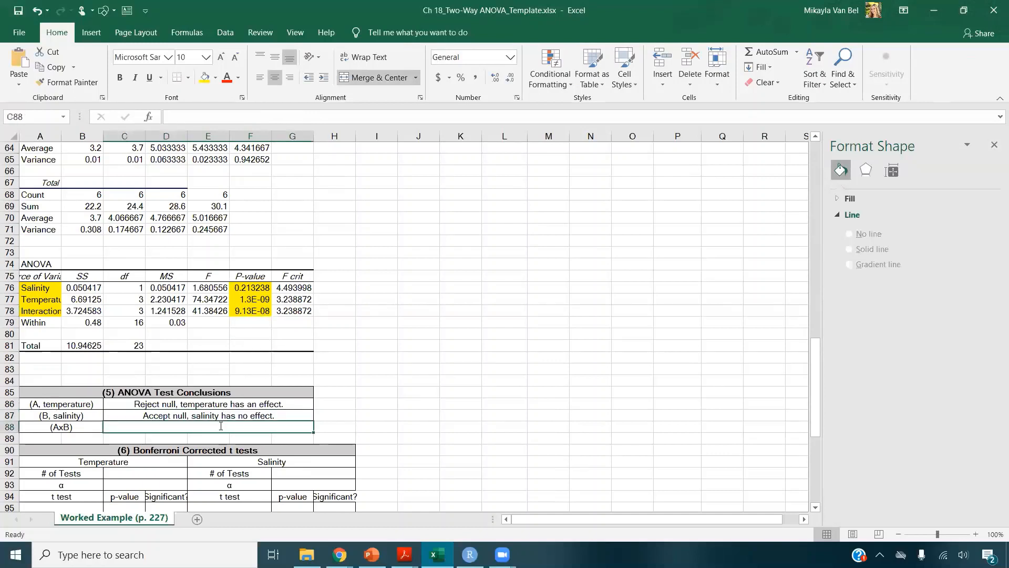
{"action": "type", "text": "Reject"}
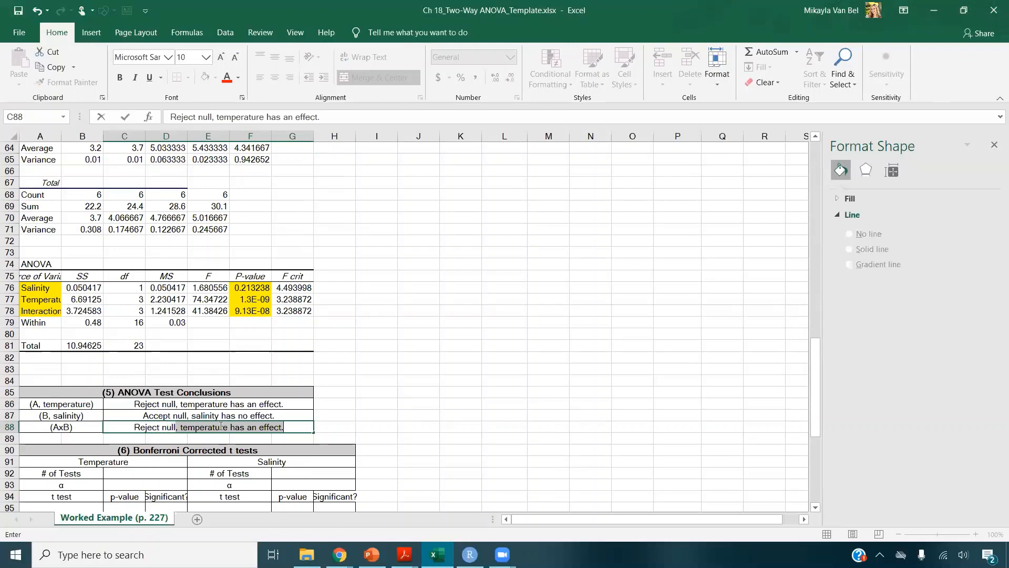
{"action": "type", "text": " null, salinity and termp"}
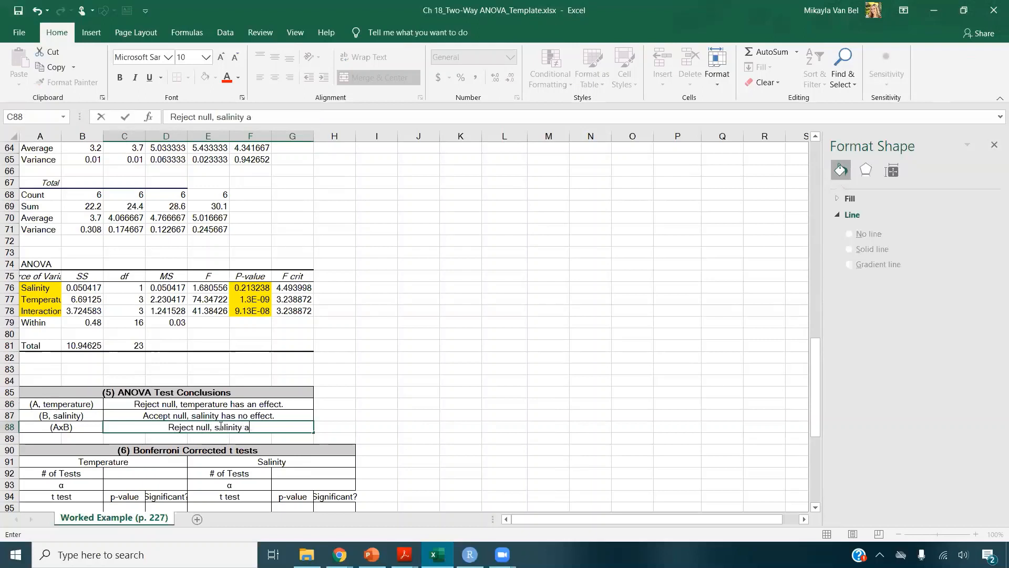
{"action": "key", "text": "BackSpace"}
{"action": "key", "text": "BackSpace"}
{"action": "key", "text": "BackSpace"}
{"action": "key", "text": "BackSpace"}
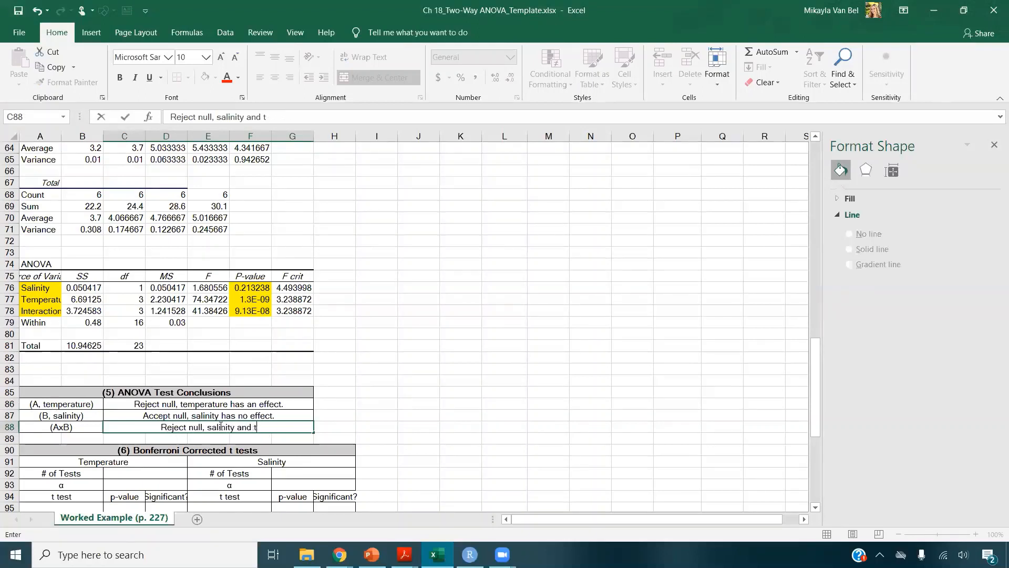
{"action": "type", "text": "emperature interact."}
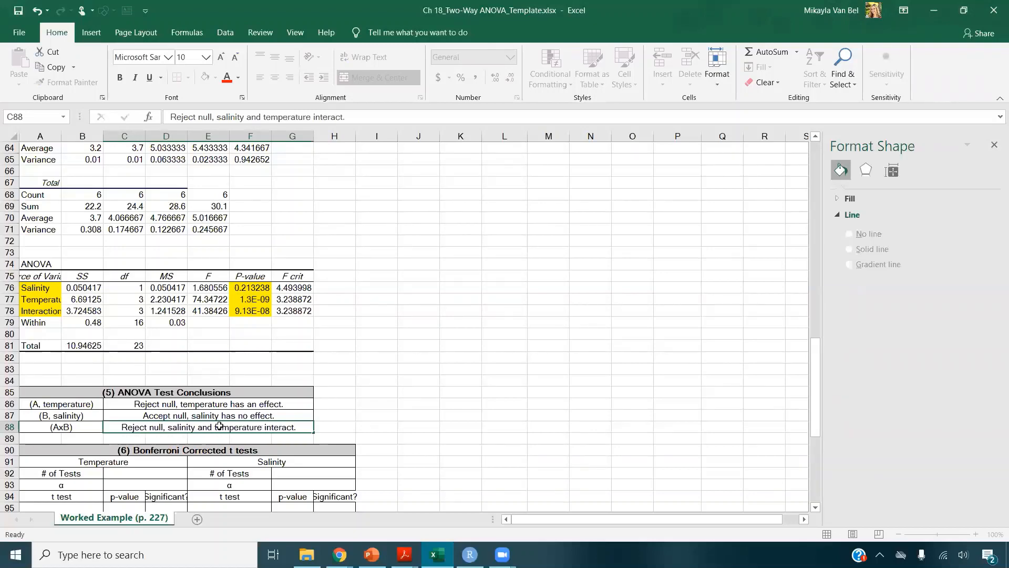
- Review the temperature, salinity and interaction hypotheses in G9:M14 against the ANOVA test conclusions in rows 86 to 88
{"action": "key", "text": "Return"}
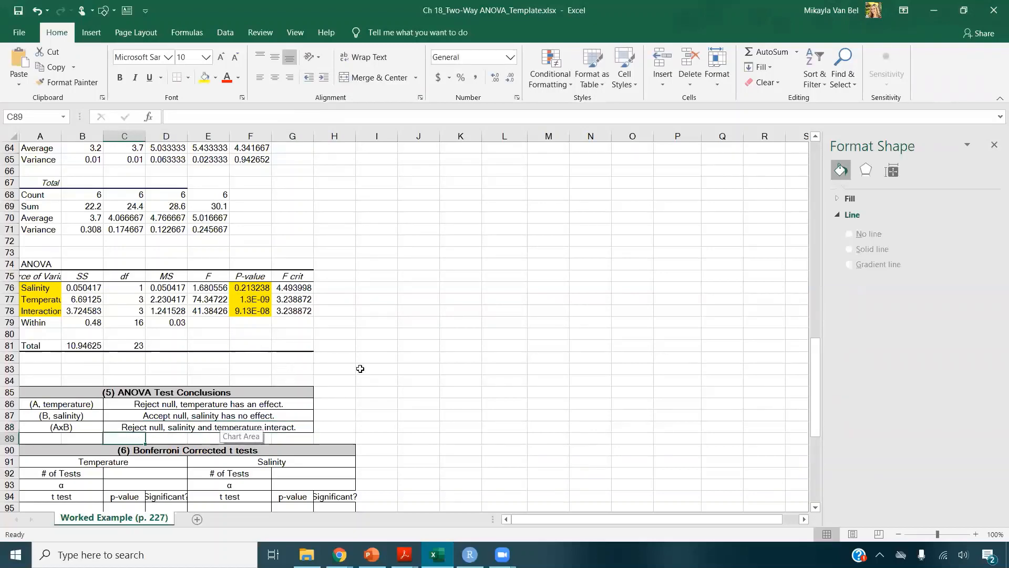
{"action": "scroll", "coordinate": [430, 310], "scroll_direction": "up", "scroll_amount": 18}
{"action": "scroll", "coordinate": [431, 310], "scroll_direction": "up", "scroll_amount": 3}
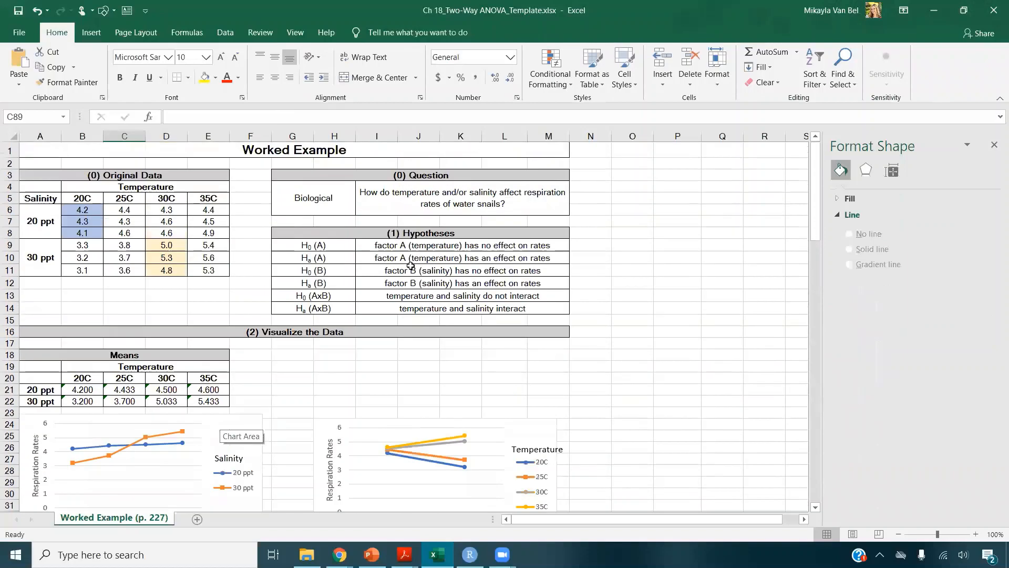
{"action": "left_click_drag", "start_coordinate": [332, 245], "coordinate": [386, 306]}
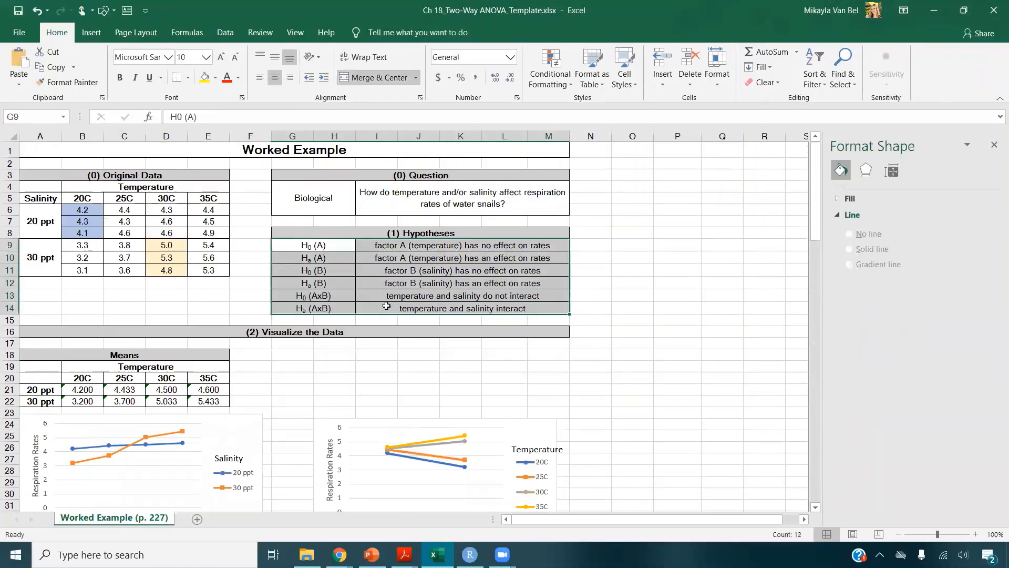
{"action": "scroll", "coordinate": [384, 306], "scroll_direction": "down", "scroll_amount": 15}
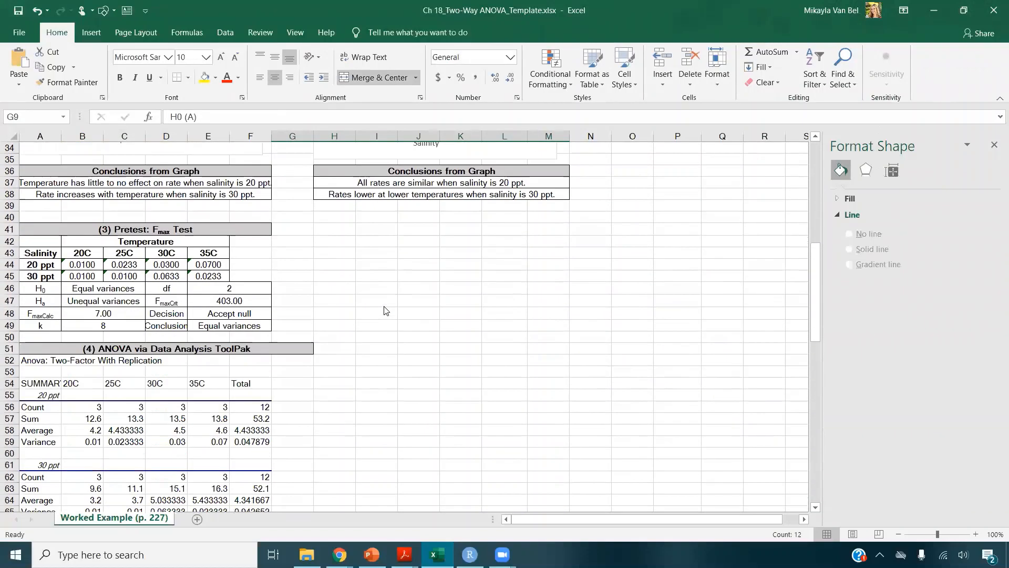
{"action": "scroll", "coordinate": [384, 311], "scroll_direction": "down", "scroll_amount": 10}
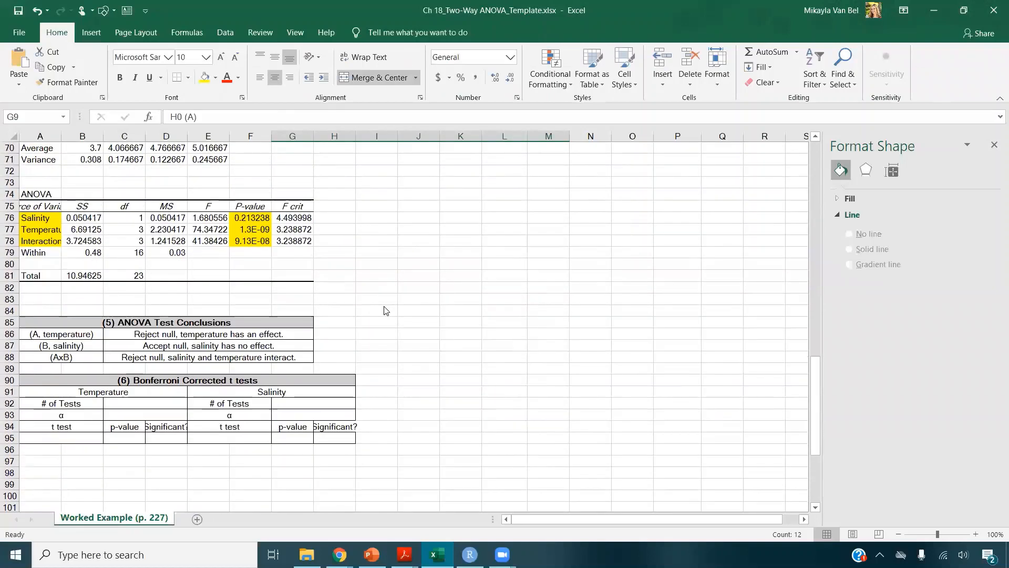
- For the salinity Bonferroni t tests, enter 1 as the number of tests in G92 and calculate α in G93 as =0.05/G92
{"action": "scroll", "coordinate": [384, 310], "scroll_direction": "down", "scroll_amount": 1}
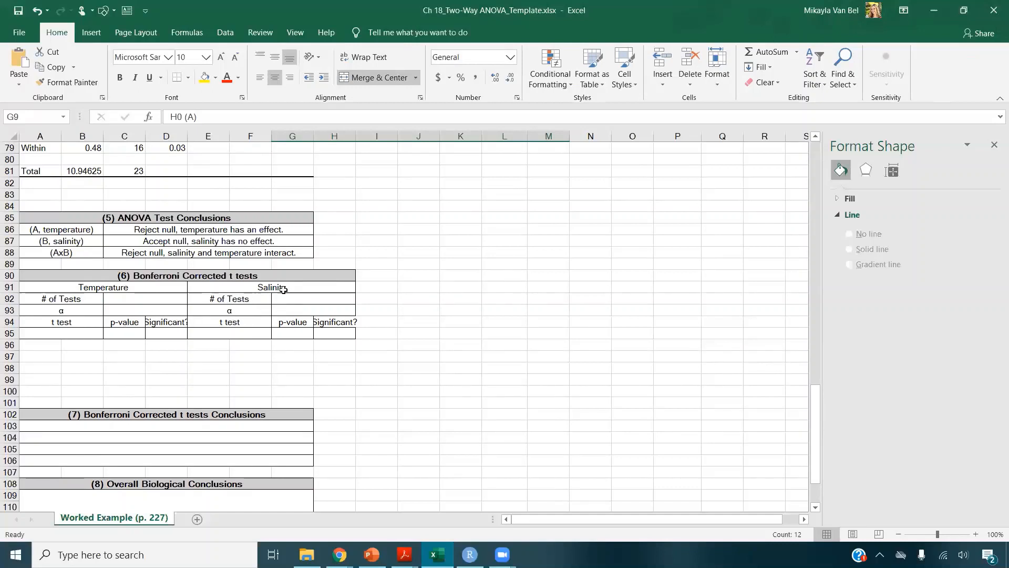
{"action": "left_click", "coordinate": [324, 298]}
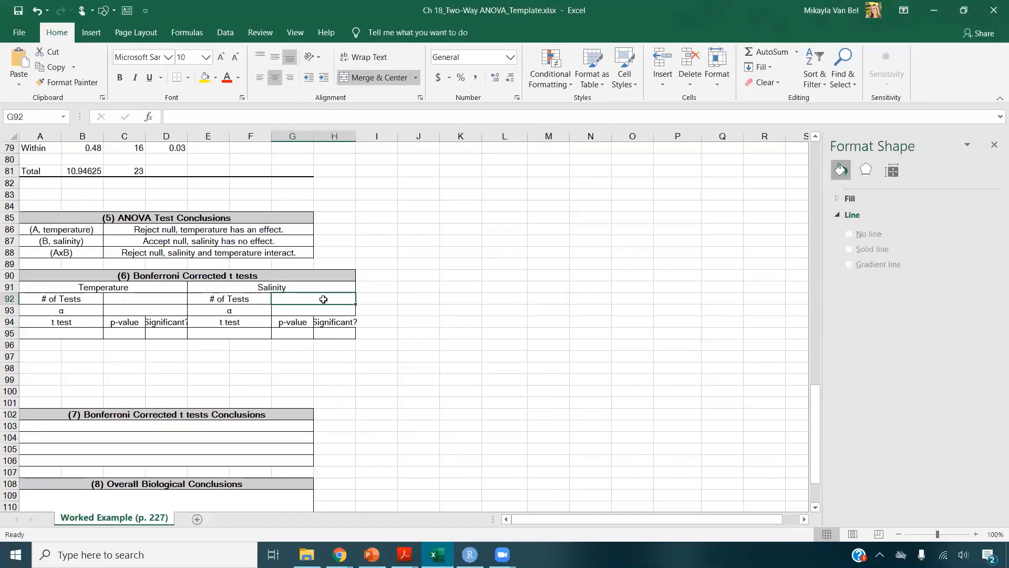
{"action": "type", "text": "1"}
{"action": "key", "text": "Return"}
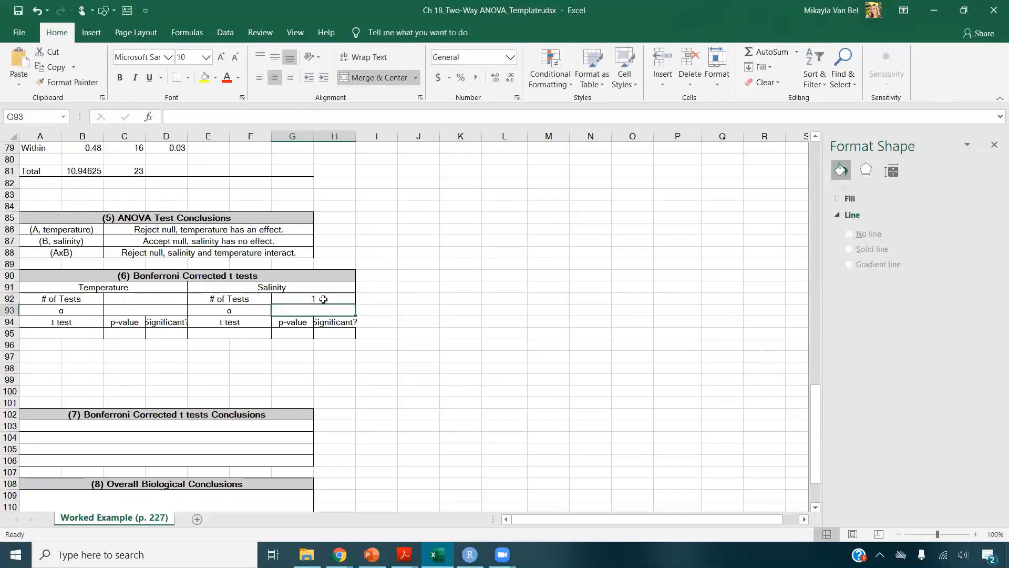
{"action": "type", "text": "=0.05"}
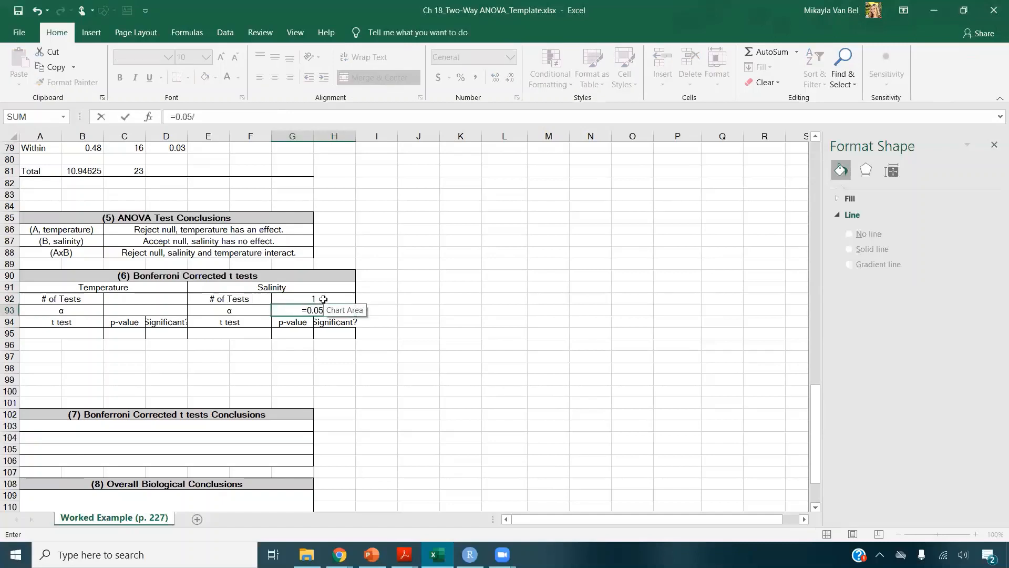
{"action": "type", "text": "/"}
{"action": "left_click", "coordinate": [323, 298]}
{"action": "key", "text": "Return"}
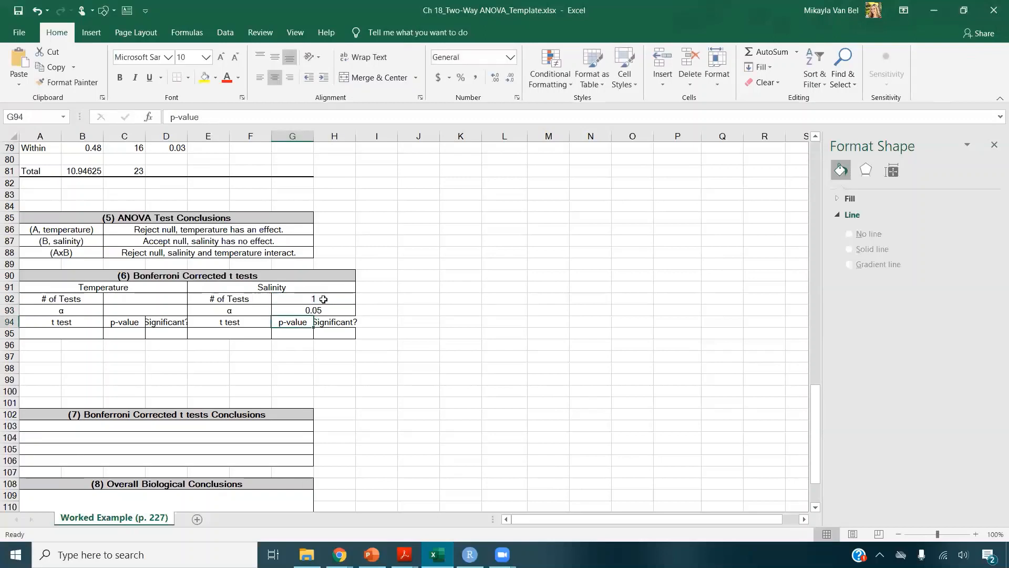
- Label the salinity t test in E95 as "20 ppt vs 30 ppt"
{"action": "left_click", "coordinate": [243, 335]}
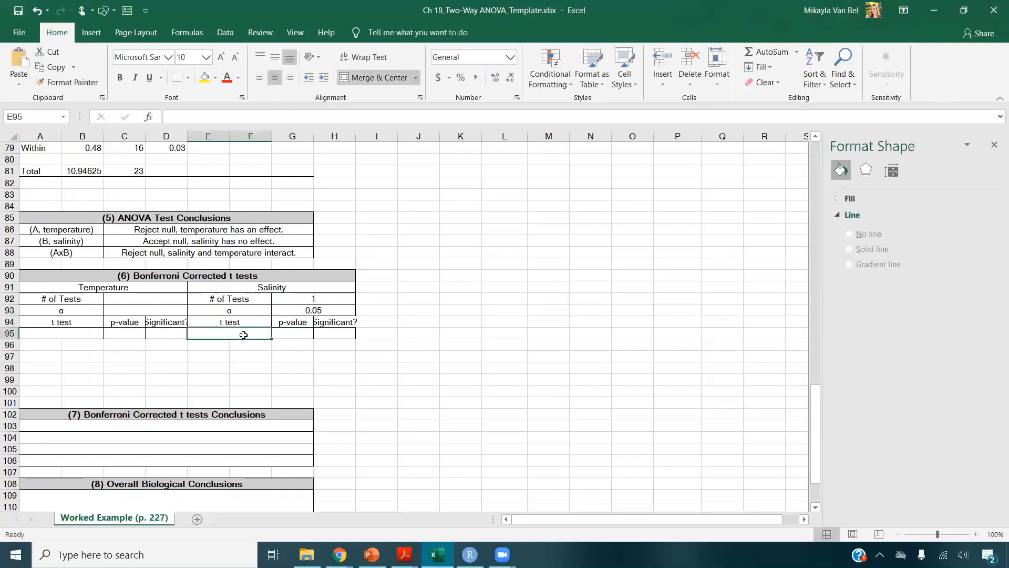
{"action": "type", "text": "20"}
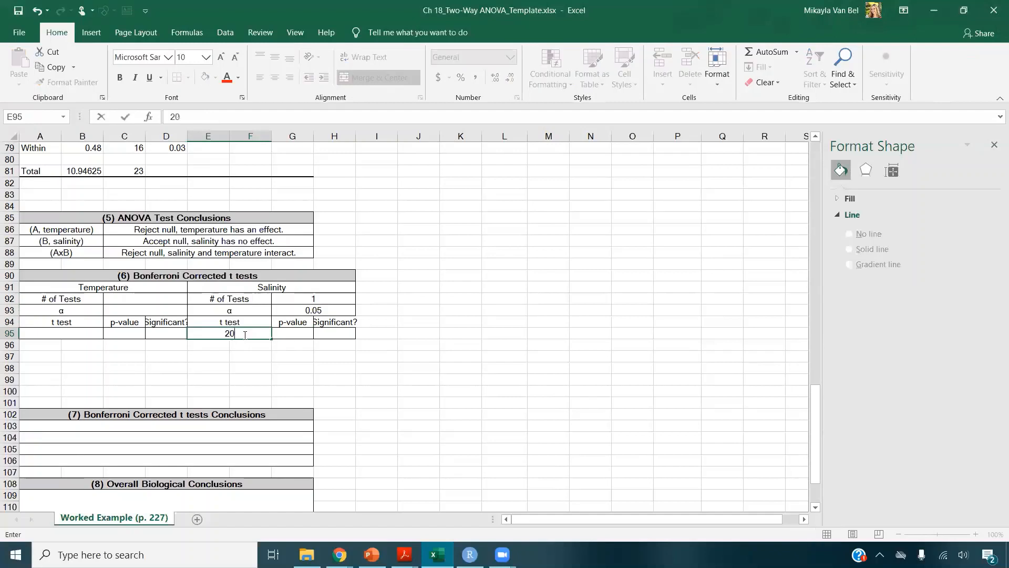
{"action": "type", "text": " ppt vs 30 ppt"}
{"action": "key", "text": "Tab"}
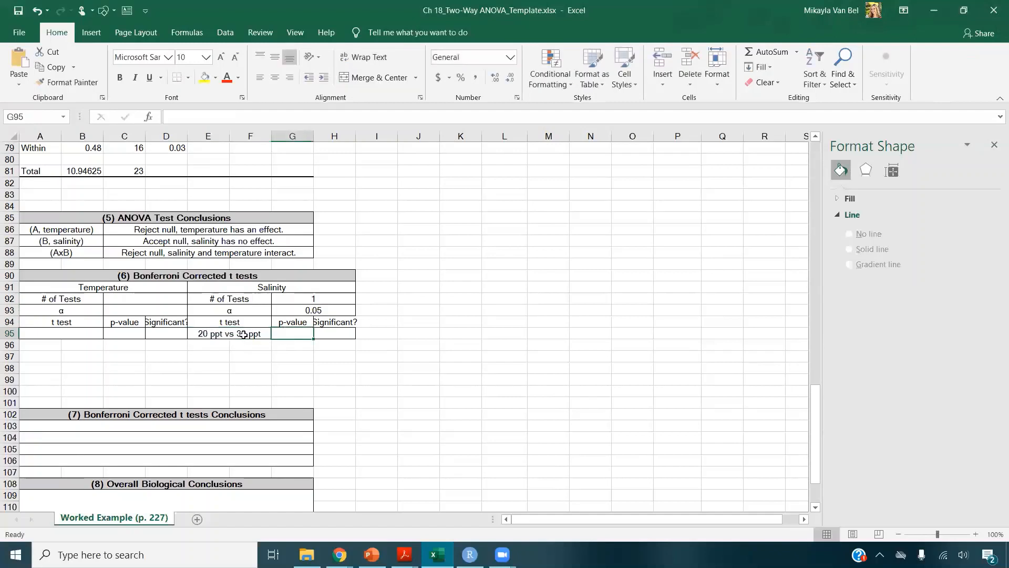
- Start a T.TEST formula in G95 for the salinity p-value, with the 20 ppt data B6:E8 and 30 ppt data B9:E11 as arrays
{"action": "type", "text": "="}
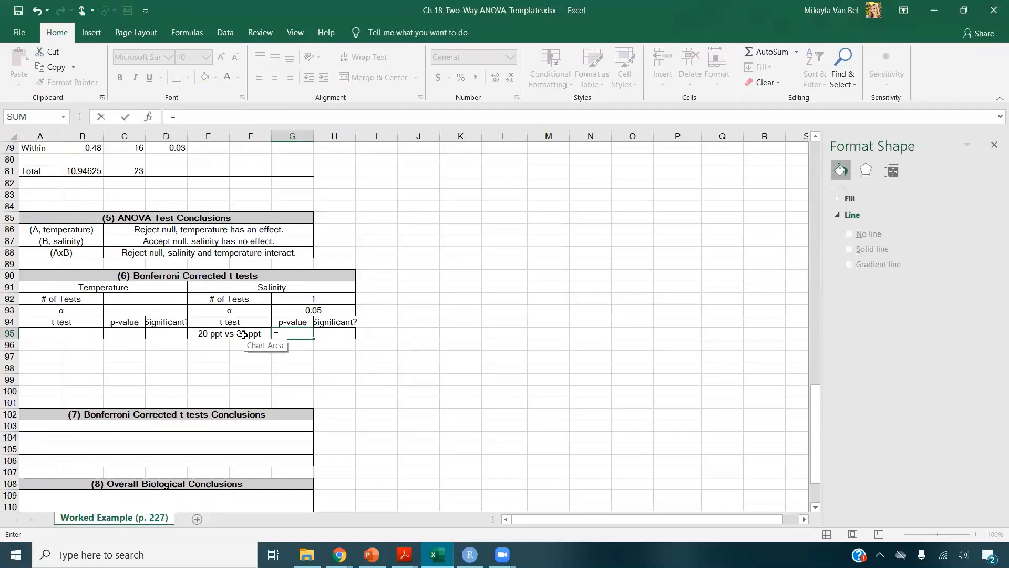
{"action": "type", "text": "t.t"}
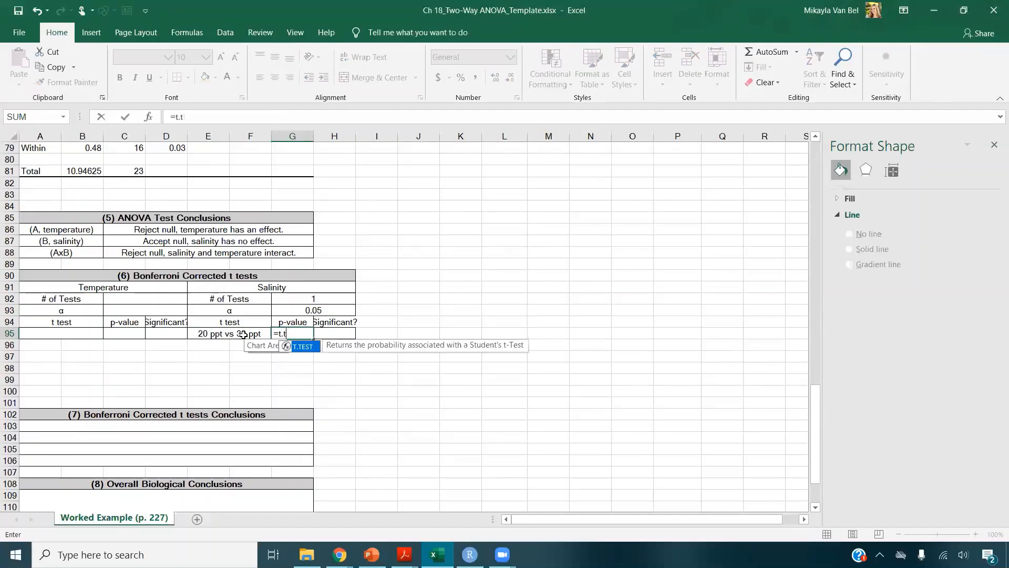
{"action": "type", "text": "est"}
{"action": "key", "text": "Tab"}
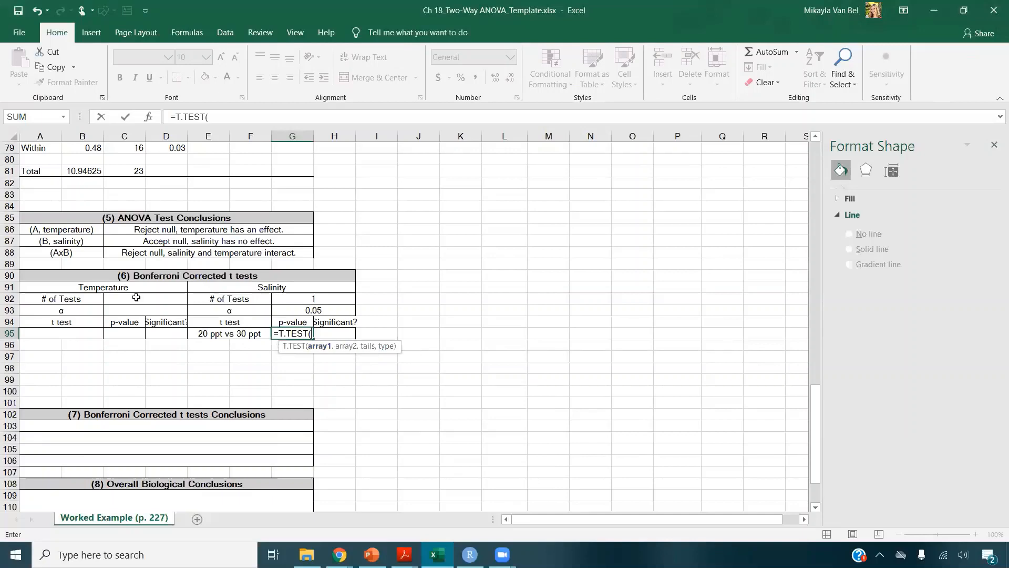
{"action": "scroll", "coordinate": [136, 298], "scroll_direction": "up", "scroll_amount": 20}
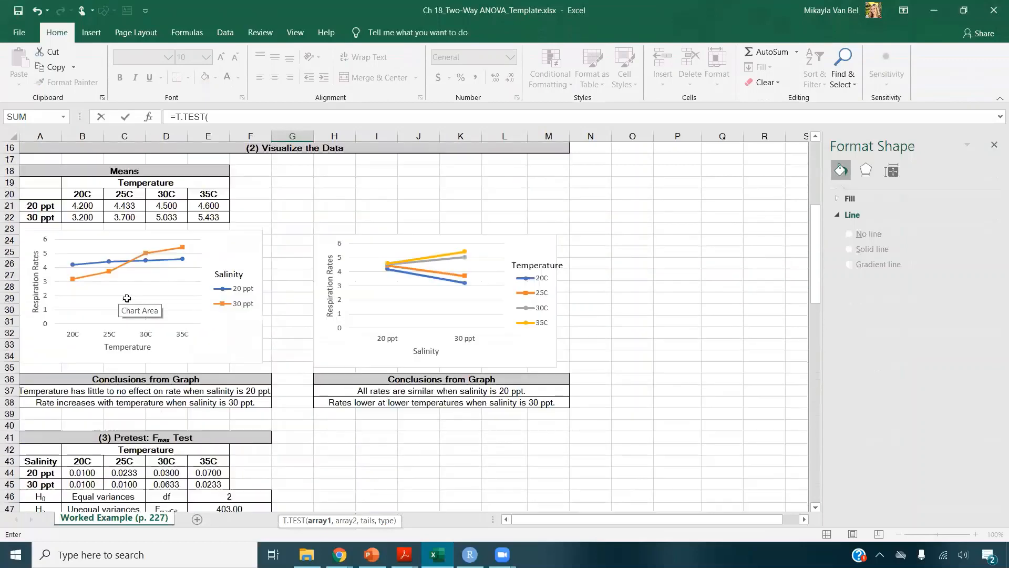
{"action": "scroll", "coordinate": [127, 298], "scroll_direction": "up", "scroll_amount": 5}
{"action": "left_click_drag", "start_coordinate": [86, 209], "coordinate": [220, 233]}
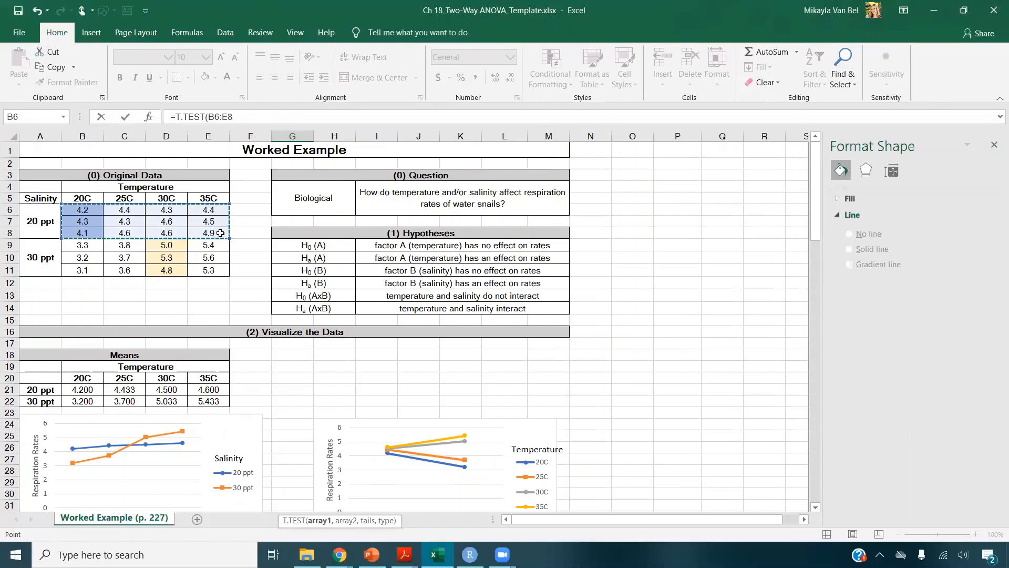
{"action": "type", "text": ","}
{"action": "left_click", "coordinate": [74, 246]}
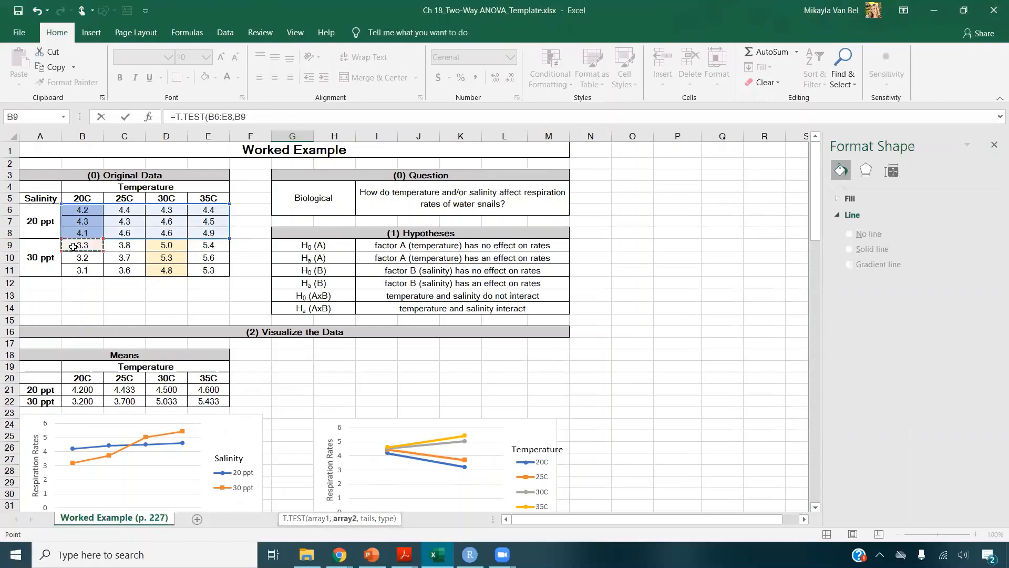
{"action": "left_click_drag", "start_coordinate": [74, 246], "coordinate": [207, 269]}
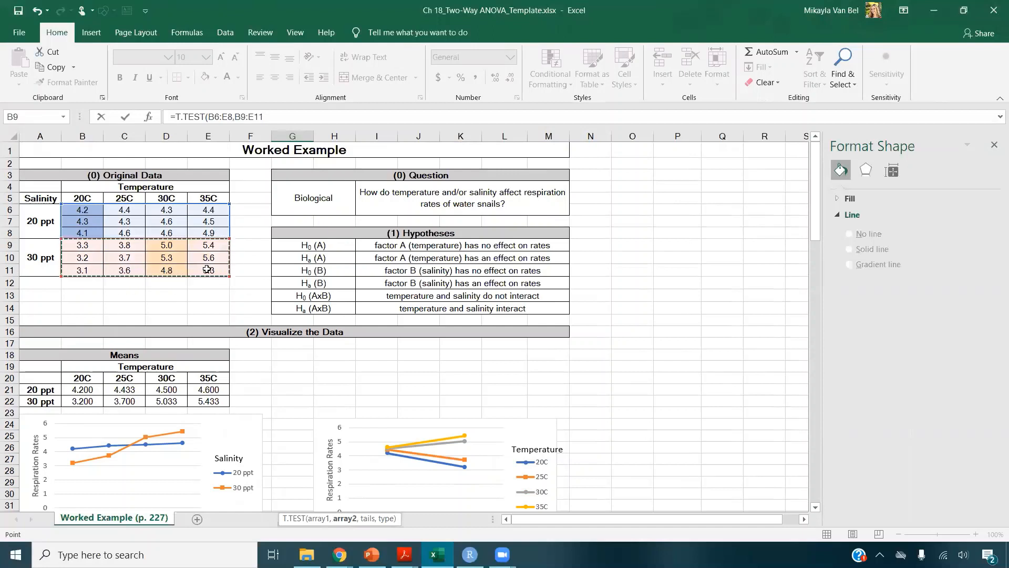
{"action": "type", "text": ","}
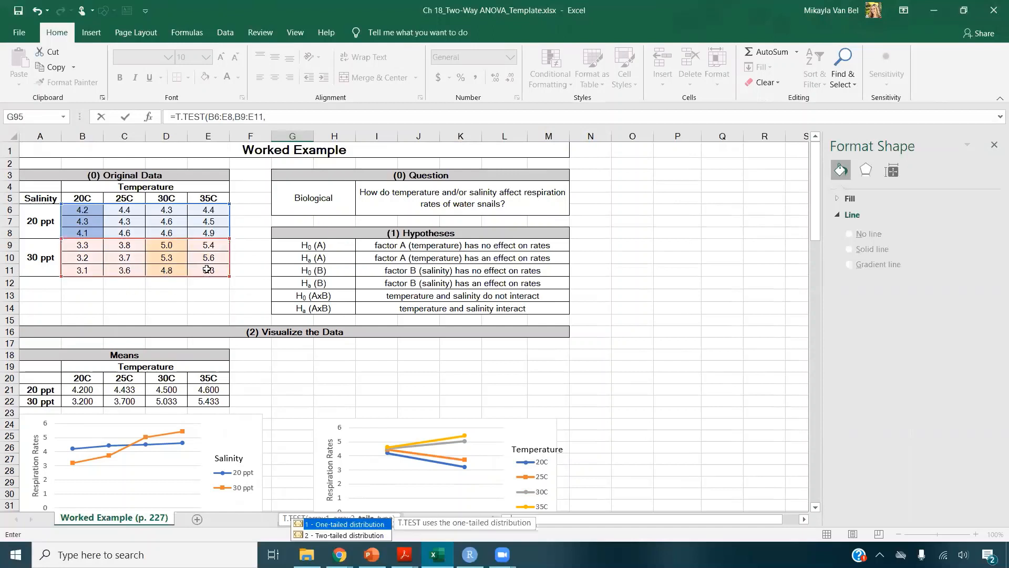
- Complete the salinity T.TEST formula with a two-tailed distribution (2) and two-sample equal variance (2)
{"action": "left_click", "coordinate": [351, 535]}
{"action": "scroll", "coordinate": [348, 426], "scroll_direction": "down", "scroll_amount": 1}
{"action": "scroll", "coordinate": [348, 424], "scroll_direction": "down", "scroll_amount": 19}
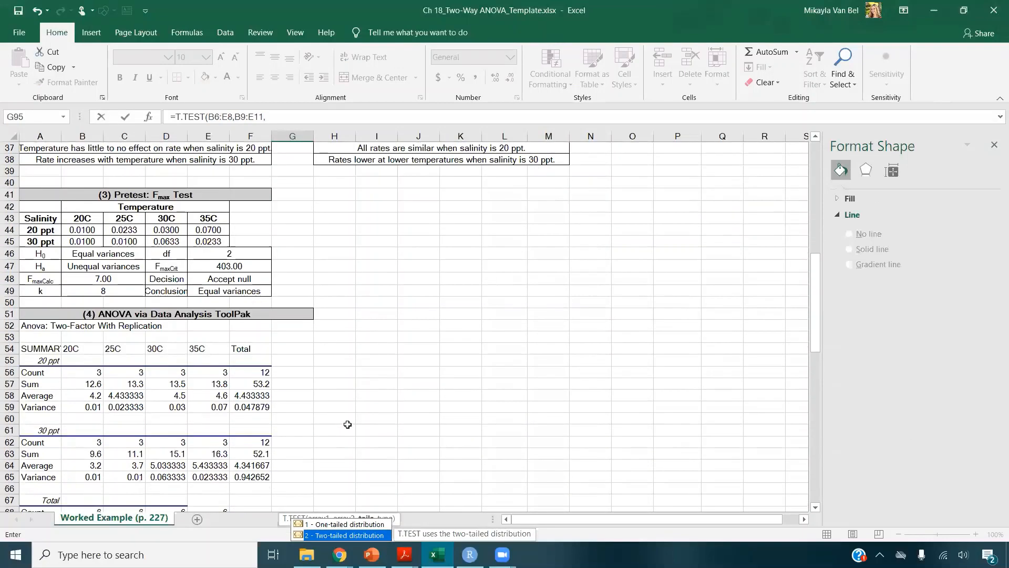
{"action": "scroll", "coordinate": [347, 421], "scroll_direction": "down", "scroll_amount": 4}
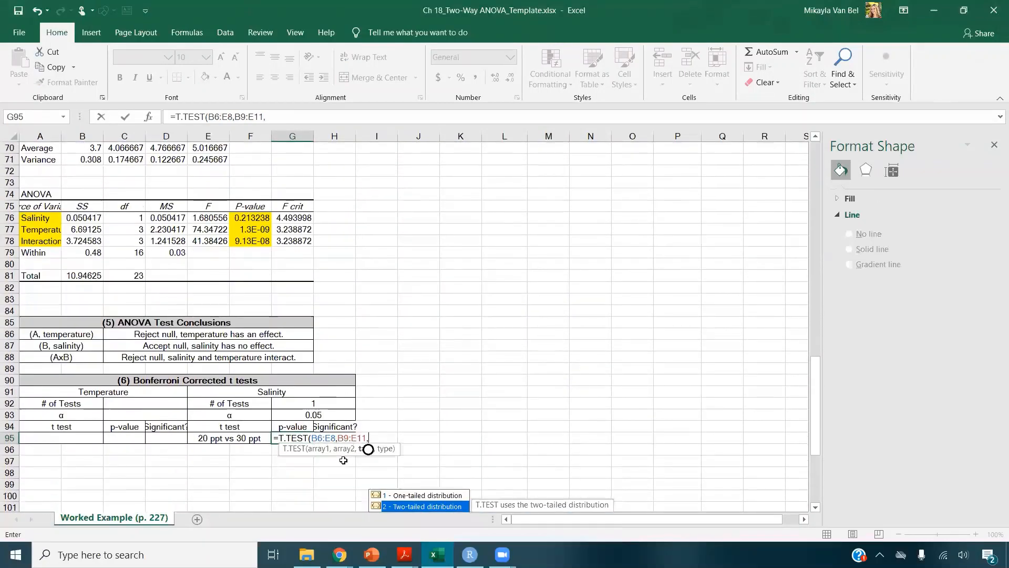
{"action": "double_click", "coordinate": [406, 506]}
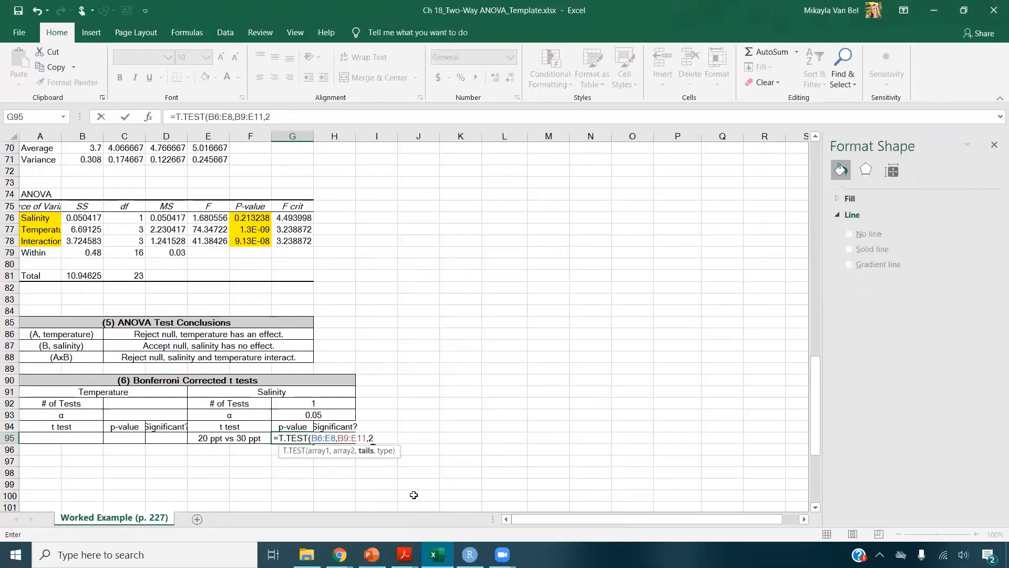
{"action": "type", "text": ","}
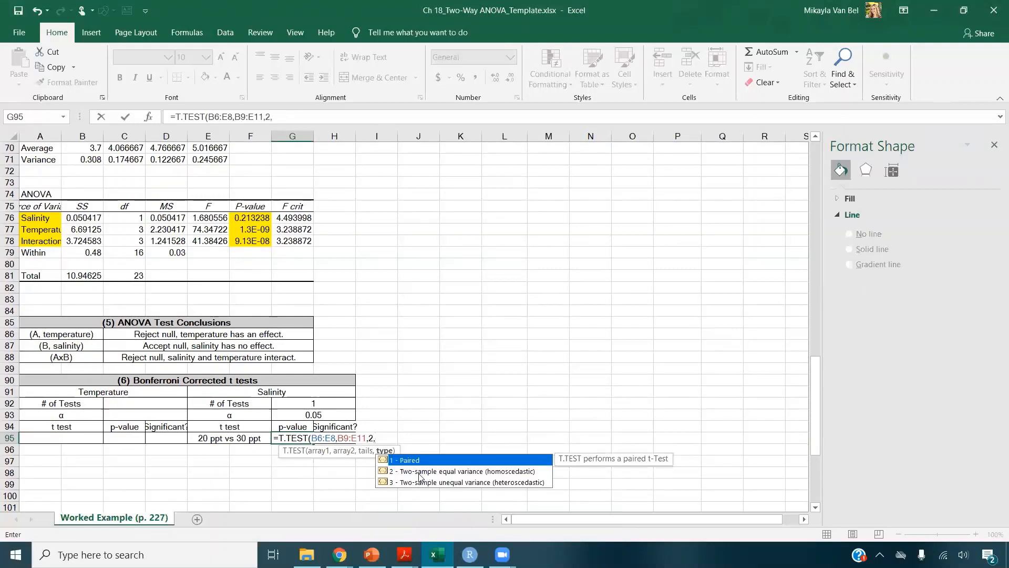
{"action": "double_click", "coordinate": [418, 472]}
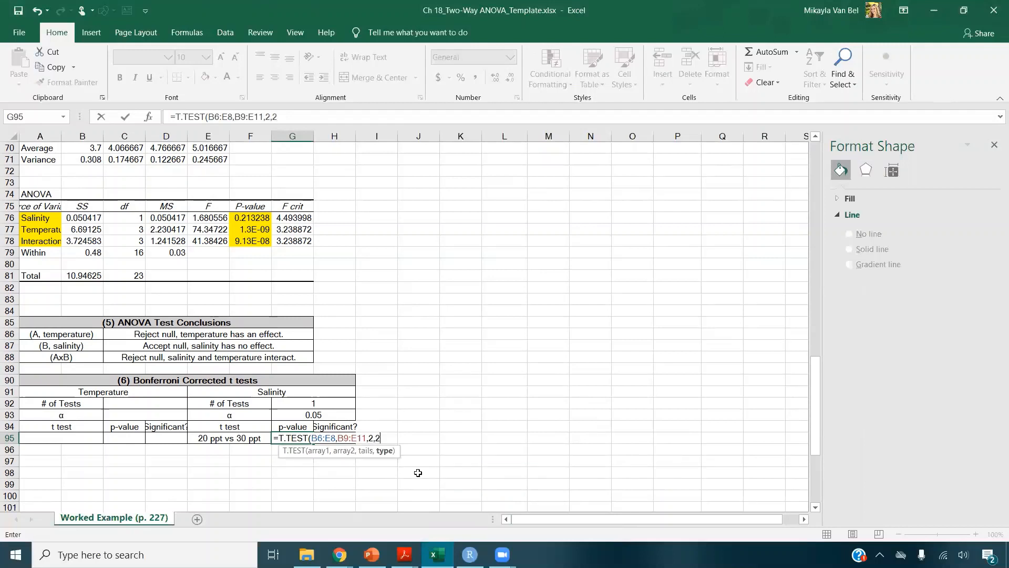
{"action": "type", "text": ")"}
{"action": "key", "text": "ctrl+Return"}
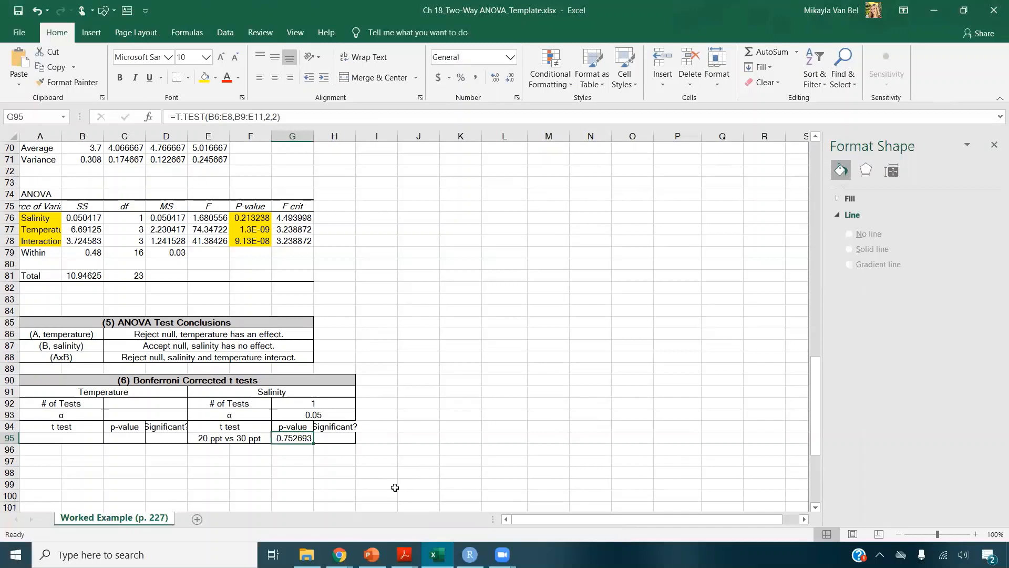
{"action": "left_click", "coordinate": [350, 438]}
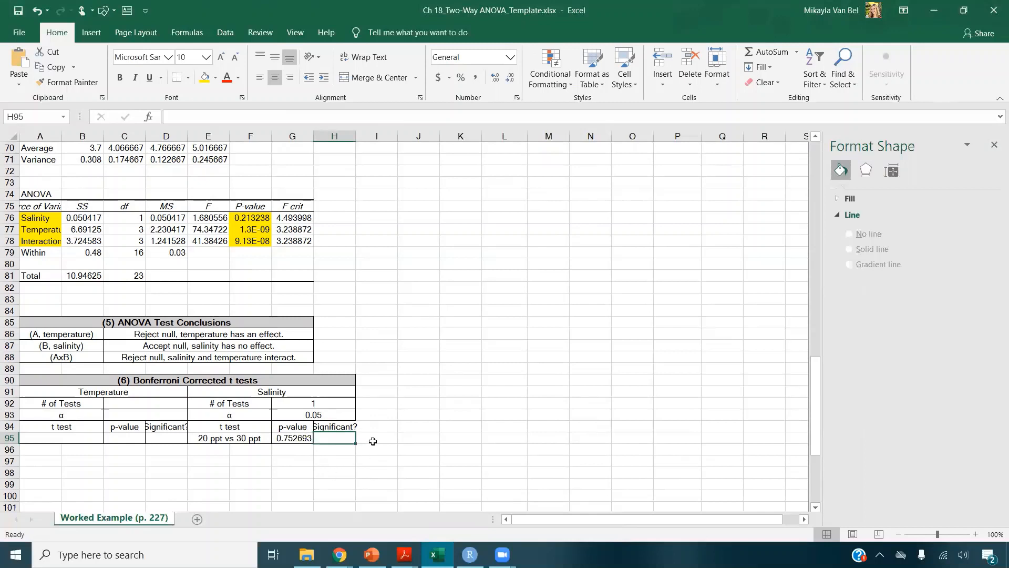
- For the temperature Bonferroni t tests, enter 6 as the number of tests in C92 and calculate α in C93 as =0.05/C92
{"action": "scroll", "coordinate": [393, 419], "scroll_direction": "down", "scroll_amount": 2}
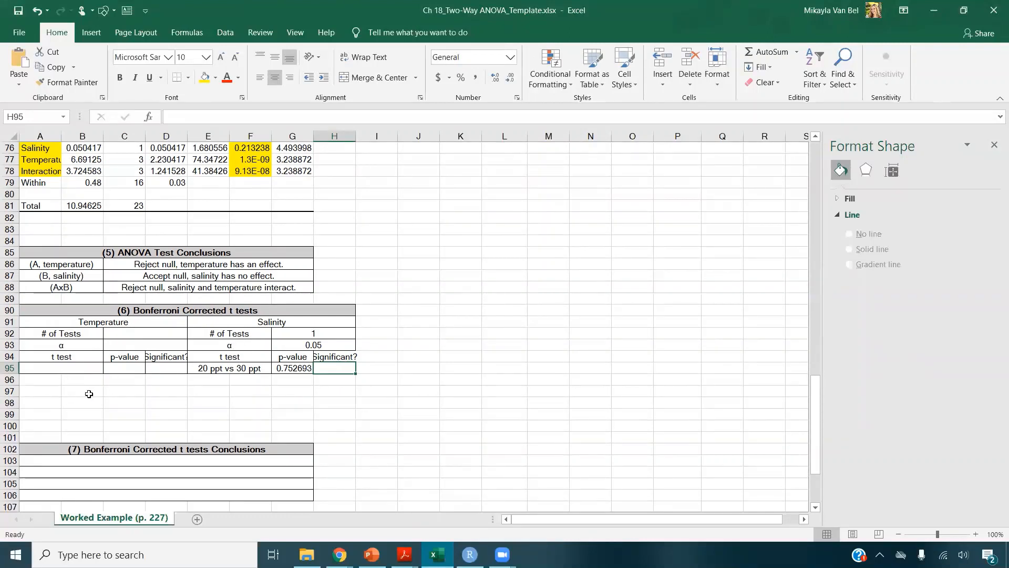
{"action": "left_click", "coordinate": [132, 334]}
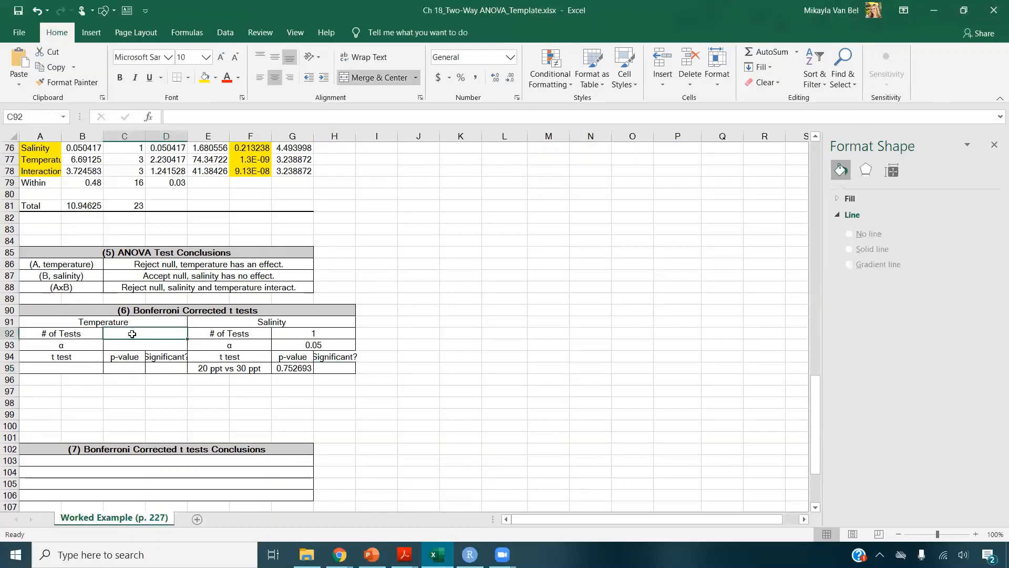
{"action": "type", "text": "6"}
{"action": "key", "text": "Return"}
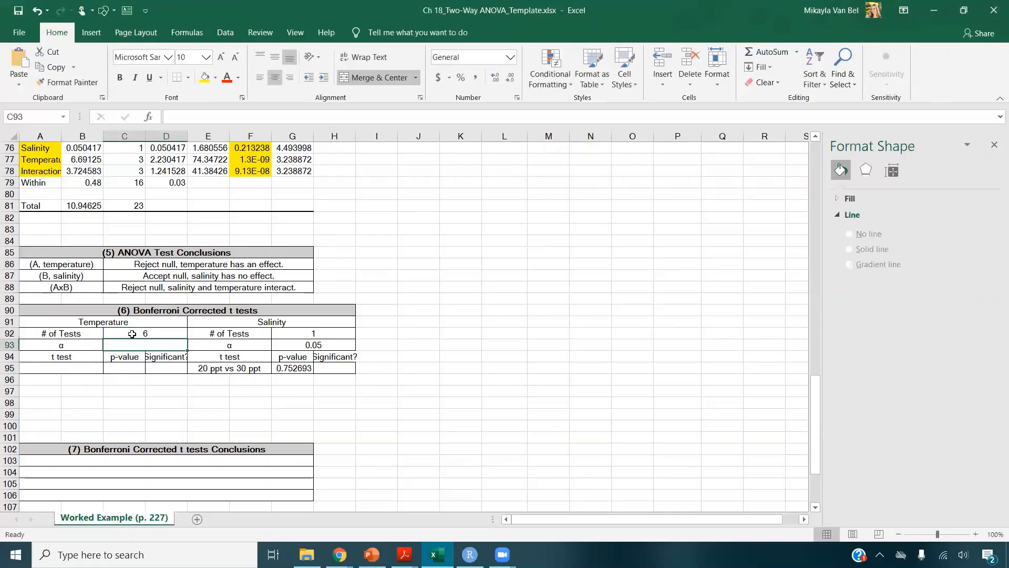
{"action": "type", "text": "=0.05"}
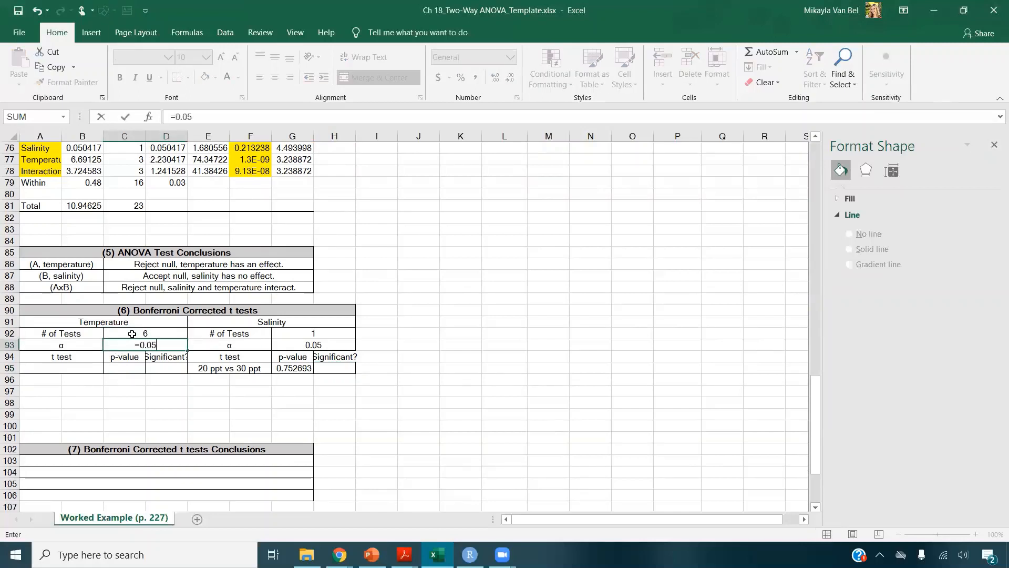
{"action": "type", "text": "/"}
{"action": "left_click", "coordinate": [132, 333]}
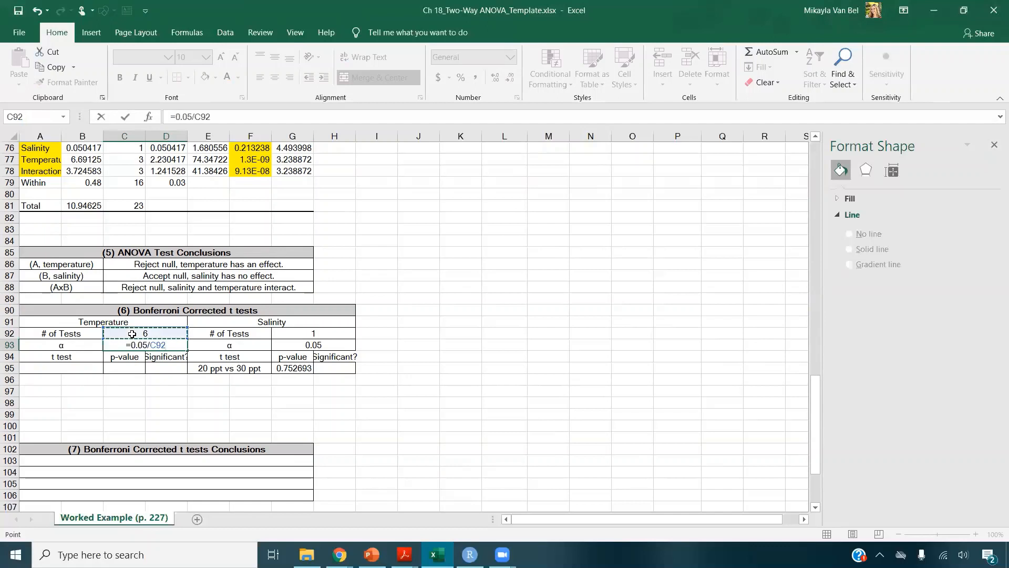
{"action": "key", "text": "Return"}
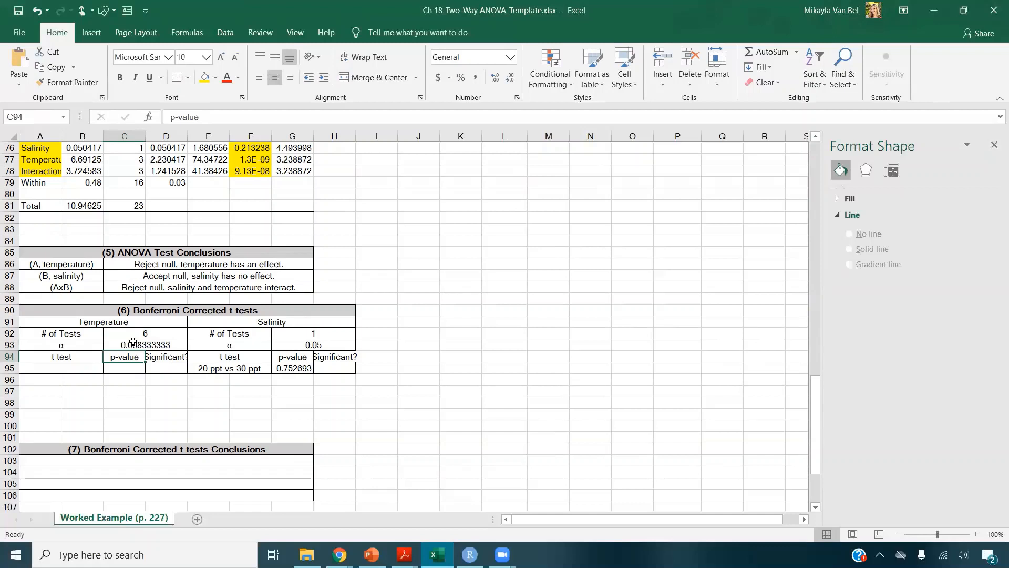
- Copy the blank bordered temperature t test row A95:D95 into rows 96 to 100 to make room for six tests
{"action": "left_click", "coordinate": [53, 371]}
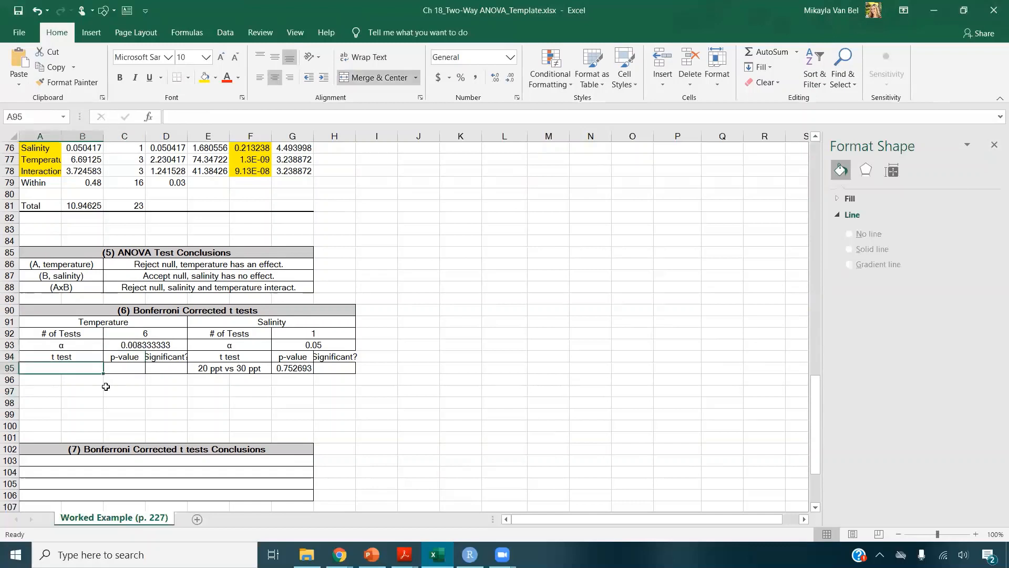
{"action": "left_click", "coordinate": [170, 368], "text": "shift"}
{"action": "key", "text": "ctrl+c"}
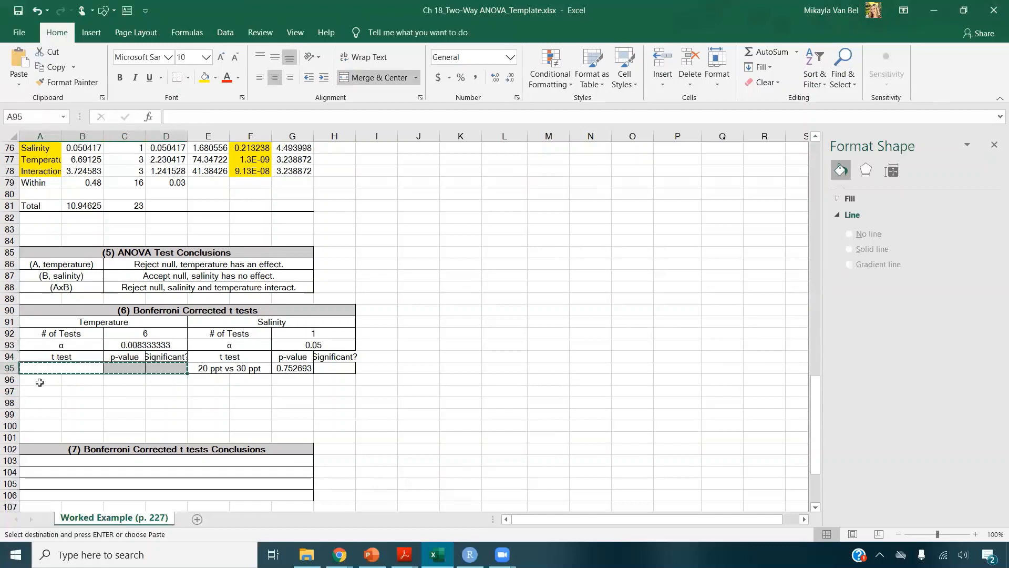
{"action": "left_click", "coordinate": [40, 381]}
{"action": "left_click_drag", "start_coordinate": [42, 388], "coordinate": [176, 426]}
{"action": "key", "text": "ctrl+v"}
{"action": "left_click", "coordinate": [94, 368]}
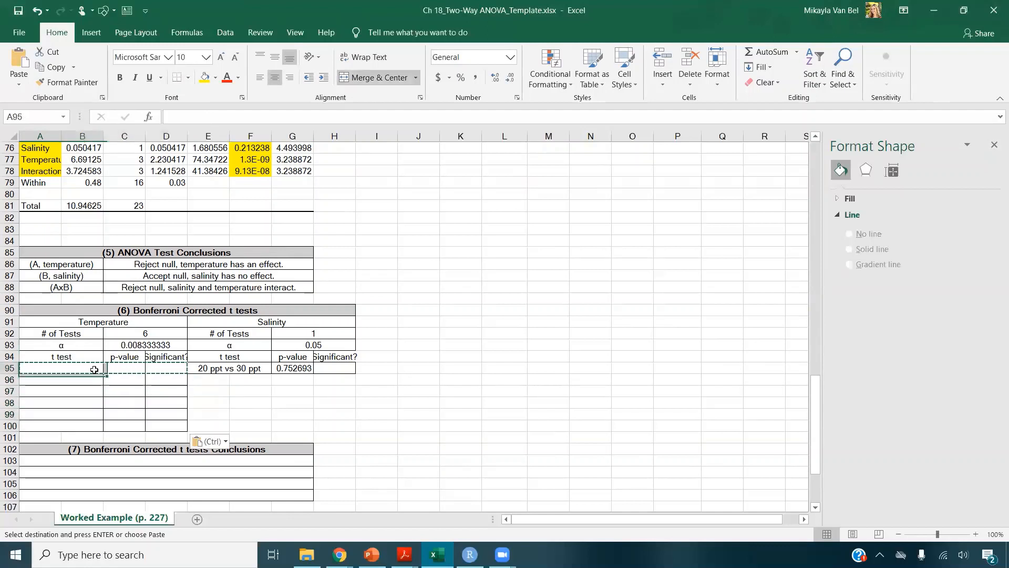
{"action": "key", "text": "Escape"}
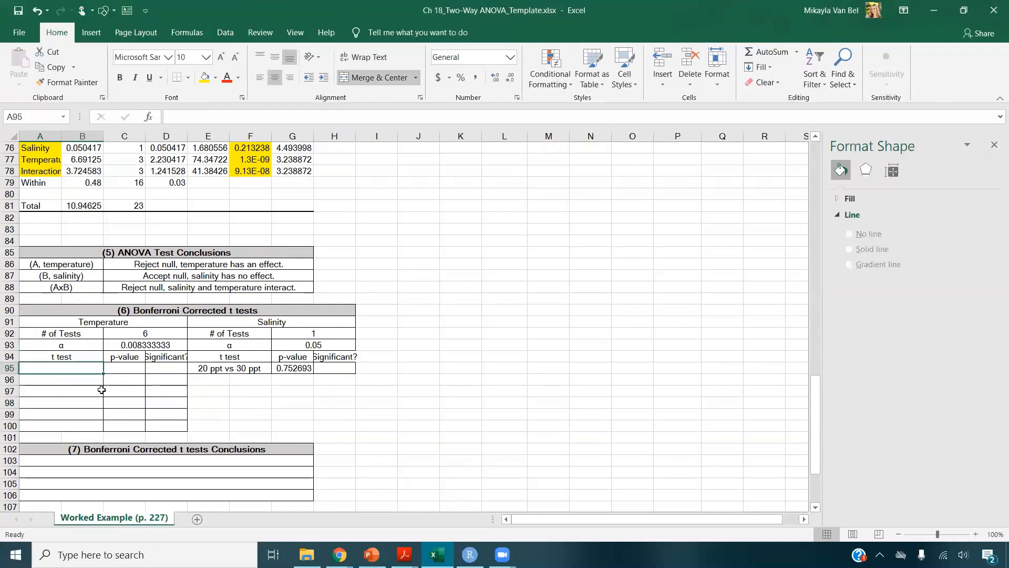
- Label the first three temperature t tests in A95:A97 as "20C vs 25C", "20C vs 30C" and "20C vs 35C"
{"action": "type", "text": "20C"}
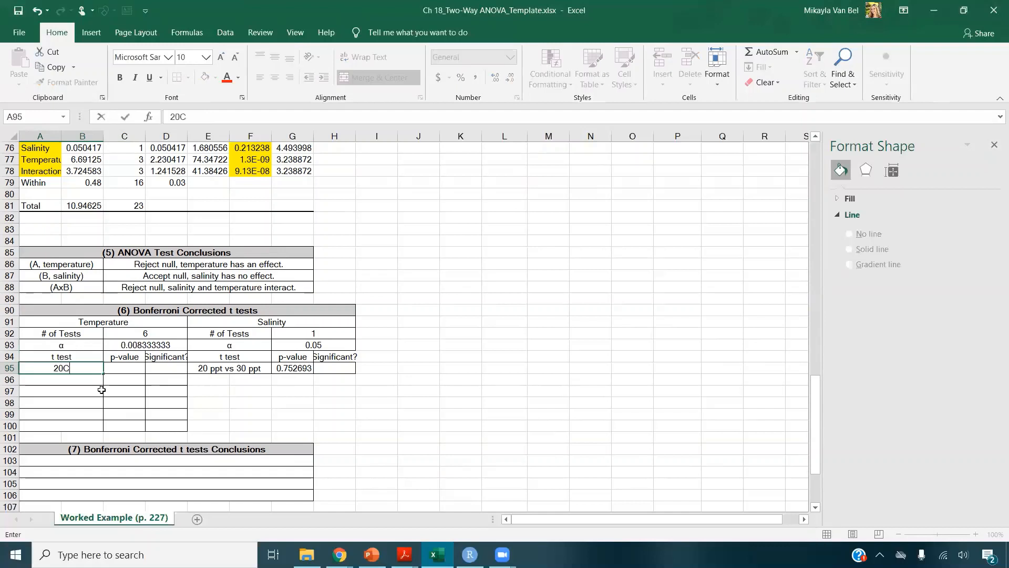
{"action": "type", "text": " vs 25C"}
{"action": "key", "text": "Return"}
{"action": "type", "text": "20"}
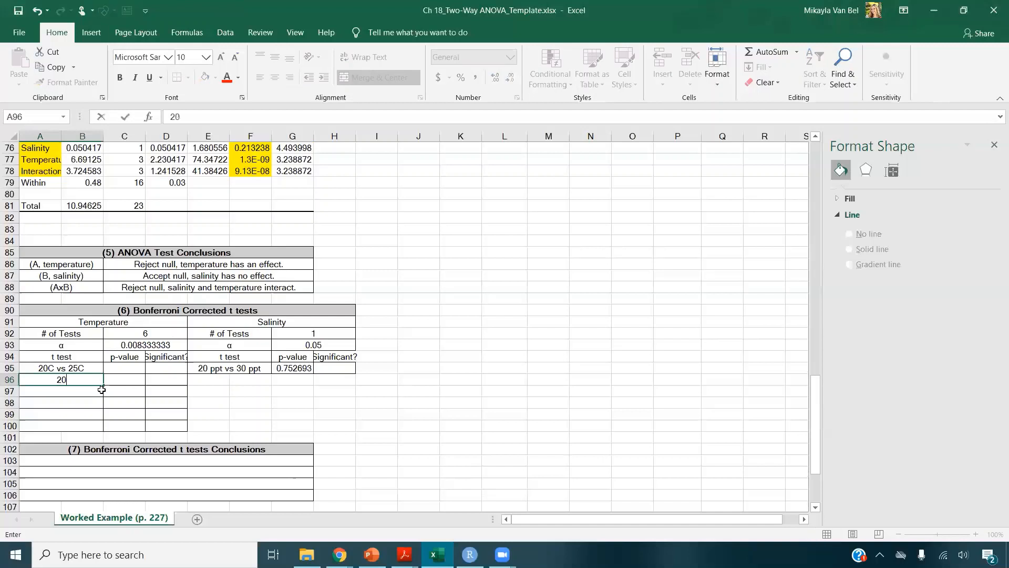
{"action": "type", "text": "C vs 30C"}
{"action": "key", "text": "Return"}
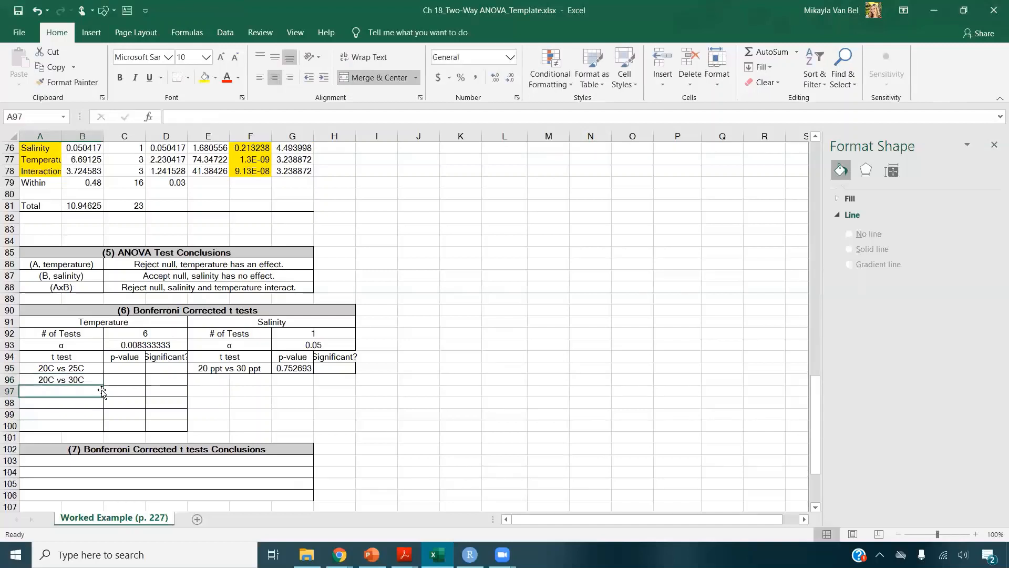
{"action": "type", "text": "20C vs 35C"}
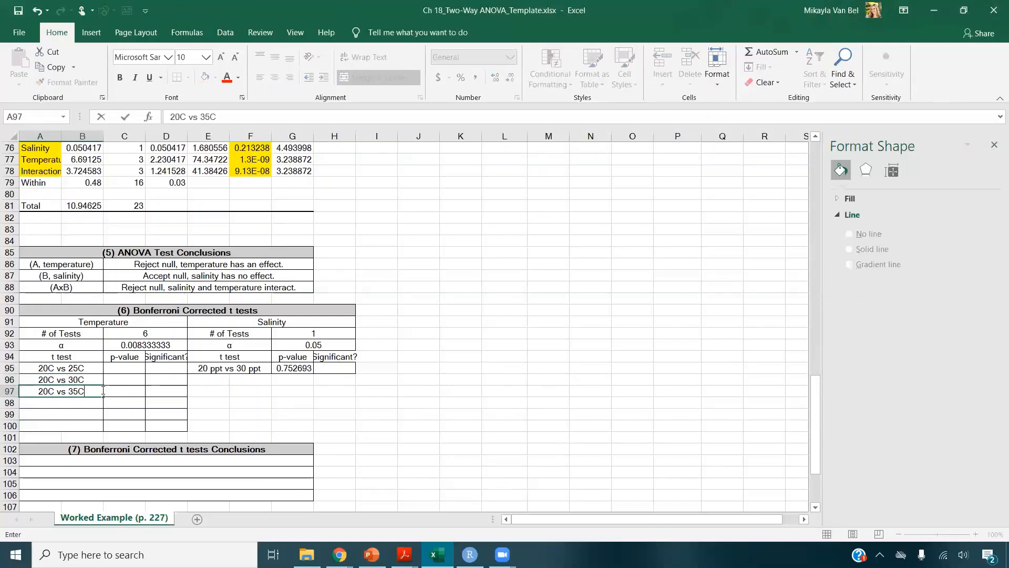
{"action": "key", "text": "Return"}
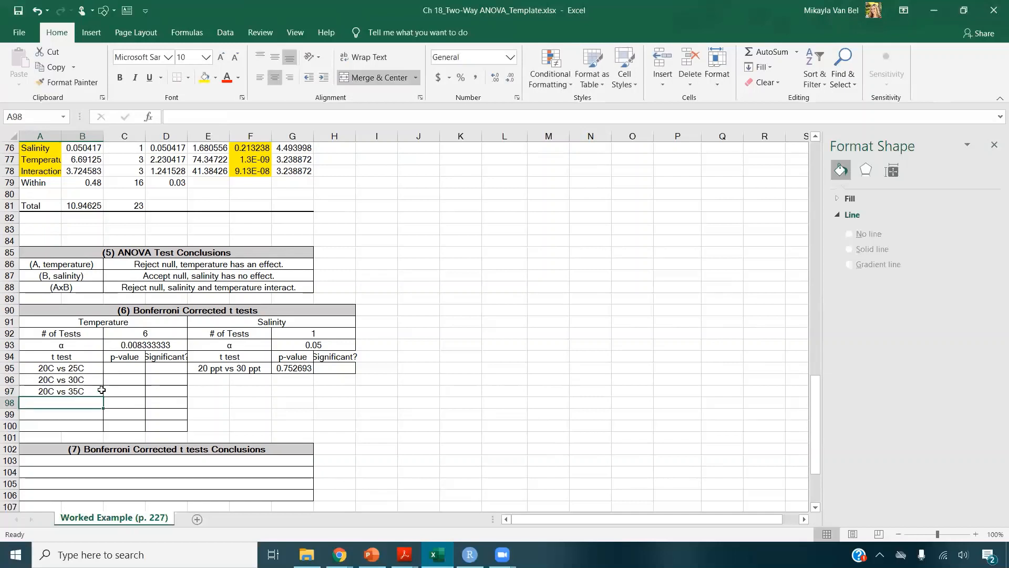
- Label the remaining temperature t tests in A98:A100 as "25C vs 30C", "25C vs 35C" and "30C vs 35C"
{"action": "type", "text": "25C vs 30C"}
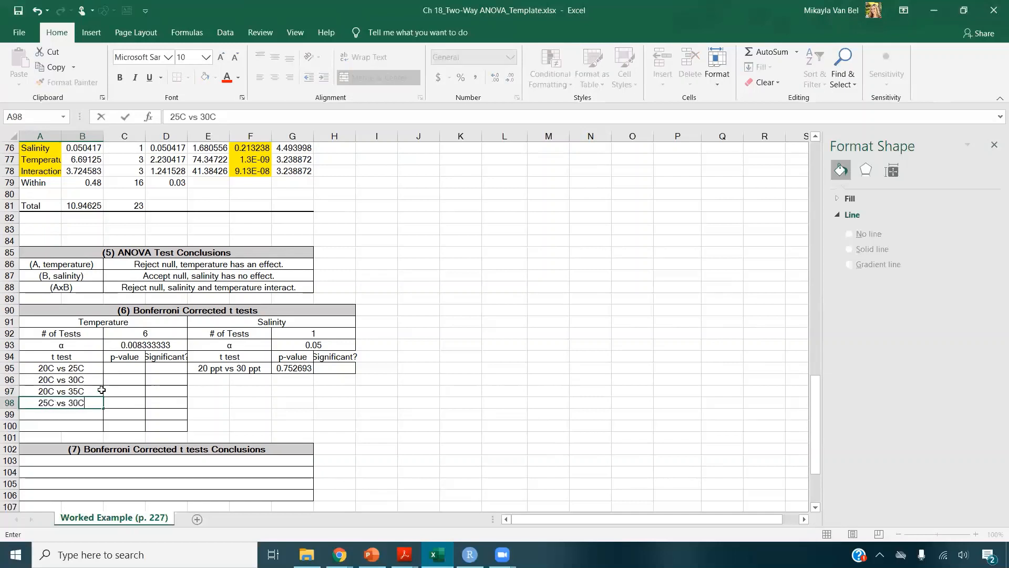
{"action": "key", "text": "Return"}
{"action": "type", "text": "25"}
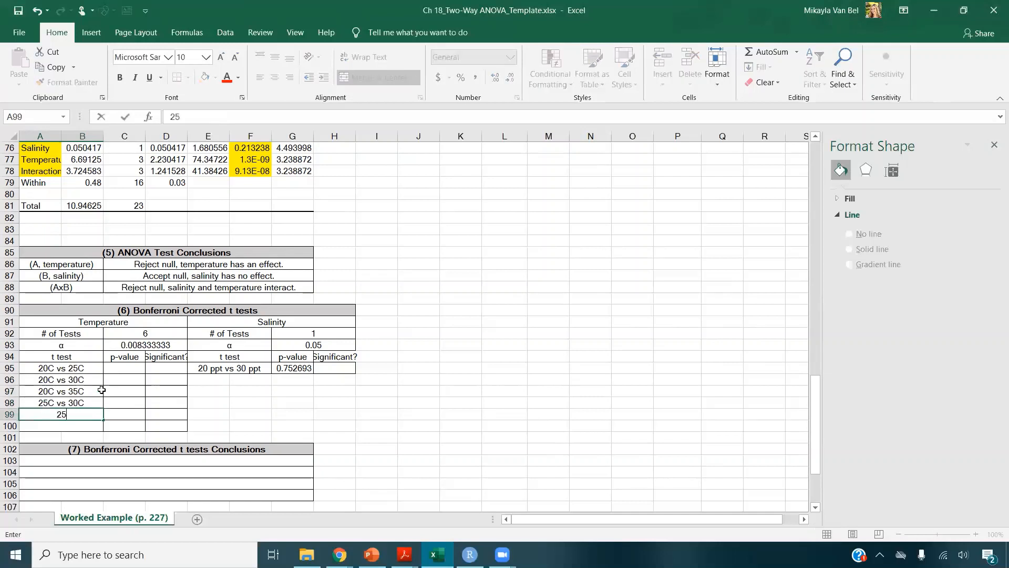
{"action": "type", "text": "C vs 35C"}
{"action": "key", "text": "Return"}
{"action": "type", "text": "30C vs 35C"}
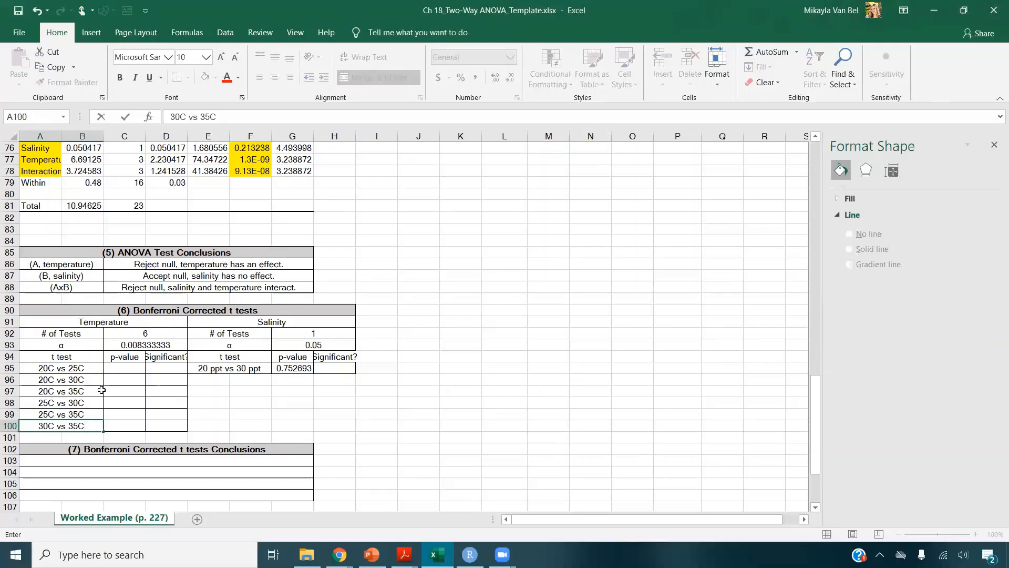
{"action": "key", "text": "ctrl+Return"}
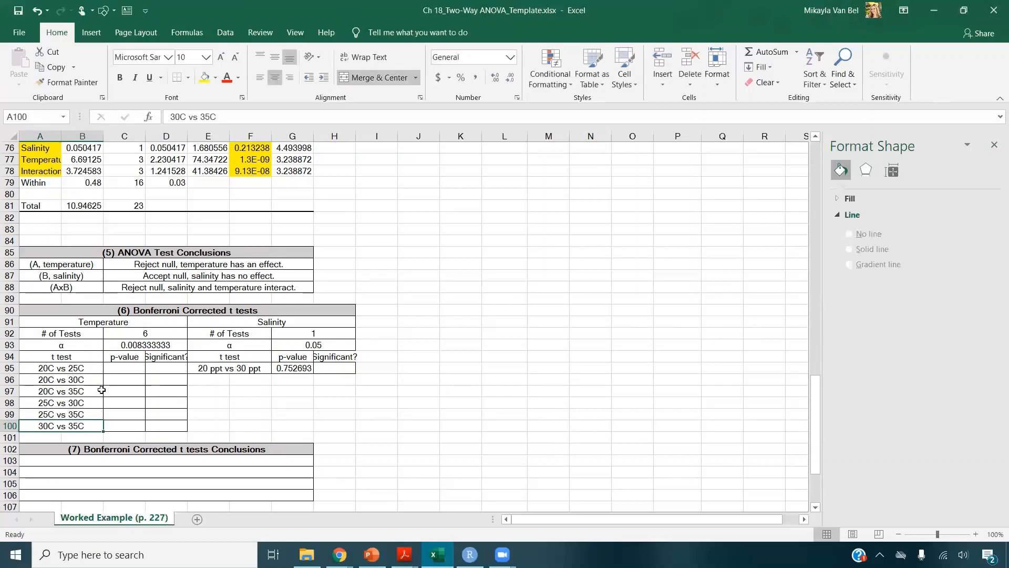
- Start a T.TEST formula in C95 for 20C vs 25C, with B6:B11 and C6:C11 as the arrays
{"action": "left_click", "coordinate": [120, 369]}
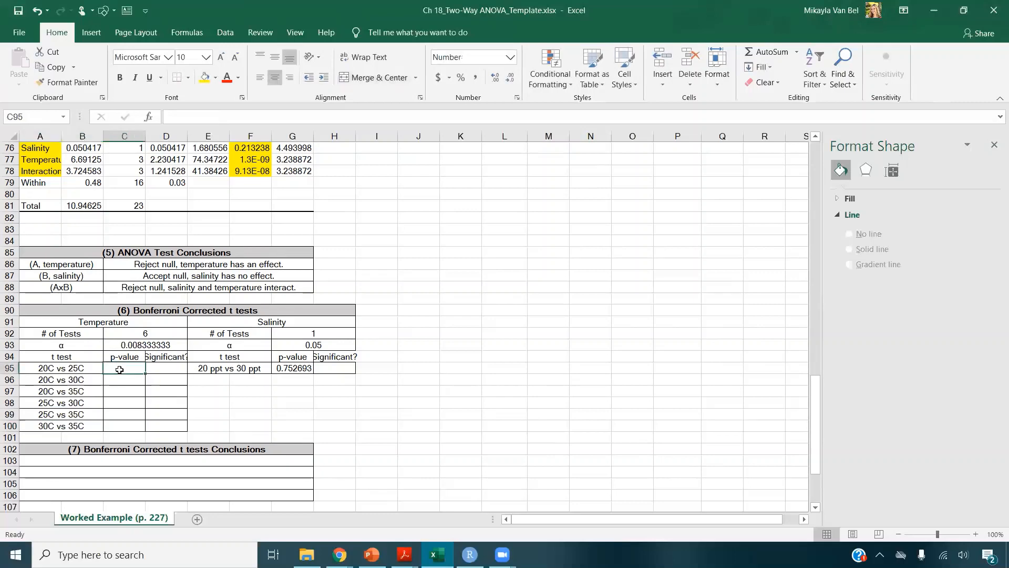
{"action": "type", "text": "=t.tes"}
{"action": "key", "text": "Tab"}
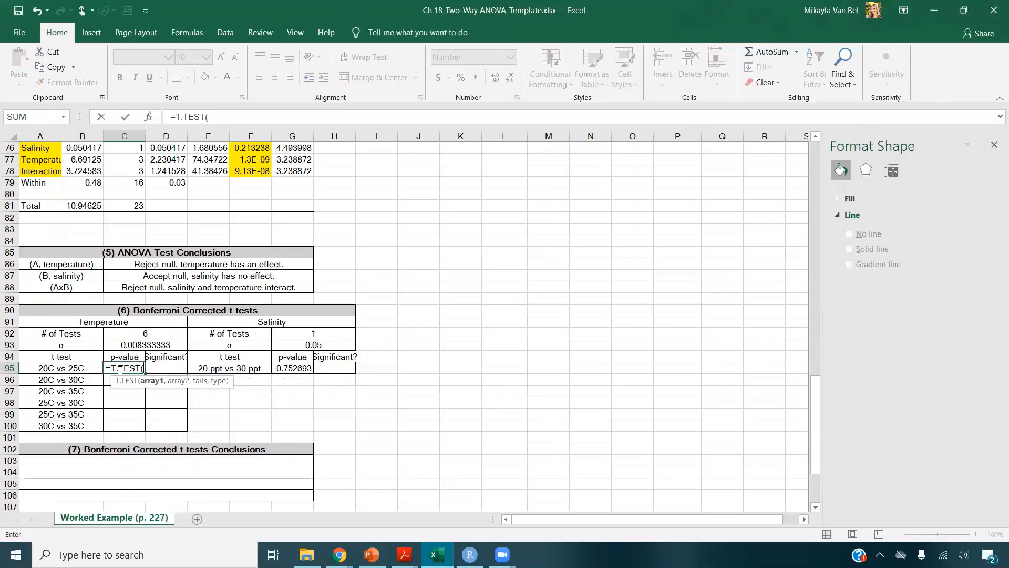
{"action": "scroll", "coordinate": [119, 369], "scroll_direction": "up", "scroll_amount": 20}
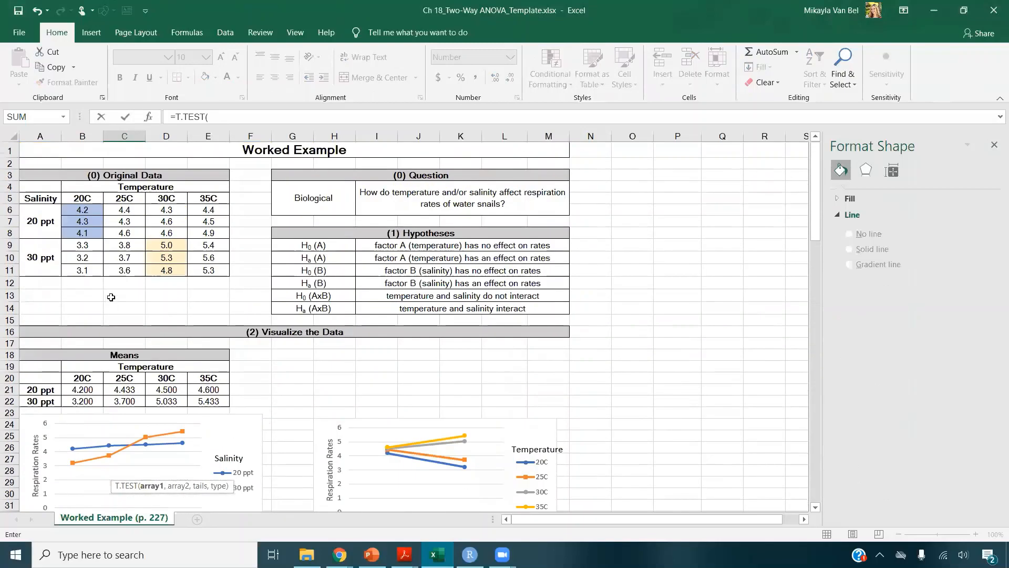
{"action": "left_click_drag", "start_coordinate": [93, 211], "coordinate": [92, 272]}
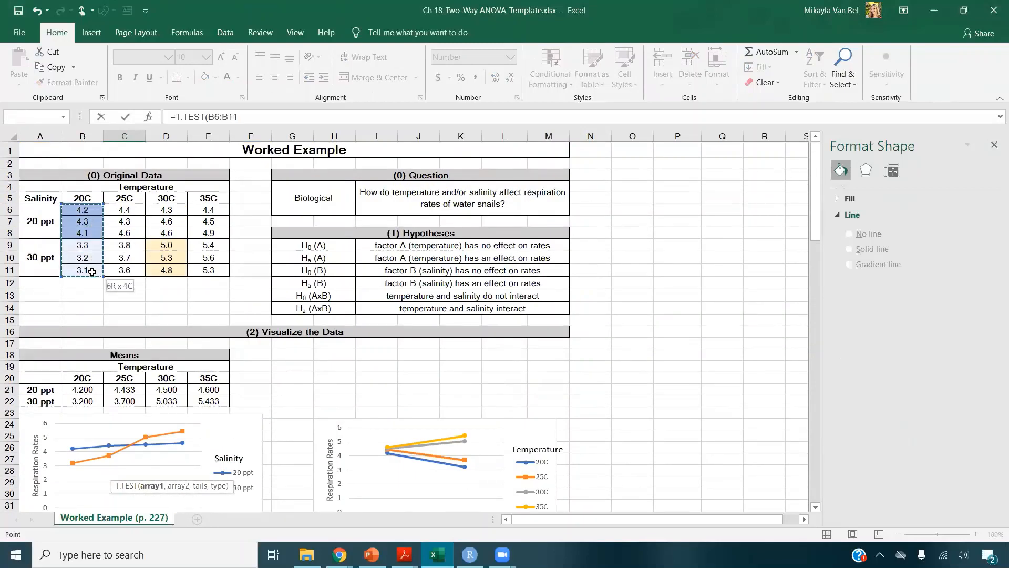
{"action": "left_click_drag", "start_coordinate": [82, 210], "coordinate": [82, 270]}
{"action": "type", "text": ","}
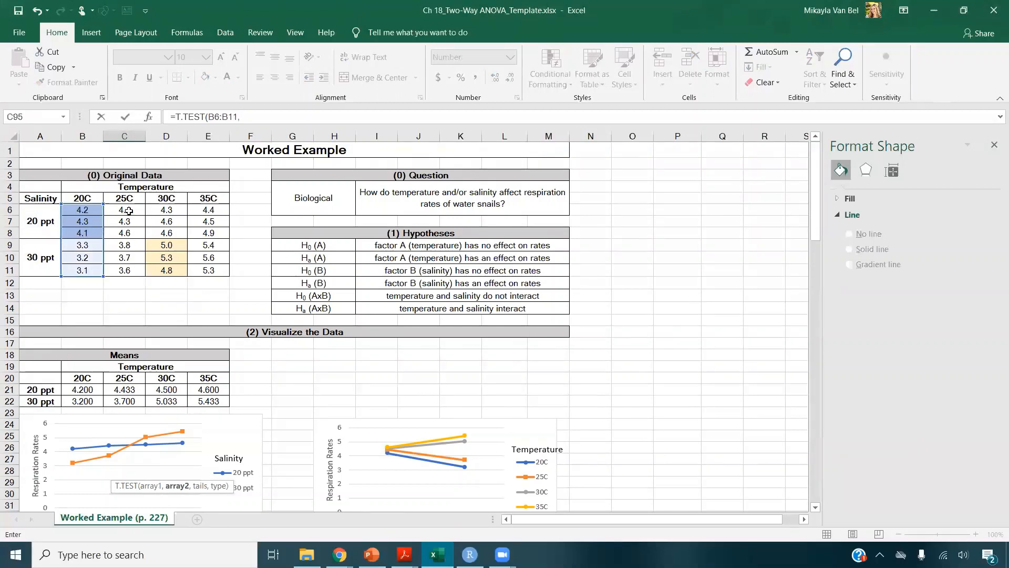
{"action": "left_click_drag", "start_coordinate": [128, 211], "coordinate": [116, 264]}
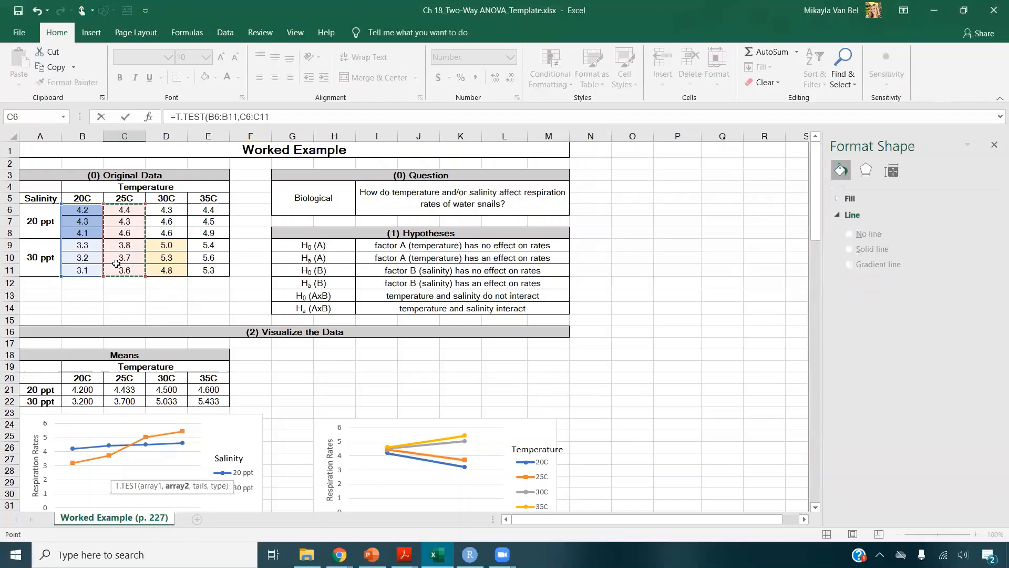
{"action": "type", "text": ","}
- Complete the C95 T.TEST formula with two tails (2) and two-sample equal variance (2), and check it against the corrected α
{"action": "scroll", "coordinate": [91, 321], "scroll_direction": "down", "scroll_amount": 20}
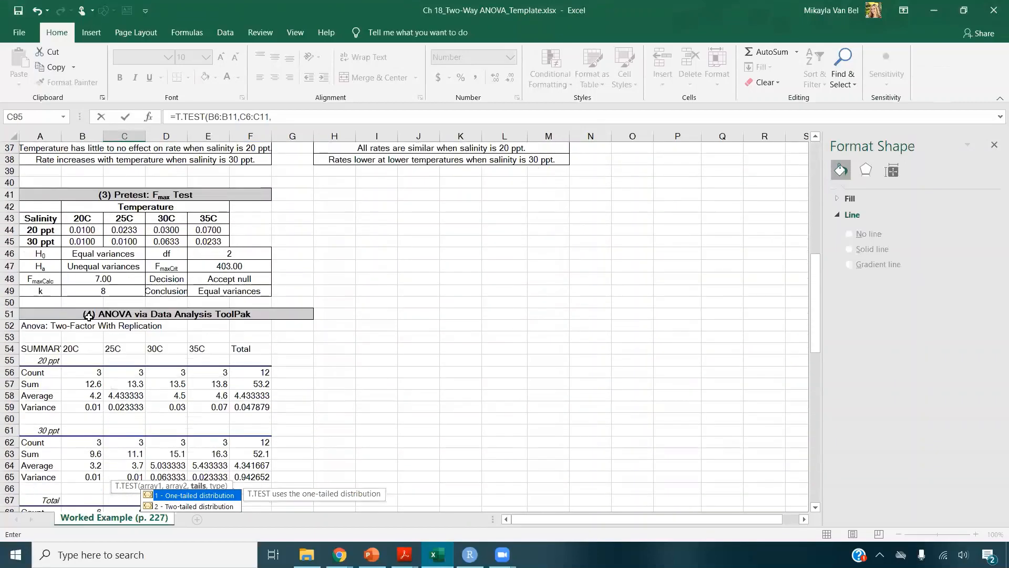
{"action": "scroll", "coordinate": [91, 321], "scroll_direction": "down", "scroll_amount": 4}
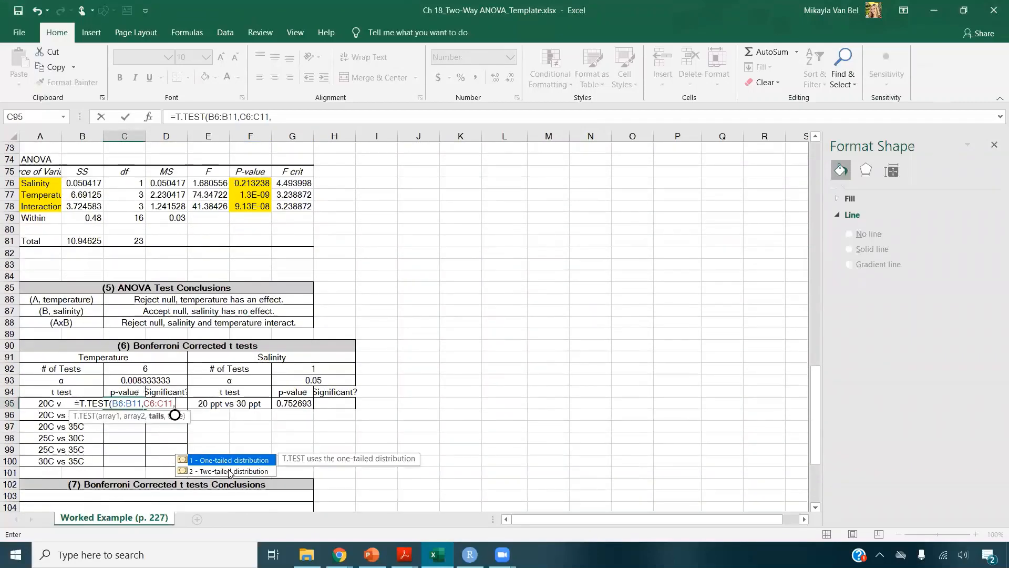
{"action": "type", "text": "2"}
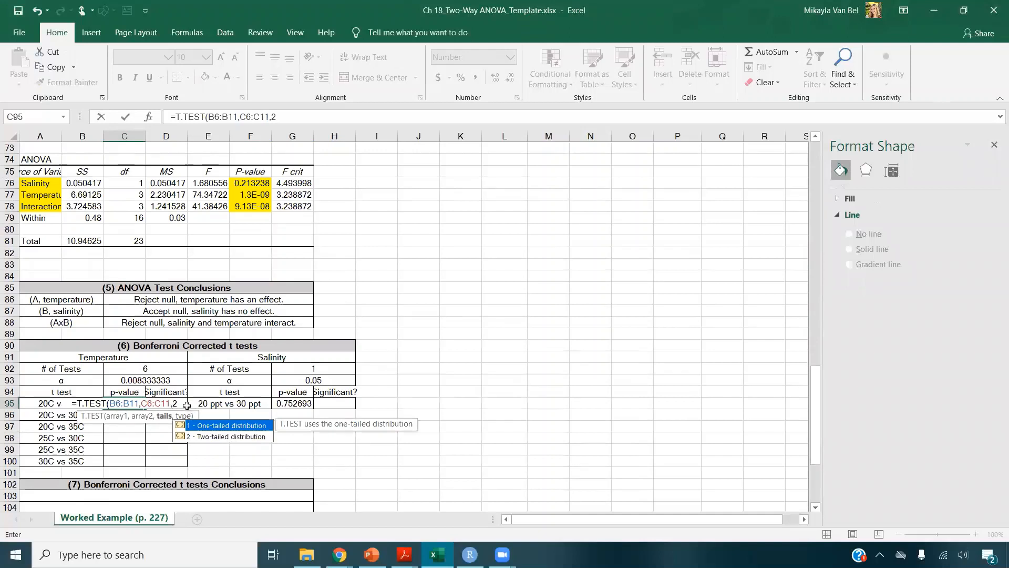
{"action": "type", "text": ","}
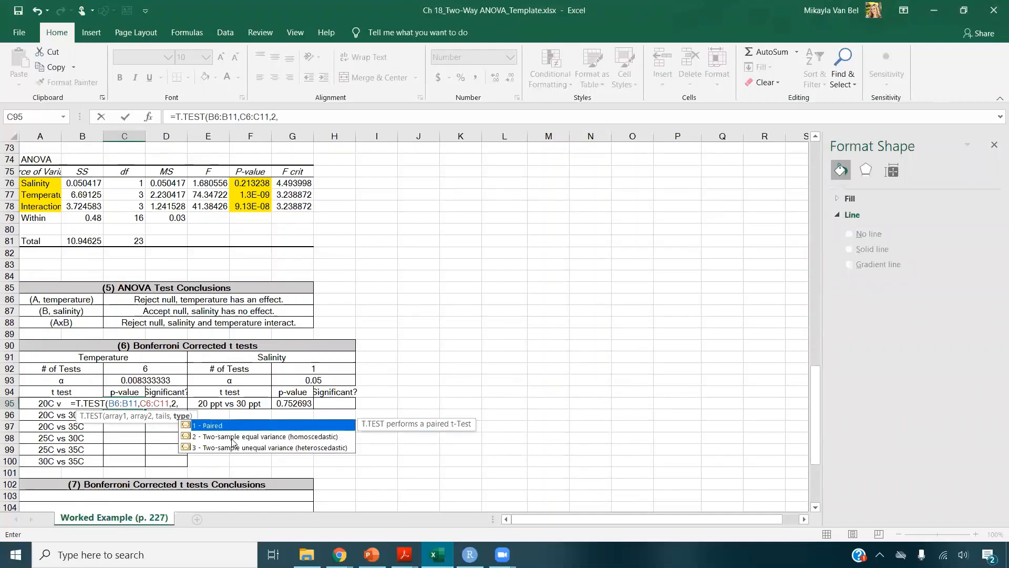
{"action": "type", "text": "2)"}
{"action": "key", "text": "ctrl+Return"}
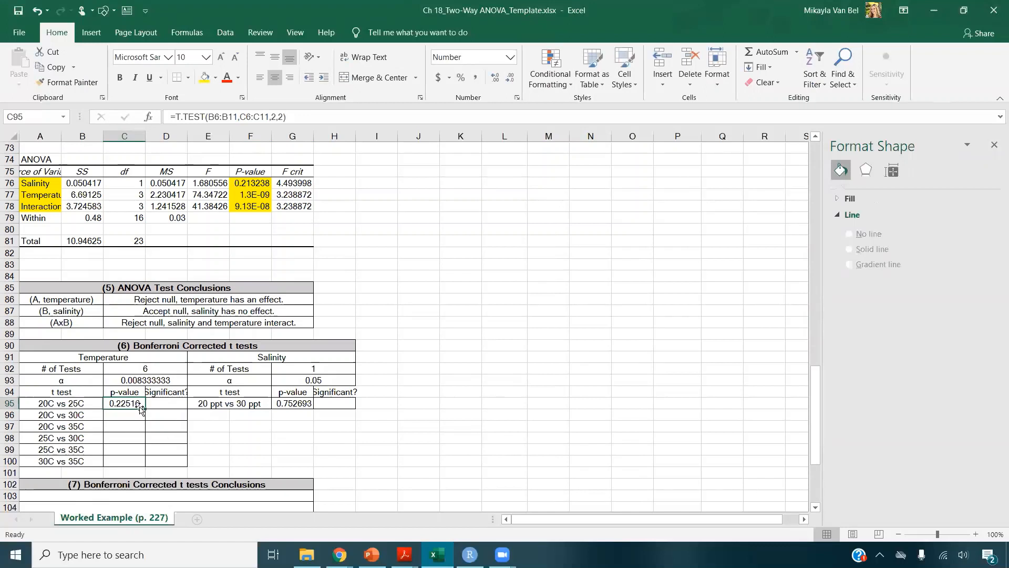
{"action": "left_click", "coordinate": [141, 380]}
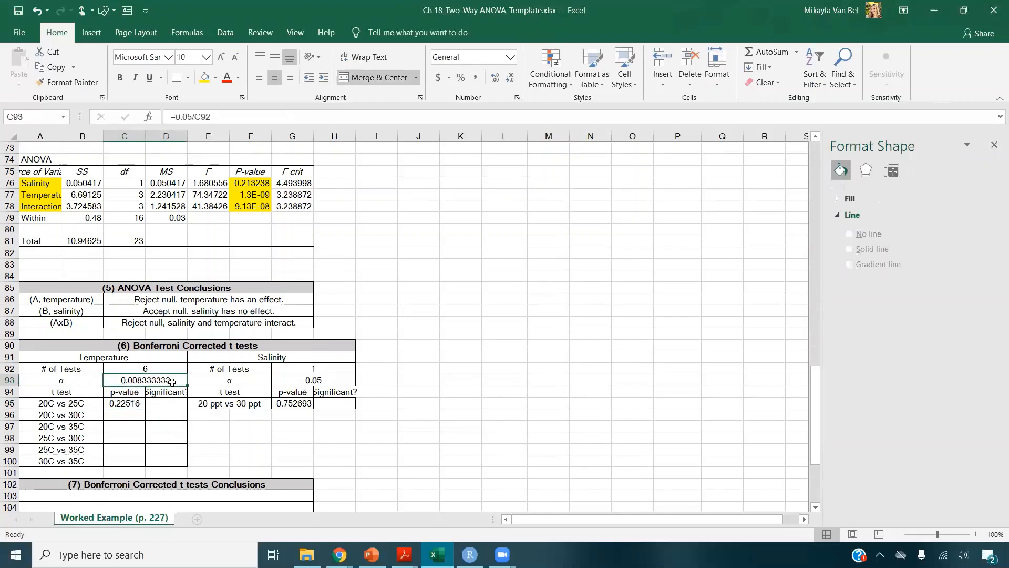
- Calculate the 20C vs 30C p-value in C96 with =T.TEST(B6:B11,D6:D11,2,2)
{"action": "left_click", "coordinate": [136, 415]}
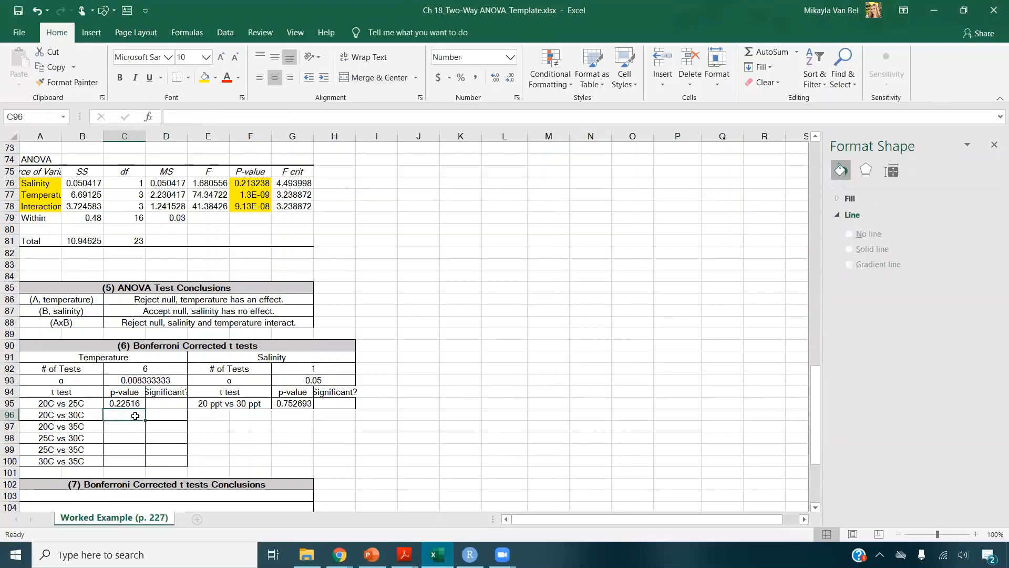
{"action": "type", "text": "=T.TEST("}
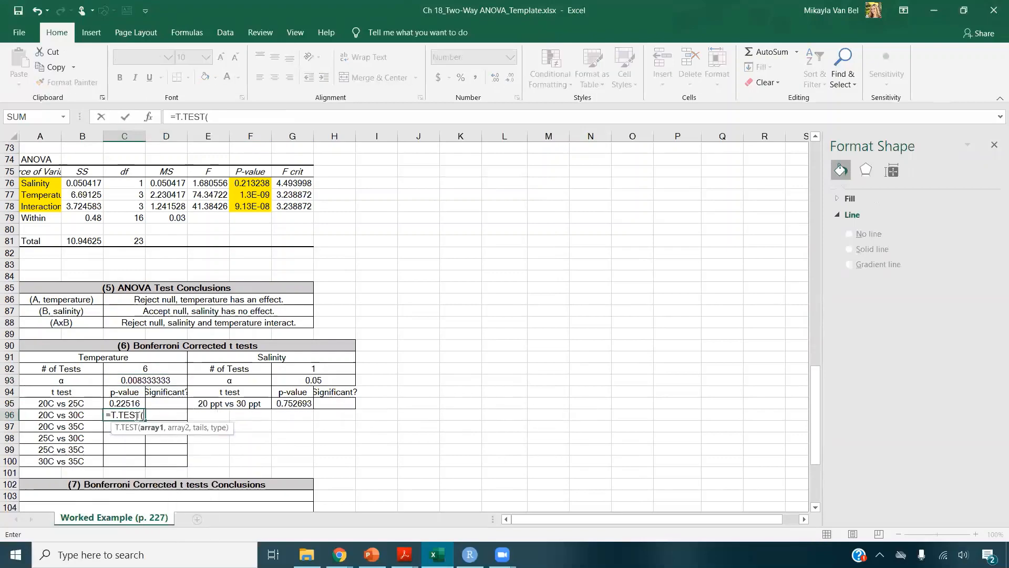
{"action": "scroll", "coordinate": [137, 407], "scroll_direction": "up", "scroll_amount": 4}
{"action": "scroll", "coordinate": [137, 406], "scroll_direction": "down", "scroll_amount": 4}
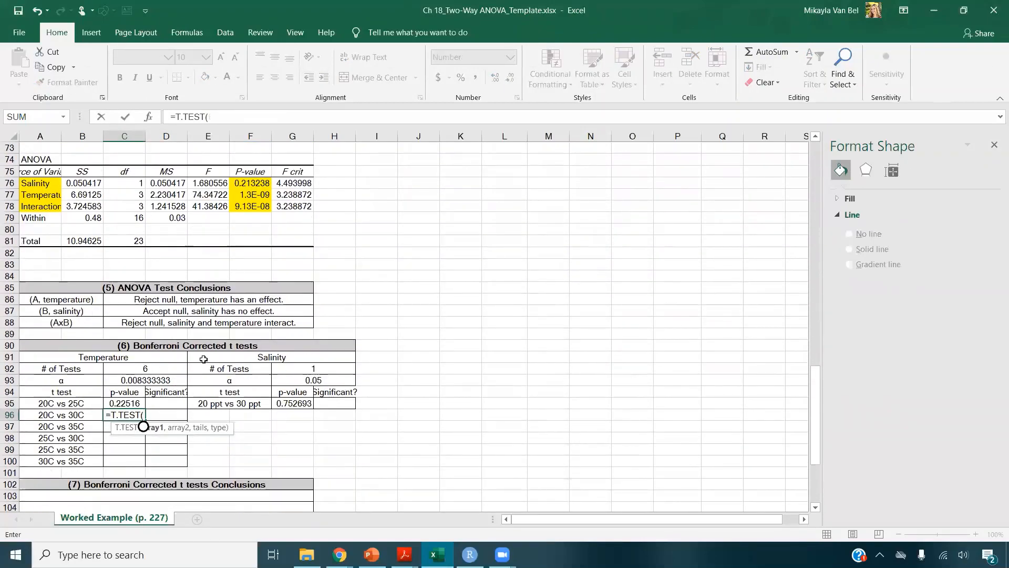
{"action": "scroll", "coordinate": [195, 362], "scroll_direction": "up", "scroll_amount": 7}
{"action": "scroll", "coordinate": [184, 362], "scroll_direction": "up", "scroll_amount": 17}
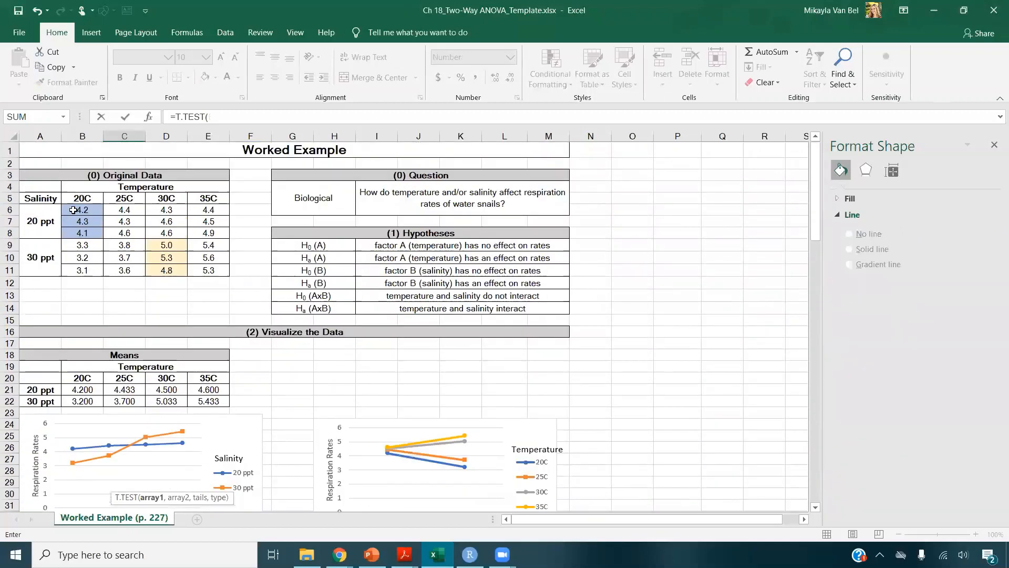
{"action": "left_click_drag", "start_coordinate": [73, 210], "coordinate": [75, 270]}
{"action": "type", "text": ","}
{"action": "left_click_drag", "start_coordinate": [167, 210], "coordinate": [162, 267]}
{"action": "type", "text": ",2,2"}
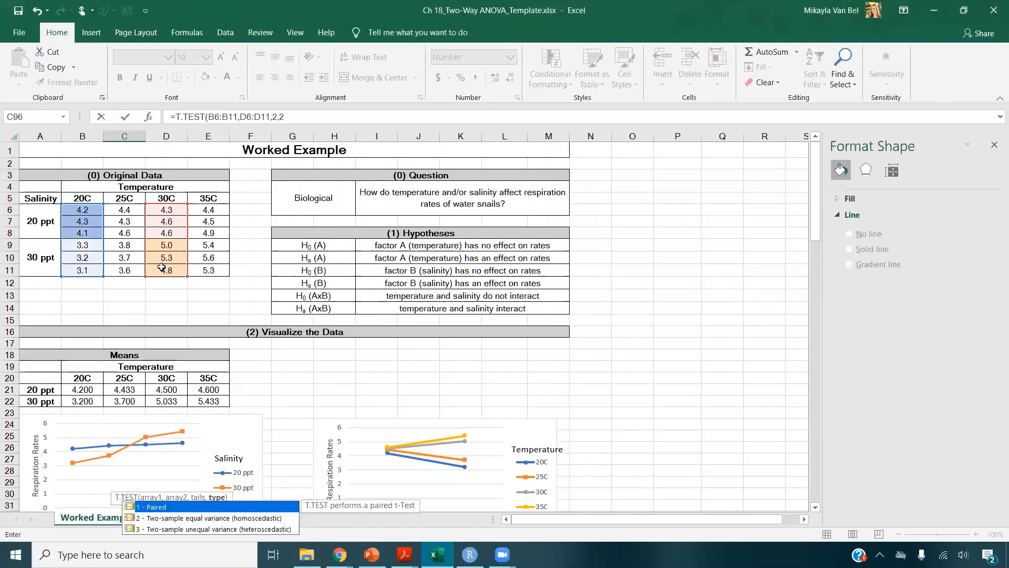
{"action": "key", "text": "Return"}
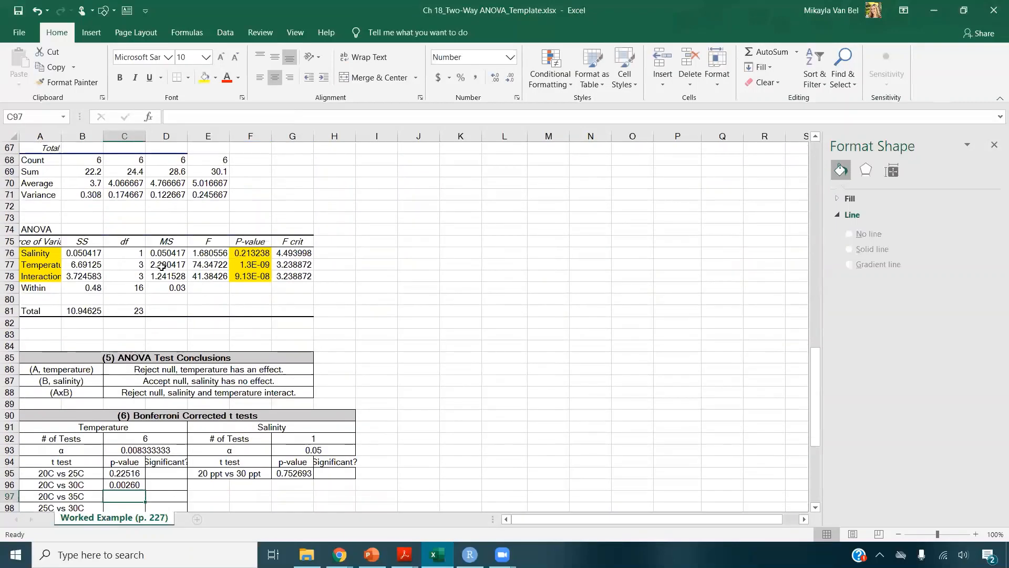
- Mark the 20C vs 30C comparison as significant with an asterisk (*) in D96
{"action": "key", "text": "Up"}
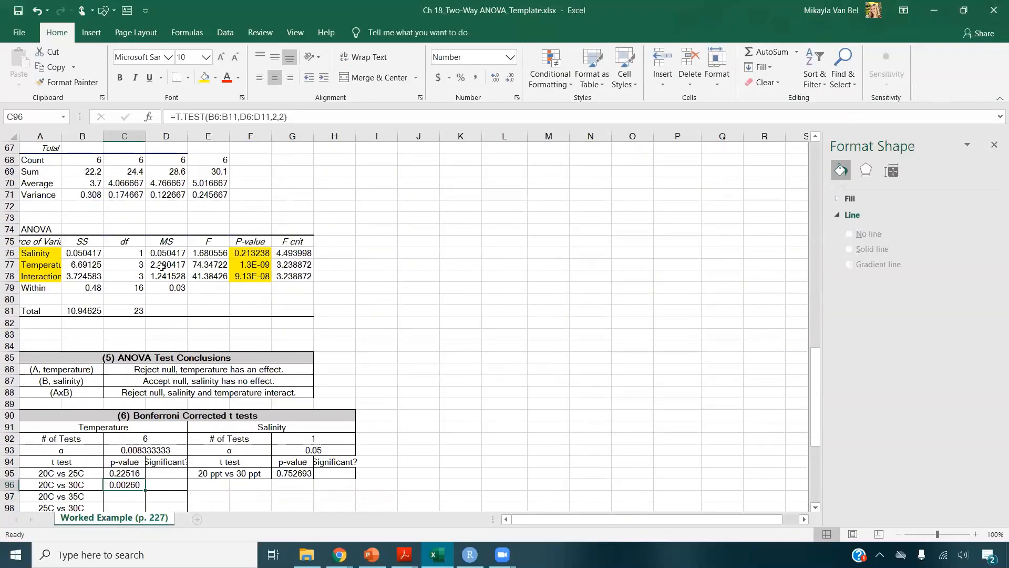
{"action": "key", "text": "Left"}
{"action": "key", "text": "Right"}
{"action": "key", "text": "Right"}
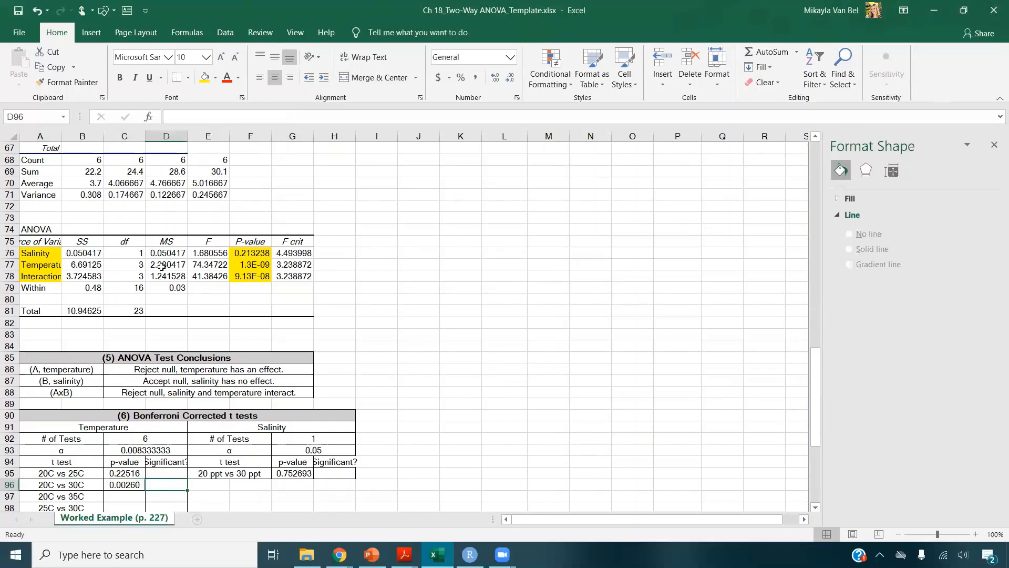
{"action": "type", "text": "*"}
{"action": "key", "text": "Return"}
- Calculate the 20C vs 35C p-value in C97 with =T.TEST(B6:B11,E6:E11,2,2)
{"action": "key", "text": "Left"}
{"action": "type", "text": "=T.TEST("}
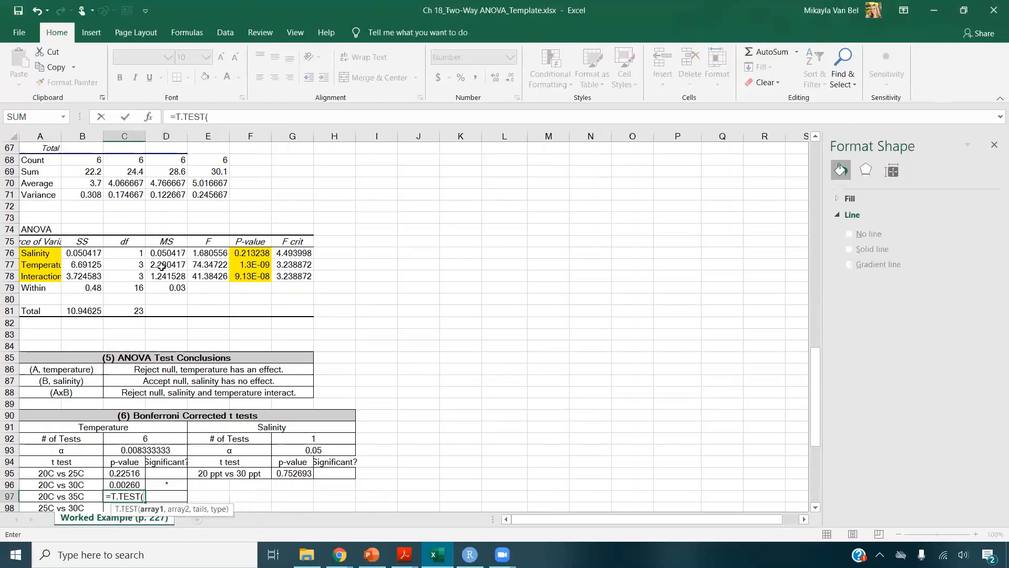
{"action": "scroll", "coordinate": [161, 267], "scroll_direction": "up", "scroll_amount": 20}
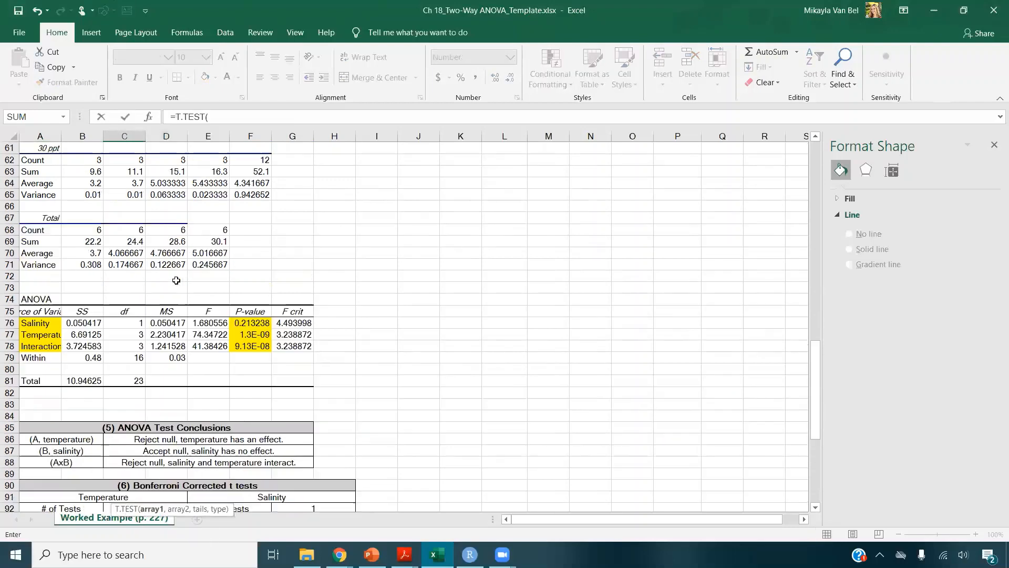
{"action": "left_click_drag", "start_coordinate": [88, 210], "coordinate": [83, 270]}
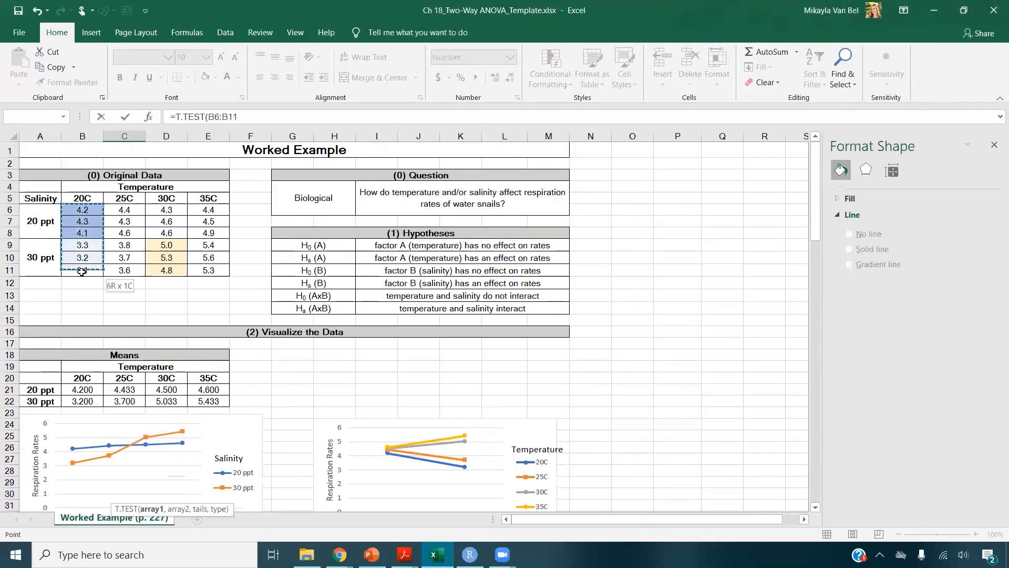
{"action": "type", "text": ","}
{"action": "left_click_drag", "start_coordinate": [216, 214], "coordinate": [215, 265]}
{"action": "type", "text": ",2,2"}
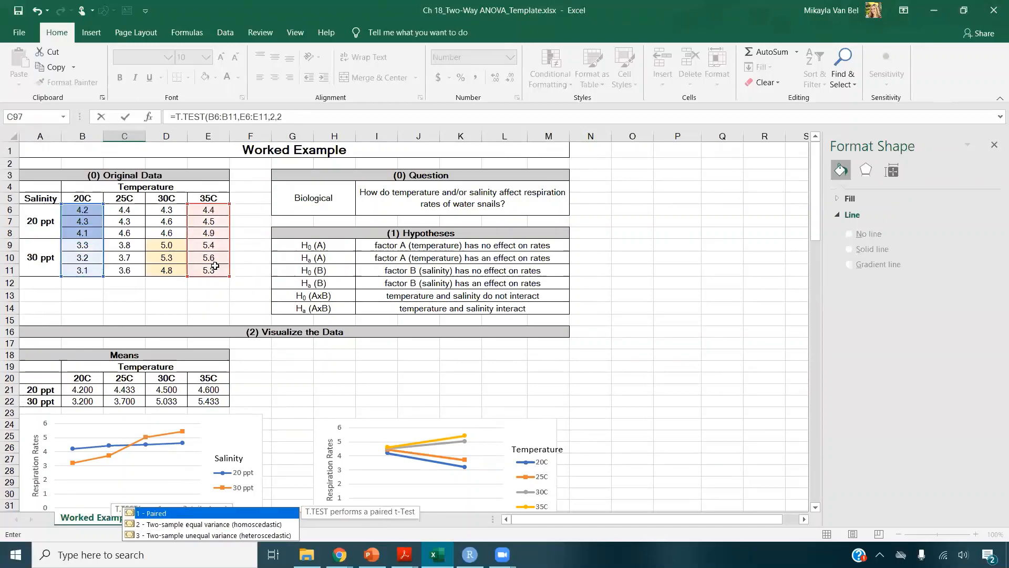
{"action": "key", "text": "Return"}
{"action": "key", "text": "Up"}
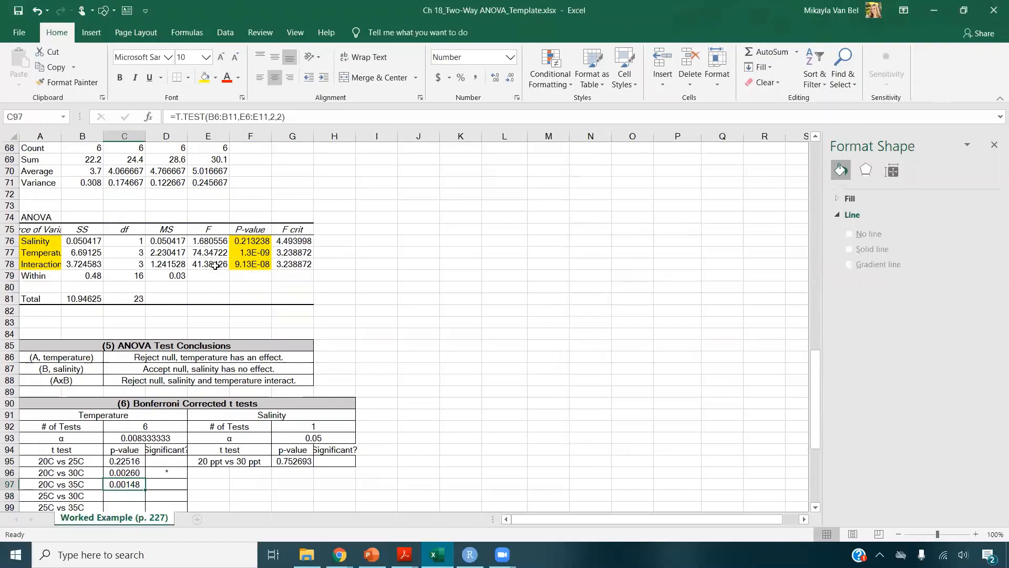
- Mark the 20C vs 35C comparison as significant with an asterisk (*) in D97
{"action": "key", "text": "Right"}
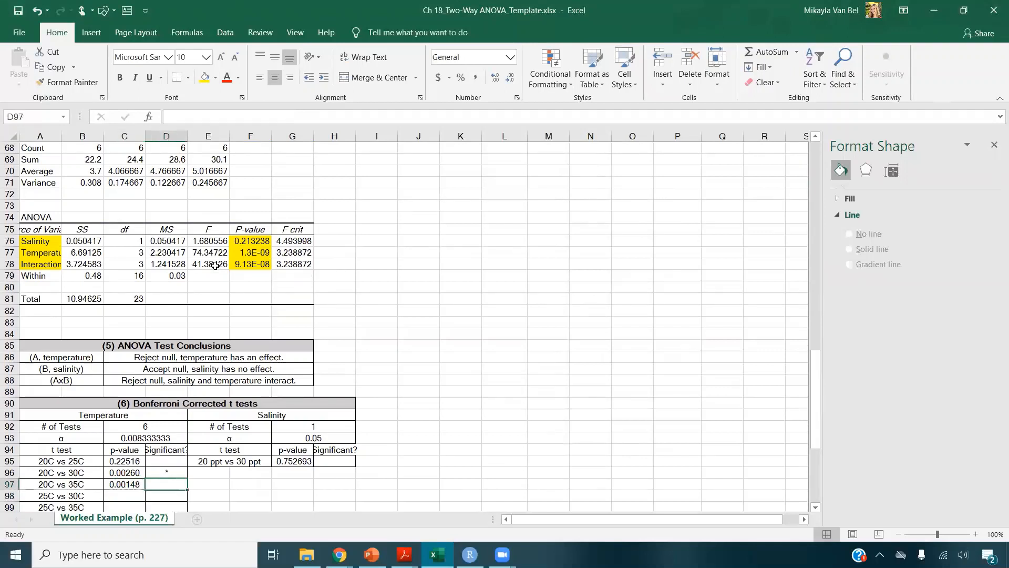
{"action": "type", "text": "*"}
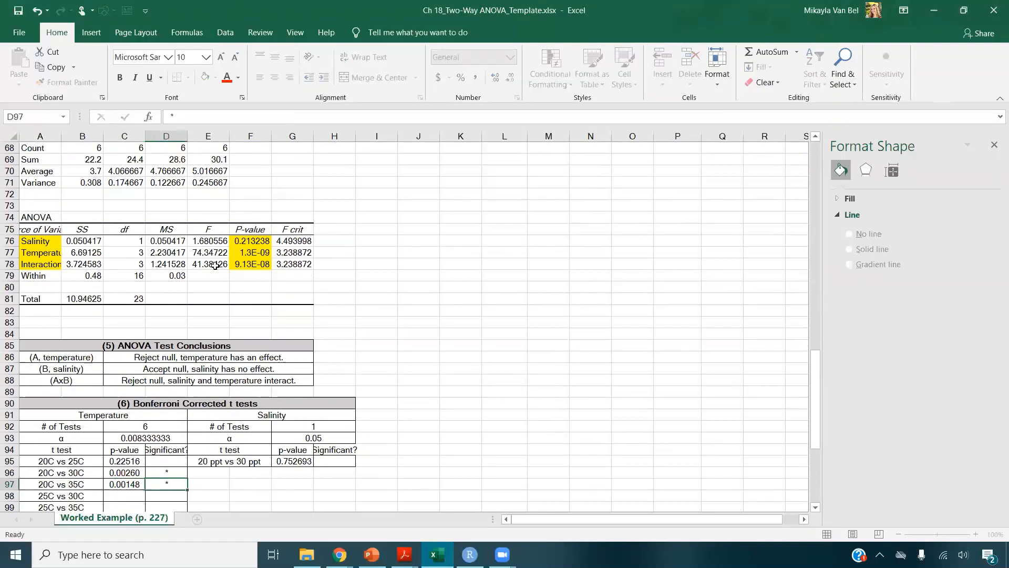
{"action": "key", "text": "Return"}
- Calculate the 25C vs 30C p-value in C98 with =T.TEST(C6:C11,D6:D11,2,2)
{"action": "key", "text": "Left"}
{"action": "type", "text": "=T.TEST("}
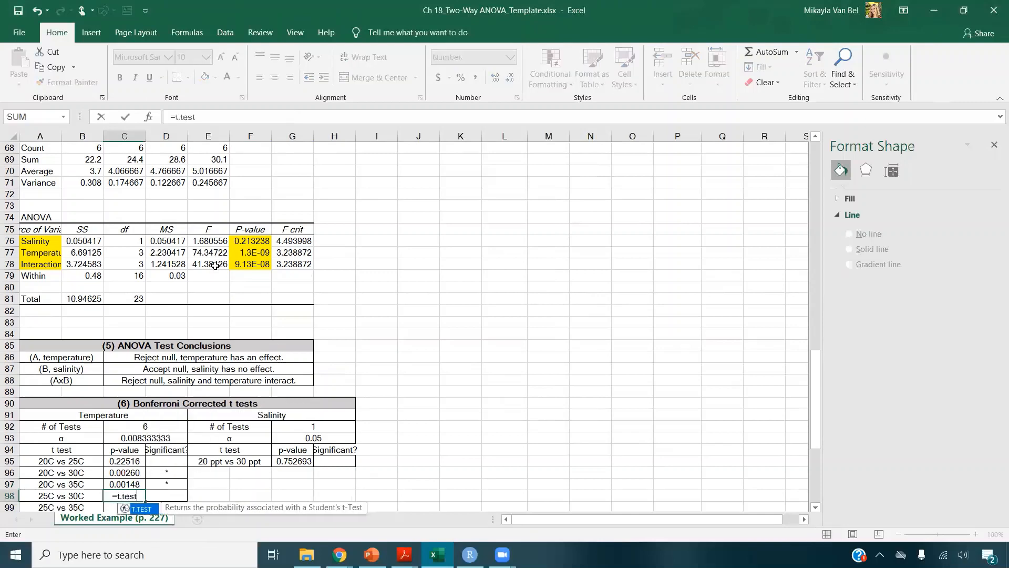
{"action": "scroll", "coordinate": [224, 250], "scroll_direction": "up", "scroll_amount": 6}
{"action": "scroll", "coordinate": [224, 251], "scroll_direction": "up", "scroll_amount": 15}
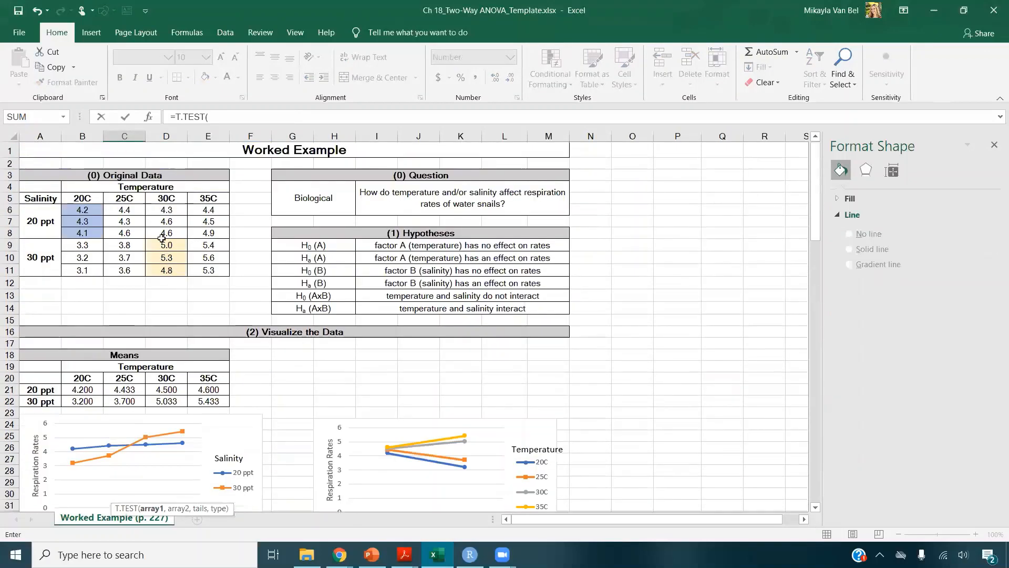
{"action": "left_click_drag", "start_coordinate": [130, 210], "coordinate": [131, 269]}
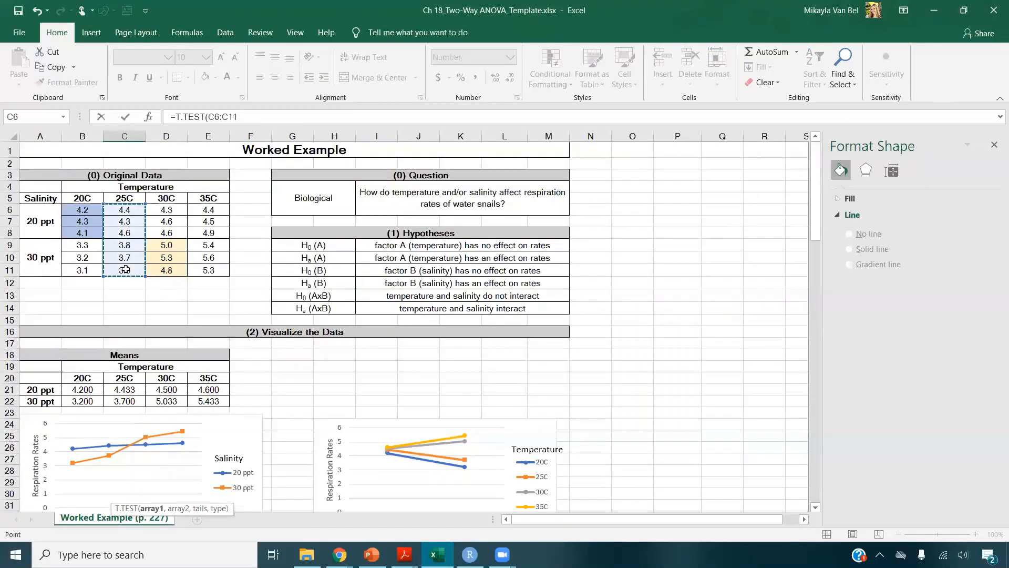
{"action": "type", "text": ","}
{"action": "left_click_drag", "start_coordinate": [180, 209], "coordinate": [182, 262]}
{"action": "type", "text": ",2,"}
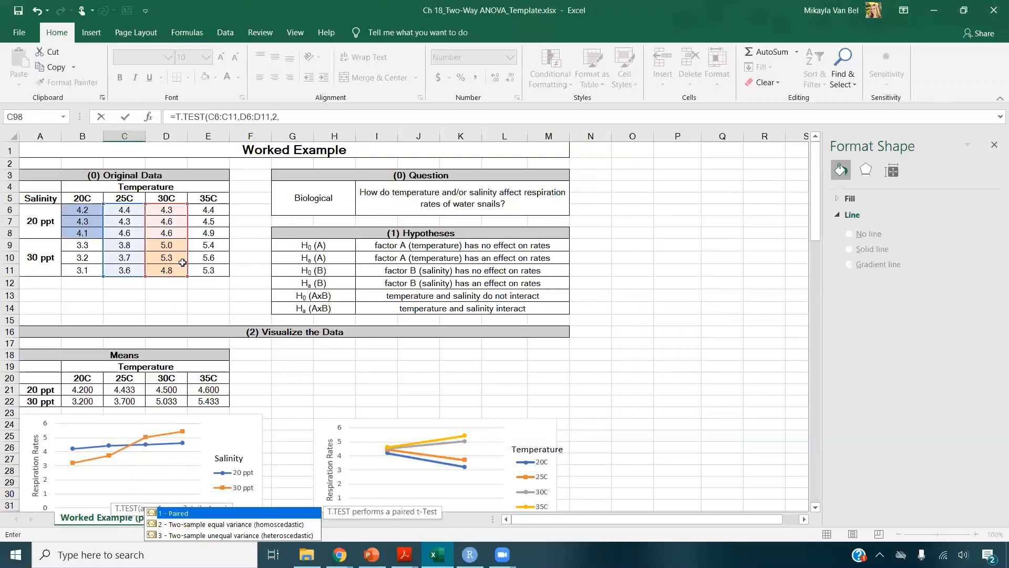
{"action": "type", "text": "2)"}
{"action": "key", "text": "Return"}
{"action": "key", "text": "Up"}
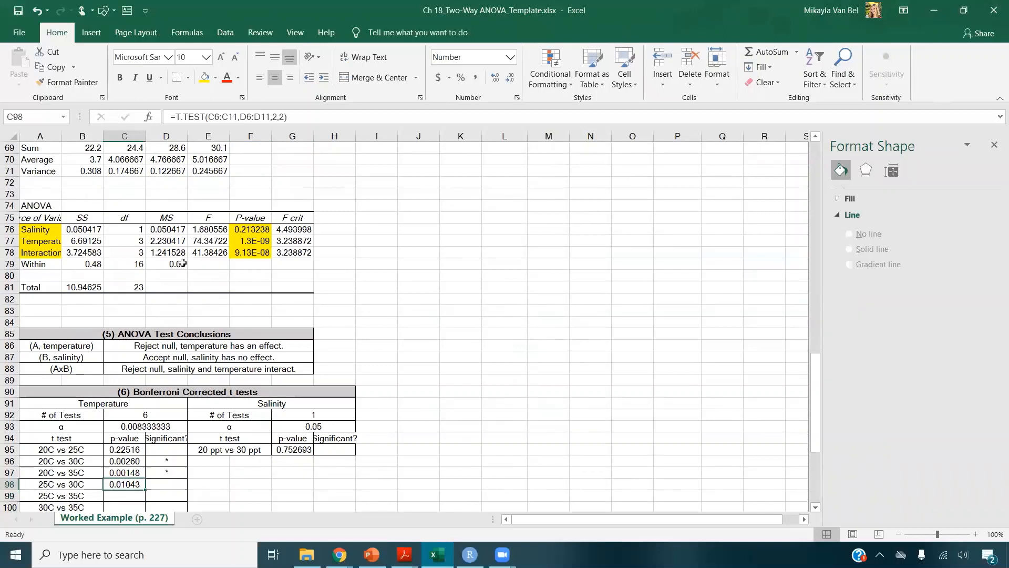
- Calculate the 25C vs 35C p-value in C99 with =T.TEST(C6:C11,E6:E11,2,2)
{"action": "key", "text": "Down"}
{"action": "type", "text": "=t."}
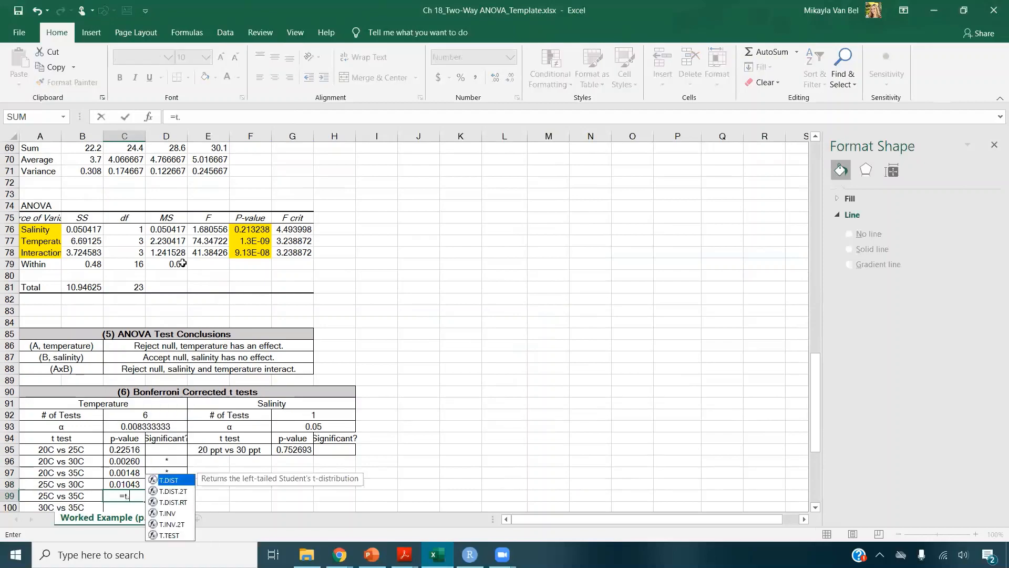
{"action": "type", "text": "tes"}
{"action": "key", "text": "Tab"}
{"action": "scroll", "coordinate": [158, 266], "scroll_direction": "up", "scroll_amount": 10}
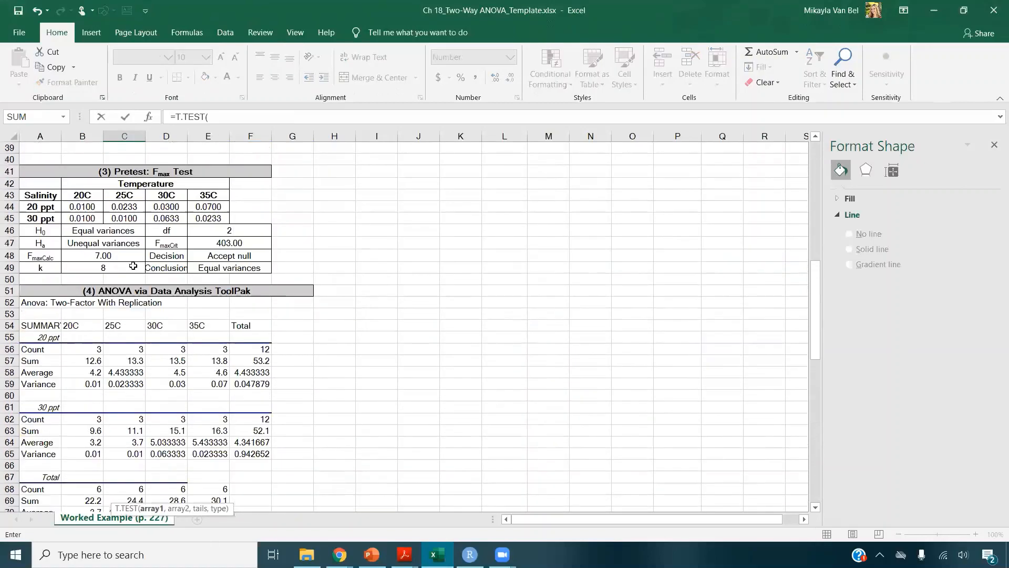
{"action": "scroll", "coordinate": [133, 266], "scroll_direction": "up", "scroll_amount": 13}
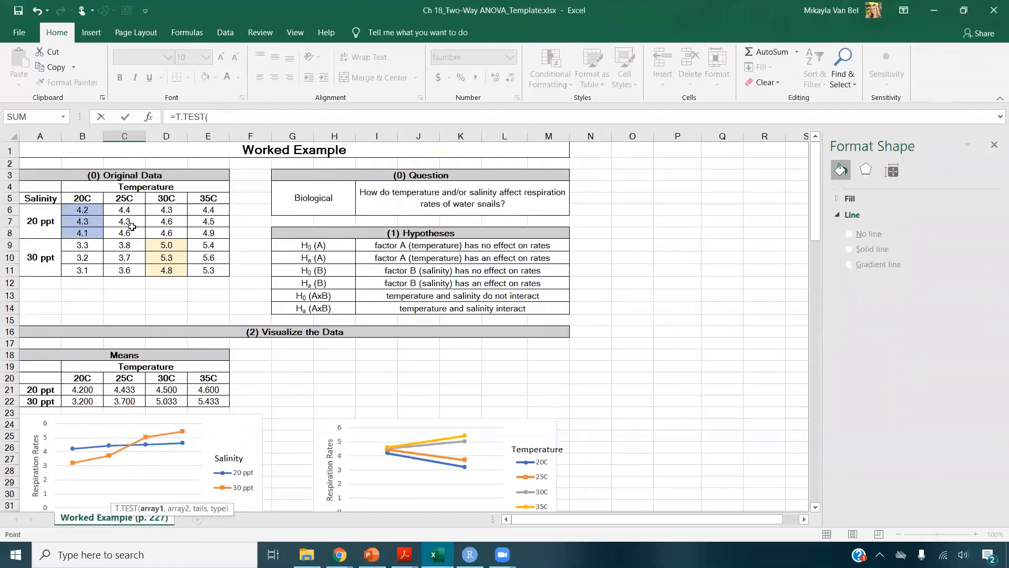
{"action": "left_click_drag", "start_coordinate": [126, 210], "coordinate": [125, 270]}
{"action": "type", "text": ","}
{"action": "left_click_drag", "start_coordinate": [213, 211], "coordinate": [217, 267]}
{"action": "type", "text": ",2,2"}
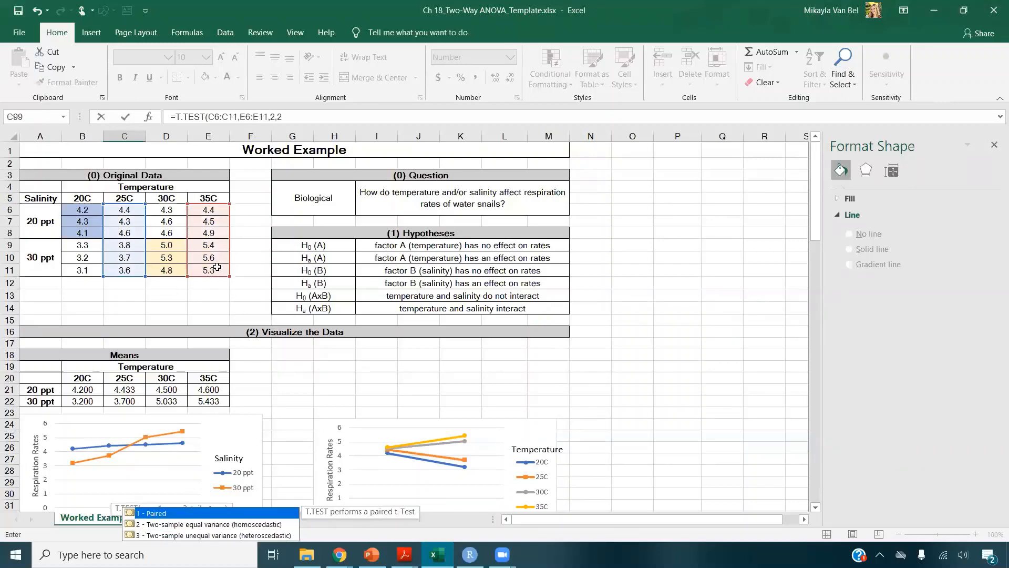
{"action": "key", "text": "Return"}
{"action": "key", "text": "Up"}
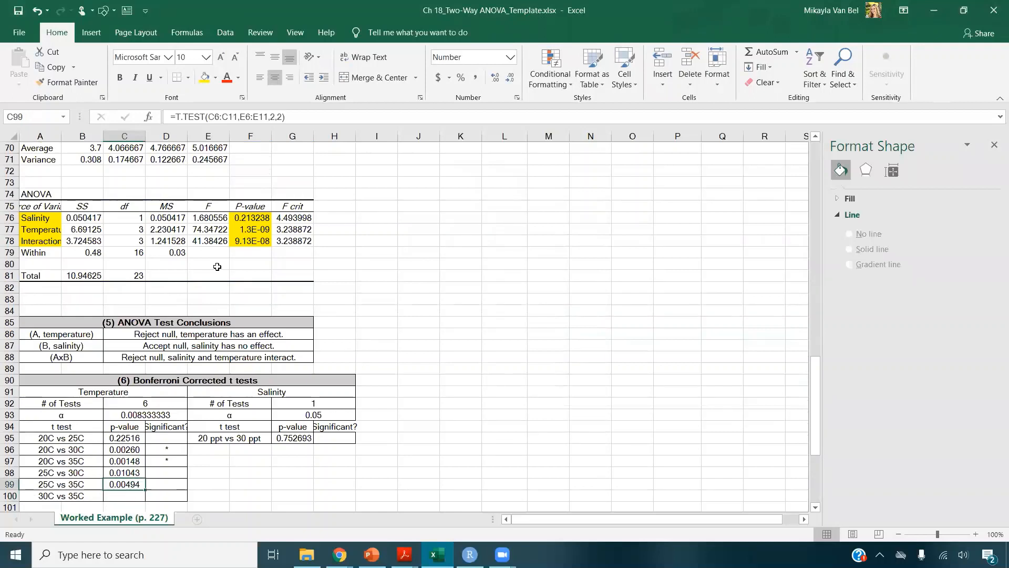
- Mark the 25C vs 35C comparison as significant with an asterisk (*) in D99
{"action": "key", "text": "Right"}
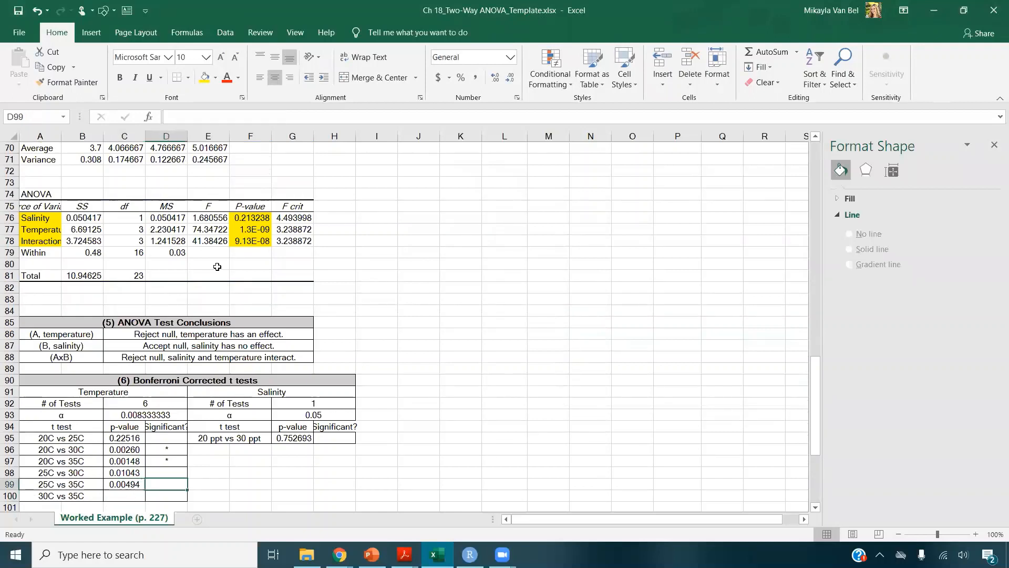
{"action": "type", "text": "*"}
{"action": "key", "text": "Return"}
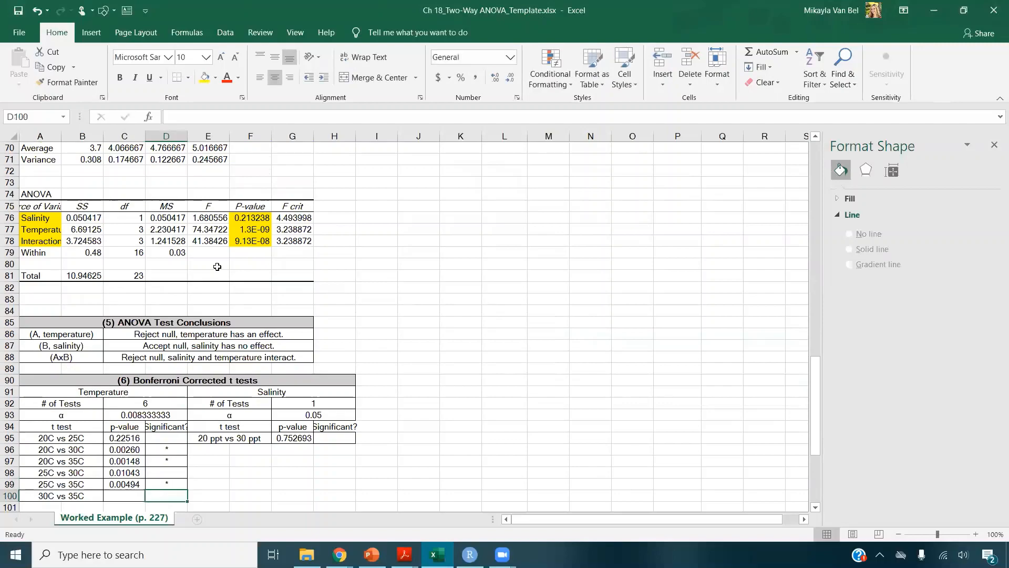
- Calculate the 30C vs 35C p-value in C100 with =T.TEST(D6:D11,E6:E11,2,2)
{"action": "key", "text": "Left"}
{"action": "type", "text": "=T.TEST("}
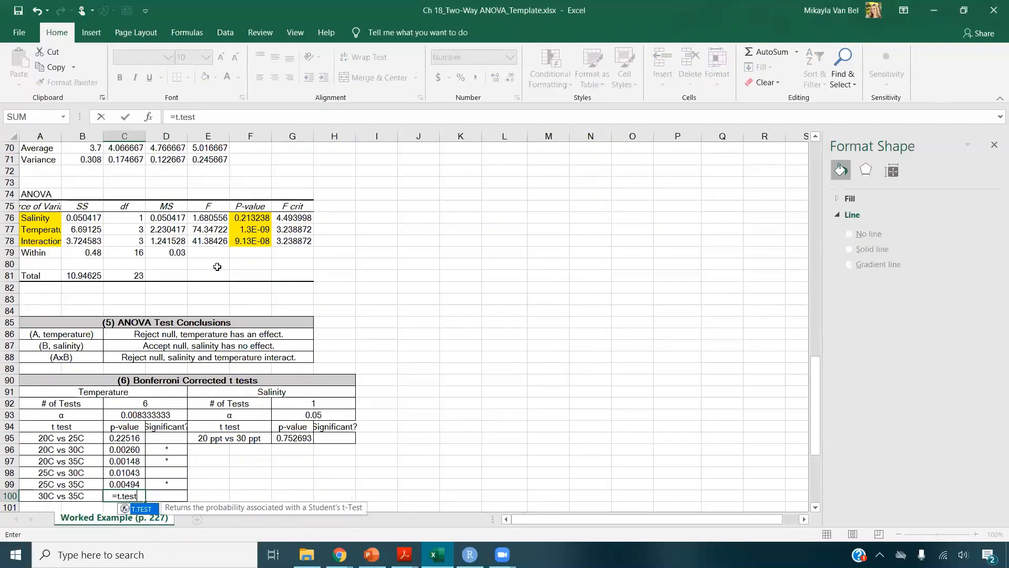
{"action": "scroll", "coordinate": [218, 265], "scroll_direction": "up", "scroll_amount": 20}
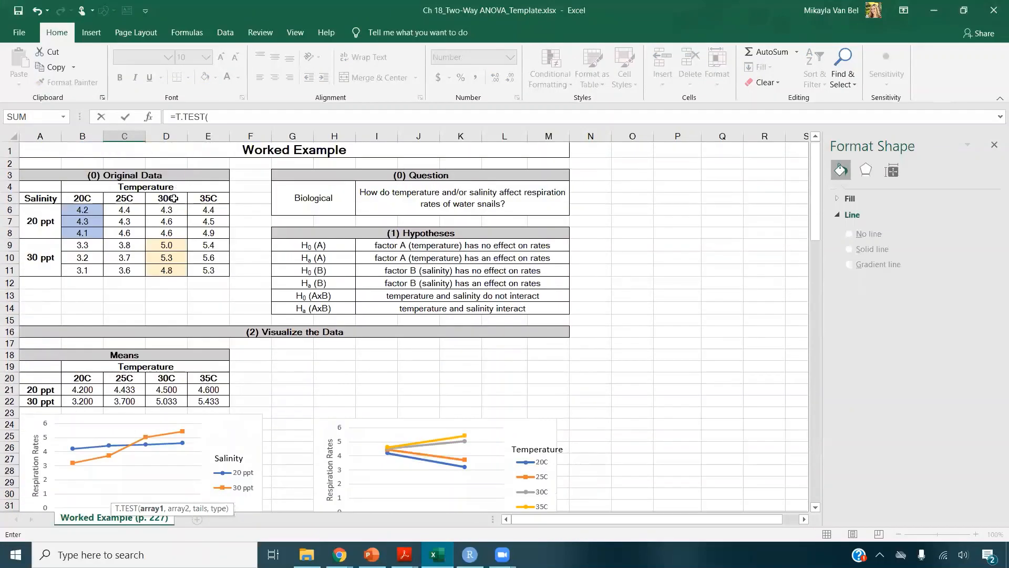
{"action": "left_click_drag", "start_coordinate": [171, 212], "coordinate": [205, 269]}
{"action": "type", "text": ","}
{"action": "left_click", "coordinate": [208, 210]}
{"action": "type", "text": ","}
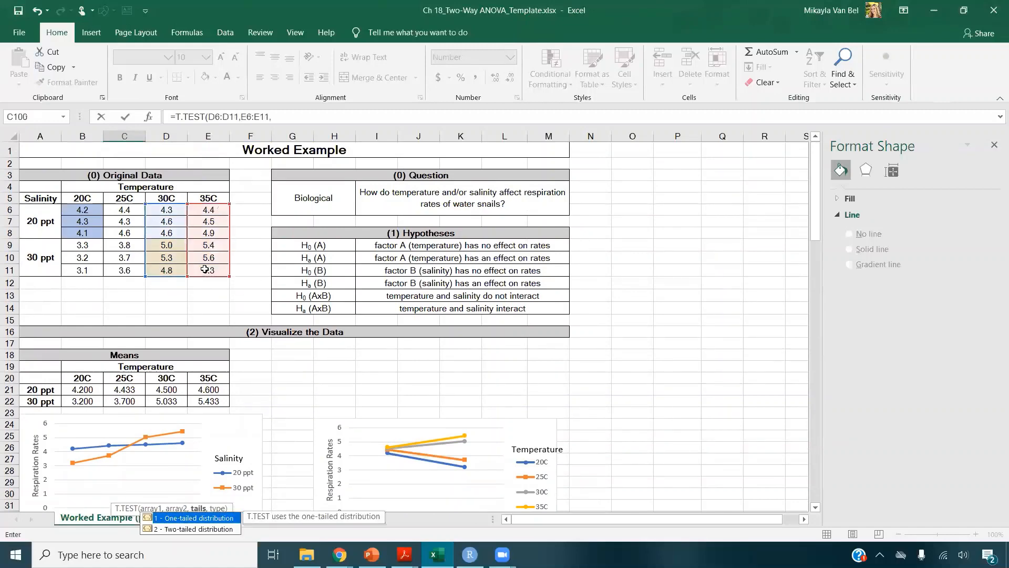
{"action": "type", "text": "2,2)"}
{"action": "key", "text": "Return"}
{"action": "key", "text": "Up"}
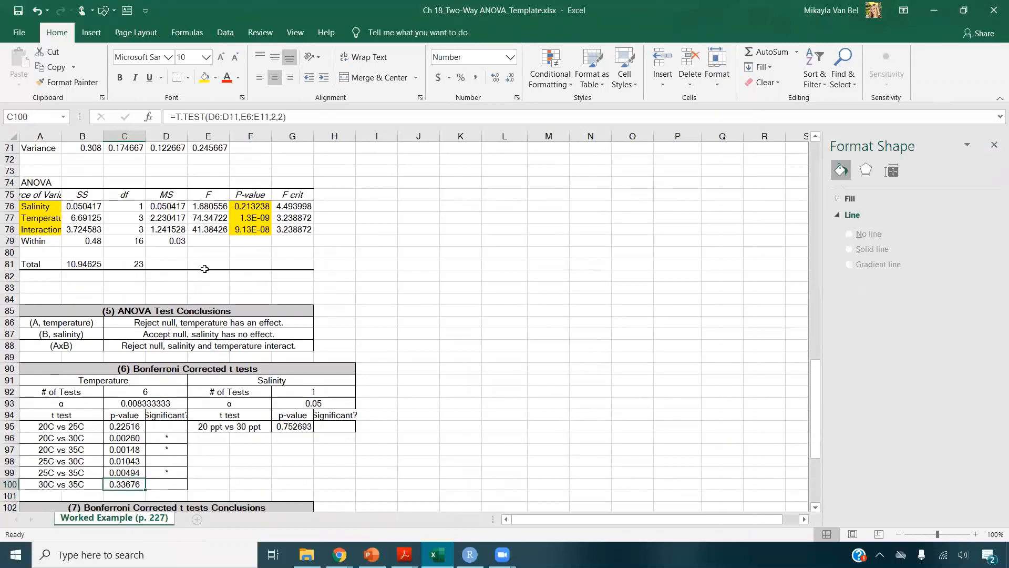
- Enter the first t test conclusion in A103: "Rates significantly different between 20C and 30C."
{"action": "scroll", "coordinate": [202, 275], "scroll_direction": "down", "scroll_amount": 4}
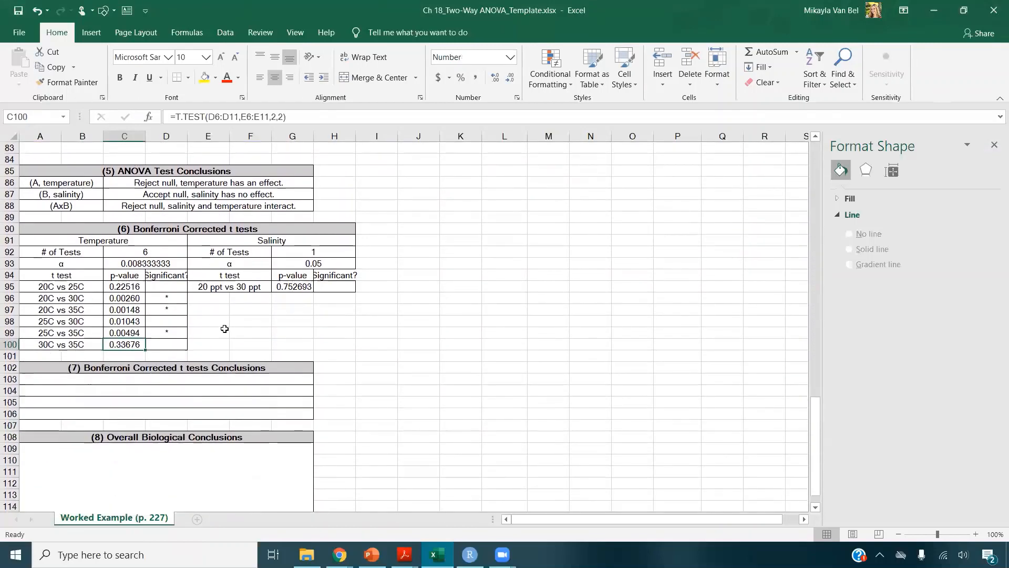
{"action": "left_click", "coordinate": [180, 380]}
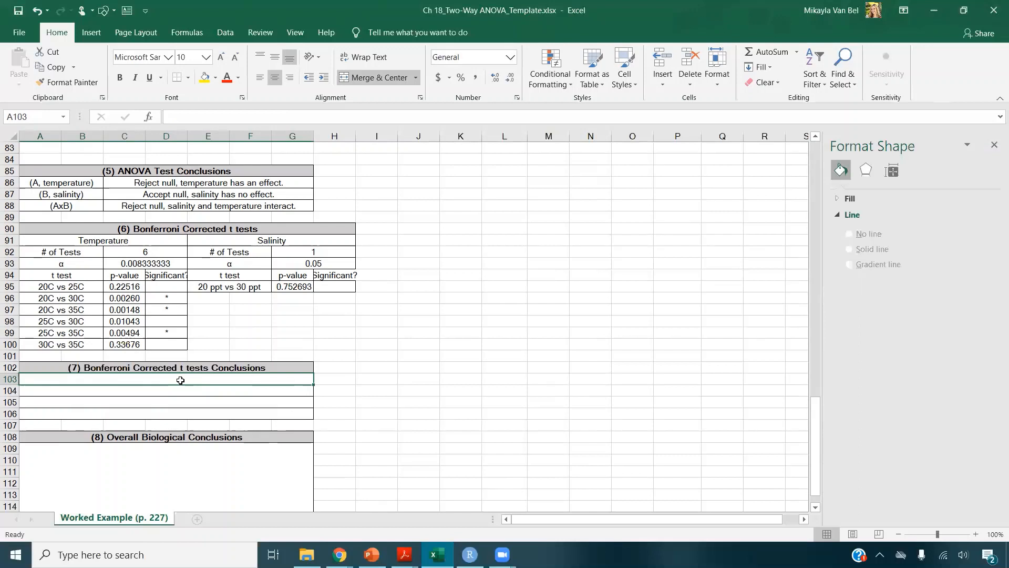
{"action": "type", "text": "Rates"}
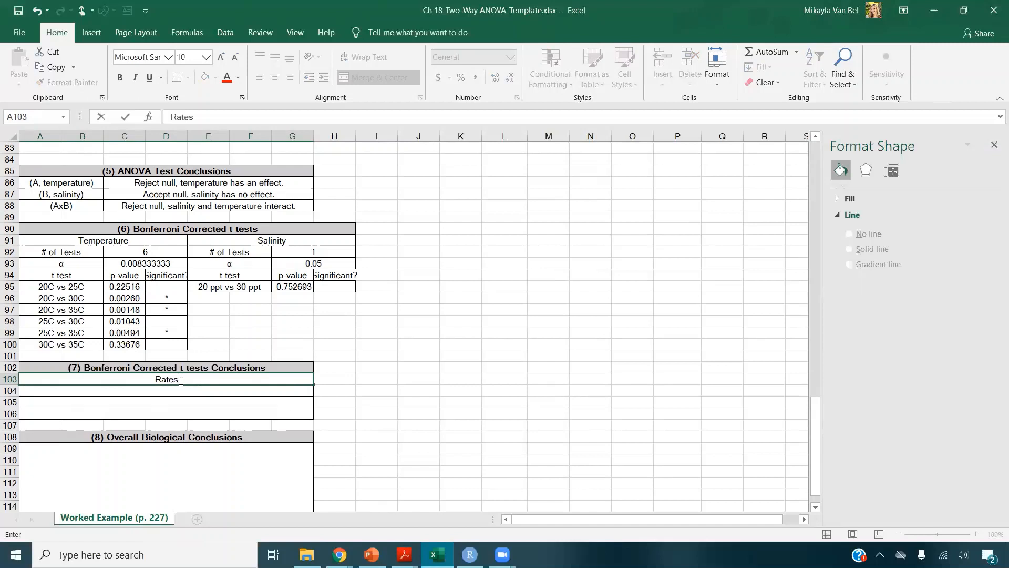
{"action": "type", "text": " significantly"}
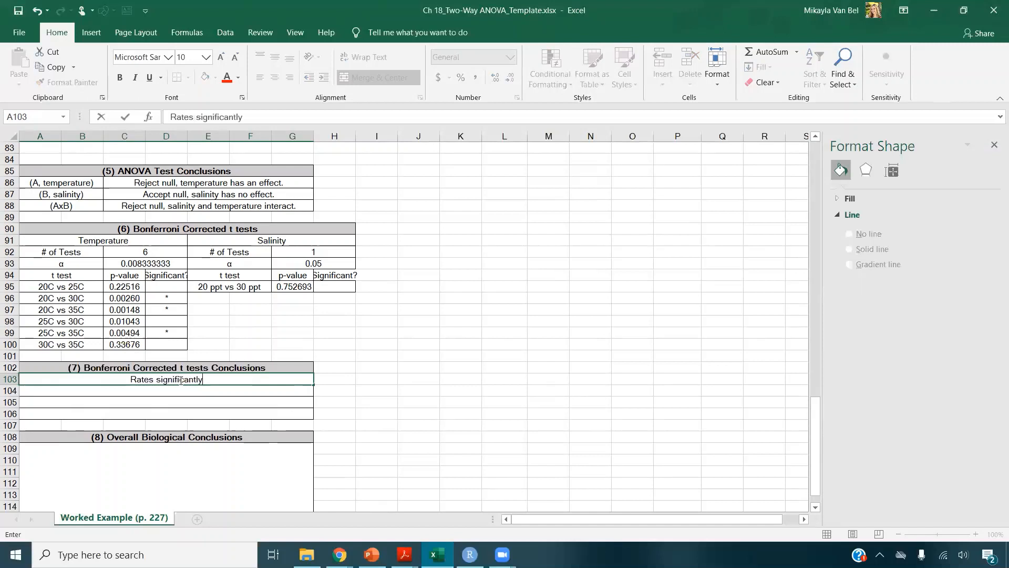
{"action": "type", "text": " different bew"}
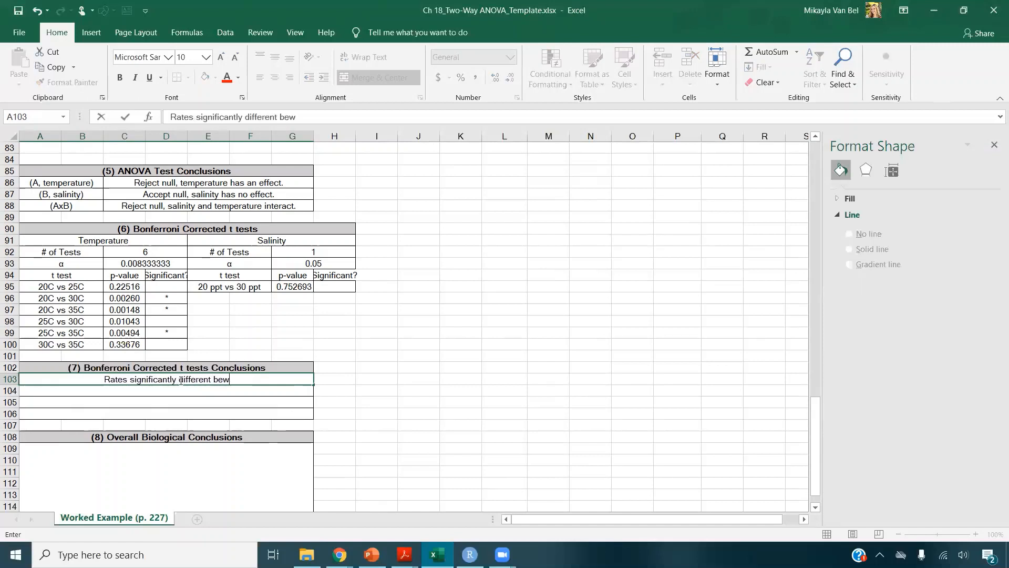
{"action": "key", "text": "BackSpace"}
{"action": "type", "text": "te"}
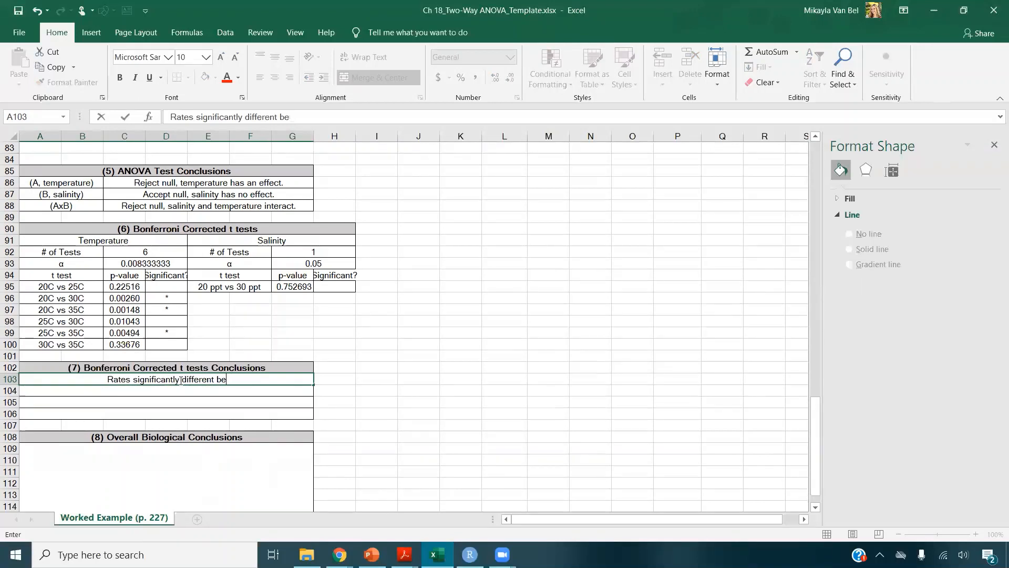
{"action": "key", "text": "BackSpace"}
{"action": "type", "text": "ween 20C "}
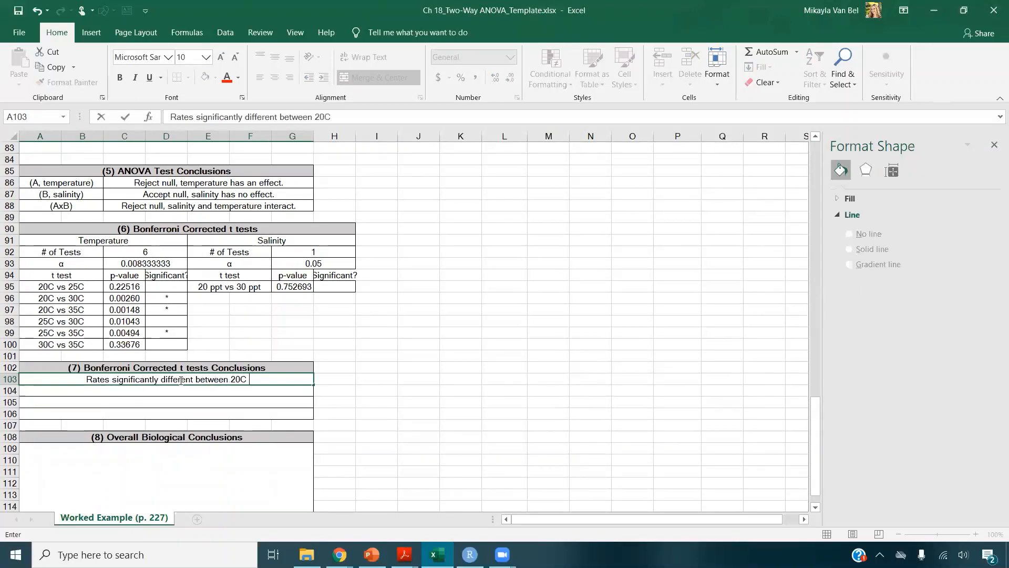
{"action": "type", "text": "and 30C"}
{"action": "scroll", "coordinate": [105, 322], "scroll_direction": "up", "scroll_amount": 1}
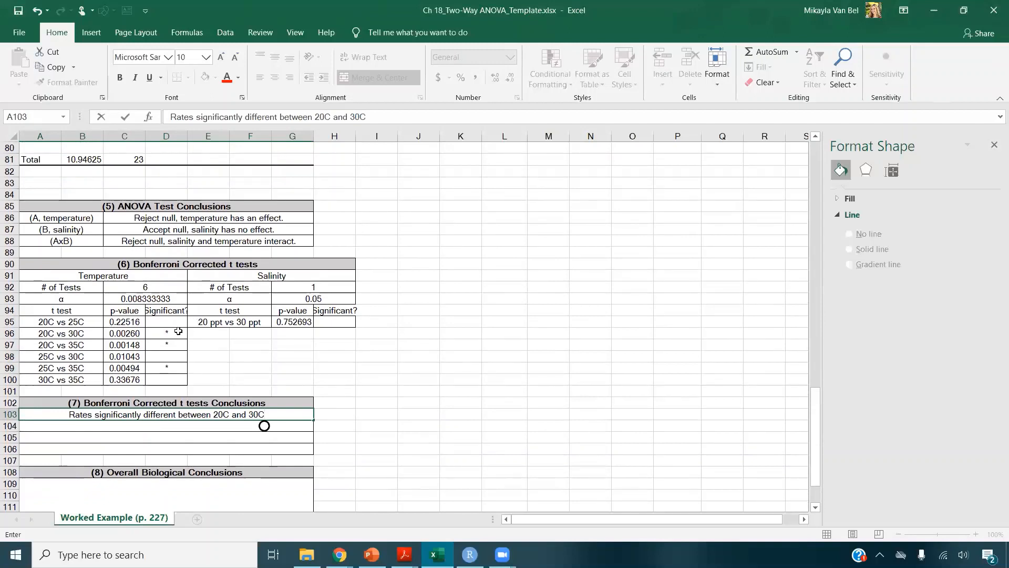
{"action": "type", "text": "."}
{"action": "key", "text": "ctrl+Return"}
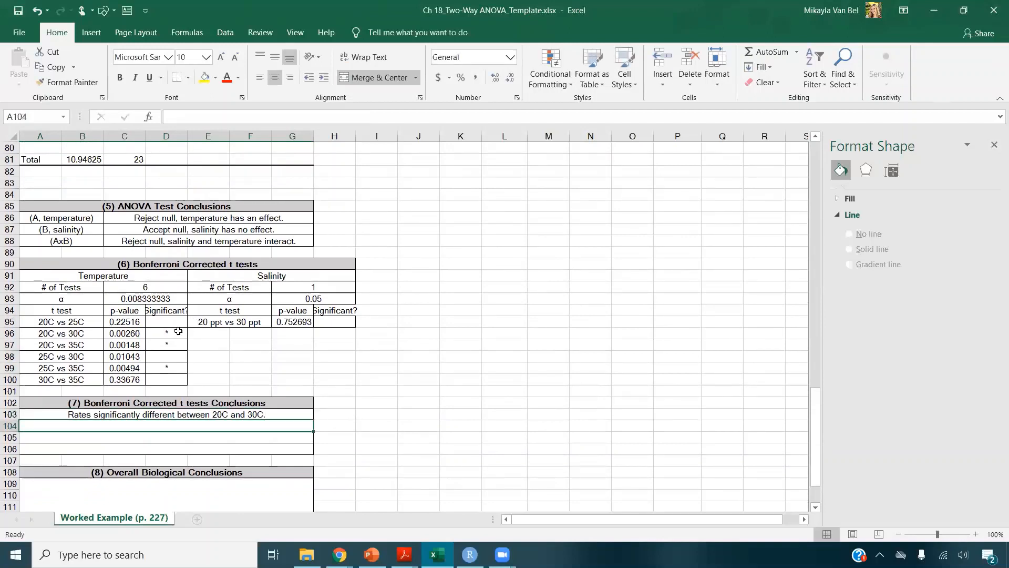
- Duplicate the A103 conclusion into A104 and edit it to read "Rates significantly different between 20C and 35C."
{"action": "key", "text": "ctrl+c"}
{"action": "key", "text": "Down"}
{"action": "key", "text": "ctrl+v"}
{"action": "key", "text": "F2"}
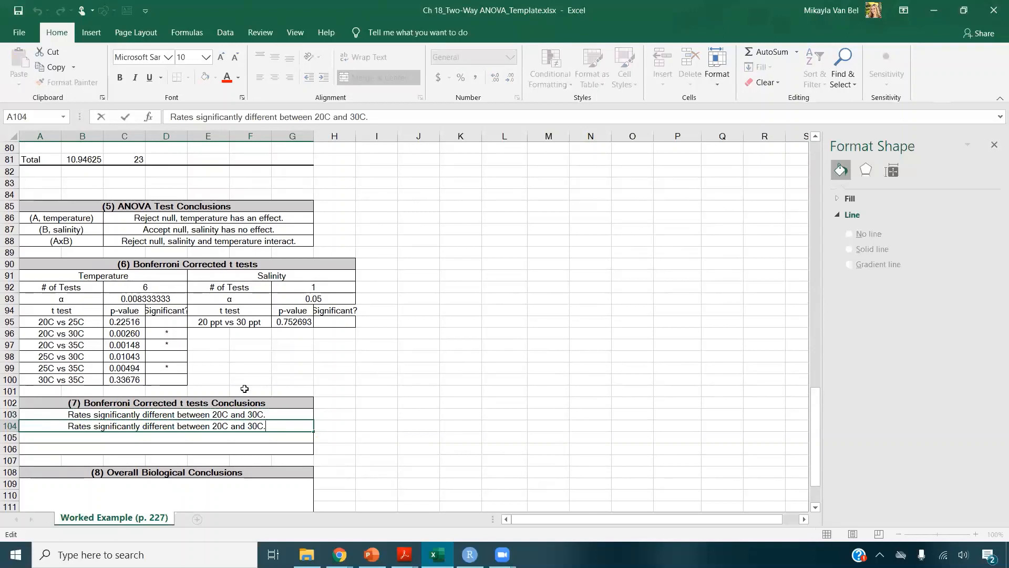
{"action": "triple_click", "coordinate": [254, 425]}
{"action": "key", "text": "ctrl+5"}
{"action": "key", "text": "Return"}
{"action": "key", "text": "ctrl+z"}
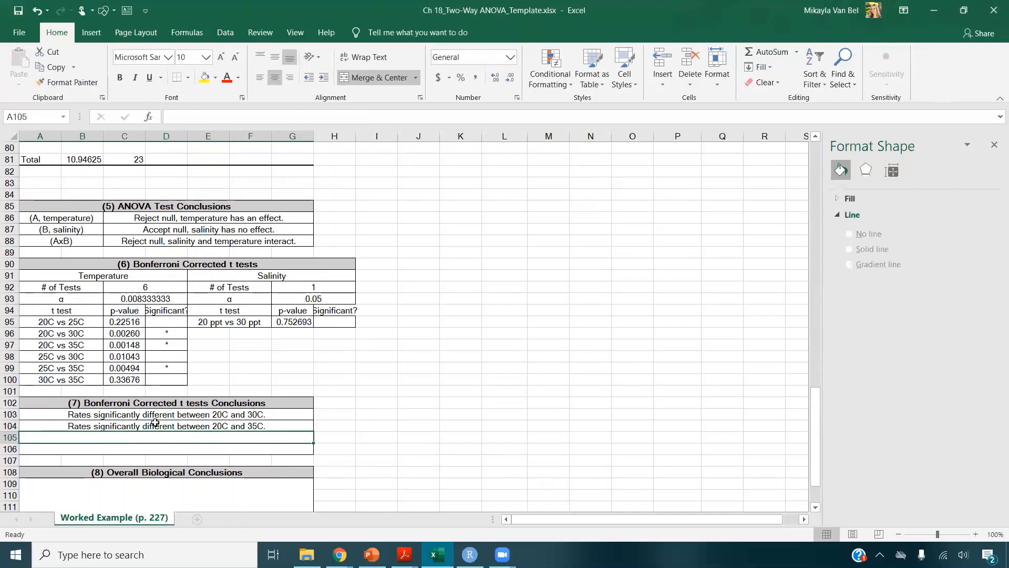
- Duplicate the A104 conclusion into A105 and edit it to read "Rates significantly different between 25C and 35C."
{"action": "key", "text": "ctrl+c"}
{"action": "left_click", "coordinate": [99, 436]}
{"action": "key", "text": "ctrl+v"}
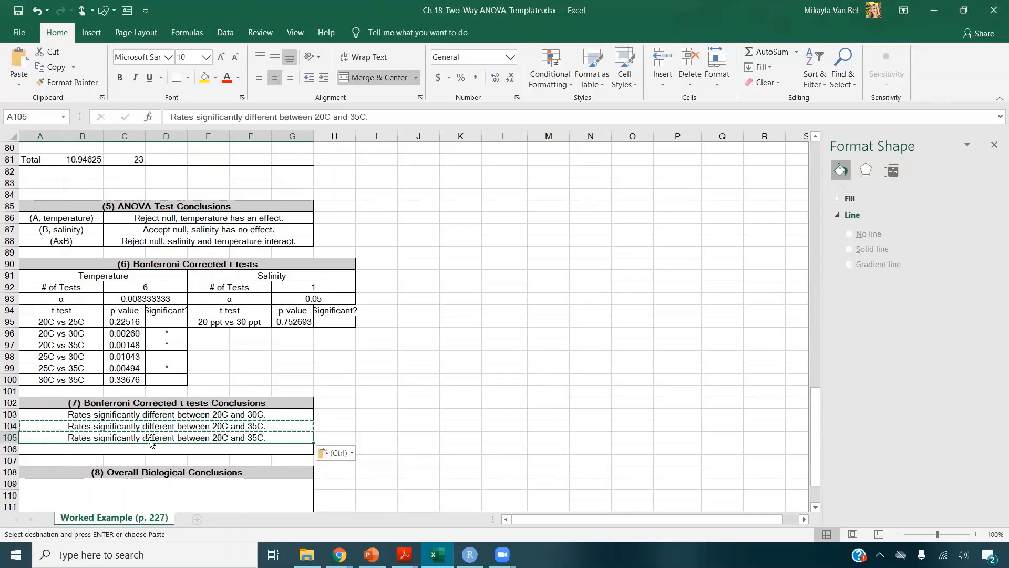
{"action": "double_click", "coordinate": [220, 438]}
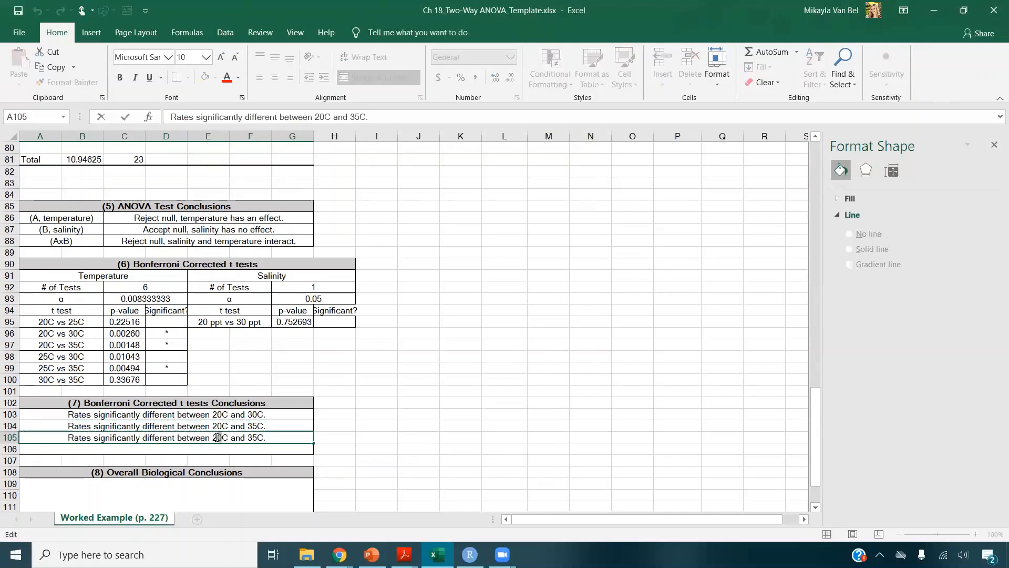
{"action": "key", "text": "Delete"}
{"action": "type", "text": "5"}
{"action": "key", "text": "Return"}
- Enter the salinity conclusion in A106: "Rates are not significantly different between 20 ppt and 30 ppt."
{"action": "type", "text": "Rates ar"}
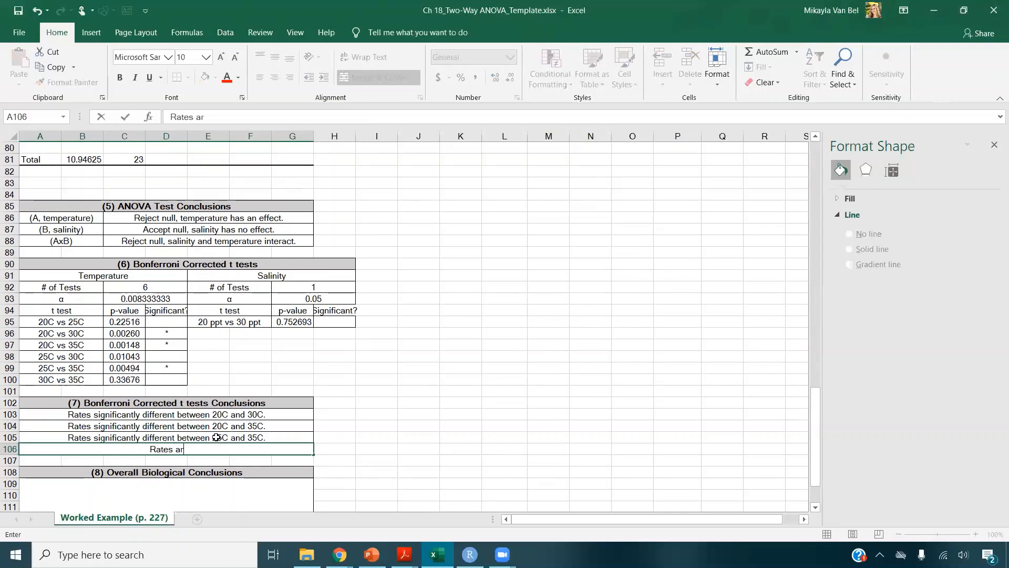
{"action": "type", "text": "e not significantly "}
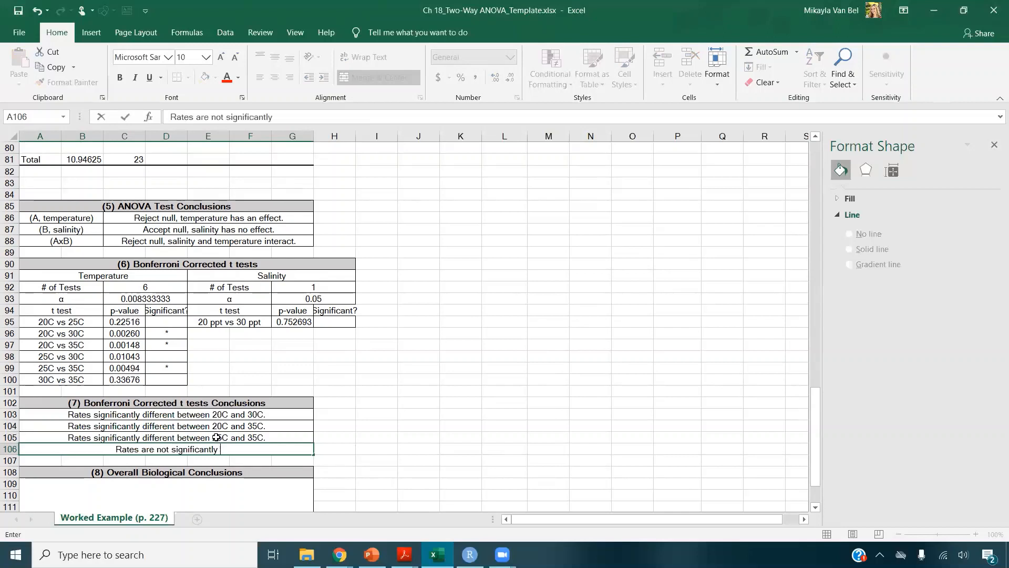
{"action": "type", "text": "different "}
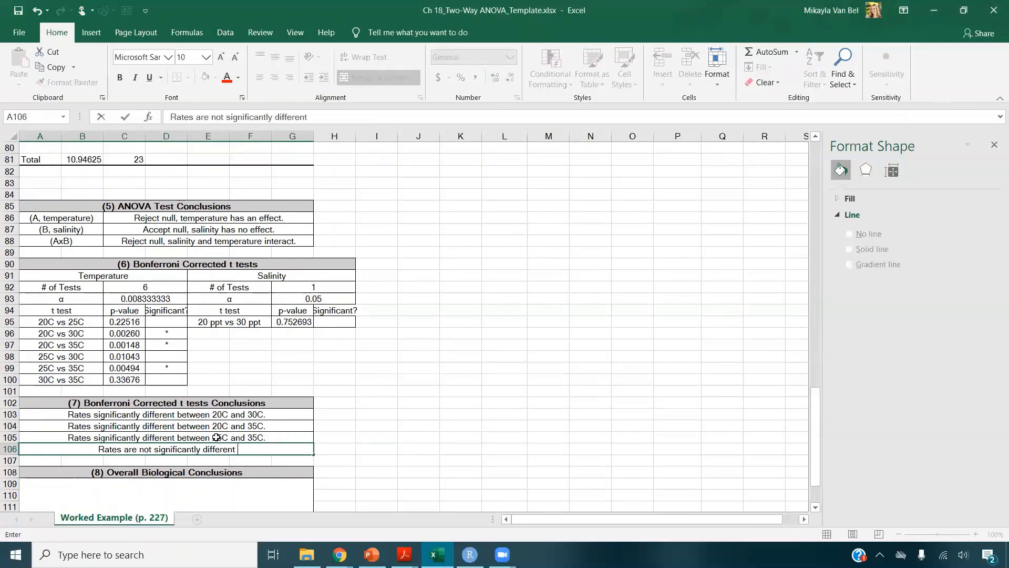
{"action": "type", "text": "between 20 ppt"}
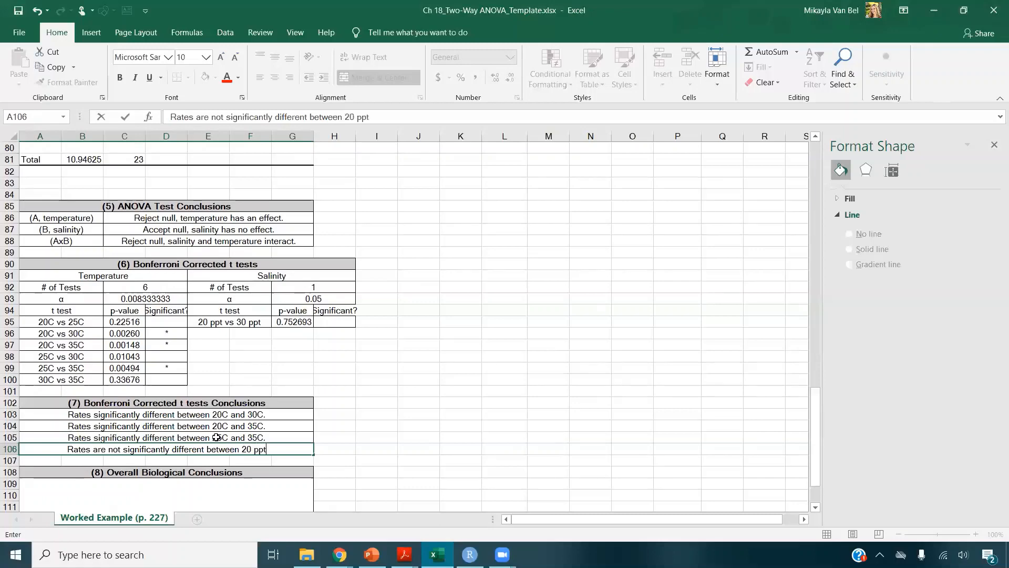
{"action": "type", "text": " and 30 ppt."}
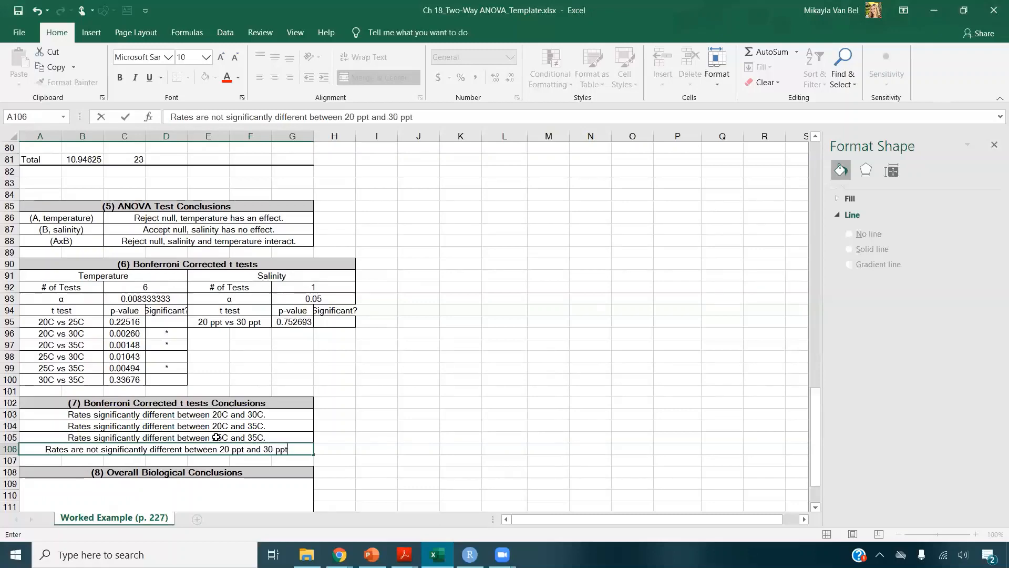
{"action": "key", "text": "Return"}
- Copy the respiration rates by temperature chart from below the Means table to beside the Overall Biological Conclusions section
{"action": "scroll", "coordinate": [226, 431], "scroll_direction": "down", "scroll_amount": 3}
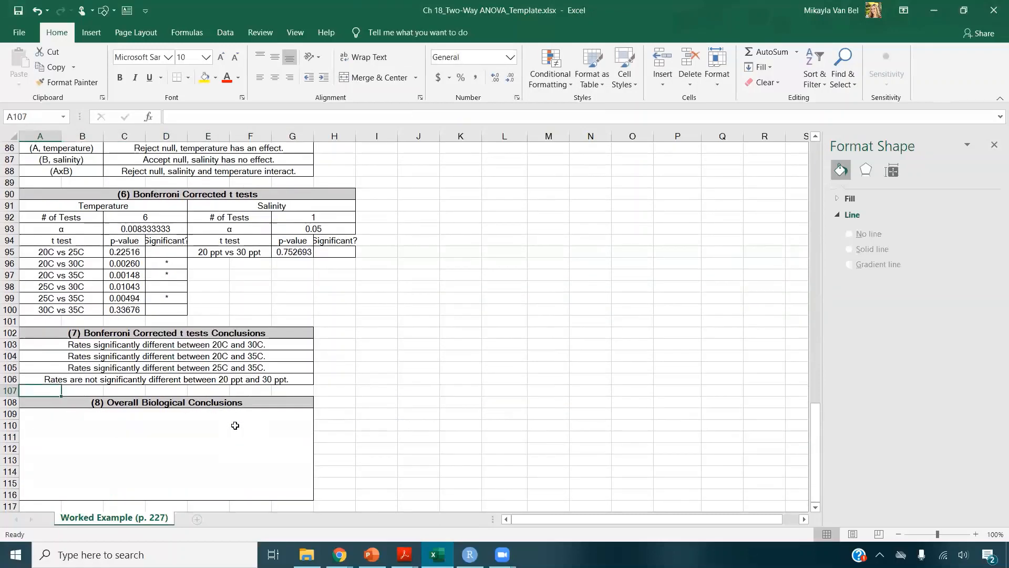
{"action": "left_click", "coordinate": [234, 425]}
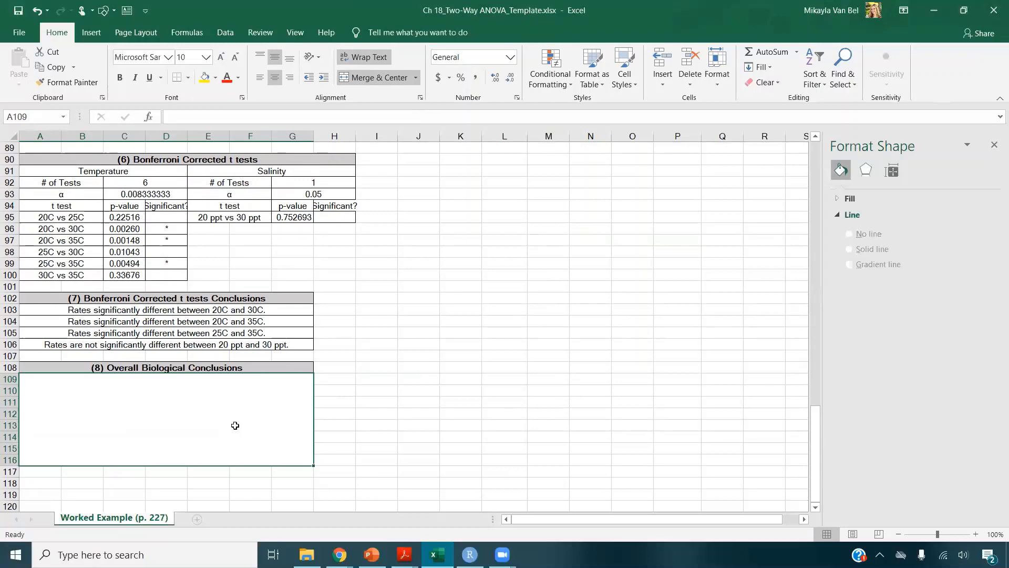
{"action": "scroll", "coordinate": [272, 408], "scroll_direction": "up", "scroll_amount": 6}
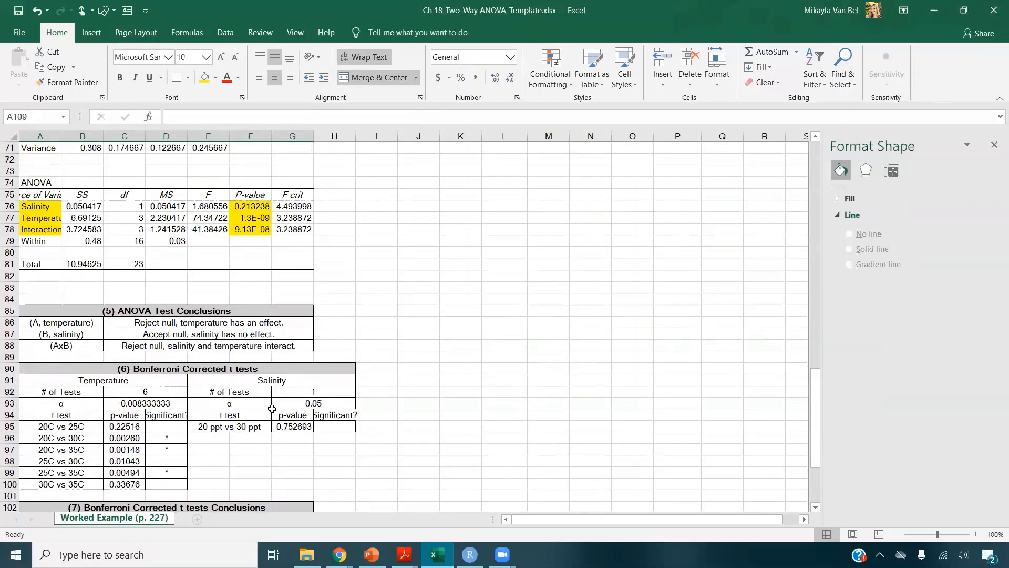
{"action": "scroll", "coordinate": [272, 409], "scroll_direction": "up", "scroll_amount": 18}
{"action": "left_click", "coordinate": [246, 236]}
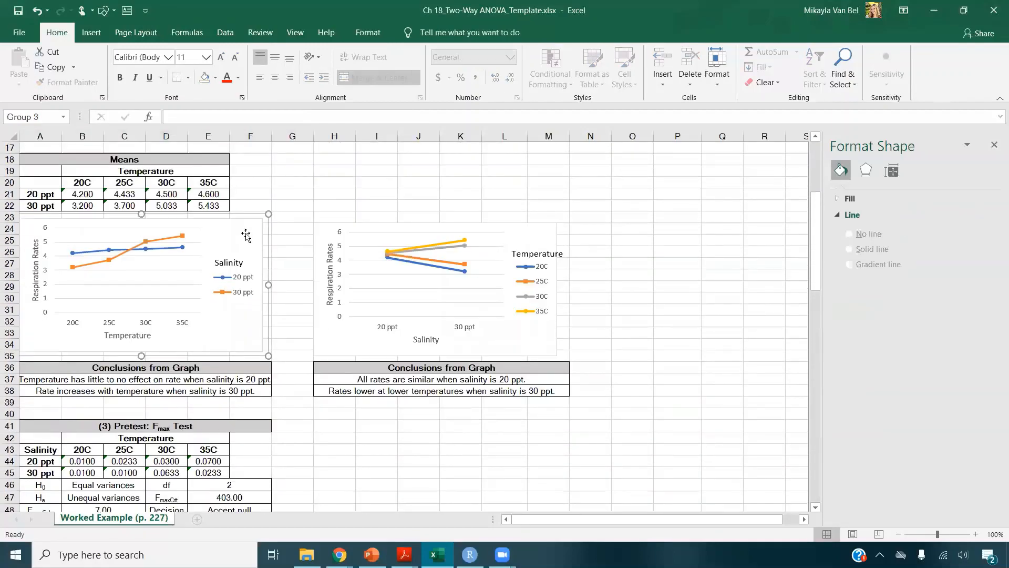
{"action": "scroll", "coordinate": [309, 387], "scroll_direction": "down", "scroll_amount": 20}
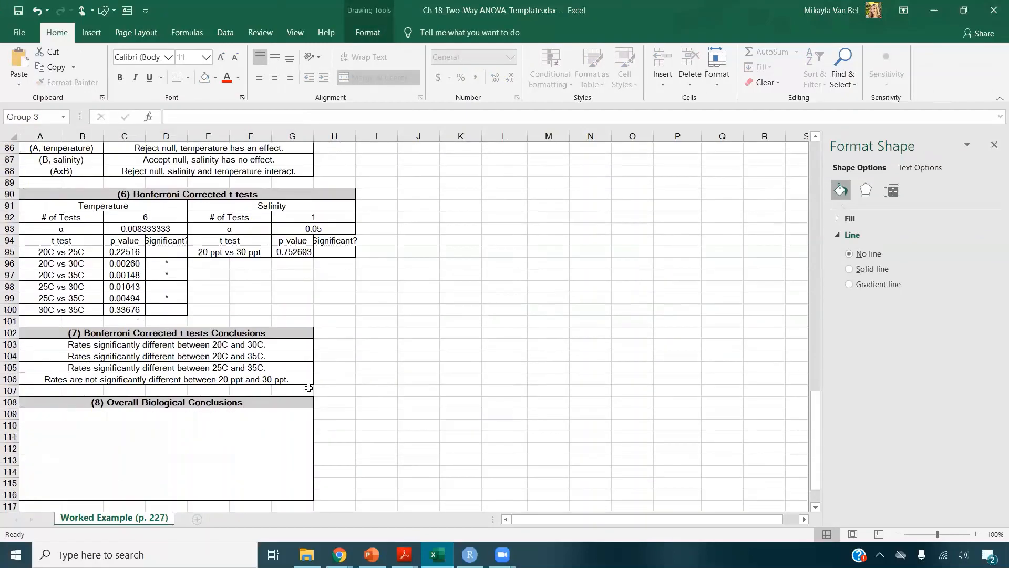
{"action": "scroll", "coordinate": [308, 387], "scroll_direction": "down", "scroll_amount": 1}
{"action": "left_click", "coordinate": [378, 365]}
{"action": "key", "text": "ctrl+v"}
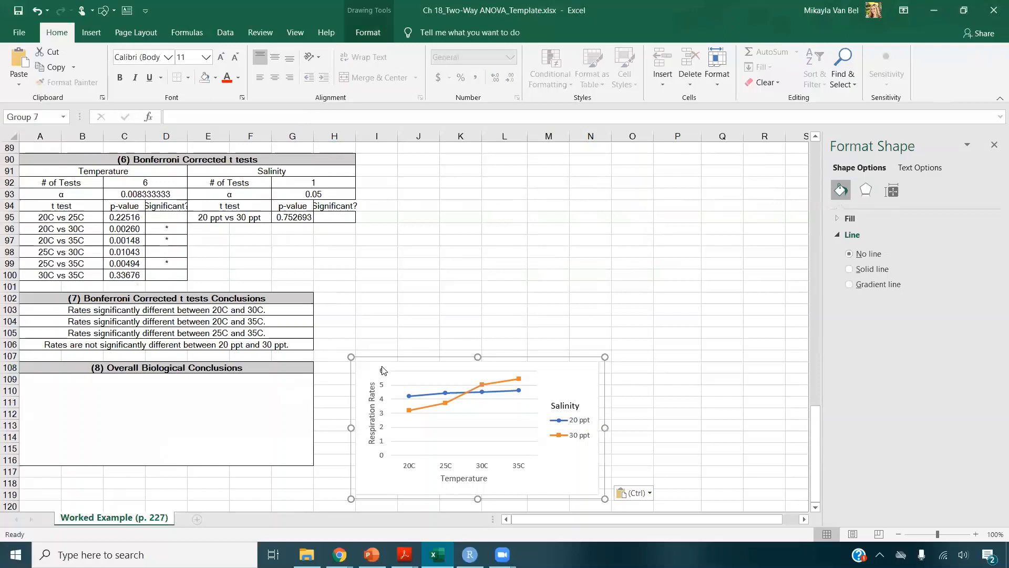
- Begin the overall biological conclusion in A109: "Temperature has a significant effect on the resipiration rates of these snails, but salinity does not."
{"action": "left_click", "coordinate": [276, 405]}
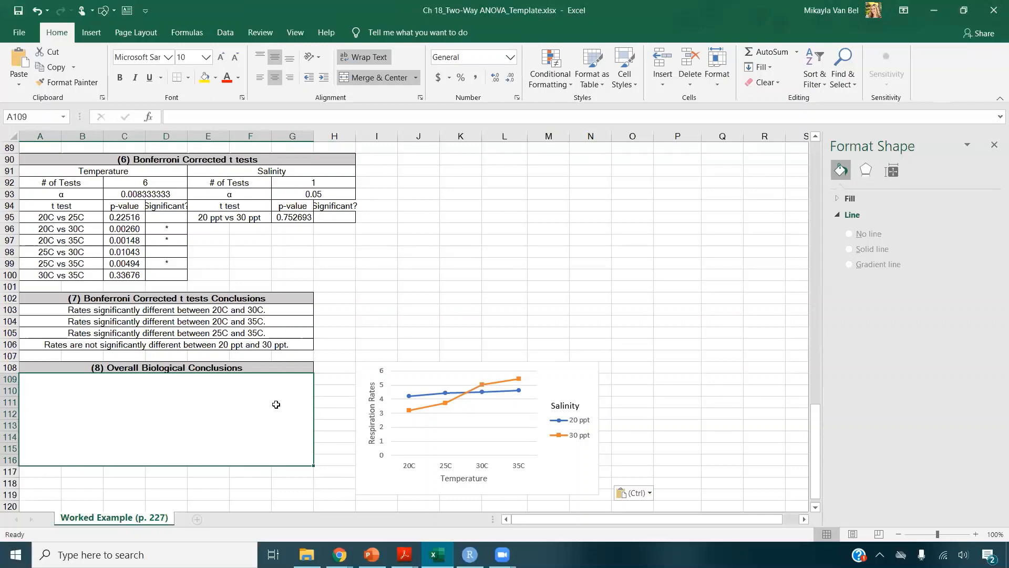
{"action": "scroll", "coordinate": [275, 404], "scroll_direction": "up", "scroll_amount": 5}
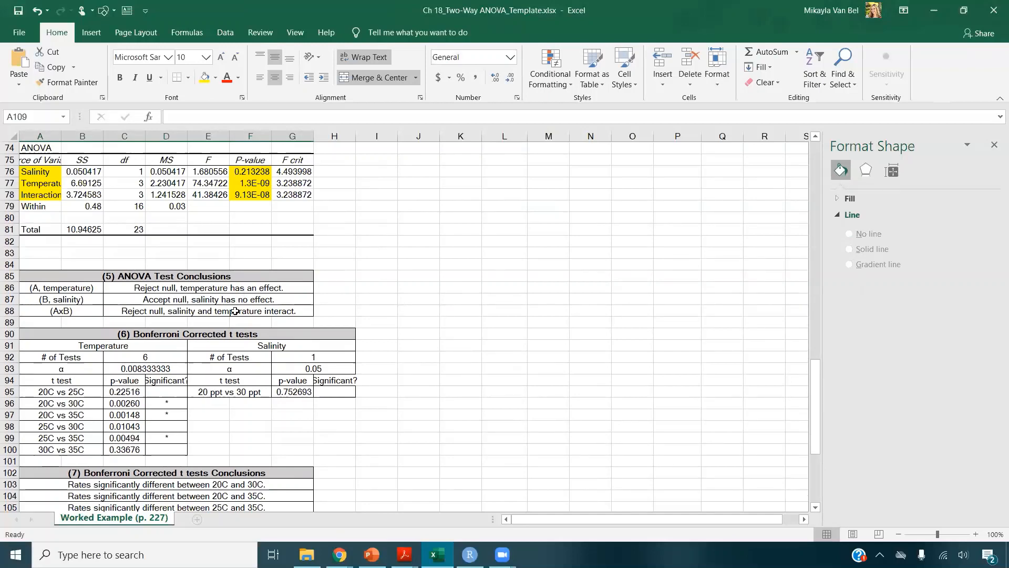
{"action": "scroll", "coordinate": [233, 314], "scroll_direction": "down", "scroll_amount": 7}
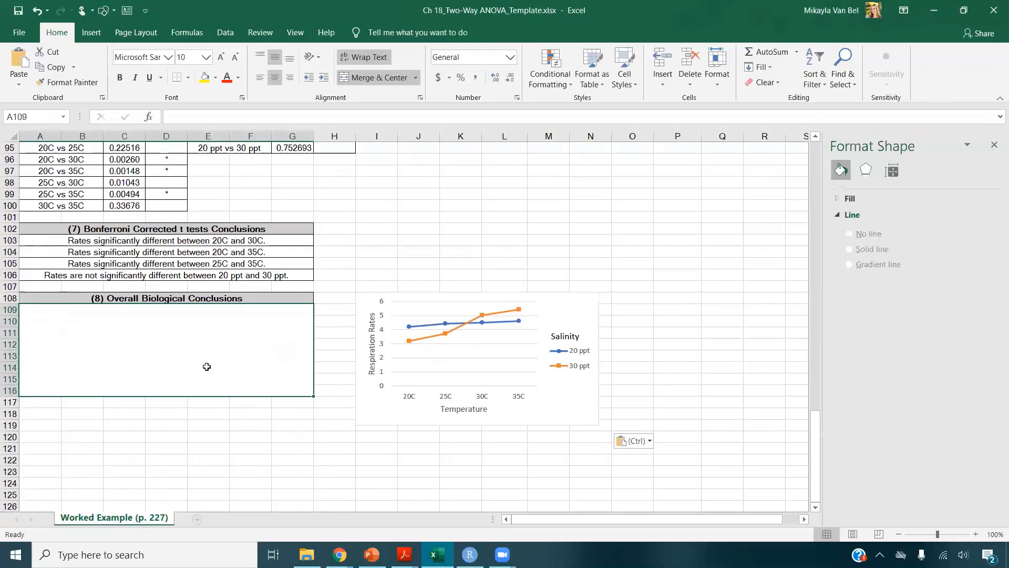
{"action": "type", "text": "Tem"}
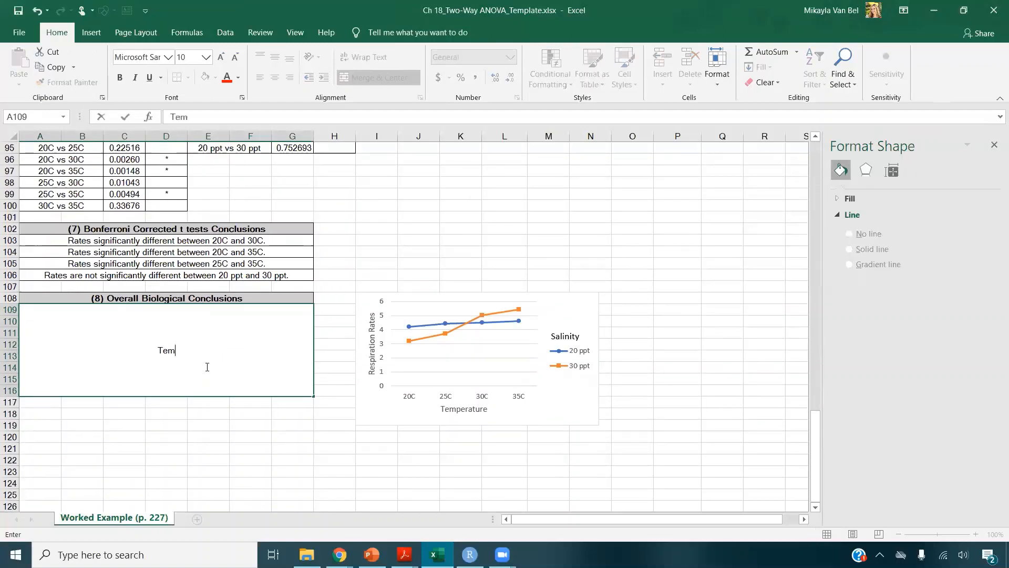
{"action": "type", "text": "perature has a signiif"}
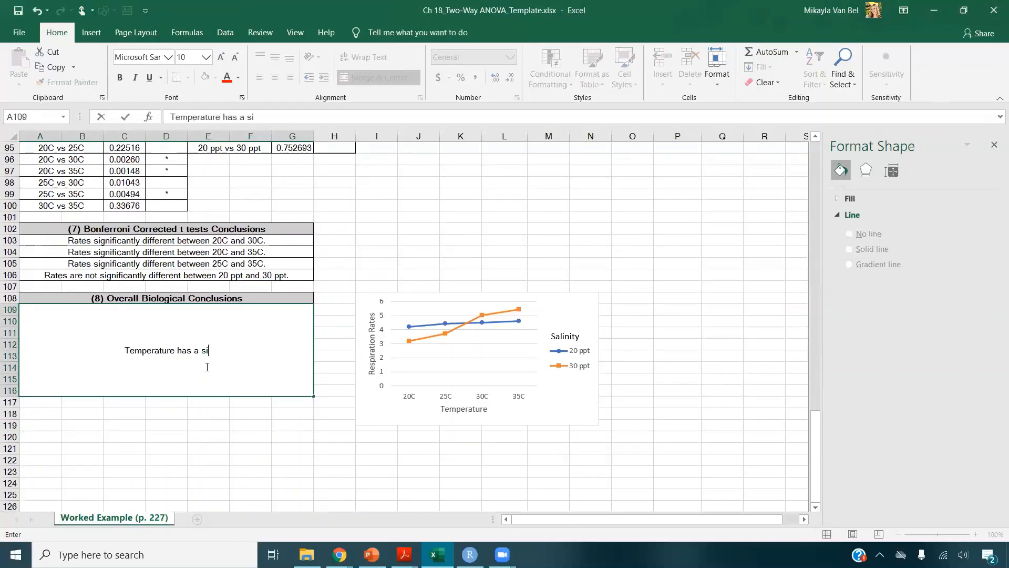
{"action": "key", "text": "BackSpace"}
{"action": "key", "text": "BackSpace"}
{"action": "type", "text": "fic"}
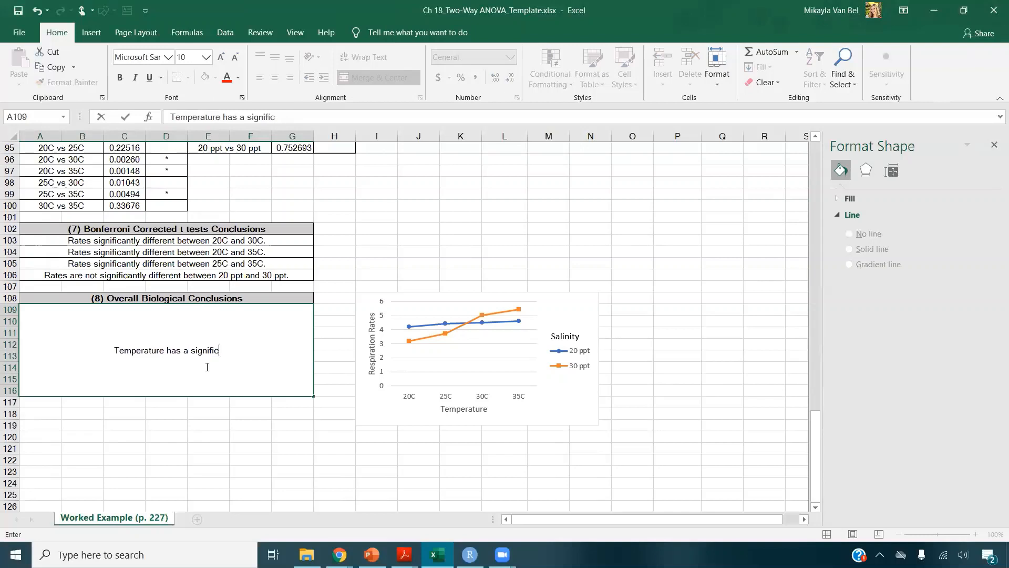
{"action": "type", "text": "ant effect on the "}
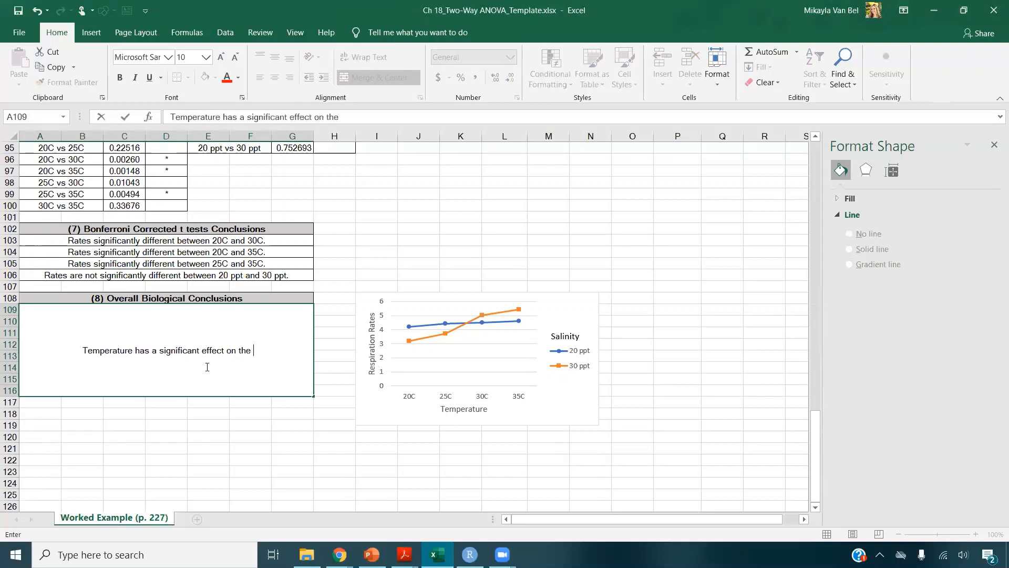
{"action": "type", "text": "resipiration rates "}
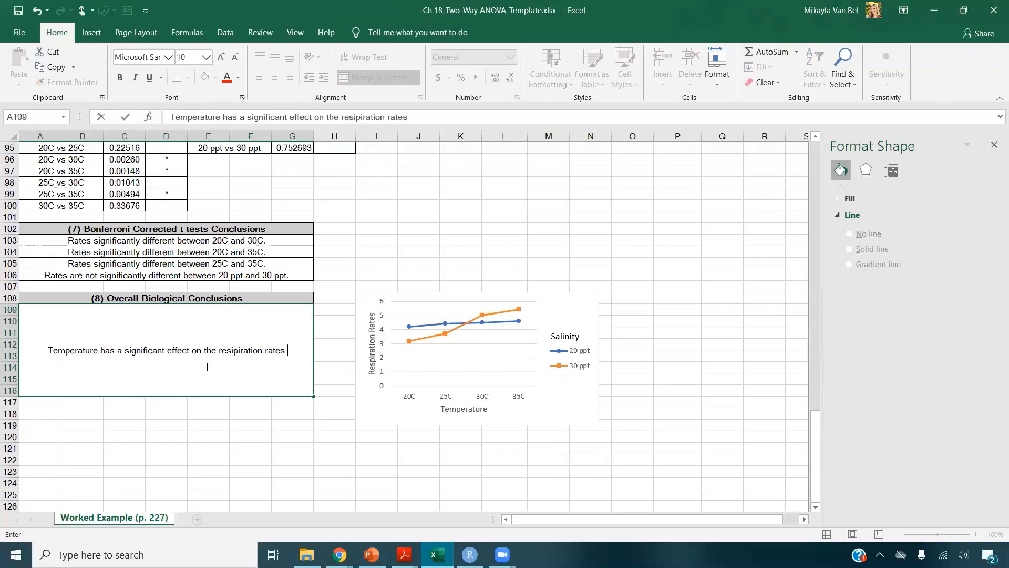
{"action": "type", "text": "of these snails"}
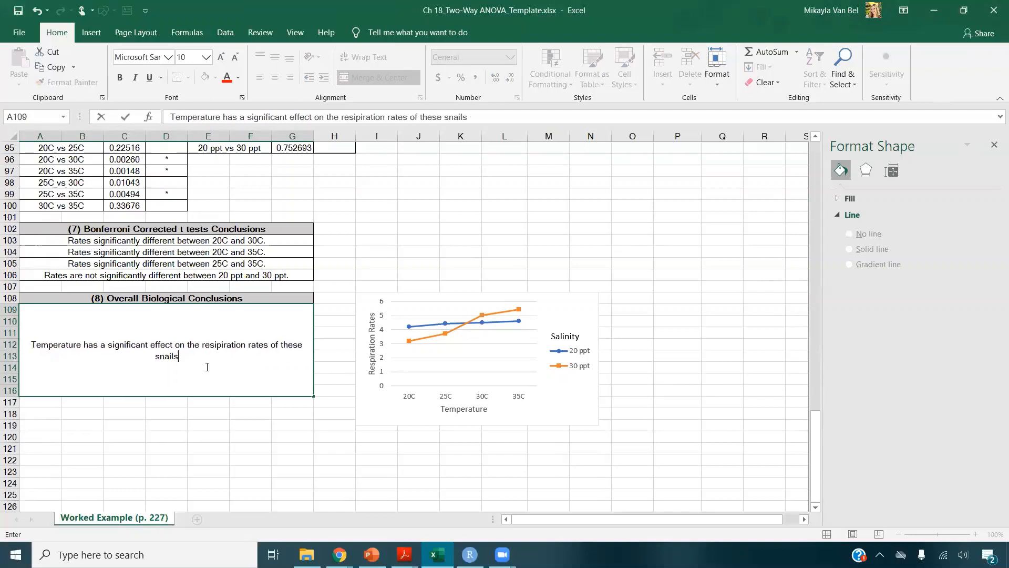
{"action": "type", "text": ", but salinity "}
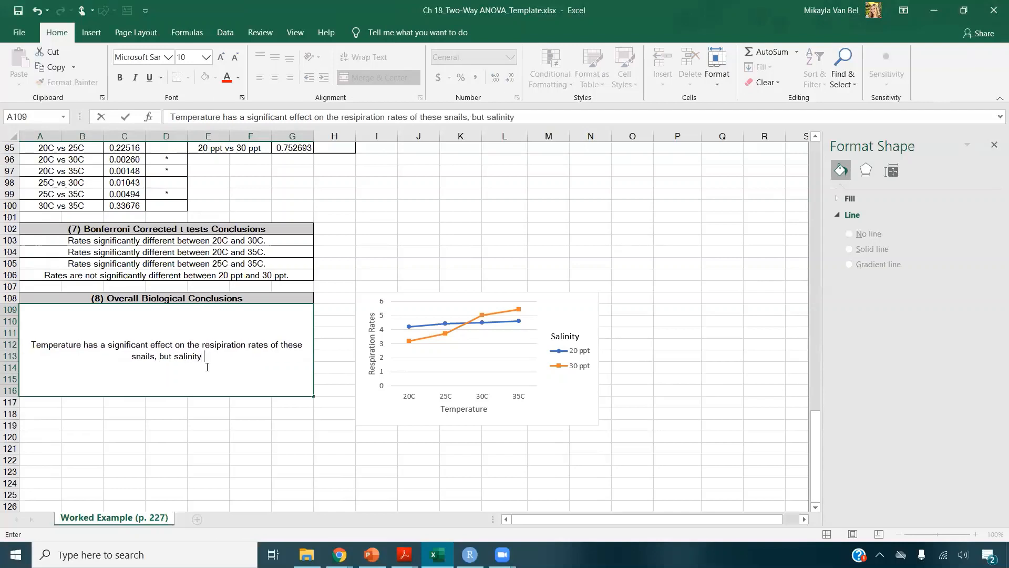
{"action": "type", "text": "does not. Tempera"}
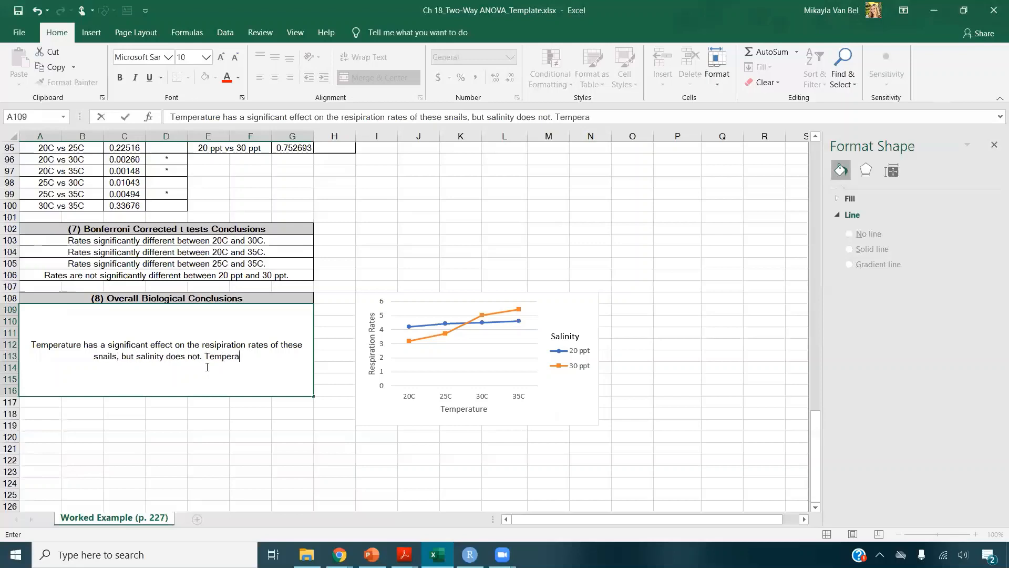
- Add a second sentence to the A109 conclusion: "Temperature and salinity do interact for the respiration rates."
{"action": "type", "text": "ture and salinity "}
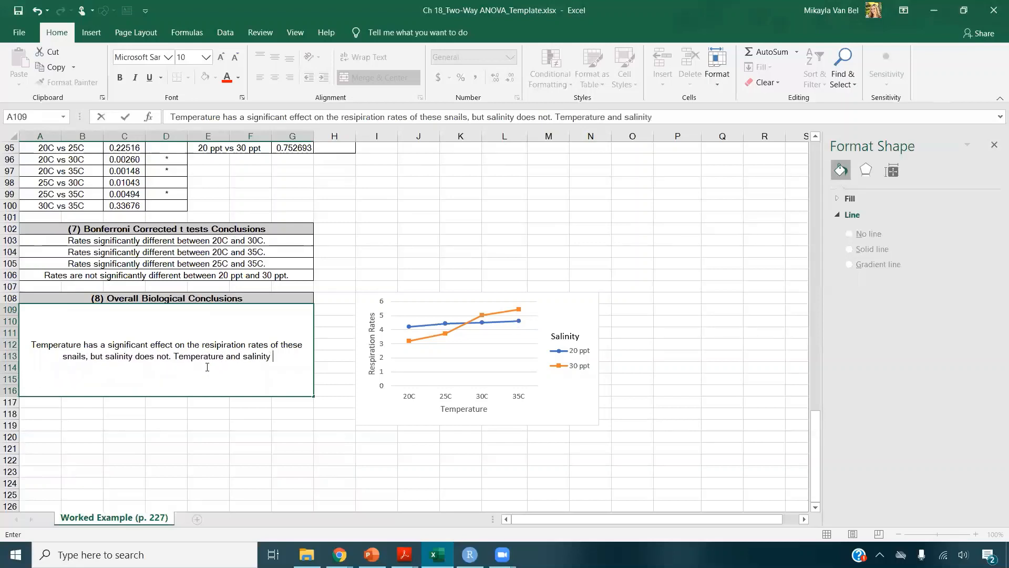
{"action": "type", "text": "do interact for t"}
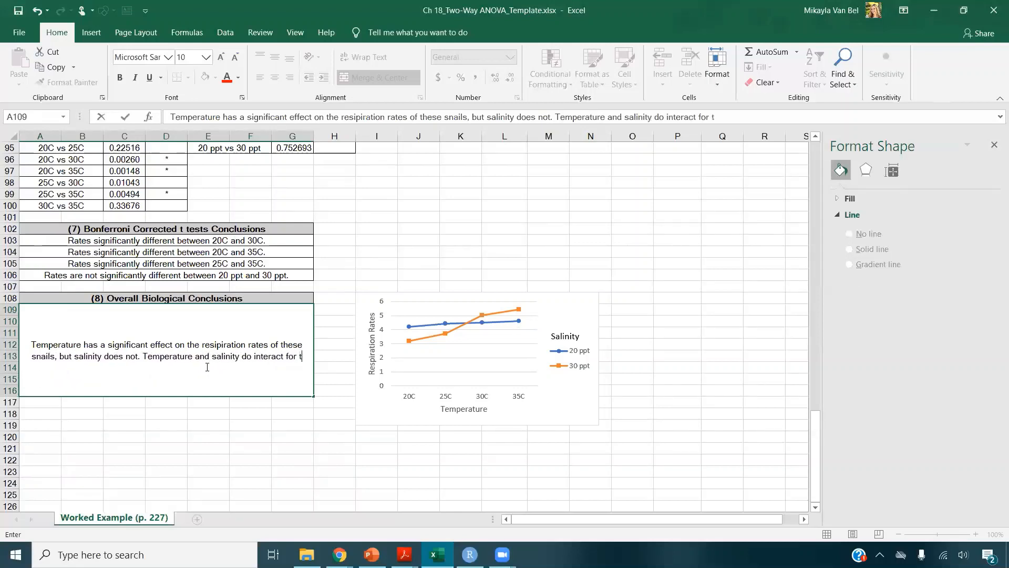
{"action": "type", "text": "he respiration rates."}
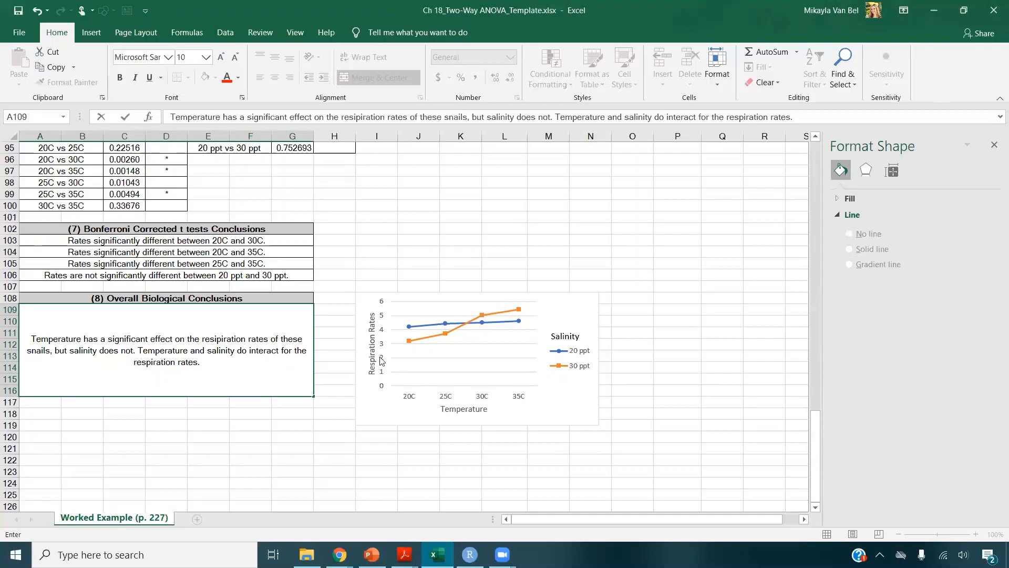
- Stretch the copied chart upward so that it spans about rows 101 to 119
{"action": "left_click", "coordinate": [598, 327]}
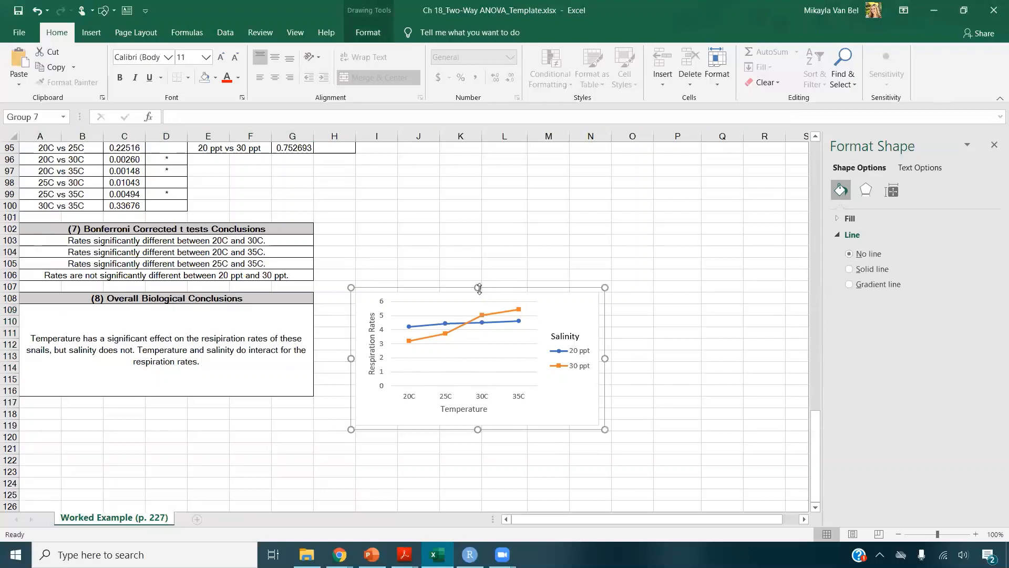
{"action": "left_click_drag", "start_coordinate": [477, 292], "coordinate": [474, 221]}
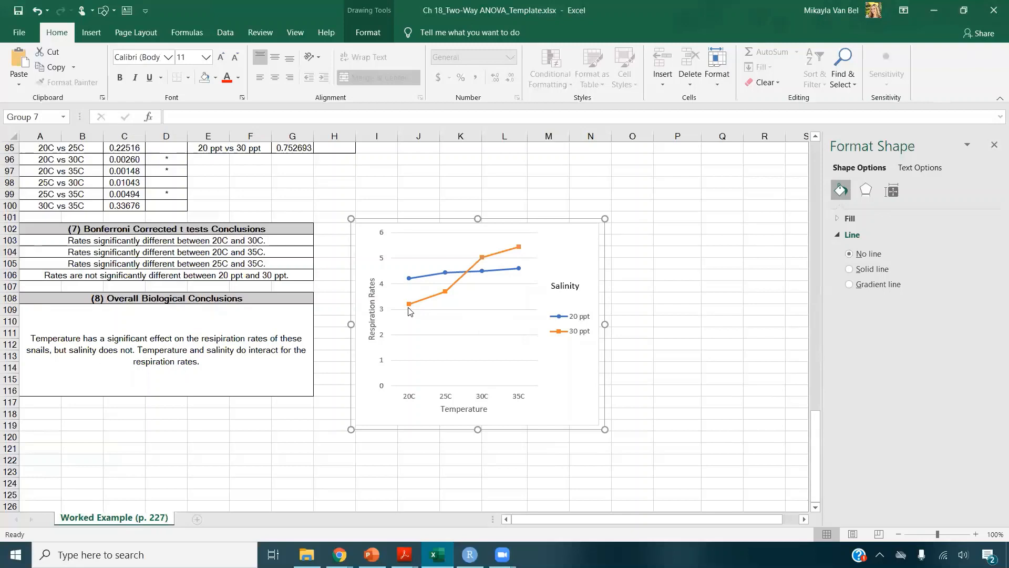
{"action": "mouse_move", "coordinate": [409, 310]}
- Add a third sentence to the A109 conclusion: "Respiration rates are significantly higher in higher temperatures but only hwen the salinity is 30 ppt."
{"action": "double_click", "coordinate": [226, 367]}
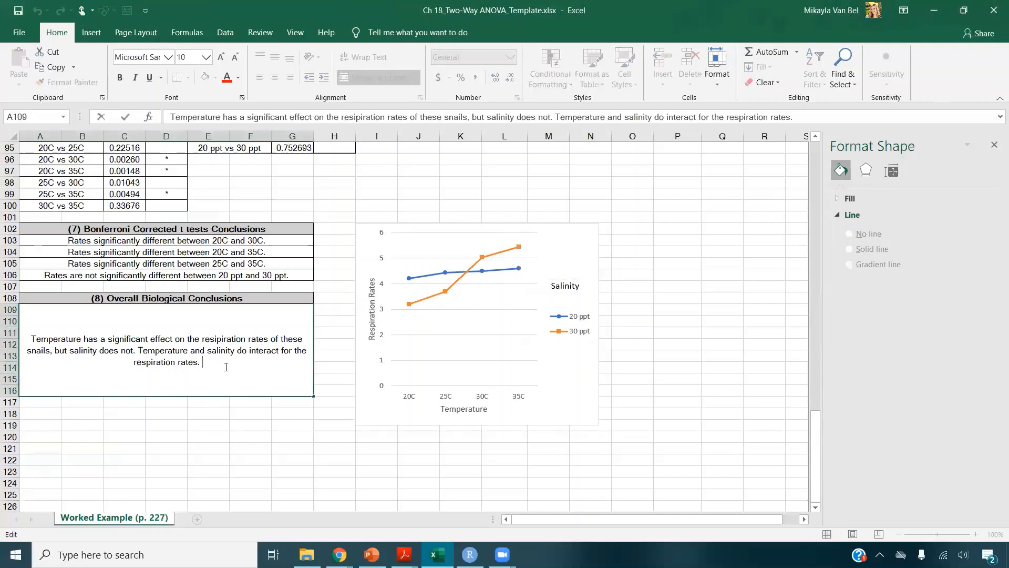
{"action": "type", "text": "T"}
{"action": "key", "text": "BackSpace"}
{"action": "type", "text": "Resipr"}
{"action": "key", "text": "BackSpace"}
{"action": "key", "text": "BackSpace"}
{"action": "key", "text": "BackSpace"}
{"action": "type", "text": "piration ra"}
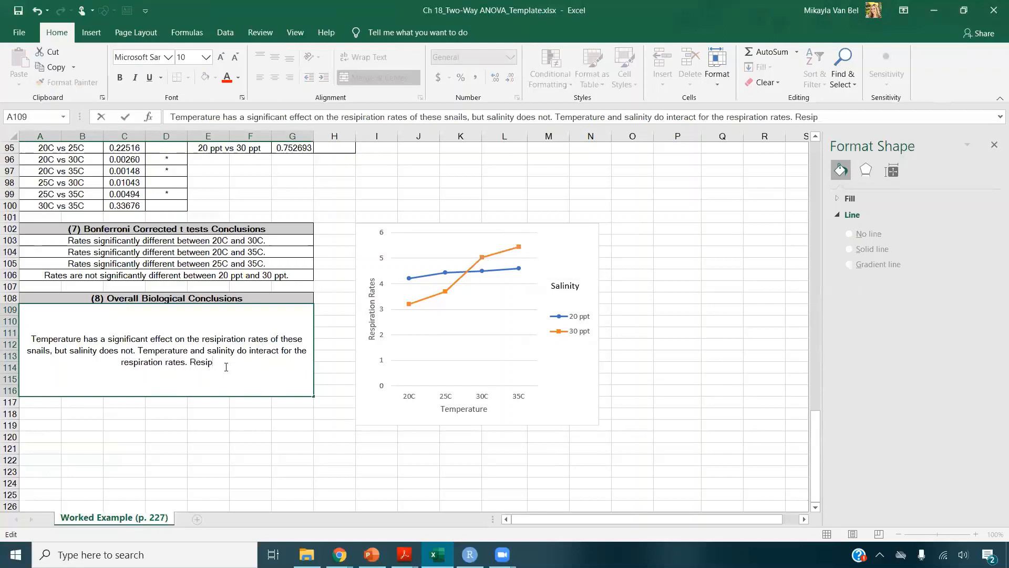
{"action": "type", "text": "tes a"}
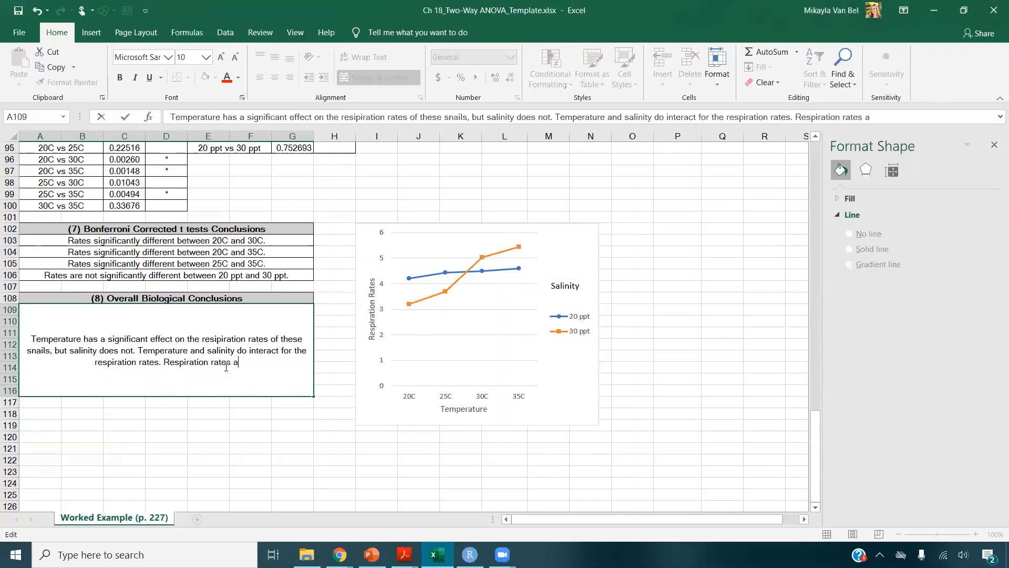
{"action": "type", "text": "re signif"}
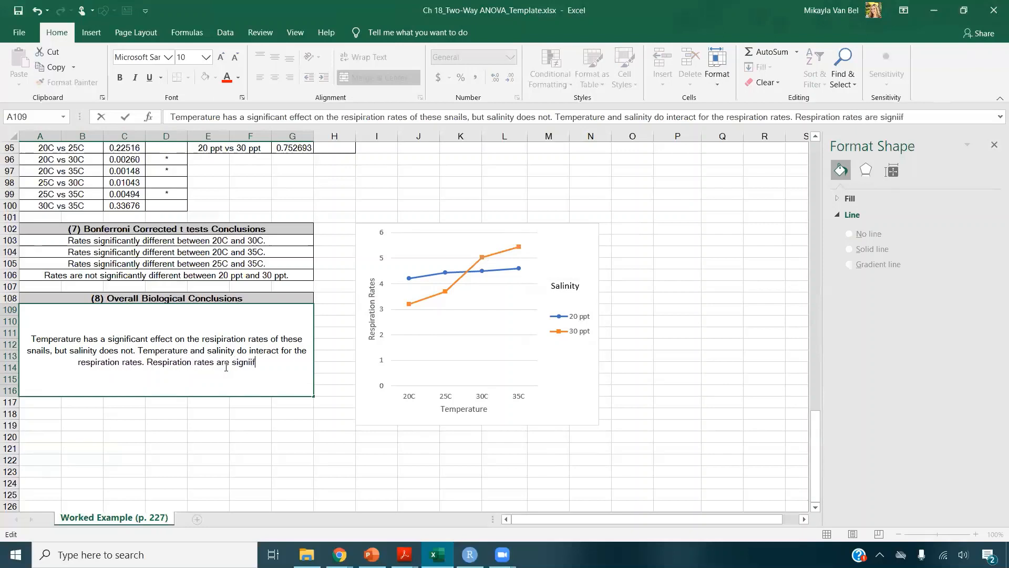
{"action": "type", "text": "icantly higher "}
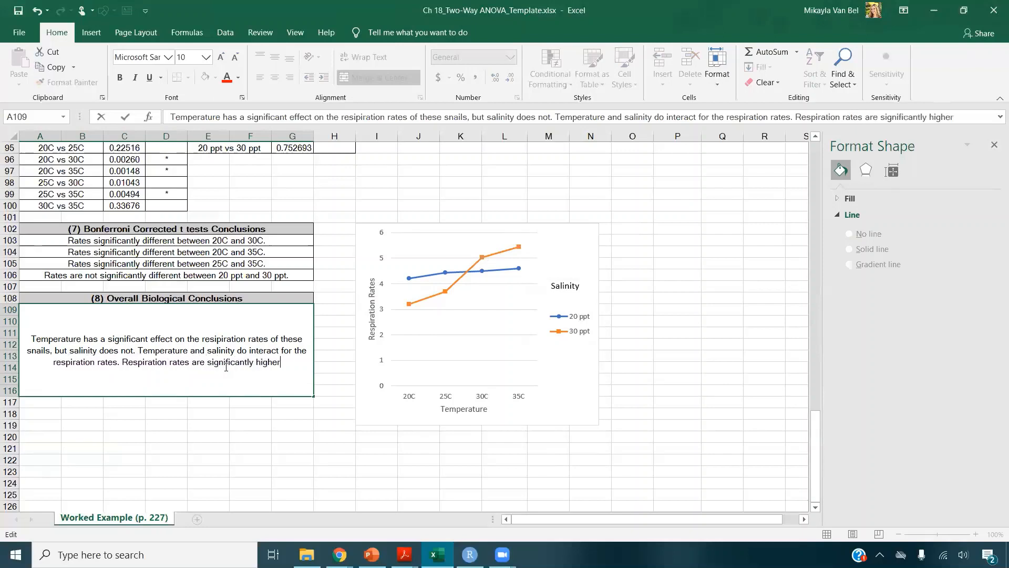
{"action": "type", "text": "in higher temperatures but only hwen"}
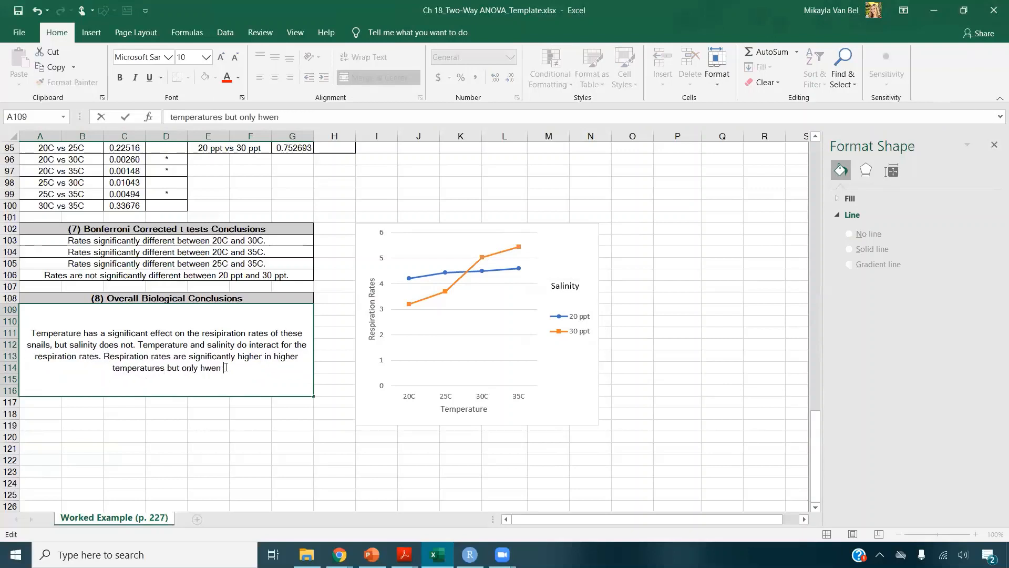
{"action": "type", "text": "the salinity "}
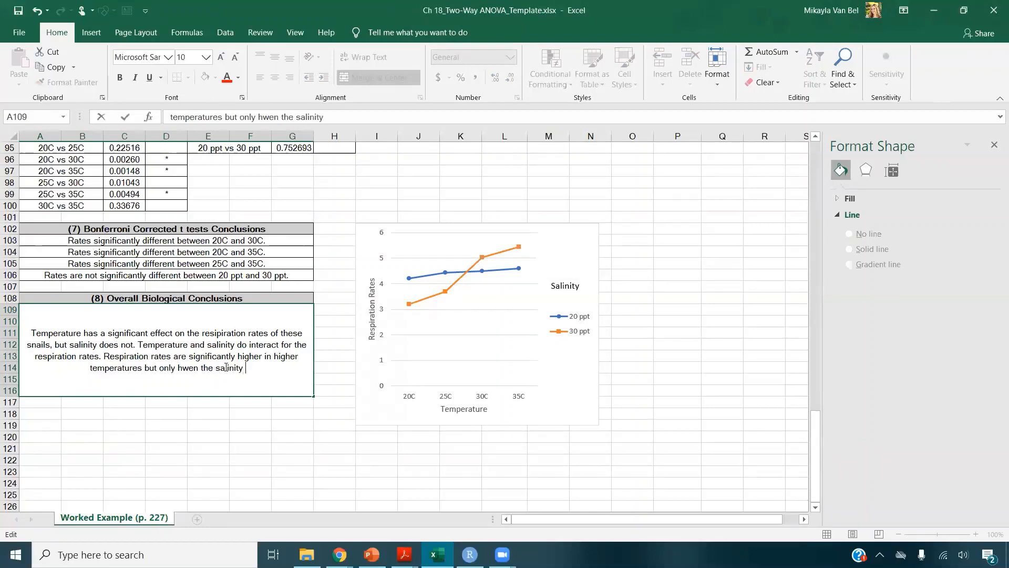
{"action": "type", "text": "is 30 ppt."}
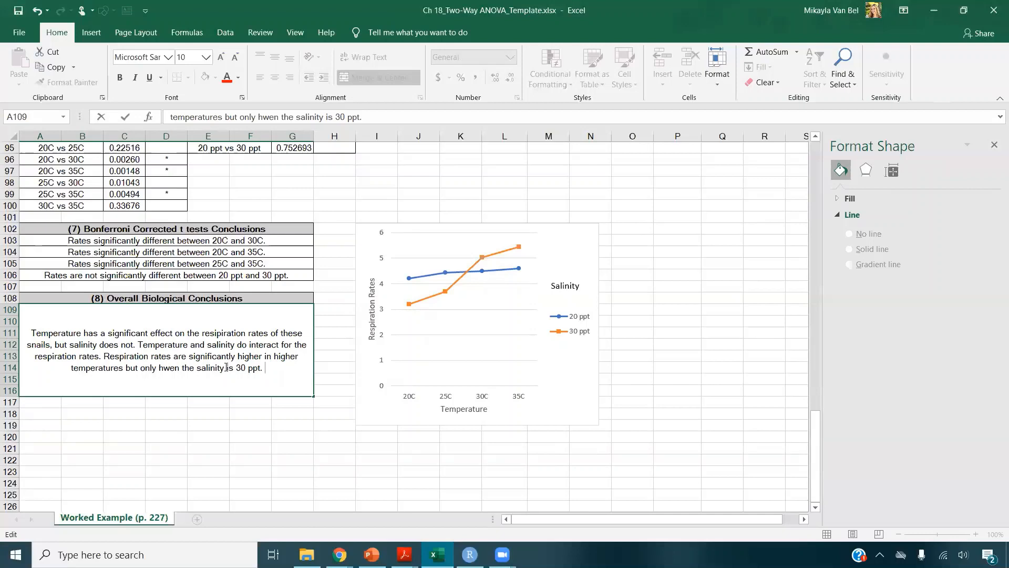
- Continue the A109 conclusion with "Even though salinity has no significant effect alone, the interaction is explained primarily through the temperature"
{"action": "type", "text": "Even though sa"}
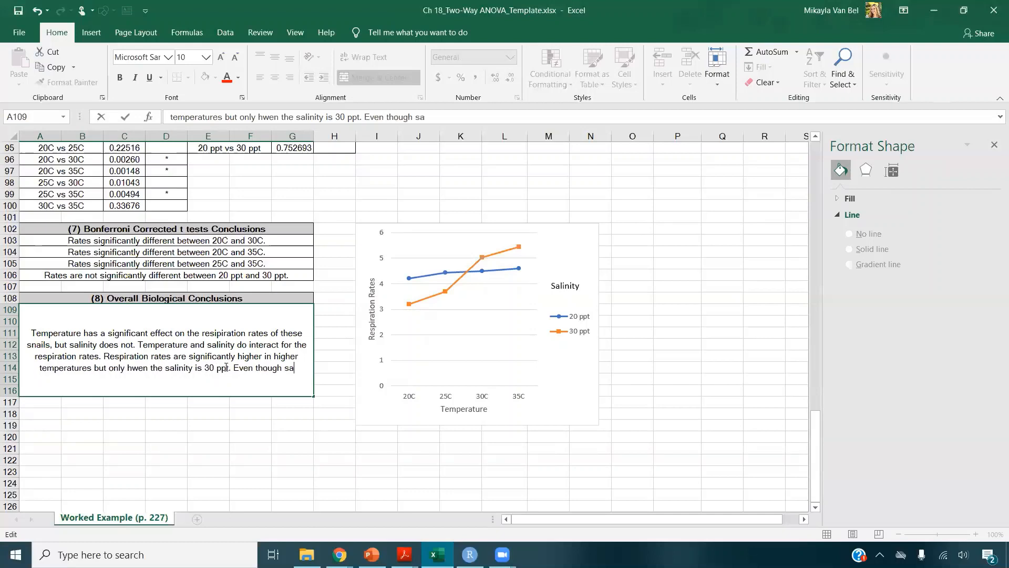
{"action": "type", "text": "linity has no significant effe"}
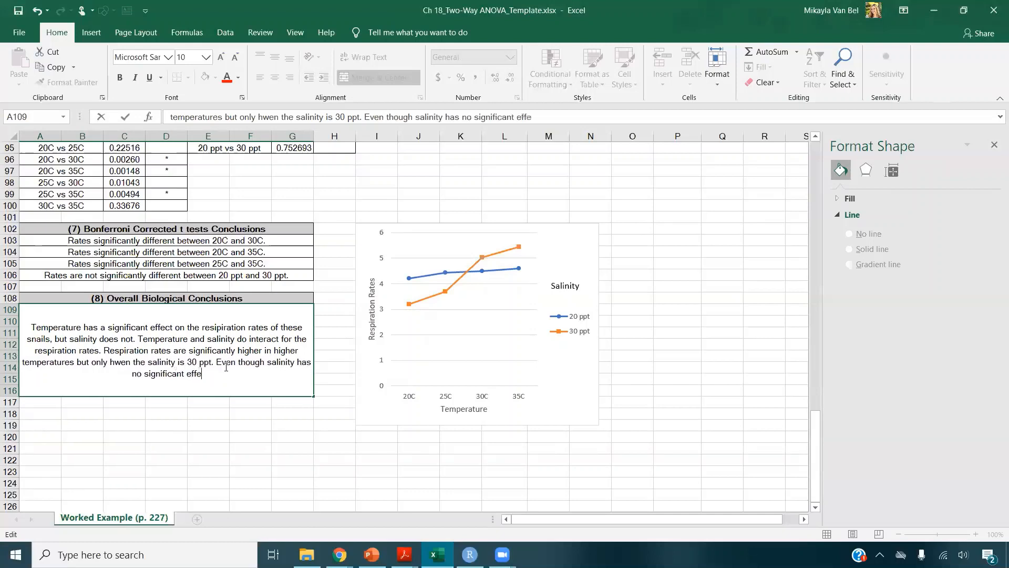
{"action": "type", "text": "ct alone,"}
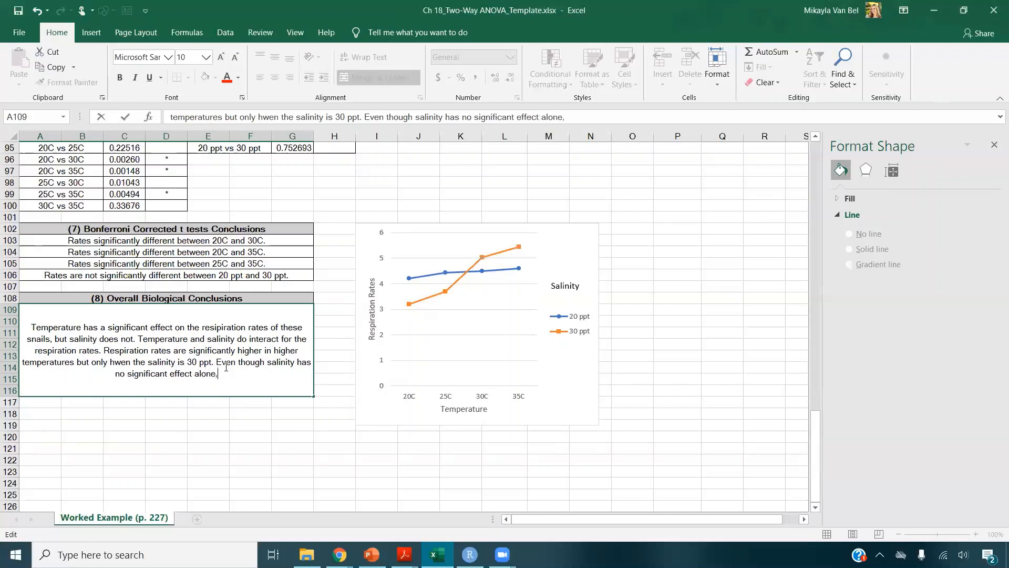
{"action": "type", "text": " th"}
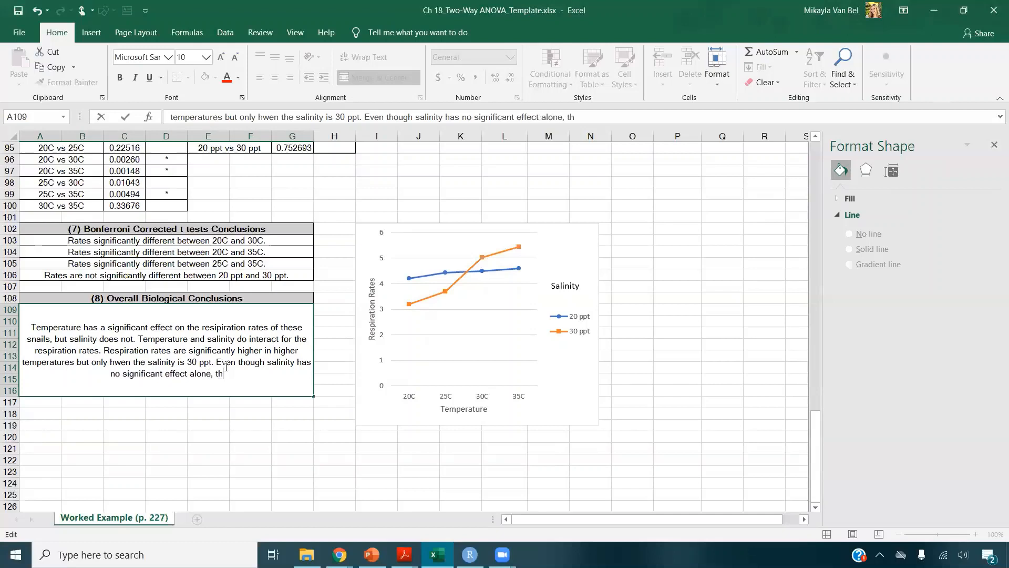
{"action": "type", "text": "e interaction "}
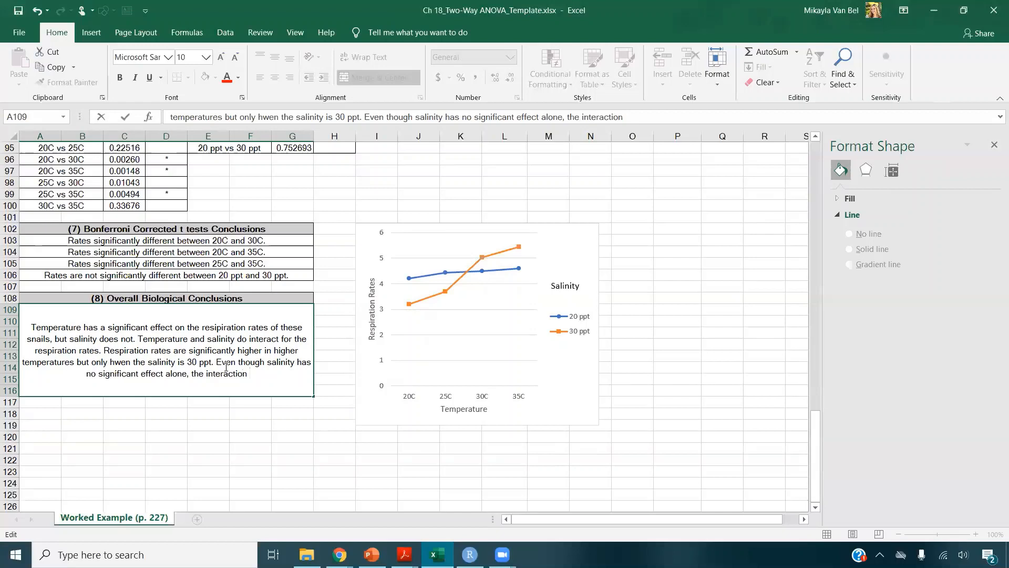
{"action": "type", "text": "is explained pri"}
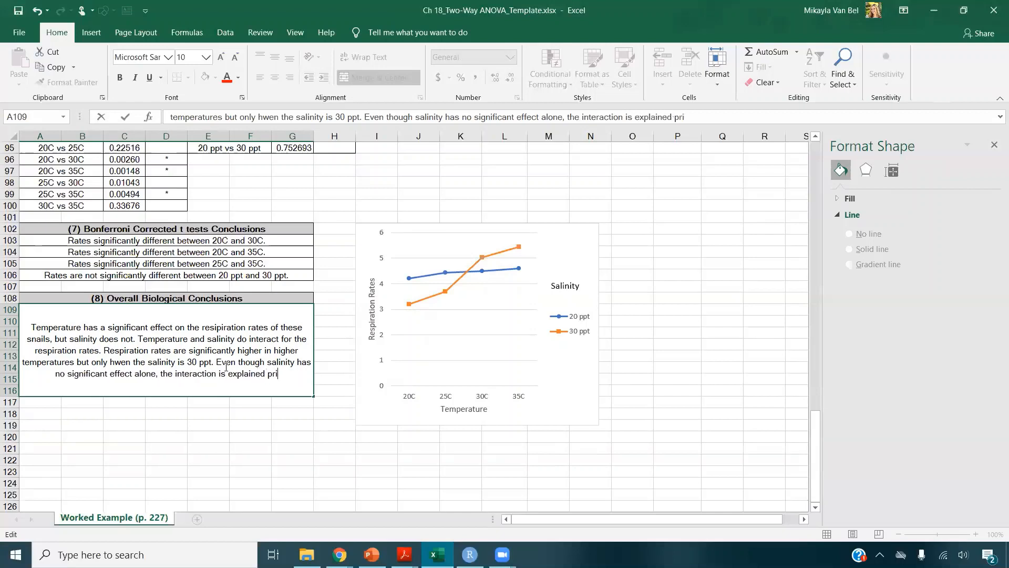
{"action": "type", "text": "marily through the"}
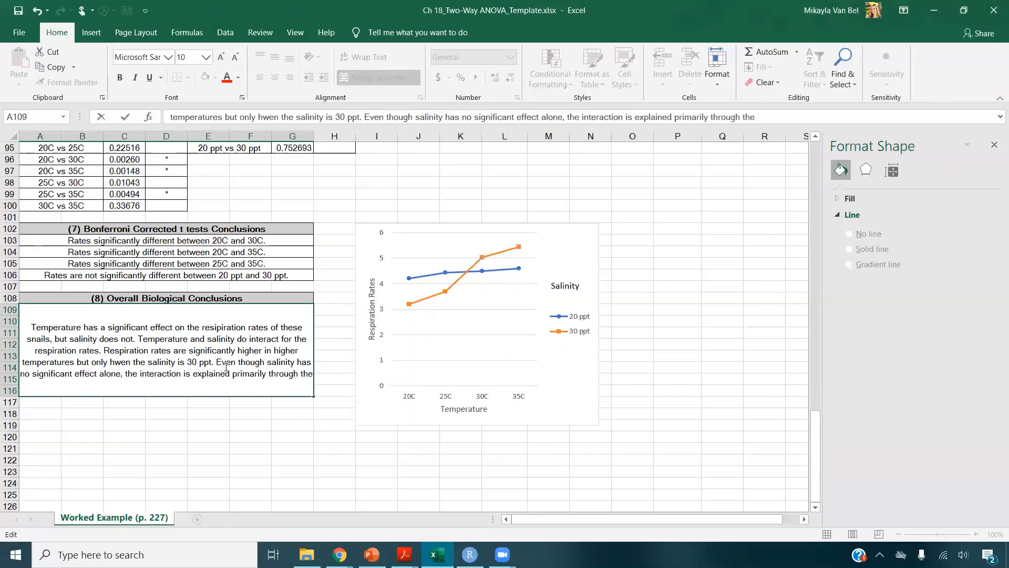
{"action": "type", "text": " temperature"}
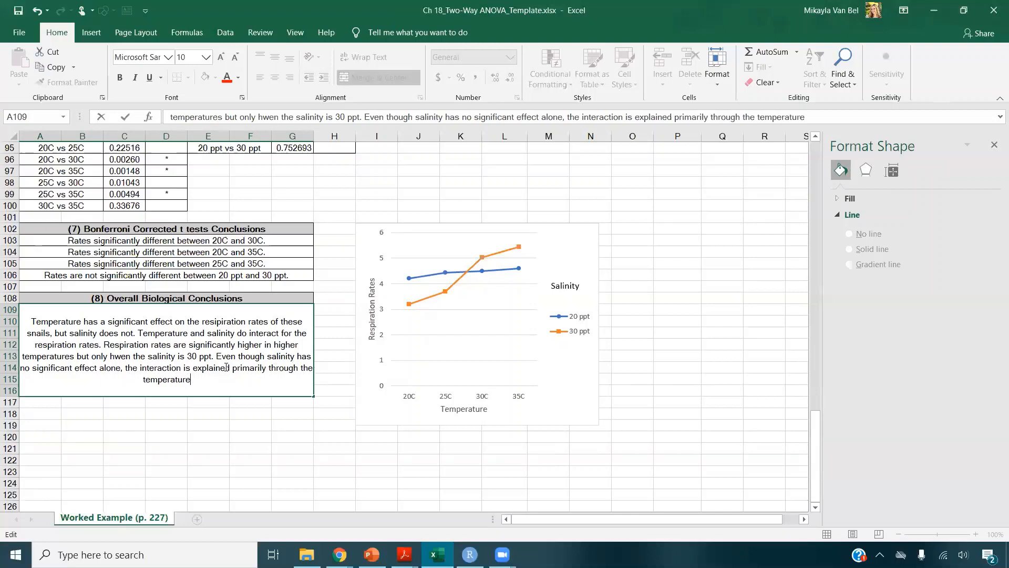
- Finish the A109 conclusion with the sentence "Temperature has a larger effect on respiration rates than salinity."
{"action": "type", "text": ". Temperattu"}
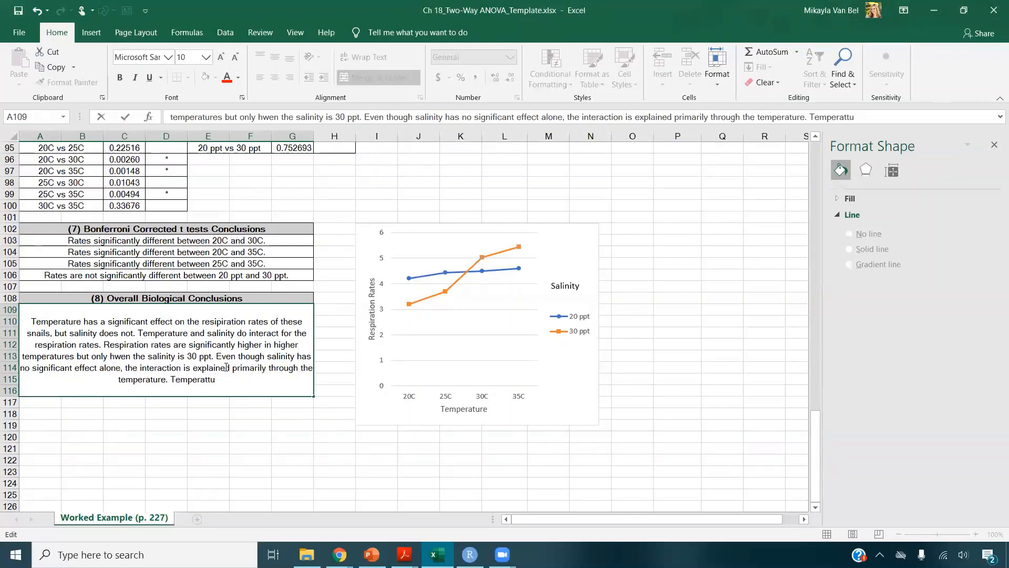
{"action": "key", "text": "BackSpace"}
{"action": "key", "text": "BackSpace"}
{"action": "type", "text": "ure has a"}
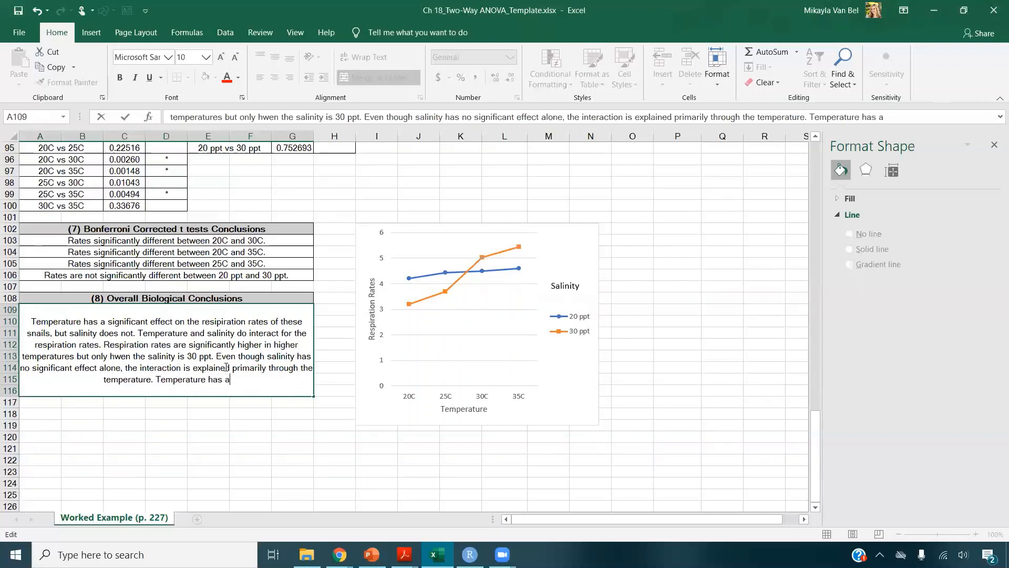
{"action": "type", "text": " larger effect on re"}
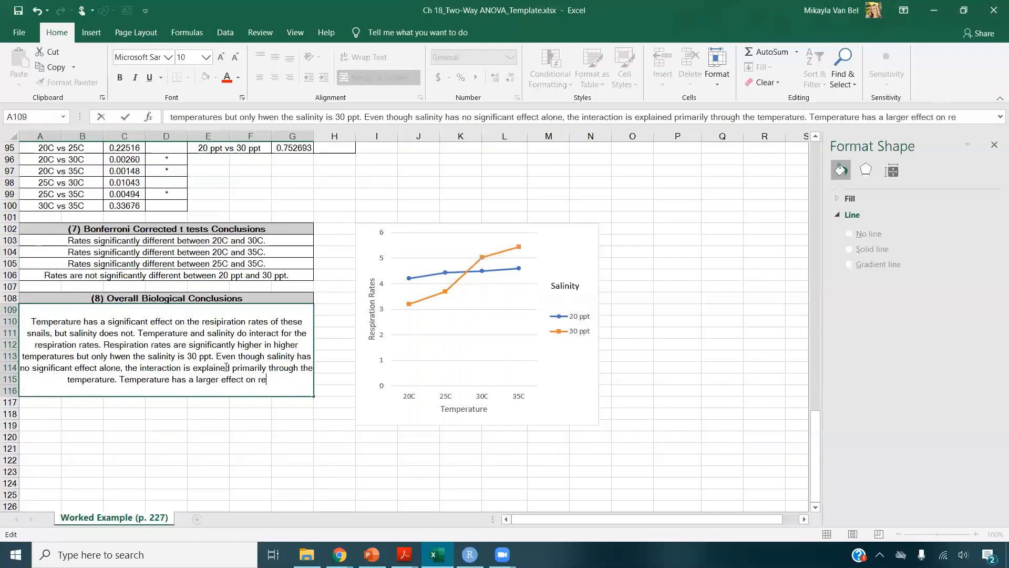
{"action": "type", "text": "spiration rates t"}
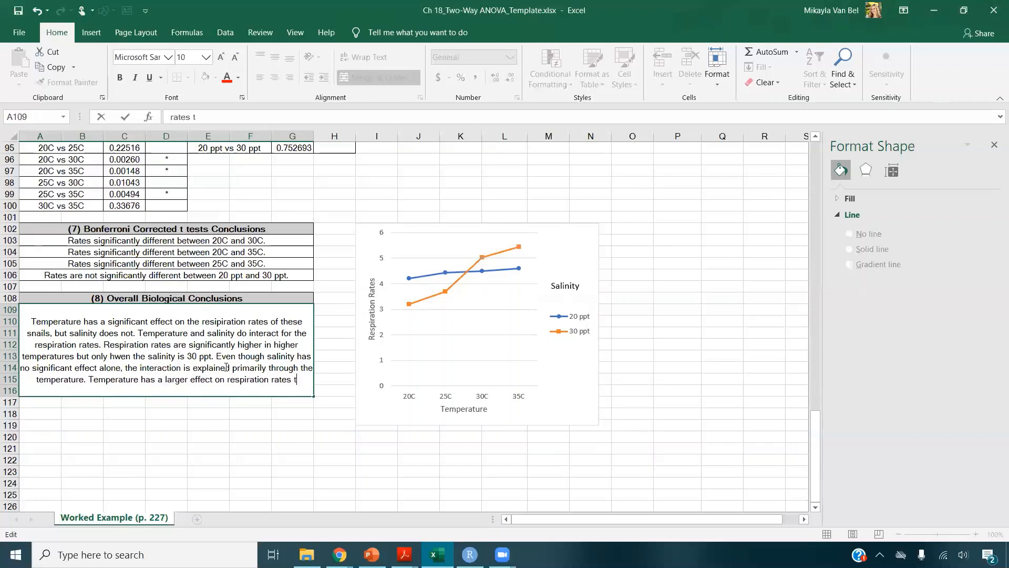
{"action": "type", "text": "han salinity."}
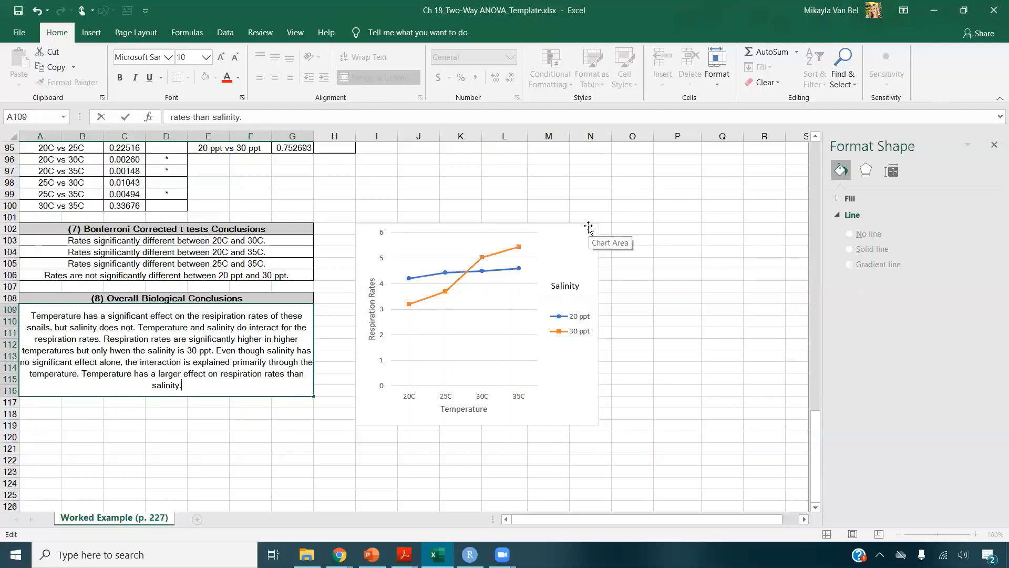
{"action": "left_click", "coordinate": [516, 198]}
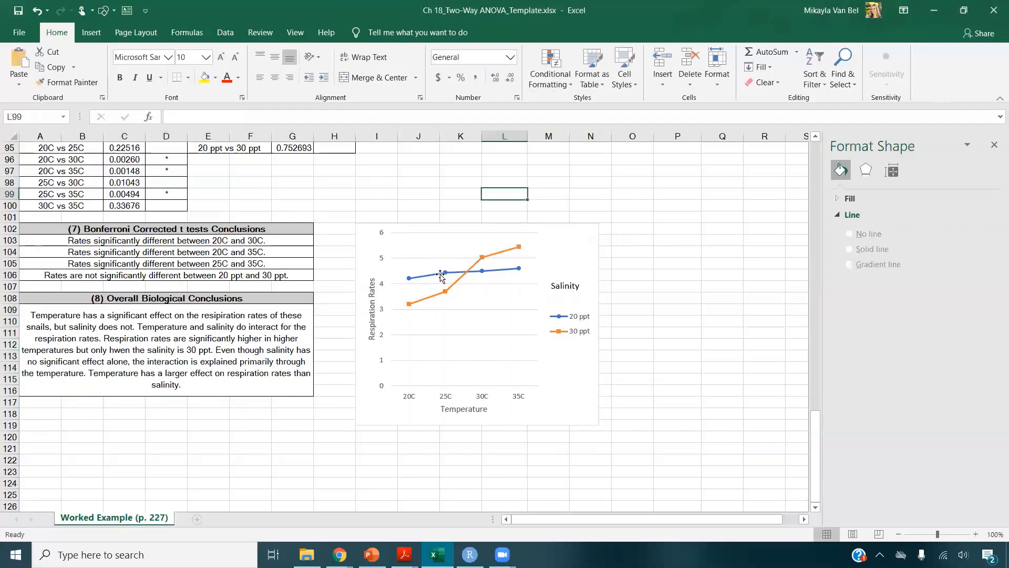
{"action": "scroll", "coordinate": [443, 345], "scroll_direction": "up", "scroll_amount": 6}
{"action": "scroll", "coordinate": [444, 344], "scroll_direction": "up", "scroll_amount": 20}
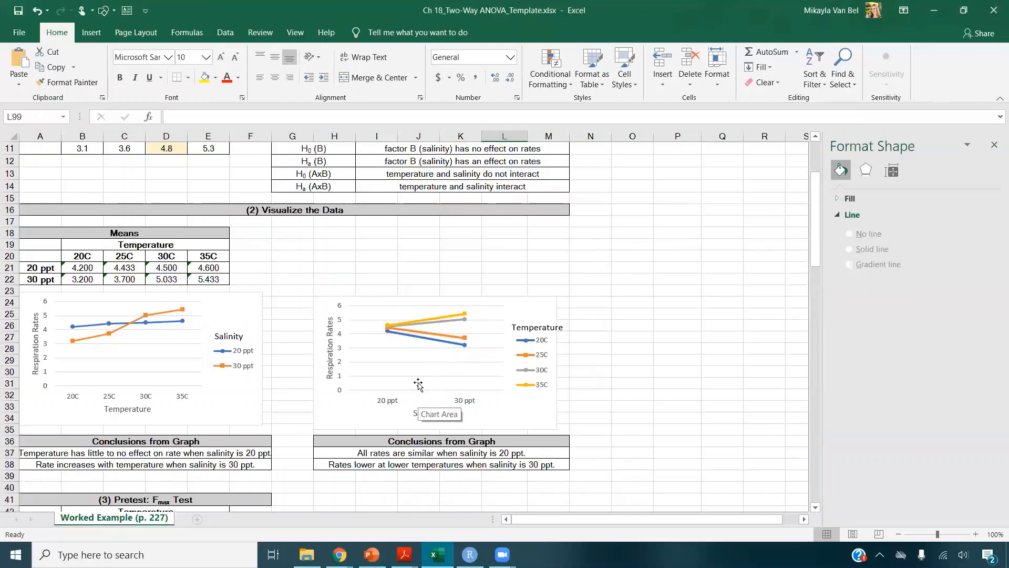
{"action": "scroll", "coordinate": [390, 366], "scroll_direction": "down", "scroll_amount": 1}
{"action": "scroll", "coordinate": [390, 367], "scroll_direction": "down", "scroll_amount": 4}
{"action": "scroll", "coordinate": [387, 361], "scroll_direction": "down", "scroll_amount": 17}
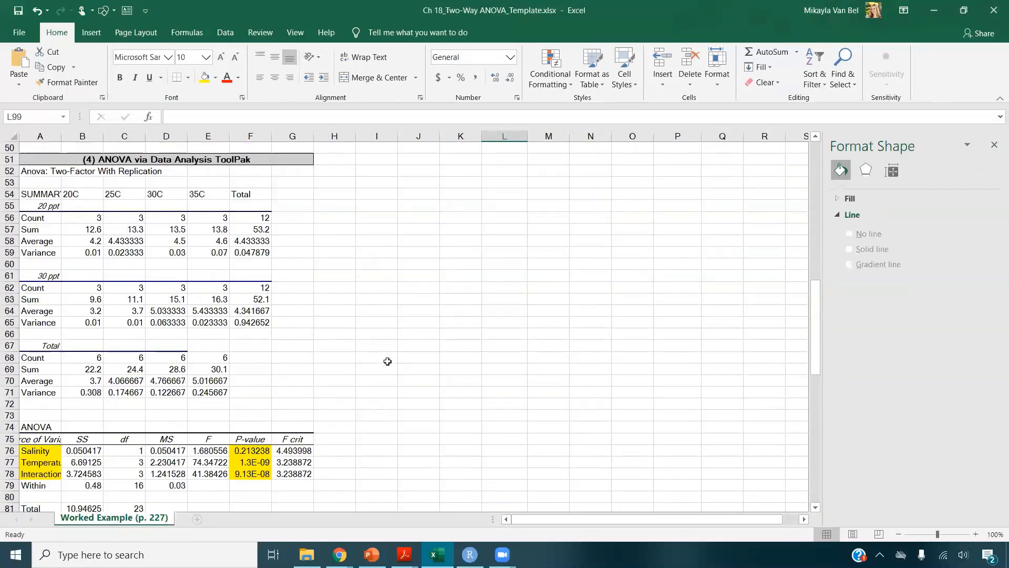